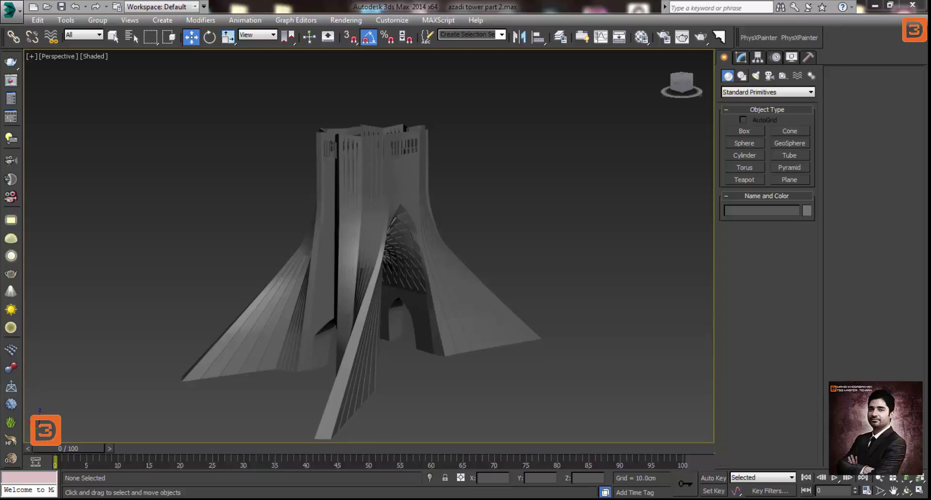
Draw a large 1×1-segment plane under the tower and assign it the magenta Material #10
left_click(789, 180)
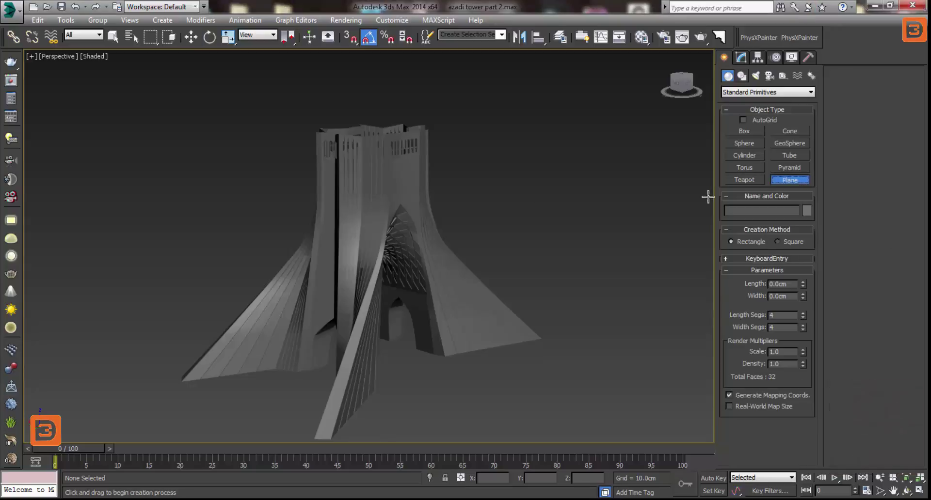
scroll(423, 209, "down", 5)
middle_click_drag(423, 209, 451, 156, "alt")
left_click_drag(470, 138, 296, 420)
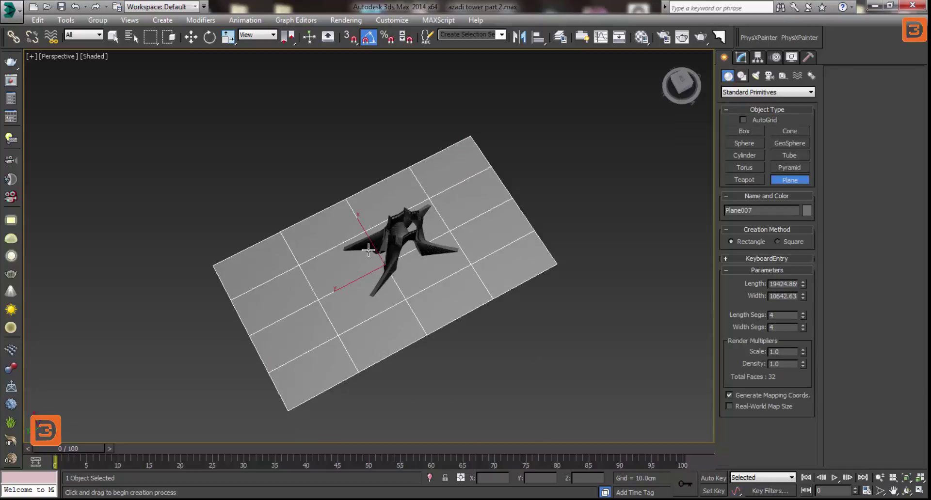
right_click(803, 316)
right_click(803, 328)
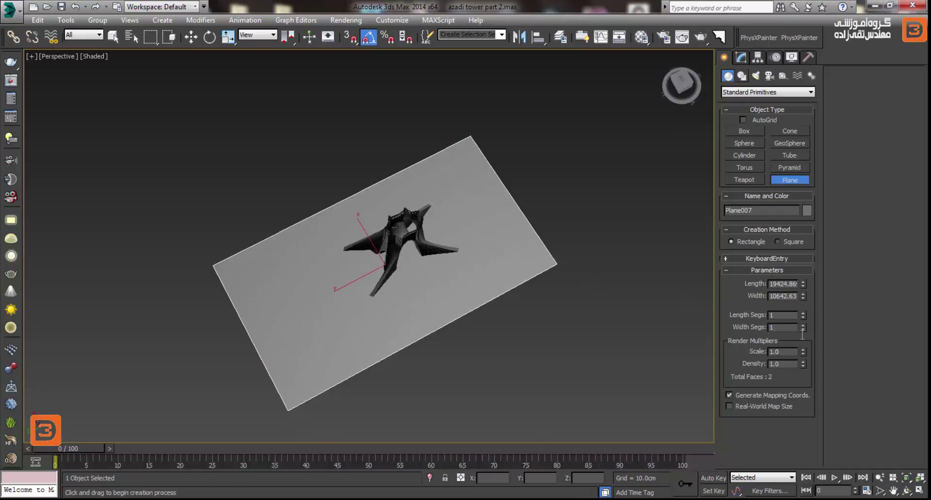
key("m")
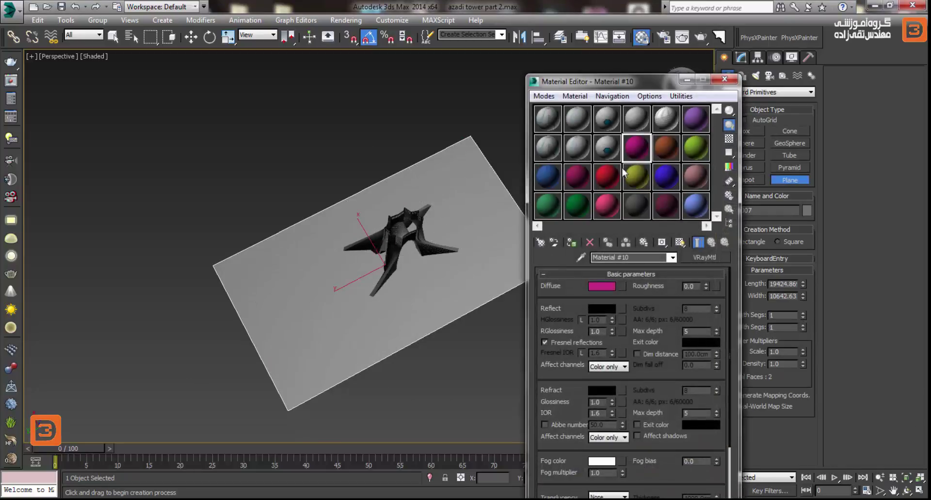
left_click_drag(636, 152, 488, 242)
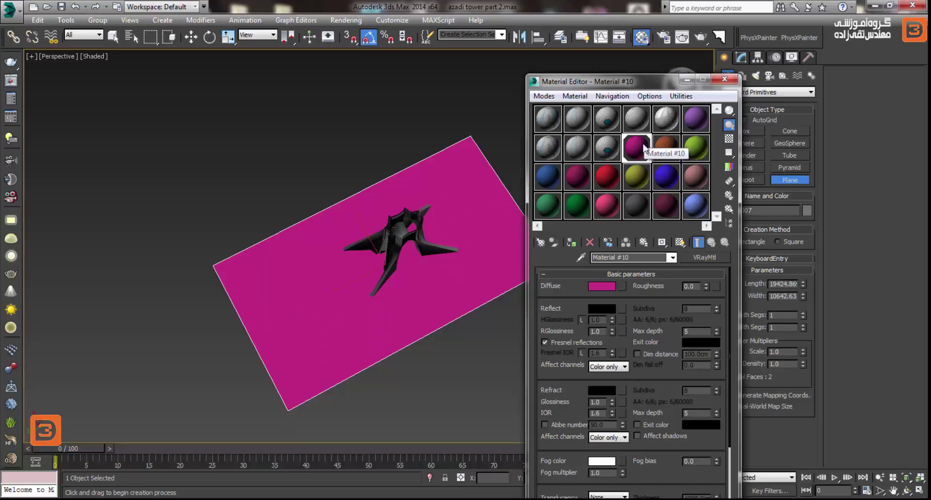
Load 1 (13).jpg as Material #10's diffuse bitmap and show it shaded in the viewport
left_click(621, 286)
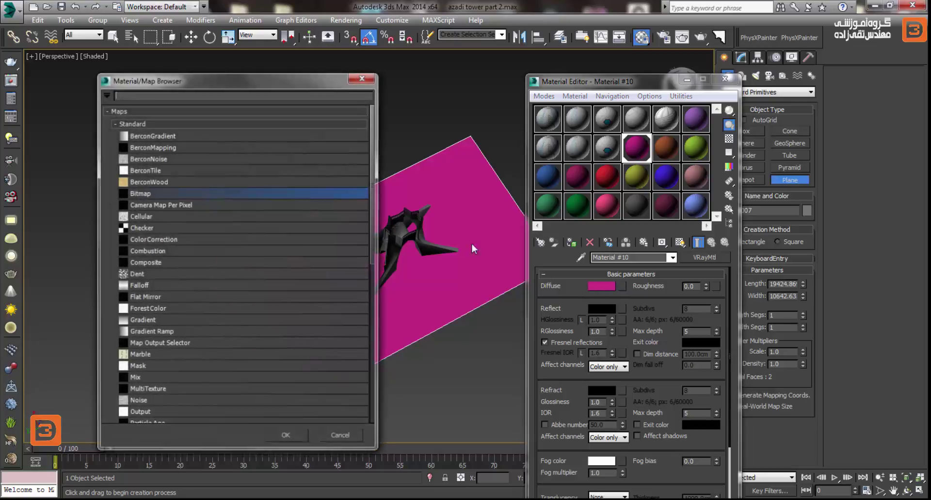
double_click(139, 194)
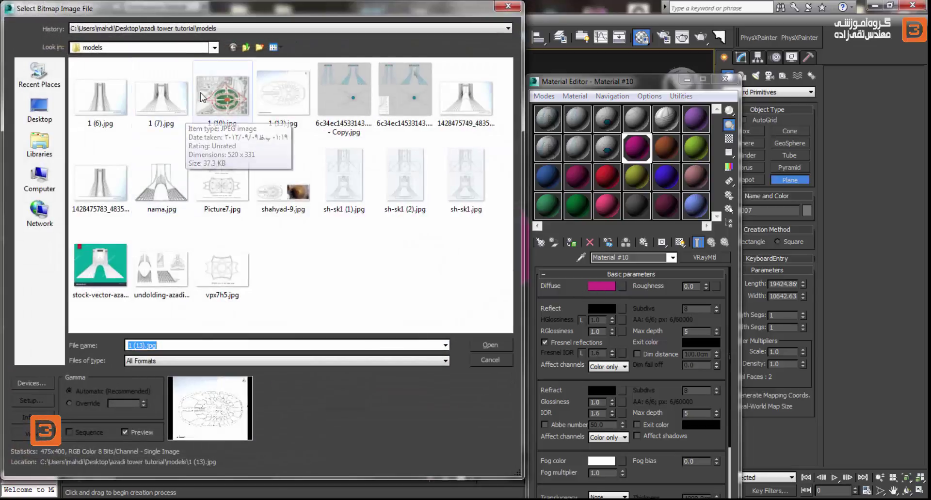
left_click(290, 99)
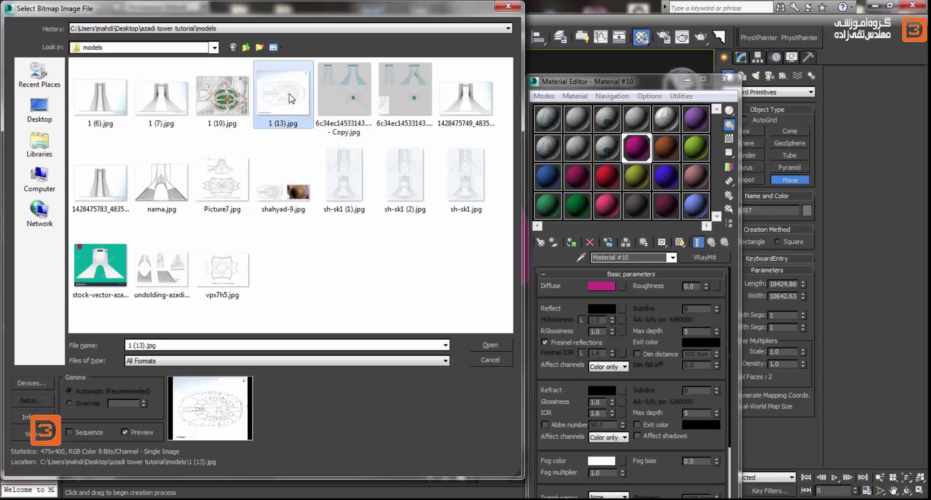
double_click(290, 99)
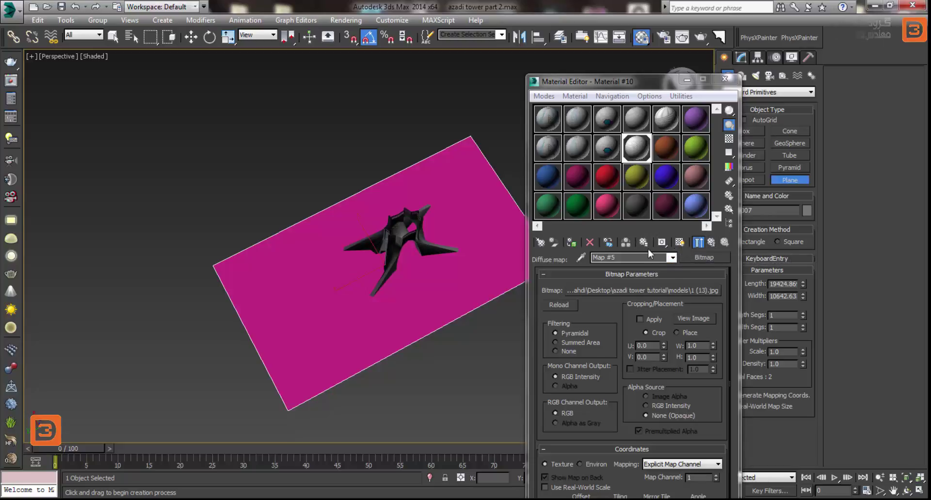
left_click(705, 243)
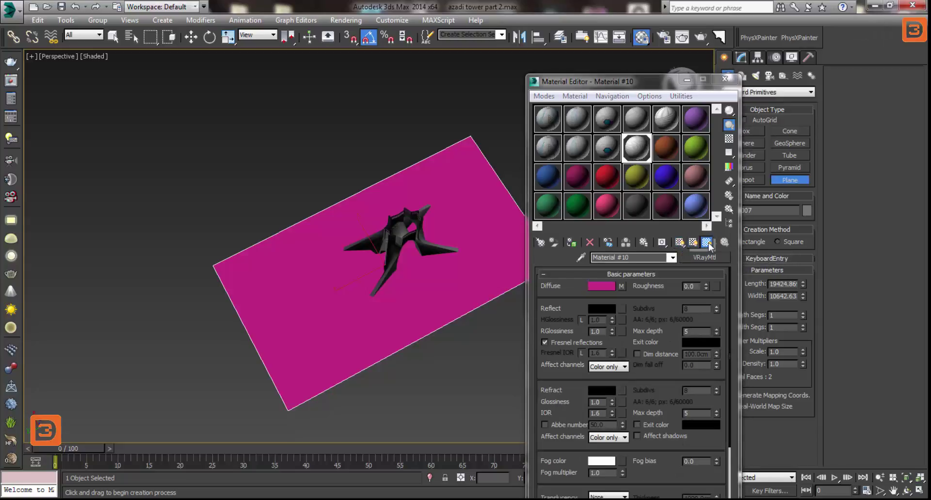
left_click(708, 243)
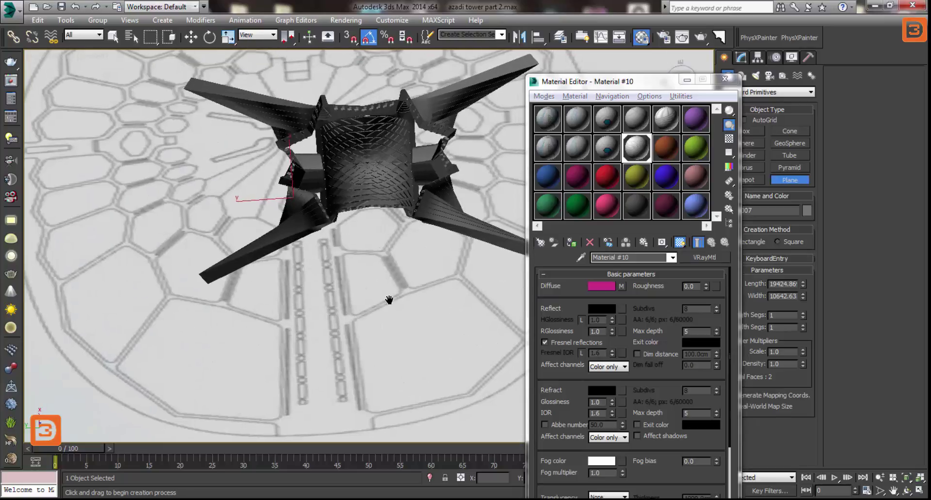
Switch to the Top view and pan to frame the site plan plane
middle_click_drag(426, 305, 389, 301, "alt")
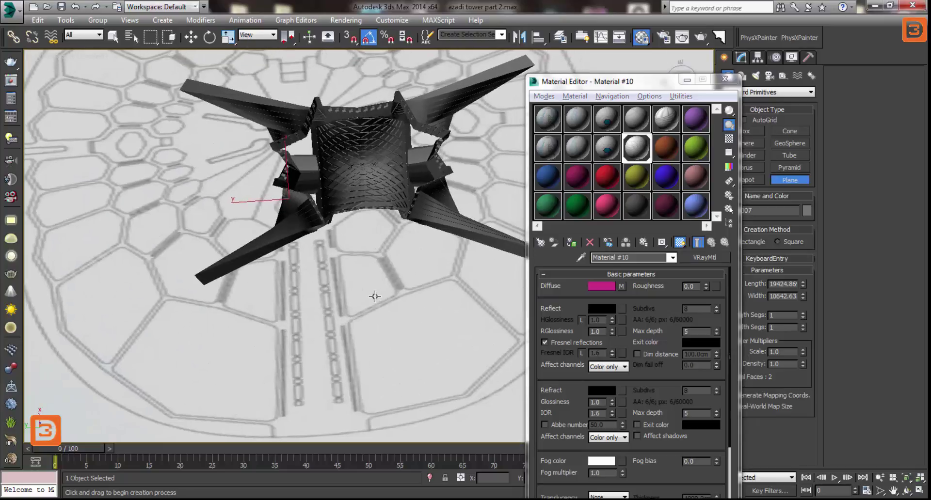
key("t")
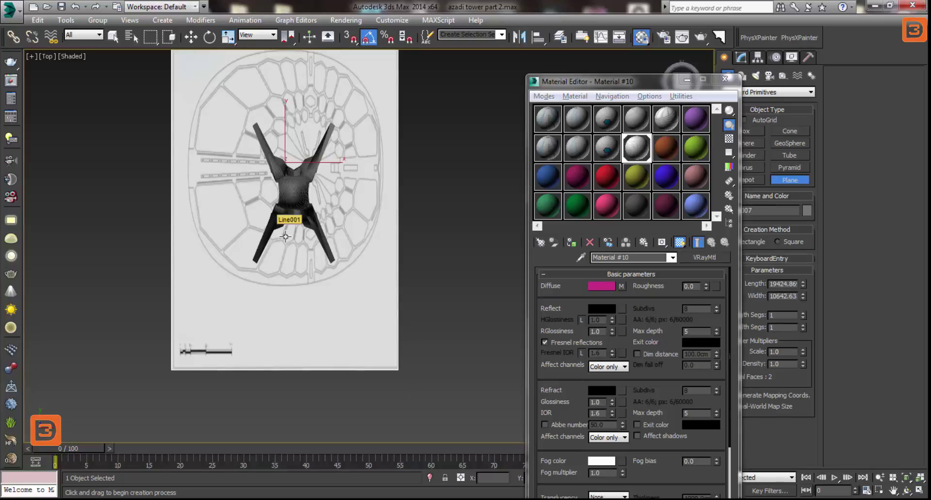
middle_click_drag(269, 214, 294, 270)
middle_click_drag(335, 225, 366, 223)
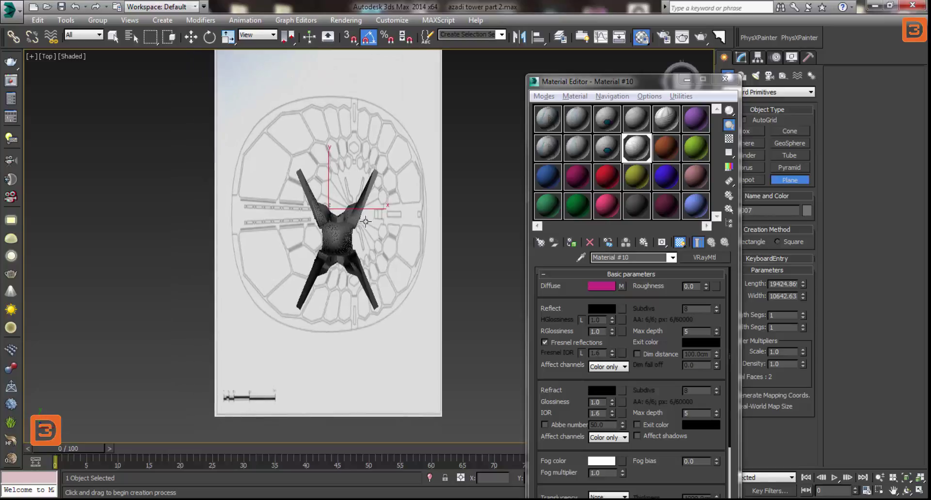
right_click(393, 217)
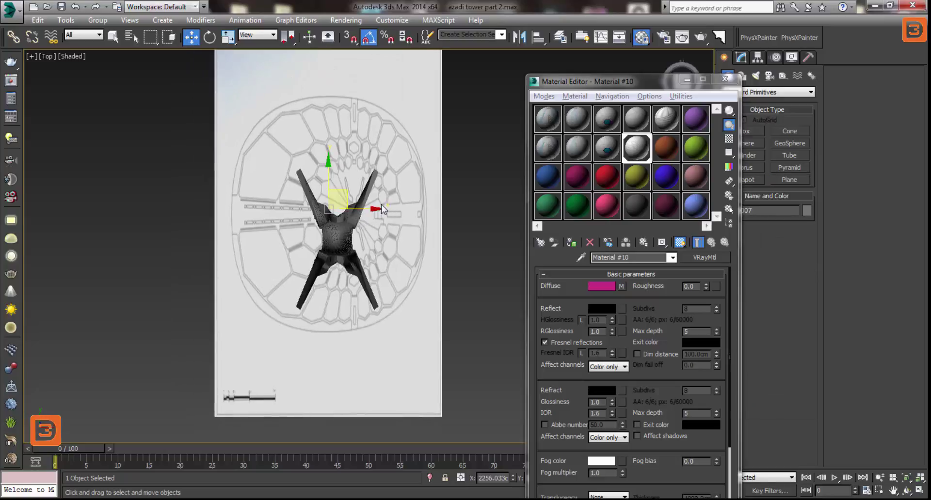
Stretch the site plan plane horizontally and vertically, sliding it left under the tower
left_click(228, 37)
left_click_drag(373, 209, 464, 204)
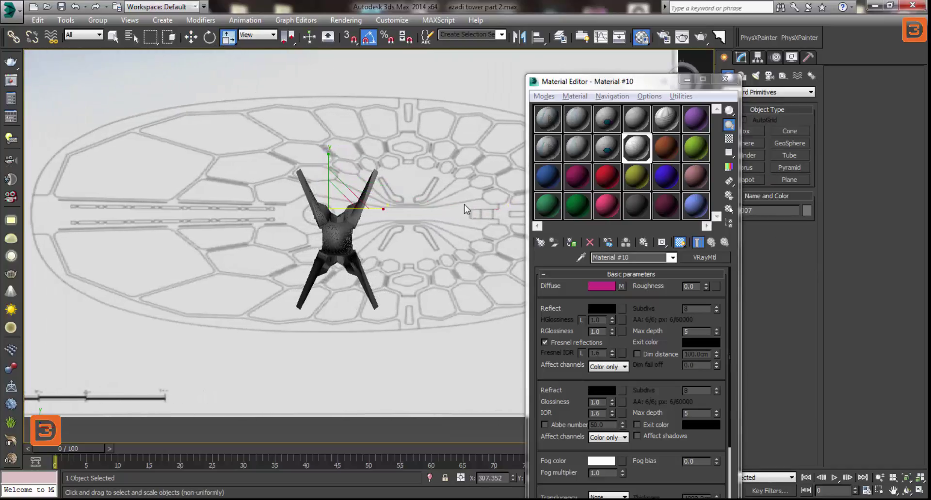
right_click(464, 205)
left_click(482, 215)
left_click_drag(355, 204, 283, 219)
left_click(228, 36)
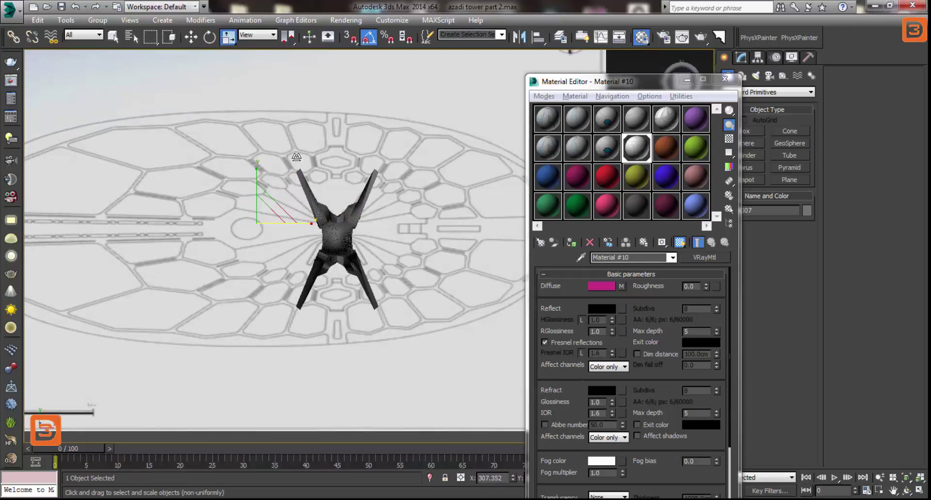
left_click_drag(262, 180, 264, 142)
Enlarge the plane uniformly and shift it under the tower, undoing one over-enlargement
right_click(264, 142)
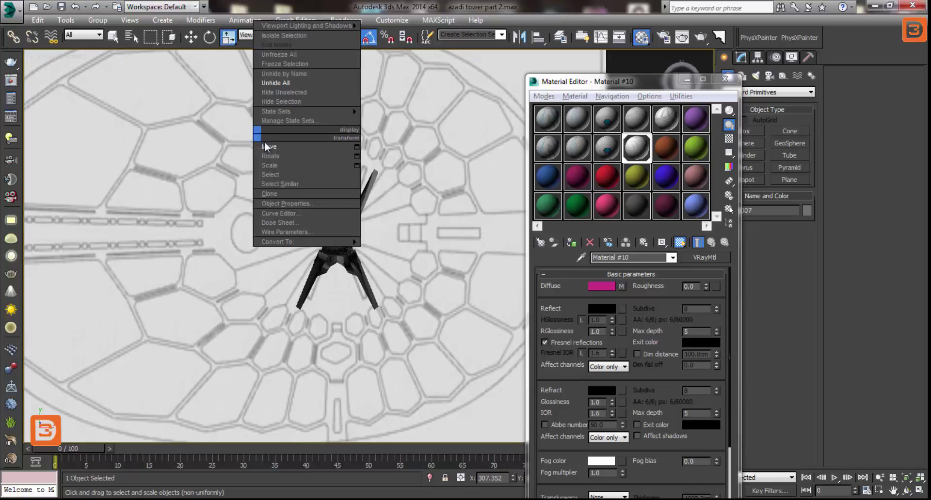
left_click(239, 160)
left_click_drag(324, 234, 324, 230)
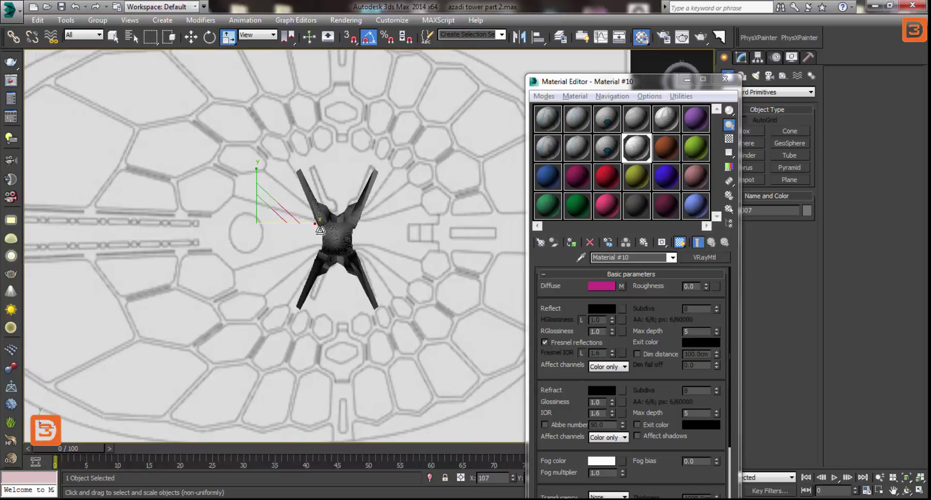
right_click(323, 231)
left_click(330, 235)
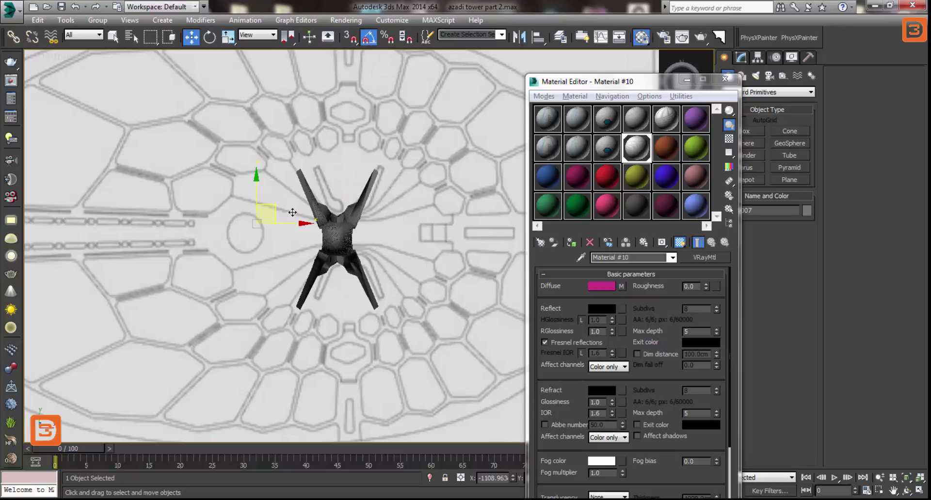
left_click_drag(279, 216, 268, 223)
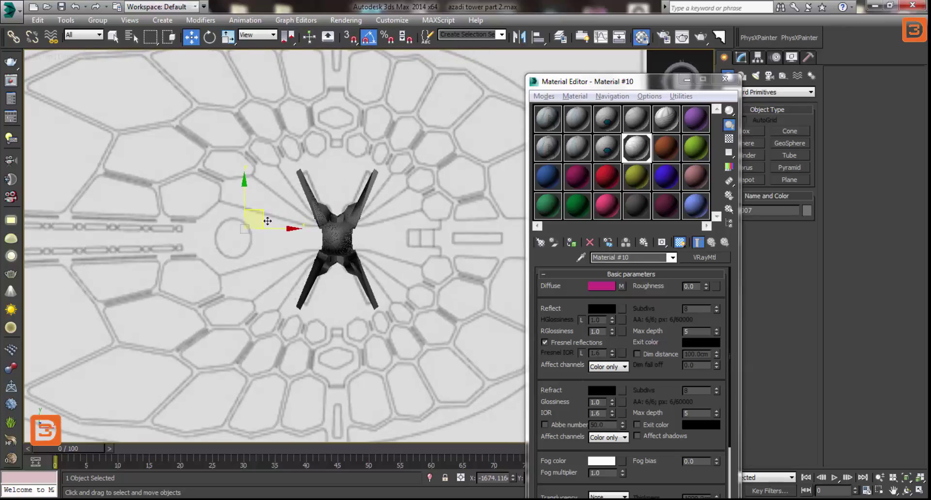
left_click(228, 36)
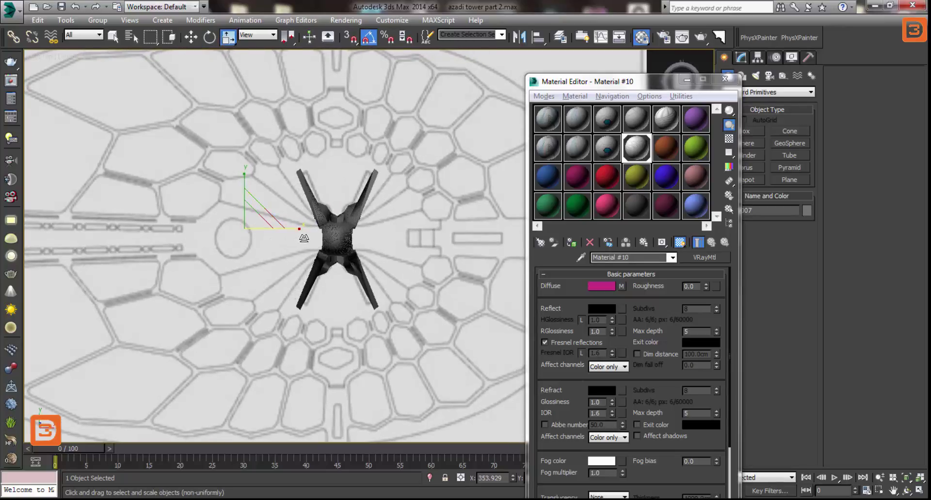
left_click_drag(301, 240, 307, 237)
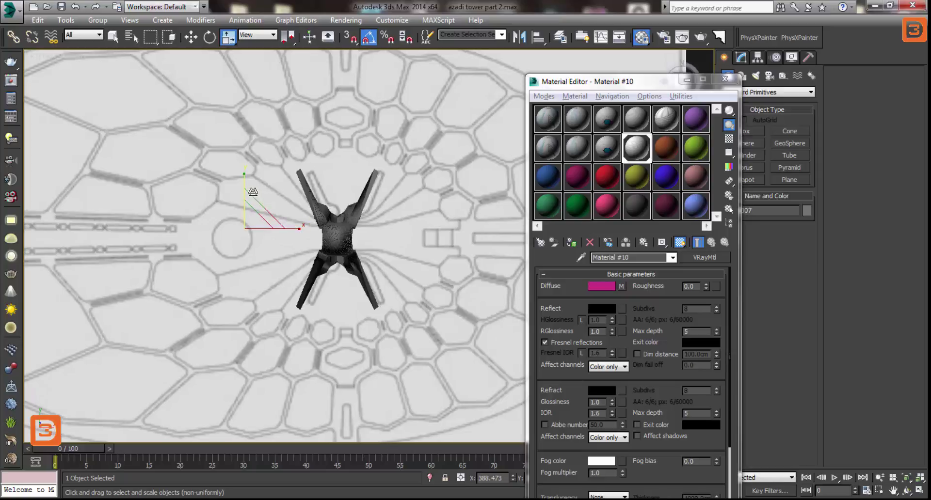
key("ctrl+z")
Fine-tune the plan's scale and position so it lines up with the tower
left_click_drag(252, 189, 248, 182)
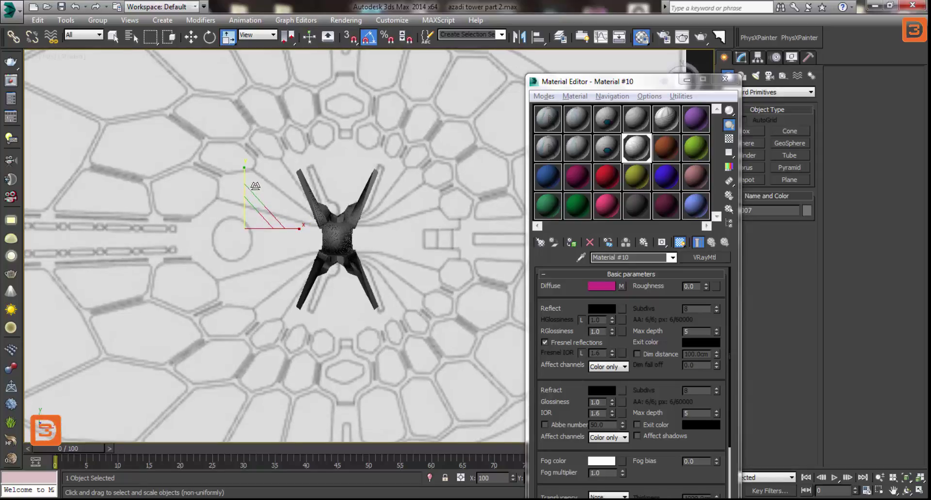
right_click(247, 181)
left_click(266, 183)
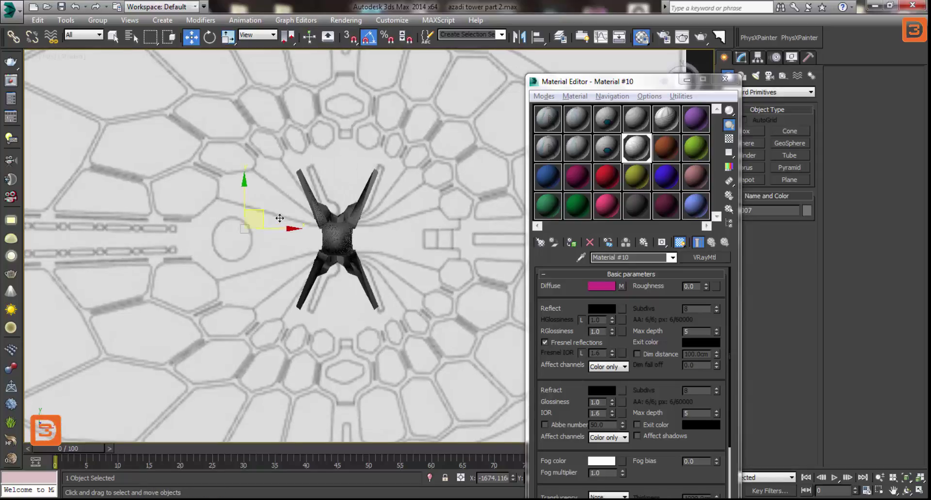
left_click_drag(269, 221, 261, 218)
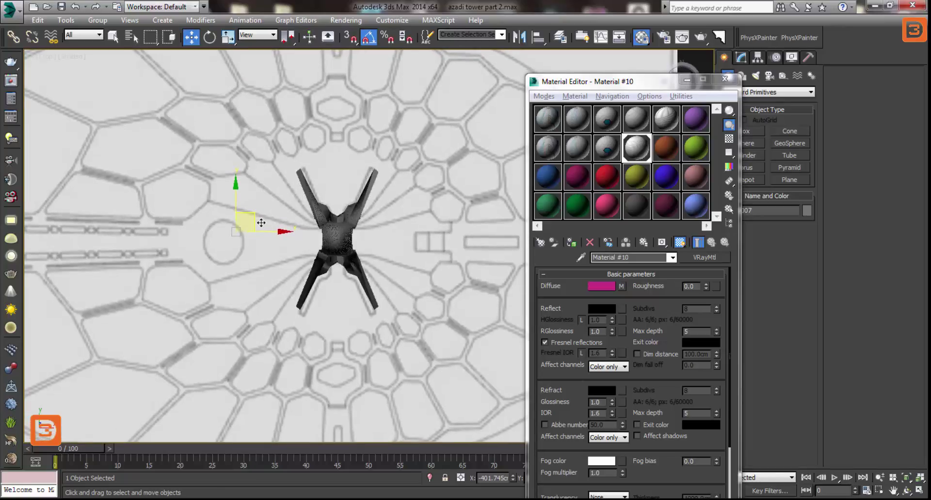
left_click(228, 36)
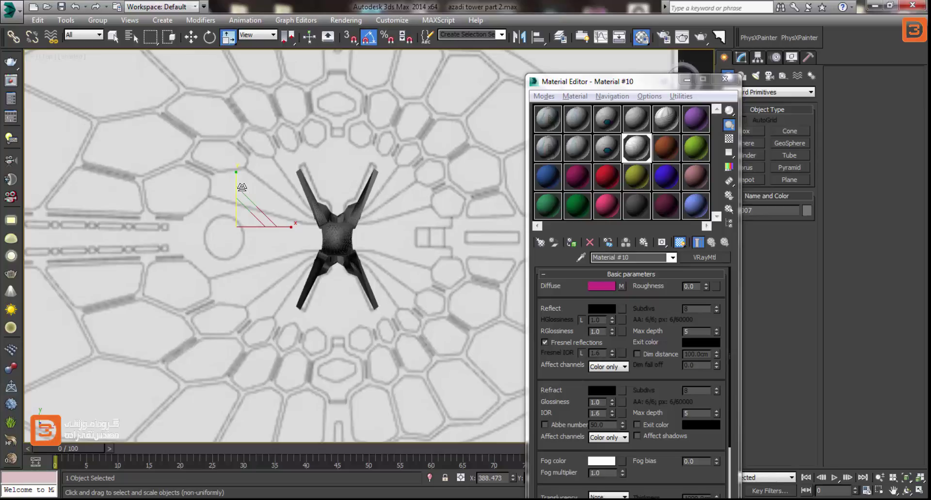
left_click_drag(289, 235, 251, 224)
right_click(295, 237)
left_click(303, 240)
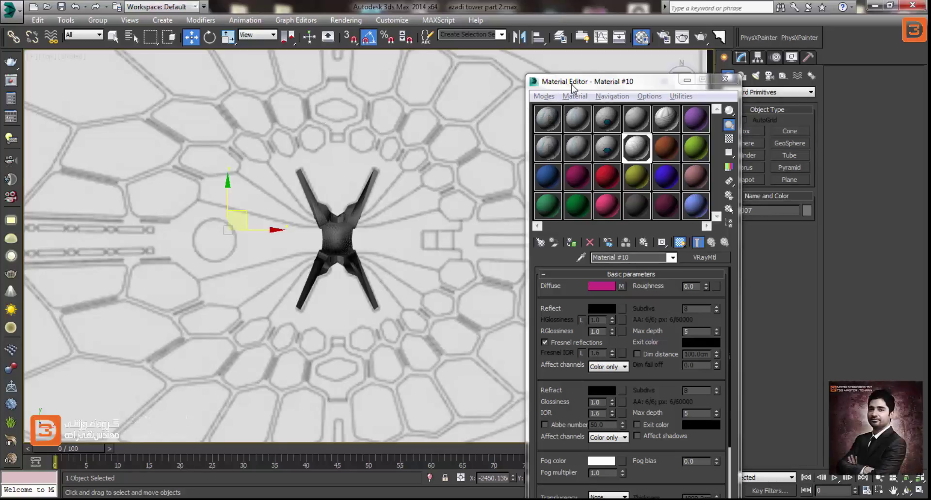
left_click_drag(572, 88, 622, 65)
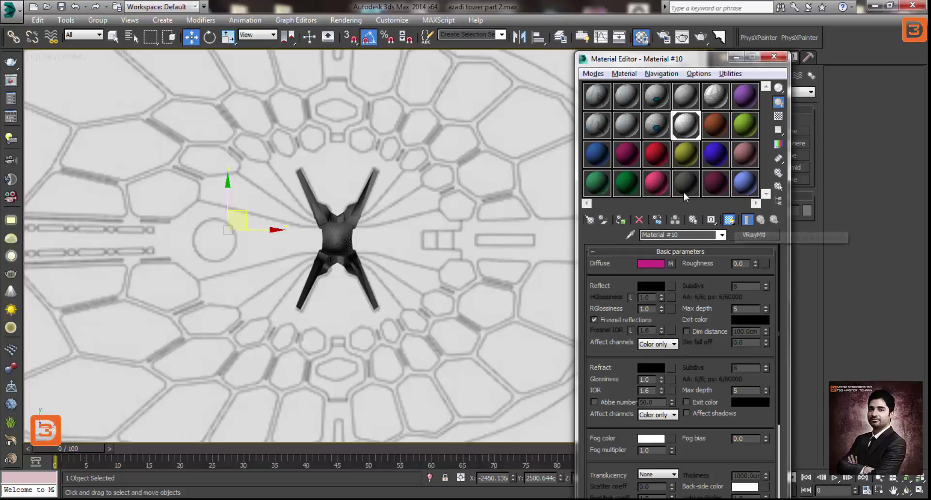
left_click(390, 20)
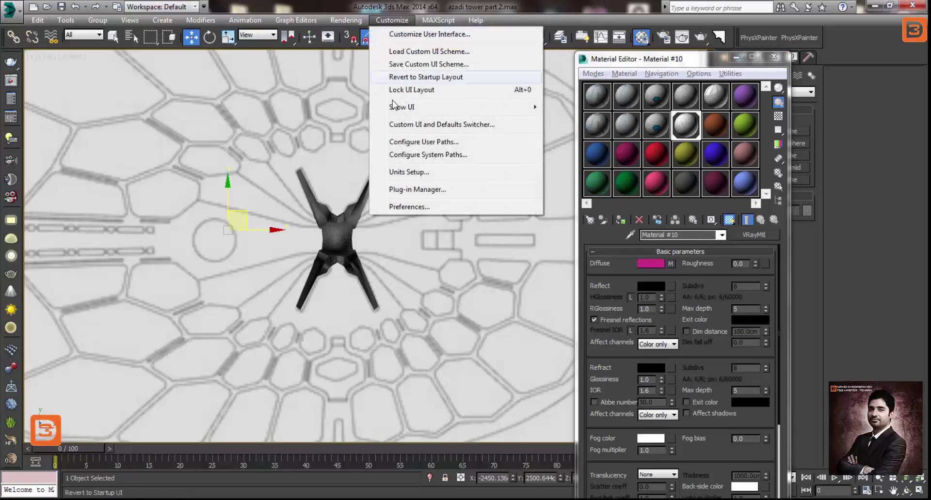
left_click(409, 206)
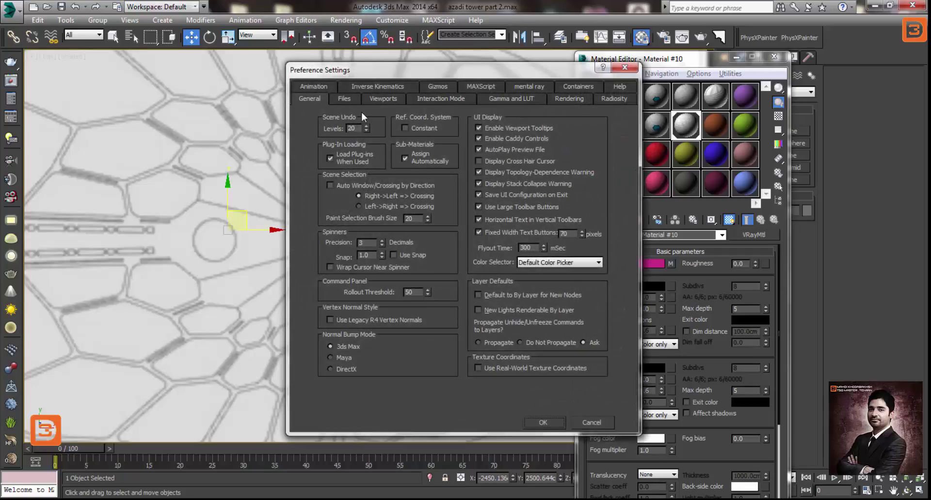
left_click(382, 97)
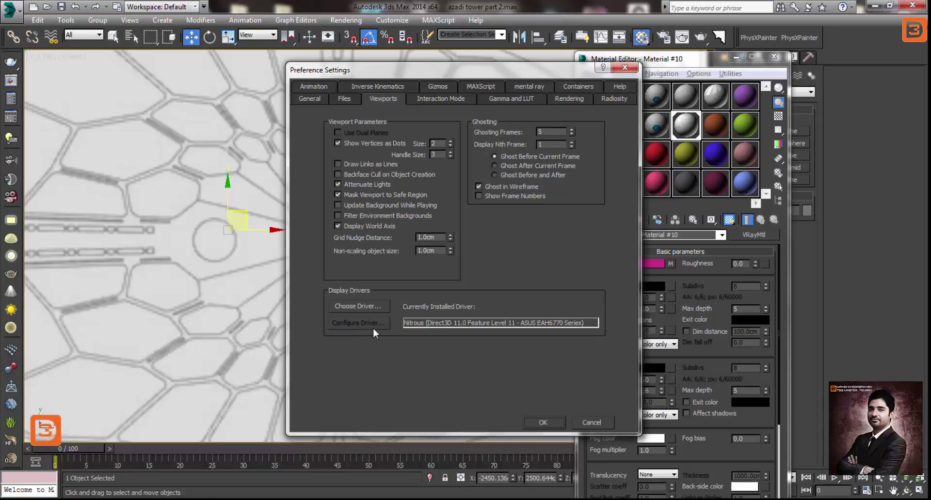
left_click(358, 307)
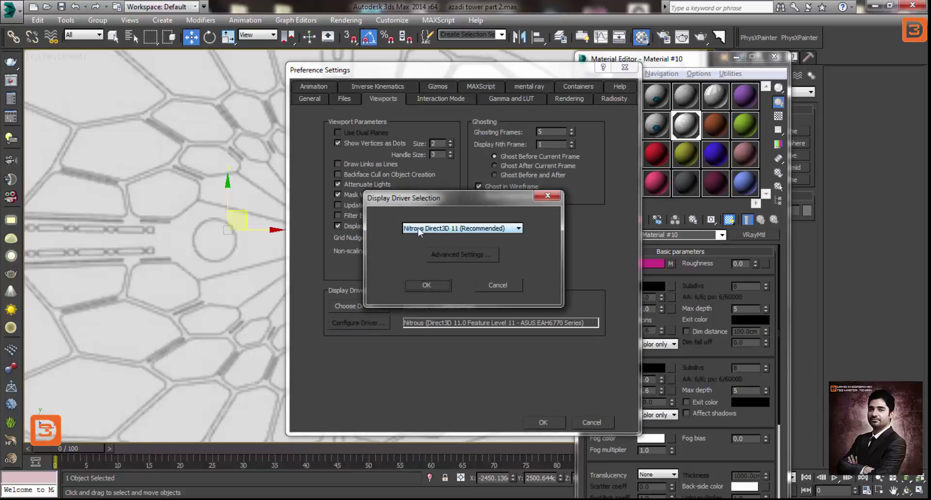
left_click(435, 285)
left_click(575, 294)
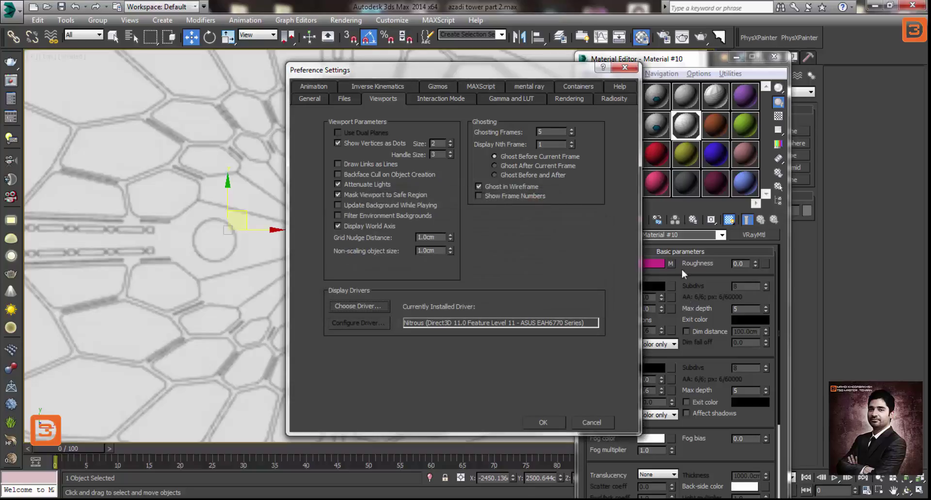
left_click_drag(533, 70, 450, 69)
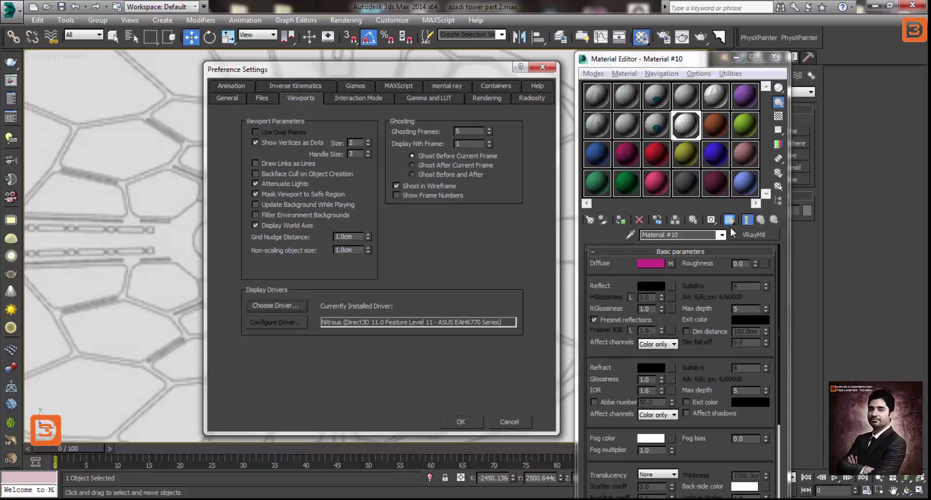
left_click(541, 66)
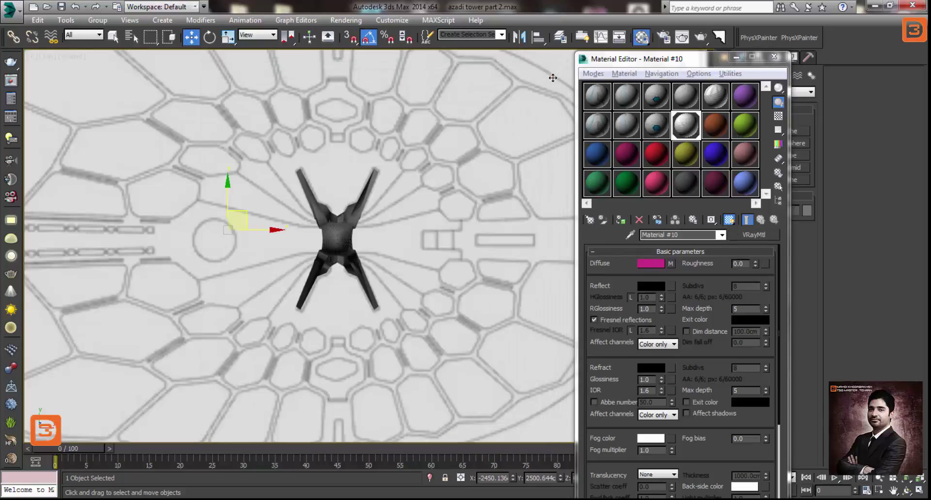
Set the viewport Display Performance texture map resolution to 3000 pixels
left_click(31, 56)
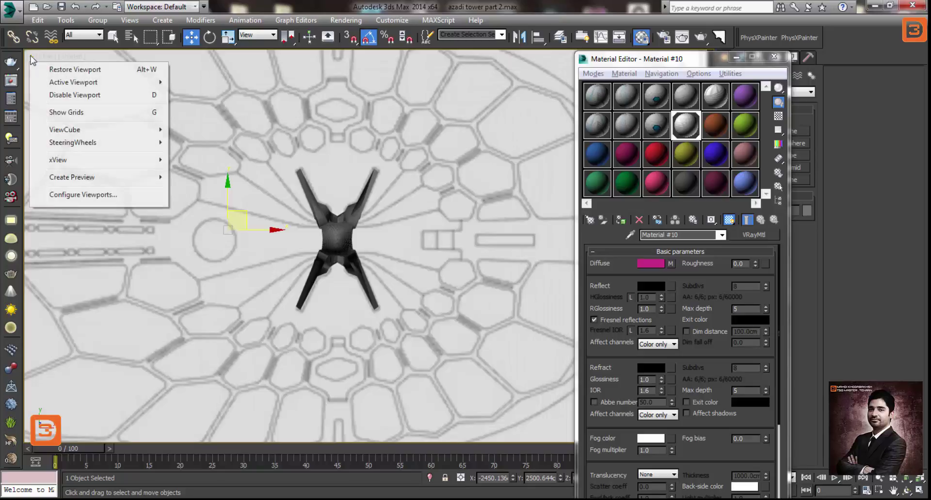
left_click(72, 195)
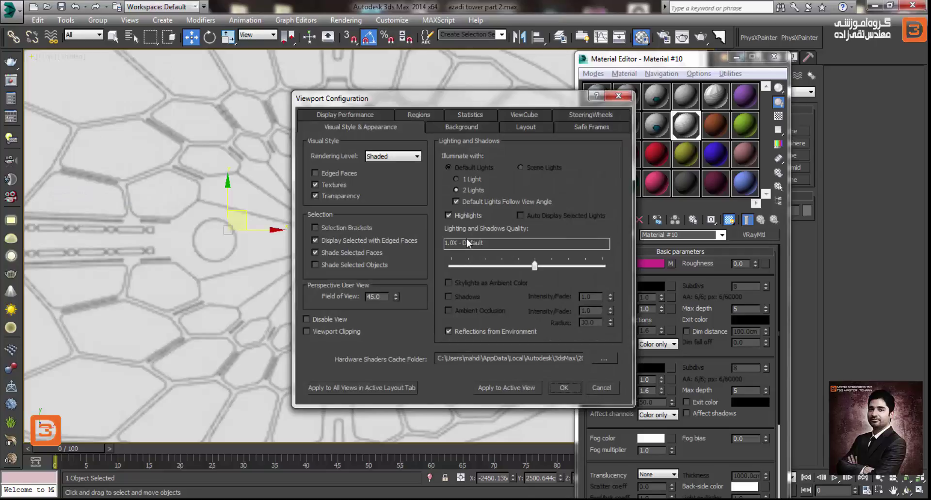
left_click(332, 117)
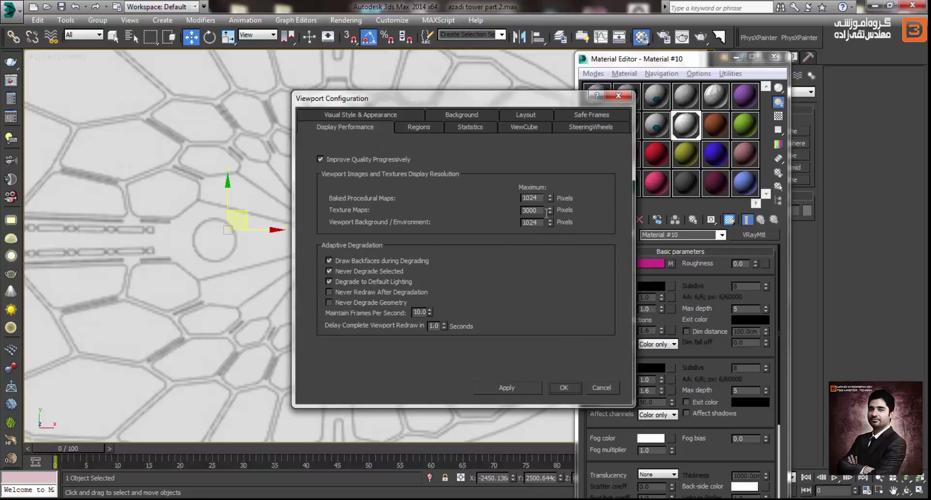
left_click_drag(544, 212, 515, 220)
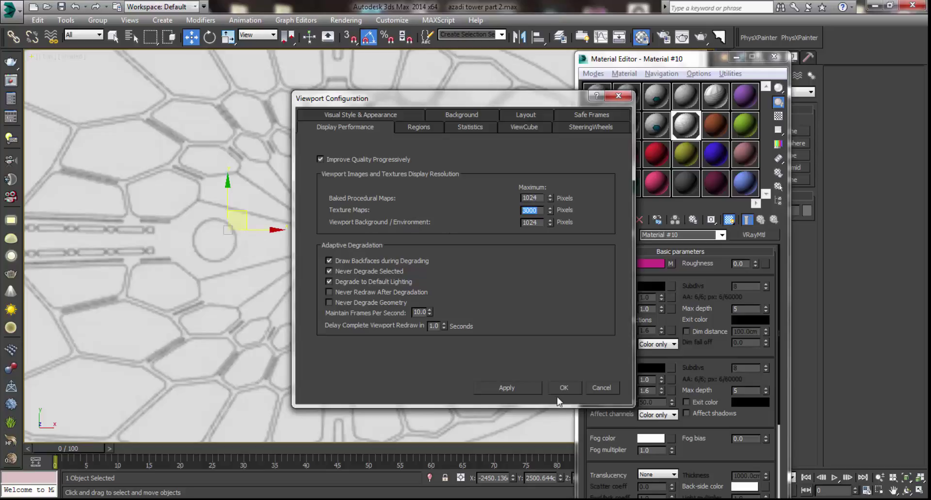
left_click(562, 381)
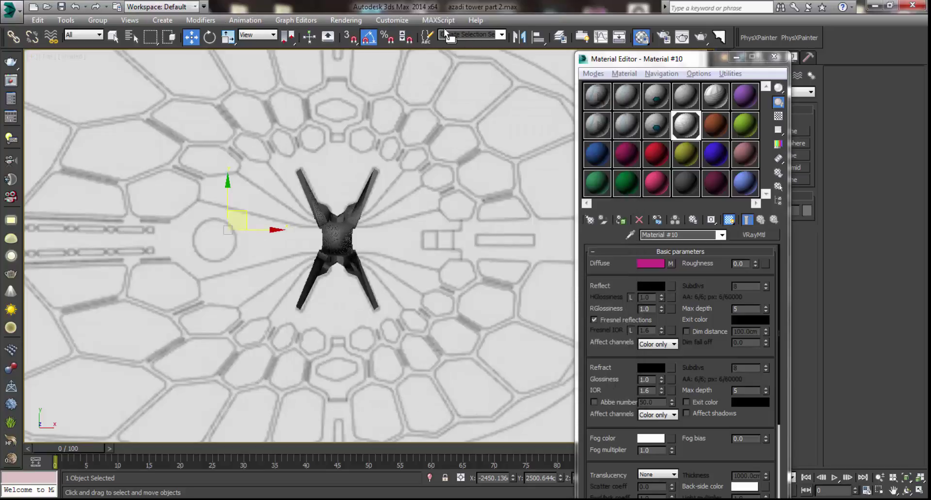
Switch the viewport display driver to Legacy Direct3D and close Preferences
left_click(391, 20)
left_click(417, 207)
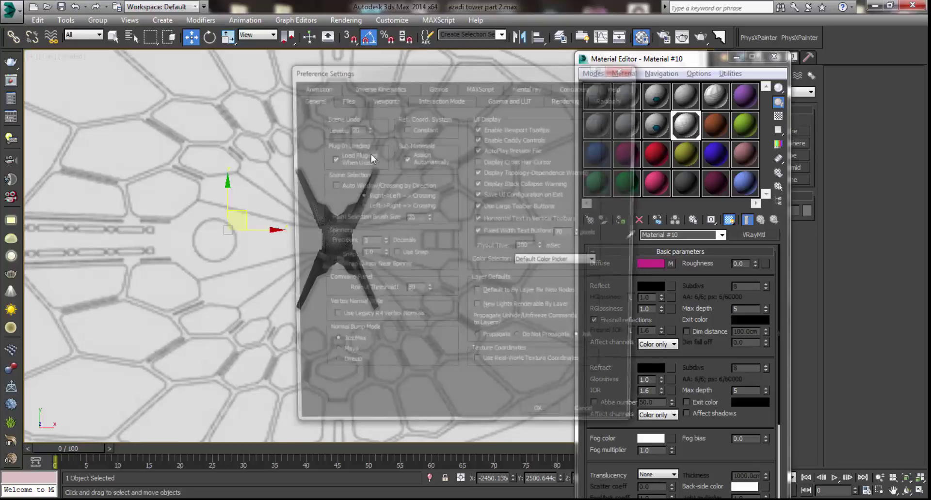
left_click(373, 99)
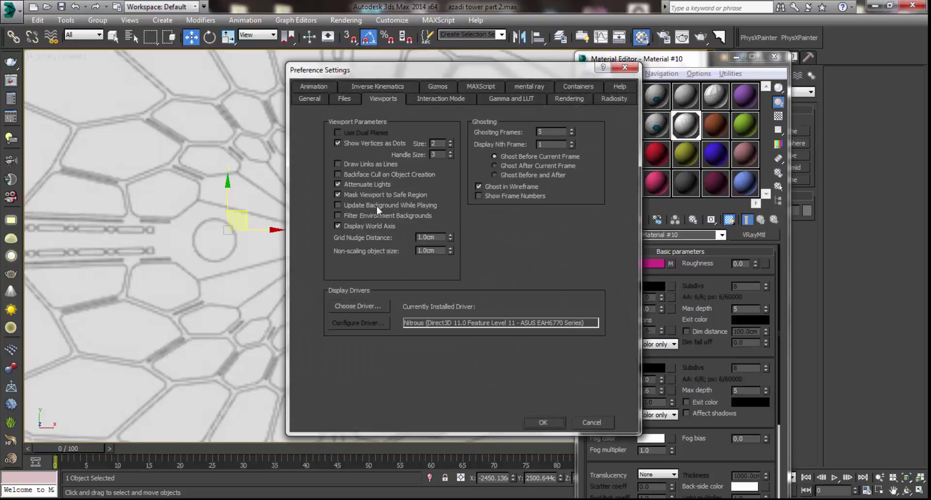
left_click(355, 312)
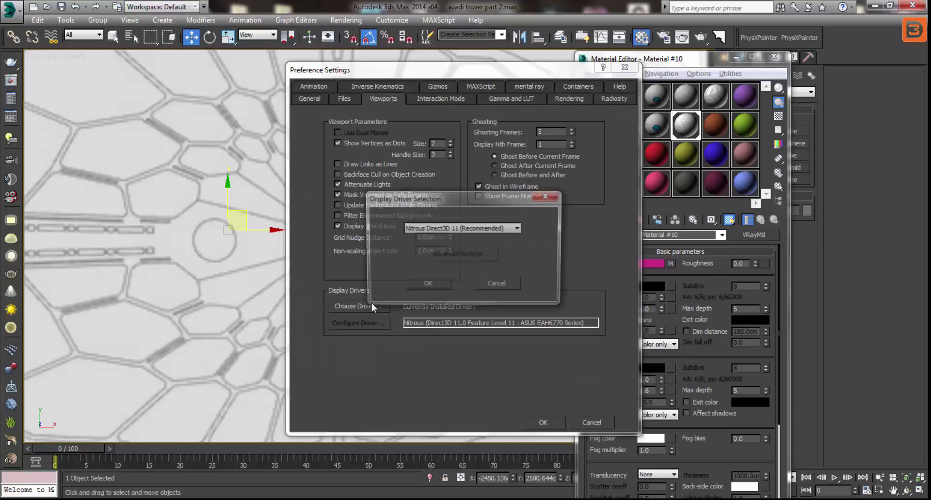
left_click(443, 228)
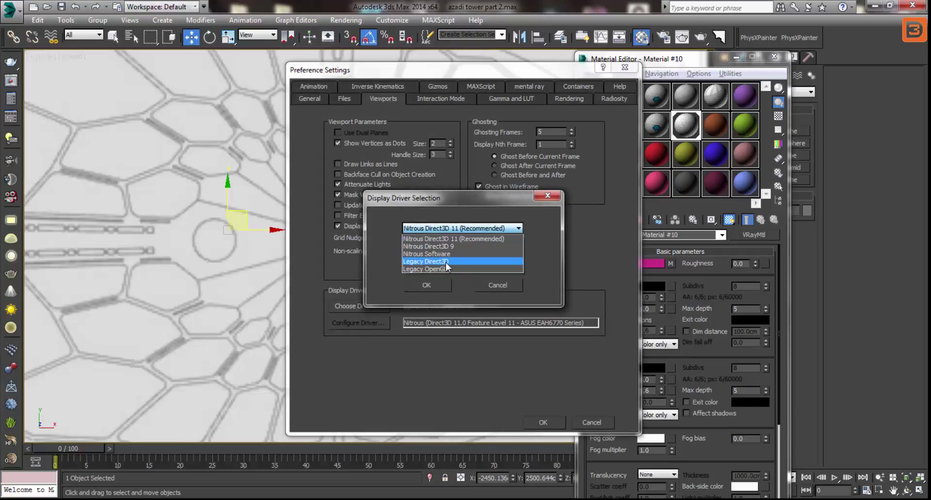
left_click(447, 262)
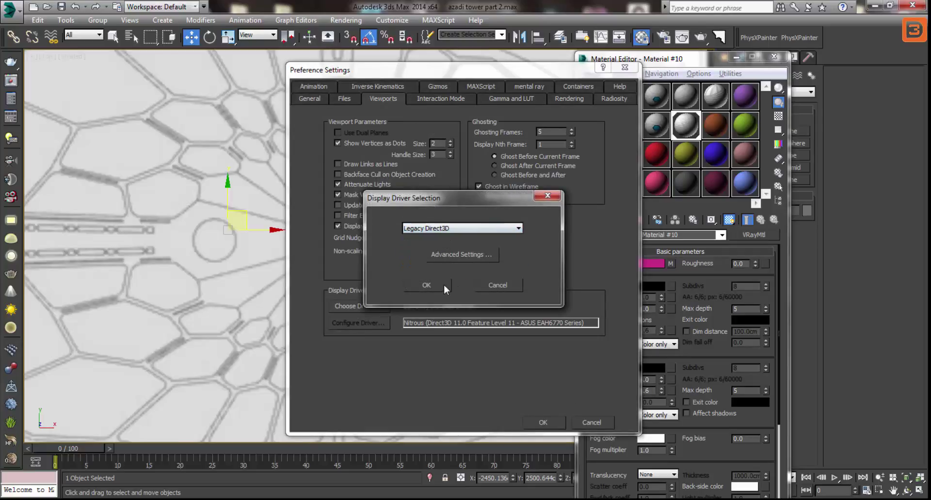
left_click(443, 285)
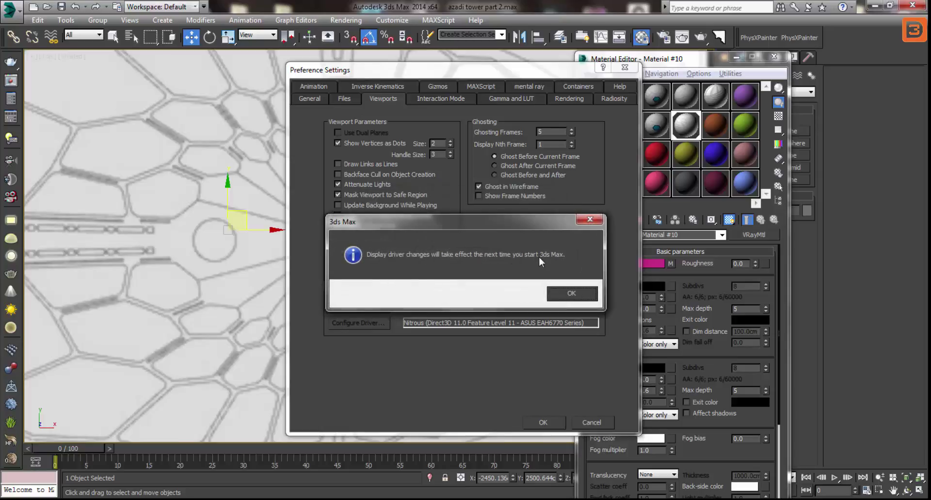
left_click(569, 294)
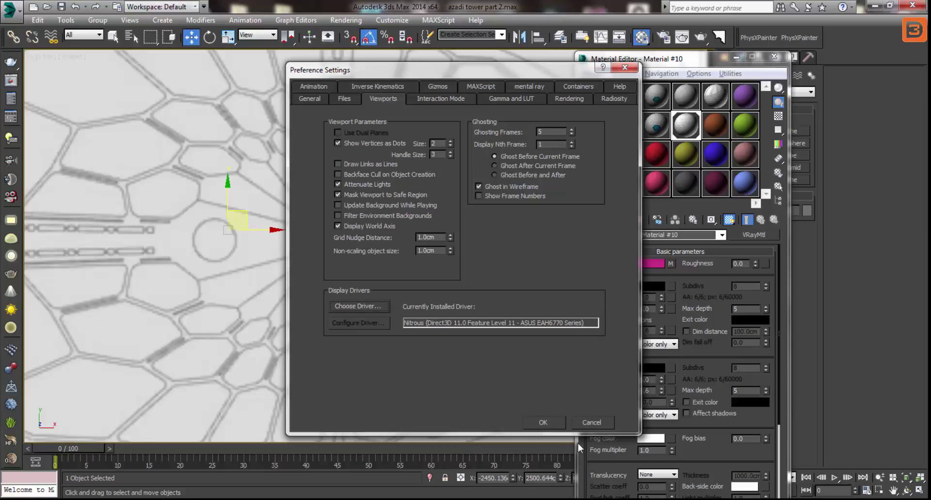
left_click(546, 420)
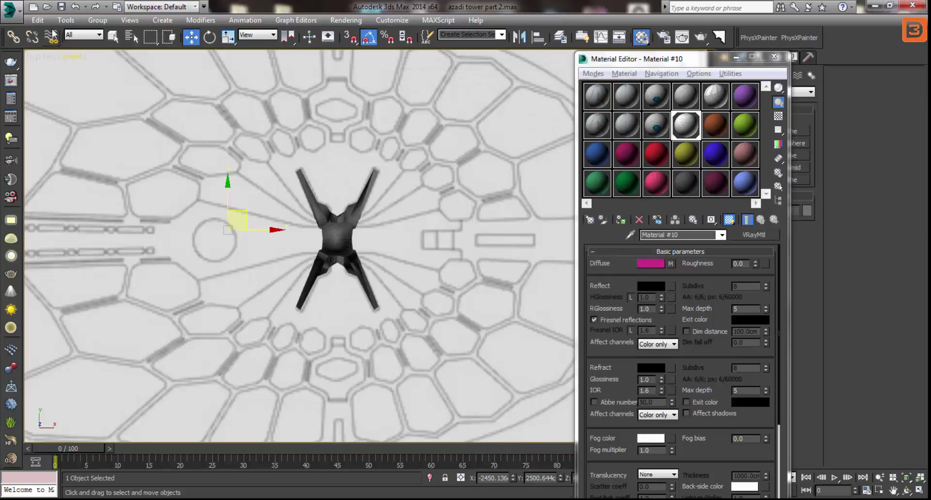
Save the scene as azadi tower part 3.max
left_click(12, 10)
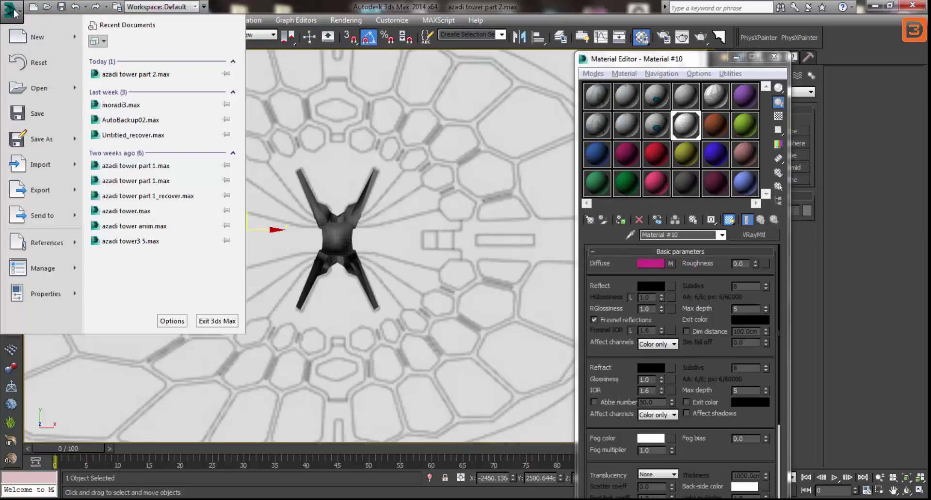
left_click(63, 141)
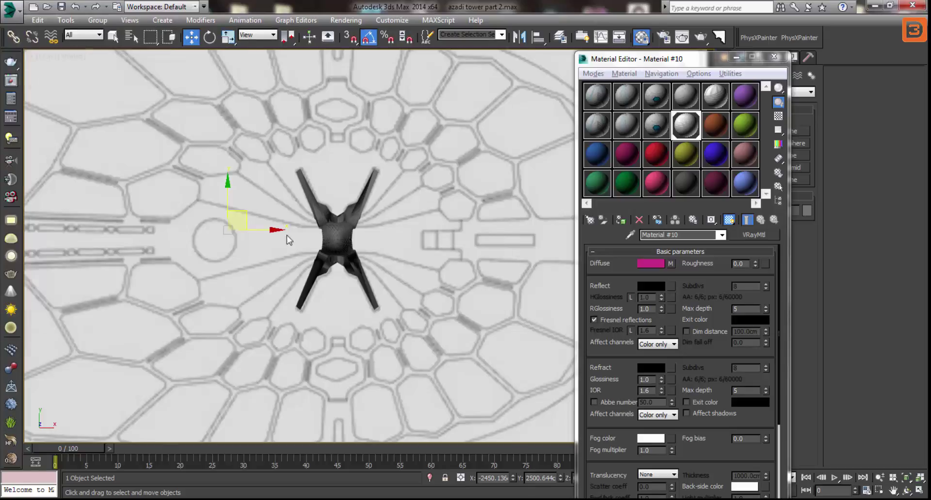
left_click(124, 99)
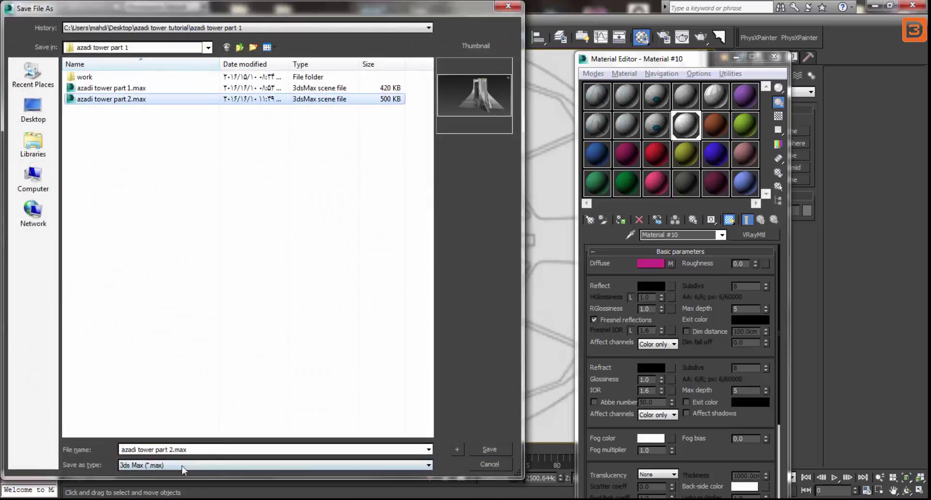
left_click(175, 455)
double_click(172, 450)
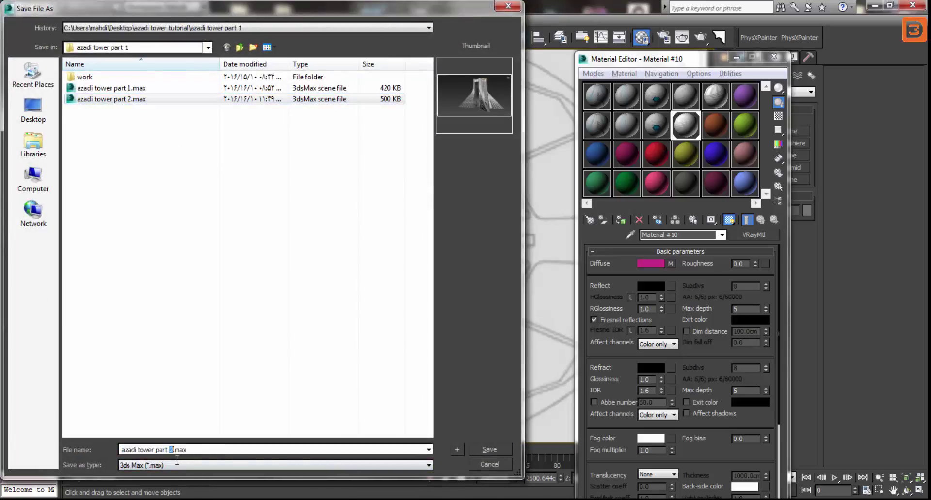
type("3")
key("Return")
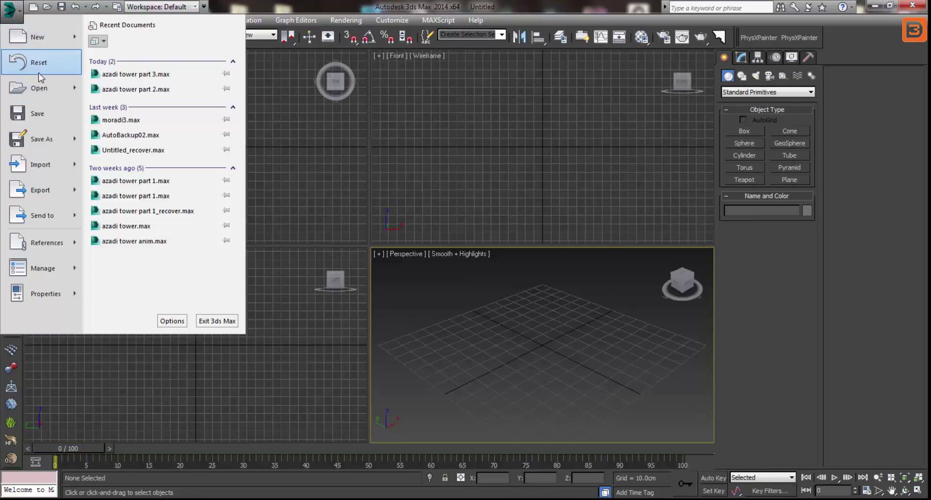
Reopen azadi tower part 3.max, enable angle snap, and close Viewport Configuration
left_click(161, 78)
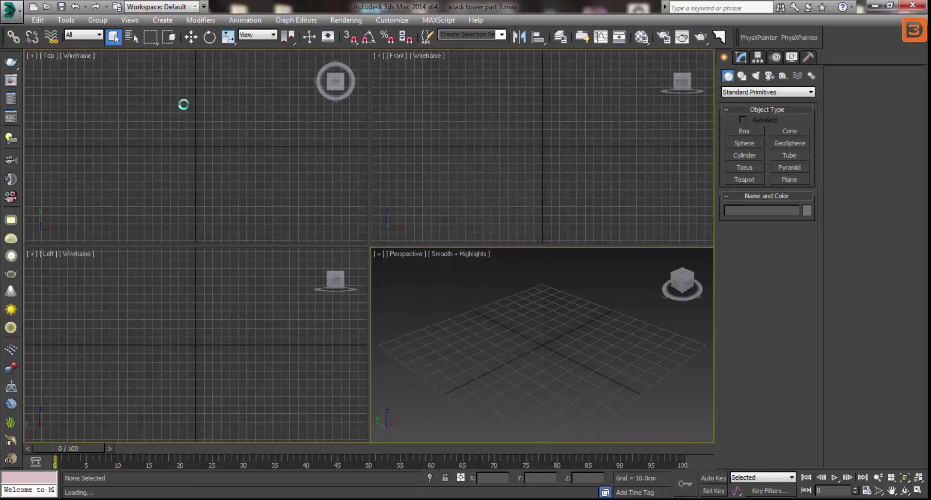
key("a")
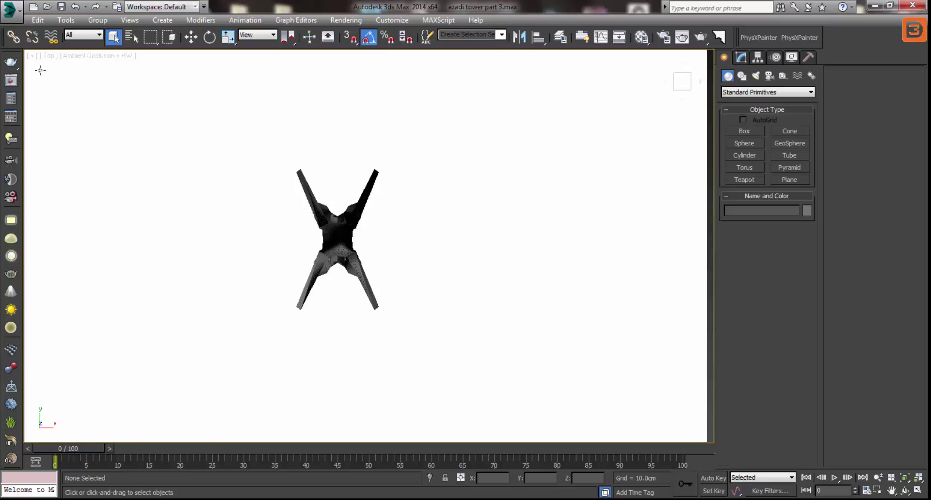
left_click(32, 56)
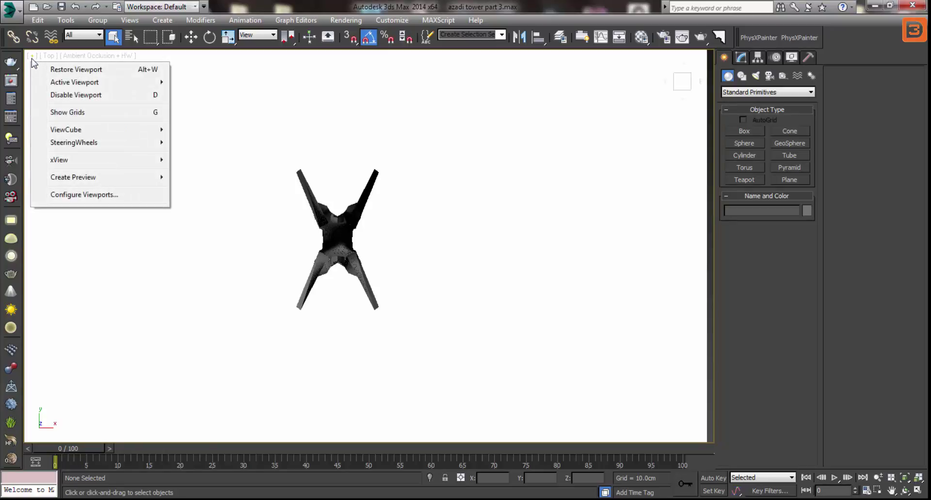
left_click(76, 195)
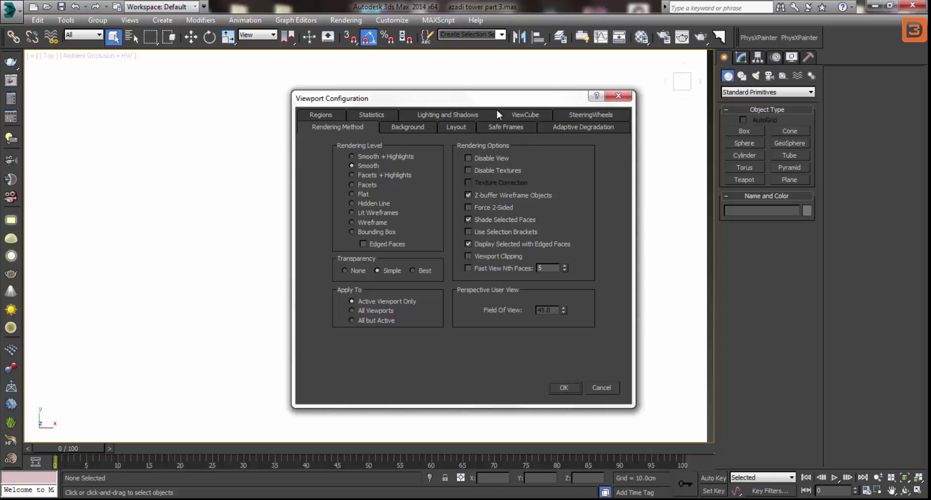
left_click(618, 95)
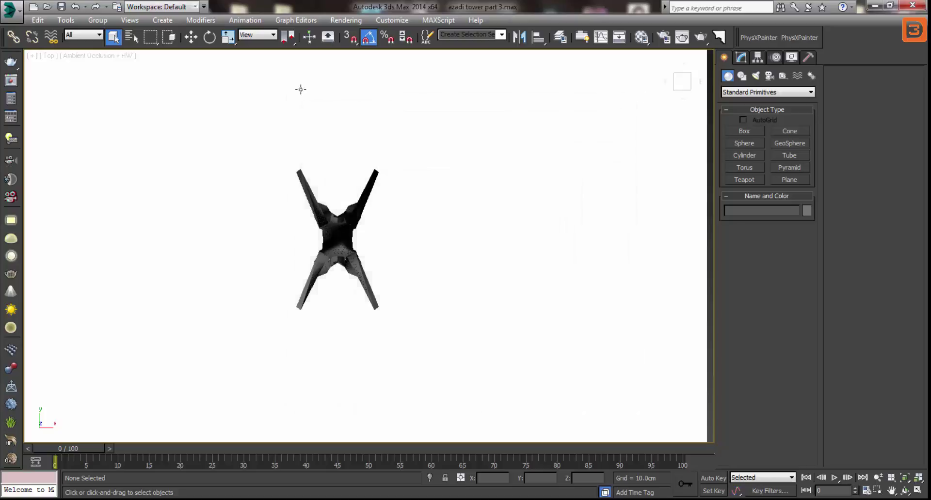
Set Direct3D background texture size to 1024 and download texture size to 512
left_click(392, 20)
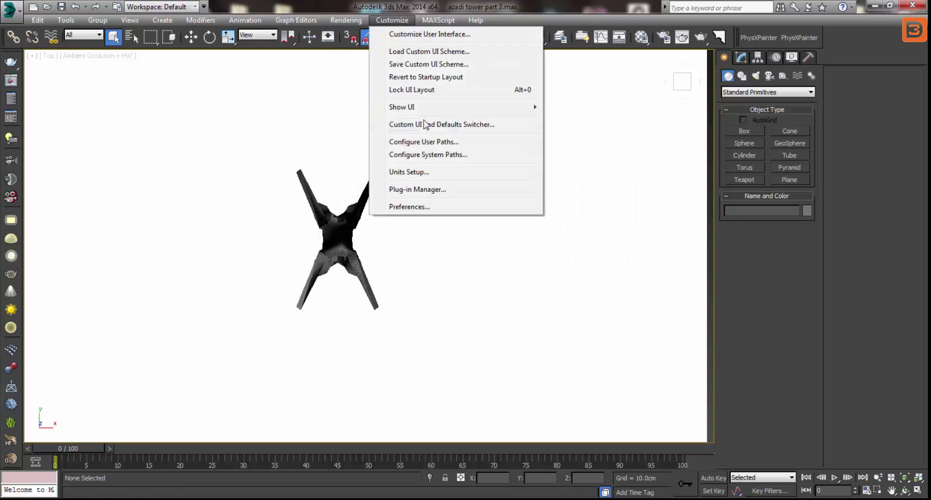
left_click(422, 208)
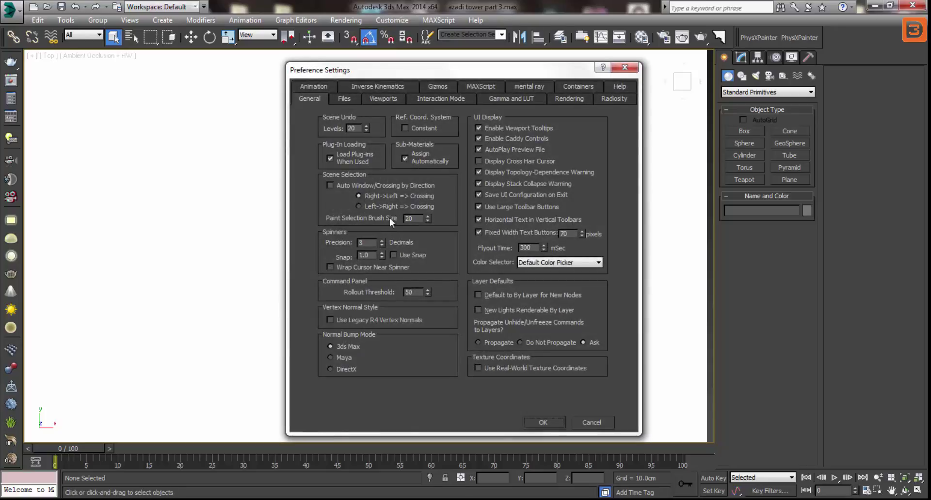
left_click(374, 98)
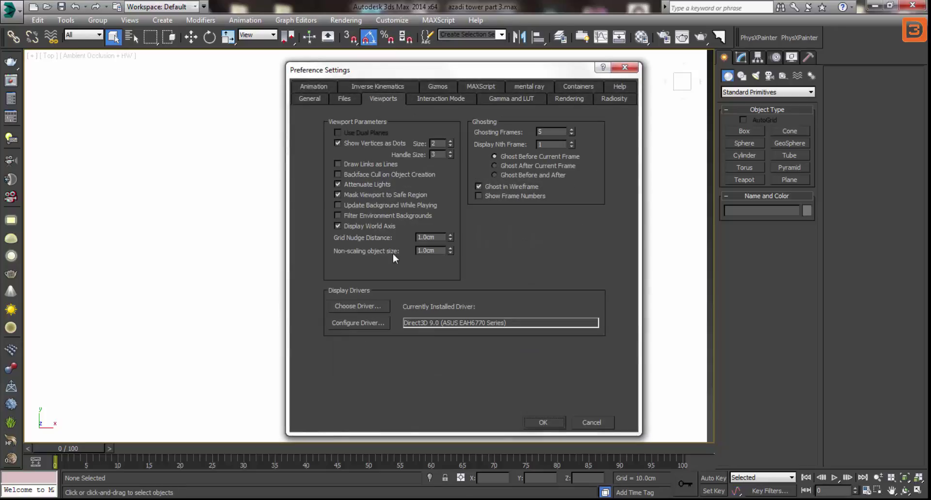
left_click(363, 324)
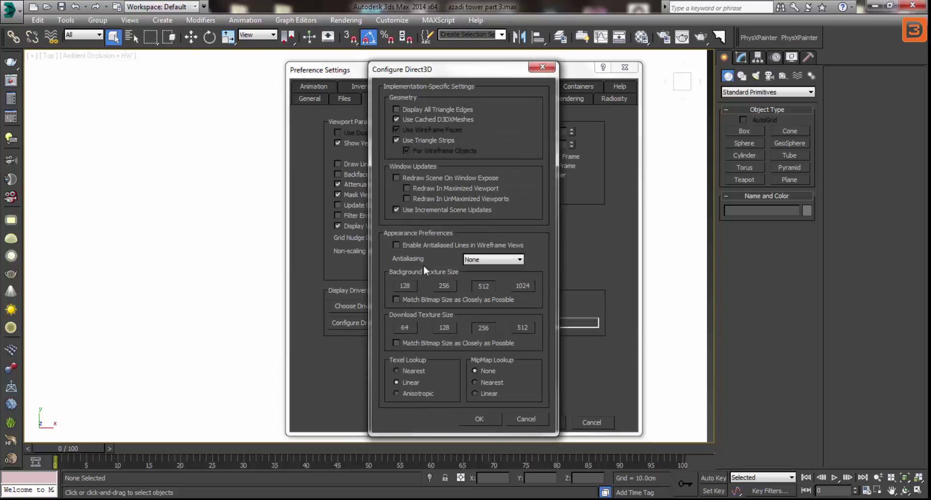
left_click_drag(448, 68, 517, 59)
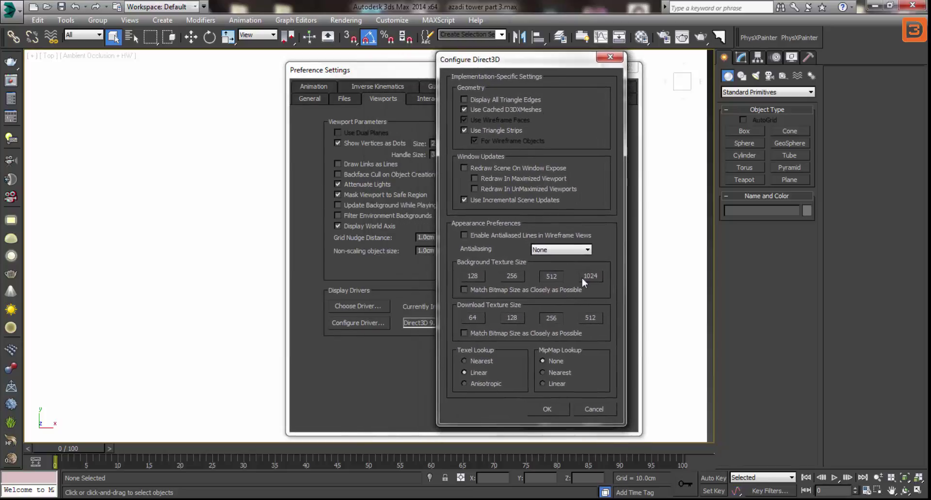
left_click(596, 278)
left_click(592, 319)
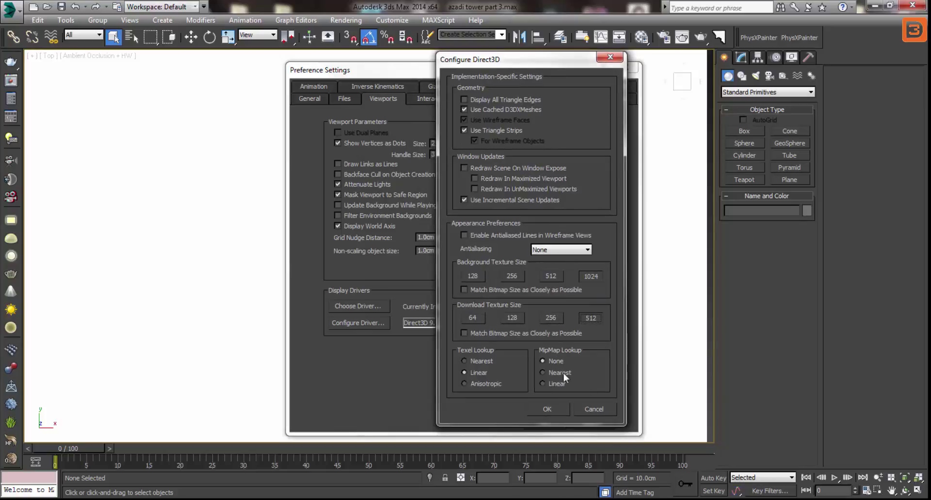
left_click(546, 408)
left_click(544, 423)
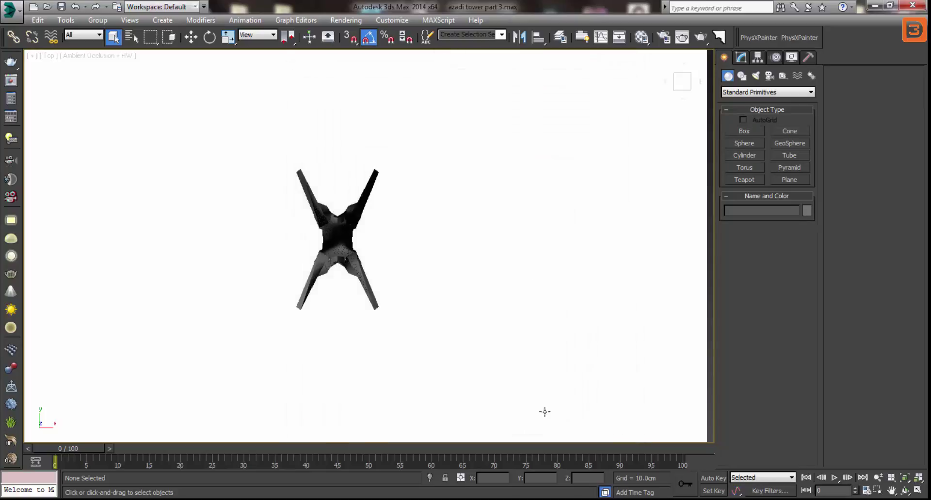
middle_click_drag(409, 260, 431, 261)
Turn on shaded material display for Material #10 in the viewport
key("m")
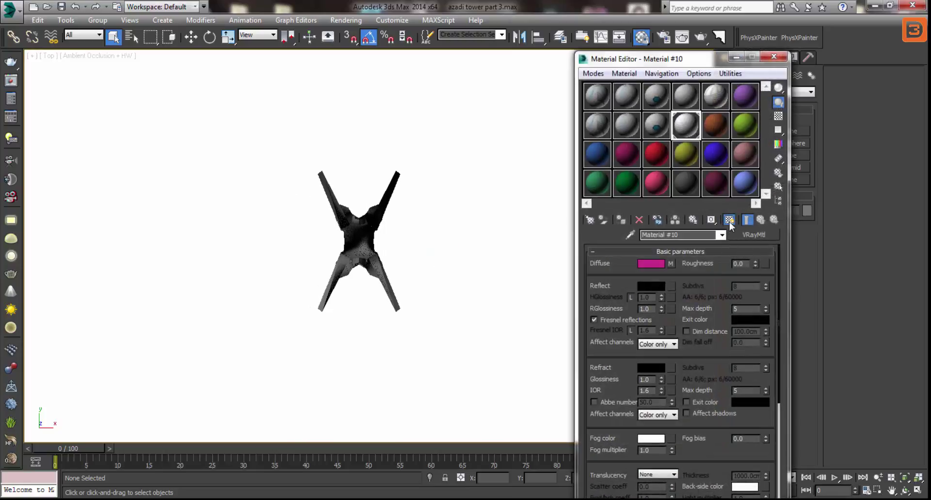
left_click(730, 221)
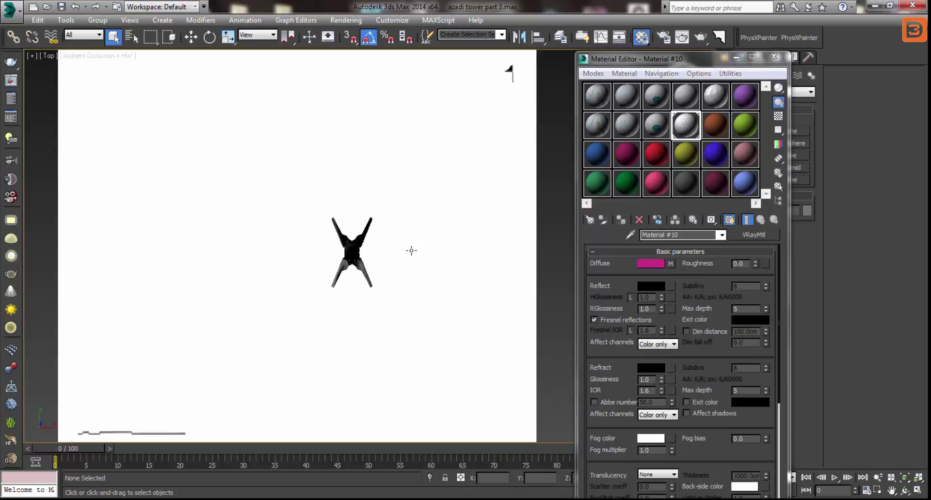
mouse_move(434, 290)
middle_mouse_down("alt")
mouse_move(436, 135)
mouse_move(435, 241)
mouse_move(483, 270)
middle_mouse_up("alt")
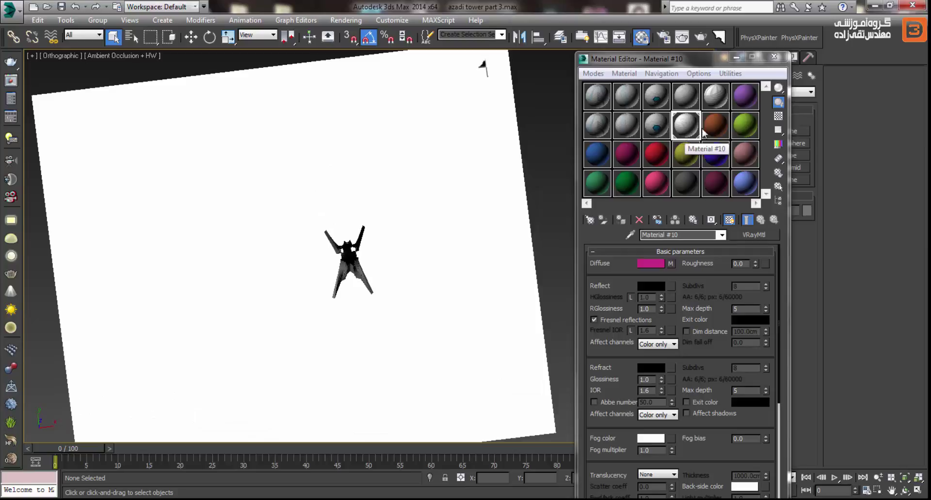
left_click(727, 303)
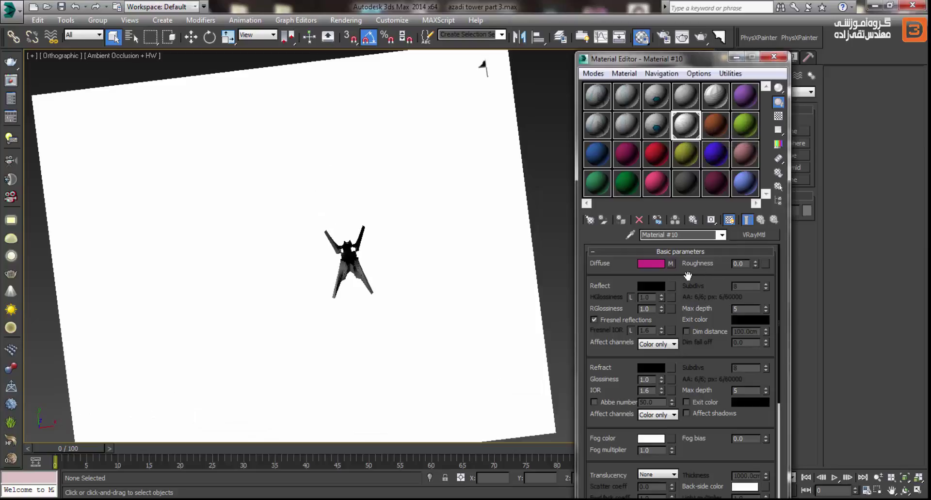
Show the diffuse site-plan bitmap on the plane and return to a zoomed Top view
left_click(670, 263)
left_click(728, 220)
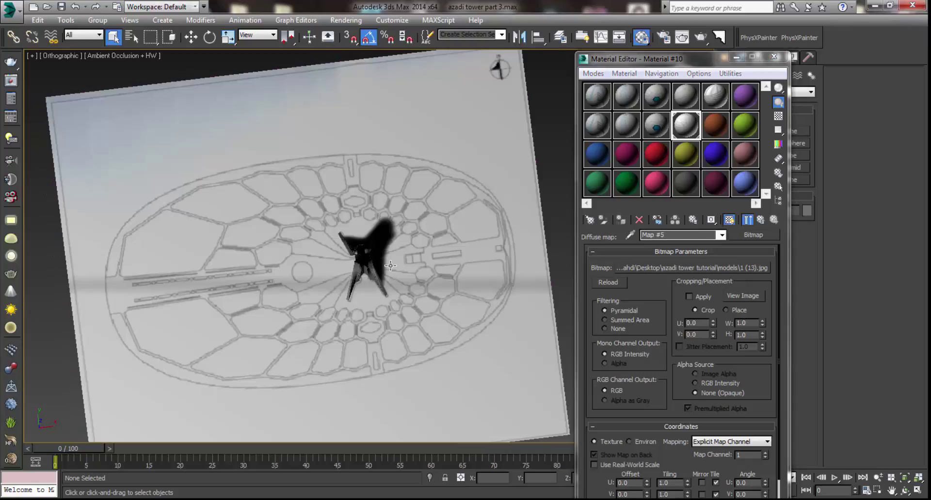
scroll(383, 266, "up", 3)
key("t")
middle_click_drag(425, 253, 444, 249)
scroll(427, 251, "up", 3)
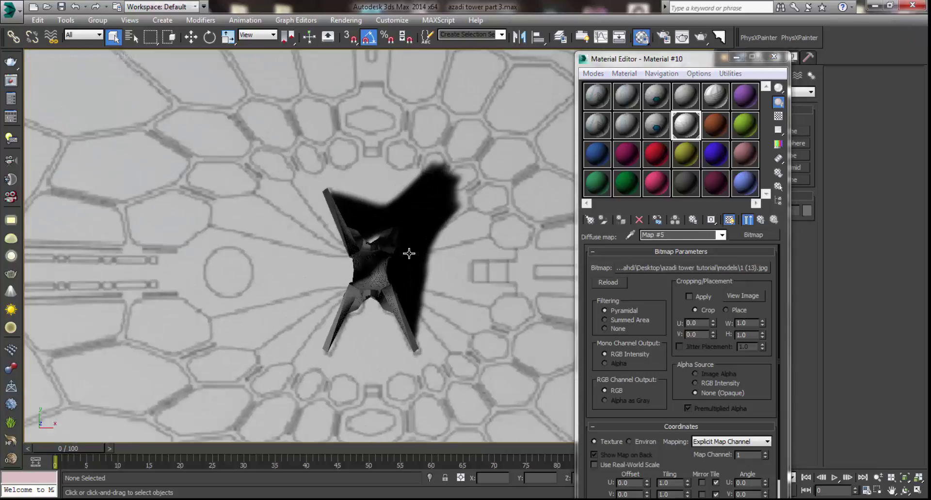
scroll(360, 257, "up", 2)
scroll(339, 240, "up", 2)
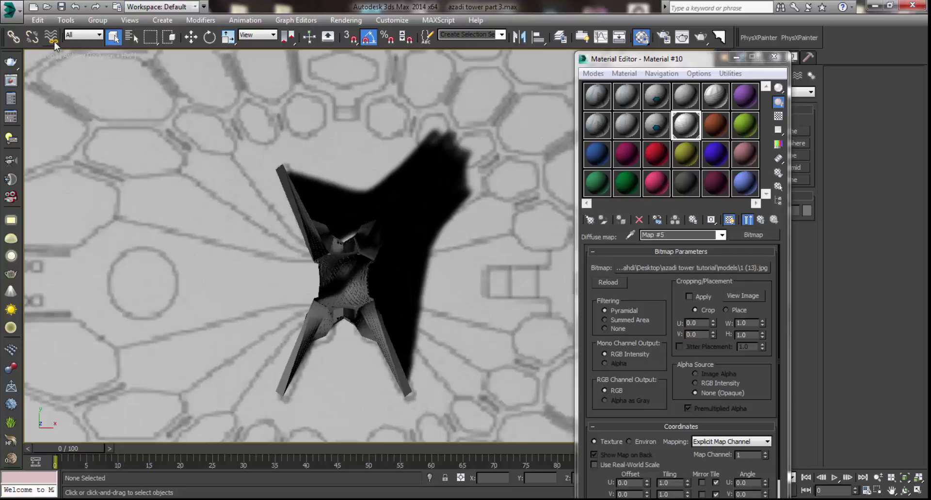
left_click(77, 57)
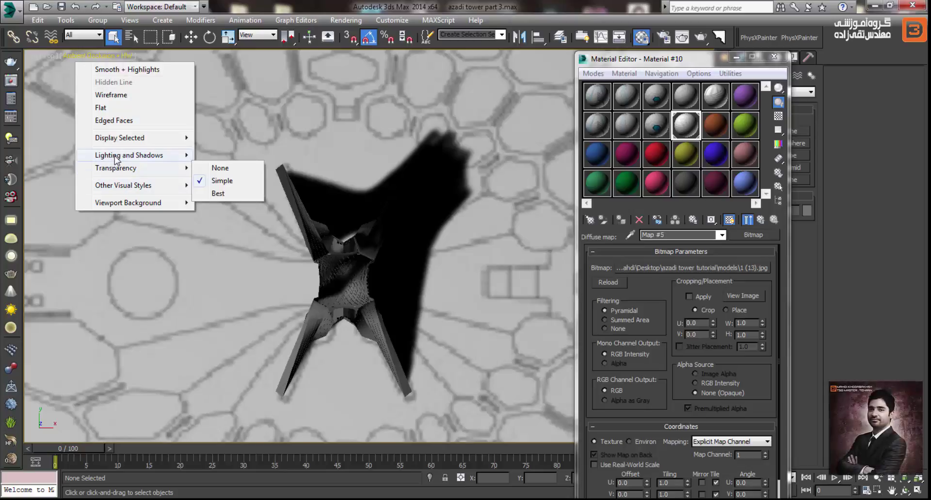
mouse_move(129, 155)
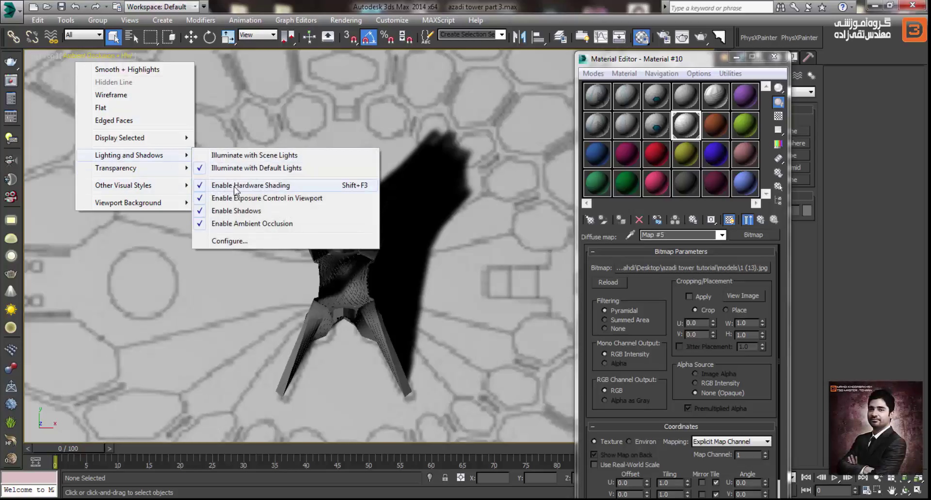
Disable hardware shading and reframe the Top view around the tower on the site plan
left_click(252, 192)
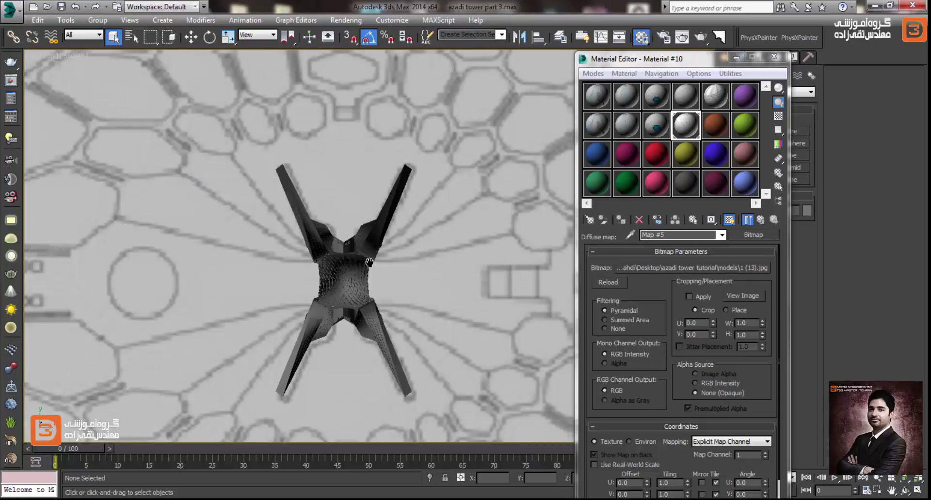
scroll(373, 270, "up", 5)
middle_click_drag(372, 270, 272, 284)
scroll(271, 285, "down", 3)
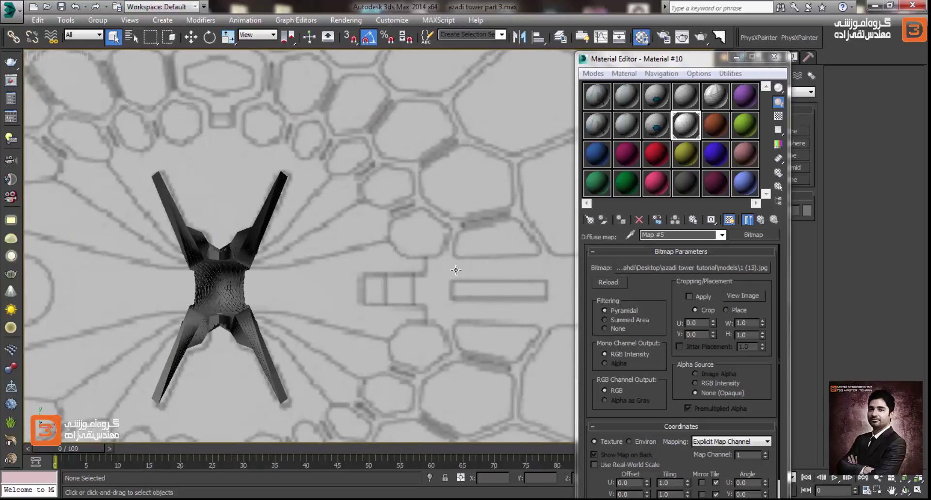
middle_click_drag(352, 263, 397, 129)
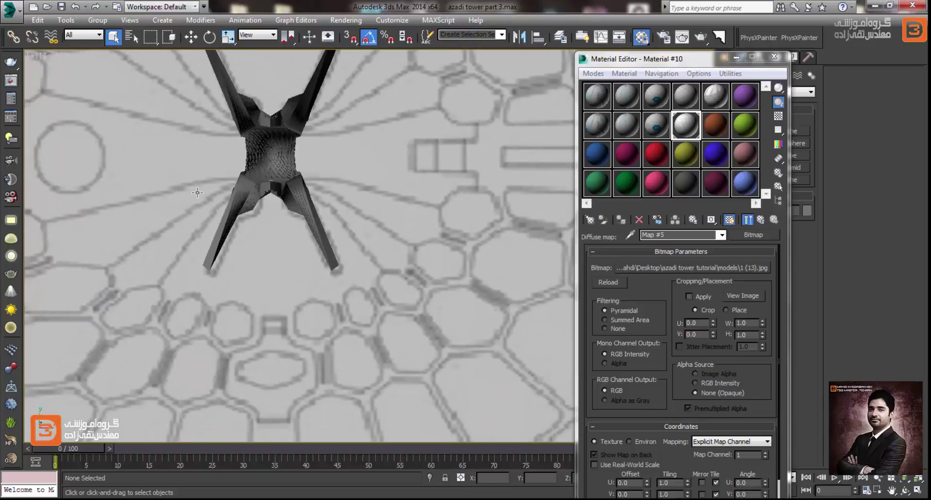
middle_click_drag(186, 286, 343, 212)
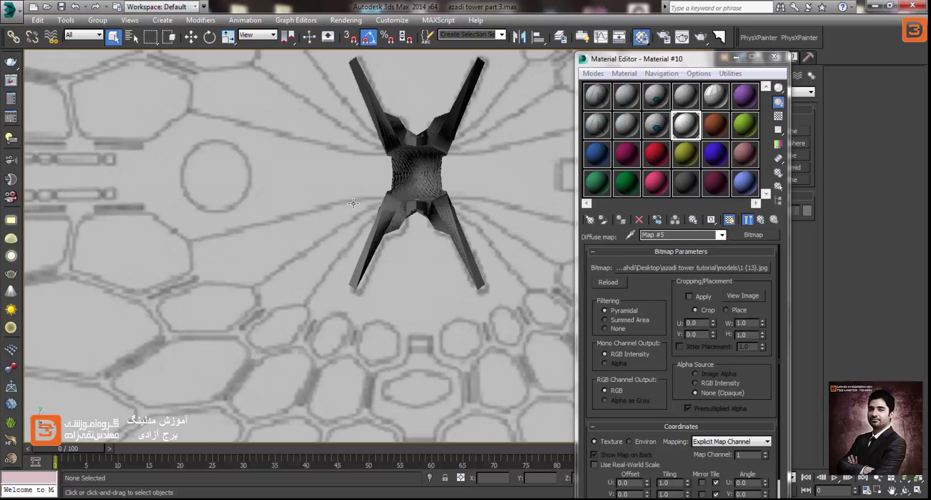
mouse_move(155, 205)
middle_mouse_down()
mouse_move(298, 209)
mouse_move(274, 208)
middle_mouse_up()
scroll(299, 209, "down", 2)
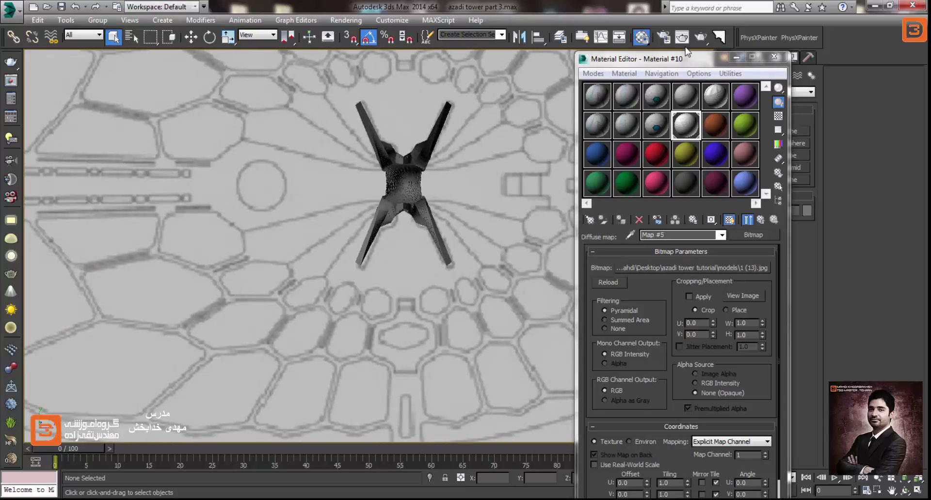
Change the viewport display driver to Nitrous Direct3D 11 in Preferences, accepting the restart notice
left_click(336, 22)
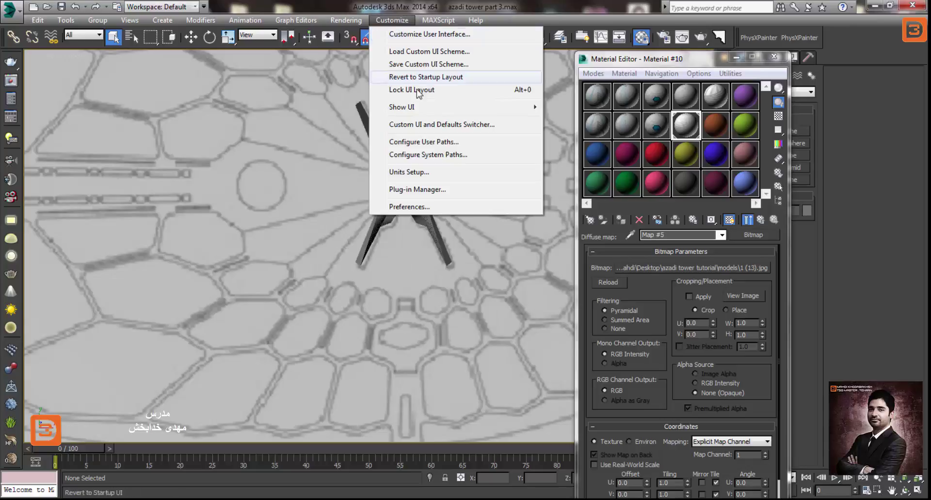
left_click(427, 206)
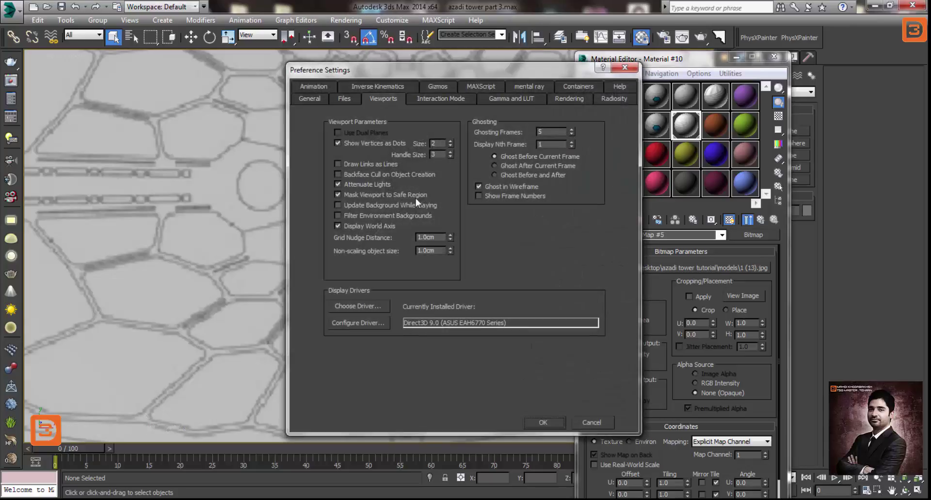
left_click(424, 97)
left_click(397, 97)
left_click(358, 306)
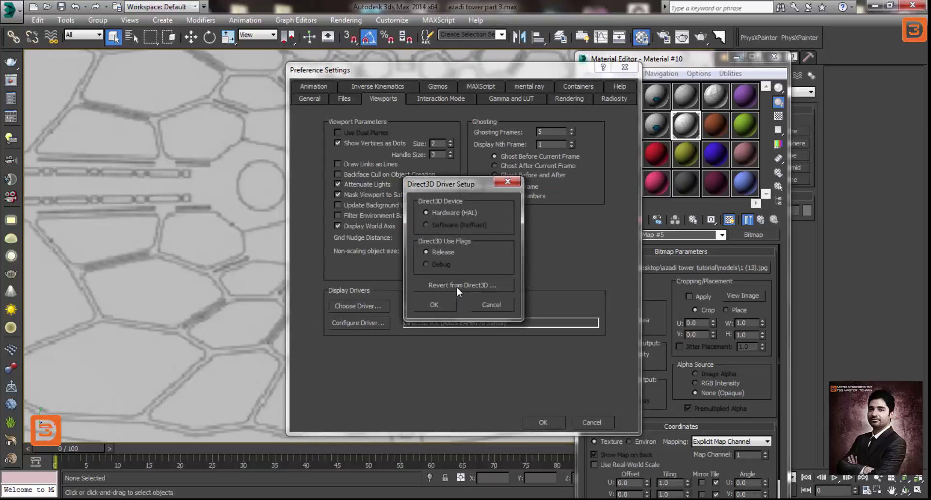
left_click(455, 287)
left_click(463, 229)
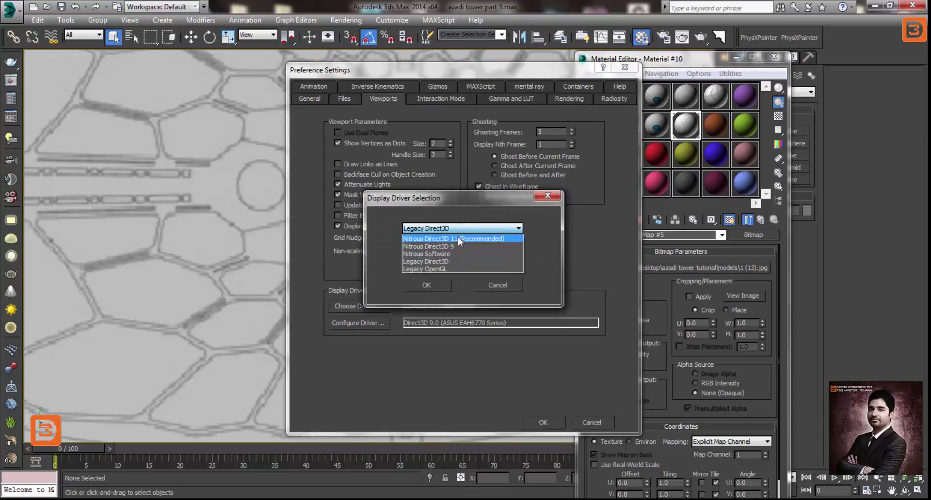
left_click(457, 239)
left_click(442, 283)
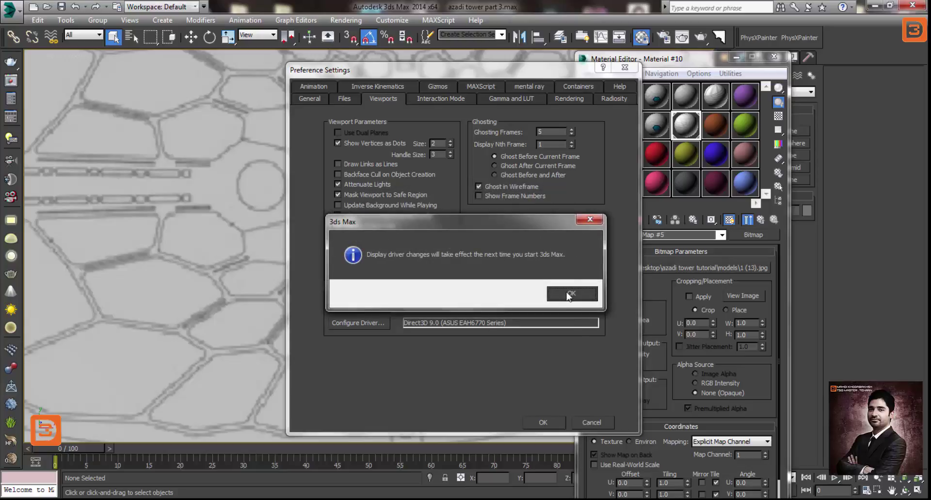
left_click(569, 294)
left_click(558, 425)
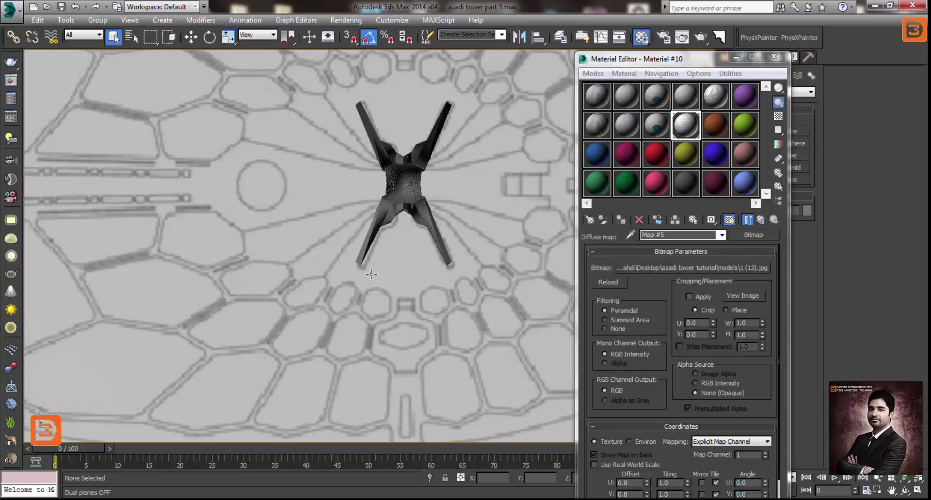
Turn off the material's viewport display and zoom the Top view in near the small circle
left_click(730, 220)
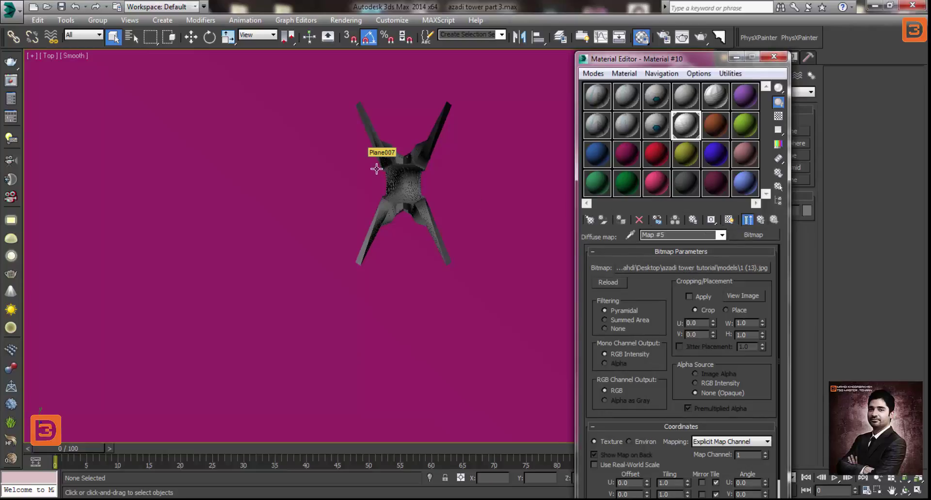
scroll(248, 239, "up", 2)
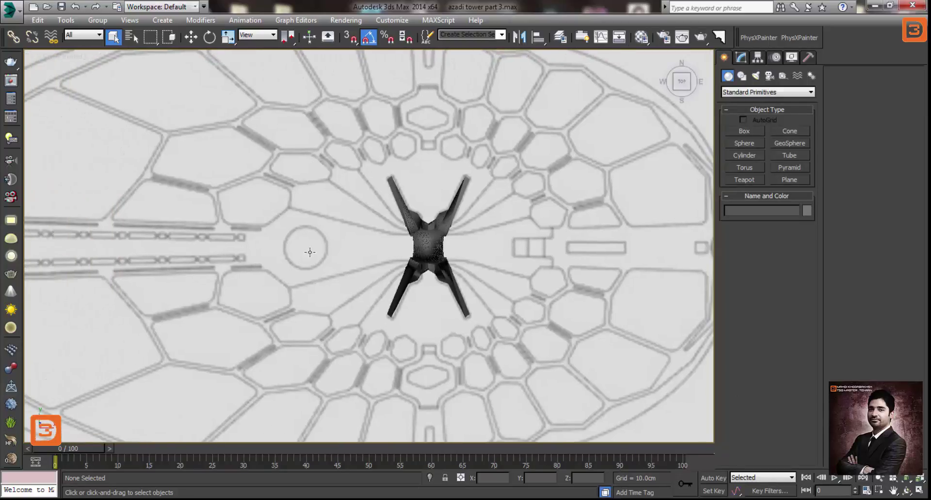
scroll(304, 248, "up", 2)
mouse_move(166, 242)
middle_mouse_down()
mouse_move(378, 200)
mouse_move(376, 245)
middle_mouse_up()
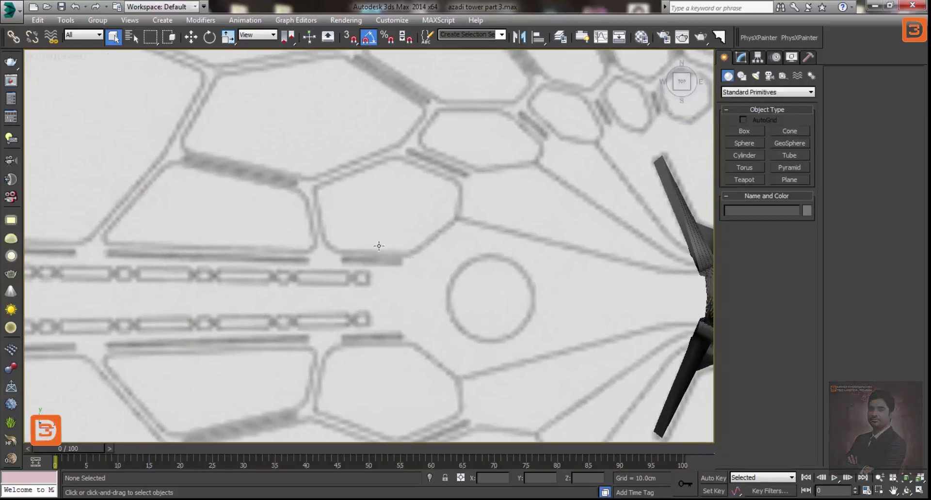
key("z")
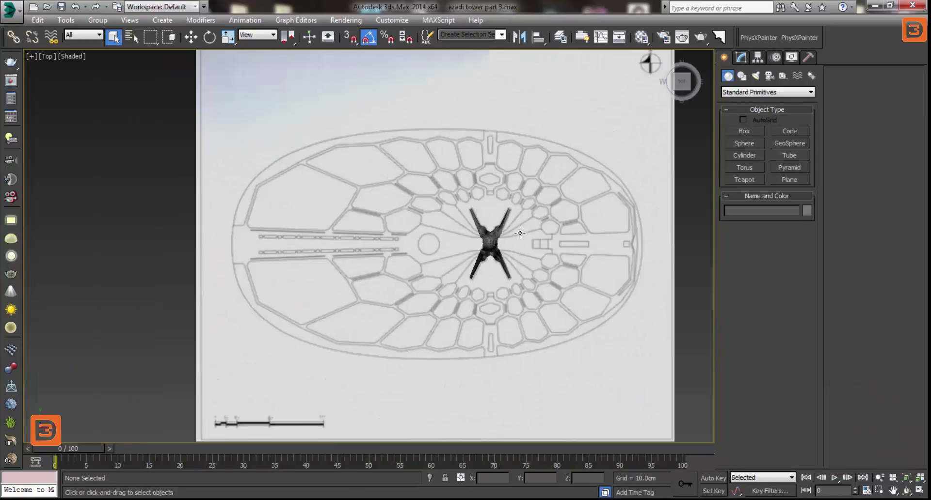
middle_click_drag(420, 260, 432, 226)
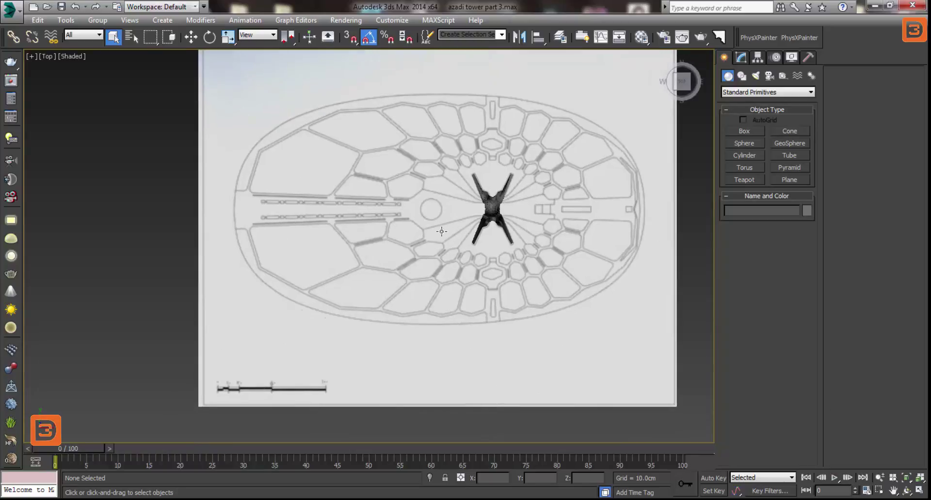
scroll(383, 234, "up", 5)
scroll(428, 222, "up", 3)
scroll(503, 172, "up", 2)
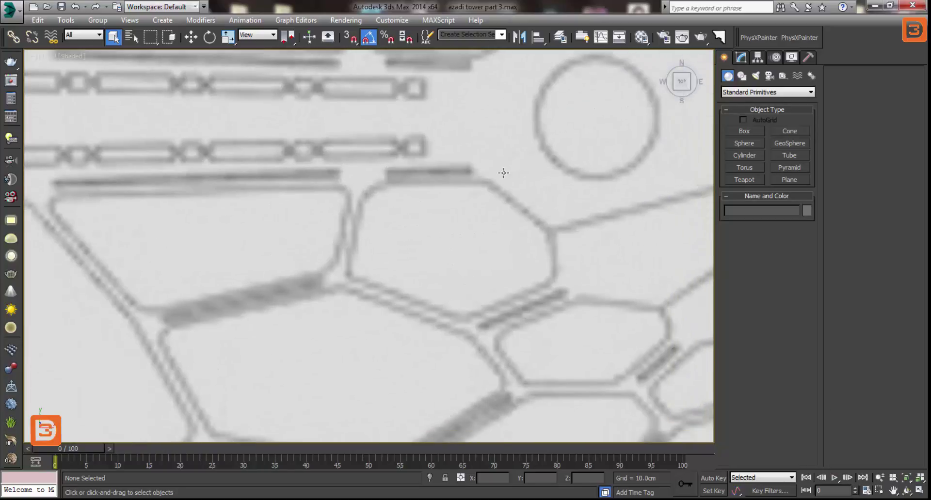
Activate the Line spline tool from Create > Shapes > Splines
left_click(741, 75)
left_click(745, 141)
scroll(389, 203, "up", 1)
Trace the first paving cell as a closed seven-corner line spline
scroll(383, 200, "up", 2)
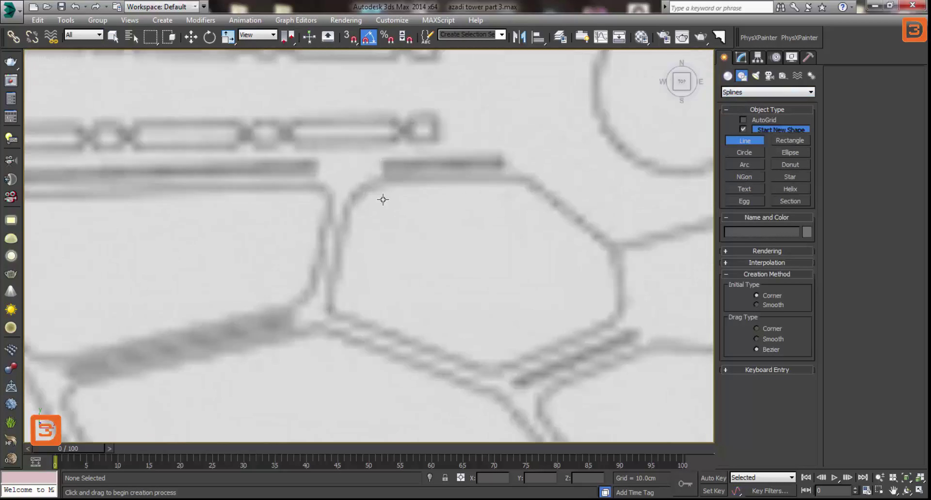
left_click(528, 178)
left_click(358, 185)
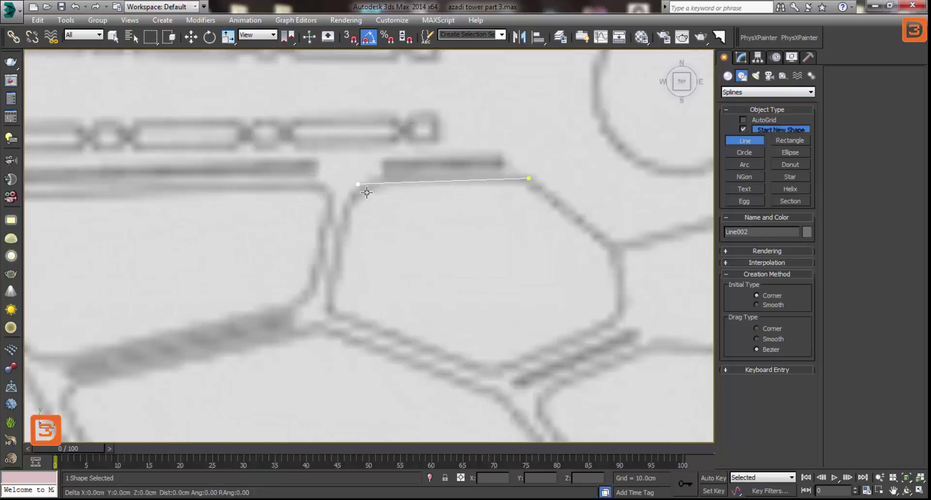
left_click(320, 320)
left_click(331, 310)
left_click(497, 377)
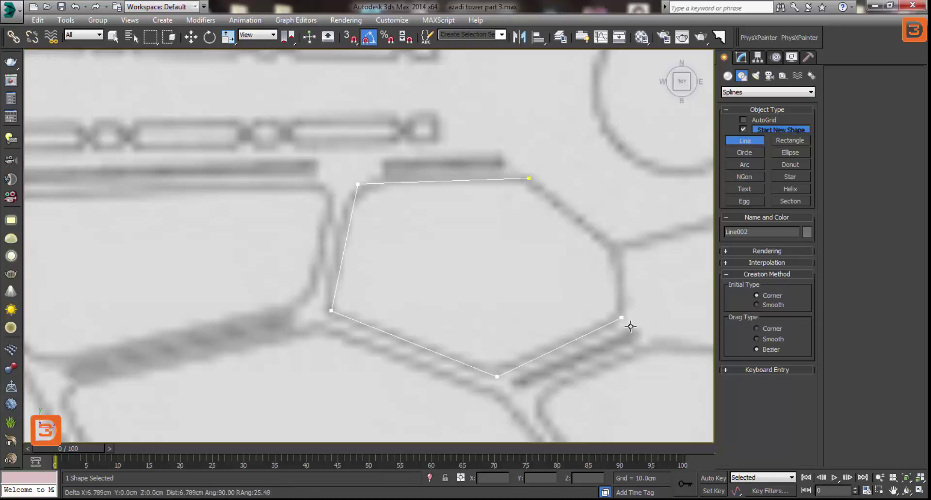
left_click(621, 317)
left_click(621, 246)
left_click(529, 178)
left_click(447, 289)
Outline the second paving cell as a closed six-corner spline
scroll(480, 277, "down", 2)
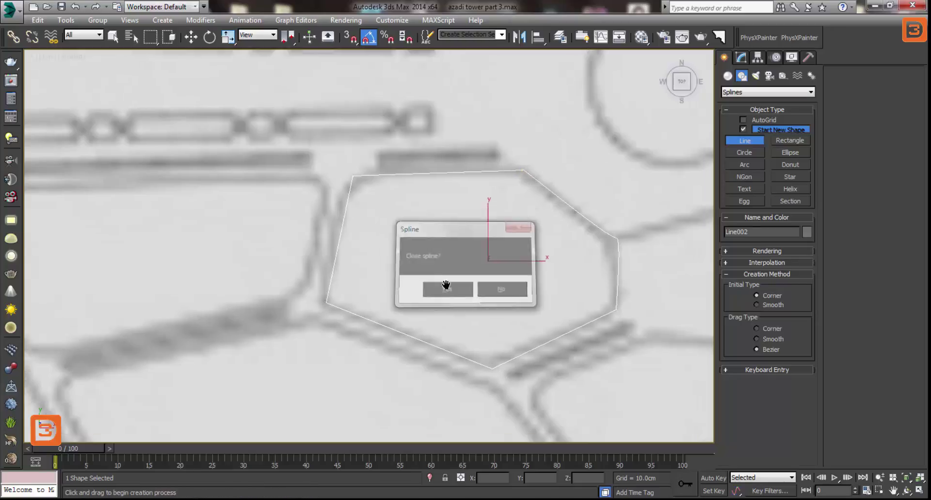
scroll(508, 260, "down", 1)
left_click(517, 242)
left_click(459, 270)
left_click(479, 299)
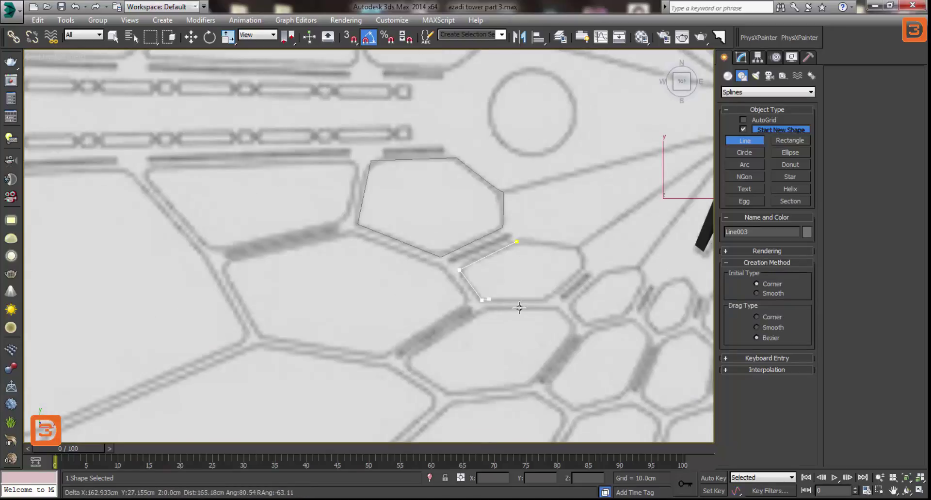
left_click(549, 299)
left_click(581, 268)
left_click(577, 243)
left_click(517, 242)
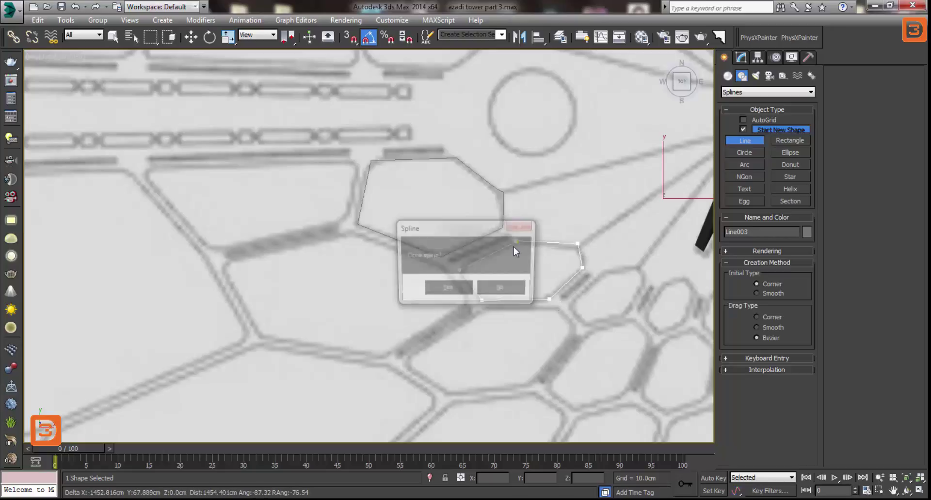
key("Return")
Trace the third paving cell with a closed seven-corner spline
scroll(485, 267, "up", 3)
left_click(491, 248)
left_click(427, 256)
left_click(371, 310)
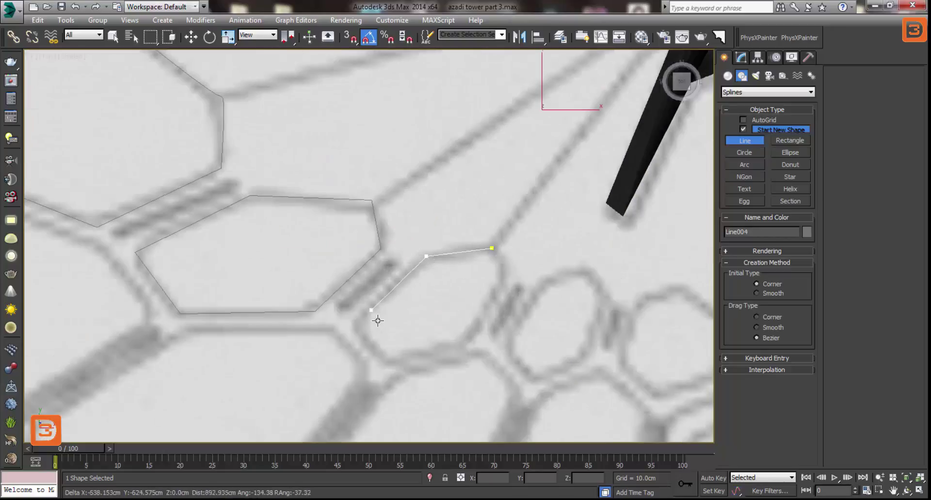
left_click(354, 323)
left_click(388, 365)
left_click(461, 342)
left_click(501, 282)
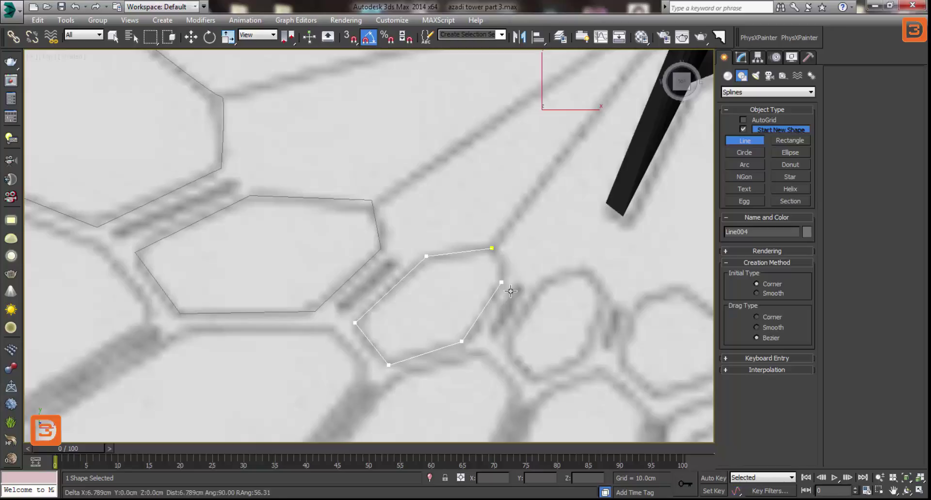
left_click(493, 249)
key("Return")
Outline the fourth paving cell as a closed six-corner spline
scroll(339, 242, "up", 3)
left_click(364, 232)
left_click(293, 251)
left_click(248, 329)
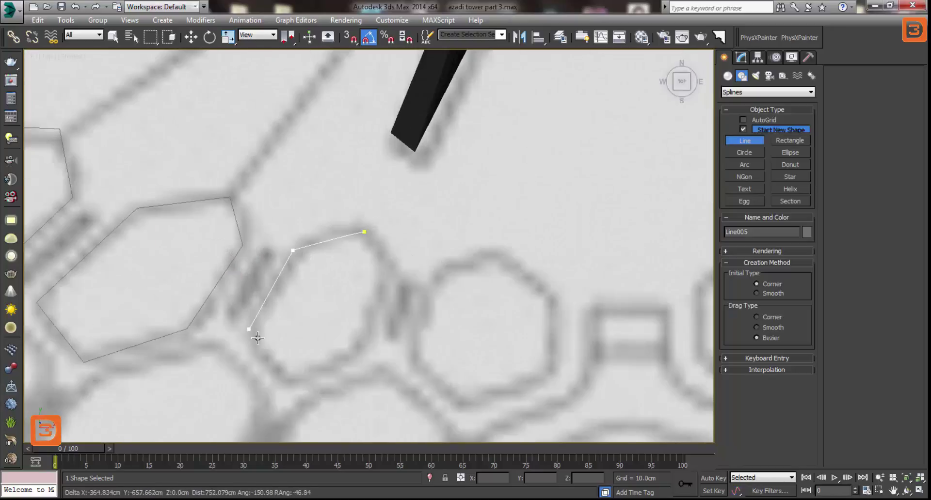
left_click(288, 381)
left_click(361, 348)
left_click(391, 269)
left_click(364, 232)
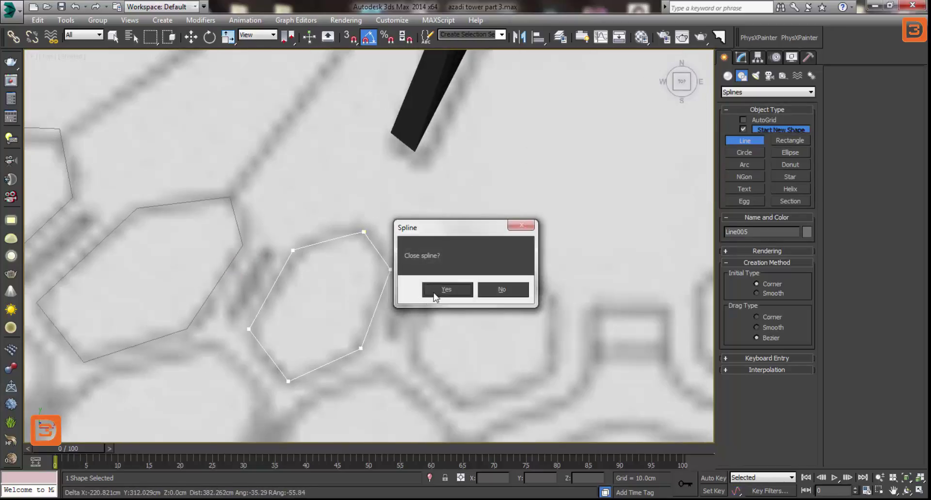
left_click(434, 291)
Trace the fifth paving cell as a closed five-corner spline
left_click(500, 252)
left_click(421, 287)
left_click(410, 360)
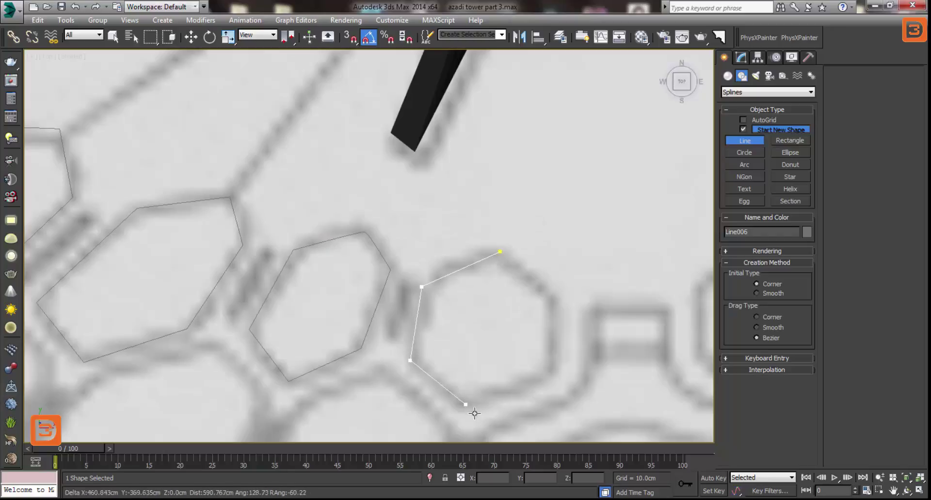
left_click(549, 371)
left_click(554, 300)
left_click(499, 251)
left_click(448, 289)
Pan to the next cells and close a spline around the sixth, hexagonal cell
mouse_move(547, 322)
middle_mouse_down()
mouse_move(365, 284)
mouse_move(482, 206)
middle_mouse_up()
scroll(359, 277, "down", 2)
scroll(627, 290, "down", 2)
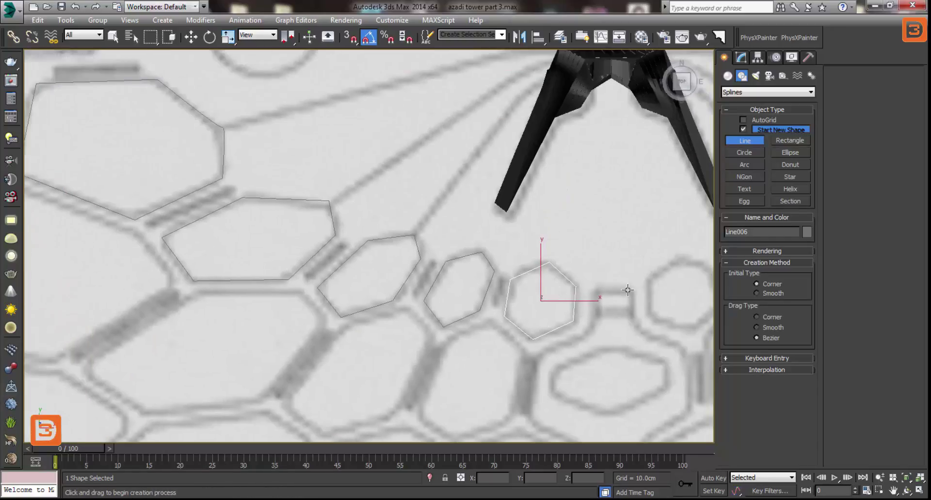
middle_click_drag(526, 325, 565, 270)
left_click(533, 265)
left_click(567, 299)
left_click(548, 365)
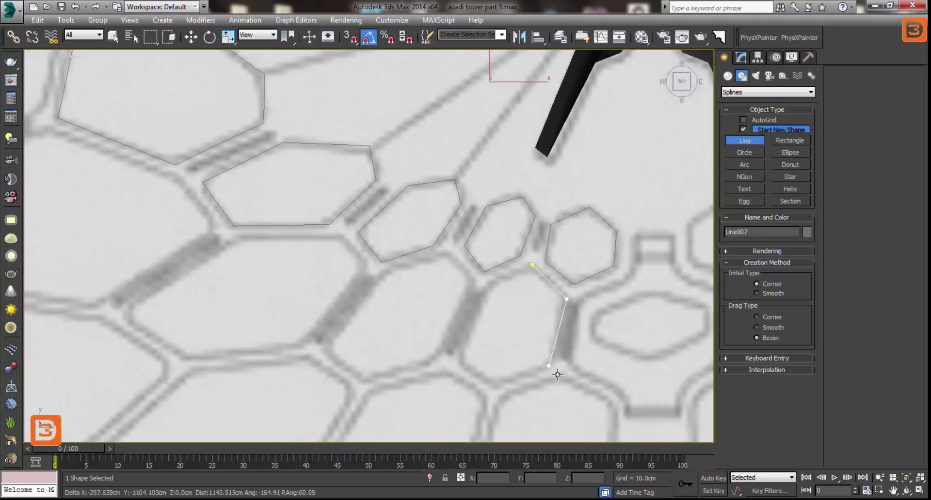
left_click(491, 384)
left_click(532, 265)
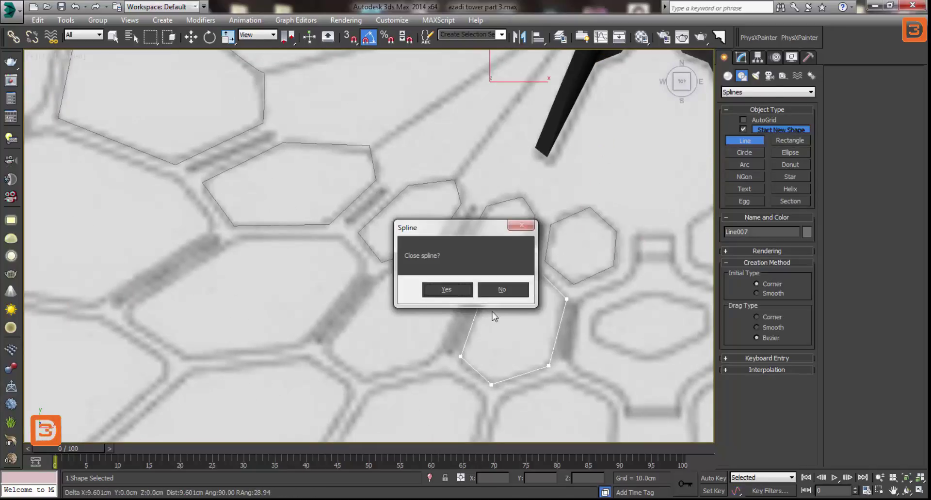
left_click(445, 289)
Trace the seventh, hexagonal paving cell as a closed spline
left_click(443, 253)
left_click(471, 282)
left_click(430, 362)
left_click(366, 380)
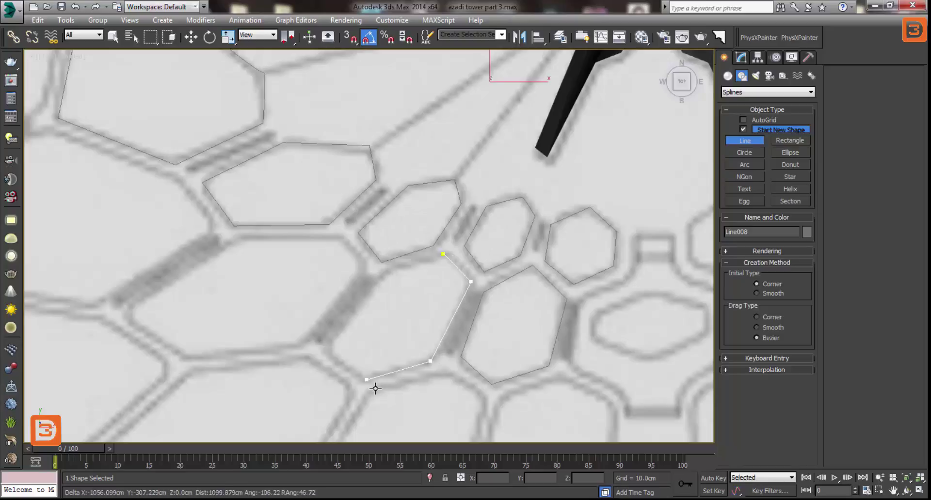
left_click(324, 347)
left_click(387, 271)
left_click(444, 253)
Outline the eighth paving cell with a closed spline, ending at Line009
left_click(446, 289)
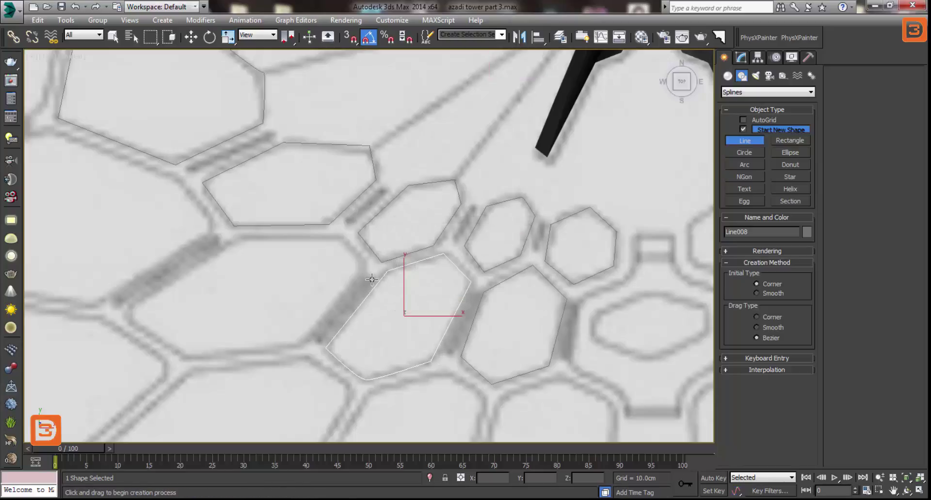
left_click(340, 234)
left_click(363, 268)
left_click(300, 343)
left_click(183, 359)
left_click(123, 315)
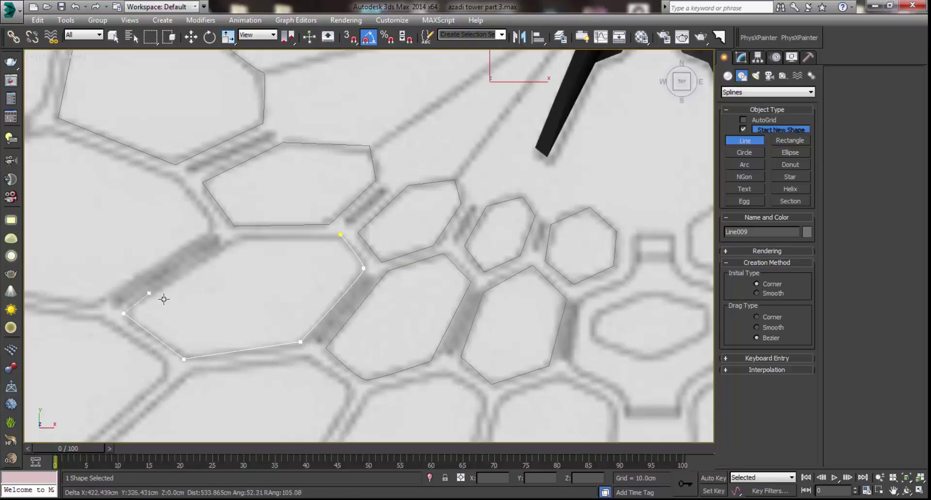
left_click(236, 237)
left_click(340, 234)
left_click(442, 289)
mouse_move(325, 306)
middle_mouse_down()
mouse_move(380, 324)
mouse_move(495, 333)
middle_mouse_up()
Trace the next paving cell along the lower edge as a closed six-corner spline
scroll(495, 333, "down", 2)
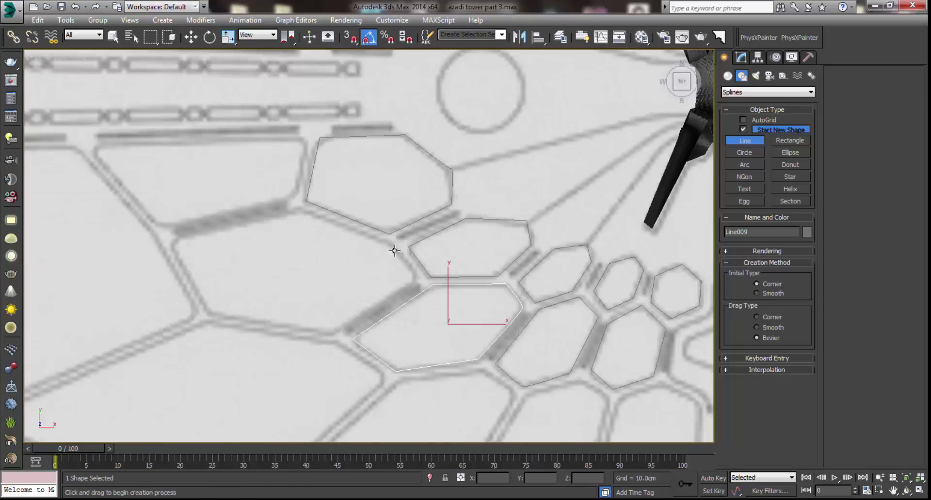
left_click(386, 239)
left_click(414, 279)
left_click(329, 334)
left_click(208, 311)
left_click(172, 240)
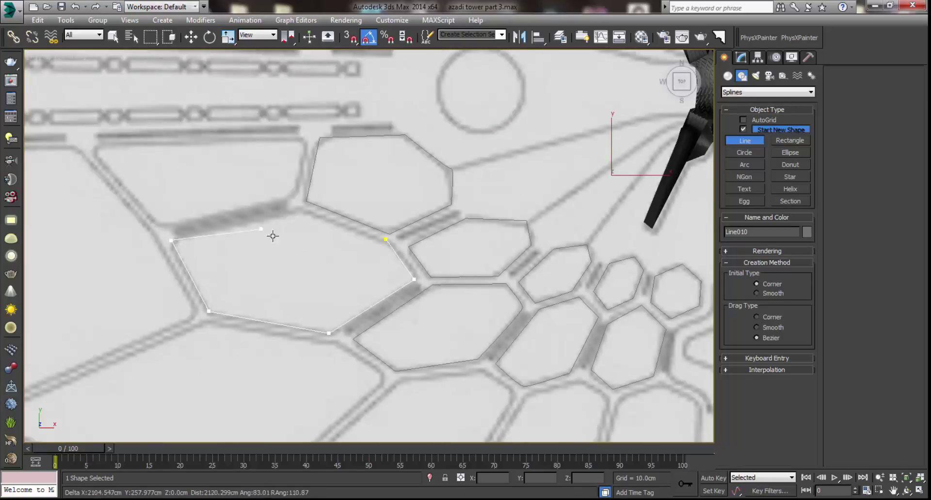
left_click(301, 207)
left_click(385, 239)
left_click(447, 289)
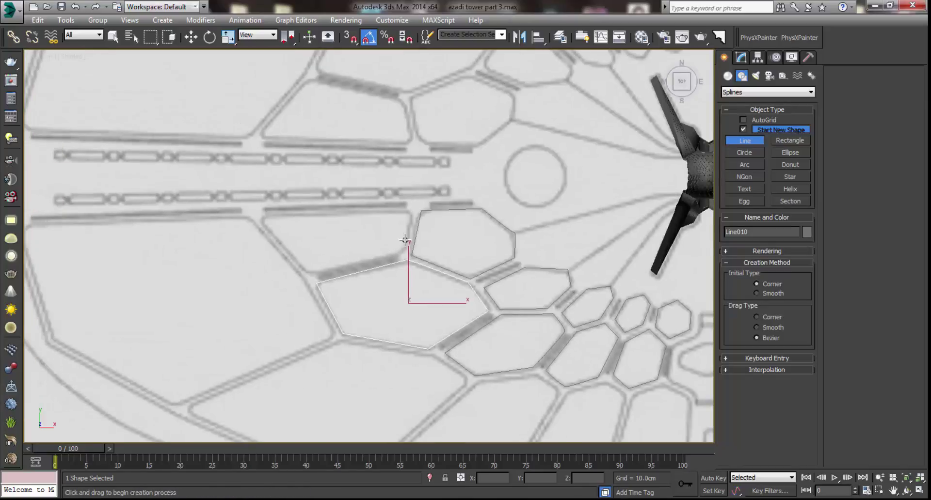
Trace a small neighbouring cell as a closed spline
middle_click_drag(303, 137, 411, 207)
left_click(412, 207)
left_click(400, 264)
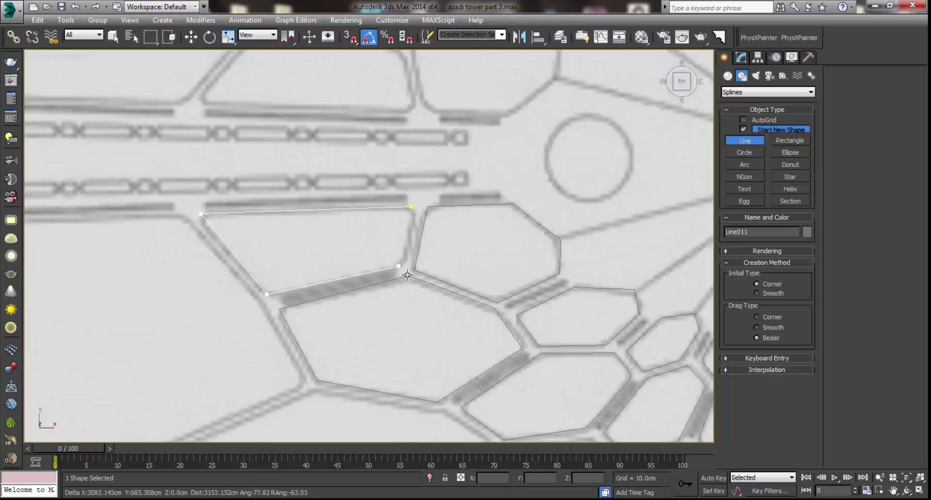
left_click(411, 207)
left_click(447, 289)
Outline the large paving cell as a closed six-sided spline
middle_click_drag(290, 260, 404, 241)
scroll(404, 242, "down", 2)
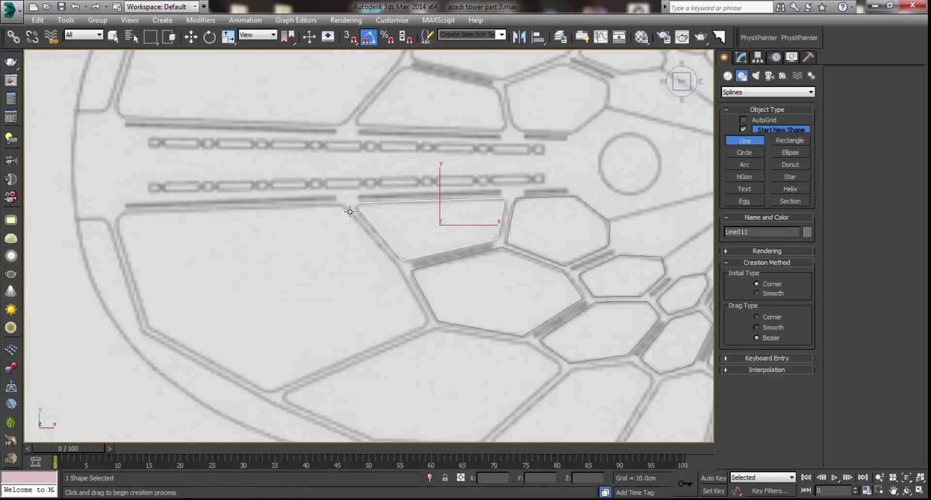
left_click(344, 204)
left_click(115, 216)
left_click(149, 330)
left_click(272, 391)
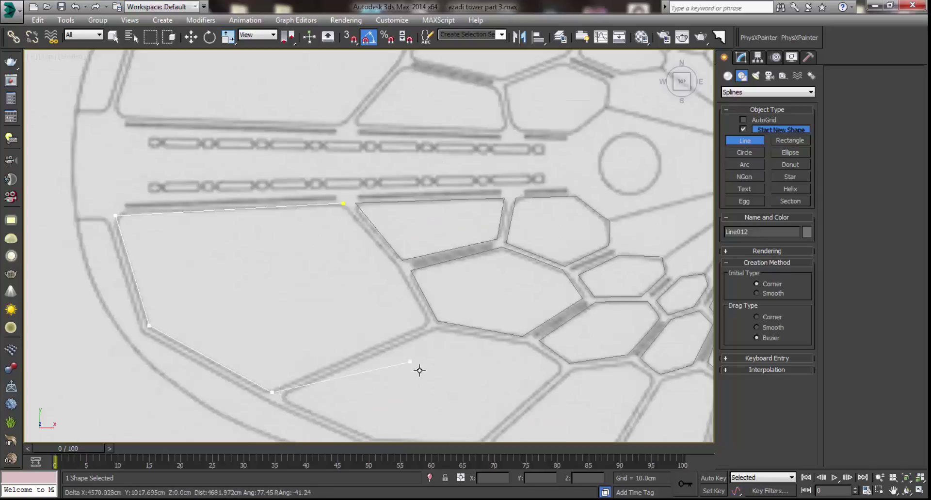
left_click(426, 322)
left_click(396, 263)
left_click(351, 212)
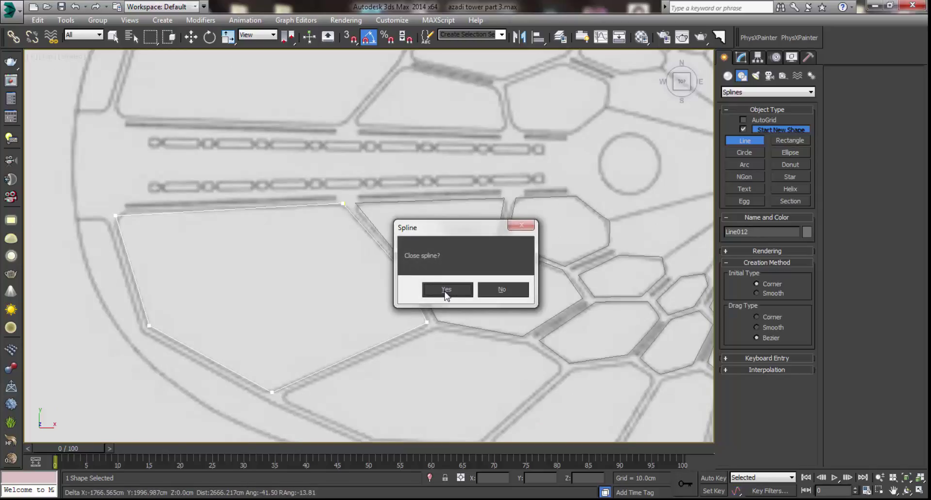
left_click(442, 289)
Trace the adjacent cell as a closed six-point spline
middle_click_drag(443, 289, 349, 166)
left_click(342, 167)
left_click(195, 242)
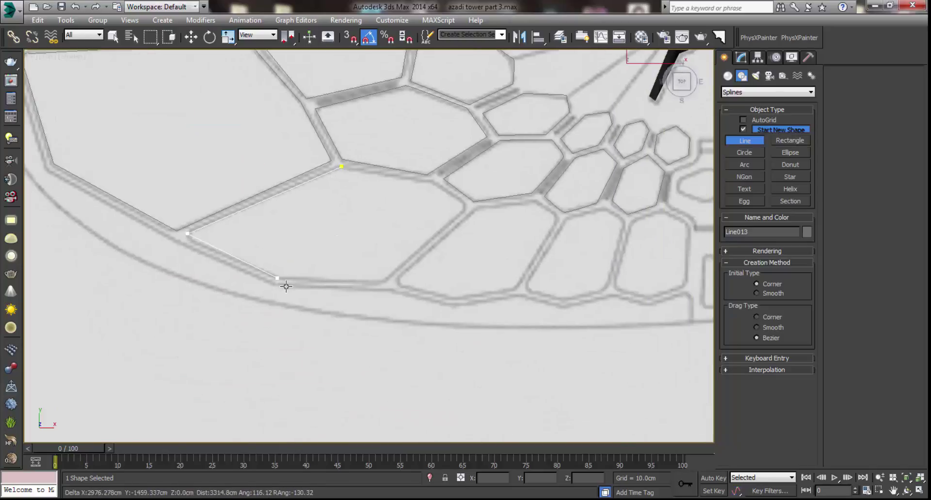
left_click(276, 278)
left_click(384, 281)
left_click(468, 206)
left_click(432, 183)
left_click(344, 169)
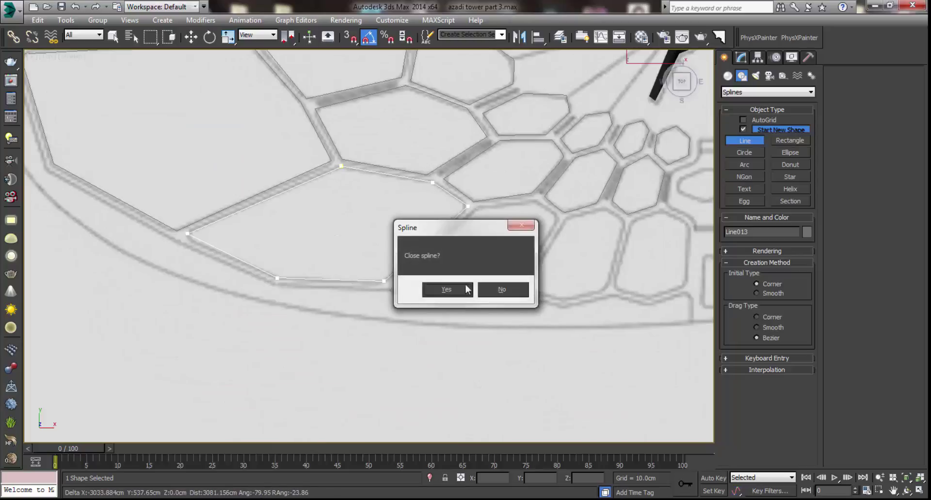
left_click(446, 289)
Trace the following cell as a closed four-corner spline
scroll(485, 228, "up", 2)
left_click(494, 196)
left_click(299, 308)
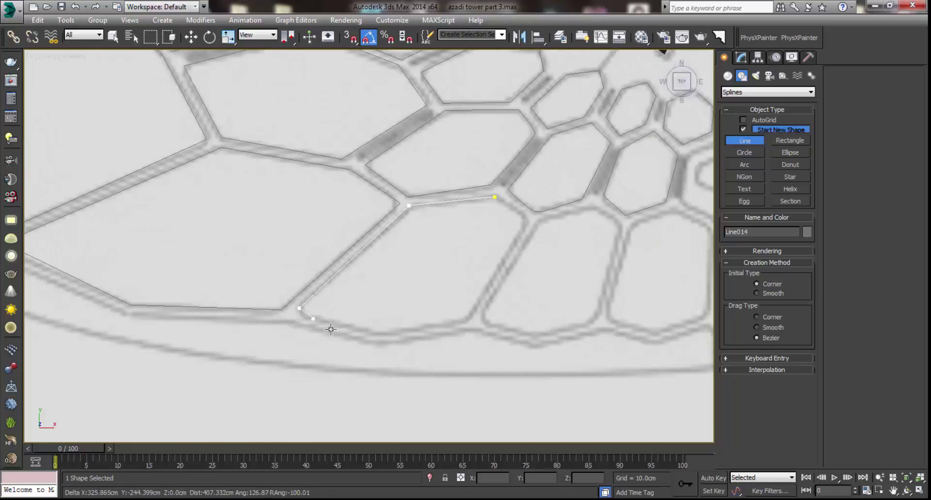
left_click(382, 334)
left_click(470, 319)
left_click(495, 197)
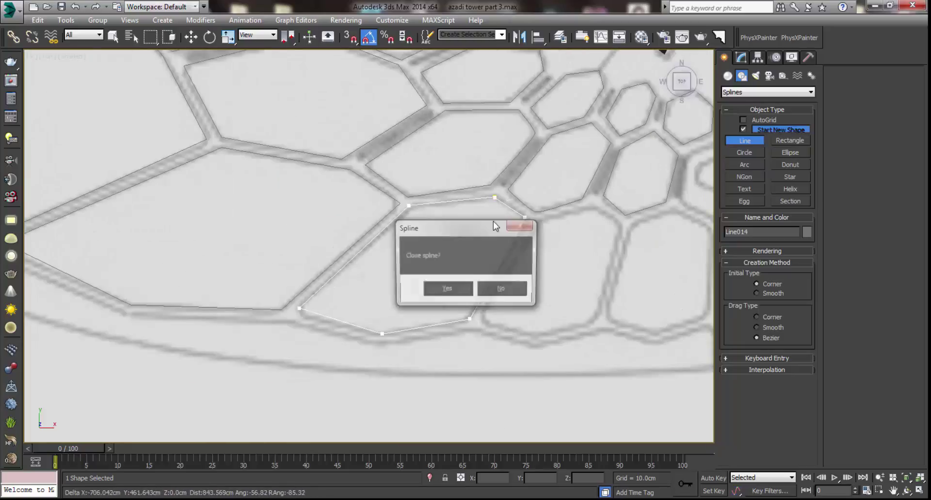
left_click(443, 289)
Trace the next cell to the right as a closed five-corner spline
middle_click_drag(545, 258, 433, 260)
left_click(482, 211)
left_click(420, 224)
left_click(365, 321)
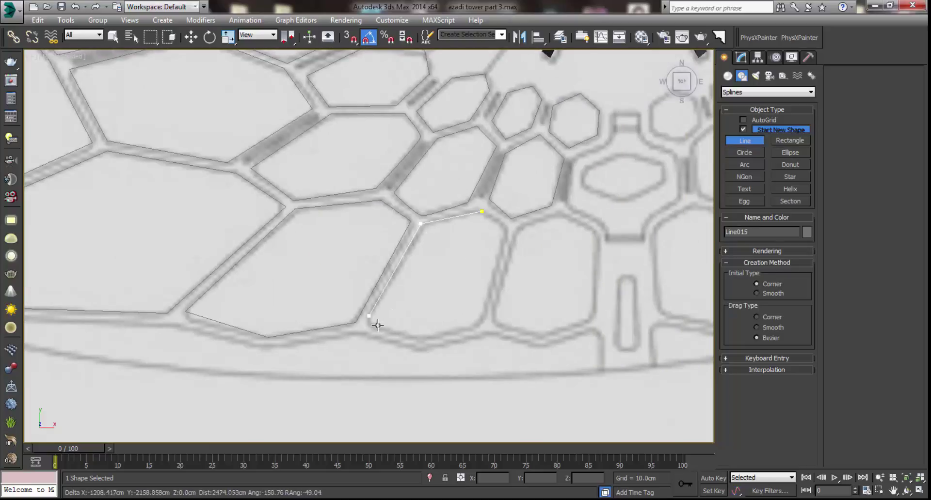
left_click(420, 338)
left_click(486, 320)
left_click(481, 211)
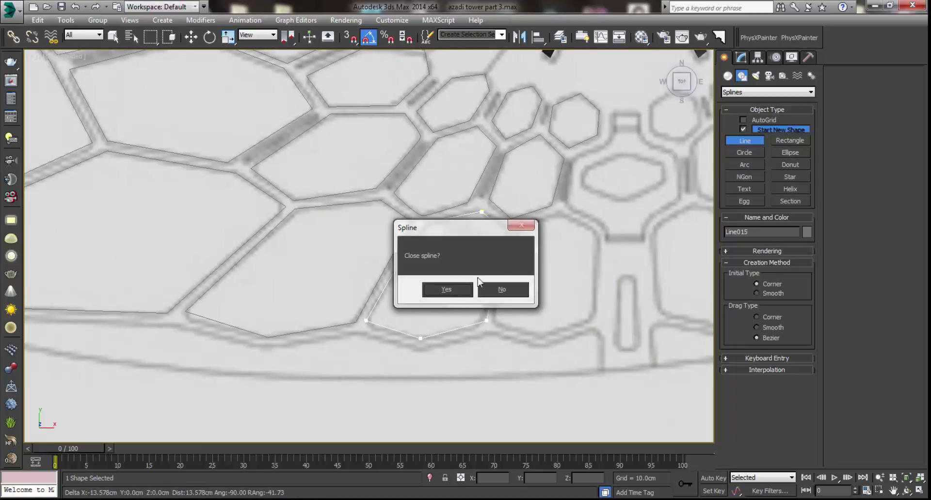
left_click(443, 289)
Trace the hexagonal paving cell as a closed spline, reaching Line016
left_click(558, 212)
left_click(515, 229)
left_click(494, 320)
left_click(542, 336)
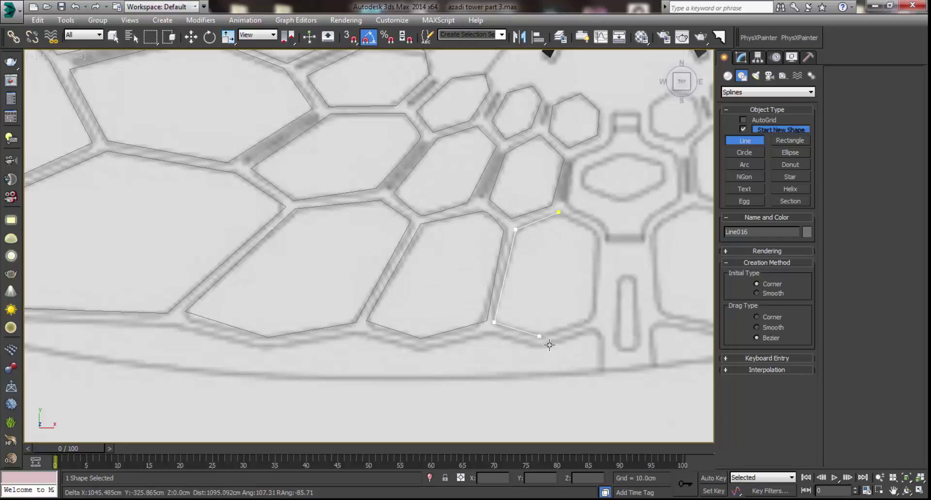
left_click(594, 314)
left_click(599, 234)
left_click(558, 211)
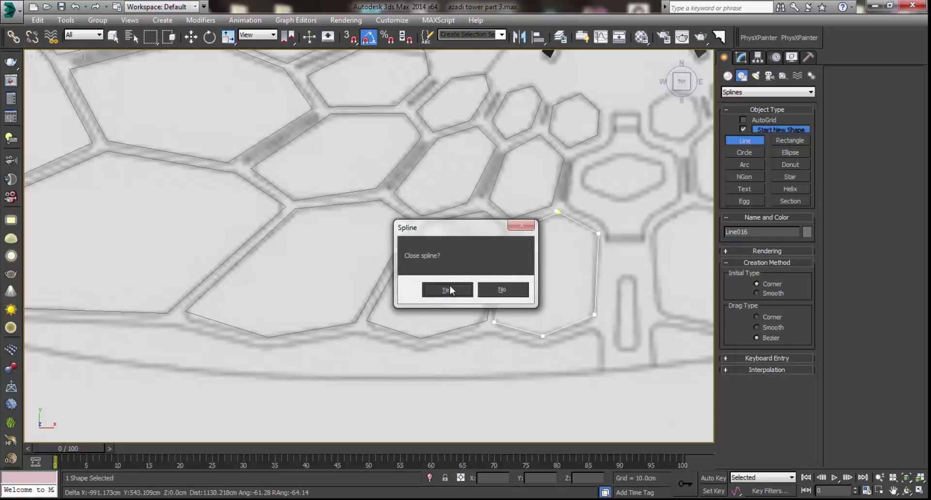
left_click(448, 288)
middle_click_drag(616, 240, 504, 266)
middle_click_drag(502, 207, 478, 242)
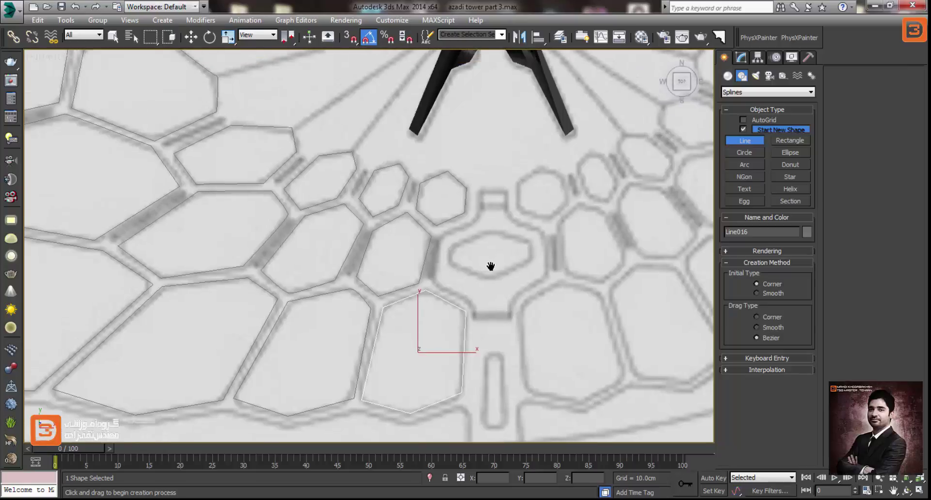
middle_click_drag(509, 270, 514, 301)
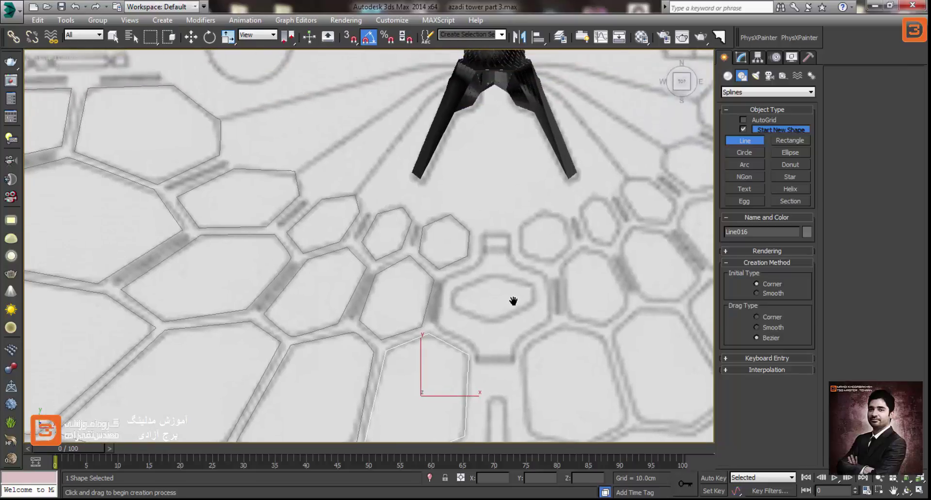
scroll(513, 301, "down", 3)
mouse_move(473, 214)
middle_mouse_down()
mouse_move(418, 256)
mouse_move(416, 216)
middle_mouse_up()
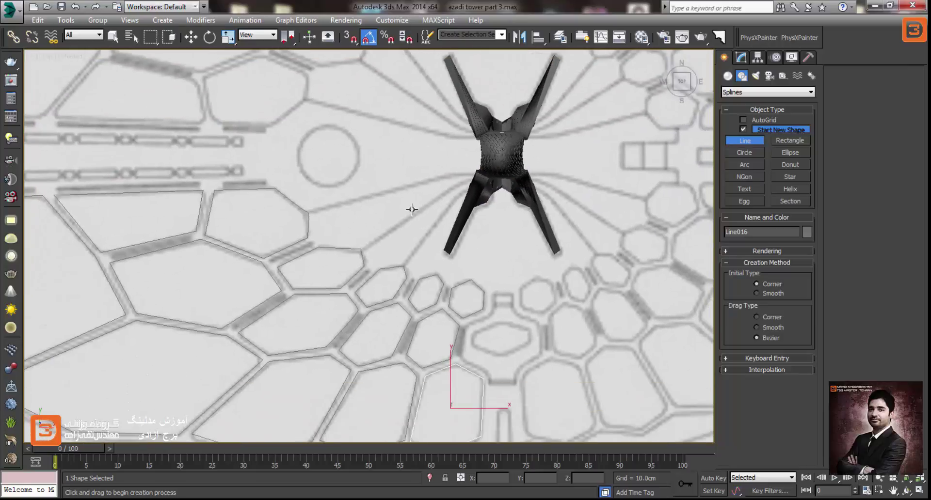
scroll(500, 333, "up", 3)
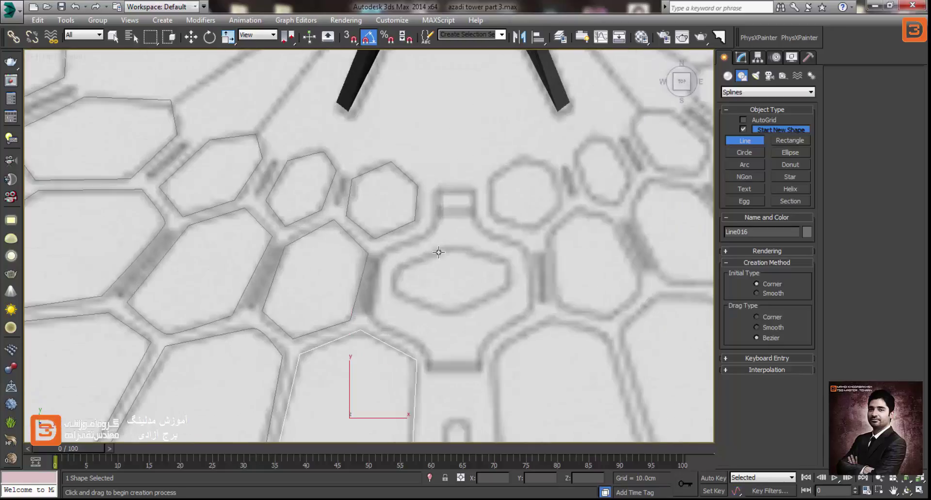
scroll(435, 293, "down", 1)
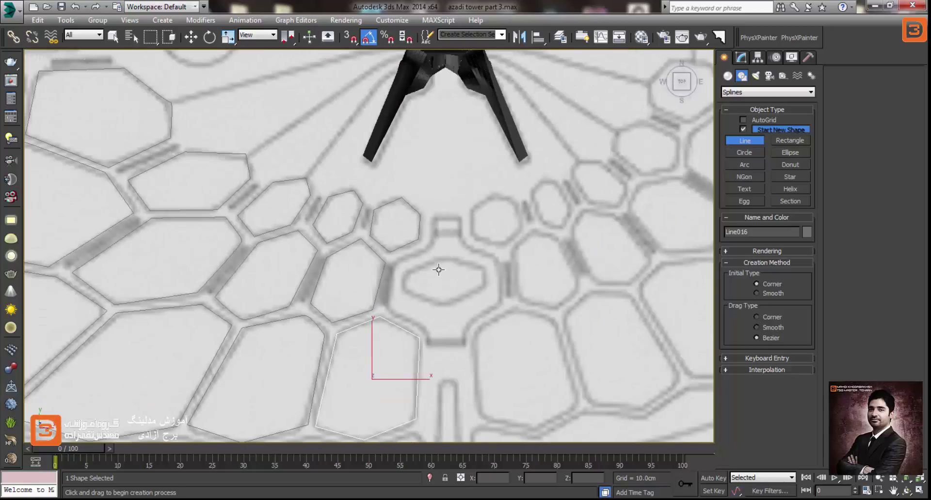
scroll(440, 301, "down", 1)
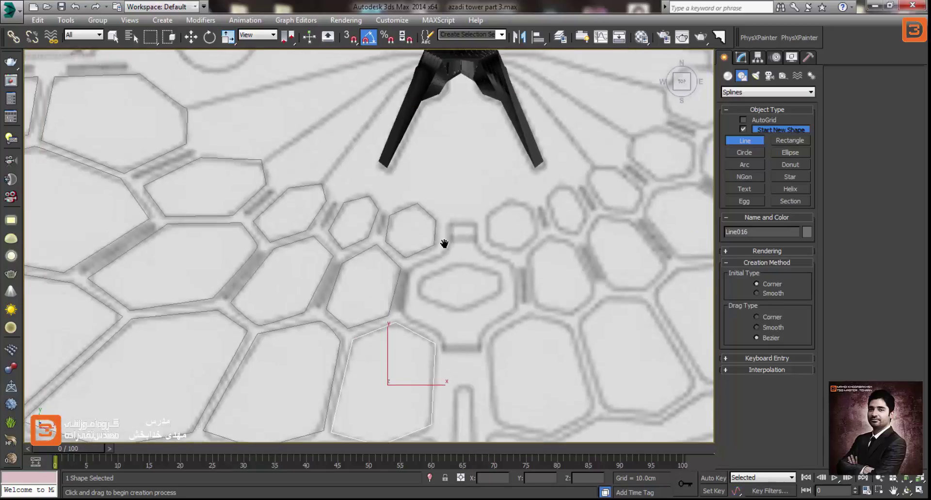
scroll(442, 245, "down", 1)
scroll(459, 250, "down", 1)
scroll(534, 248, "down", 1)
scroll(528, 240, "up", 2)
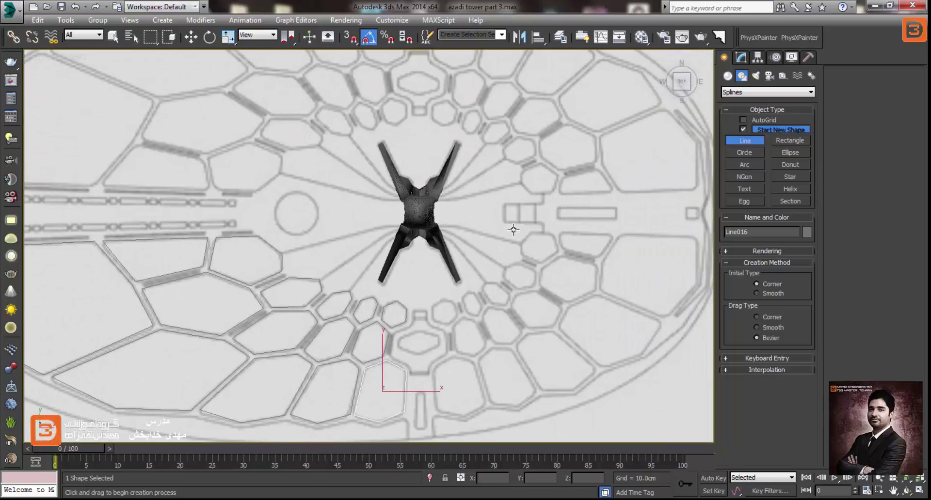
scroll(521, 226, "up", 1)
scroll(533, 218, "up", 1)
scroll(489, 216, "up", 1)
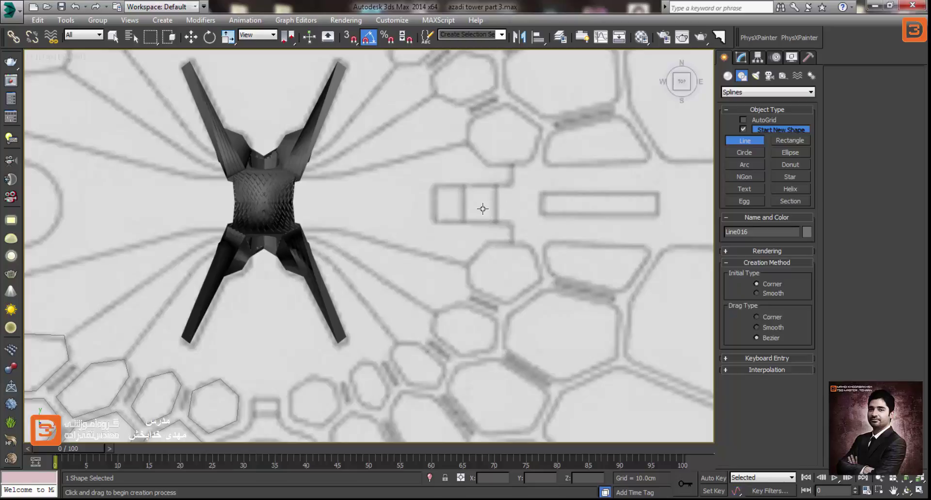
scroll(512, 207, "down", 2)
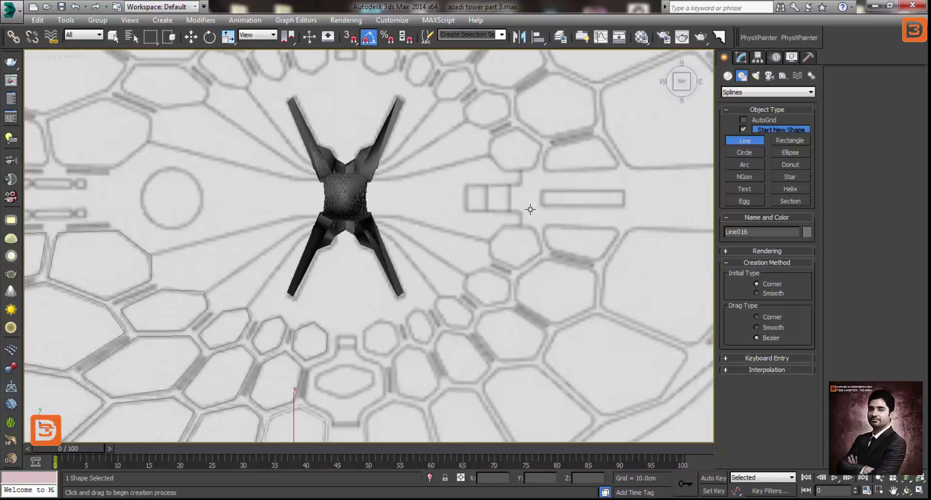
middle_click_drag(530, 209, 436, 210)
scroll(410, 188, "down", 1)
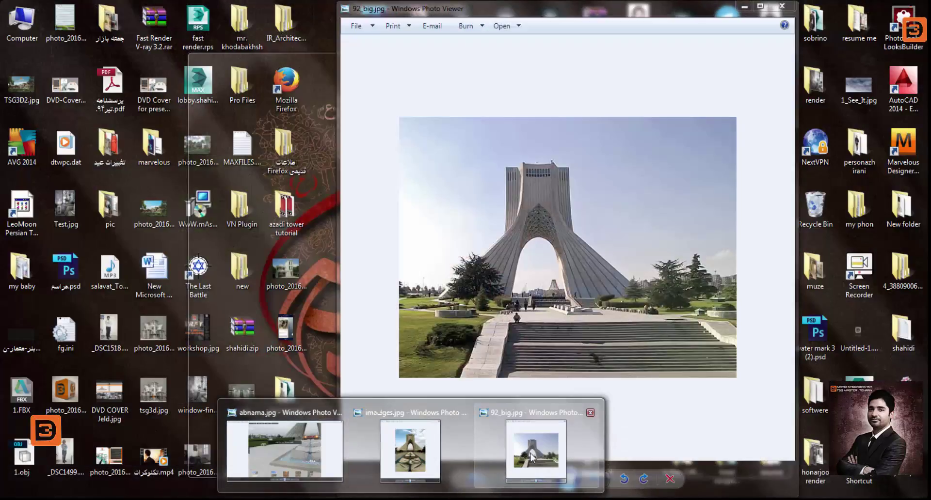
left_click(535, 451)
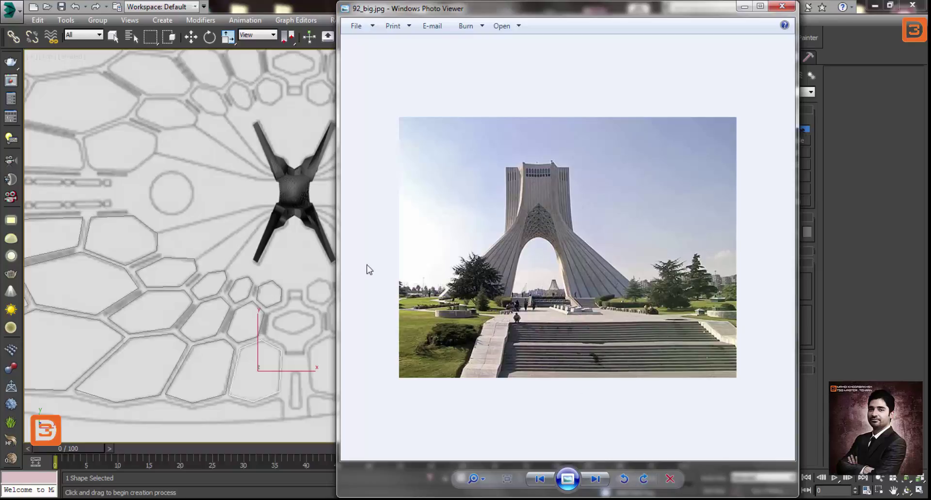
key("alt+F4")
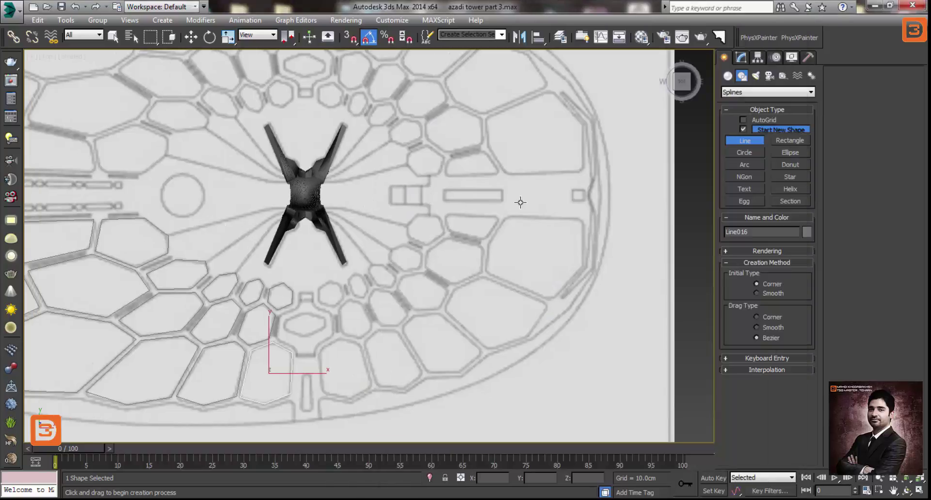
mouse_move(194, 230)
middle_mouse_down()
mouse_move(342, 226)
mouse_move(322, 202)
mouse_move(354, 194)
middle_mouse_up()
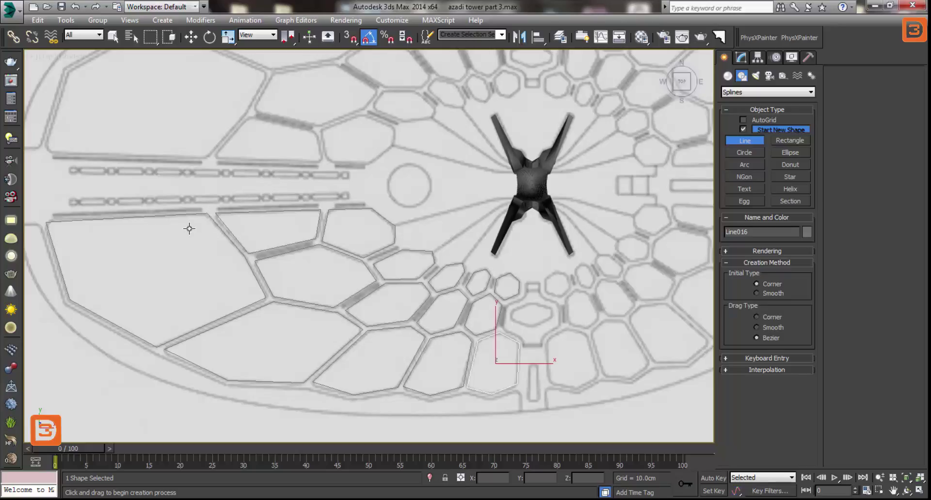
middle_click_drag(268, 216, 322, 256)
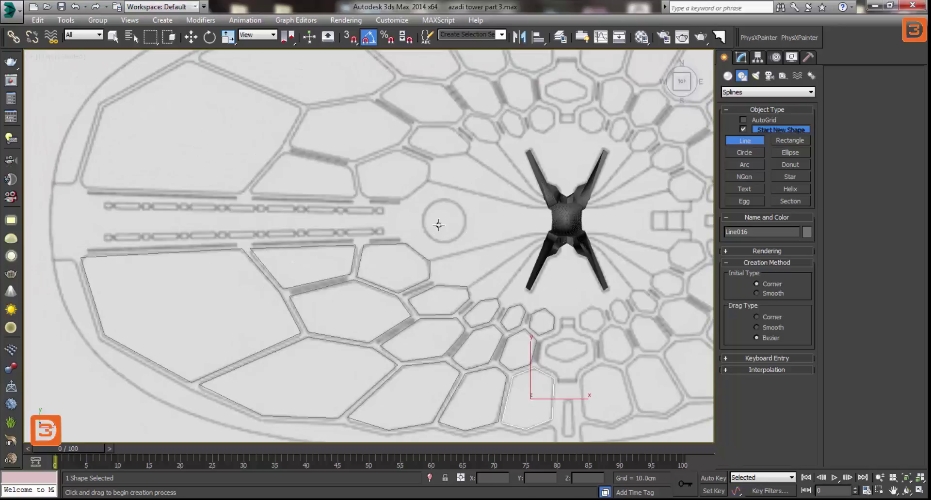
scroll(417, 259, "up", 2)
Frame the elongated cell below the tower and trace its top and left-side corners
scroll(408, 281, "up", 3)
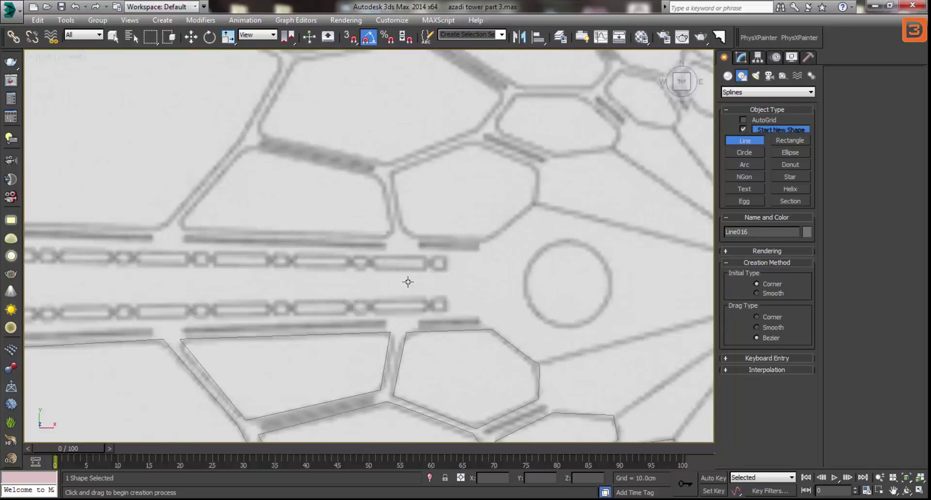
scroll(440, 270, "down", 3)
scroll(439, 271, "down", 1)
scroll(385, 313, "down", 1)
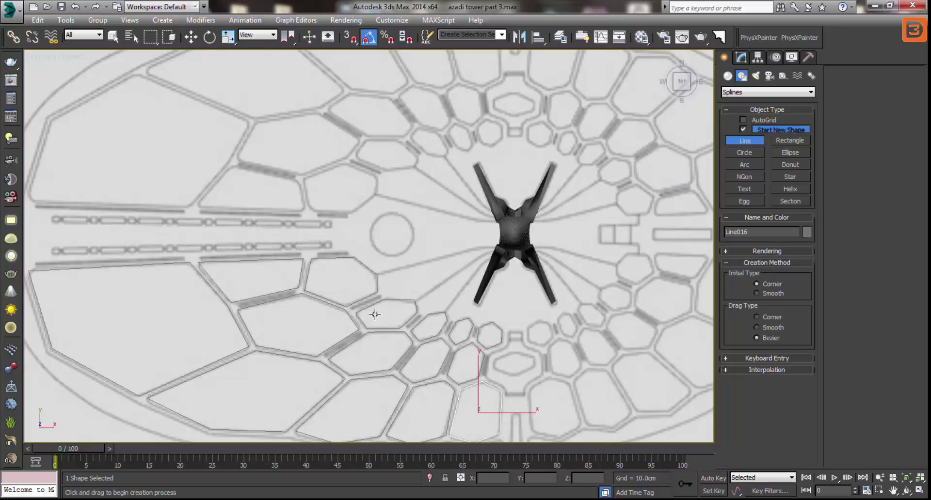
scroll(375, 314, "down", 2)
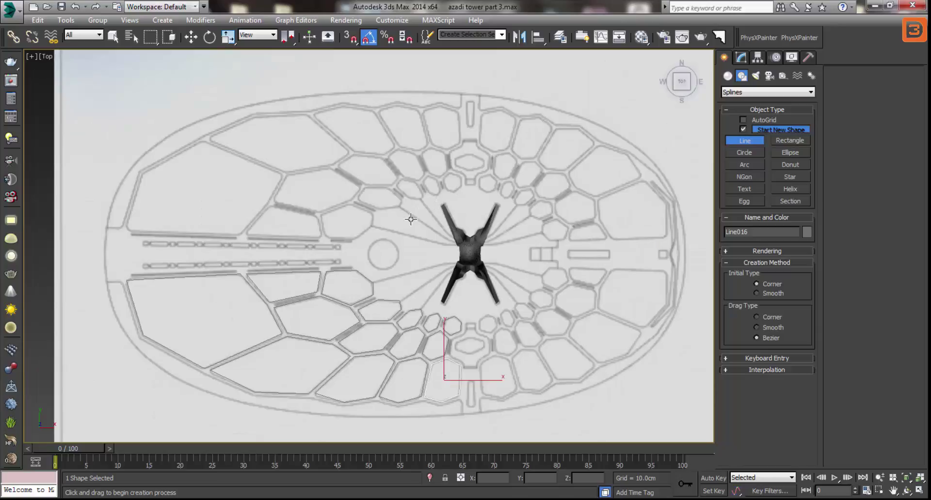
scroll(441, 291, "up", 3)
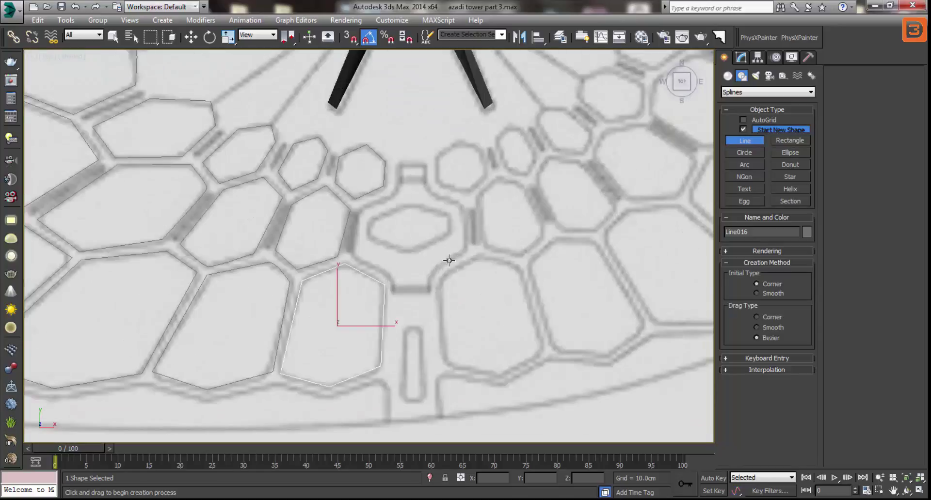
scroll(395, 131, "up", 3)
middle_click_drag(405, 124, 444, 140)
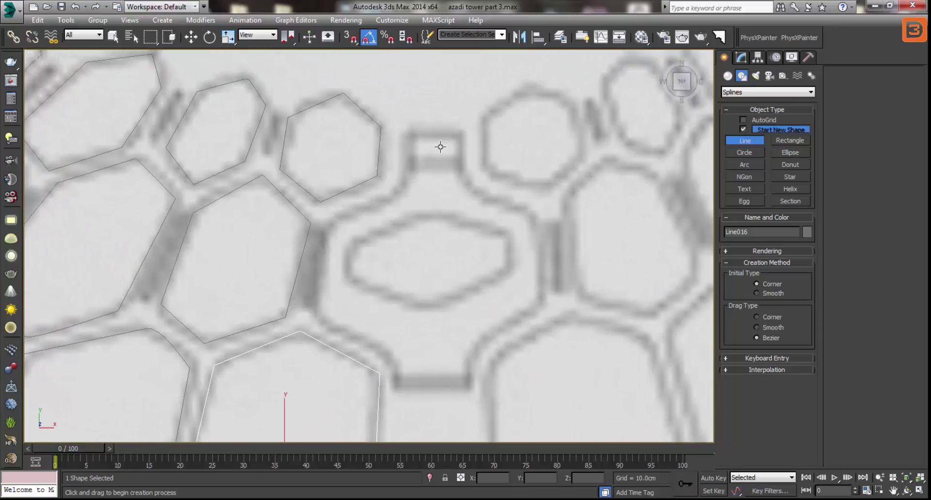
left_click(462, 134)
left_click(406, 134)
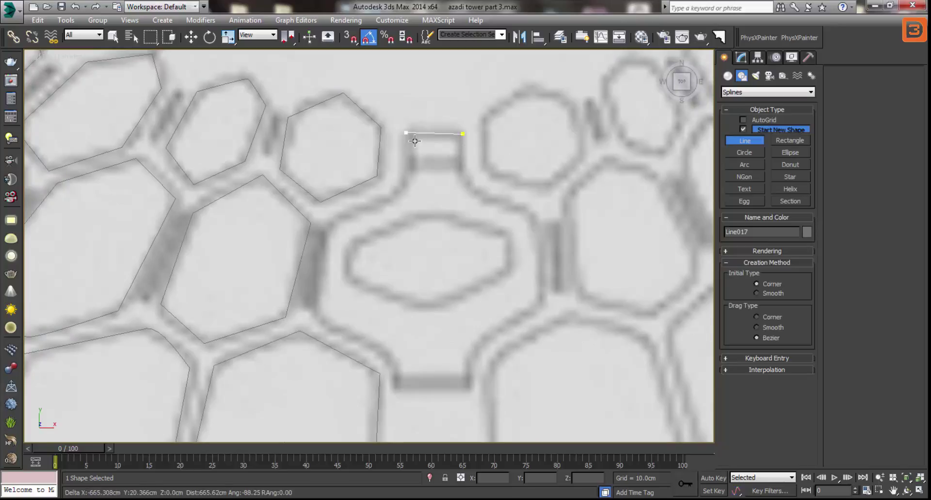
left_click(407, 164)
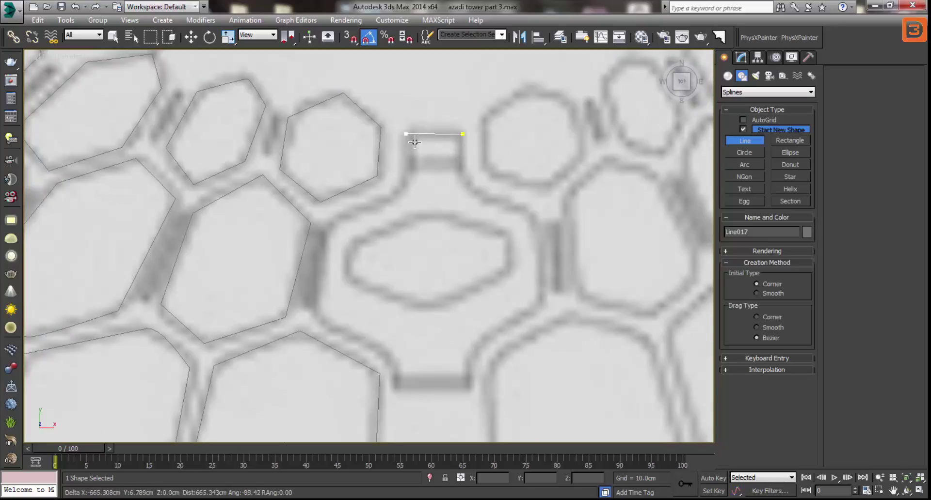
left_click(403, 194)
left_click(324, 231)
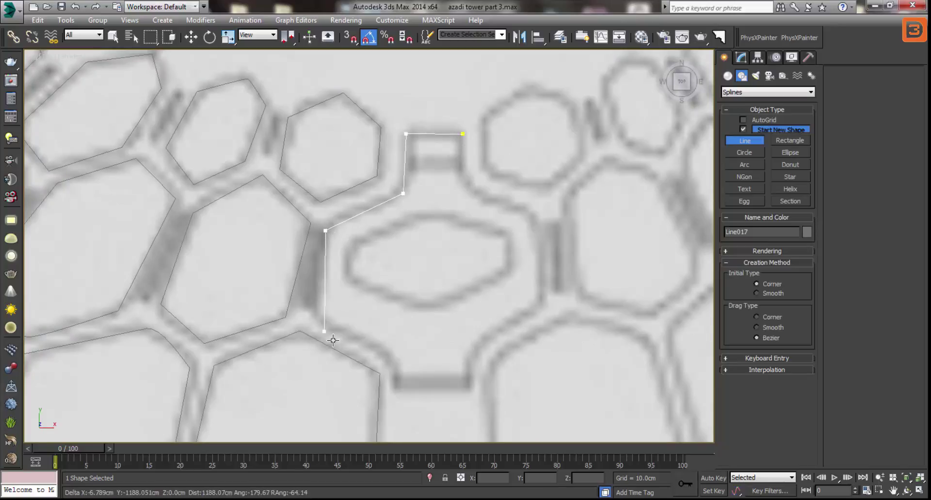
left_click(318, 319)
left_click(389, 354)
Finish the outline along the bottom and right side, close it as Line017, and exit
left_click(394, 391)
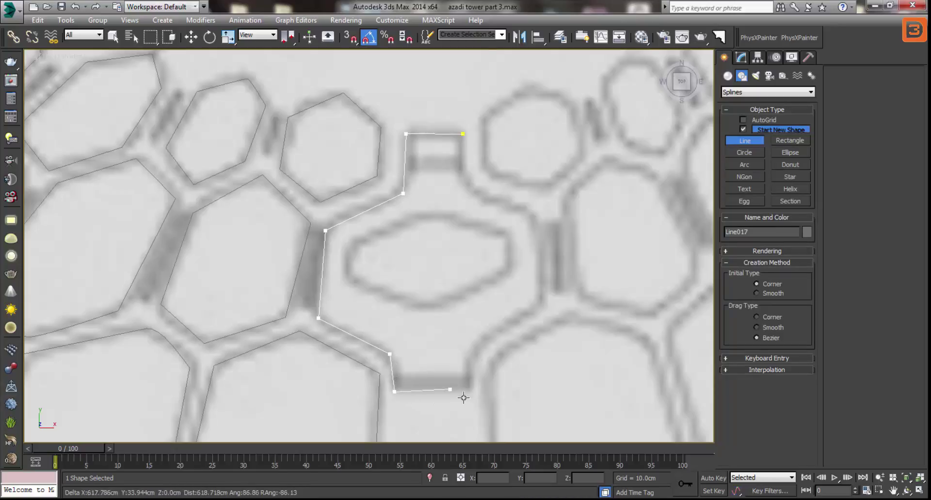
left_click(469, 389)
left_click(470, 349)
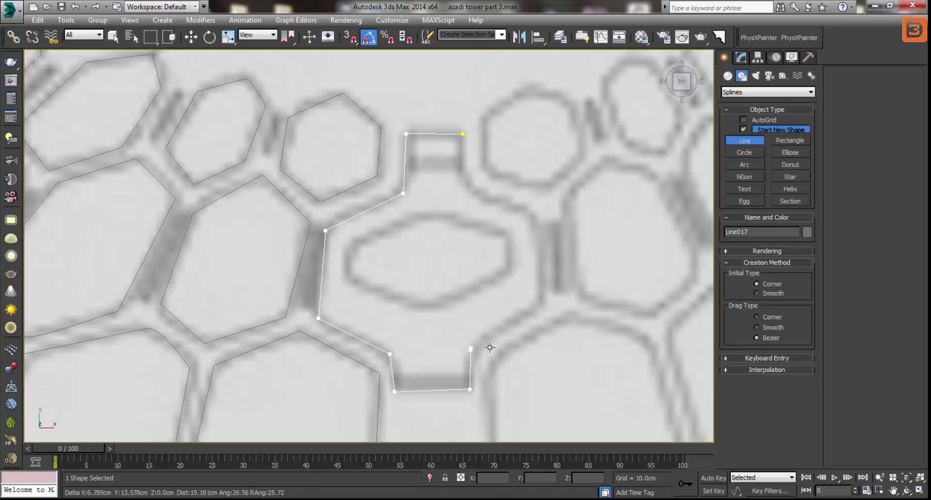
left_click(537, 304)
left_click(530, 214)
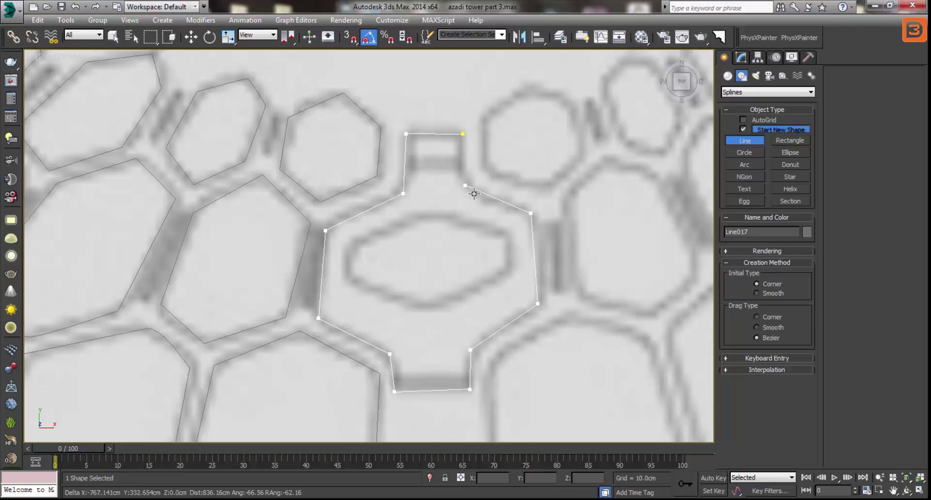
left_click(464, 189)
left_click(463, 134)
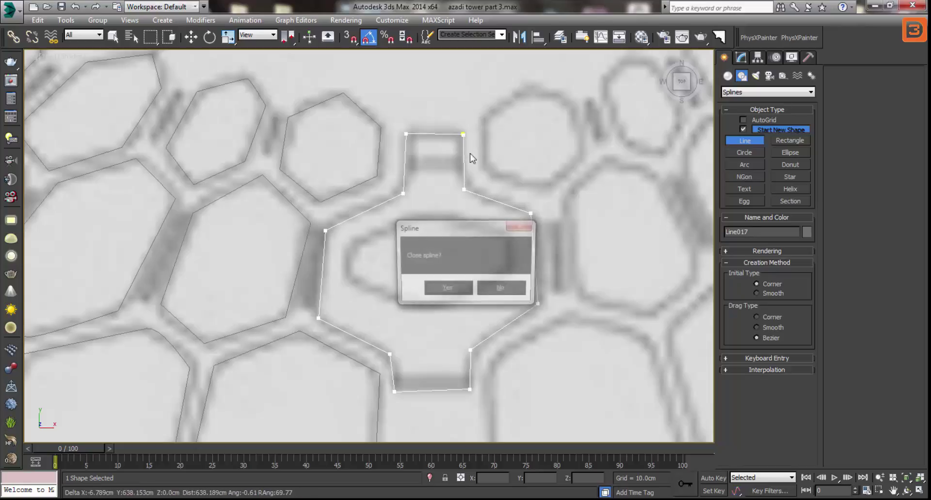
left_click(450, 290)
right_click(358, 244)
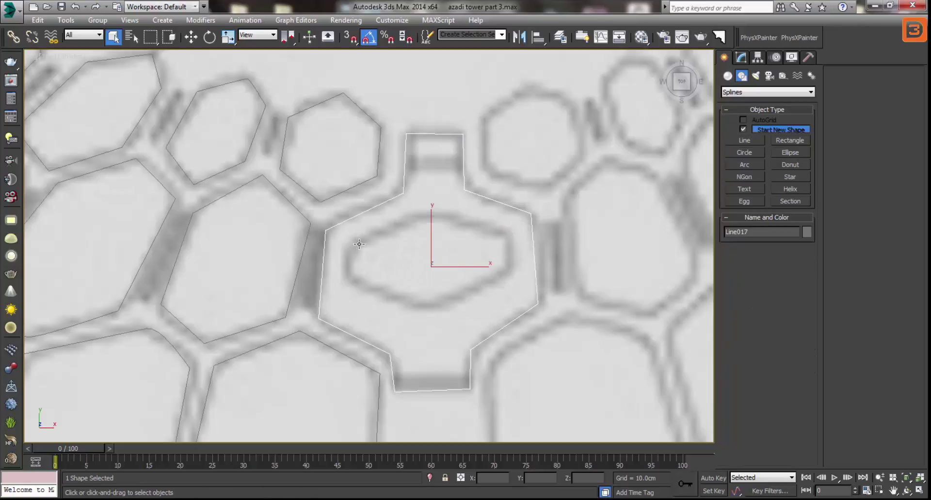
scroll(321, 212, "down", 5)
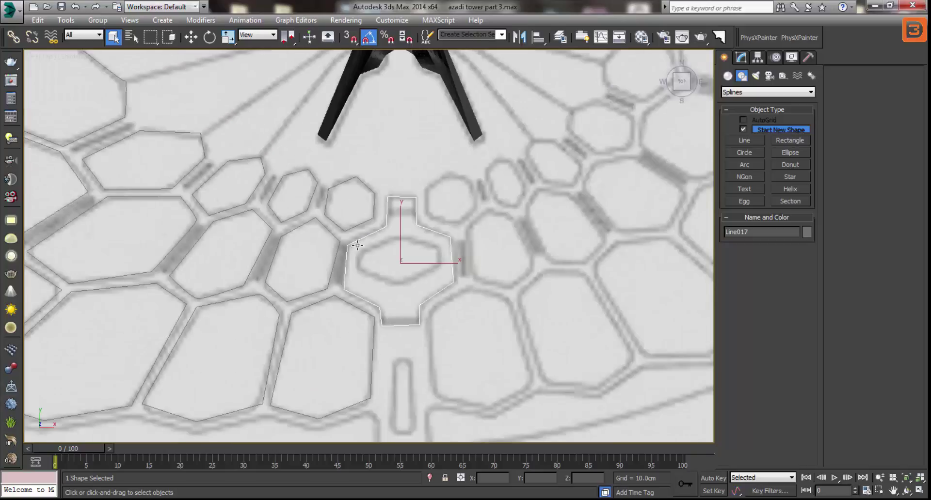
scroll(353, 231, "down", 2)
Start a new line at the plan's left edge and place points down the curved border
middle_click_drag(258, 227, 308, 244)
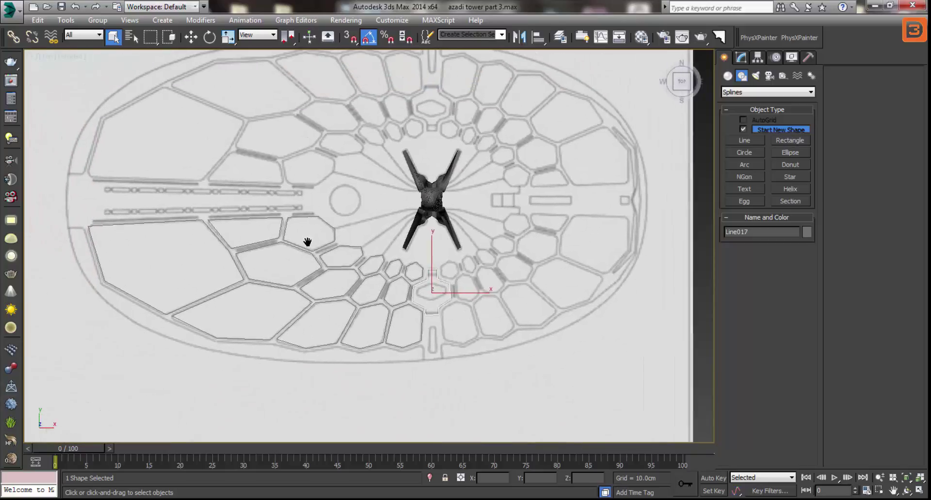
left_click(753, 141)
scroll(204, 190, "up", 4)
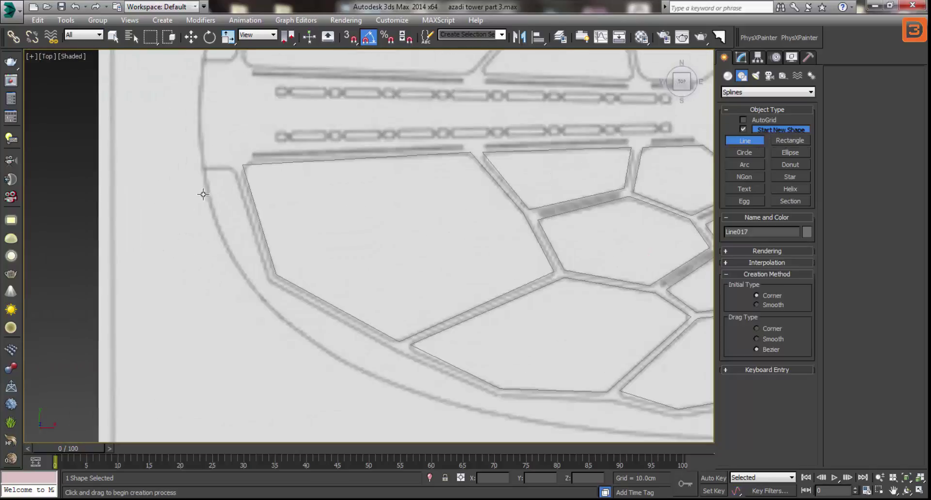
left_click(204, 170)
left_click(234, 169)
left_click(269, 279)
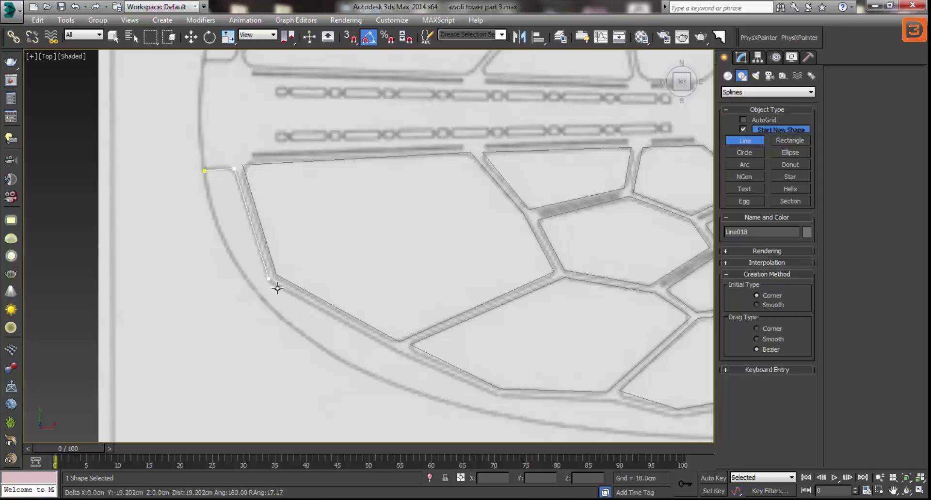
middle_click_drag(390, 316, 261, 243)
left_click(369, 322)
middle_click_drag(426, 332, 249, 318)
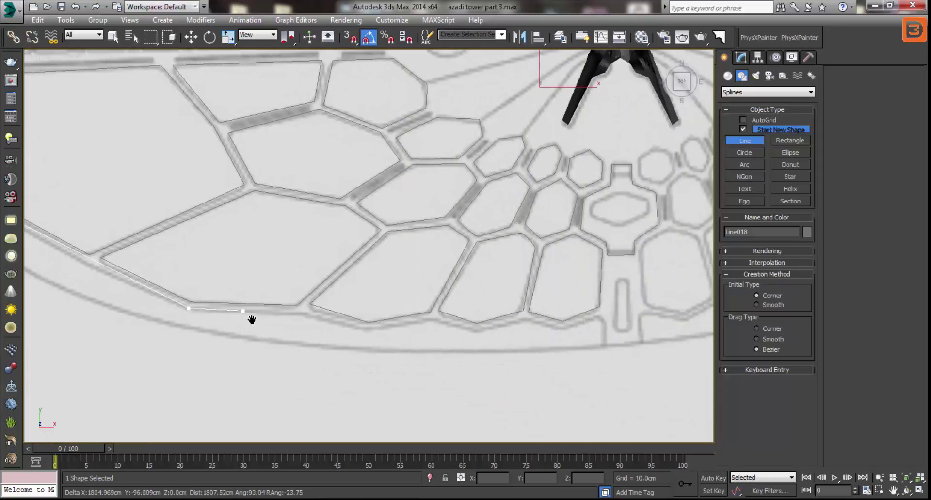
Add points along the bottom border to its right end and close the spline as Line018
left_click(312, 318)
left_click(372, 335)
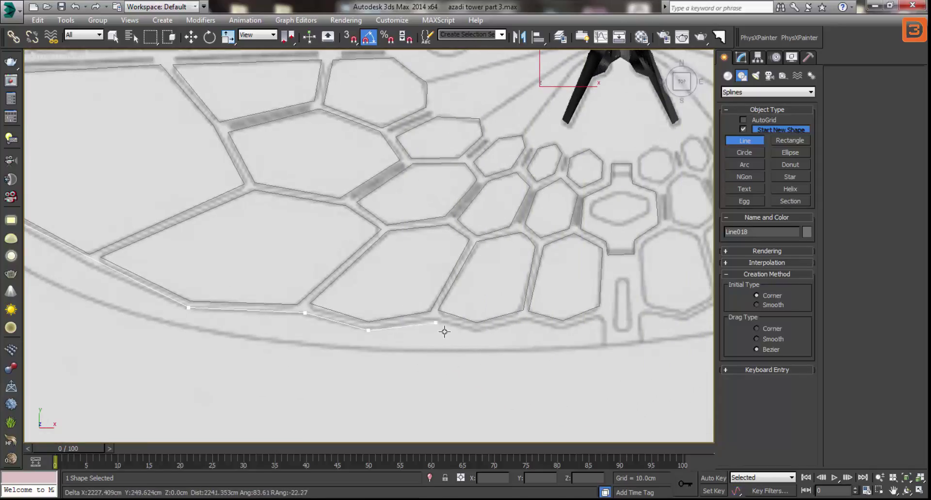
left_click(442, 325)
left_click(488, 338)
left_click(533, 322)
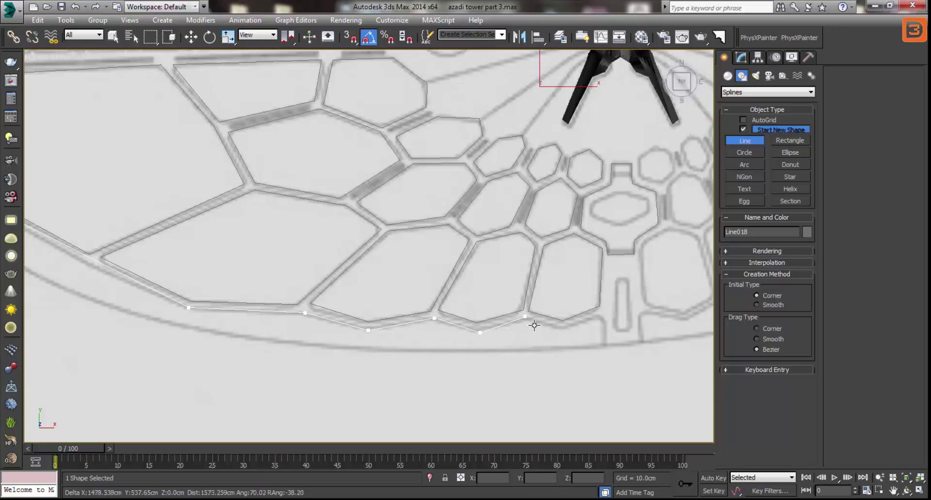
left_click(573, 338)
left_click(609, 324)
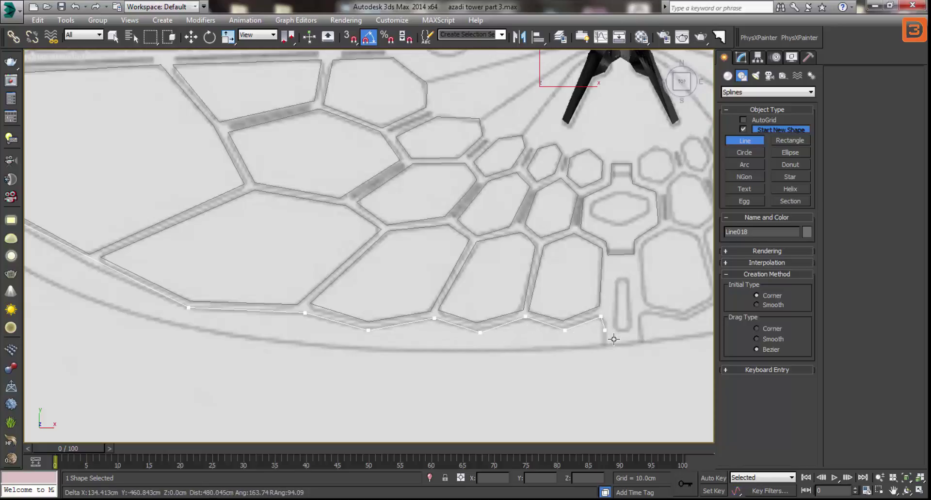
left_click(611, 354)
scroll(611, 355, "down", 8)
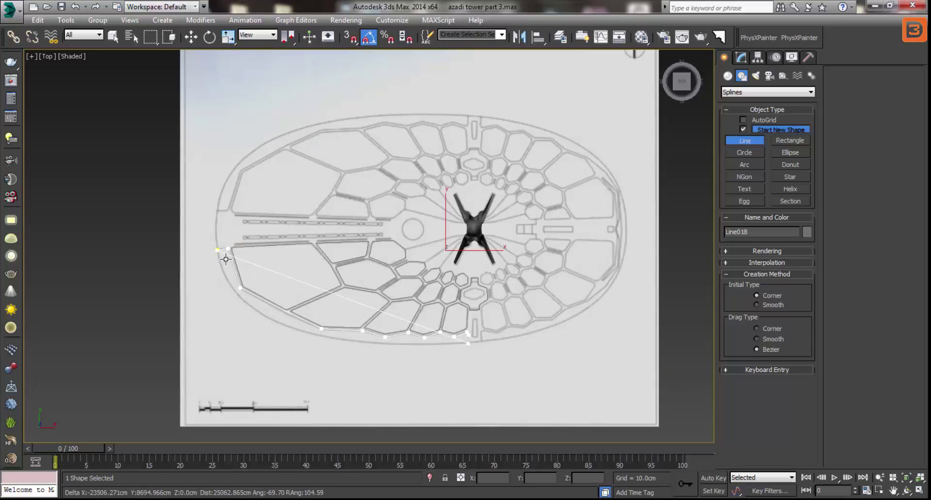
left_click(217, 251)
left_click(447, 289)
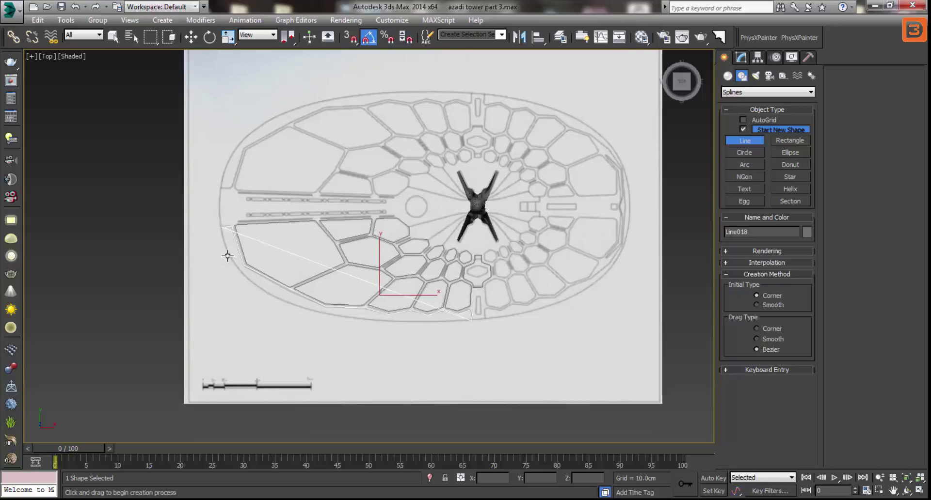
Stop drawing and set Line018's starting vertices to Bezier Corner
right_click(224, 239)
left_click(221, 227)
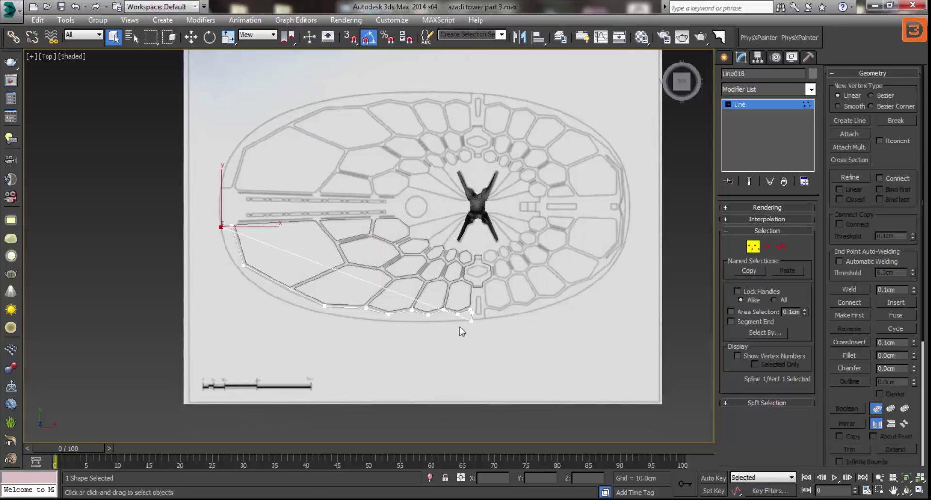
right_click(383, 252)
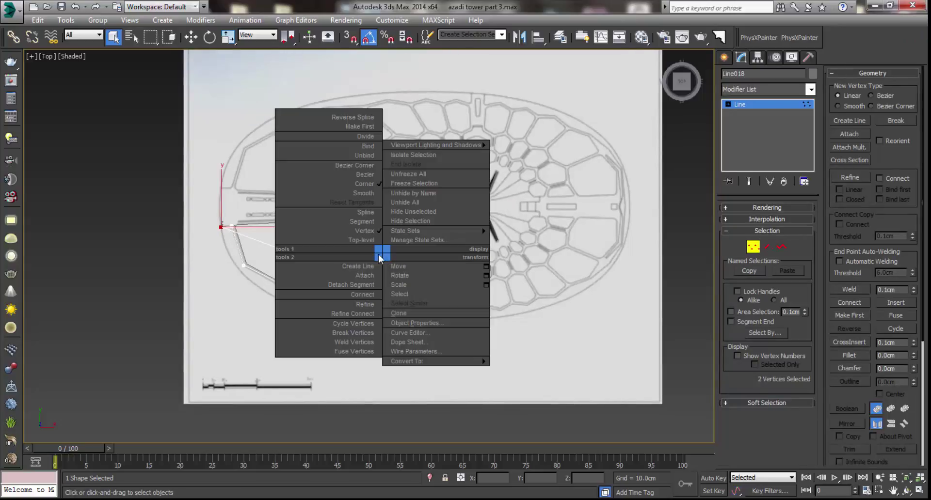
left_click(365, 167)
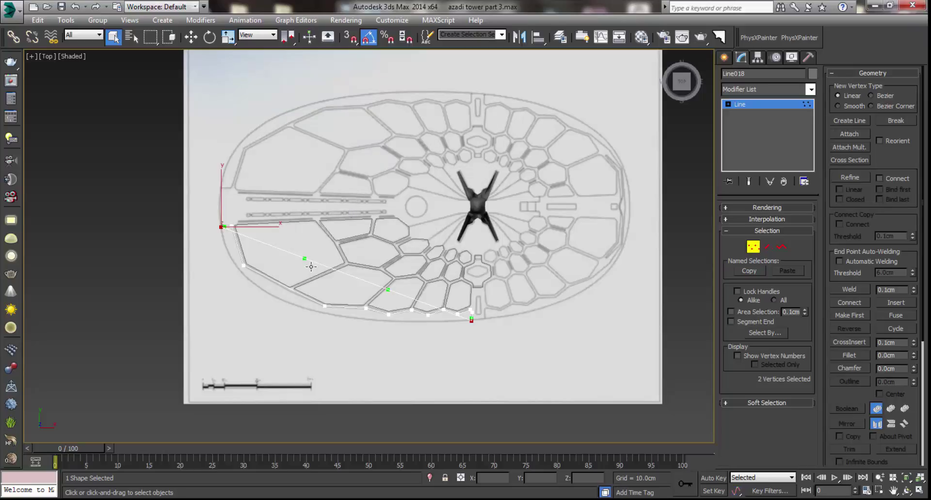
Drag the Bezier tangent handles so the closing edge follows the border arc
scroll(303, 272, "up", 1)
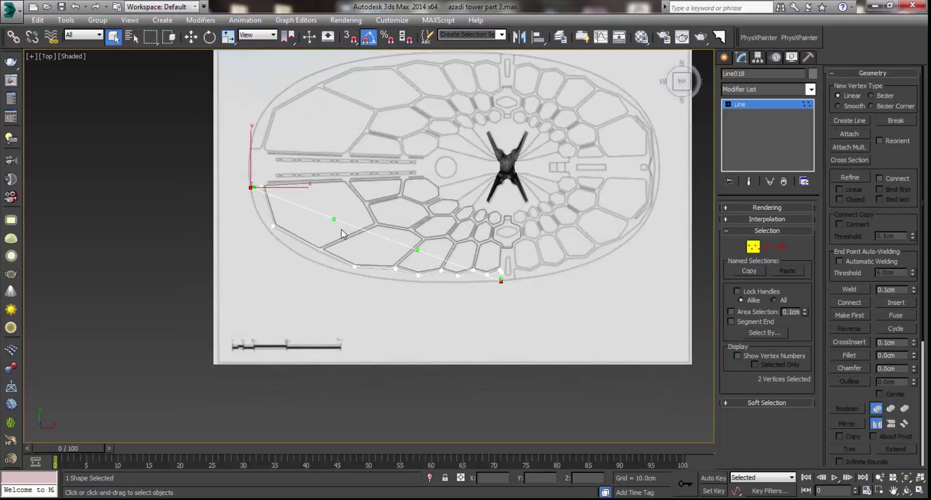
scroll(310, 262, "up", 2)
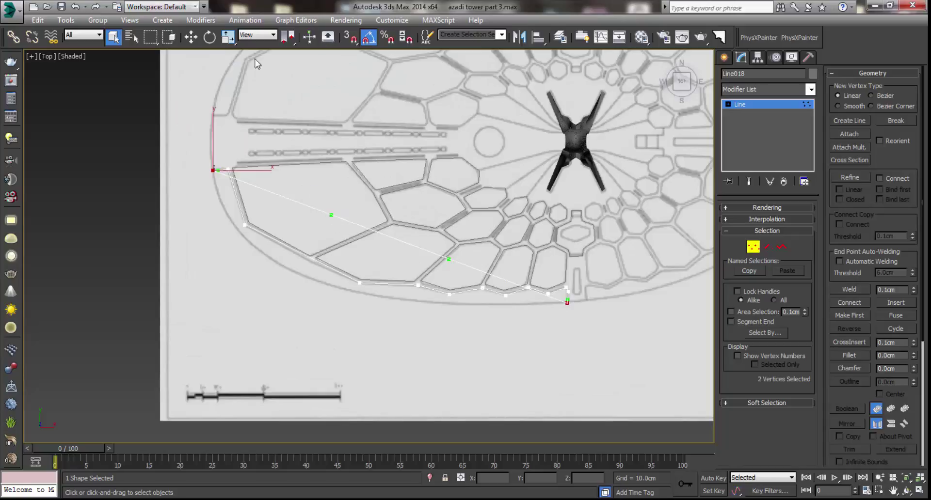
left_click(191, 37)
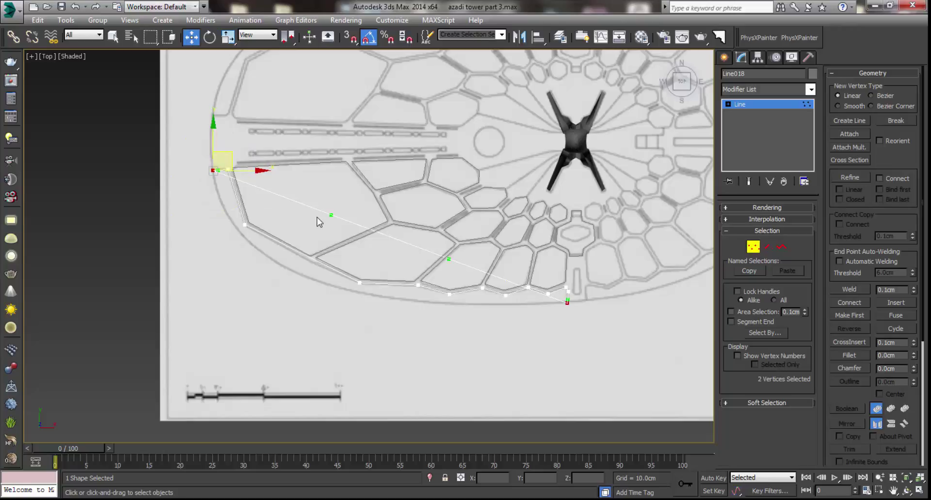
left_click_drag(339, 223, 224, 290)
mouse_move(452, 271)
left_mouse_down()
mouse_move(380, 334)
mouse_move(397, 327)
left_mouse_up()
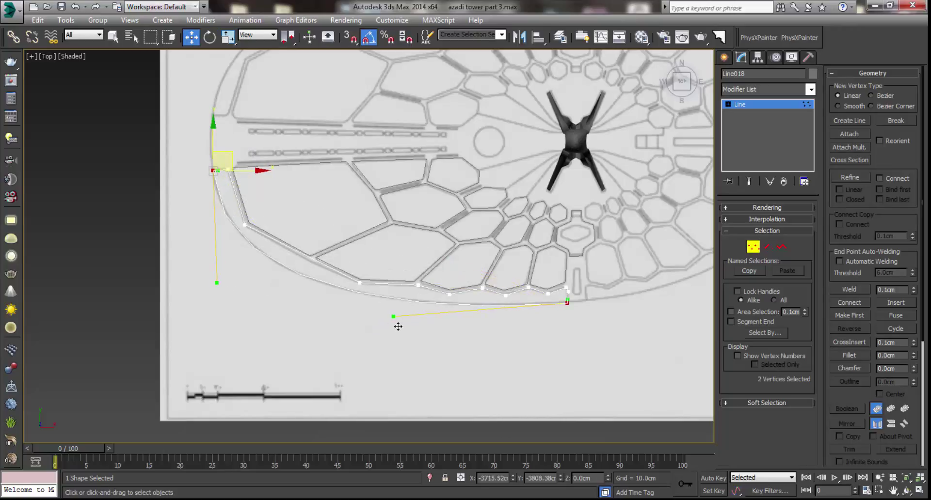
Set the spline's interpolation steps to 15
left_click(567, 303)
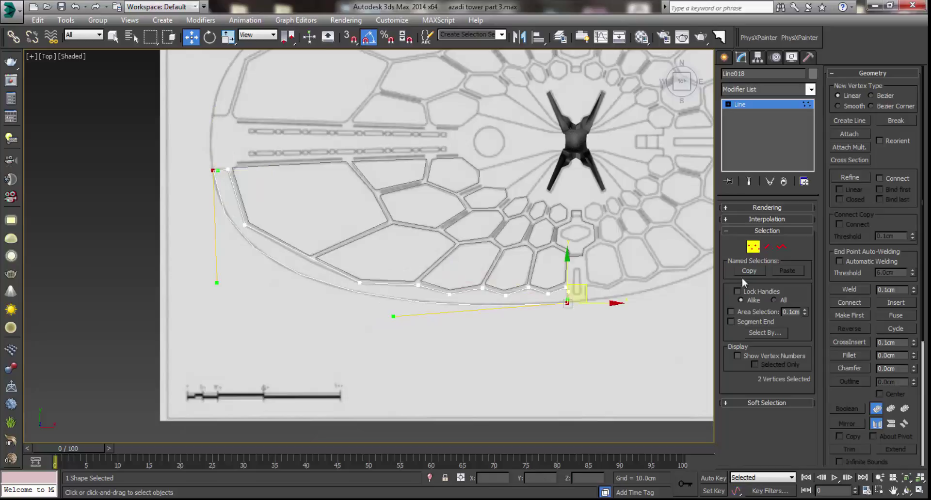
left_click(760, 219)
scroll(334, 286, "up", 1)
scroll(334, 286, "up", 2)
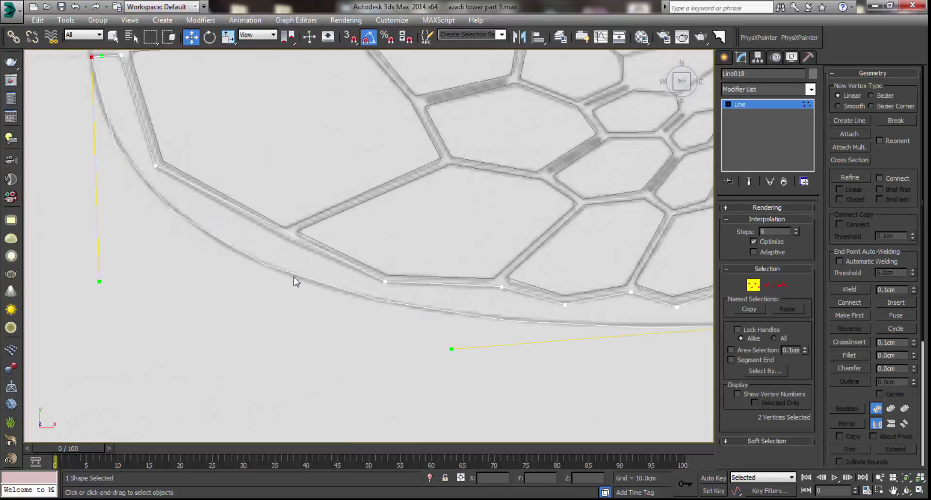
scroll(294, 281, "down", 2)
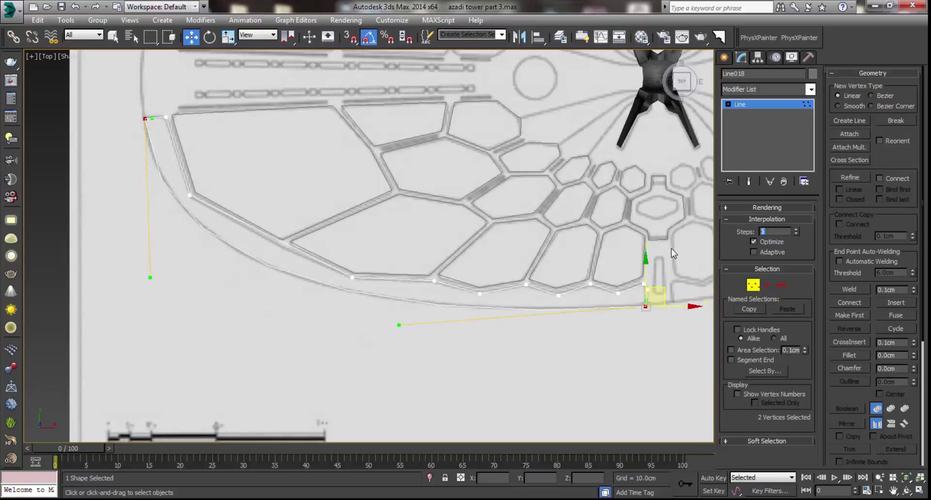
type("15")
key("Return")
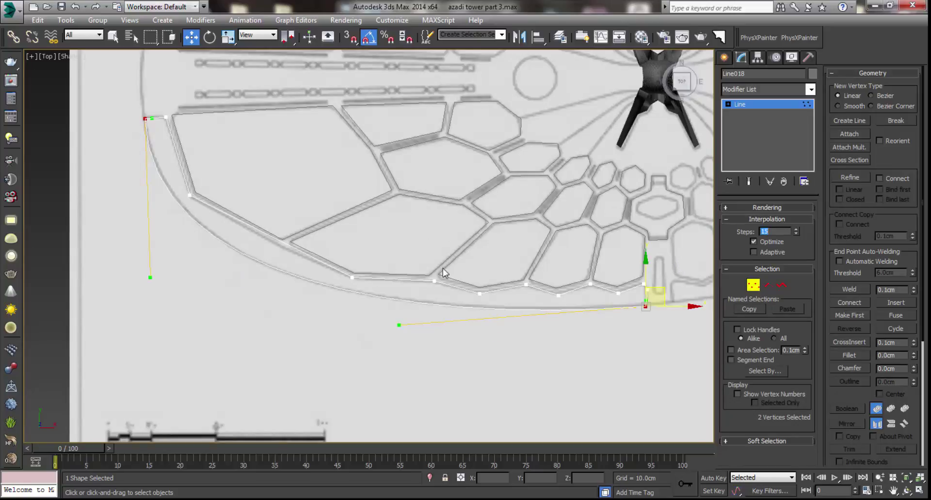
Fine-tune the tangent handle and select Line018's right bottom vertex
left_click_drag(160, 289, 166, 289)
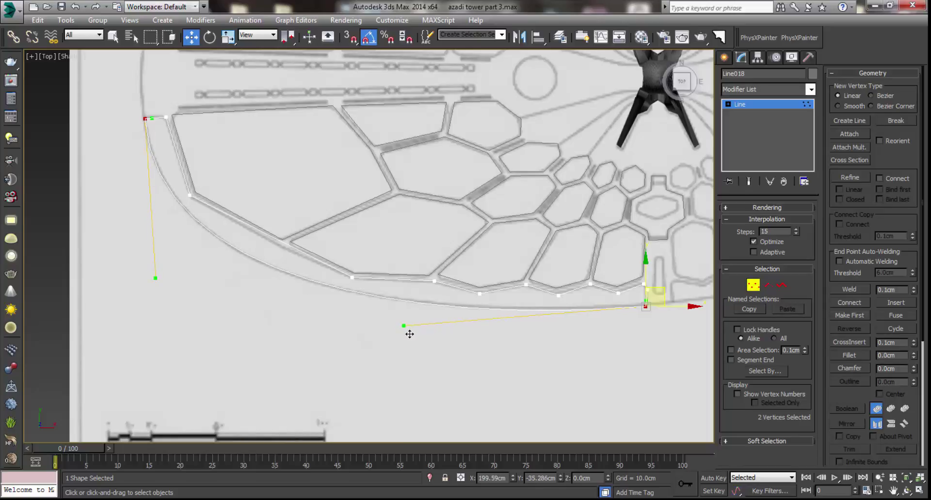
scroll(436, 330, "down", 1)
scroll(466, 336, "down", 2)
middle_click_drag(466, 332, 362, 291)
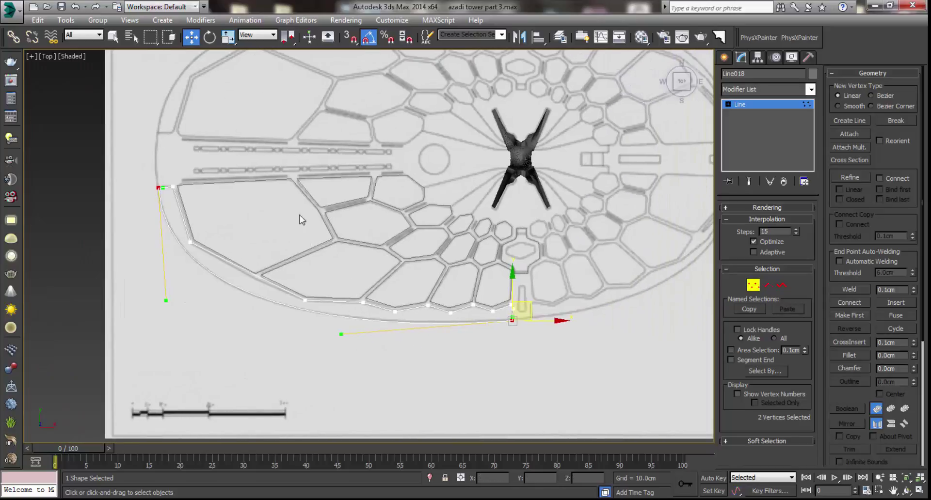
middle_click_drag(301, 218, 271, 209)
scroll(501, 327, "up", 2)
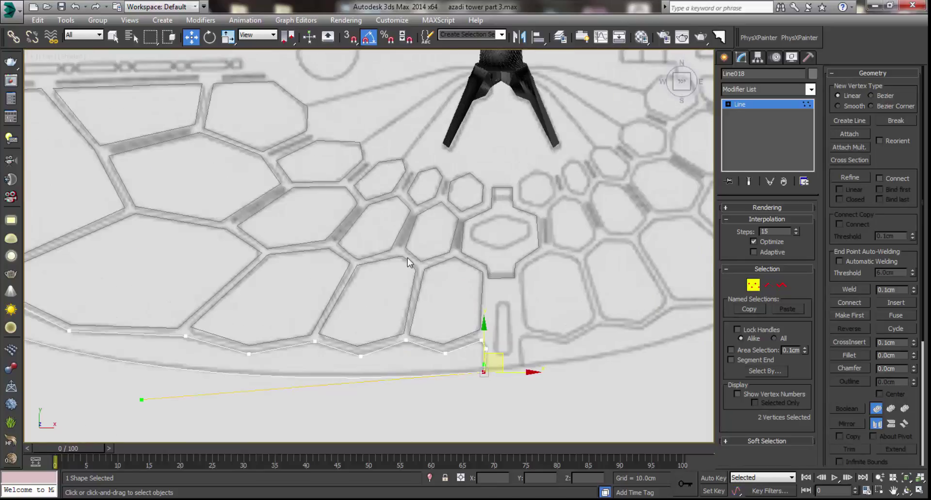
scroll(407, 258, "down", 2)
middle_click_drag(509, 160, 550, 217)
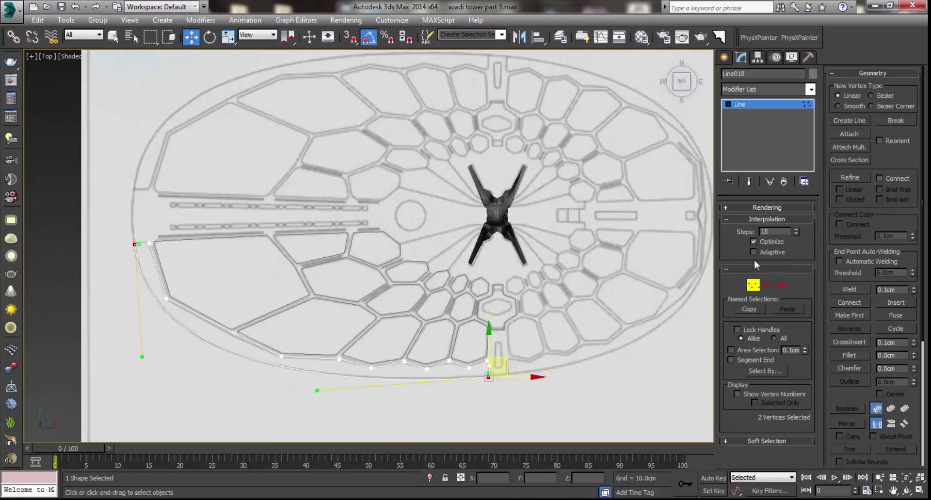
scroll(297, 286, "down", 3)
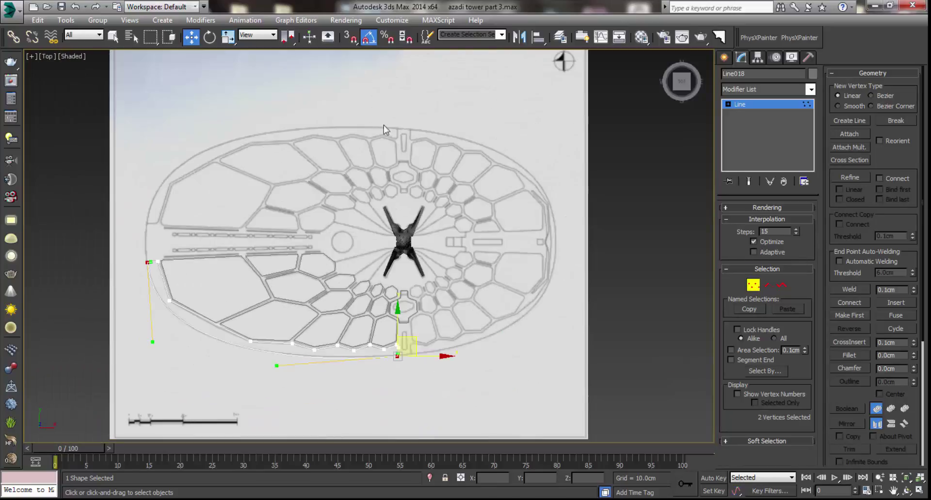
left_click(398, 355)
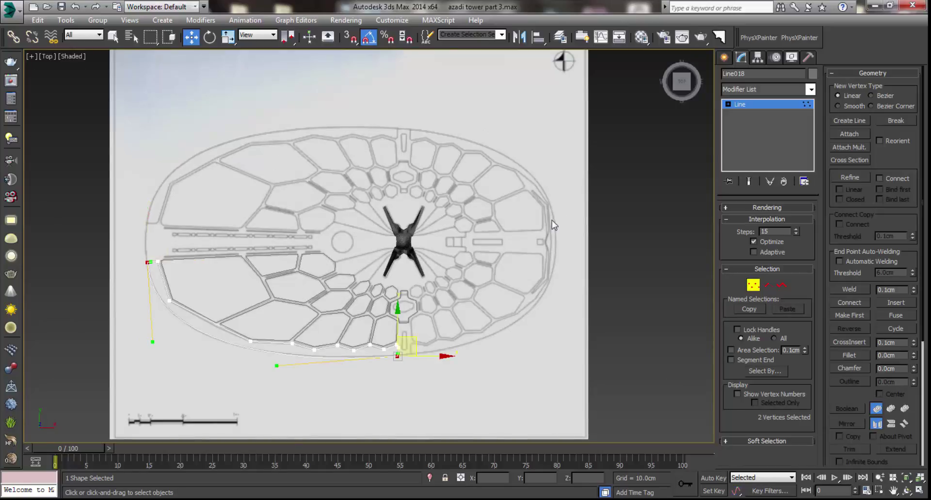
scroll(552, 220, "up", 2)
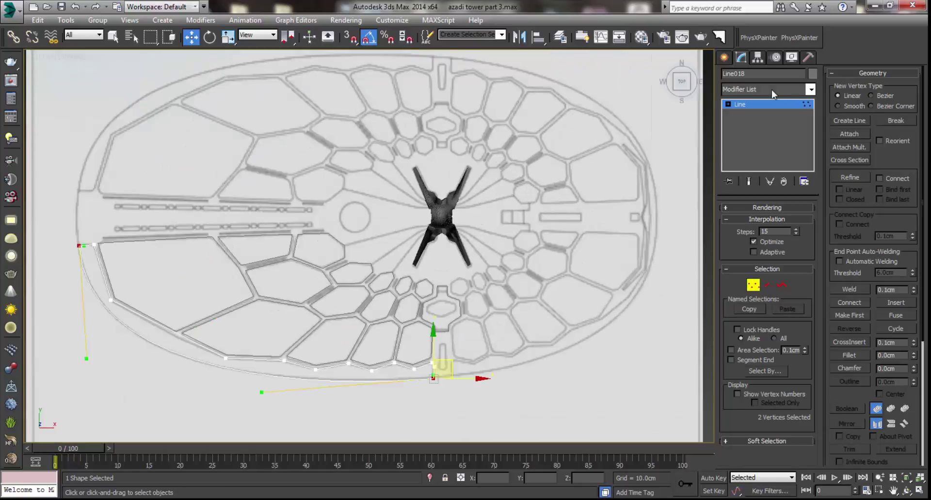
Draw Line019 through the oval's top, left, bottom and right extremes and close it
left_click(722, 57)
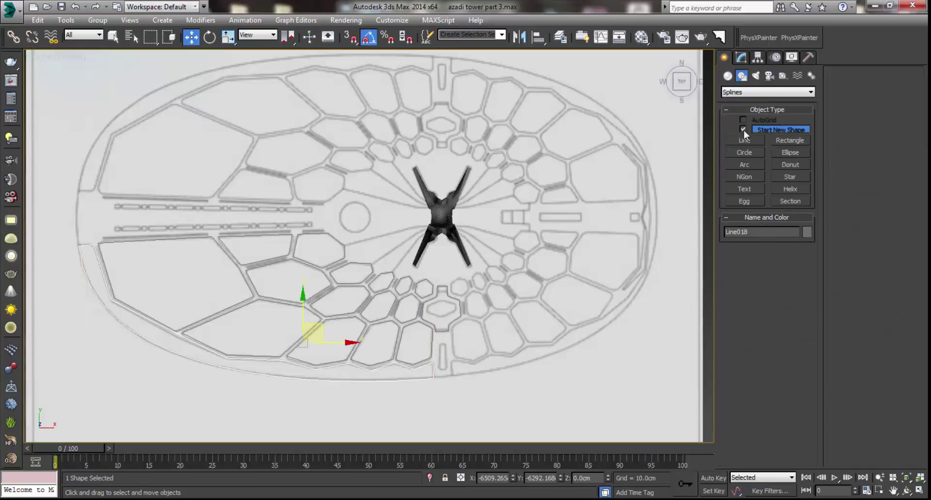
left_click(747, 141)
middle_click_drag(429, 128, 431, 140)
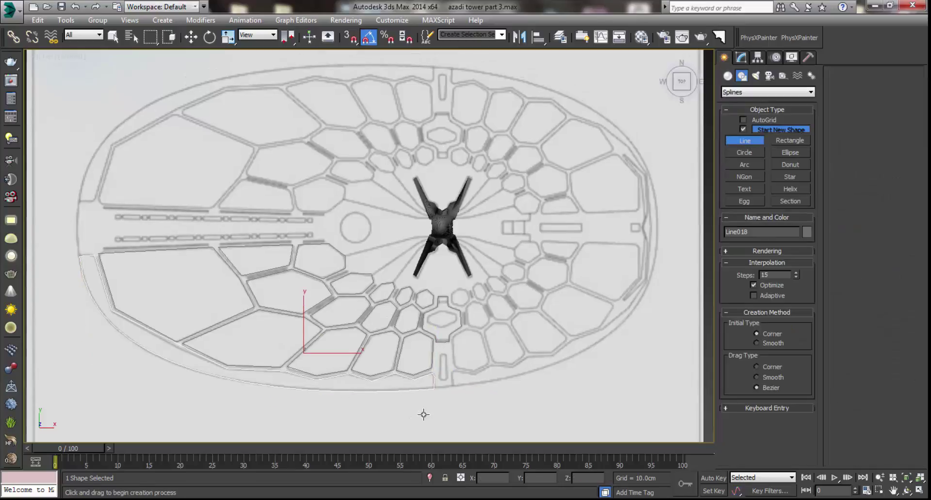
left_click(415, 65)
left_click(86, 236)
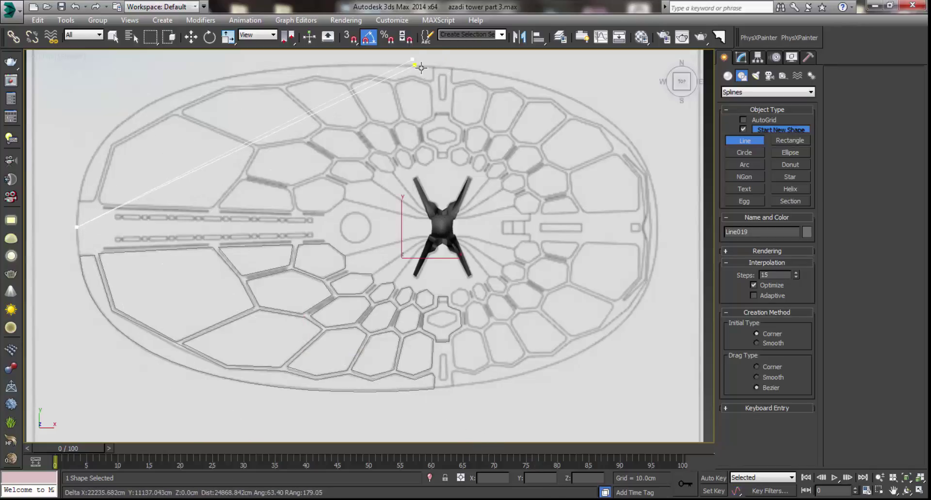
left_click(415, 397)
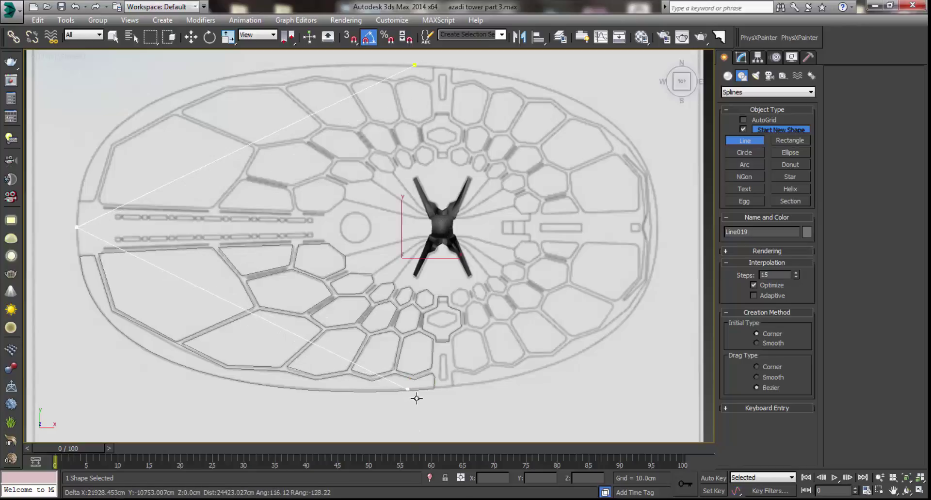
left_click(665, 234)
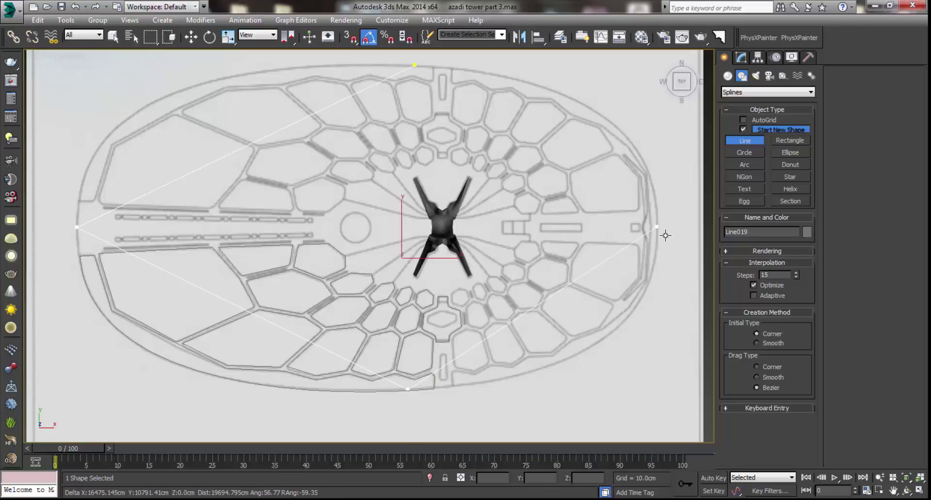
left_click(415, 66)
left_click(447, 291)
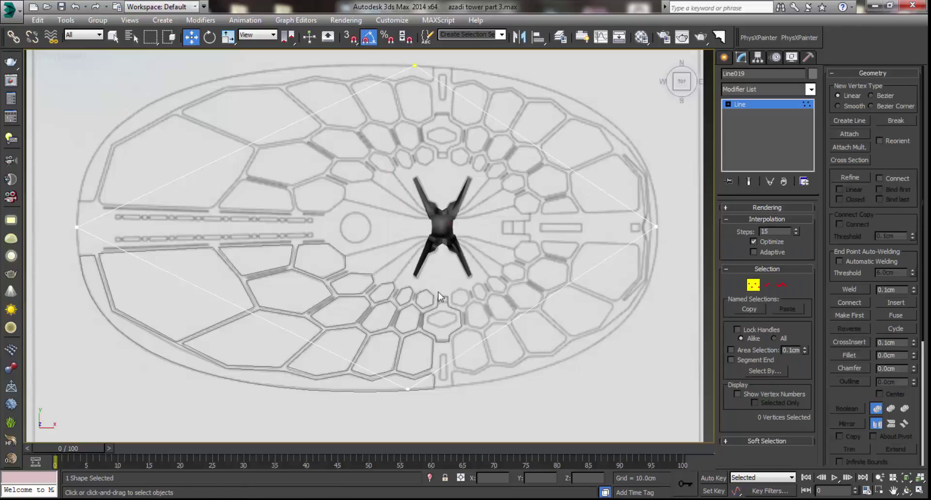
Set the four vertices to Bezier and bend the right and bottom segments along the oval
right_click(436, 270)
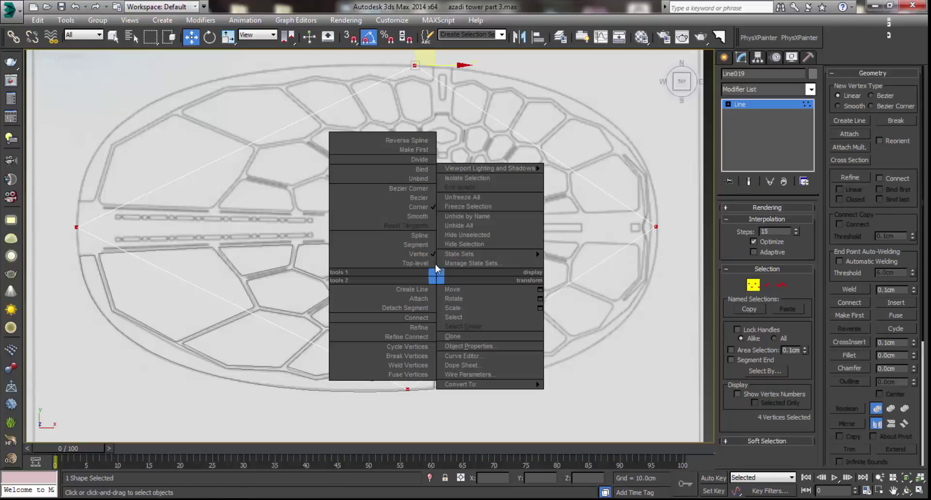
left_click(405, 196)
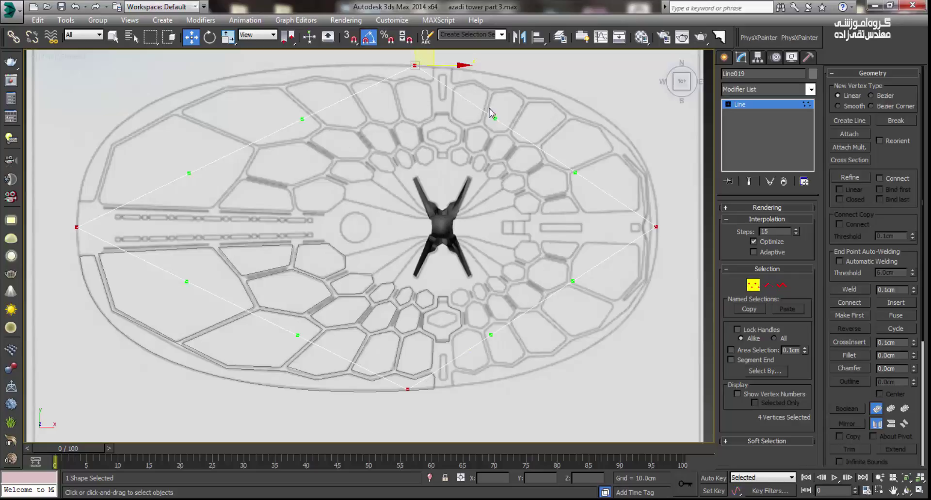
left_click_drag(503, 129, 561, 75)
left_click_drag(585, 179, 678, 140)
left_click_drag(572, 281, 643, 344)
left_click_drag(500, 345, 541, 398)
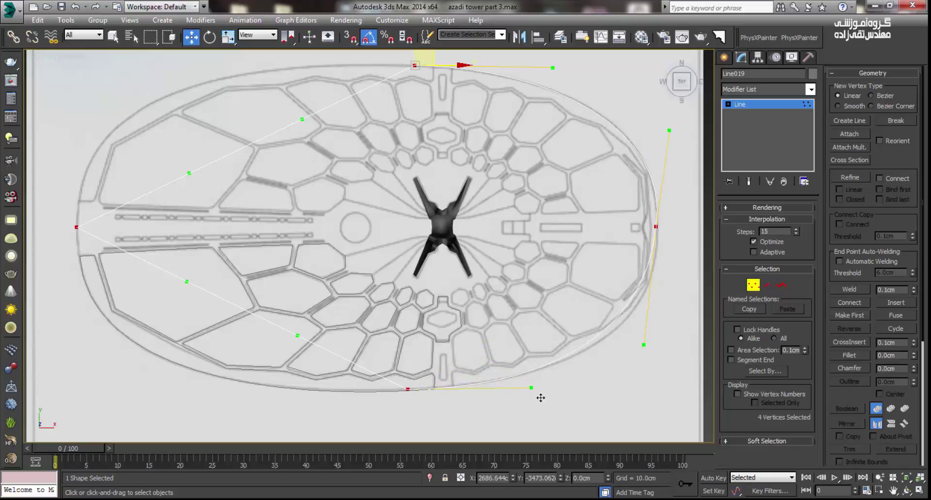
left_click_drag(652, 354, 673, 355)
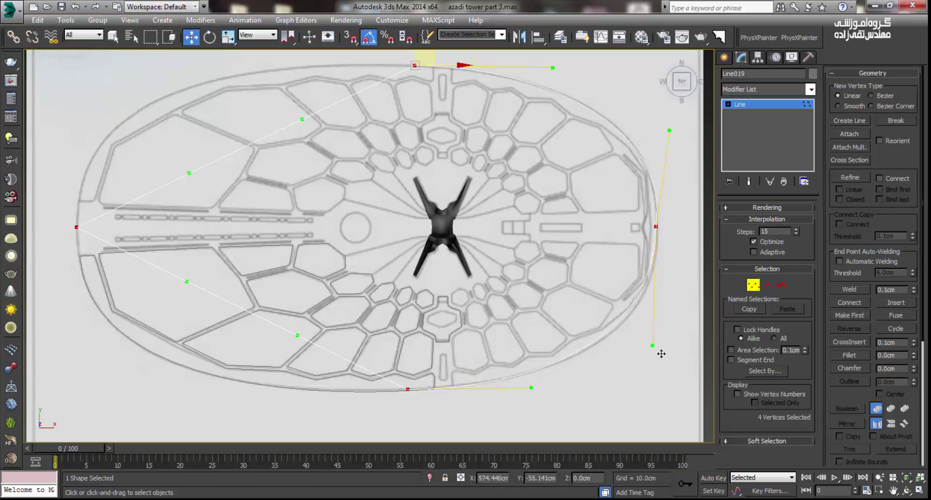
Refine the left and lower Bezier curves to match the plan's oval edge, then deselect
scroll(326, 194, "up", 2)
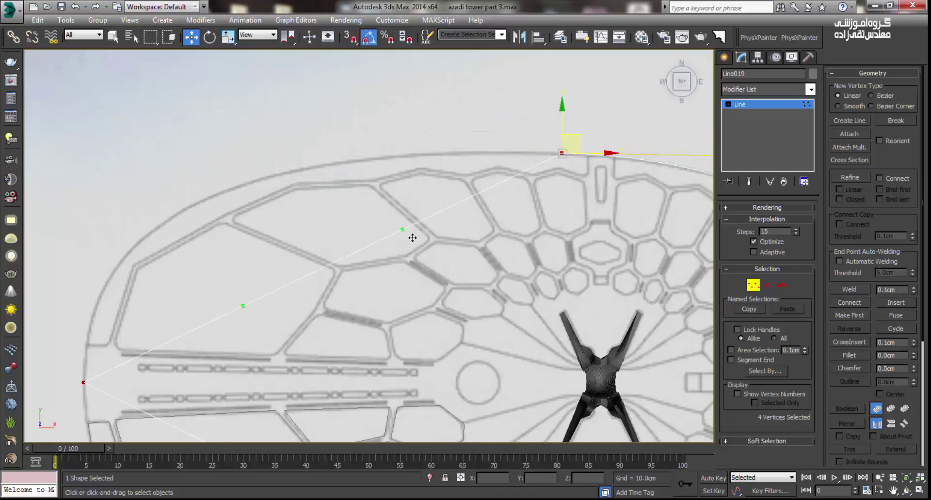
left_click_drag(333, 177, 312, 149)
left_click_drag(249, 311, 74, 209)
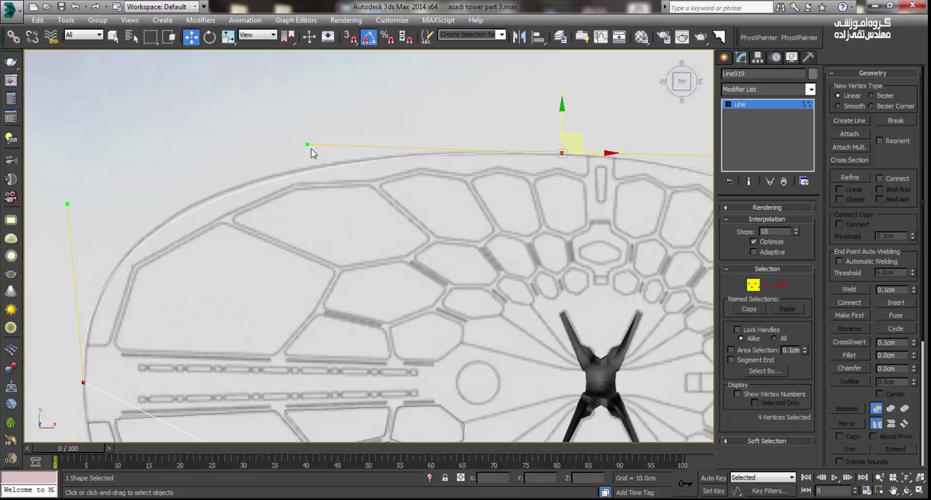
middle_click_drag(339, 262, 339, 194)
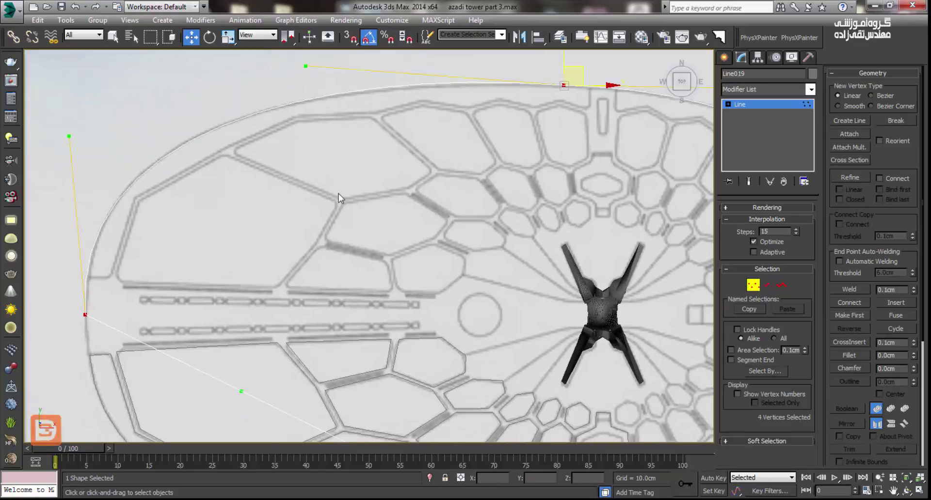
scroll(338, 193, "down", 2)
middle_click_drag(318, 297, 324, 146)
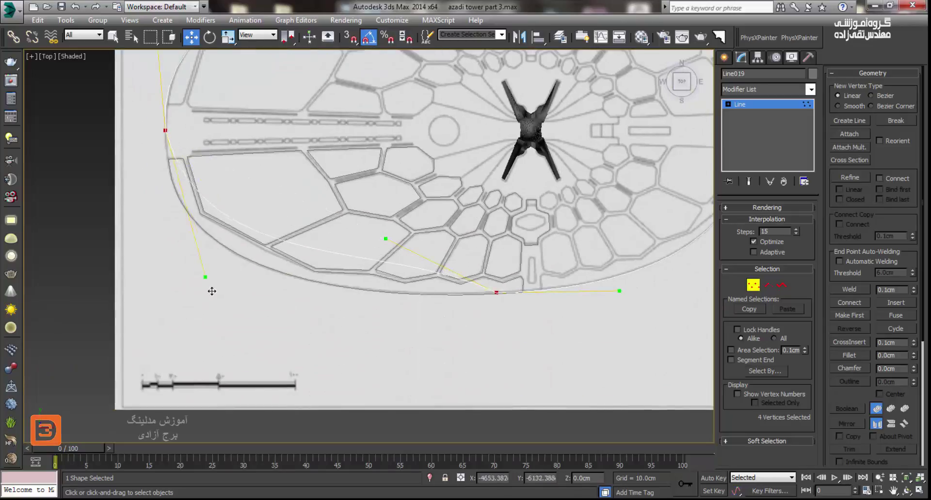
mouse_move(385, 239)
left_mouse_down()
mouse_move(345, 297)
mouse_move(391, 297)
left_mouse_up()
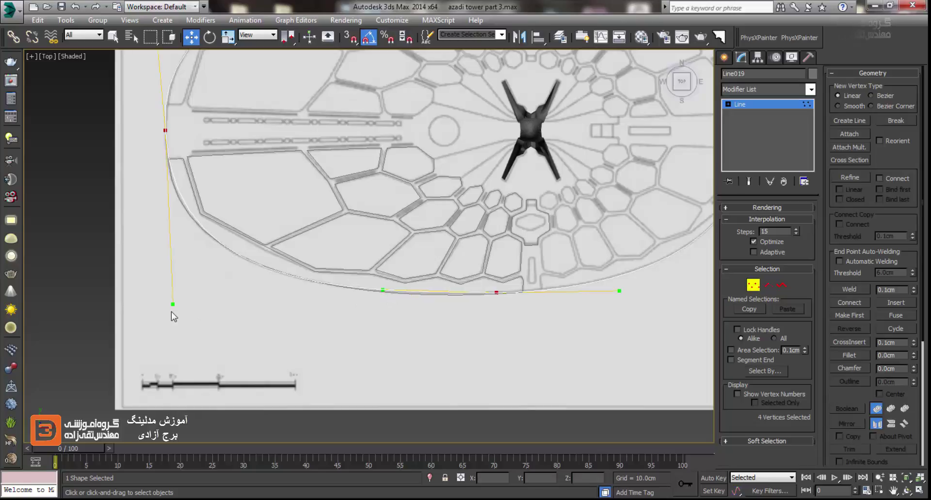
left_click_drag(181, 314, 172, 310)
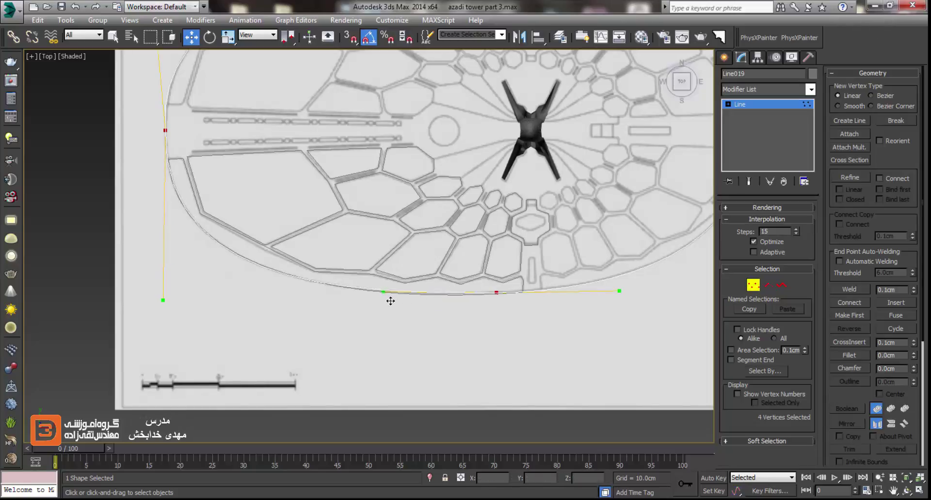
left_click(366, 299)
key("shift+z")
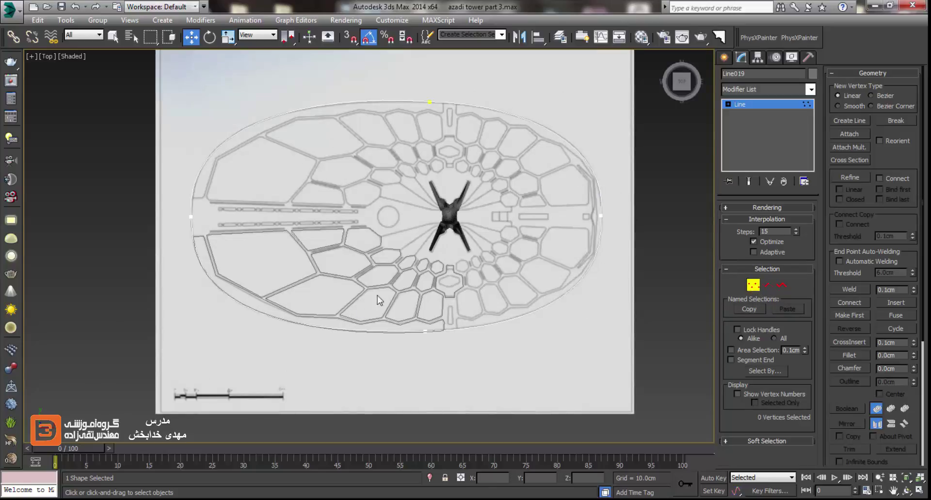
scroll(331, 264, "up", 2)
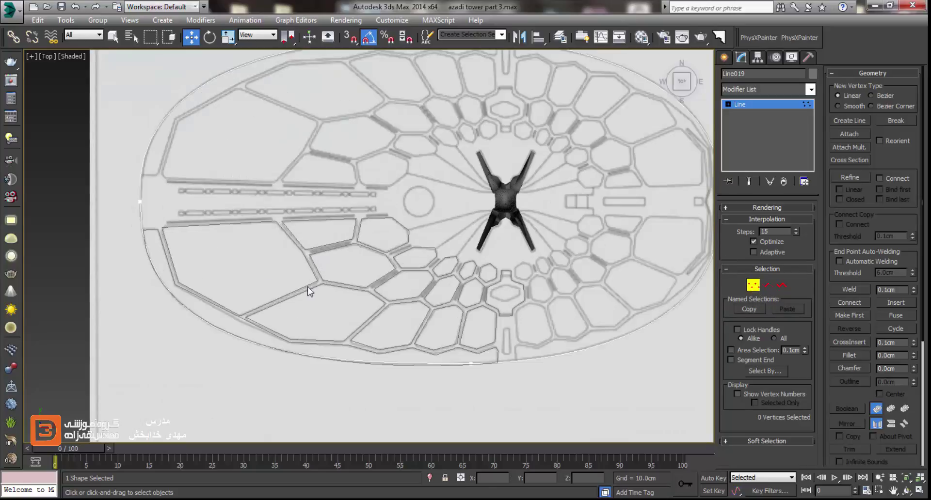
key("alt+Tab")
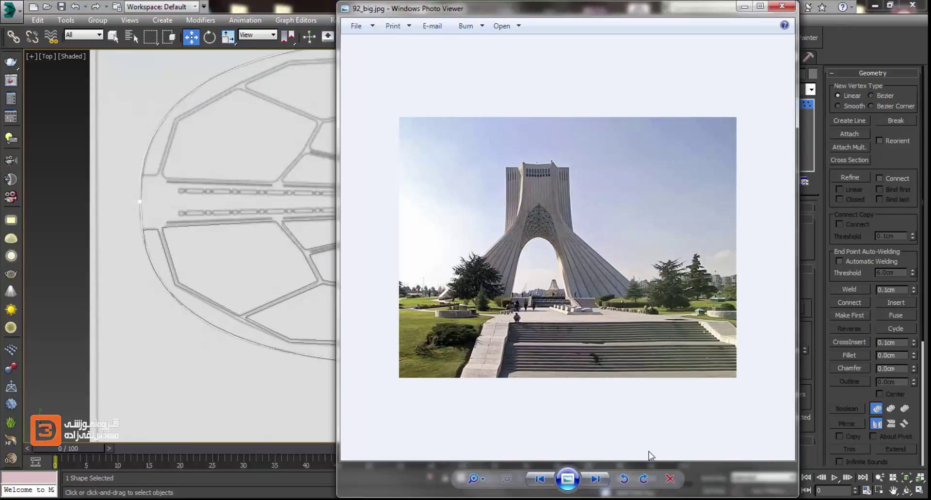
left_click(595, 482)
left_click(594, 482)
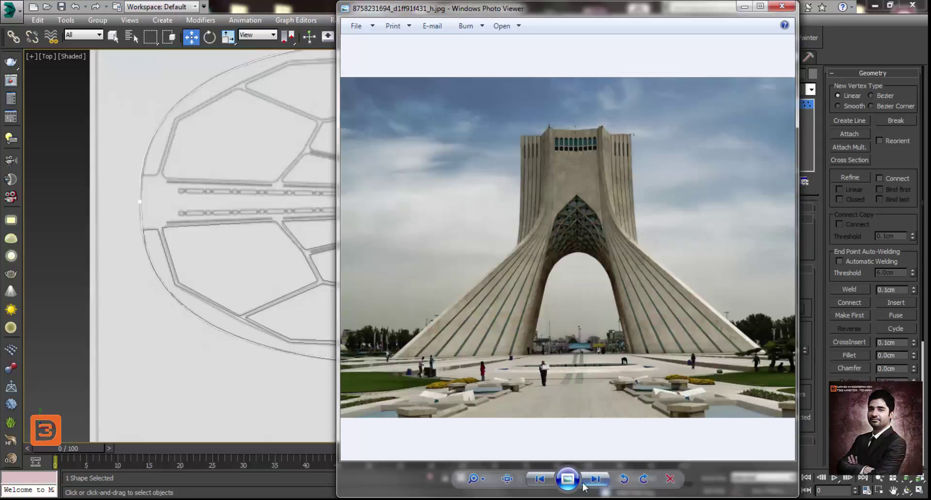
left_click(542, 480)
left_click(547, 480)
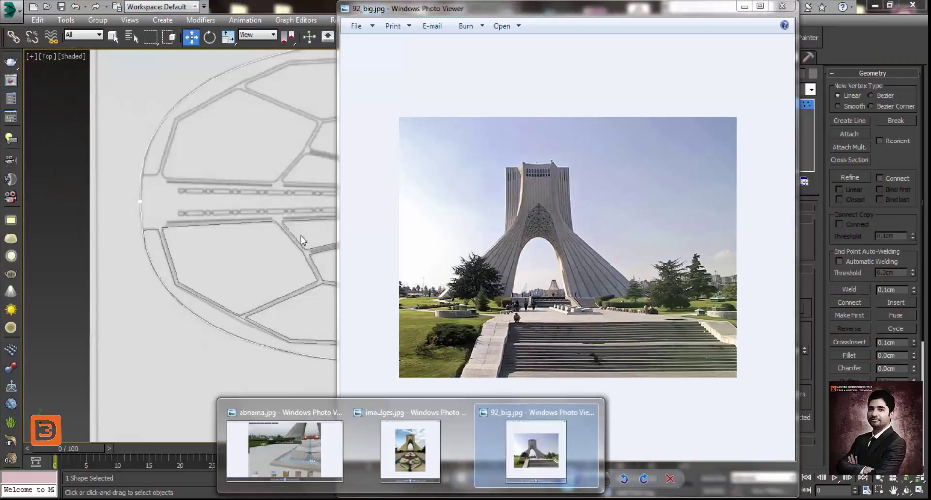
left_click(300, 236)
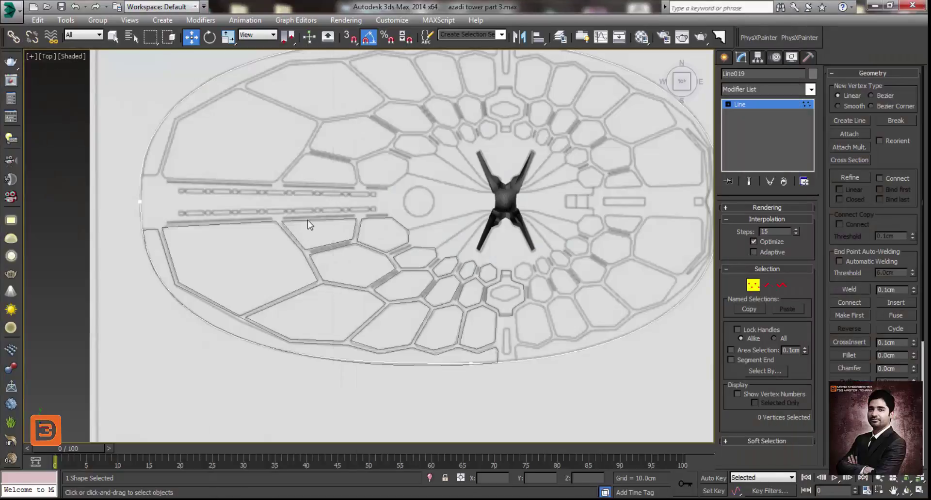
middle_click_drag(310, 226, 386, 216)
scroll(387, 217, "up", 2)
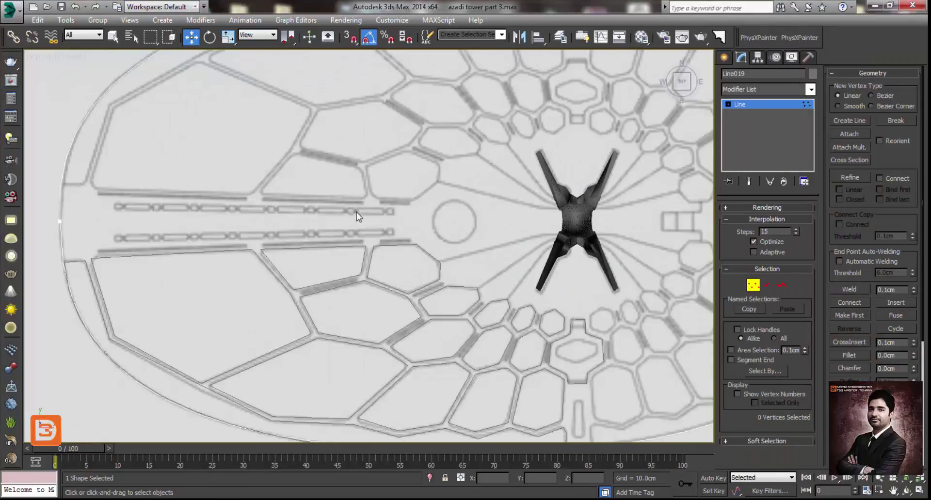
Open AZADITOWER.jpg from the azadi folder in Windows Photo Viewer
key("alt+Tab")
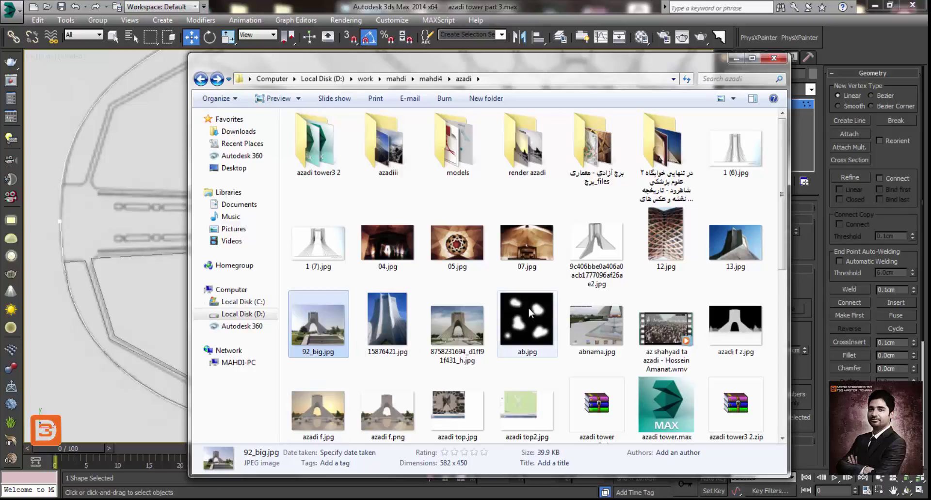
left_click(456, 329)
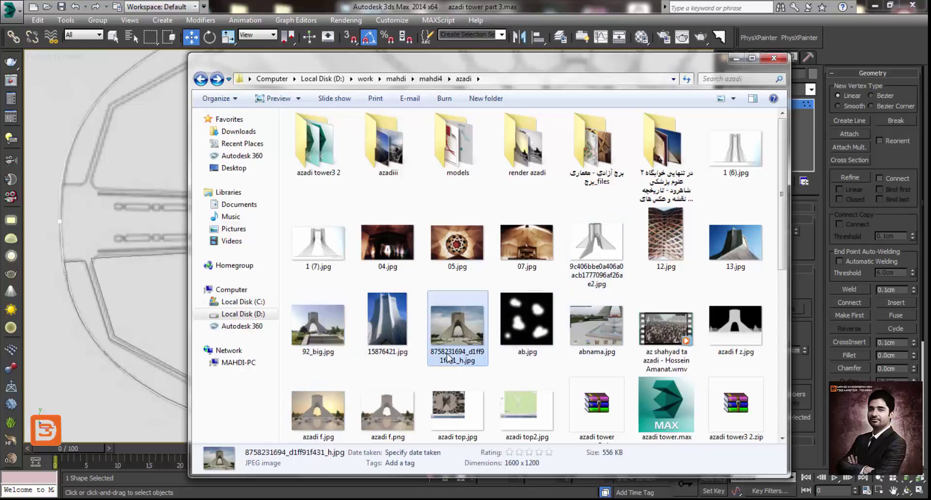
scroll(534, 330, "down", 3)
scroll(591, 340, "down", 3)
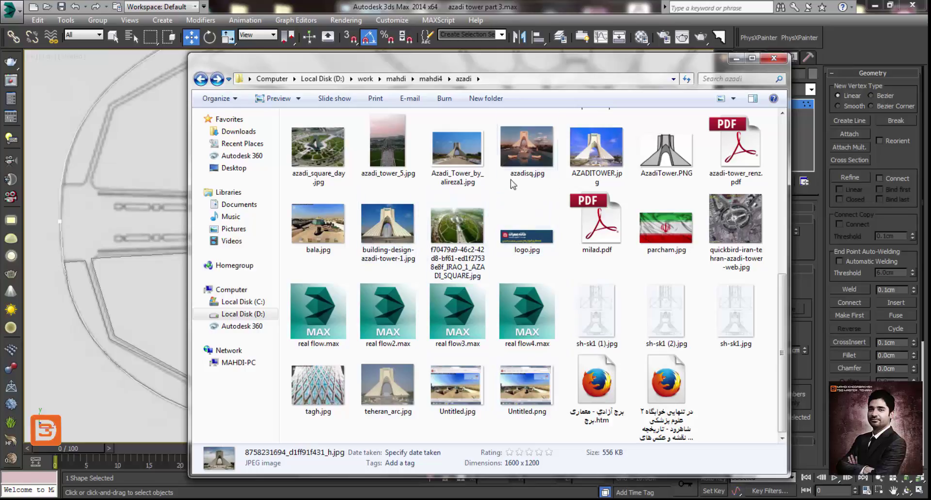
double_click(591, 158)
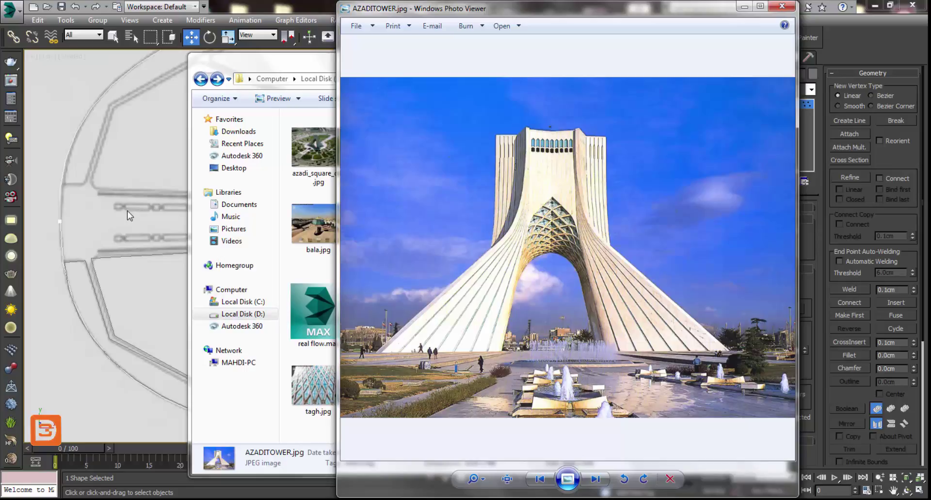
Exit vertex mode and convert the site-plan plane Plane007 to an Editable Poly
middle_click(148, 227)
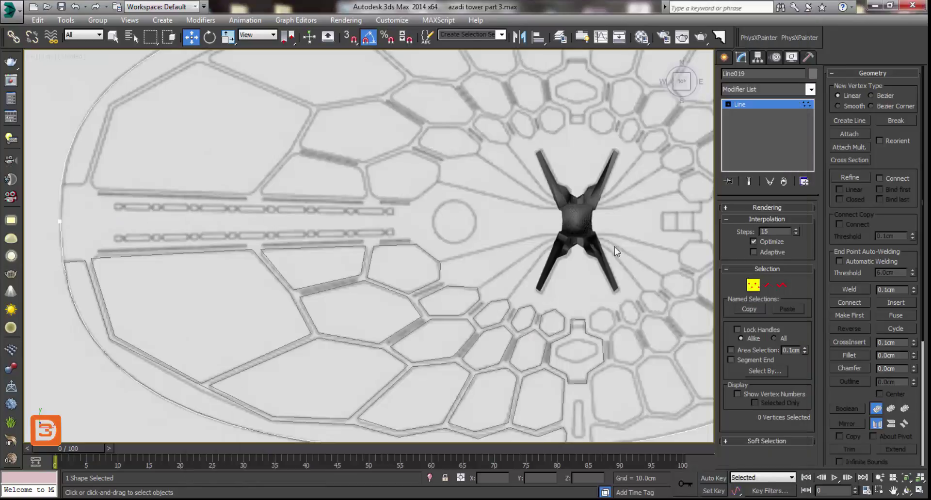
left_click(753, 285)
middle_click_drag(164, 198, 180, 223)
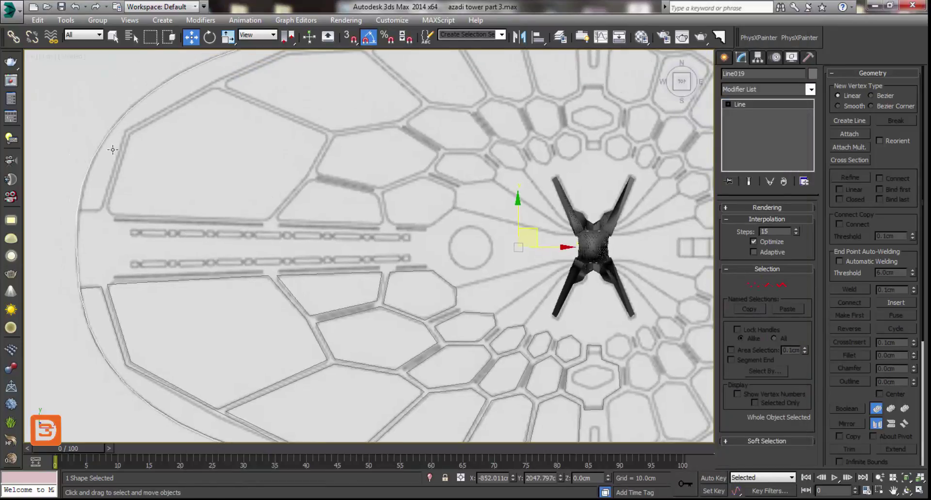
left_click(113, 150)
scroll(113, 150, "down", 4)
scroll(113, 150, "down", 4)
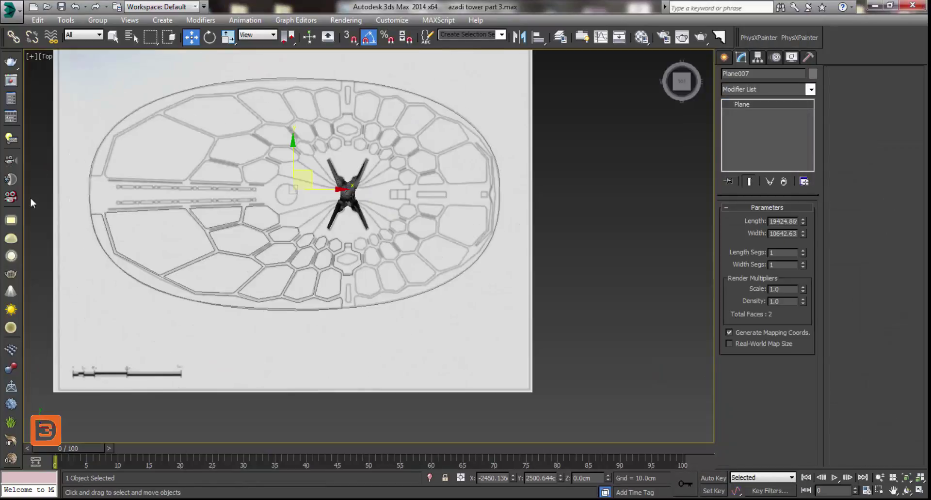
right_click(318, 171)
mouse_move(339, 277)
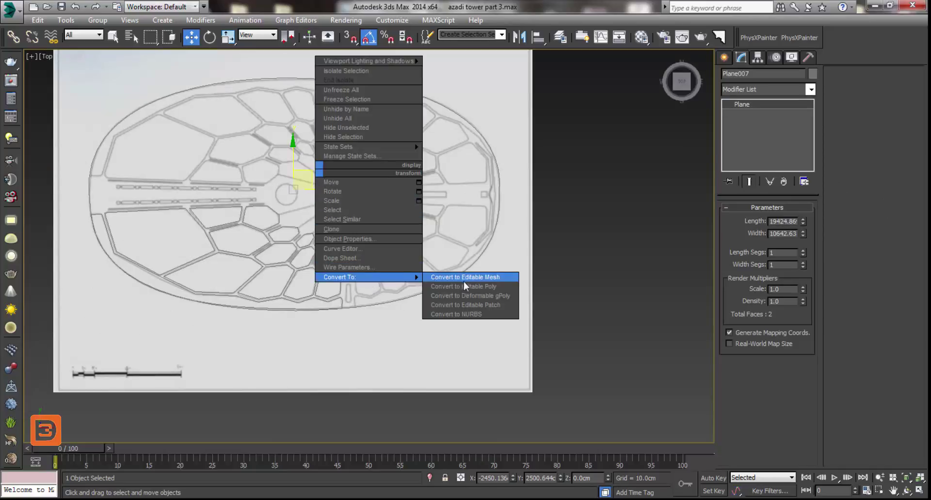
left_click(480, 286)
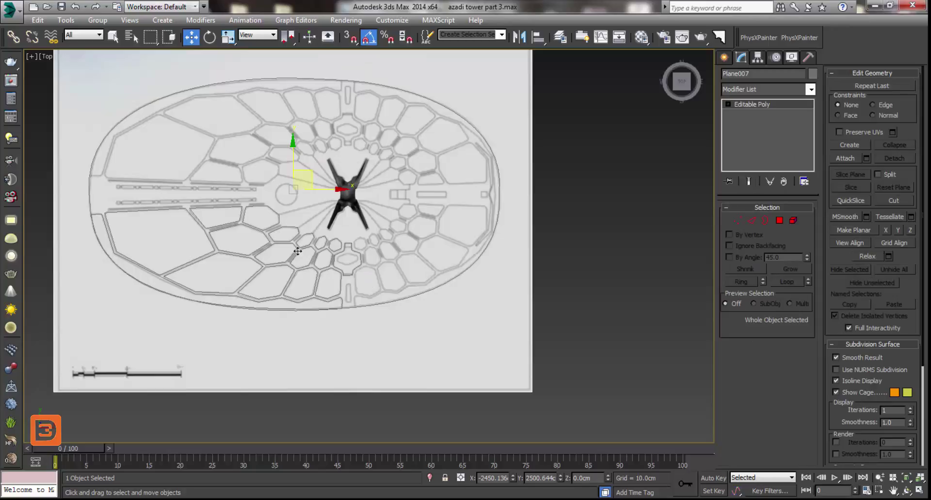
middle_click_drag(298, 252, 302, 174, "alt")
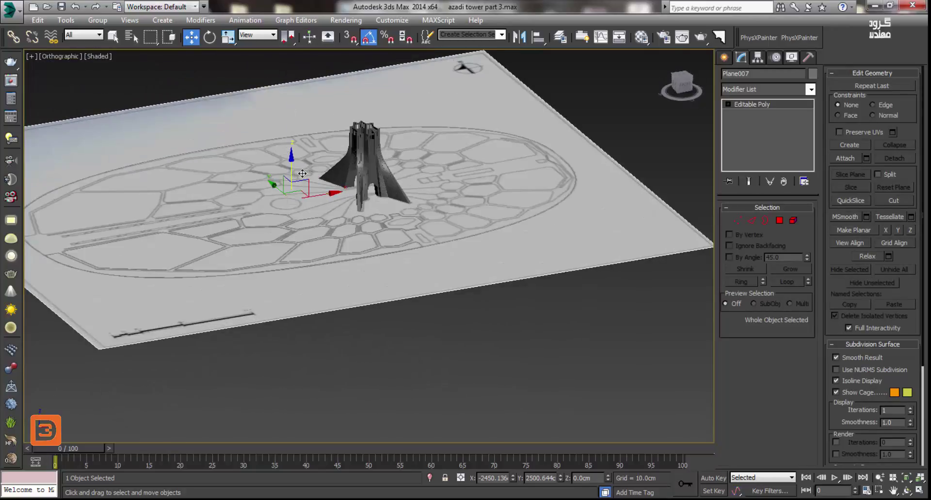
left_click_drag(302, 173, 306, 189)
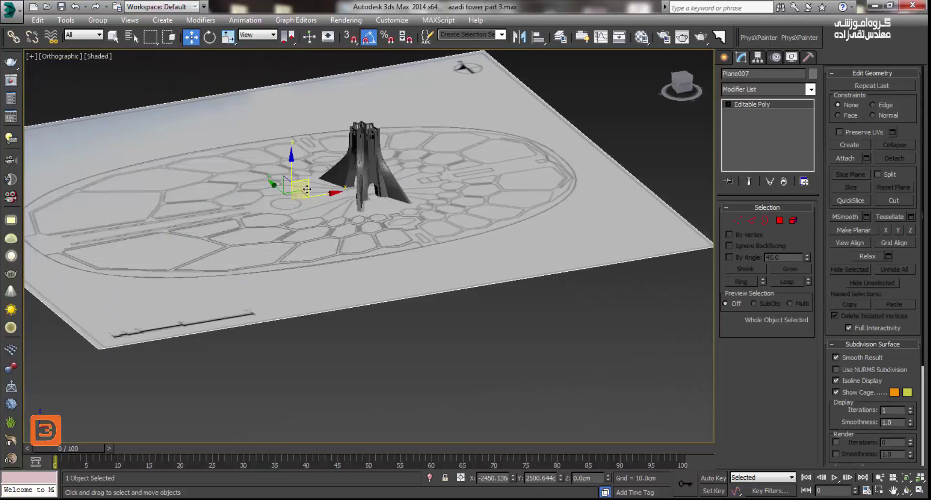
left_click(284, 138)
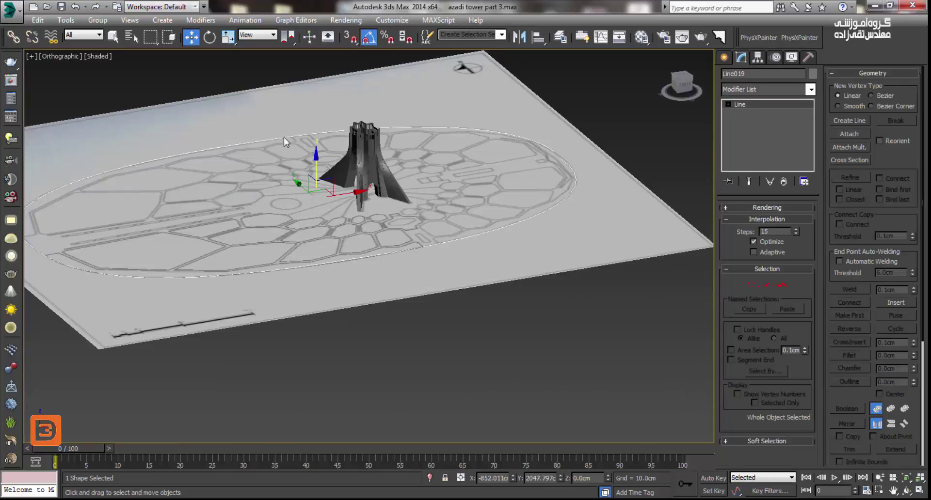
Convert the oval outline Line019 to Editable Poly, then select the Line010 paving-cell shape in orthographic view
right_click(283, 137)
mouse_move(331, 242)
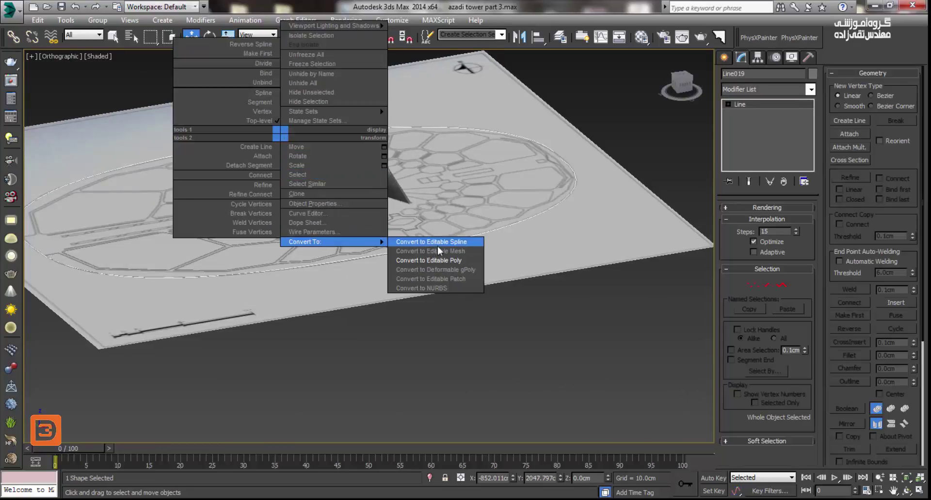
left_click(445, 259)
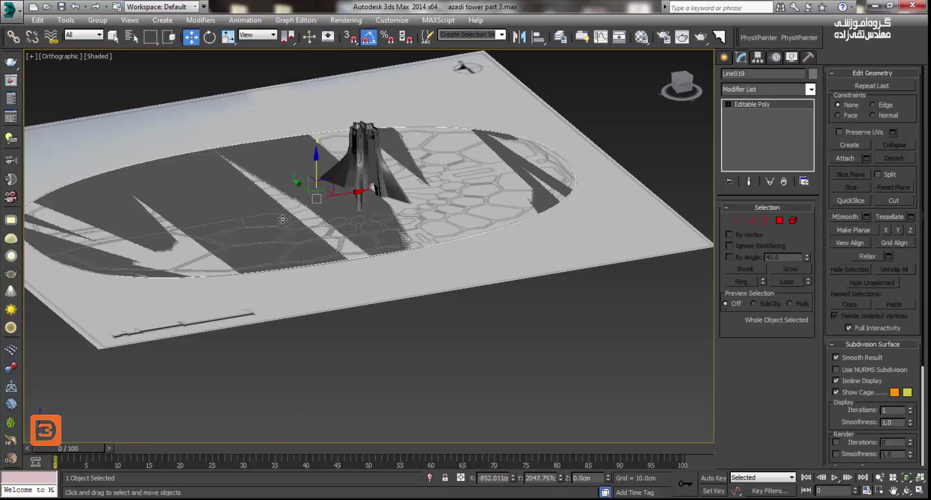
middle_click_drag(283, 219, 217, 218, "alt")
scroll(217, 218, "up", 3)
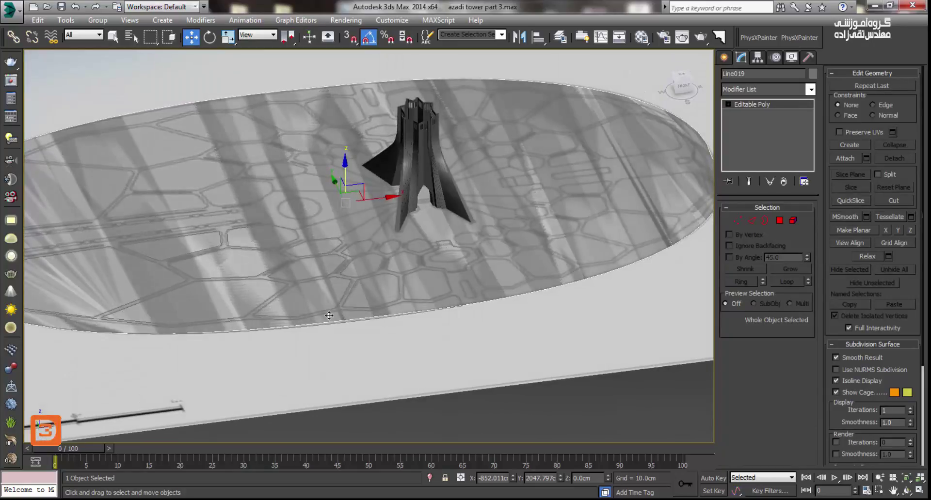
key("u")
left_click(247, 261)
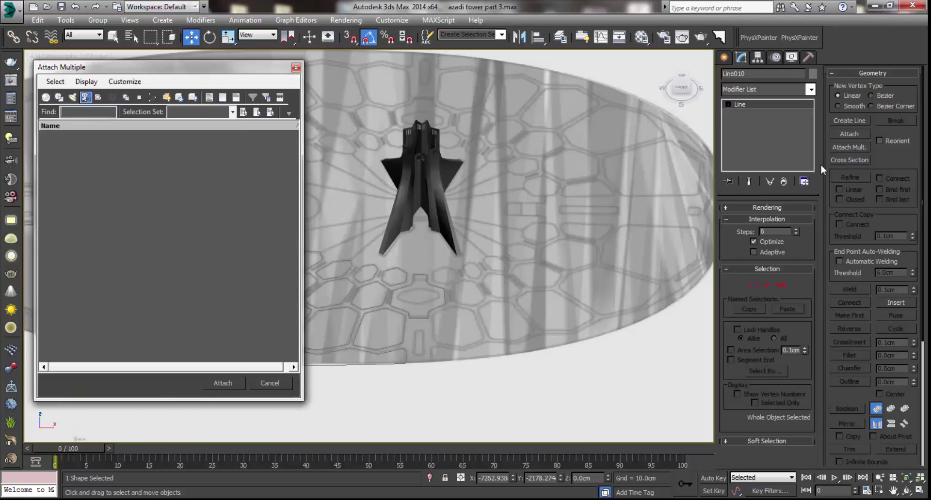
Attach all listed shapes, Line002 through Line018, to Line010 with Display Shapes enabled
left_click(60, 99)
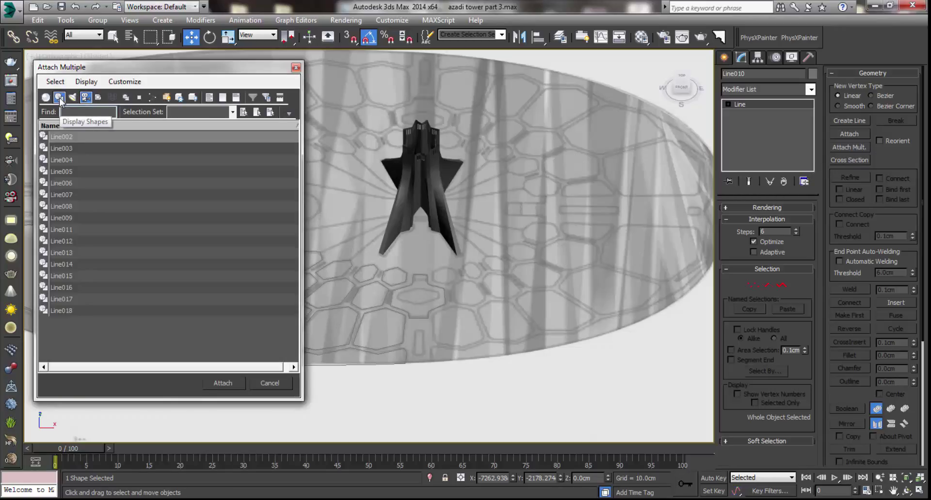
left_click(66, 139)
key("ctrl+a")
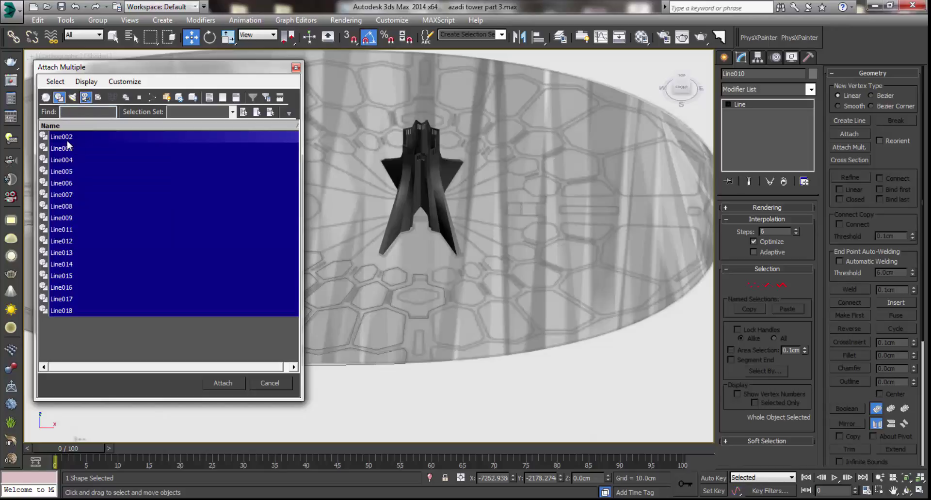
left_click(224, 383)
middle_click_drag(218, 304, 243, 305)
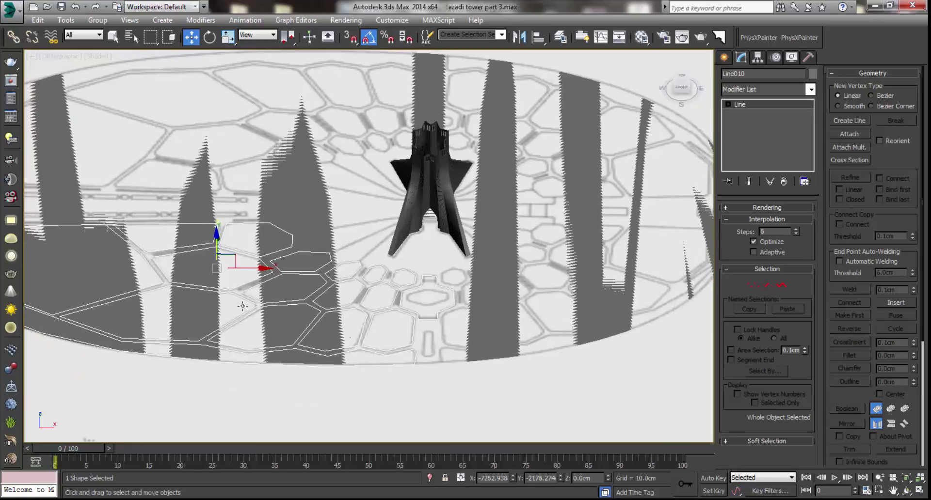
middle_click_drag(317, 299, 297, 335, "alt")
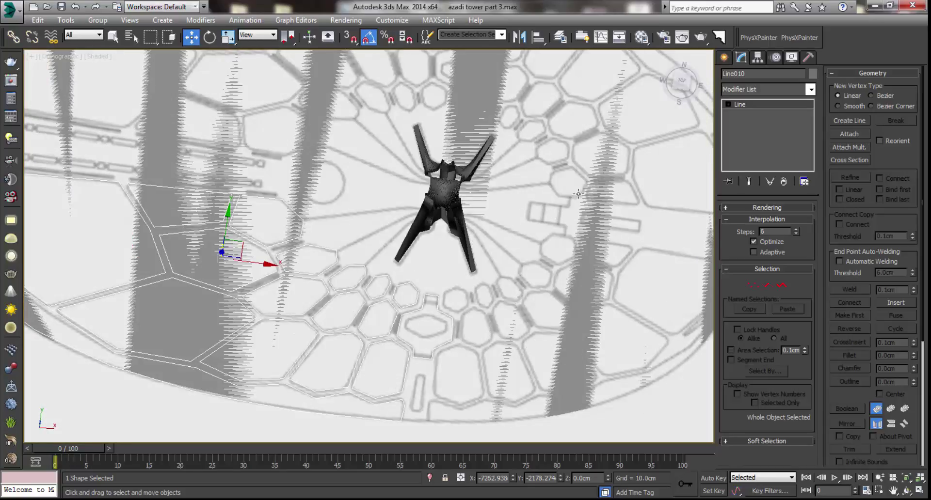
Convert the combined Line010 shape to Editable Poly and start a Polygon-mode Extrude
right_click(288, 279)
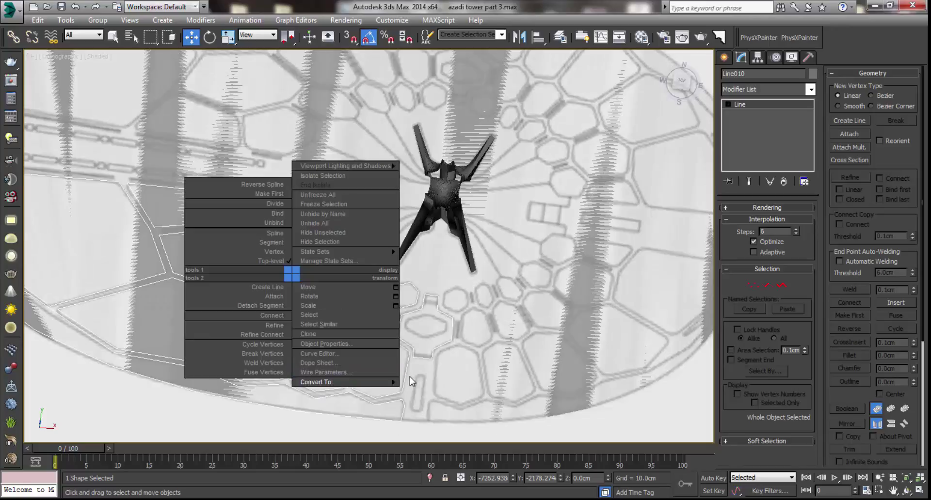
mouse_move(342, 382)
left_click(437, 407)
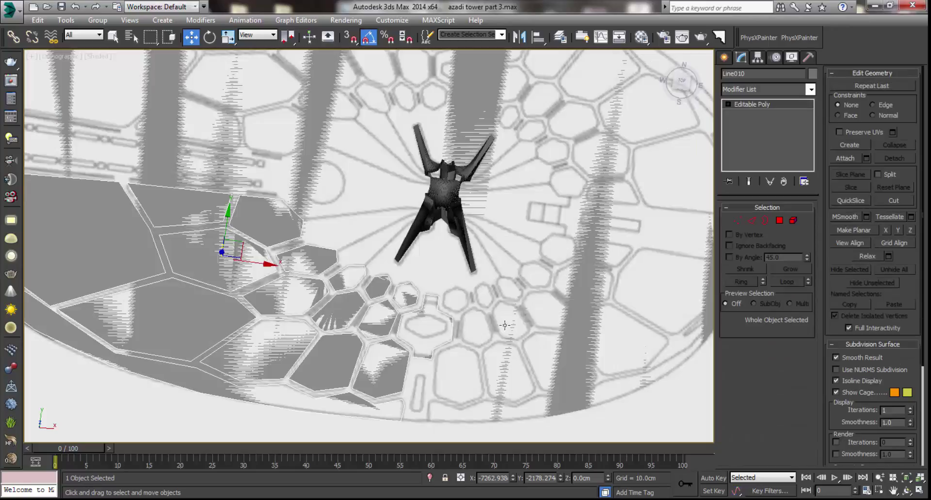
left_click(777, 221)
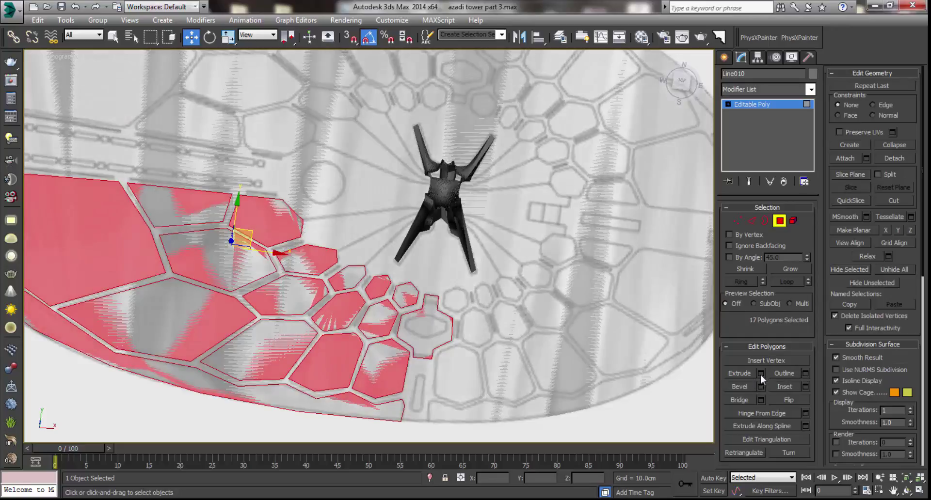
left_click(760, 374)
Extrude the 17 paving-cell polygons upward by a height of 15 cm
middle_click_drag(368, 272, 249, 247, "alt")
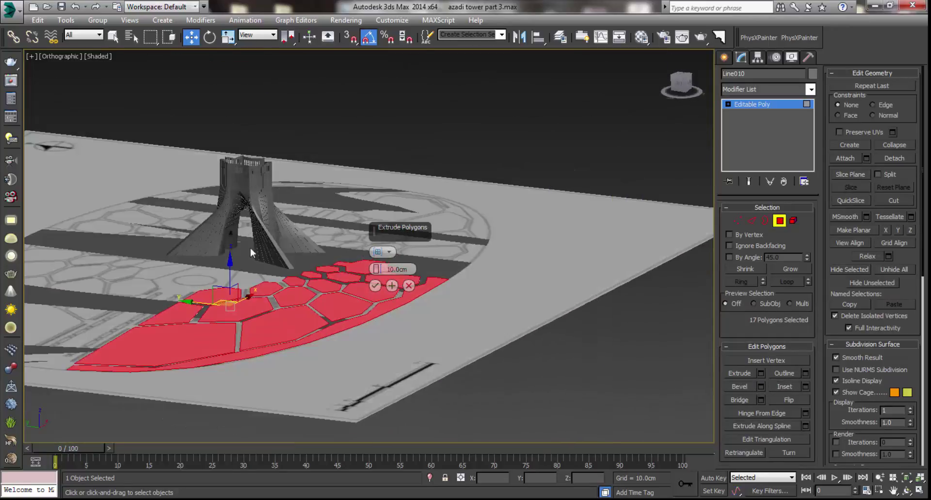
scroll(250, 249, "up", 2)
scroll(272, 254, "up", 2)
scroll(308, 262, "up", 3)
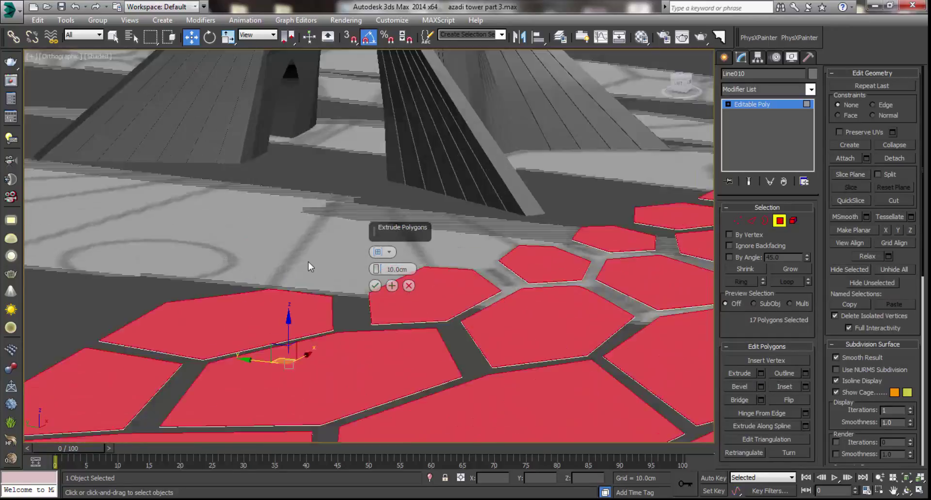
scroll(308, 266, "up", 2)
scroll(309, 266, "up", 1)
scroll(296, 281, "up", 2)
scroll(292, 289, "up", 1)
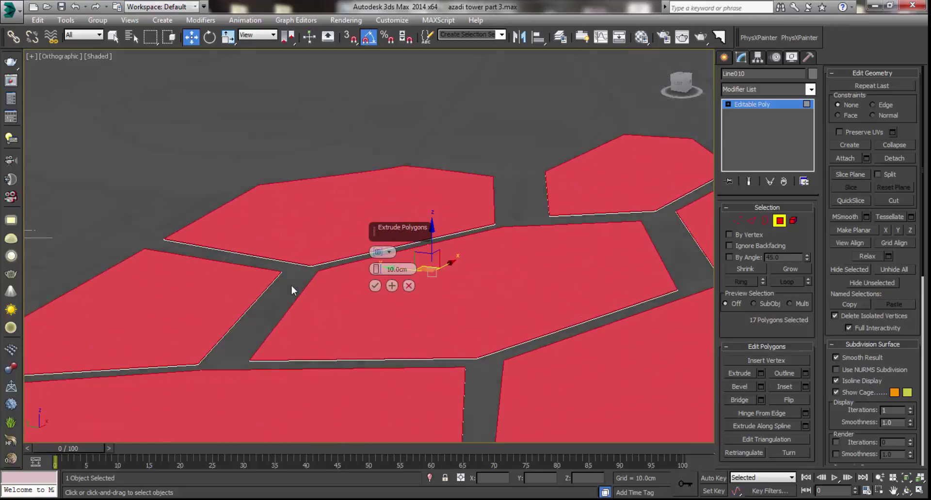
scroll(262, 269, "up", 2)
scroll(276, 271, "up", 3)
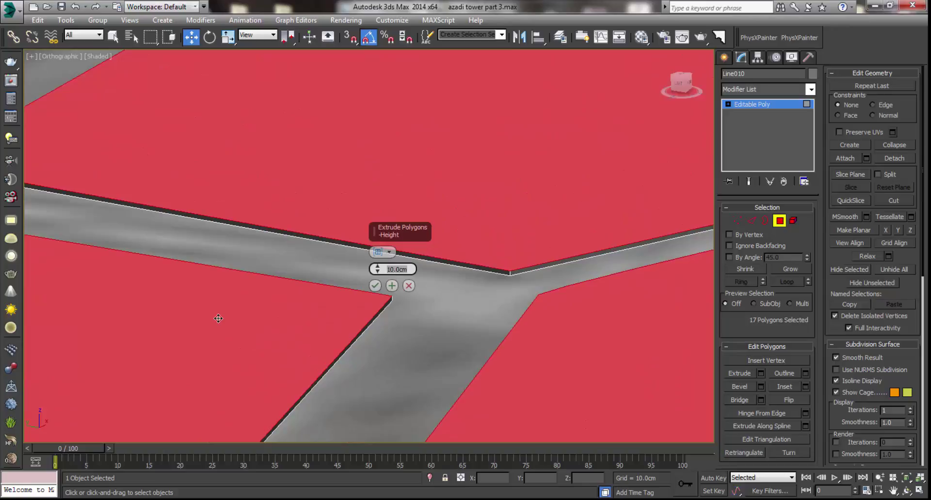
type("15")
key("Return")
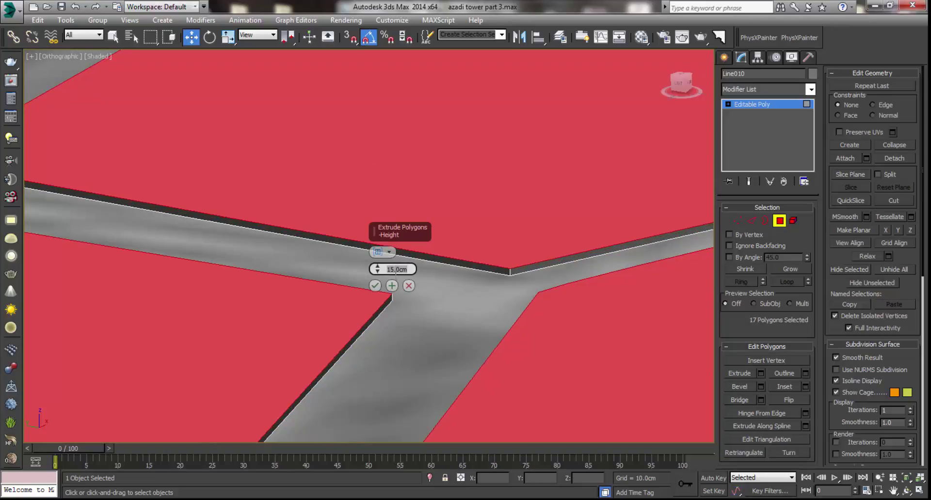
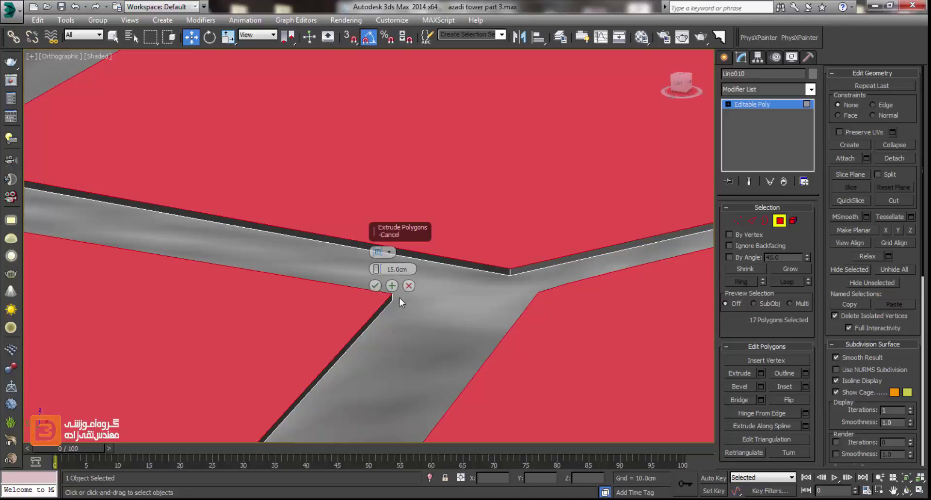
Commit the 15 cm slab extrusion, cancel the inset, and undo back to the Line spline outline
left_click(375, 286)
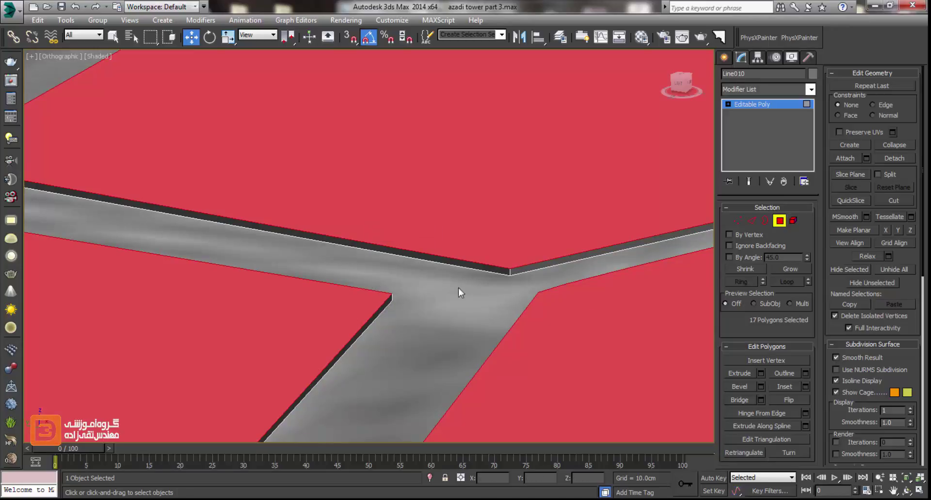
left_click(805, 386)
middle_click_drag(424, 296, 400, 292, "alt")
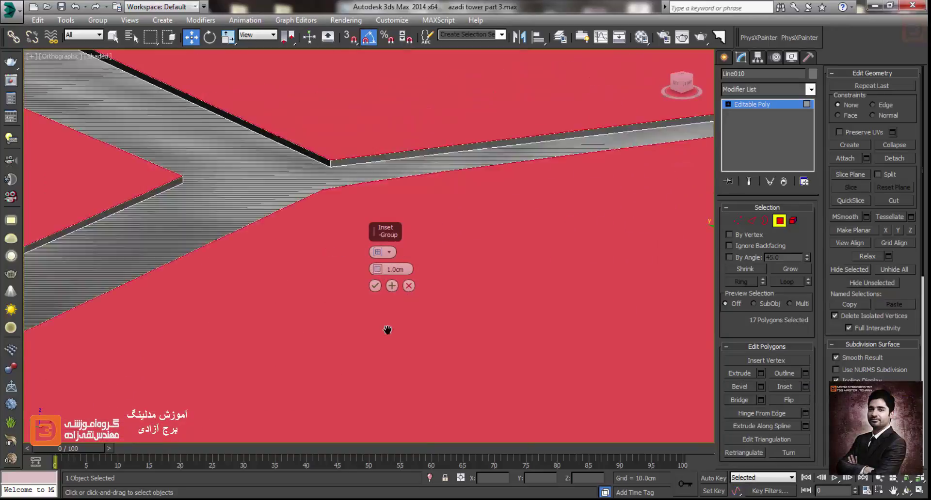
left_click(408, 286)
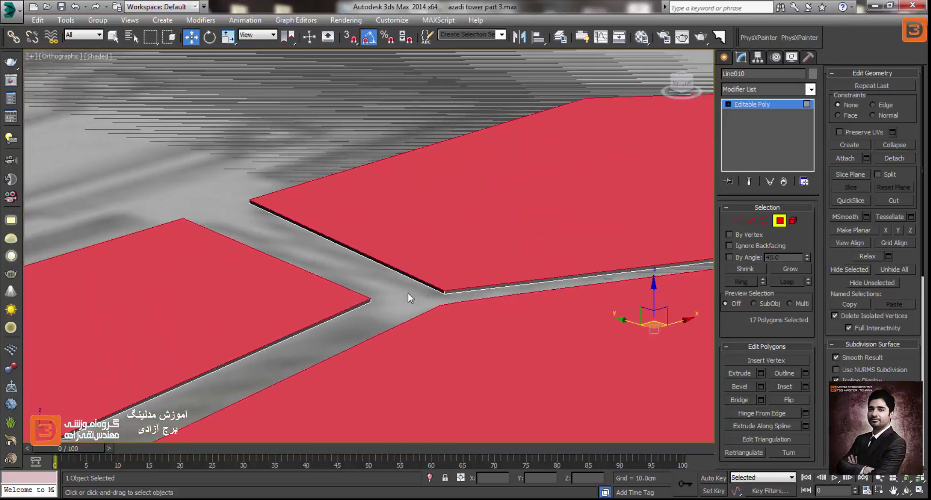
key("ctrl+z")
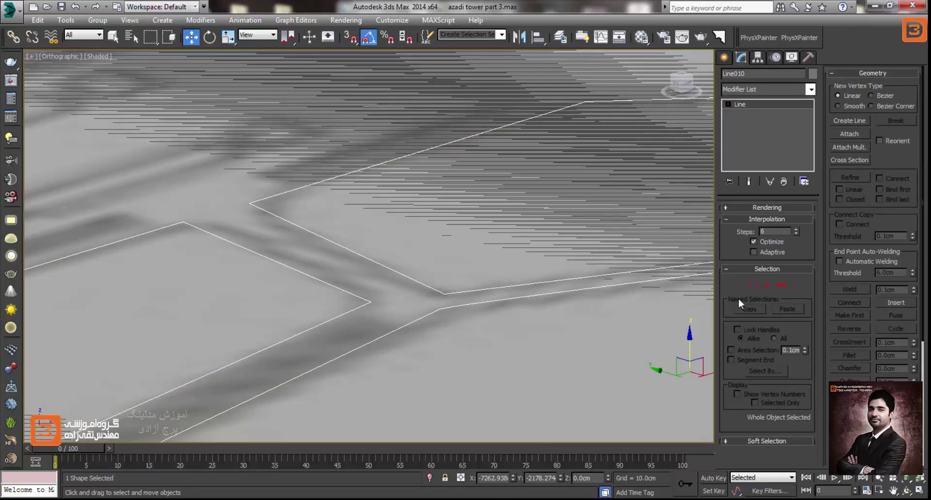
Select all outline vertices and fillet every corner with a large radius
middle_click_drag(709, 297, 725, 290)
left_click(754, 286)
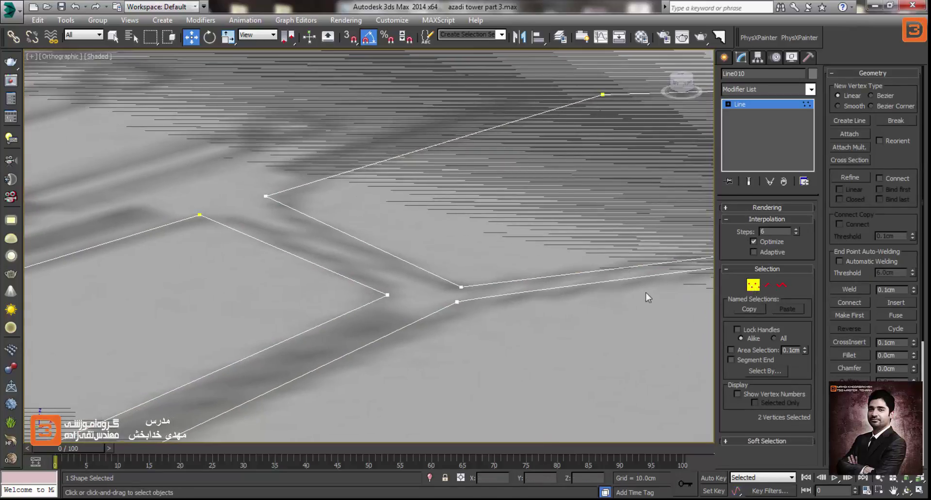
key("ctrl+a")
left_click(848, 355)
scroll(490, 310, "up", 3)
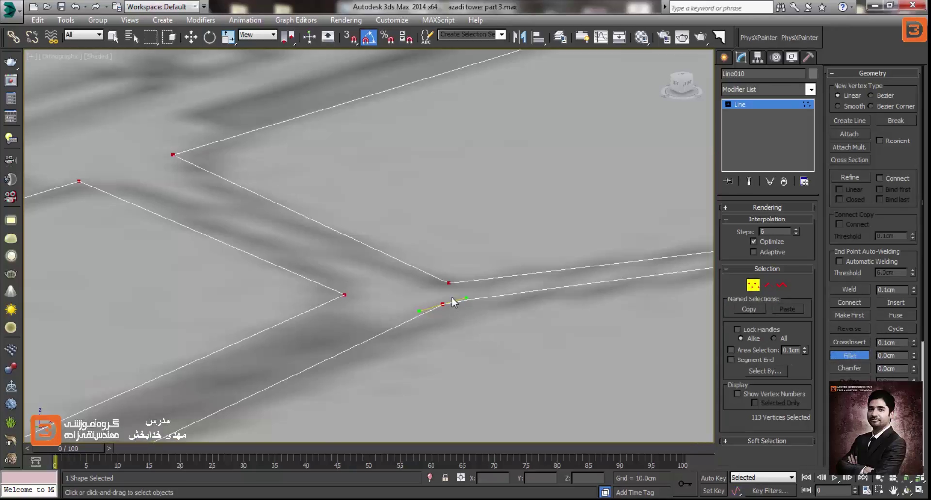
left_click_drag(452, 297, 449, 257)
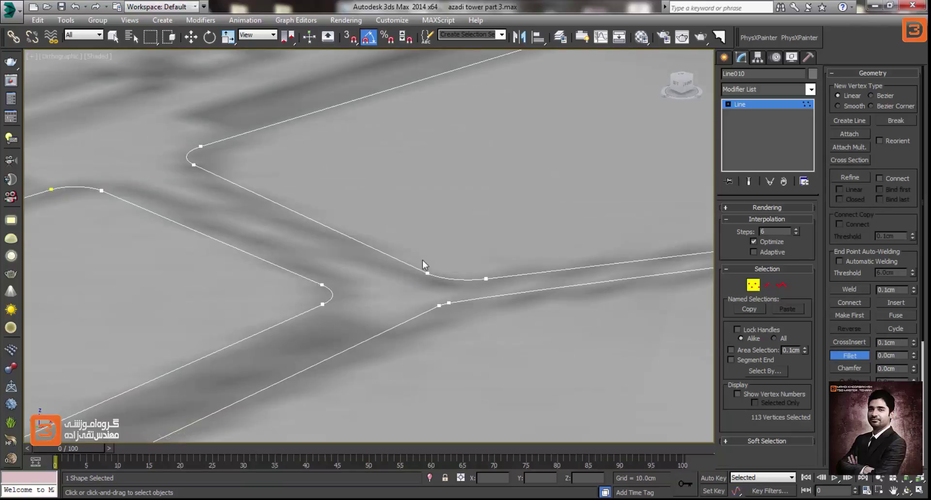
scroll(415, 291, "down", 2)
scroll(414, 289, "down", 3)
scroll(492, 284, "down", 2)
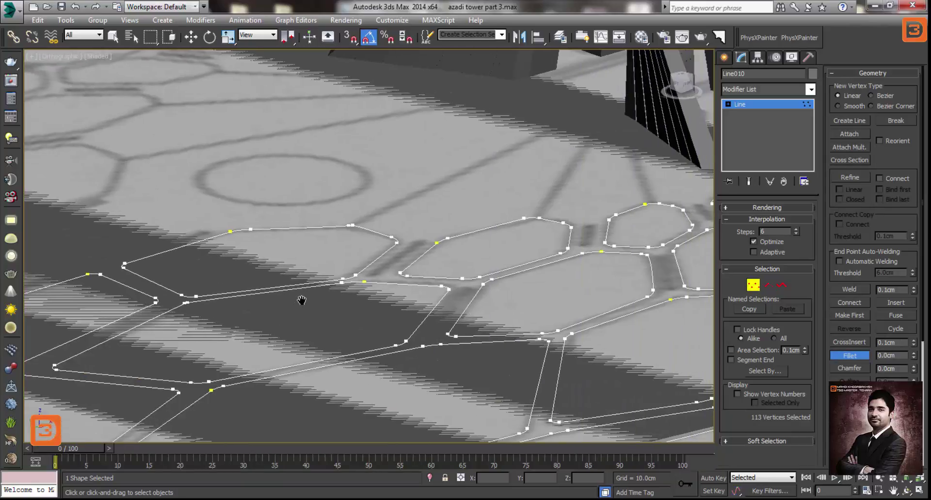
scroll(303, 303, "up", 1)
scroll(369, 294, "up", 1)
scroll(342, 275, "up", 2)
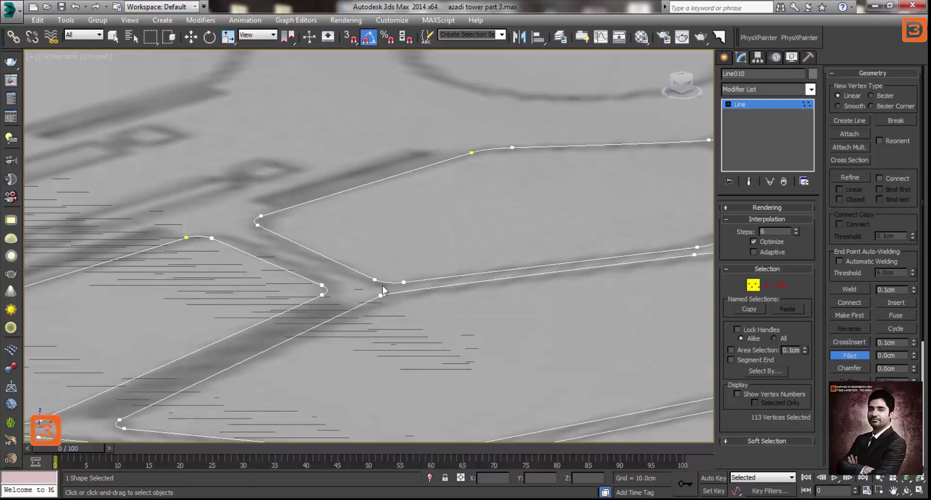
scroll(369, 286, "up", 2)
Leave vertex editing and bring up the outline's context menu
left_click(760, 284)
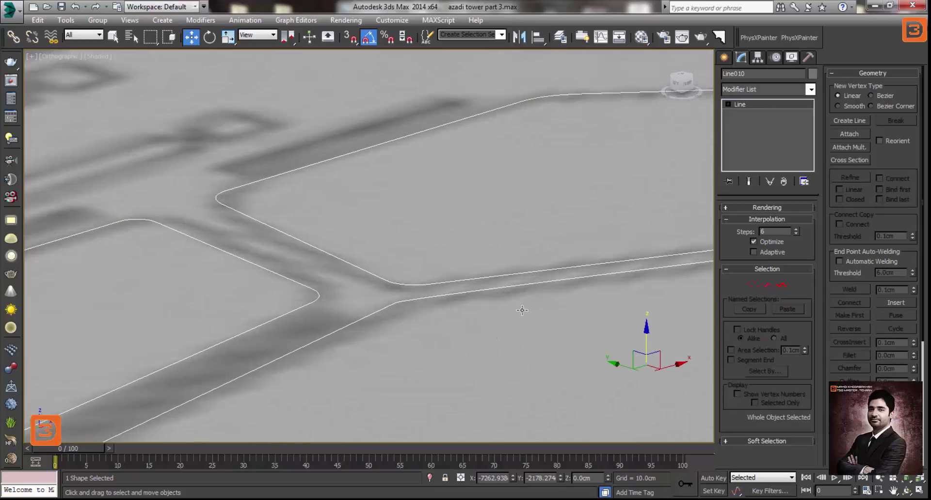
key("w")
right_click(508, 297)
Convert the outline to an Editable Poly and select all 17 slab polygons
left_click(657, 424)
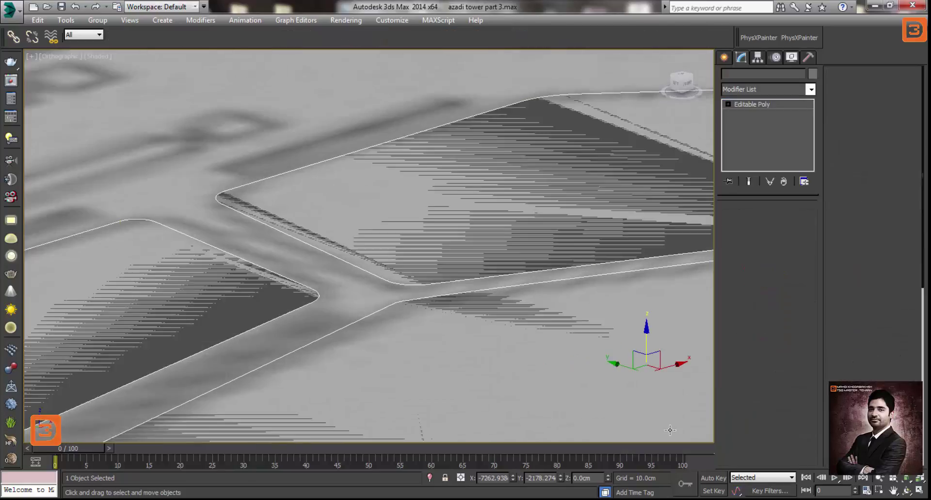
left_click(779, 221)
key("ctrl+a")
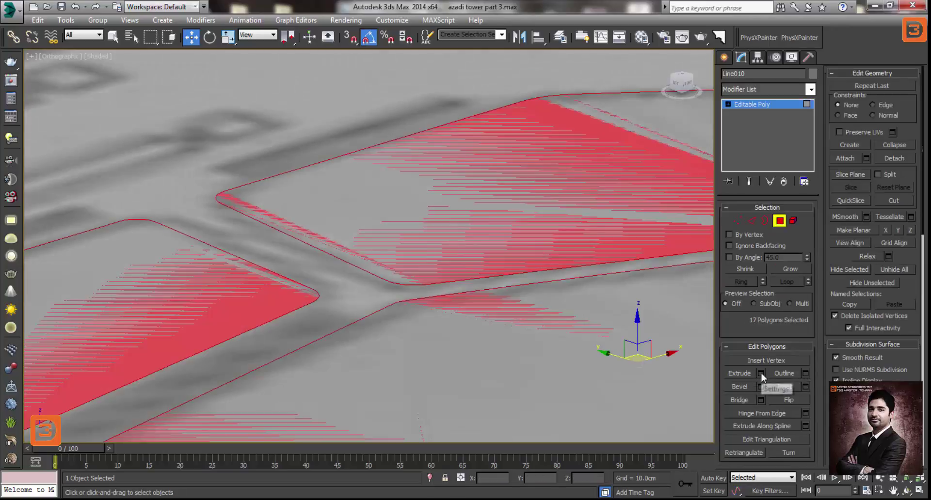
Extrude the 17 slab polygons 15 cm upward
left_click(761, 373)
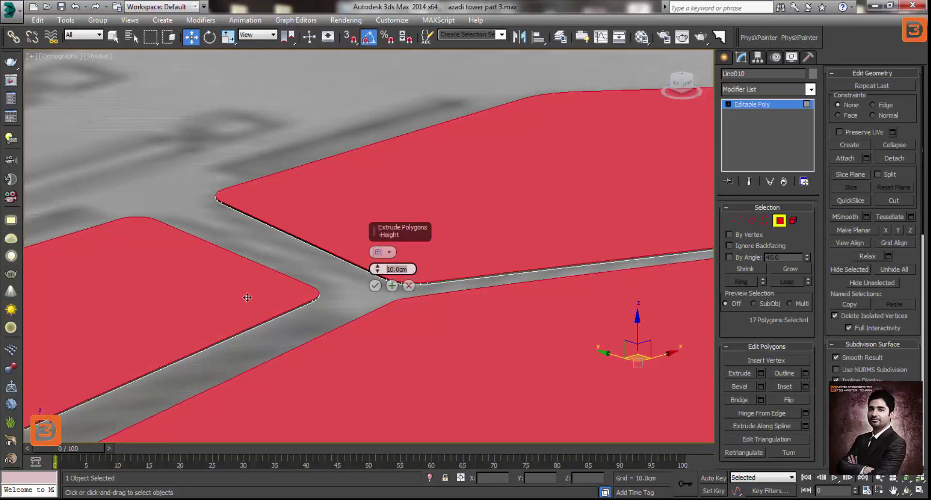
type("15")
key("Return")
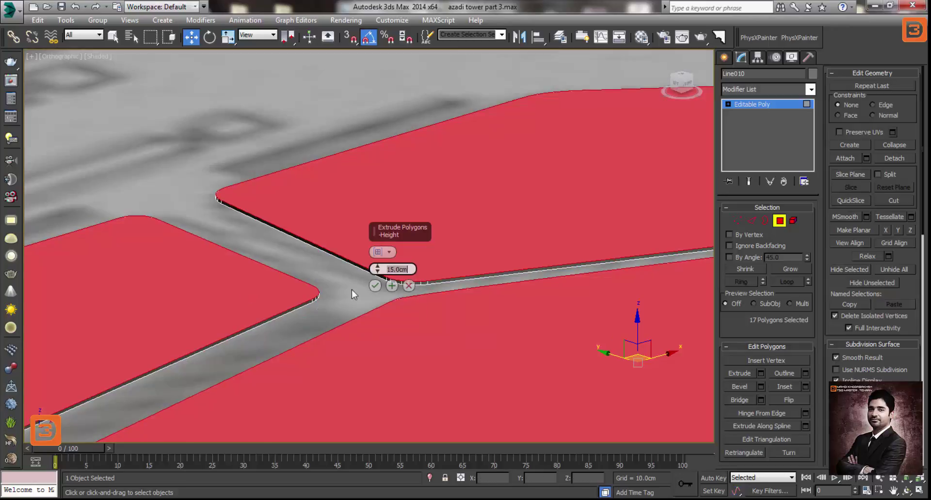
left_click(374, 285)
scroll(345, 287, "up", 2)
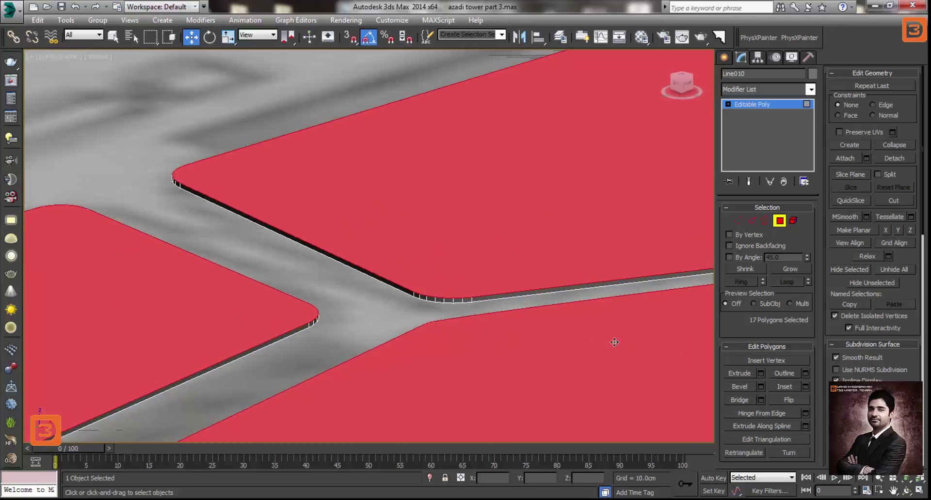
scroll(611, 342, "up", 2)
Inset the slab top faces by 15 cm
left_click(805, 386)
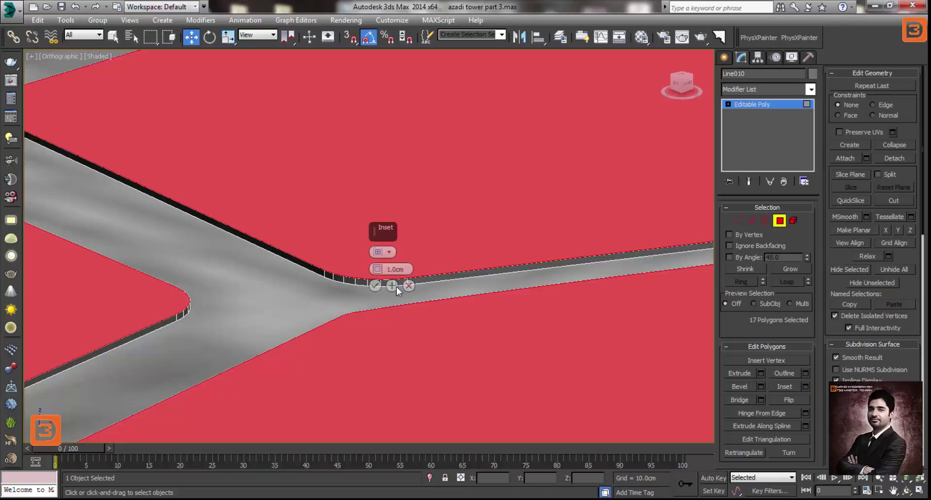
left_click_drag(378, 272, 386, 254)
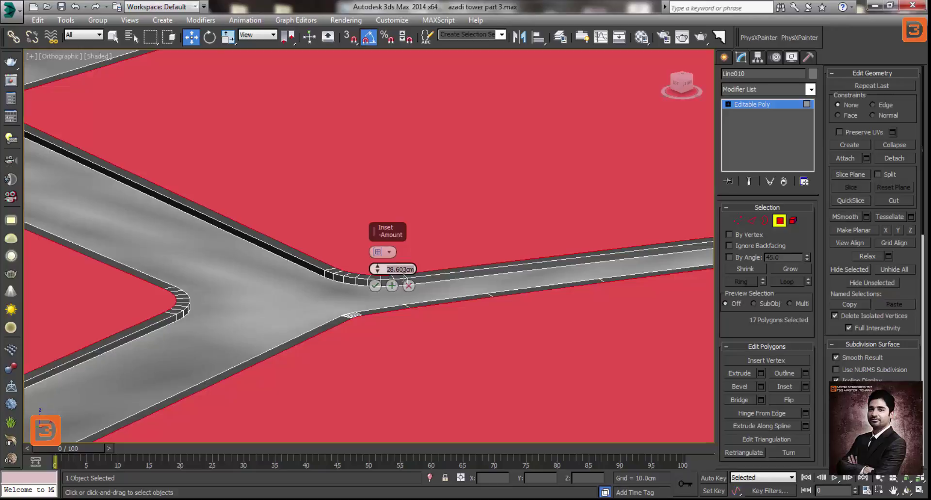
type("15")
key("Return")
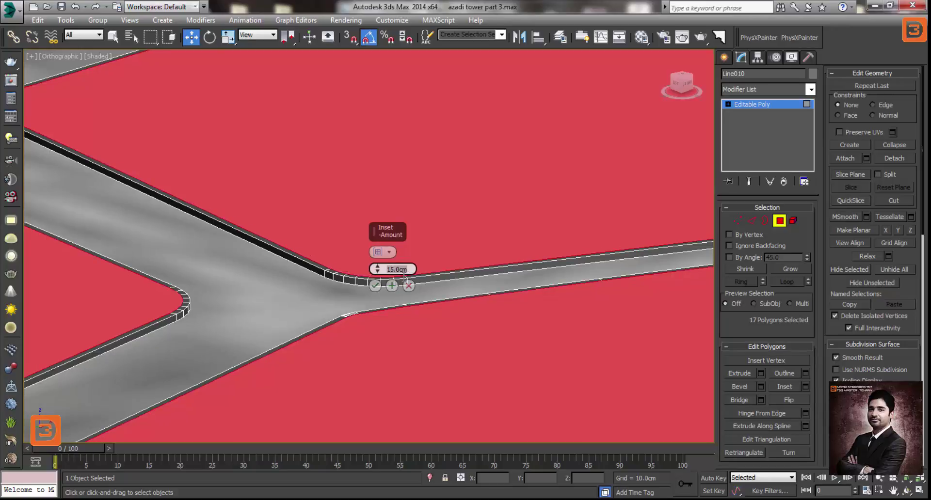
left_click(378, 286)
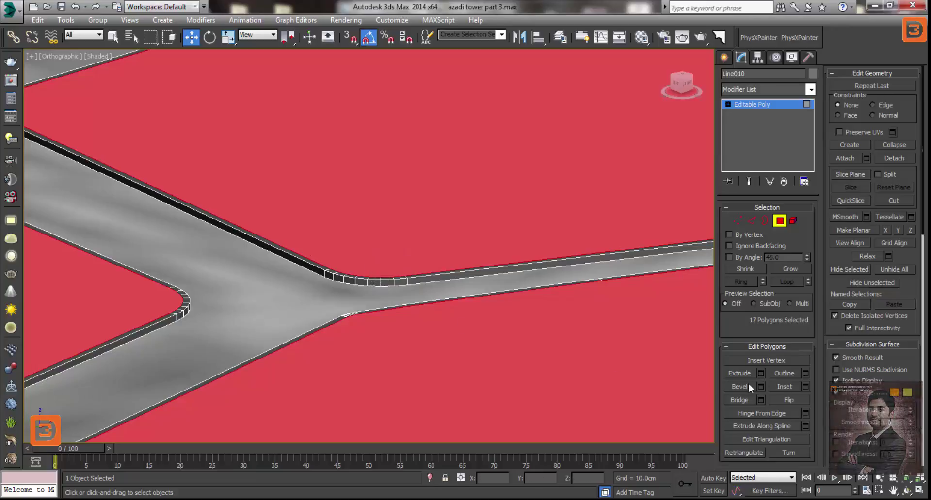
Extrude the inset faces -10 cm to sink them below the rims
left_click(760, 374)
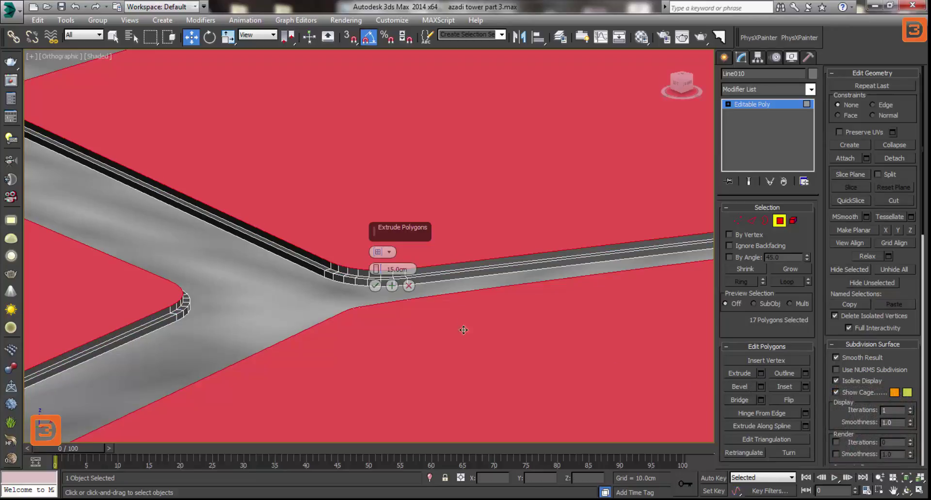
type("-10")
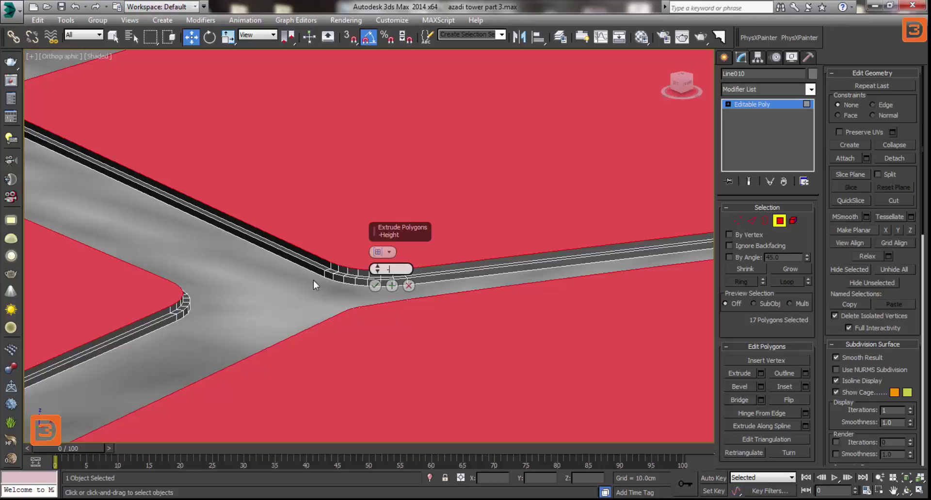
key("Return")
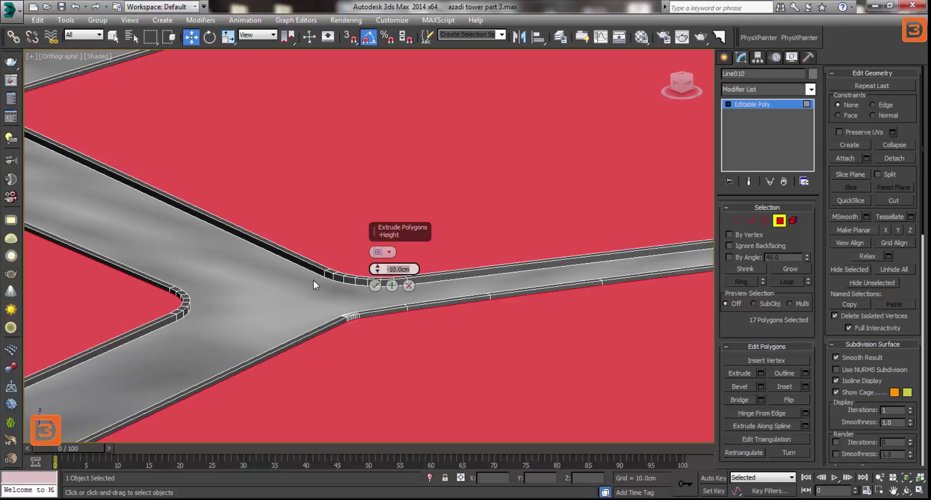
left_click(374, 287)
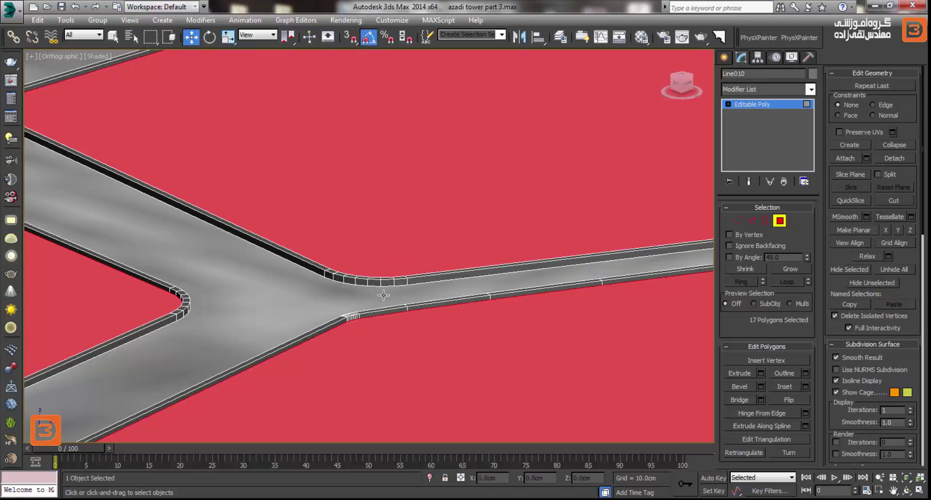
scroll(270, 266, "down", 2)
Orbit and zoom around the paving to inspect the finished slabs
mouse_move(270, 266)
middle_mouse_down("alt")
mouse_move(296, 235)
mouse_move(393, 243)
mouse_move(291, 243)
middle_mouse_up("alt")
scroll(296, 263, "up", 2)
scroll(296, 264, "down", 2)
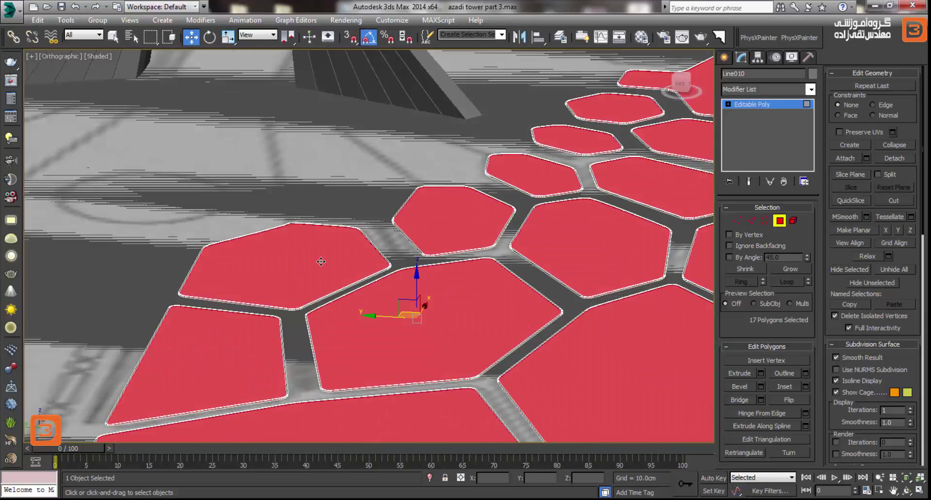
scroll(202, 301, "down", 2)
scroll(201, 301, "down", 2)
middle_click_drag(246, 354, 284, 270, "alt")
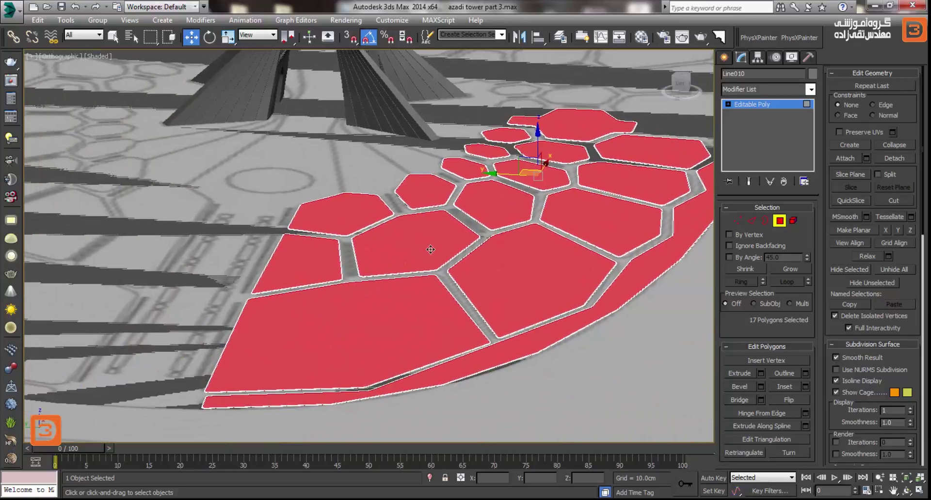
scroll(284, 270, "up", 2)
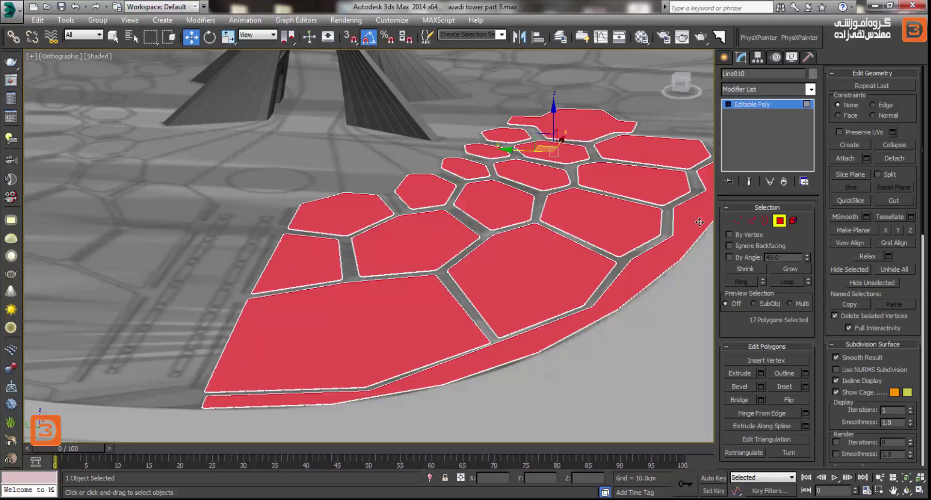
Leave polygon mode, switch to Top view, and bring up spline creation in the Create panel
left_click(780, 222)
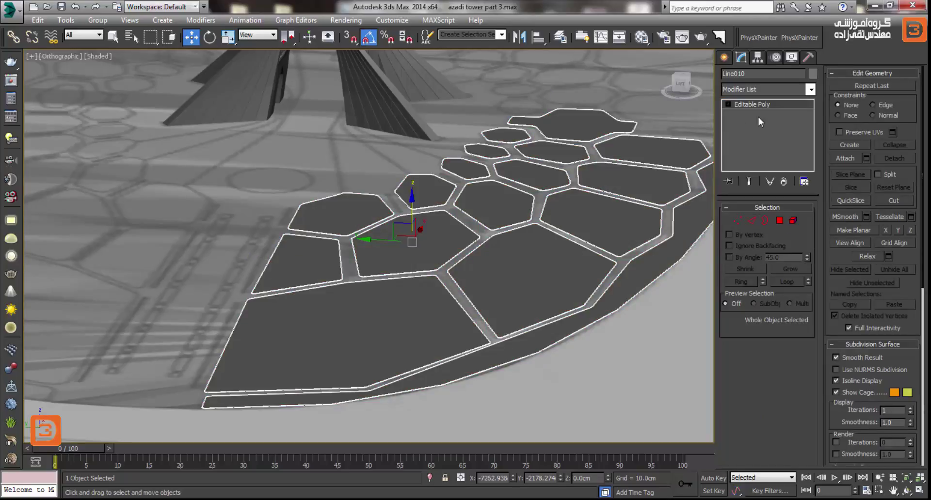
key("2")
key("t")
left_click(723, 58)
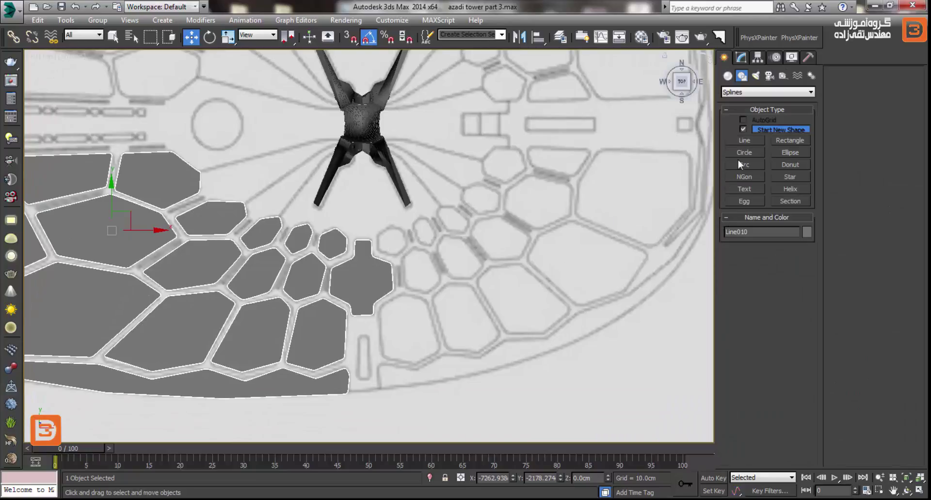
Draw a closed line outline around the first hexagonal paving tile of this group
left_click(745, 140)
scroll(415, 244, "up", 3)
scroll(406, 219, "up", 3)
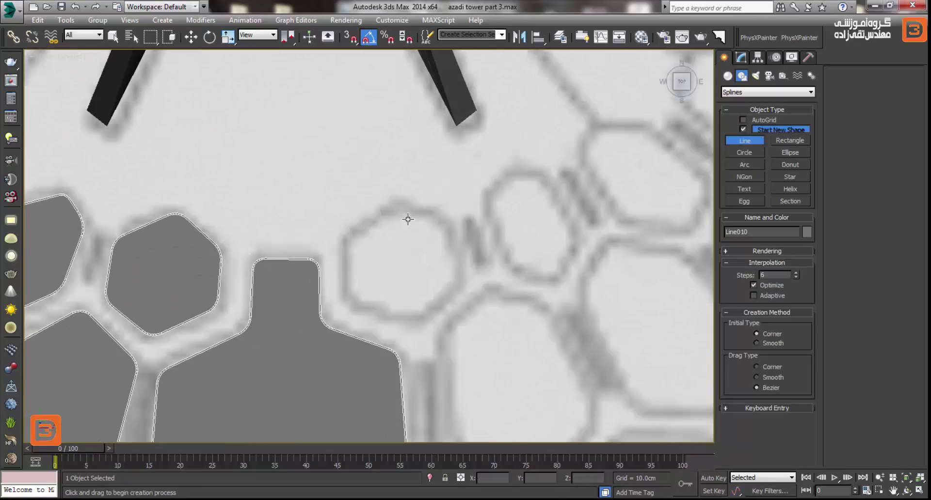
left_click(396, 207)
left_click(343, 246)
left_click(350, 303)
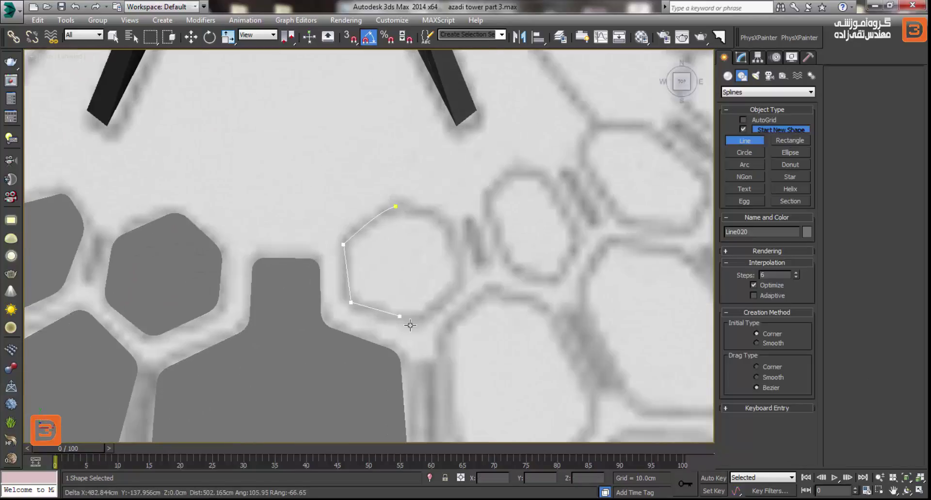
left_click(425, 331)
left_click(445, 218)
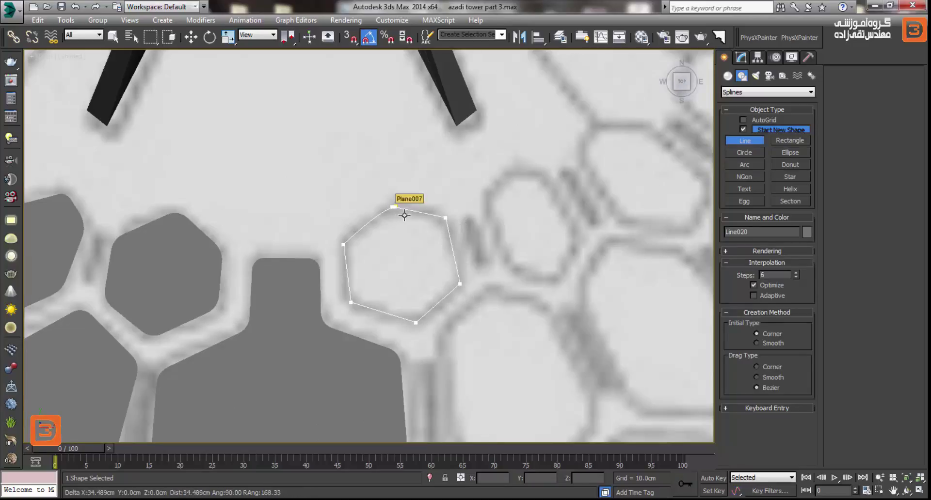
left_click(395, 206)
key("Return")
Outline the adjacent paving tile as a closed spline
left_click(510, 176)
left_click(485, 203)
left_click(513, 267)
left_click(555, 279)
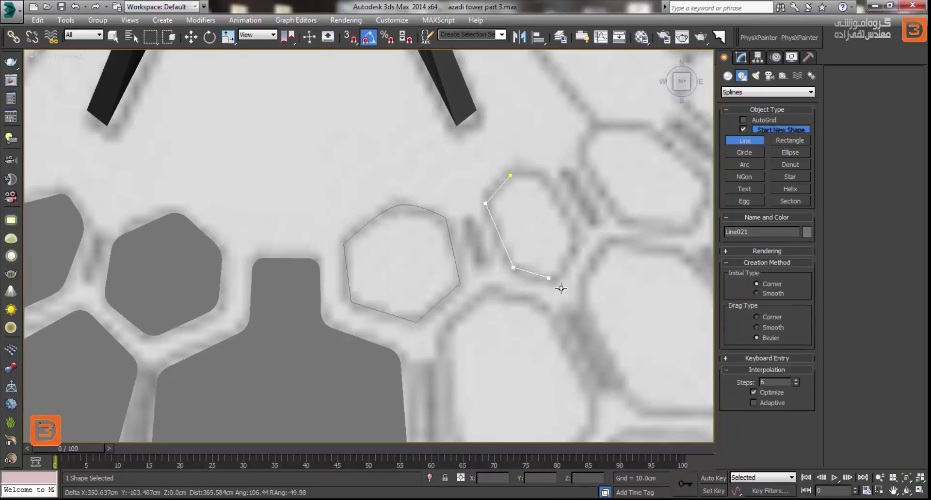
left_click(579, 241)
left_click(543, 176)
left_click(510, 175)
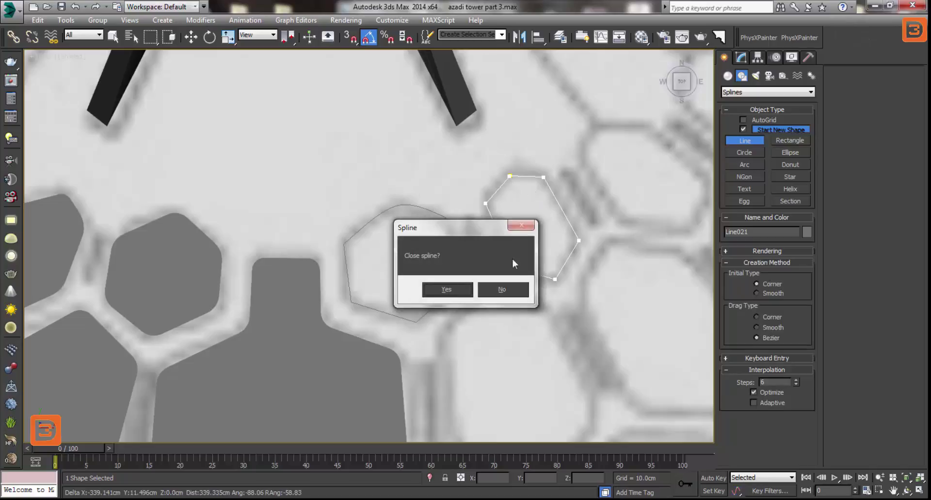
key("Return")
Trace a closed hexagonal outline around the following tile
middle_click_drag(581, 219, 494, 283)
left_click(509, 192)
left_click(496, 224)
left_click(536, 288)
left_click(601, 296)
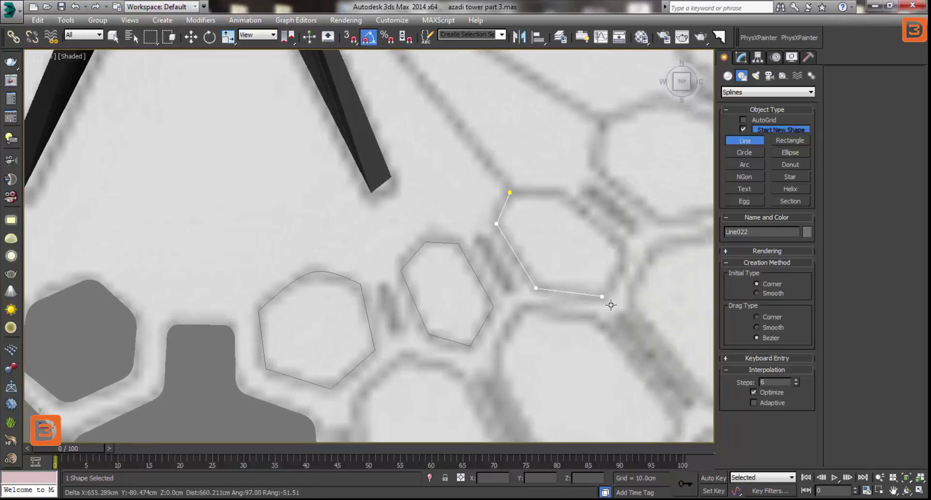
left_click(624, 245)
left_click(509, 193)
key("Return")
Outline another six-cornered paving tile, closing the spline at its start
middle_click_drag(510, 192, 400, 272)
left_click(495, 200)
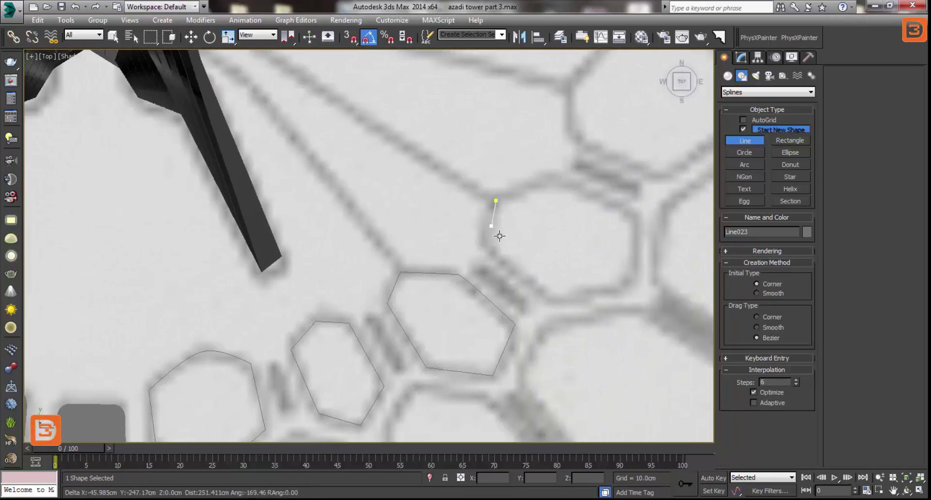
left_click(485, 246)
left_click(551, 299)
left_click(627, 283)
left_click(635, 217)
left_click(555, 176)
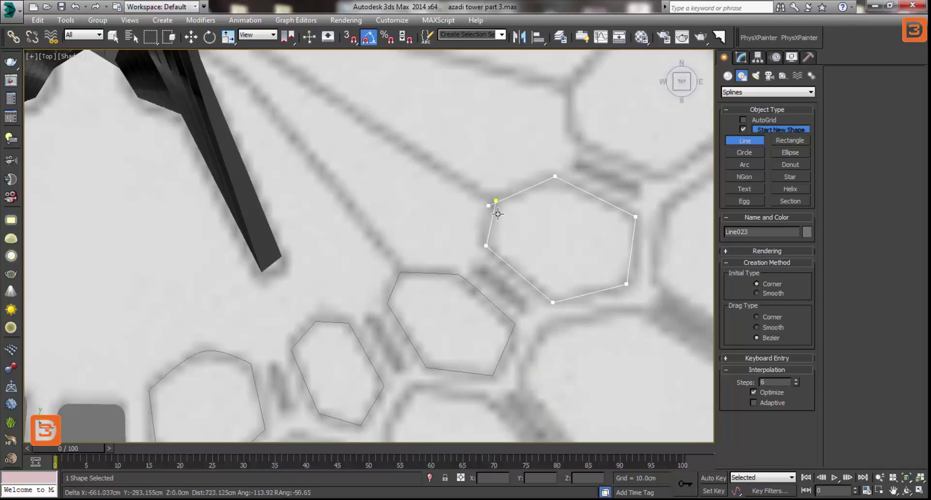
left_click(495, 200)
key("Return")
Trace a closed outline around the next paving tile further along the plan
middle_click_drag(584, 128, 471, 191)
left_click(449, 152)
left_click(455, 205)
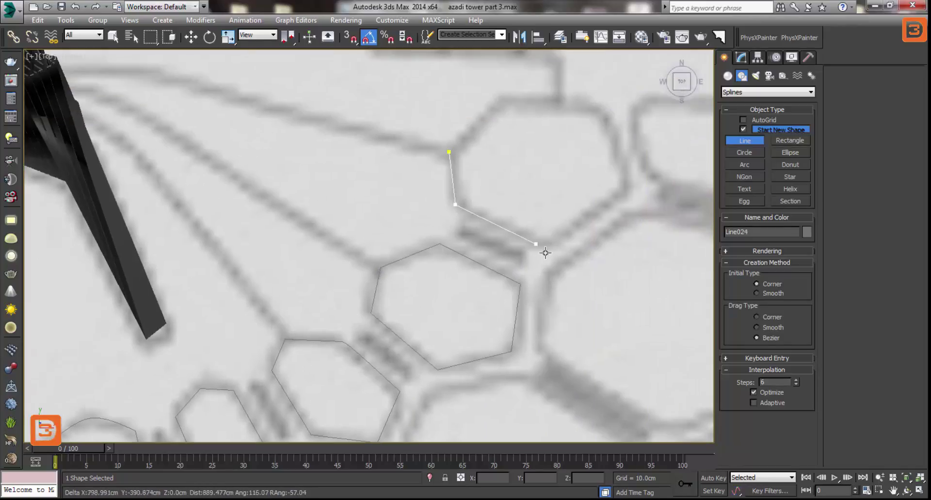
left_click(545, 246)
left_click(626, 188)
left_click(601, 116)
left_click(506, 102)
left_click(449, 151)
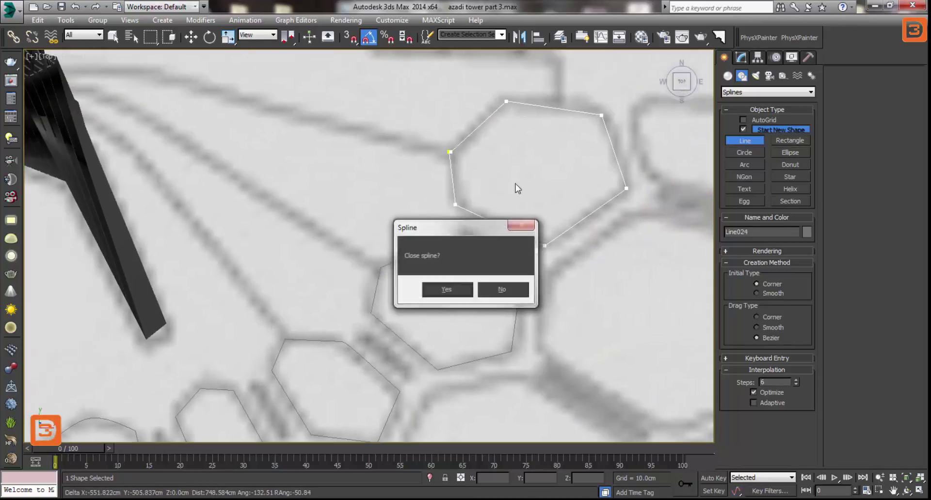
key("Return")
Outline the four-sided tile with a closed four-corner spline
middle_click_drag(600, 88, 443, 192)
scroll(442, 192, "down", 3)
scroll(419, 207, "up", 2)
left_click(446, 199)
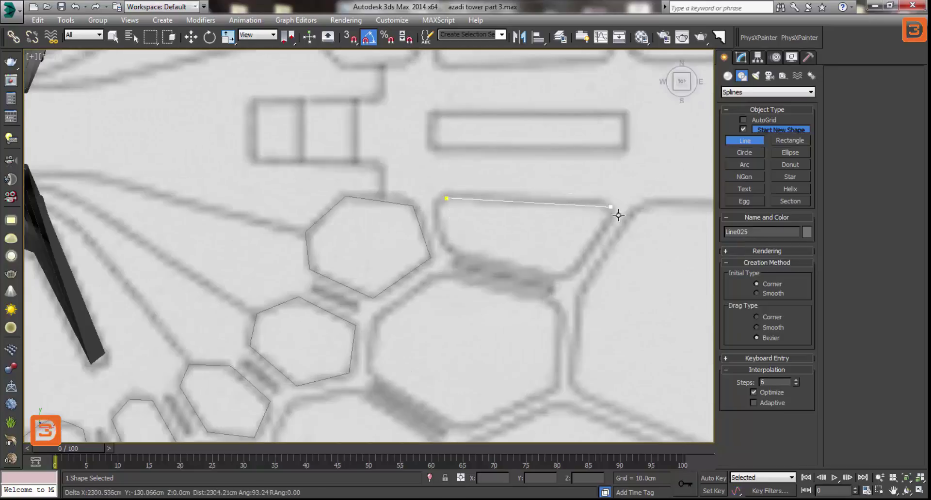
left_click(606, 202)
left_click(567, 275)
left_click(449, 251)
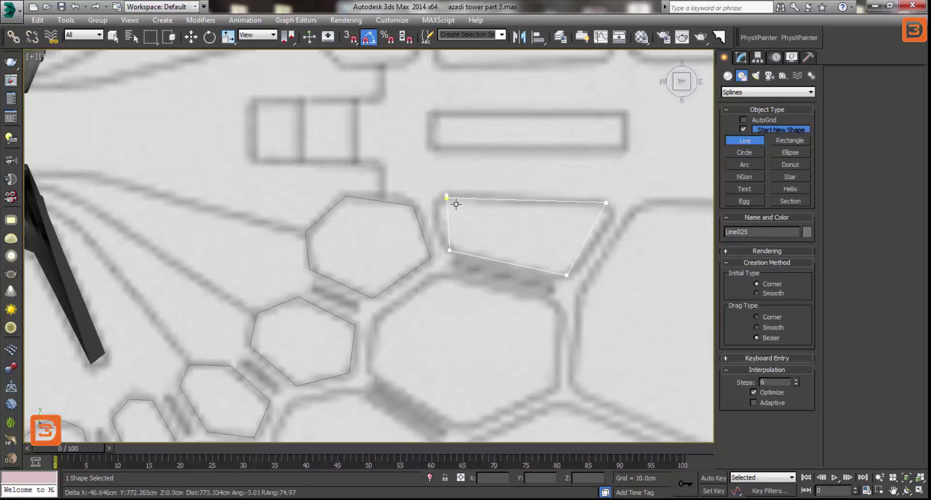
left_click(446, 198)
key("Return")
Trace a closed outline around the large irregular tile
scroll(652, 280, "up", 3)
left_click(427, 214)
left_click(685, 224)
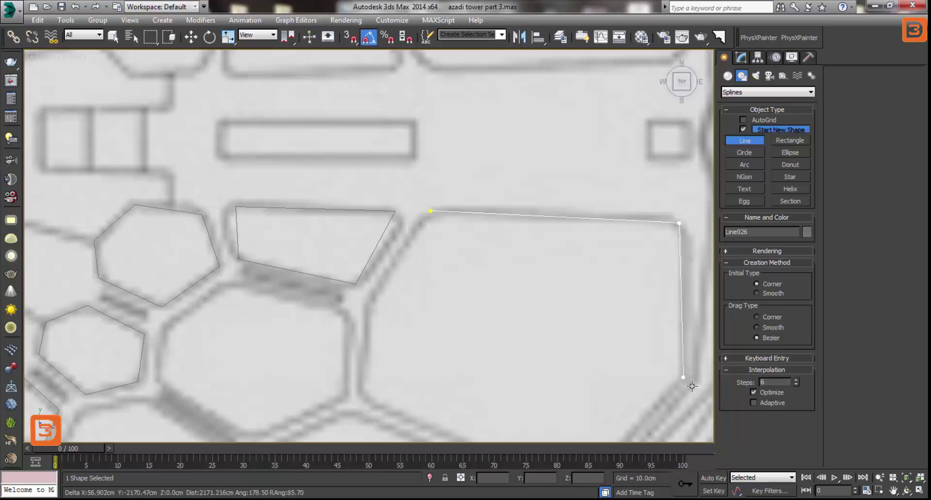
left_click(681, 380)
middle_click_drag(682, 381, 676, 210)
left_click(565, 317)
left_click(354, 228)
left_click(361, 133)
middle_click_drag(370, 141, 376, 247)
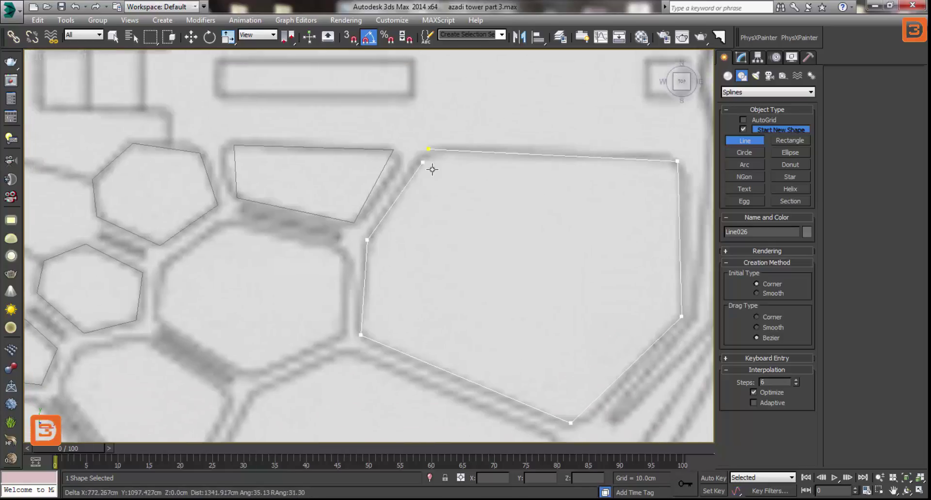
left_click(428, 150)
key("Return")
Outline the next hexagonal tile as a closed spline
left_click(347, 250)
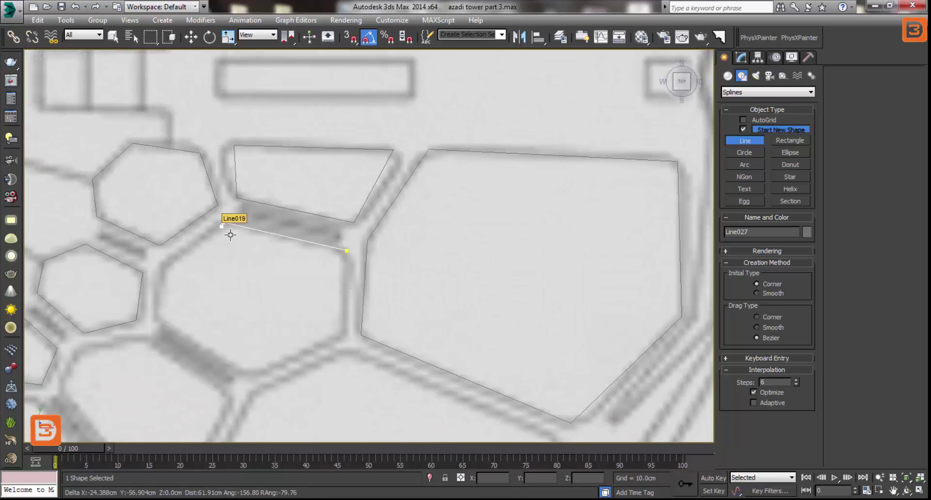
left_click(222, 224)
left_click(163, 265)
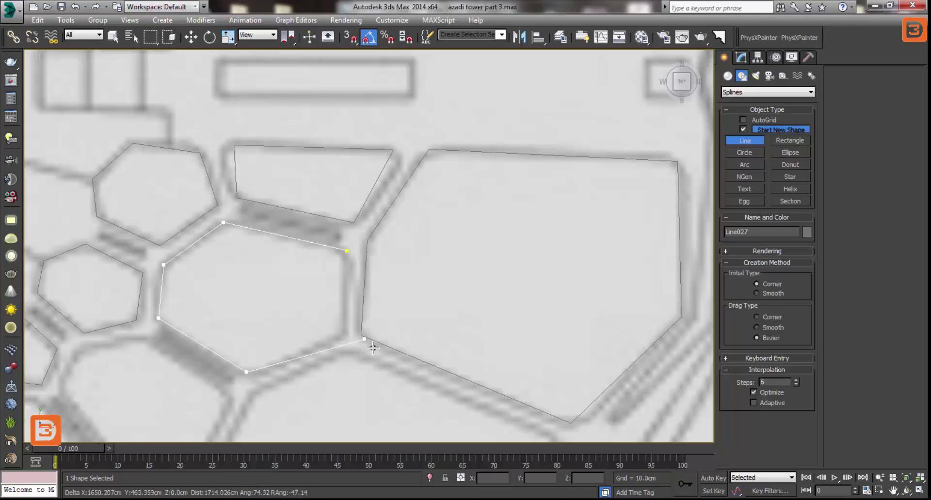
left_click(341, 333)
left_click(347, 250)
key("Return")
Trace a closed outline around another hexagonal tile
middle_click_drag(218, 367, 358, 208)
left_click(288, 183)
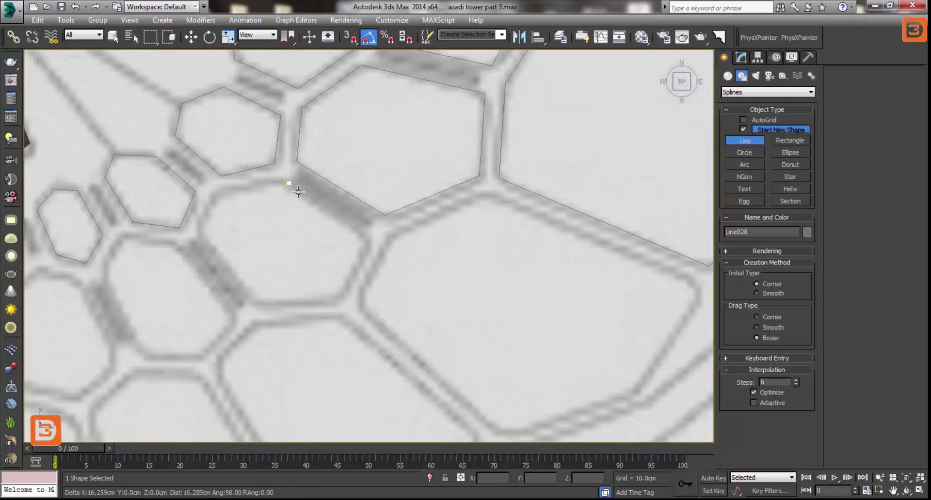
left_click(214, 193)
left_click(199, 230)
left_click(340, 298)
left_click(367, 242)
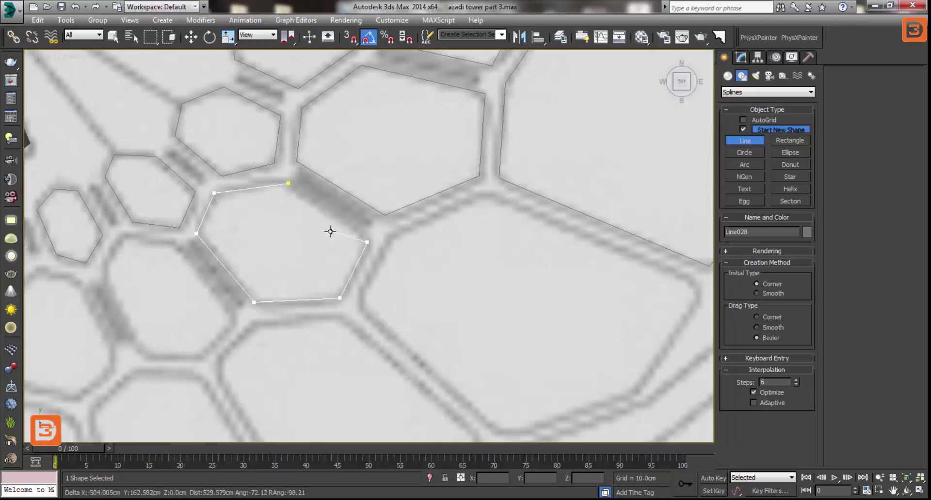
left_click(287, 183)
key("Return")
Outline the small tile and its neighbouring hexagonal tile as closed splines
left_click(182, 248)
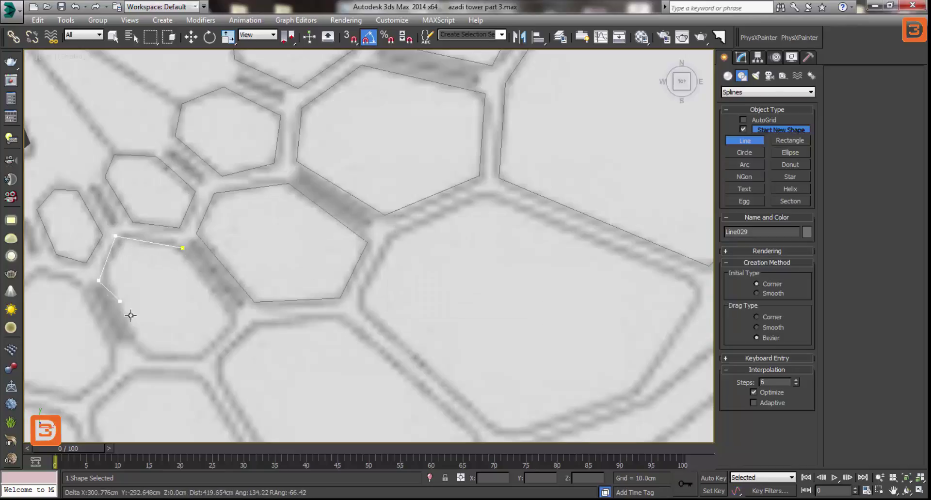
left_click(147, 361)
left_click(183, 248)
key("Return")
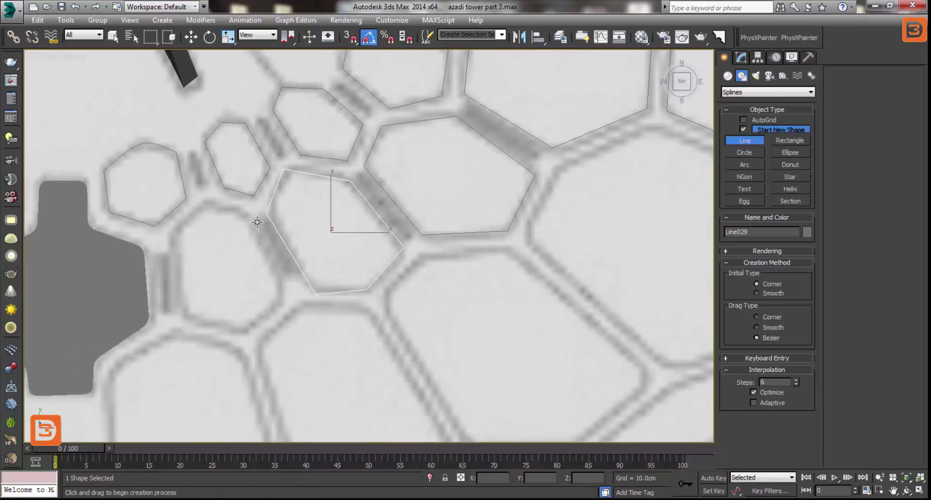
left_click(246, 212)
left_click(202, 202)
left_click(169, 242)
left_click(180, 317)
left_click(246, 212)
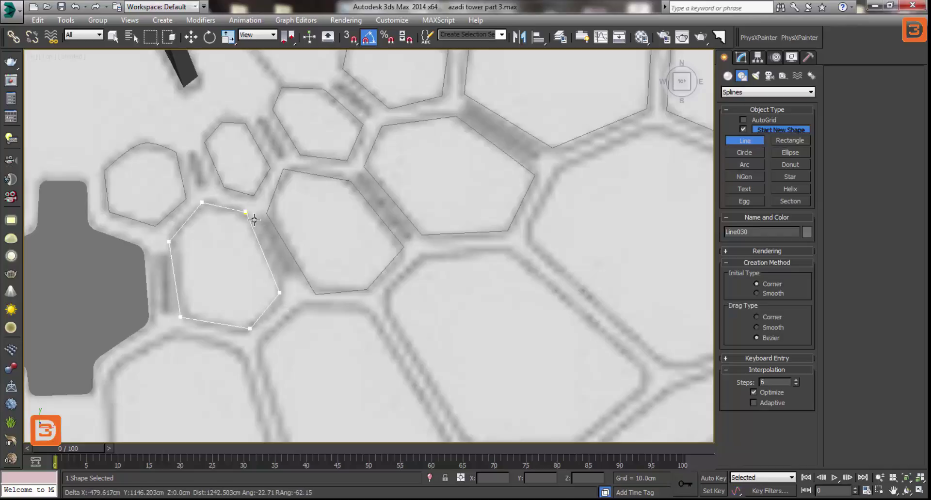
key("Return")
Trace a closed outline around the next tile
scroll(359, 210, "up", 2)
left_click(262, 190)
left_click(200, 225)
left_click(207, 357)
left_click(300, 385)
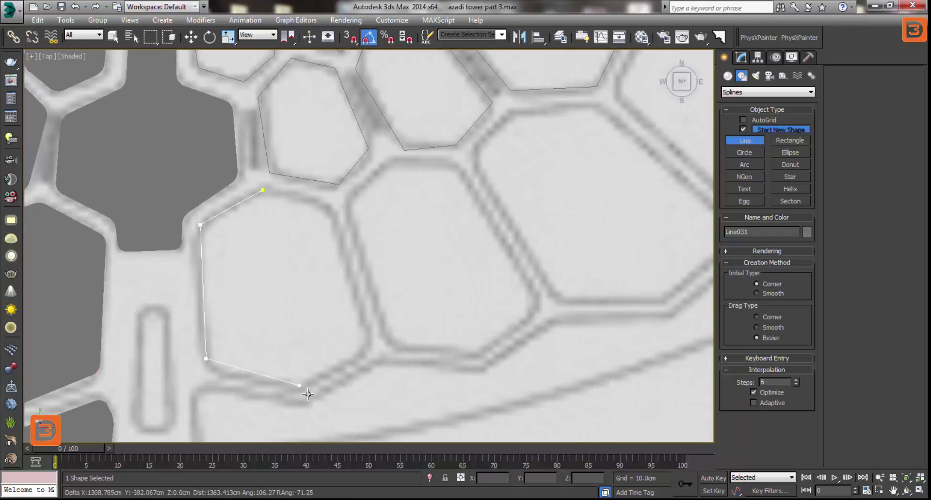
left_click(372, 343)
left_click(331, 209)
left_click(262, 190)
key("Return")
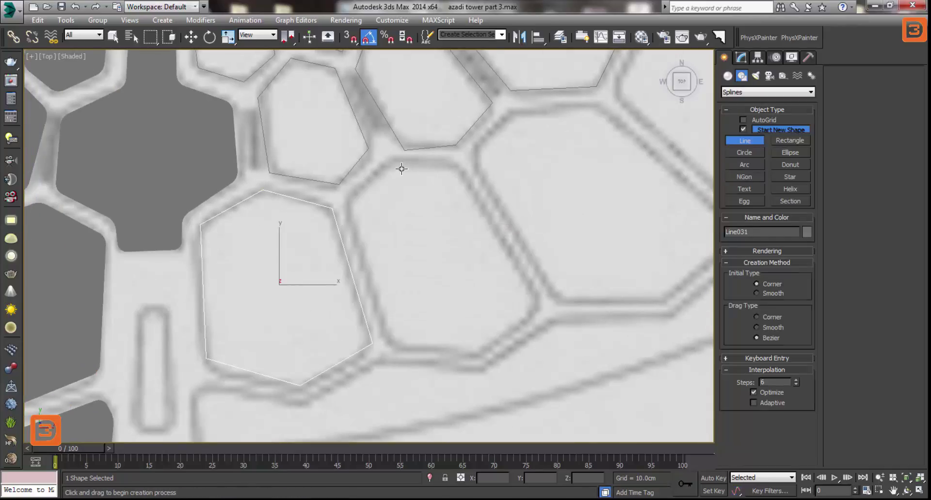
Outline the adjacent tile as a closed spline
left_click(393, 161)
left_click(347, 202)
left_click(387, 342)
left_click(479, 353)
left_click(527, 308)
left_click(539, 301)
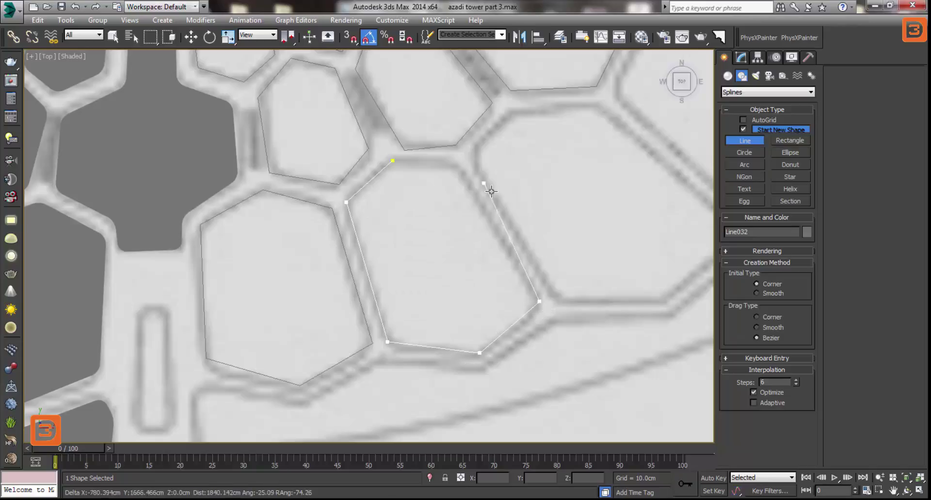
left_click(392, 161)
key("Return")
Trace a closed outline around the following tile
middle_click_drag(589, 196, 500, 245)
left_click(423, 162)
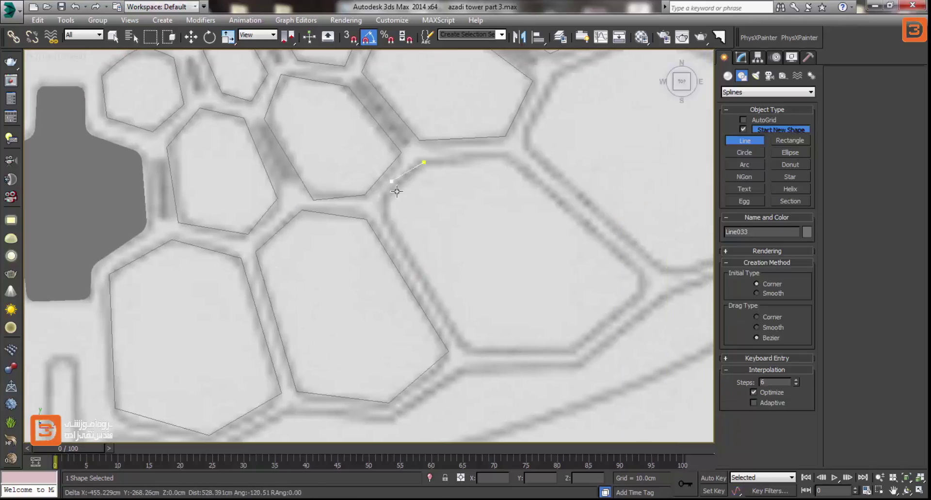
left_click(382, 205)
left_click(465, 348)
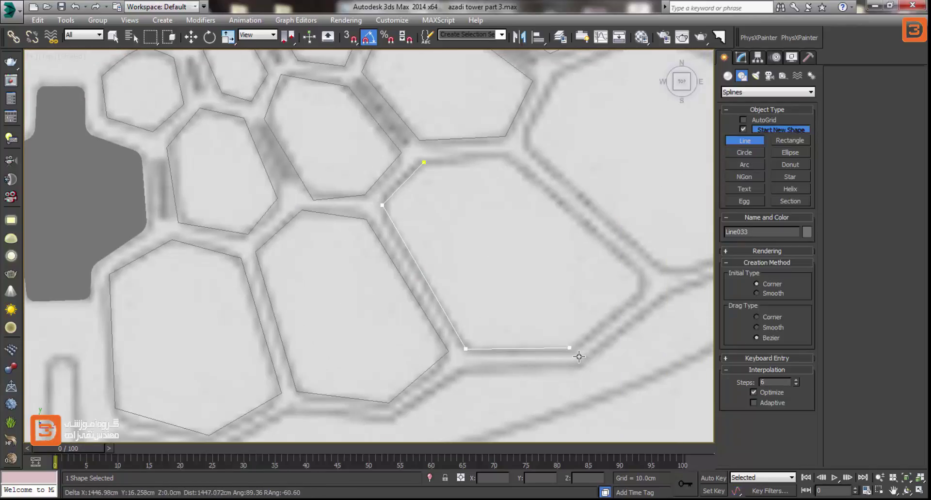
left_click(504, 155)
left_click(424, 162)
key("Return")
Outline the second large tile, closing the line at its starting corner
middle_click_drag(432, 167, 509, 228)
left_click(377, 171)
left_click(368, 188)
left_click(346, 238)
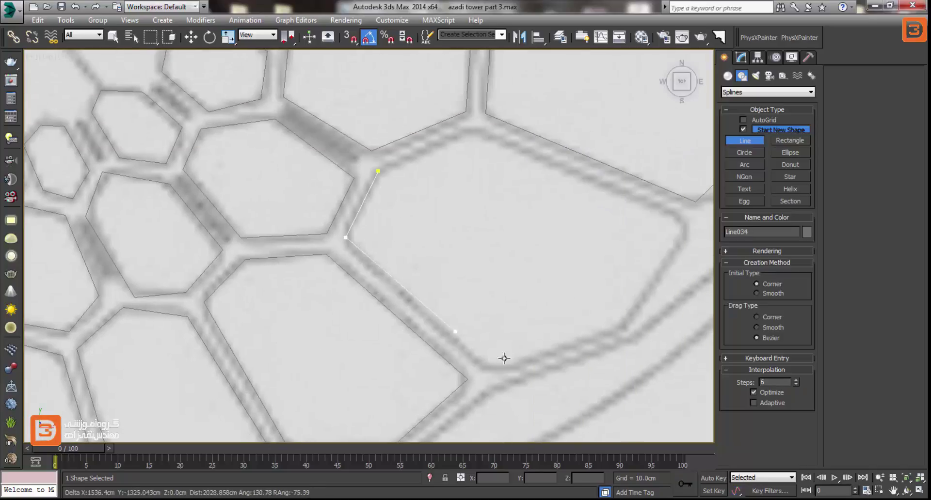
left_click(477, 363)
left_click(615, 329)
left_click(683, 224)
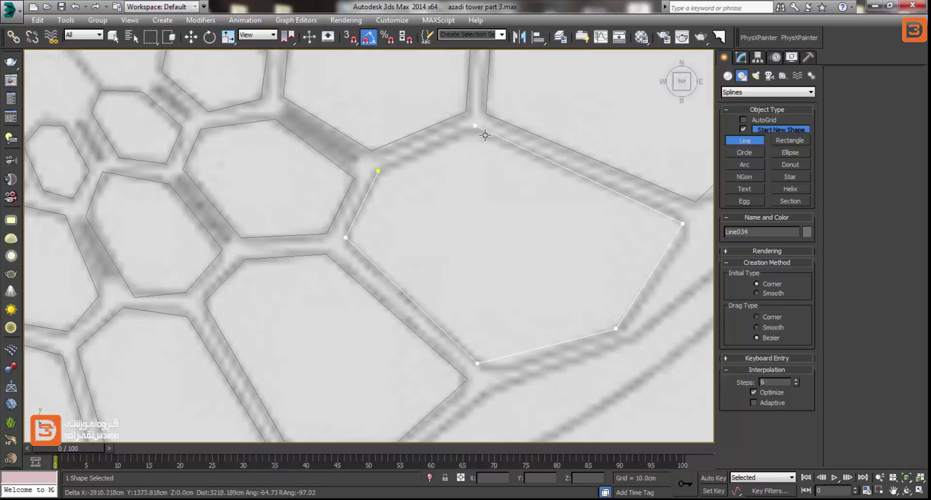
left_click(474, 131)
left_click(392, 163)
left_click(377, 171)
scroll(478, 201, "down", 5)
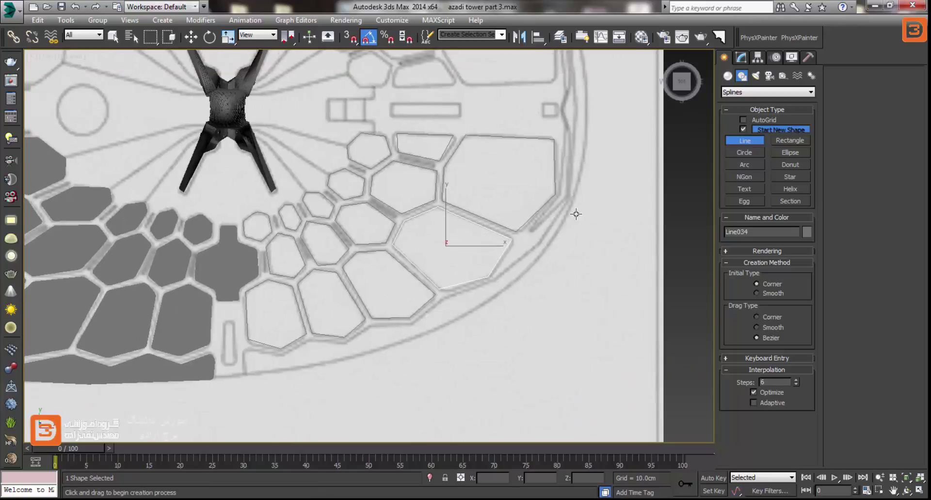
scroll(576, 210, "up", 2)
scroll(551, 210, "up", 2)
Trace the walkway outline along the outer ring and close the spline at its start vertex
scroll(337, 335, "up", 2)
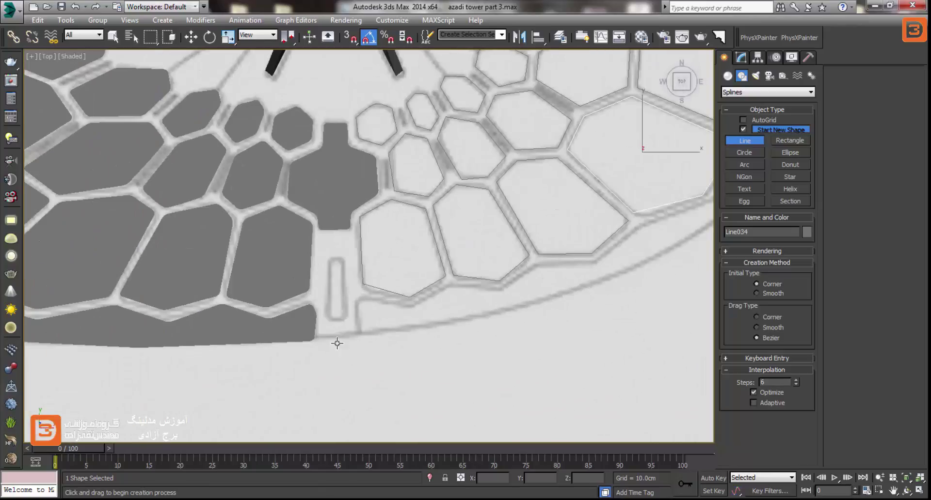
left_click(359, 334)
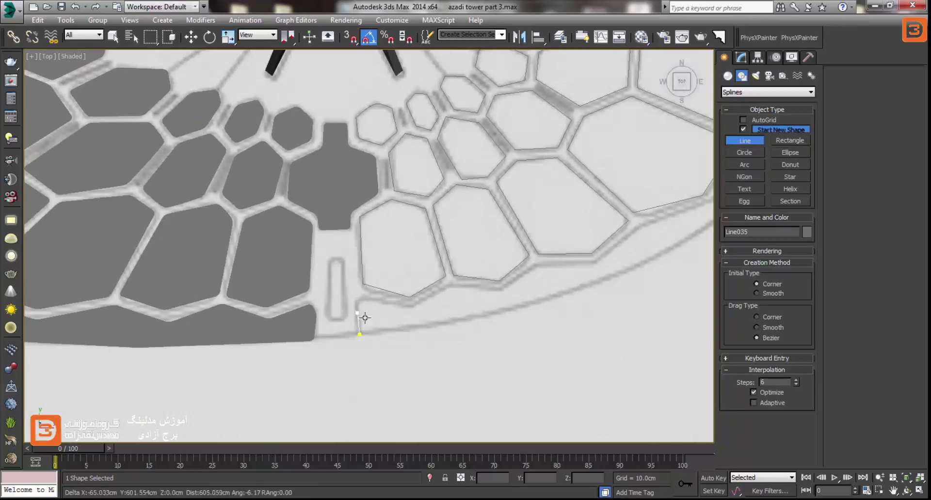
left_click(543, 273)
left_click(605, 267)
middle_click_drag(605, 266, 461, 289)
left_click(578, 212)
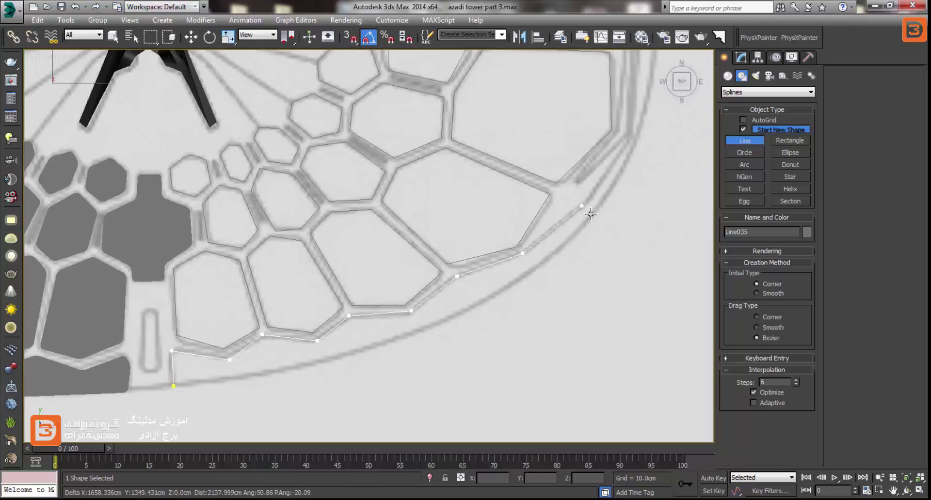
left_click(622, 144)
middle_click_drag(631, 143, 474, 307)
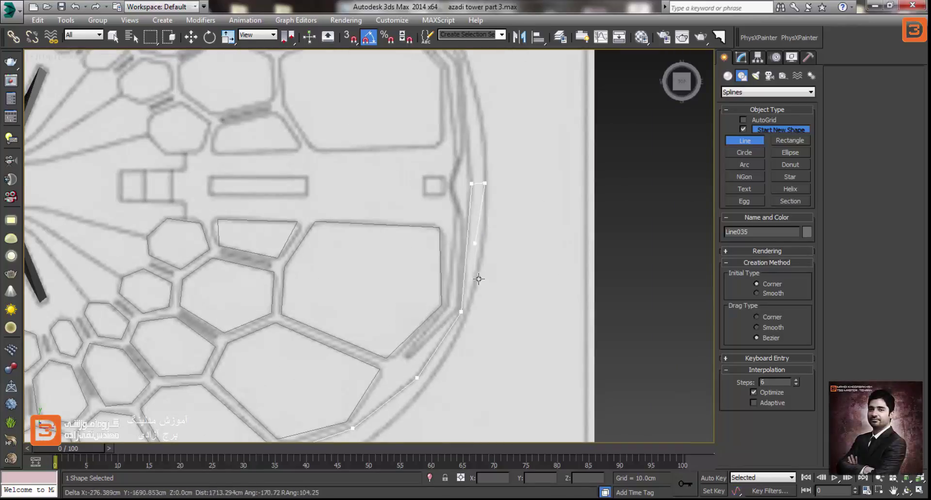
scroll(468, 326, "down", 5)
scroll(424, 370, "up", 3)
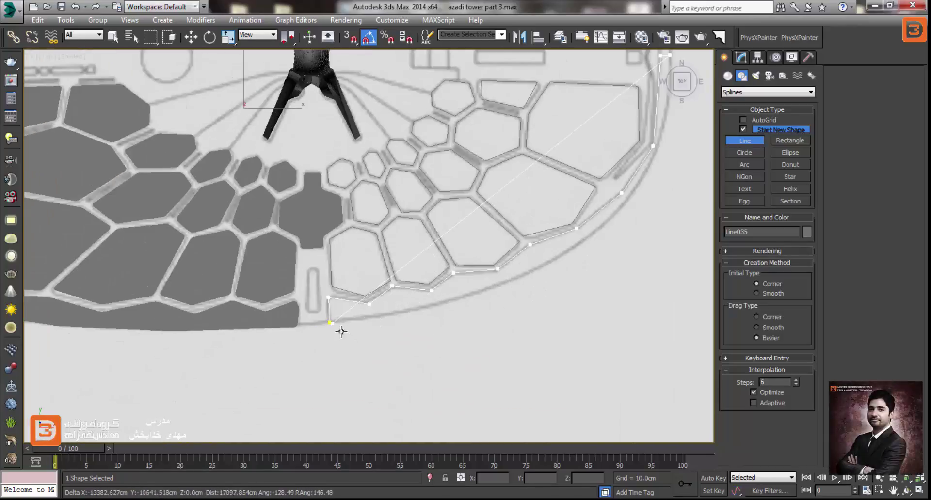
left_click(330, 323)
key("Return")
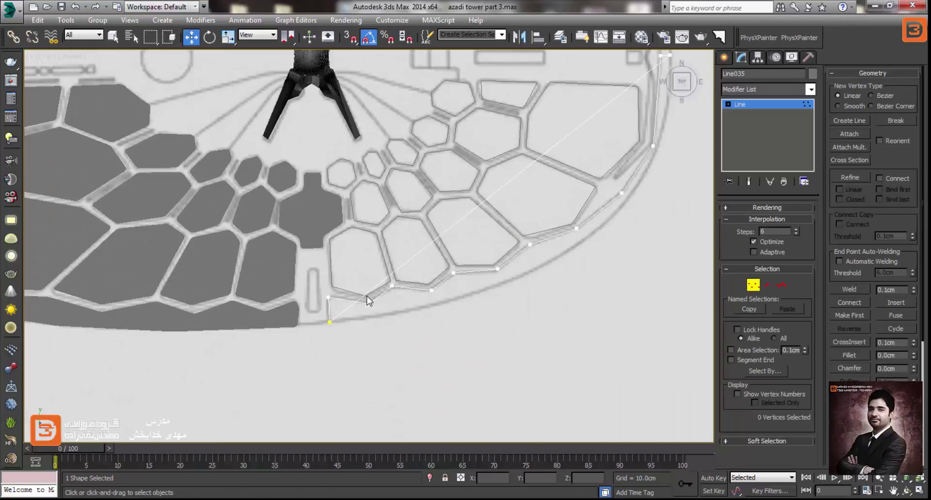
Turn the two end vertices into Bezier points and set Interpolation Steps to 15
left_click(332, 322)
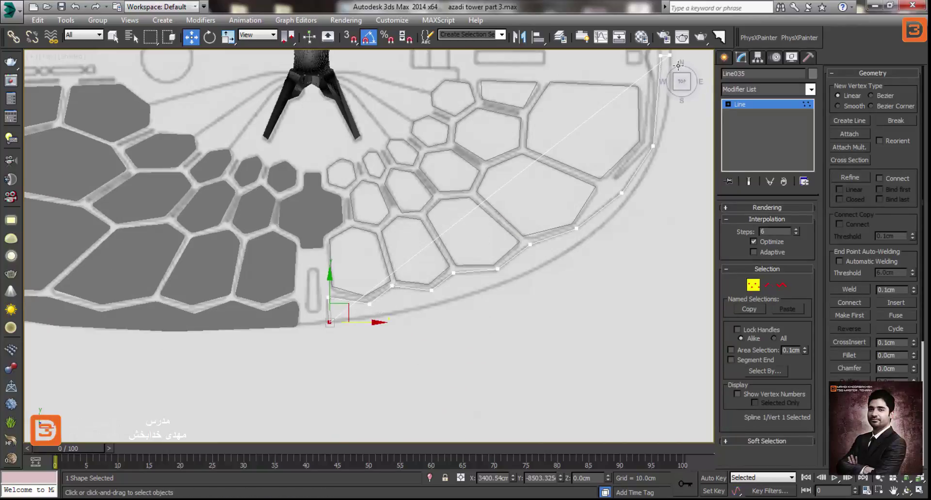
left_click(669, 54, "ctrl")
right_click(649, 135)
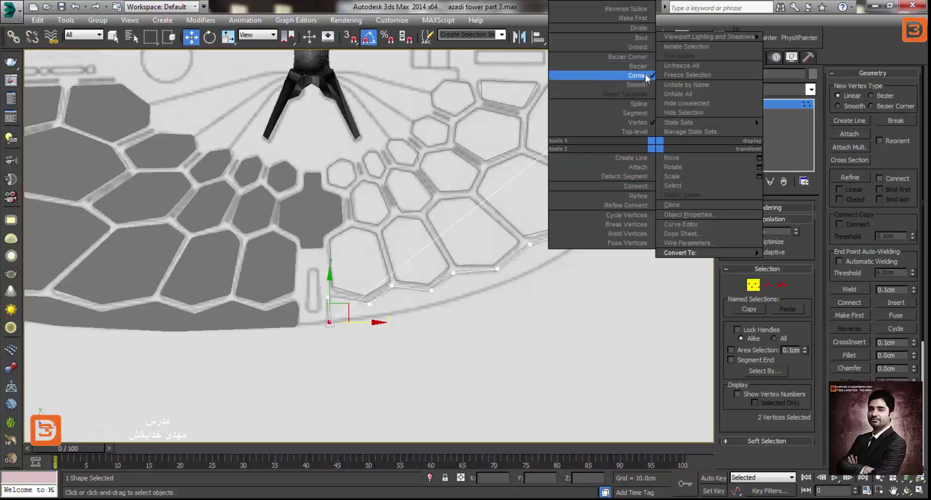
left_click(630, 57)
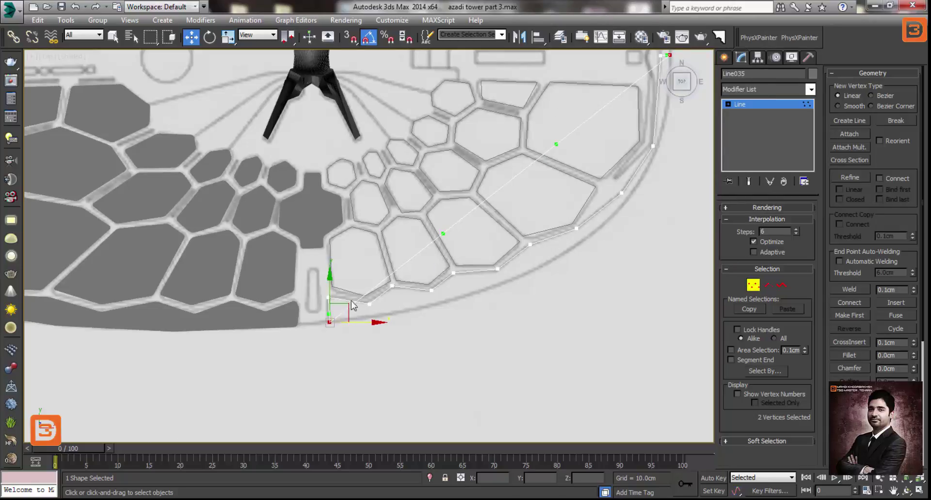
mouse_move(443, 234)
left_mouse_down()
mouse_move(502, 234)
mouse_move(459, 241)
left_mouse_up()
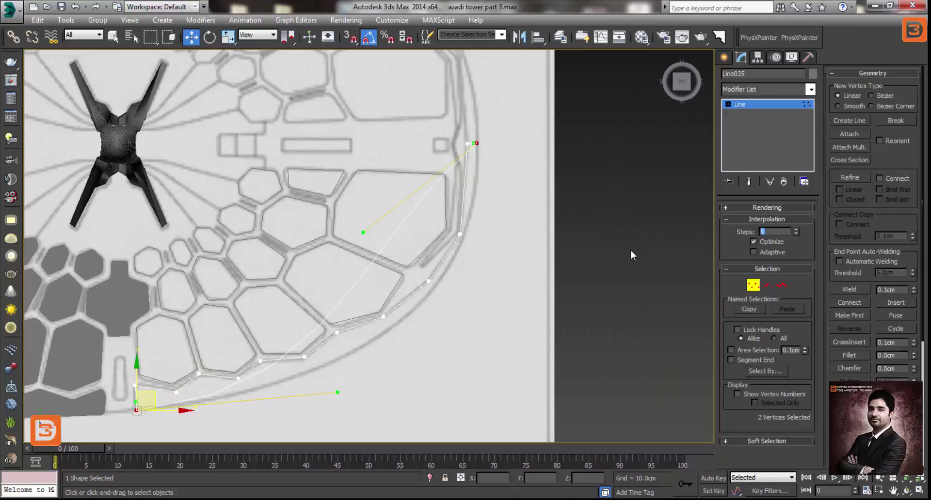
type("15")
key("Return")
Adjust the Bezier handles so the outline's ends follow the ring's curve
left_click_drag(371, 243, 482, 342)
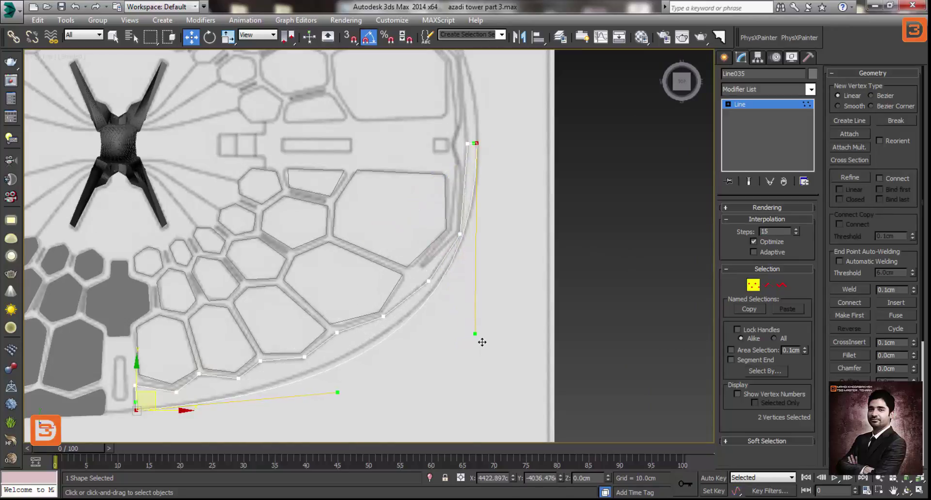
left_click(335, 393)
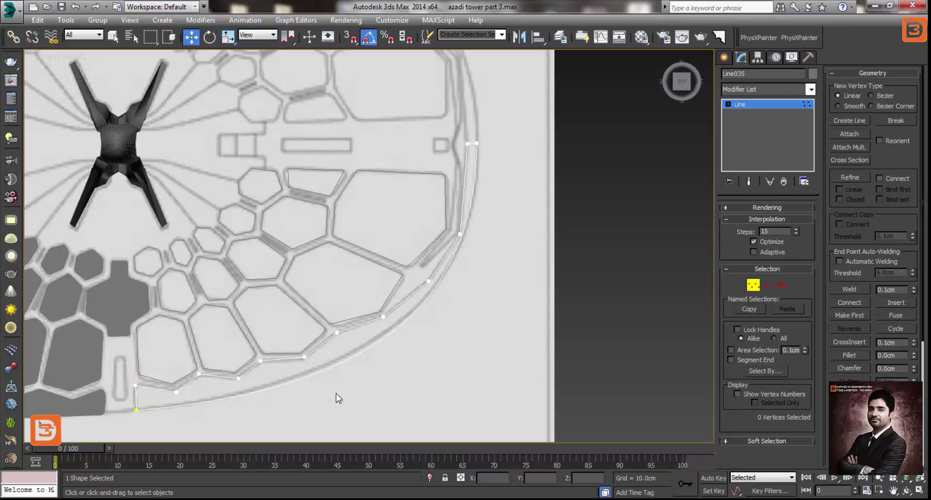
key("ctrl+z")
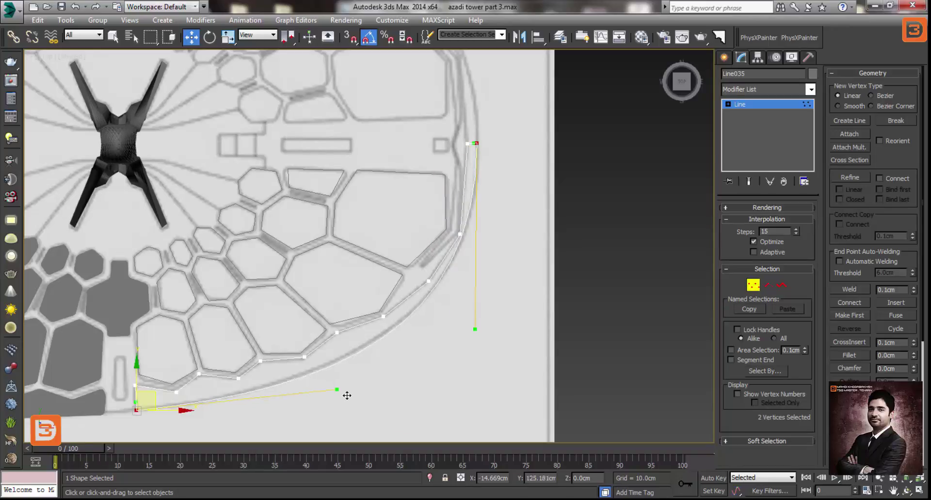
scroll(370, 315, "down", 2)
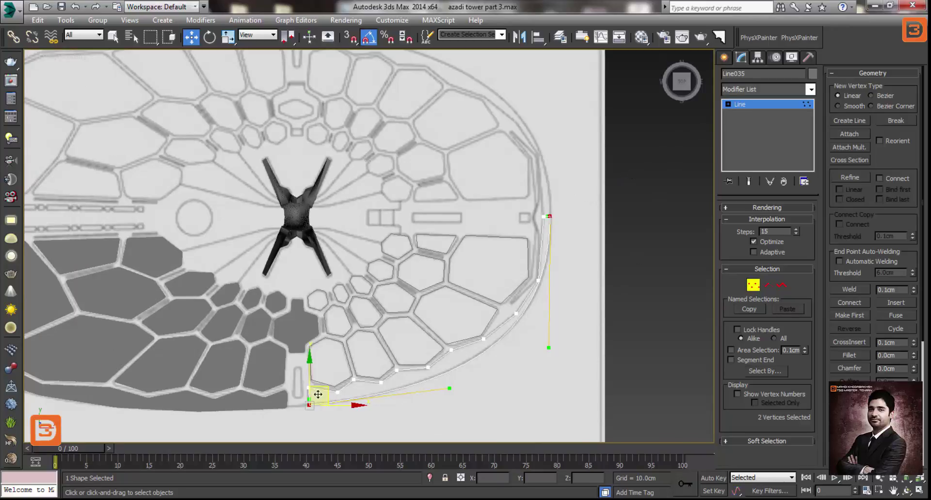
scroll(317, 394, "up", 2)
scroll(317, 394, "up", 1)
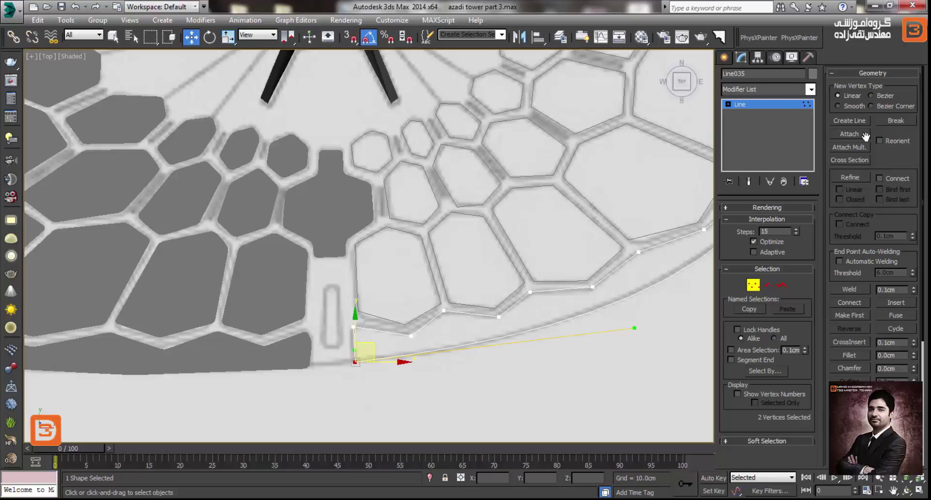
left_click(724, 58)
left_click(749, 141)
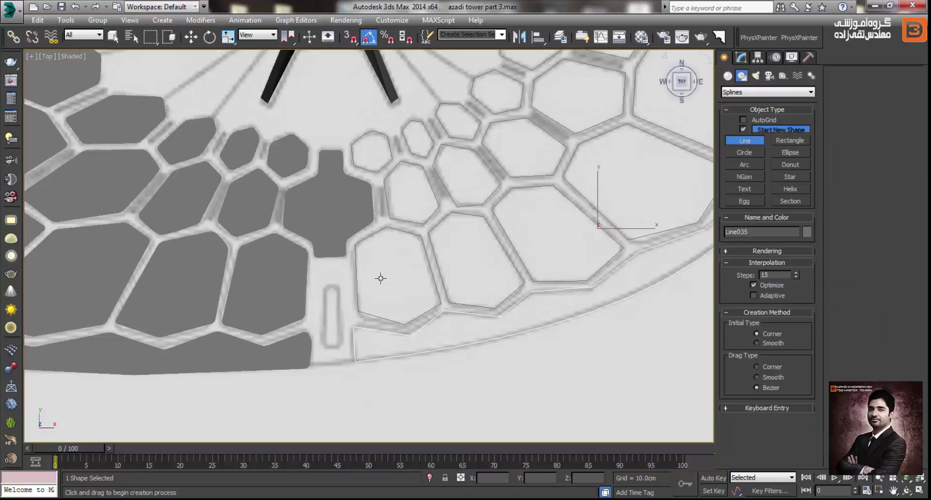
Draw a closed four-point Line outlining the small slot
left_click(333, 296)
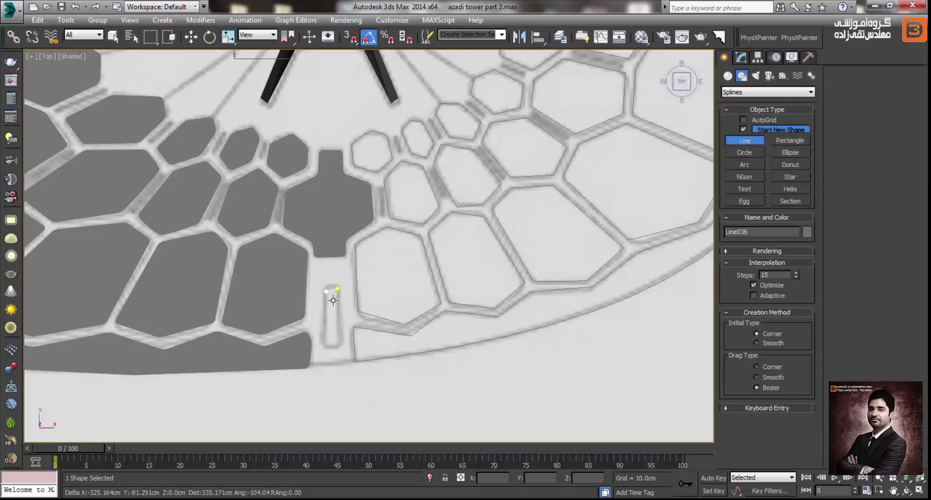
left_click(324, 345)
left_click(348, 347)
left_click(337, 289)
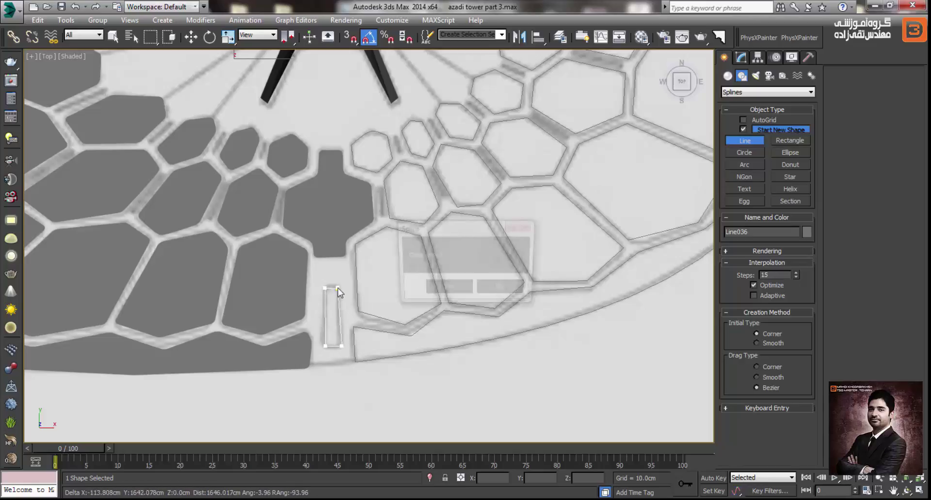
left_click(447, 290)
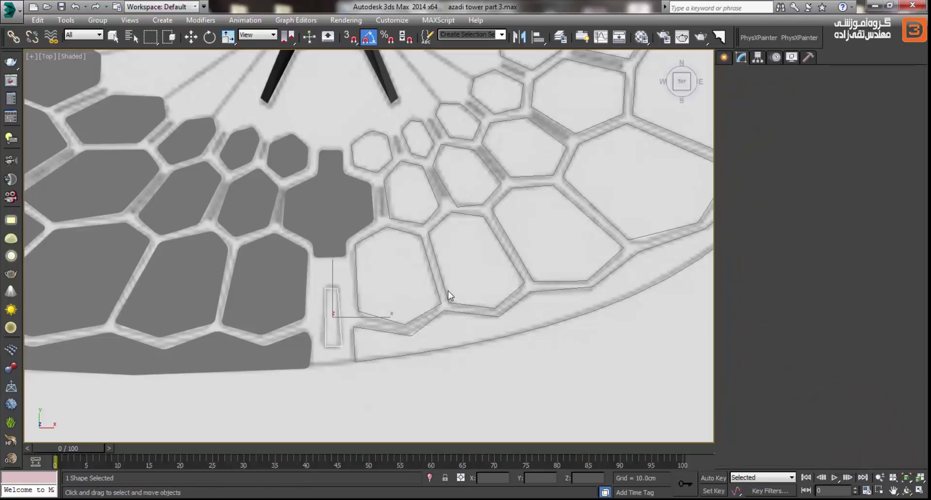
key("1")
key("ctrl+a")
key("w")
left_click(849, 356)
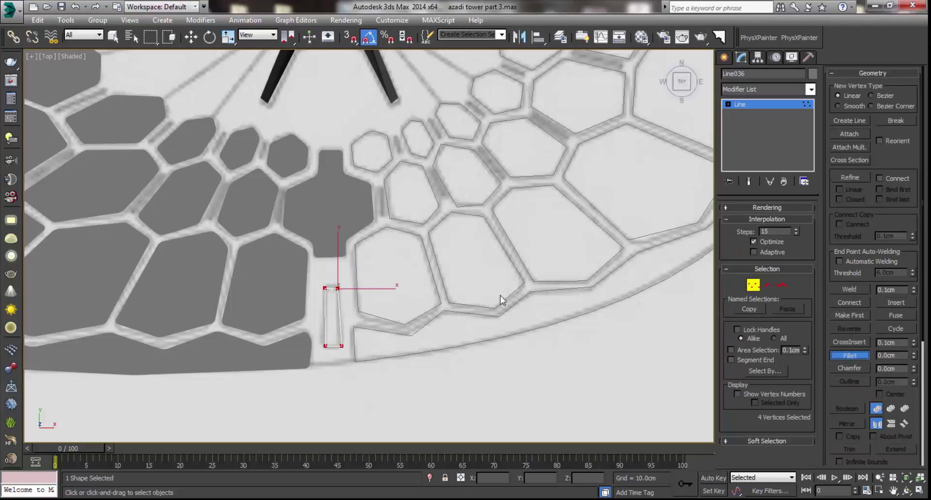
middle_click_drag(475, 223, 461, 236)
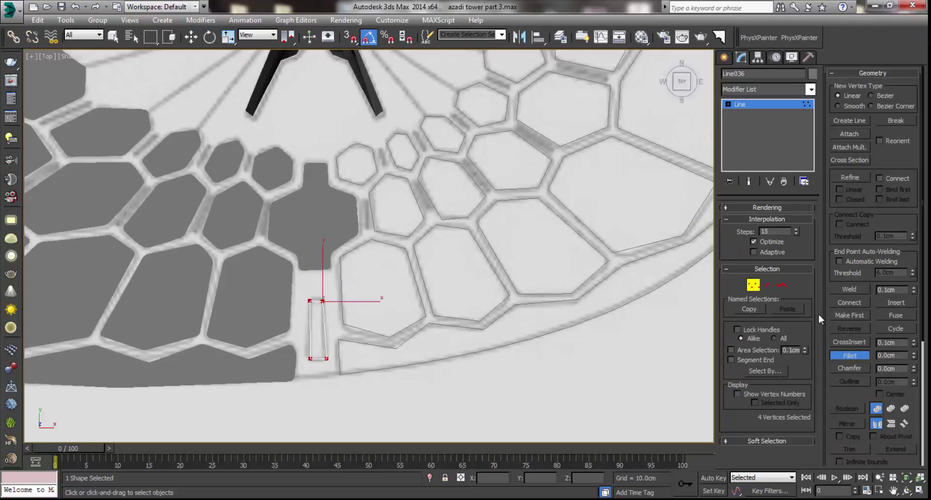
left_click(853, 357)
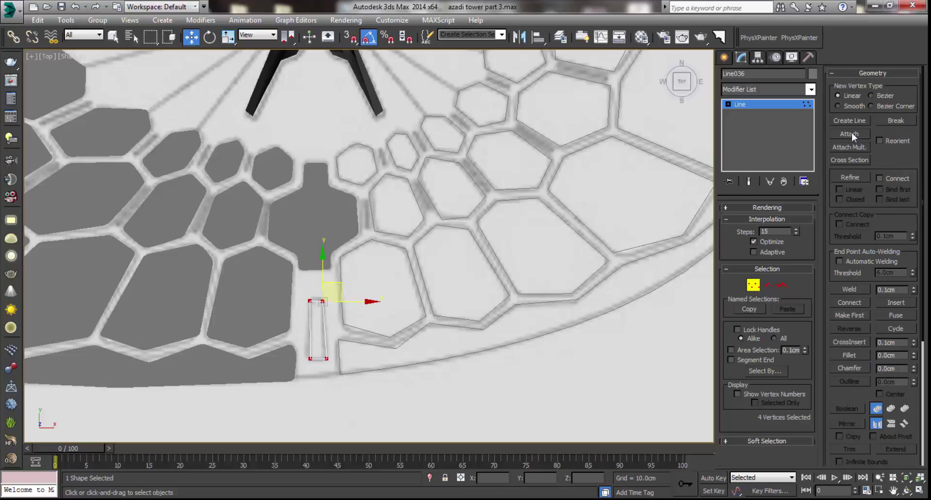
Attach Line020–Line035 to the slot shape and fillet all its corner vertices
left_click(856, 148)
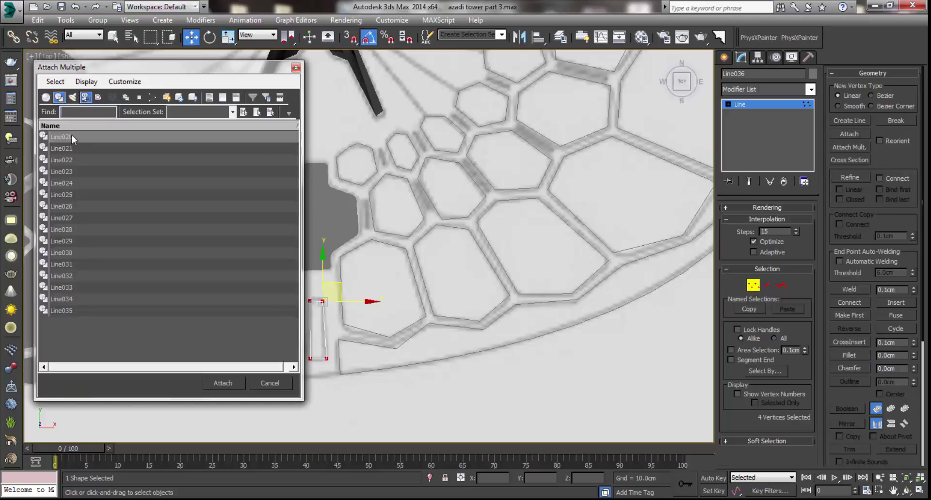
left_click(68, 313, "shift")
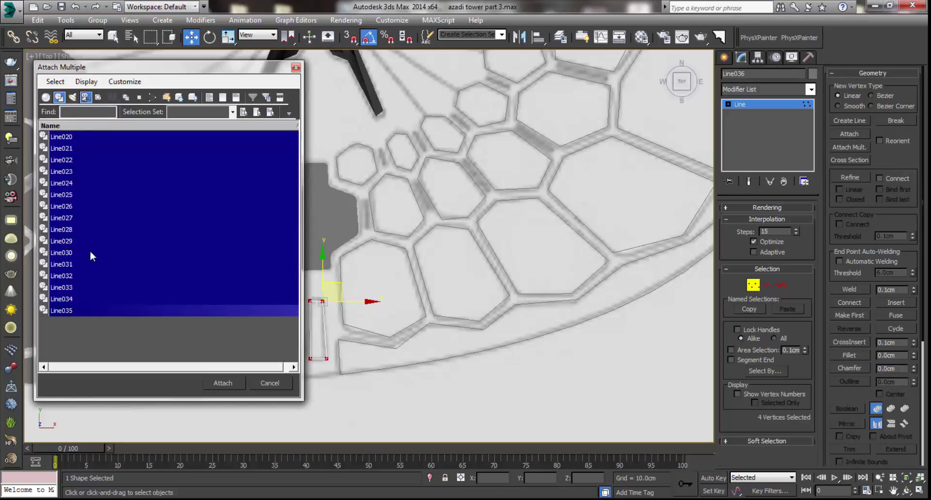
left_click(223, 383)
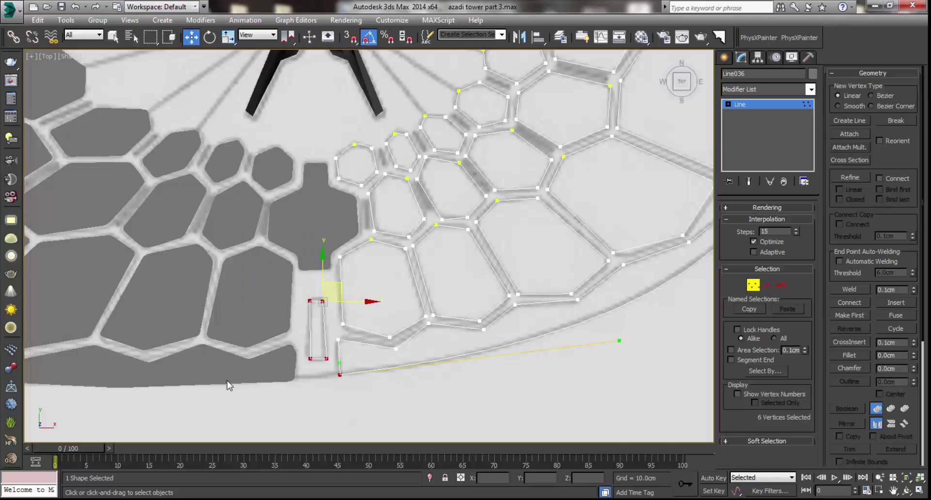
key("1")
key("1")
left_click(848, 356)
left_click_drag(555, 173, 559, 171)
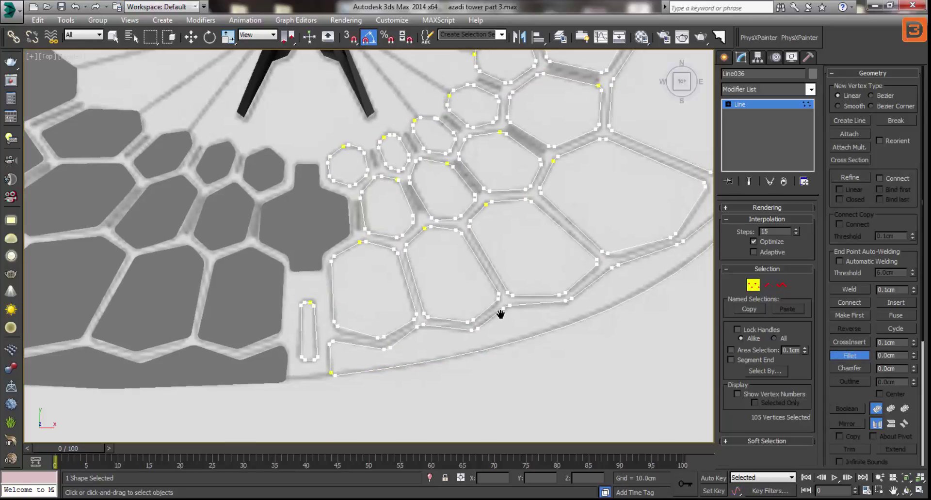
middle_click_drag(499, 311, 427, 332)
Convert the merged outlines to an Editable Poly and select the tile polygons
left_click(753, 286)
key("w")
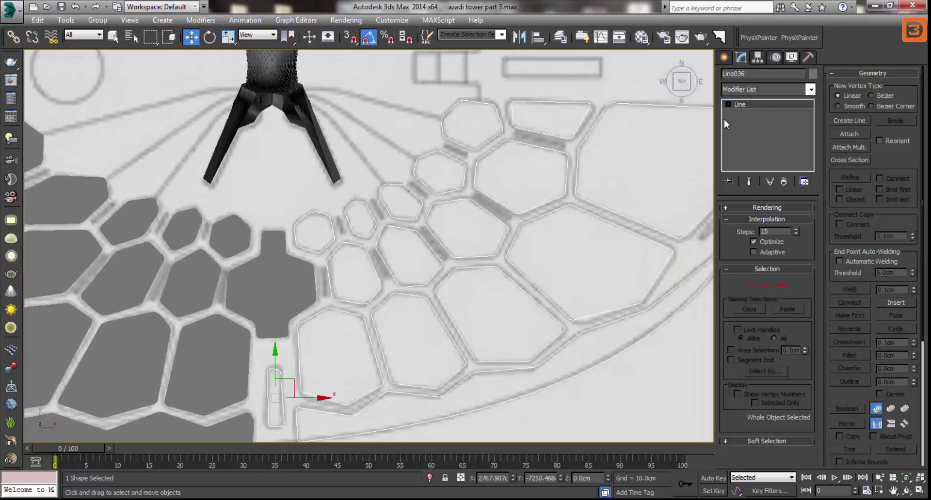
right_click(415, 225)
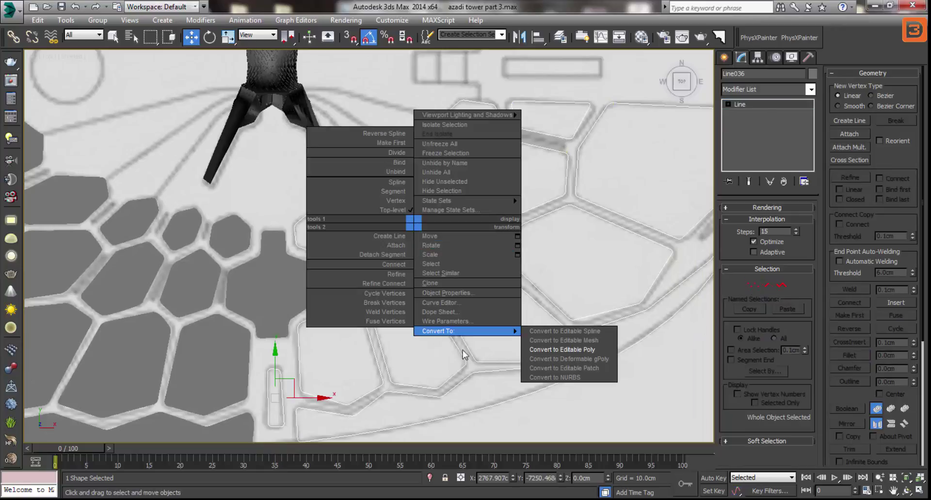
left_click(580, 349)
left_click(779, 220)
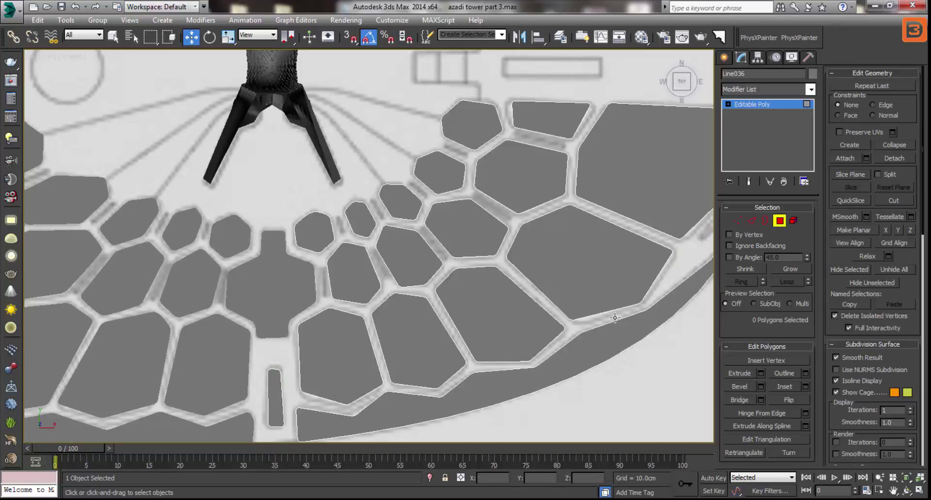
left_click_drag(291, 88, 572, 339)
middle_click_drag(536, 339, 666, 330, "alt")
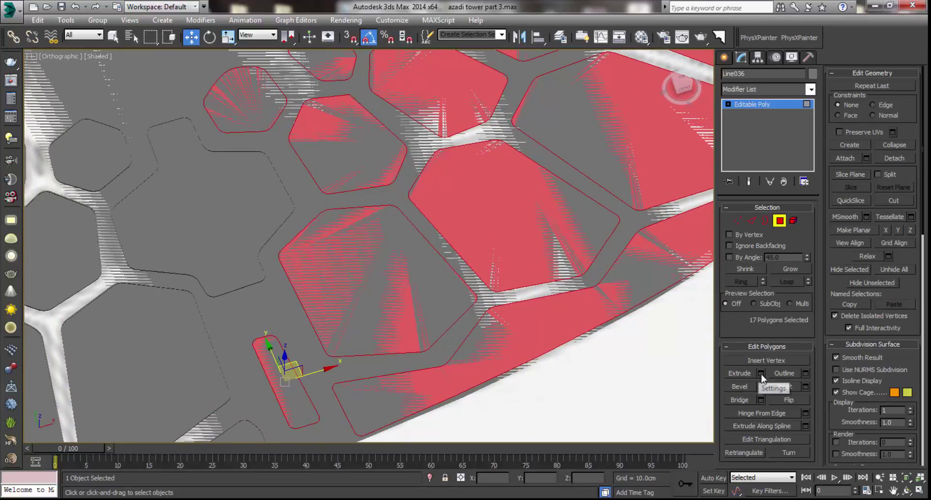
Extrude the selected tile polygons by 15 cm
left_click(760, 373)
left_click(392, 269)
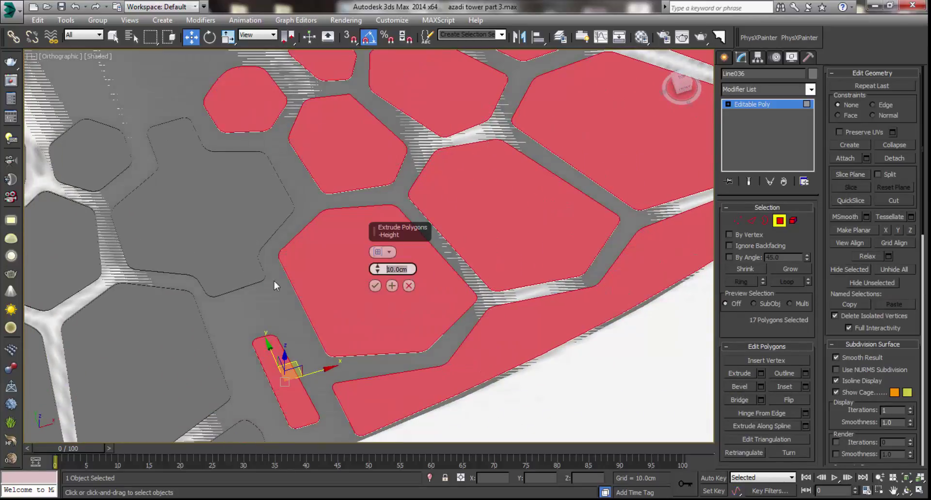
type("15")
key("Return")
left_click(376, 286)
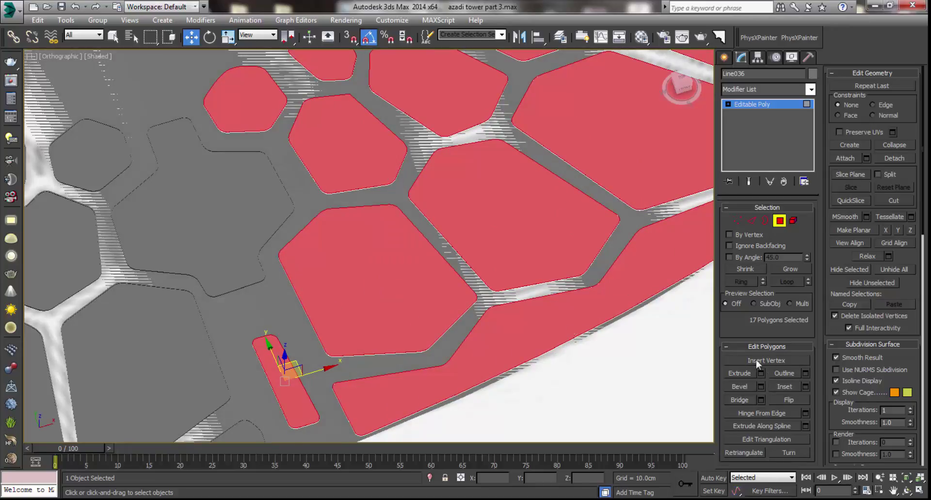
Inset the tiles by 15 cm, then extrude them -10 cm to recess them
left_click(806, 387)
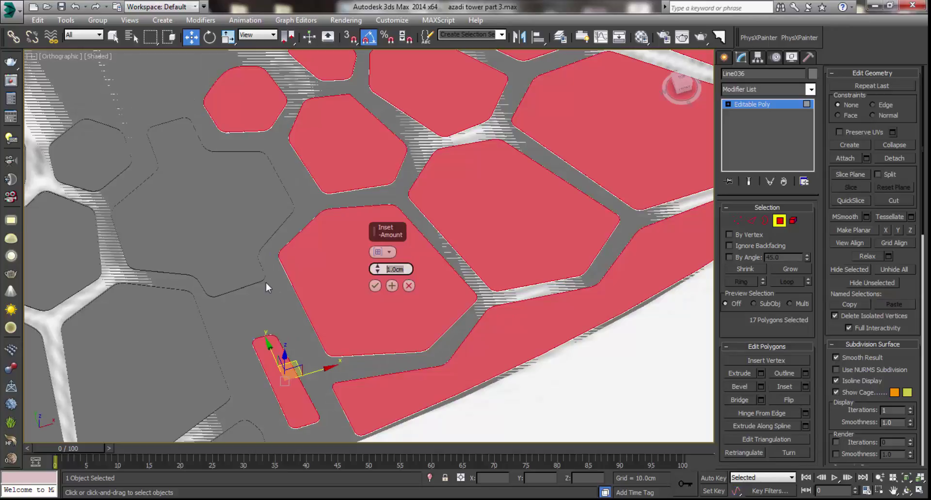
type("15")
key("Return")
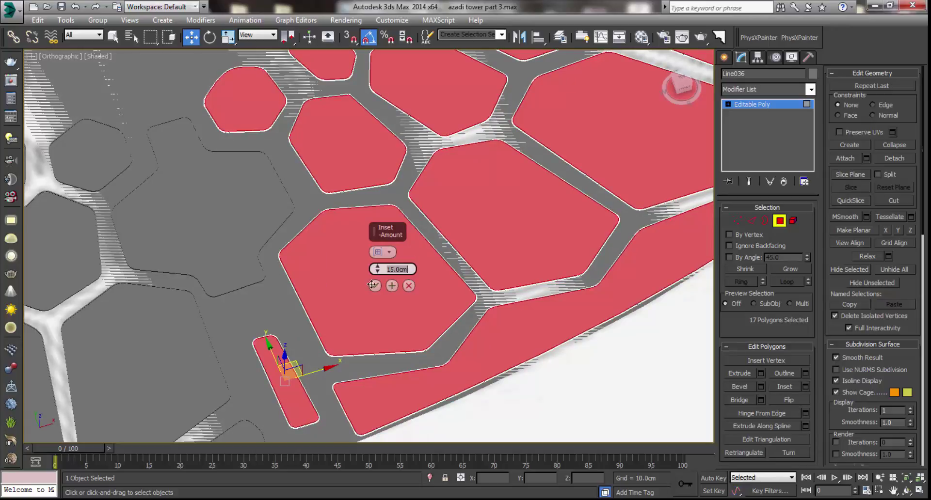
left_click(372, 285)
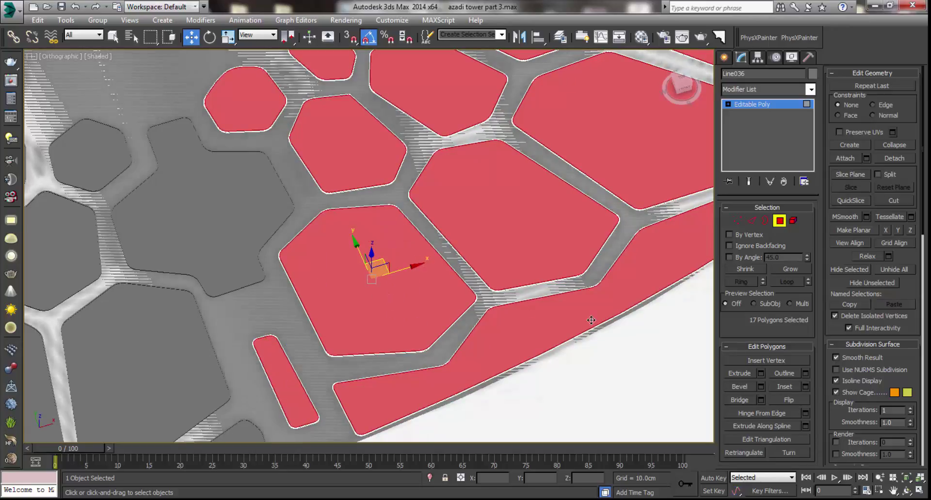
left_click(761, 373)
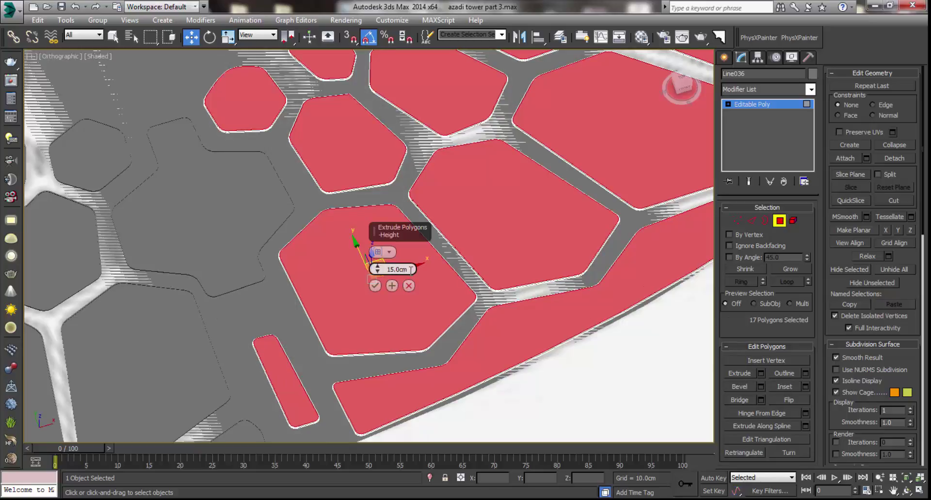
type("-")
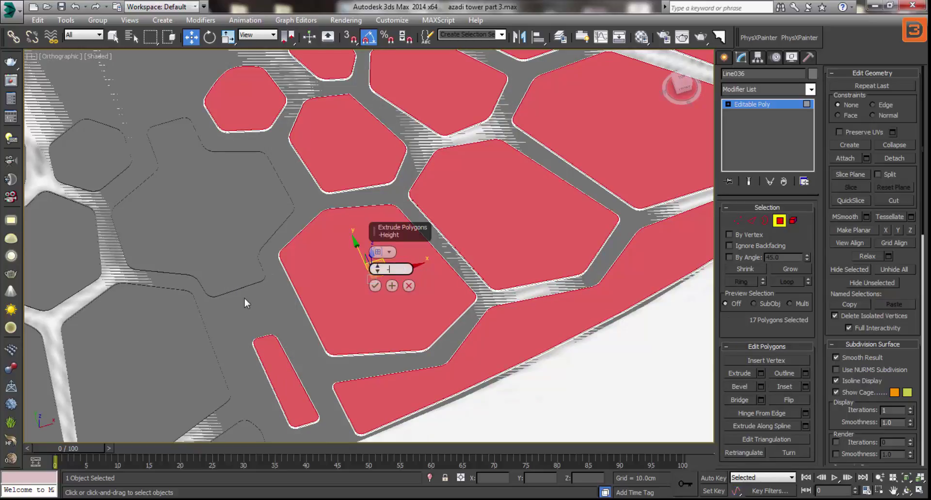
type("10")
left_click(374, 287)
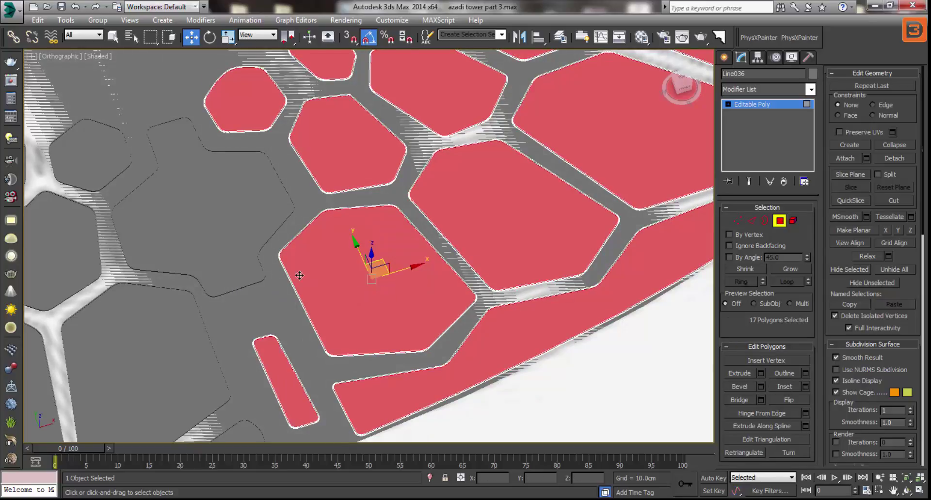
middle_click_drag(335, 281, 337, 236)
scroll(307, 183, "up", 4)
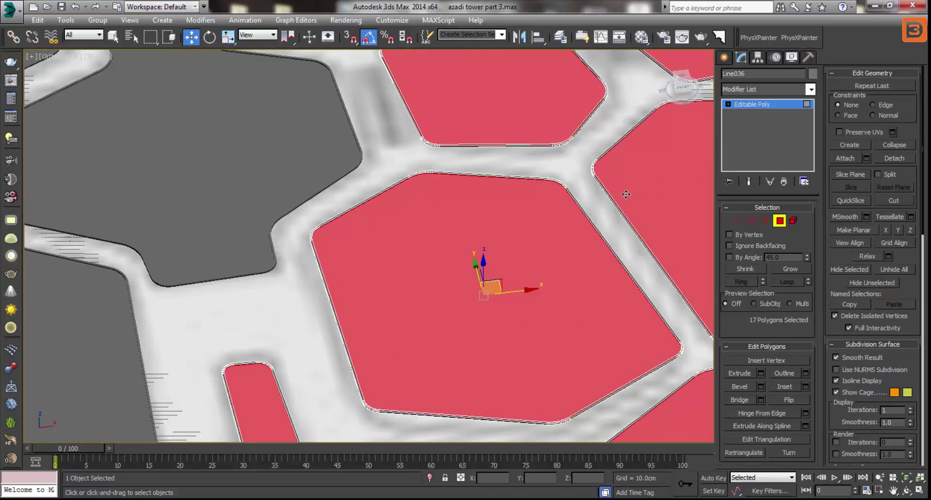
Attach the neighbouring grey tile object on the left to Line036
left_click(845, 159)
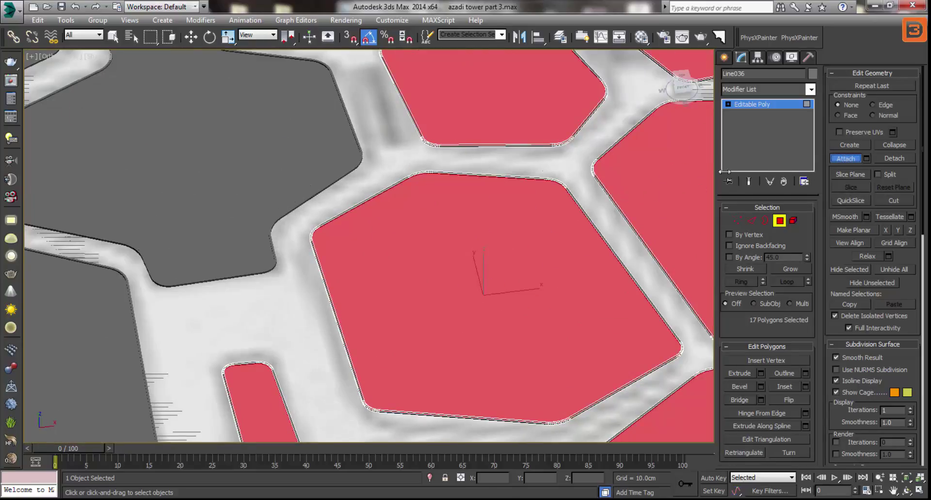
left_click(281, 162)
scroll(332, 240, "down", 5)
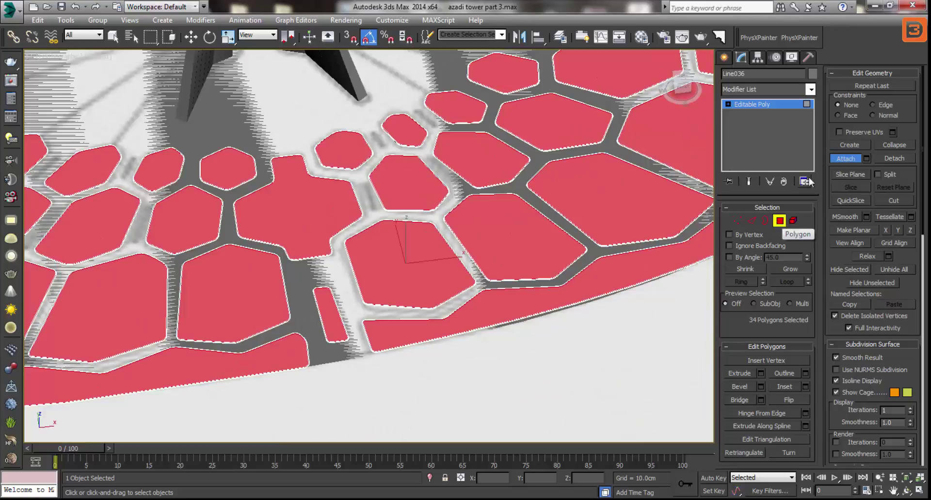
key("w")
mouse_move(412, 228)
middle_mouse_down("alt")
mouse_move(418, 251)
mouse_move(436, 233)
middle_mouse_up("alt")
scroll(418, 251, "down", 5)
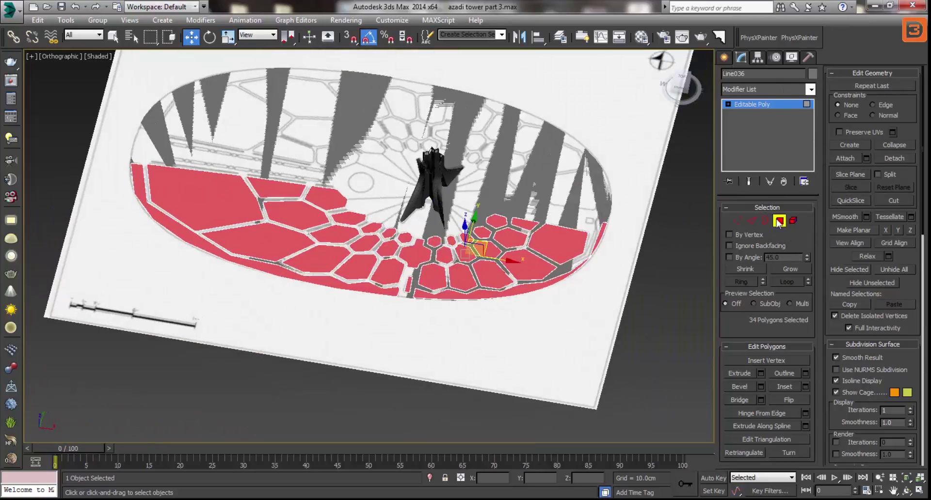
Add a Symmetry modifier to the paving with Mirror Axis Y and Flip checked
left_click(766, 104)
left_click(810, 89)
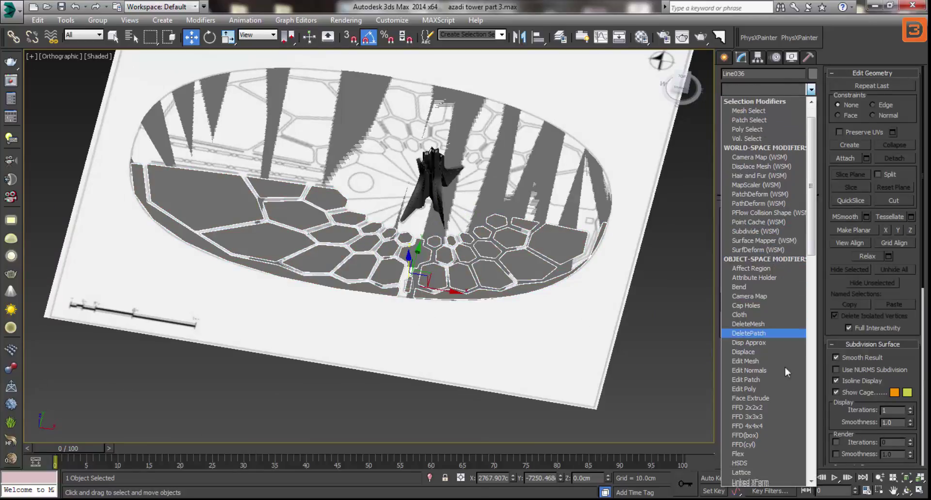
scroll(776, 291, "down", 5)
scroll(812, 249, "down", 10)
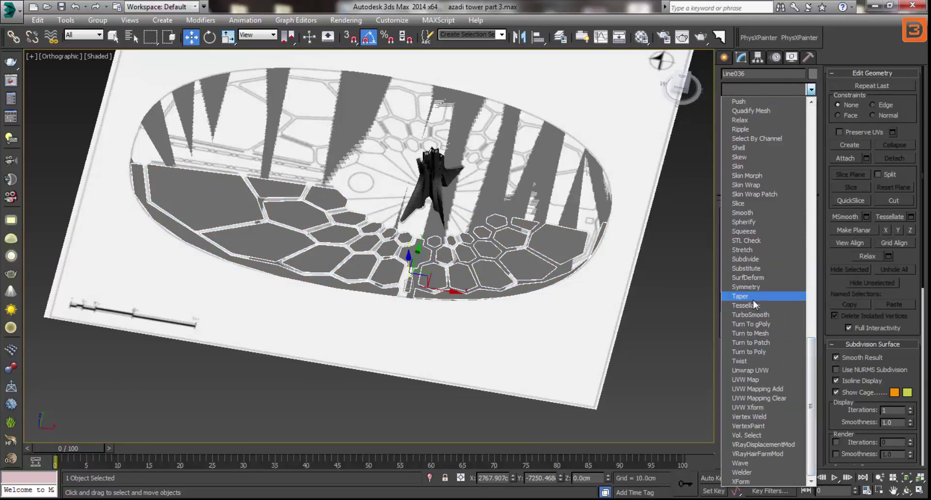
left_click(745, 287)
middle_click_drag(437, 243, 487, 259, "alt")
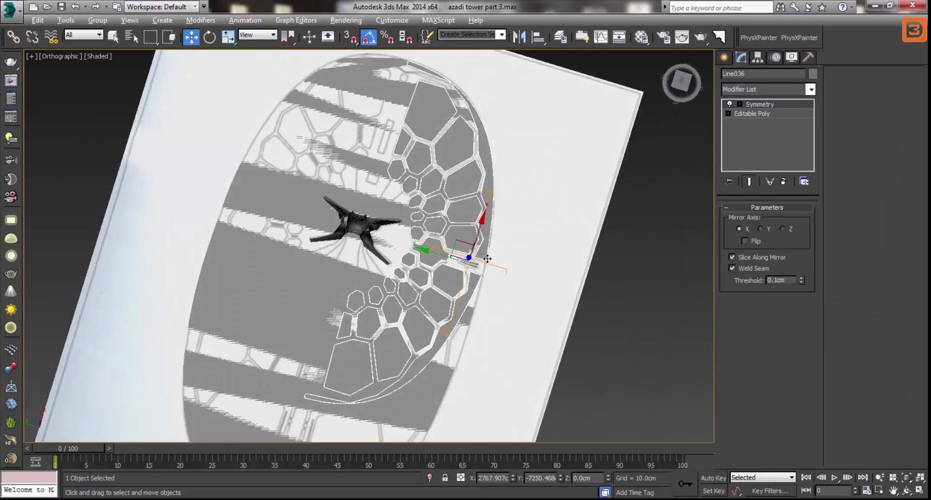
left_click(760, 229)
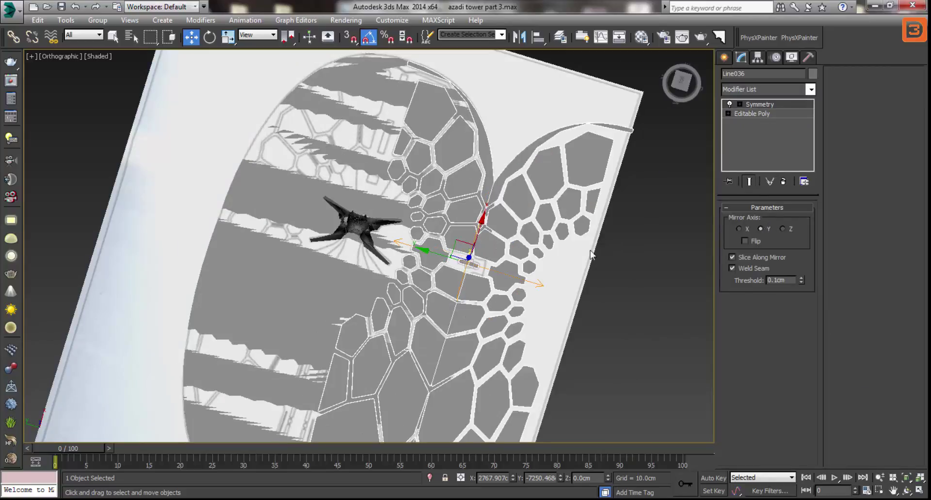
left_click(745, 240)
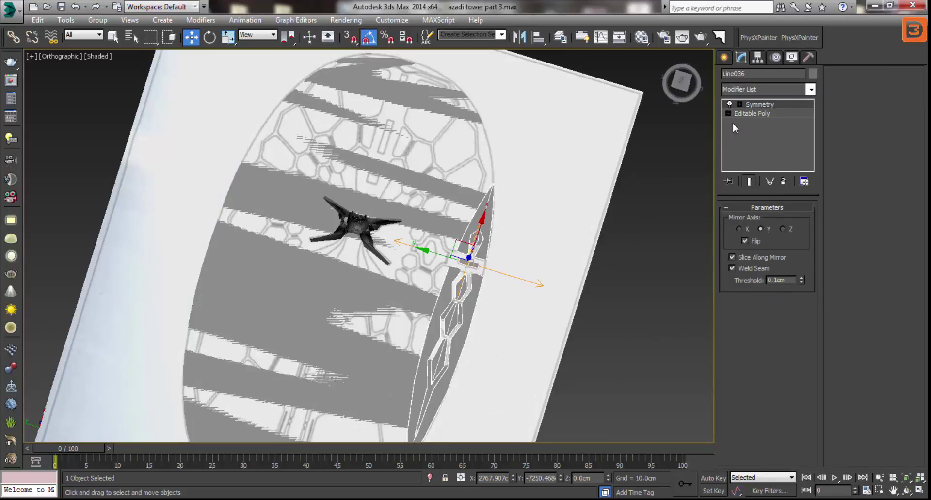
Move the Symmetry mirror plane to the centre of the plaza
left_click(738, 105)
left_click(757, 113)
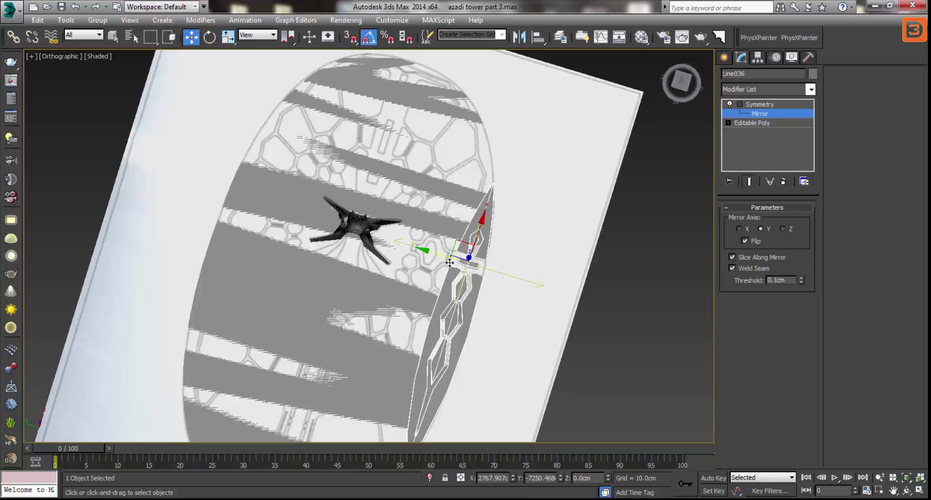
mouse_move(469, 257)
left_mouse_down()
mouse_move(296, 235)
mouse_move(321, 241)
left_mouse_up()
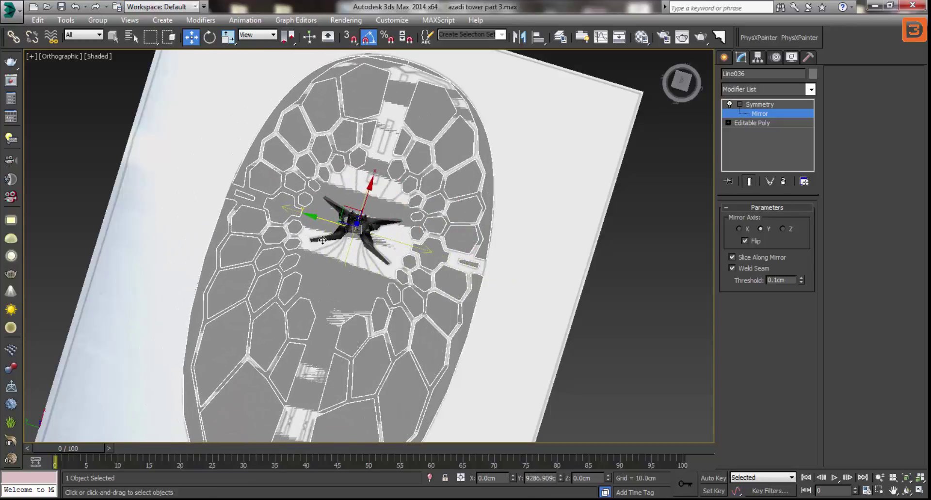
left_click_drag(321, 241, 315, 247)
mouse_move(315, 248)
middle_mouse_down("alt")
mouse_move(273, 270)
mouse_move(357, 262)
mouse_move(322, 272)
middle_mouse_up("alt")
scroll(298, 251, "up", 3)
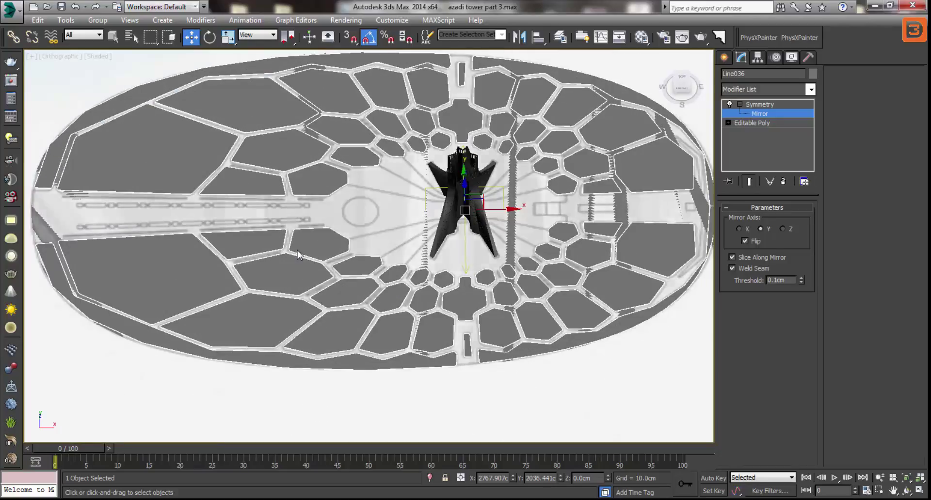
Orbit and zoom around the mirrored hexagon paving and the tower to check the result
middle_click_drag(205, 321, 217, 303, "alt")
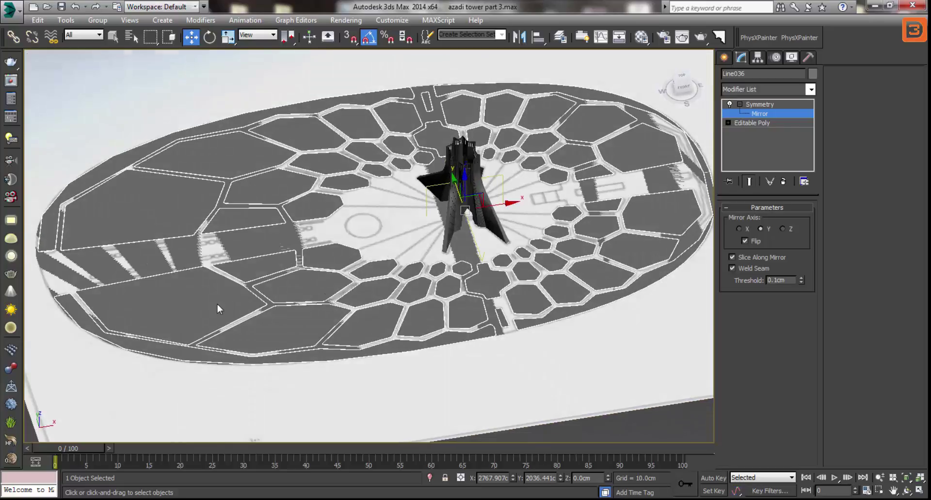
scroll(217, 304, "up", 5)
scroll(217, 304, "down", 5)
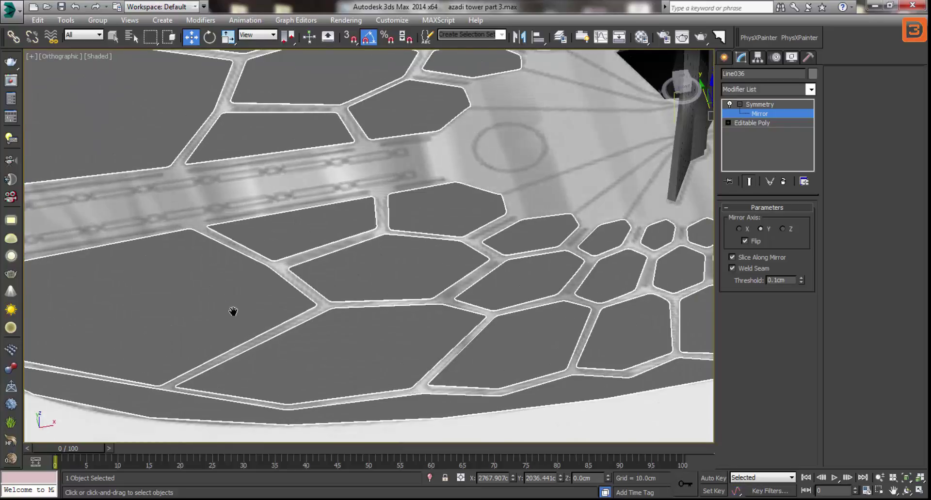
scroll(332, 328, "up", 3)
mouse_move(333, 328)
middle_mouse_down()
mouse_move(463, 369)
mouse_move(343, 375)
mouse_move(403, 320)
middle_mouse_up()
scroll(463, 369, "down", 2)
scroll(406, 311, "up", 2)
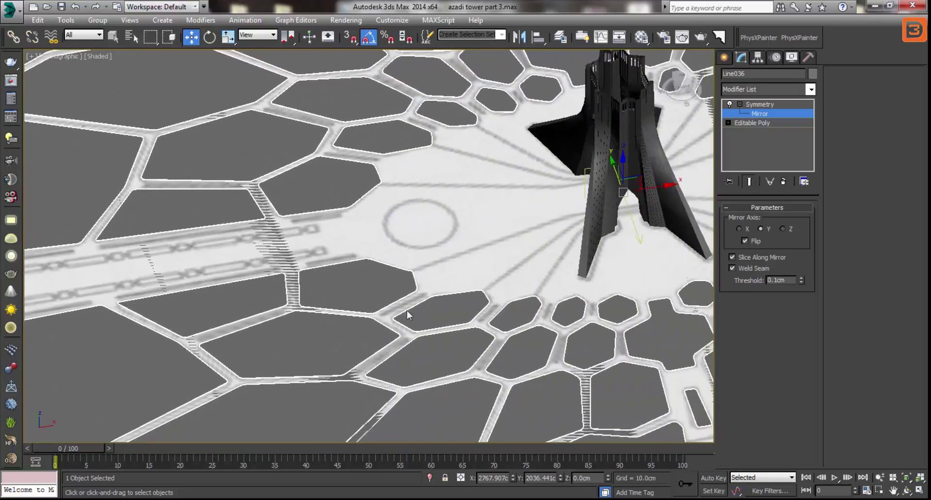
left_click(780, 117)
scroll(409, 234, "down", 3)
middle_click_drag(409, 234, 414, 267, "alt")
scroll(414, 267, "up", 2)
middle_click_drag(413, 233, 393, 215, "alt")
scroll(393, 215, "up", 1)
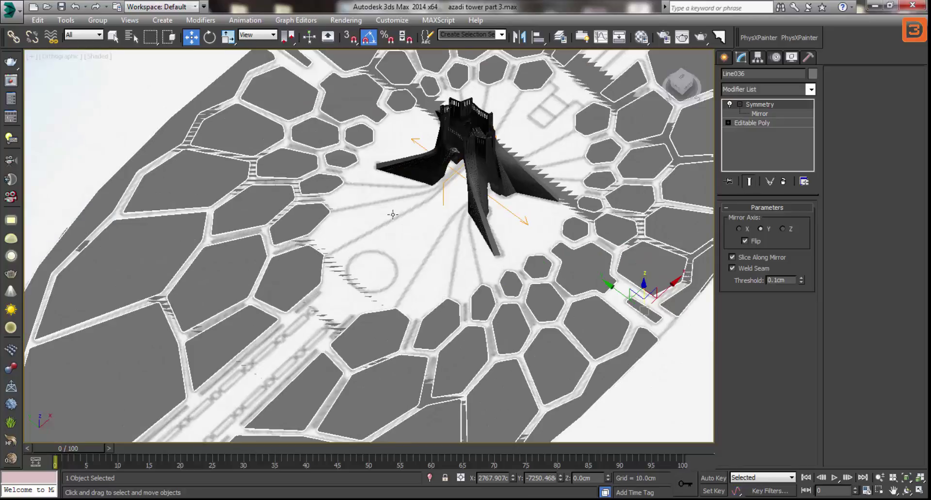
middle_click_drag(422, 258, 387, 328, "alt")
scroll(387, 328, "up", 2)
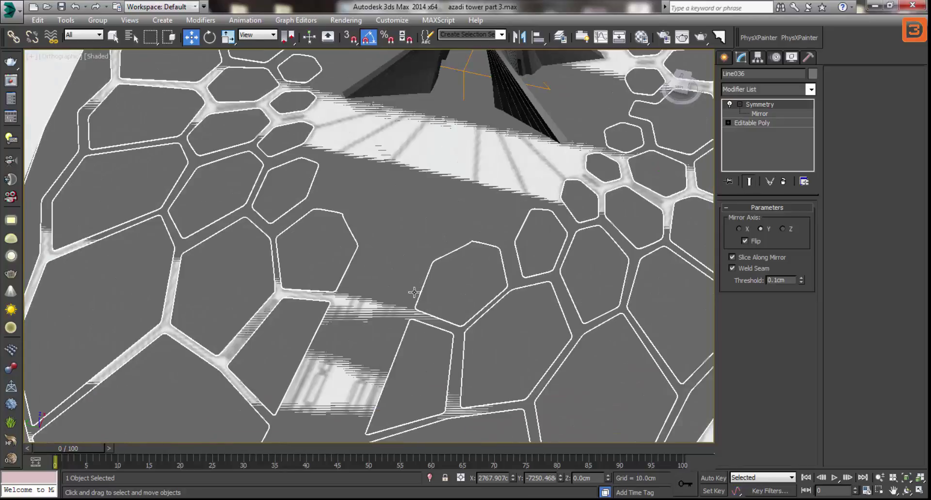
scroll(394, 300, "up", 2)
scroll(394, 300, "down", 4)
mouse_move(403, 289)
middle_mouse_down("alt")
mouse_move(434, 257)
mouse_move(406, 302)
middle_mouse_up("alt")
scroll(436, 251, "up", 1)
scroll(436, 250, "up", 2)
scroll(405, 301, "up", 2)
scroll(383, 296, "up", 2)
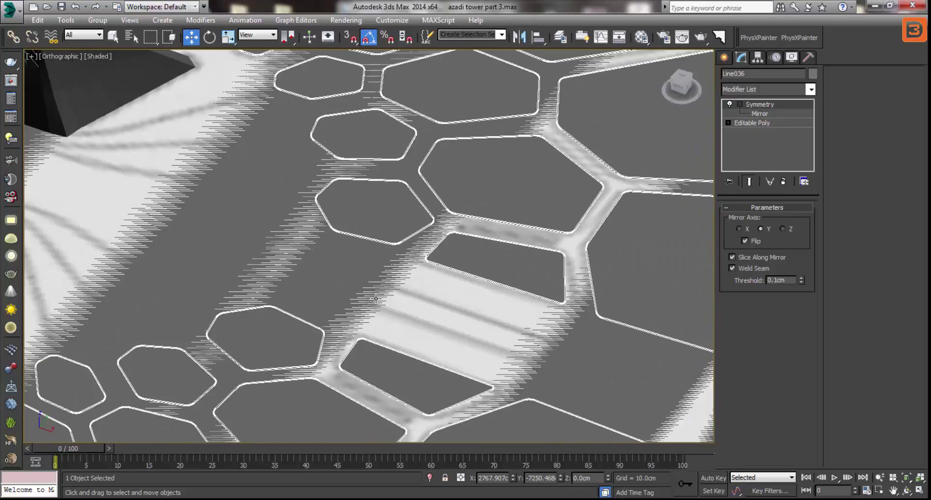
key("ctrl+z")
scroll(376, 298, "up", 1)
Select the plaza floor object Line019 and pan to the rectangle outline beside the tower
left_click(375, 299)
scroll(375, 298, "down", 2)
scroll(386, 291, "down", 3)
scroll(309, 243, "down", 2)
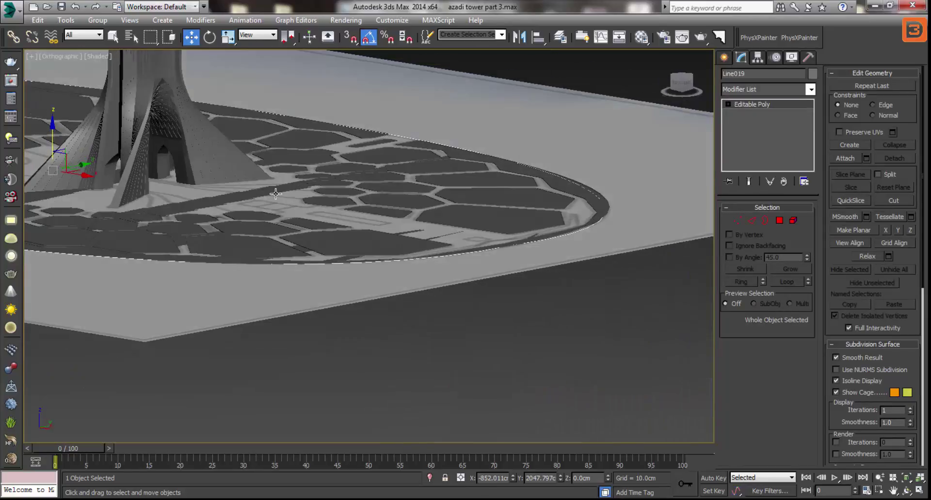
middle_click_drag(109, 159, 139, 168)
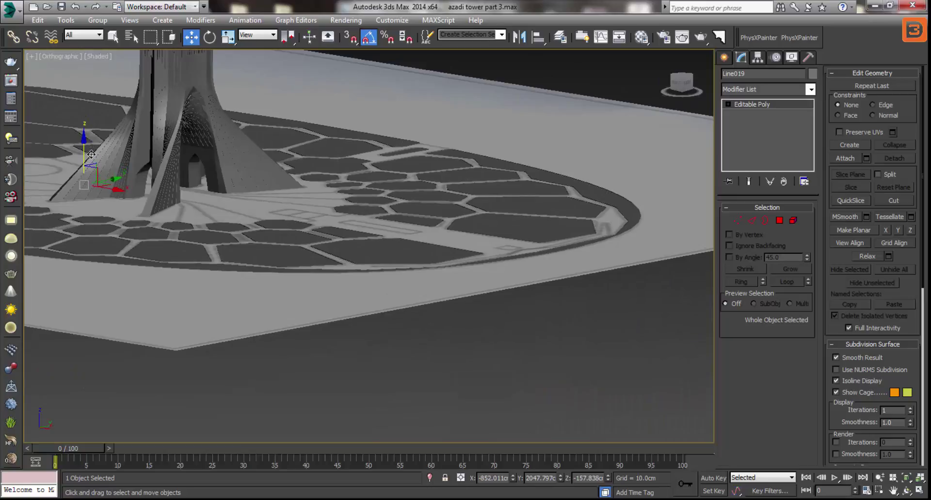
scroll(381, 293, "up", 3)
mouse_move(378, 271)
middle_mouse_down("alt")
mouse_move(381, 293)
mouse_move(291, 285)
middle_mouse_up("alt")
scroll(252, 279, "up", 2)
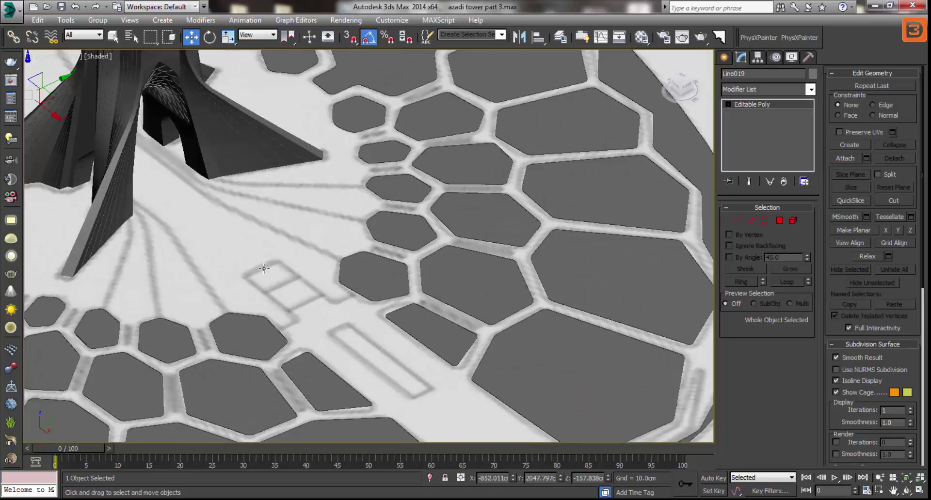
mouse_move(260, 278)
middle_mouse_down()
mouse_move(338, 297)
mouse_move(407, 285)
middle_mouse_up()
scroll(335, 291, "up", 2)
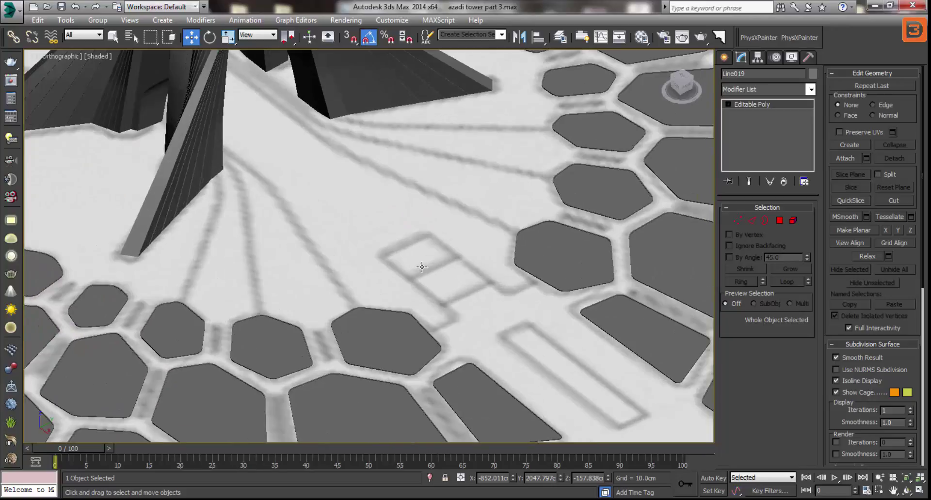
scroll(409, 288, "down", 3)
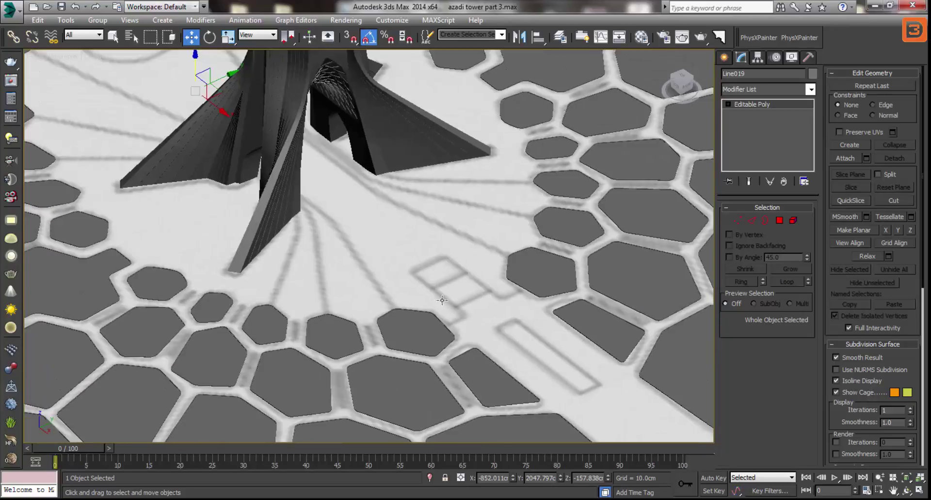
scroll(466, 313, "down", 2)
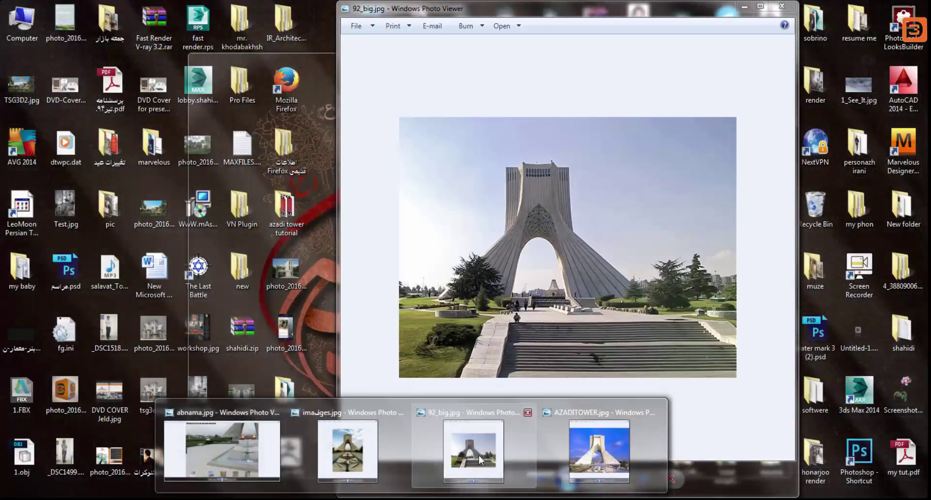
mouse_move(473, 447)
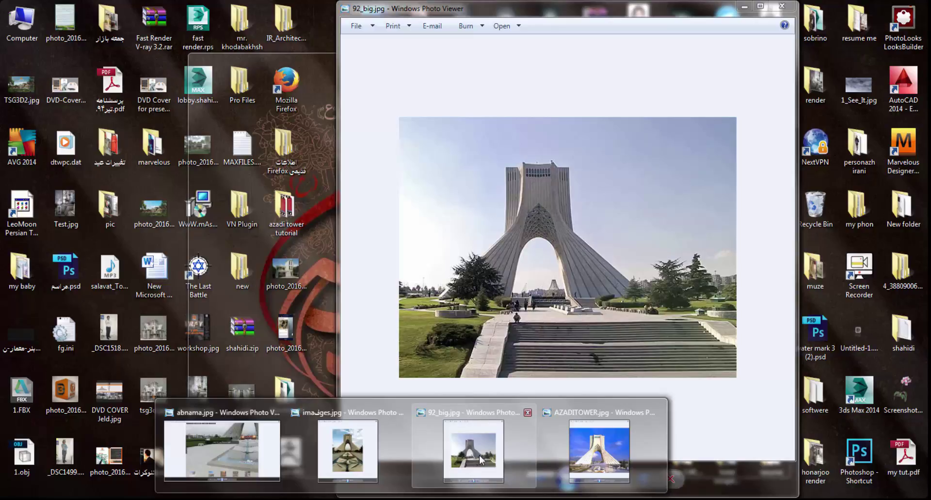
Compare the 92_big.jpg Azadi Tower photo's stepped walkway with the viewport, then close Photo Viewer
left_click(478, 456)
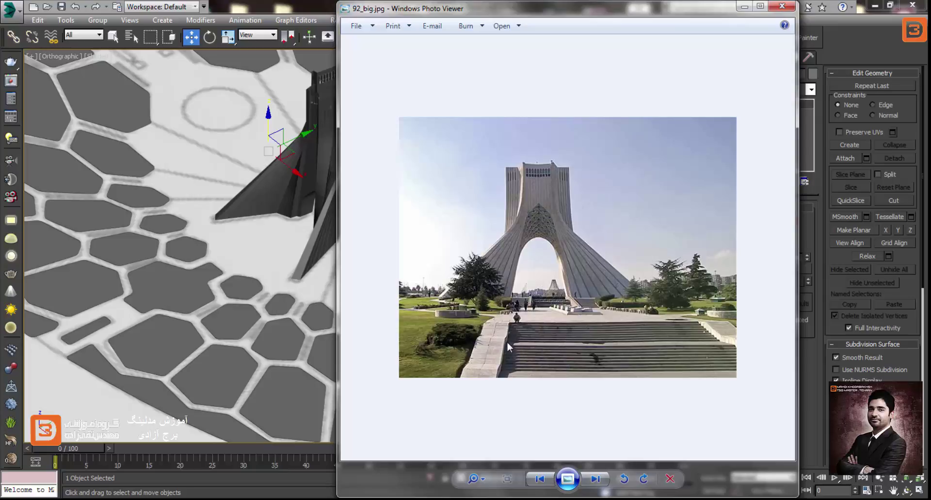
left_click(305, 224)
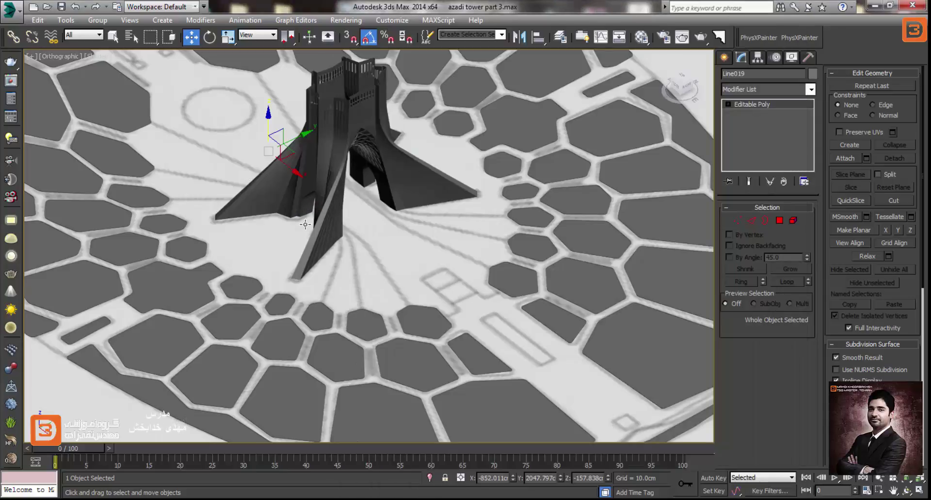
scroll(485, 270, "up", 2)
scroll(418, 281, "up", 3)
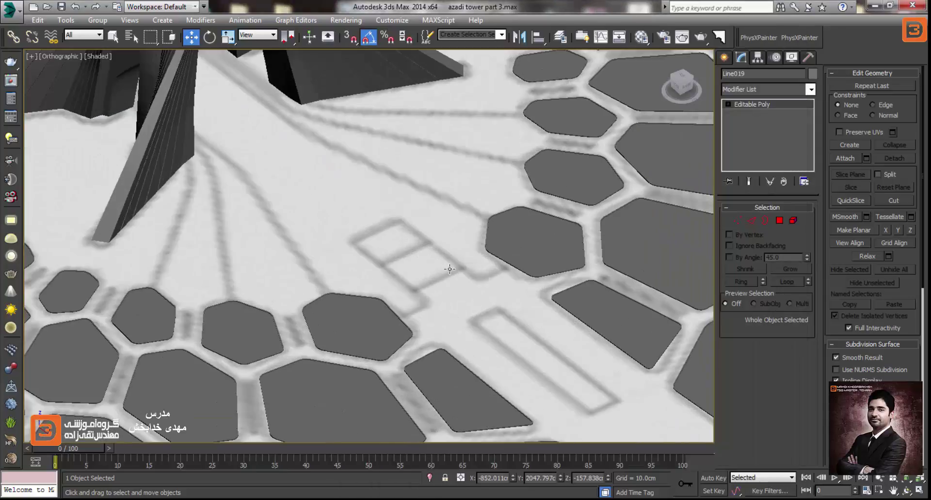
key("alt+Tab")
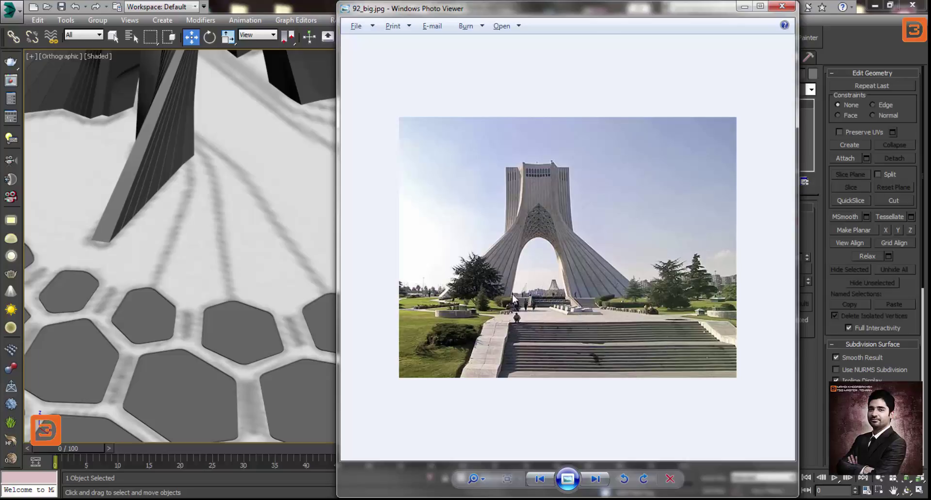
key("alt+F4")
In Top view framing the elliptical ground, select the slab's single large polygon in Polygon mode
scroll(459, 270, "down", 10)
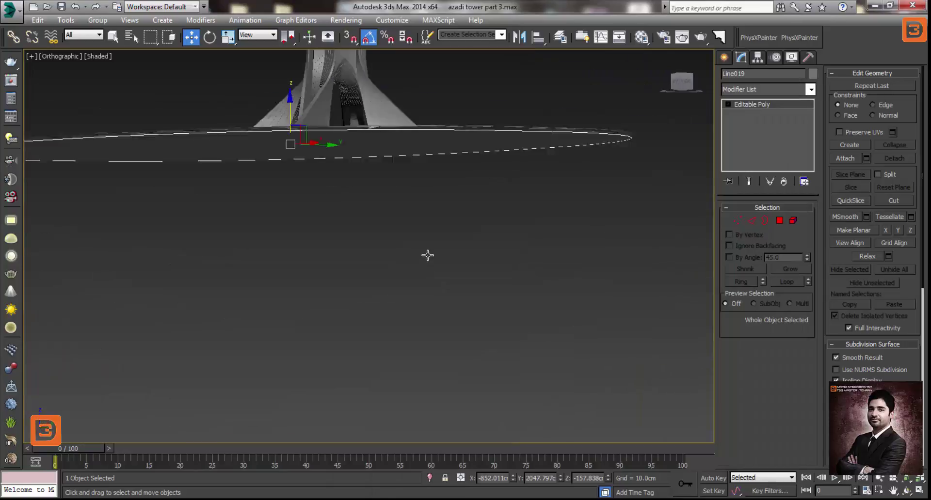
mouse_move(426, 255)
middle_mouse_down("alt")
mouse_move(370, 147)
mouse_move(295, 173)
middle_mouse_up("alt")
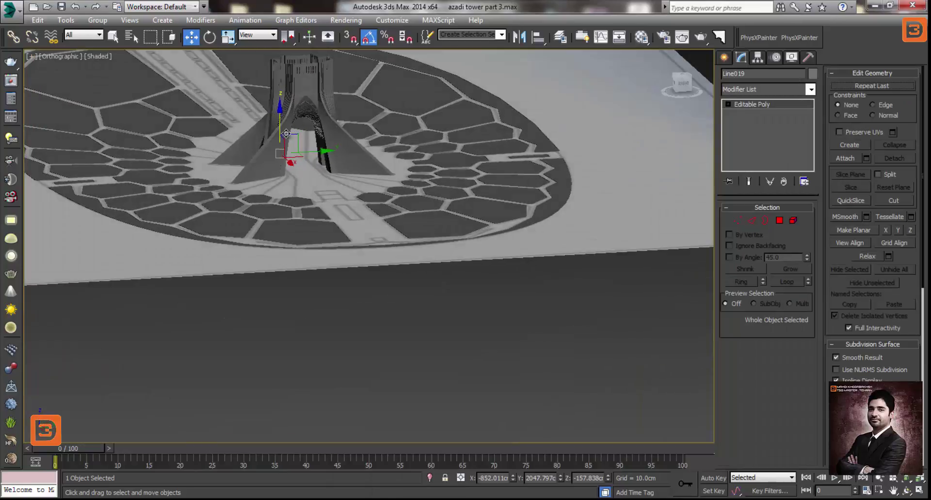
left_click_drag(286, 133, 285, 130)
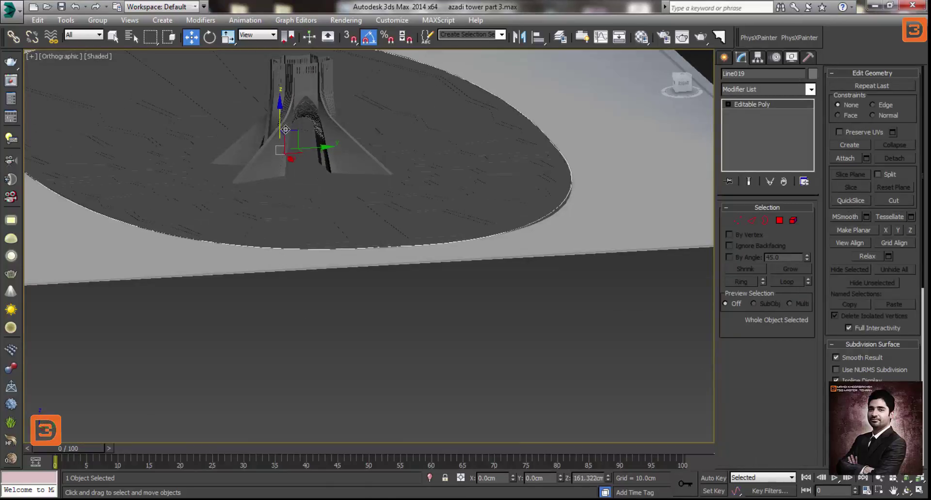
right_click(286, 130)
mouse_move(286, 129)
middle_mouse_down("alt")
mouse_move(366, 242)
mouse_move(345, 295)
middle_mouse_up("alt")
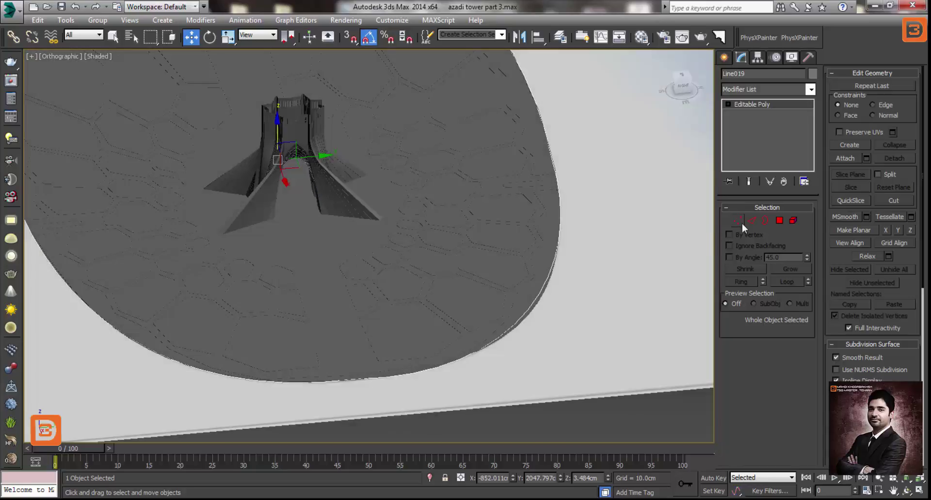
key("t")
key("z")
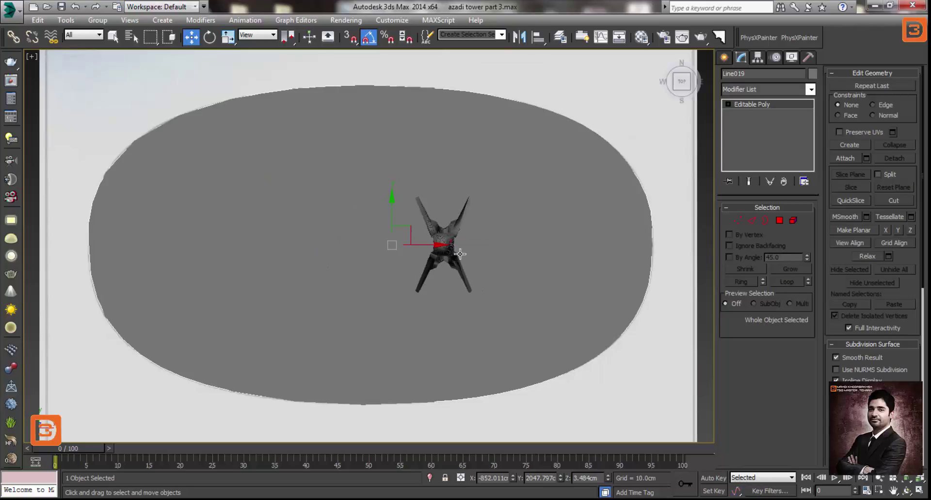
left_click(779, 220)
right_click(456, 266)
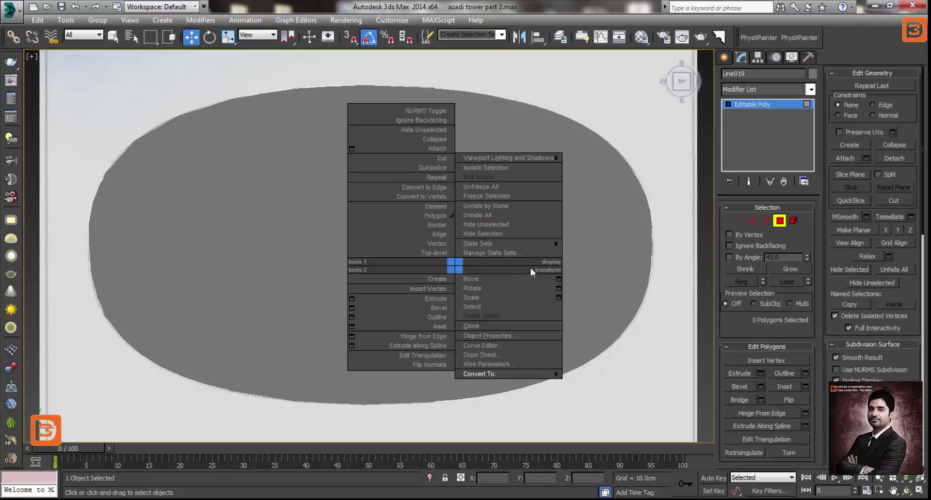
left_click(352, 254)
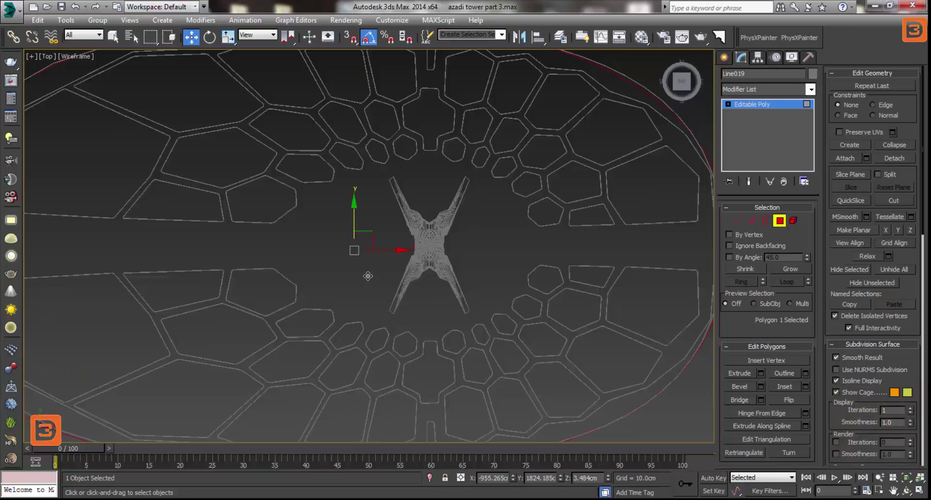
Turn on shaded display and See-Through (Alt+X), centring the tower and walkway
middle_click_drag(473, 290, 385, 289)
key("F3")
key("alt+x")
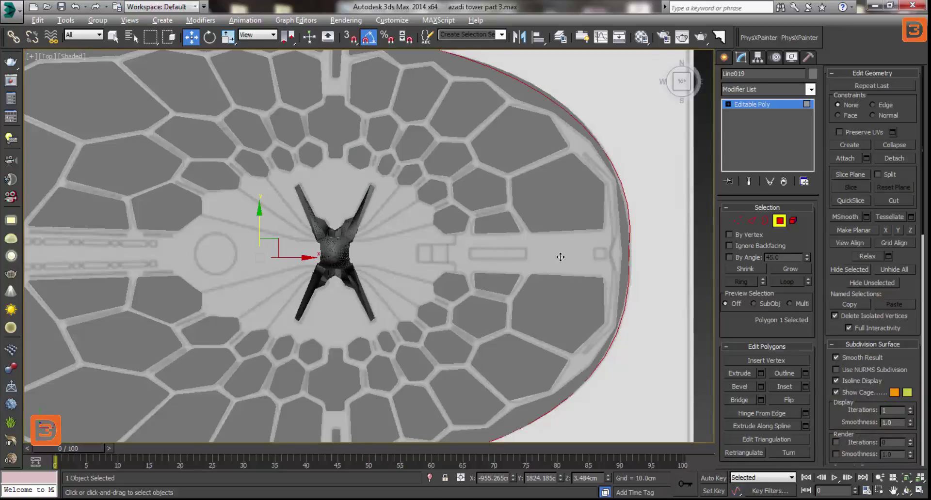
scroll(560, 257, "up", 2)
scroll(363, 263, "up", 2)
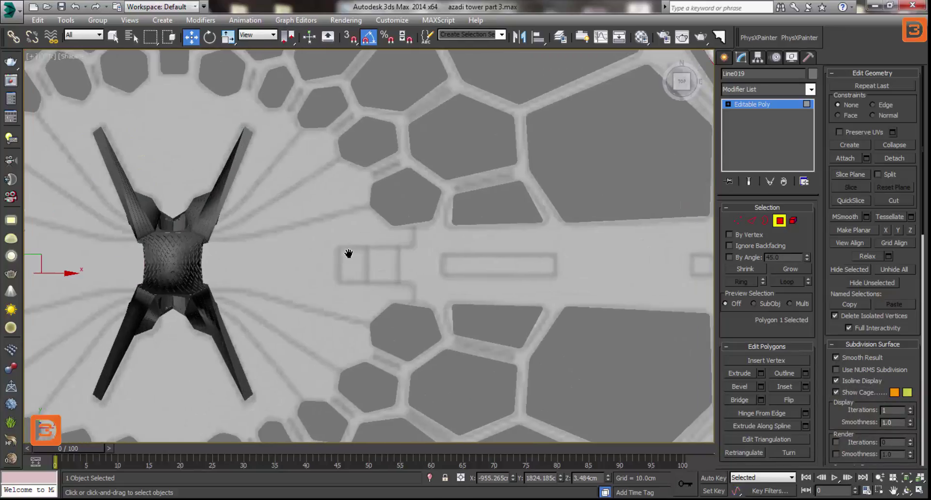
scroll(447, 250, "up", 1)
scroll(453, 250, "down", 2)
scroll(470, 246, "down", 1)
middle_click_drag(470, 246, 506, 248)
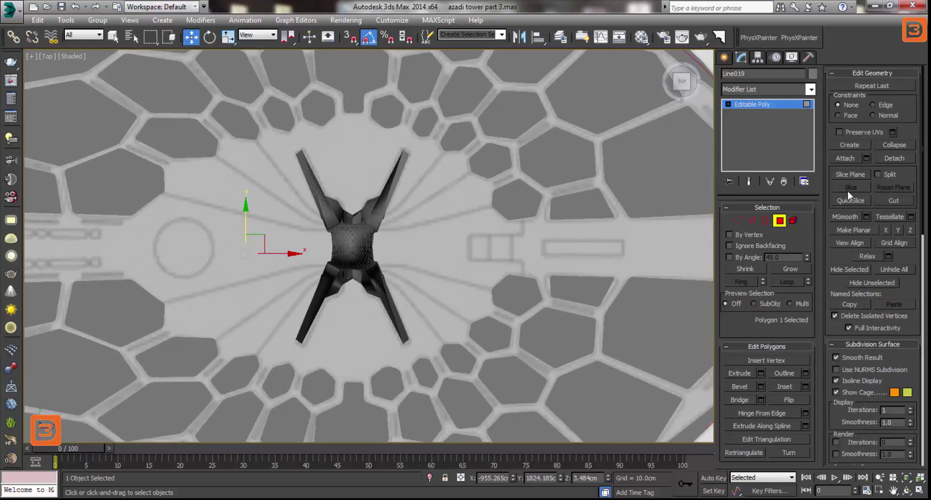
With Cut active, start at the slab's rim and trace along the walkway's edge
left_click(894, 200)
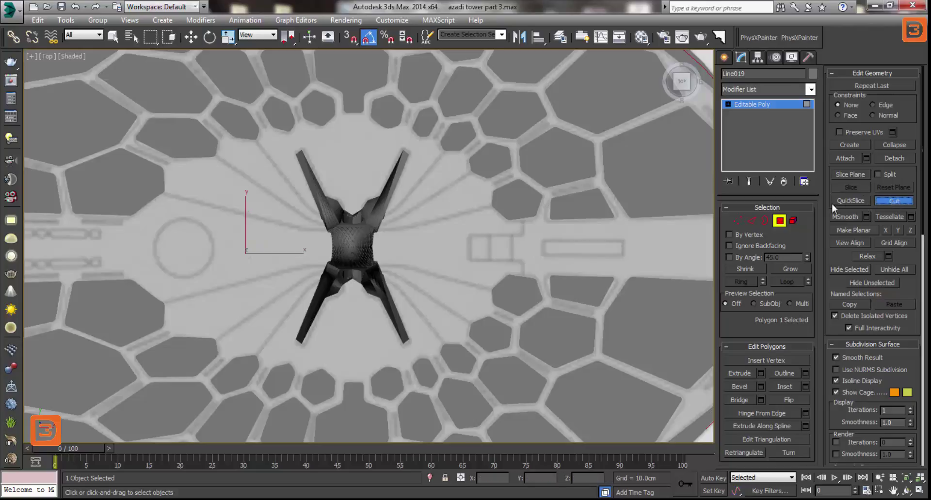
scroll(530, 218, "down", 1)
scroll(645, 219, "up", 1)
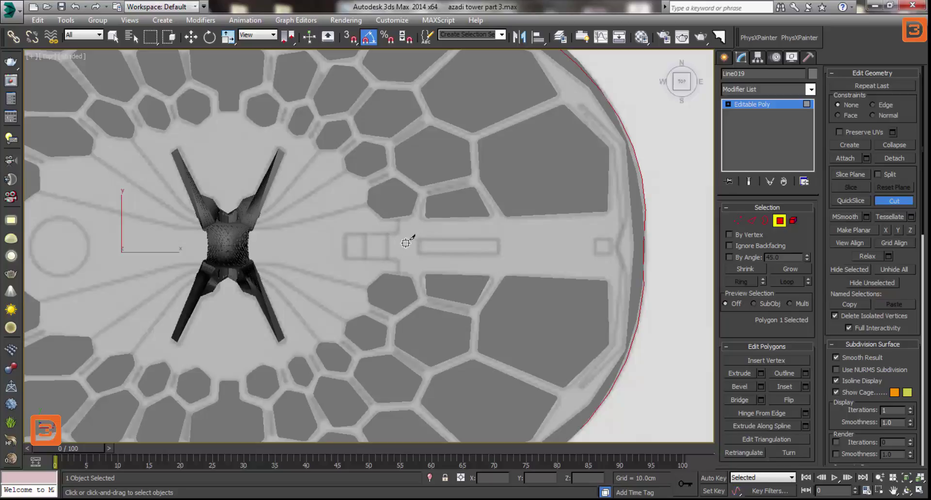
left_click(600, 89)
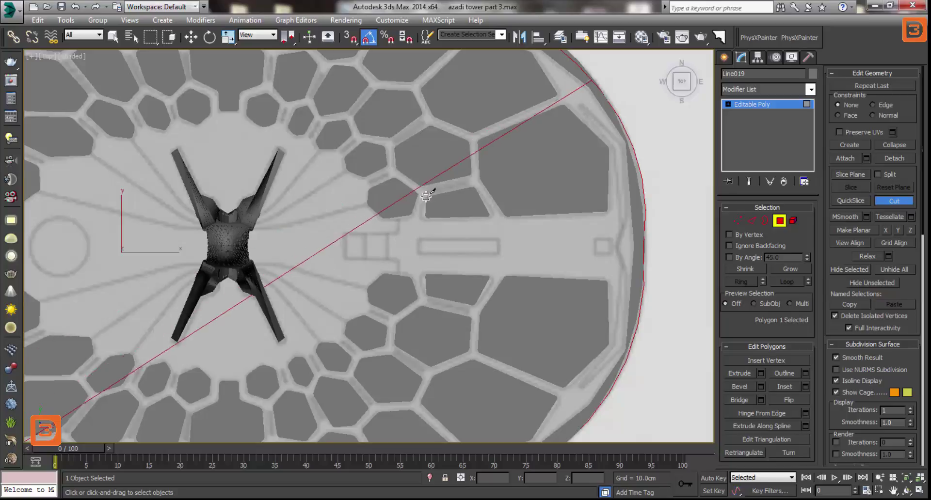
left_click(477, 149)
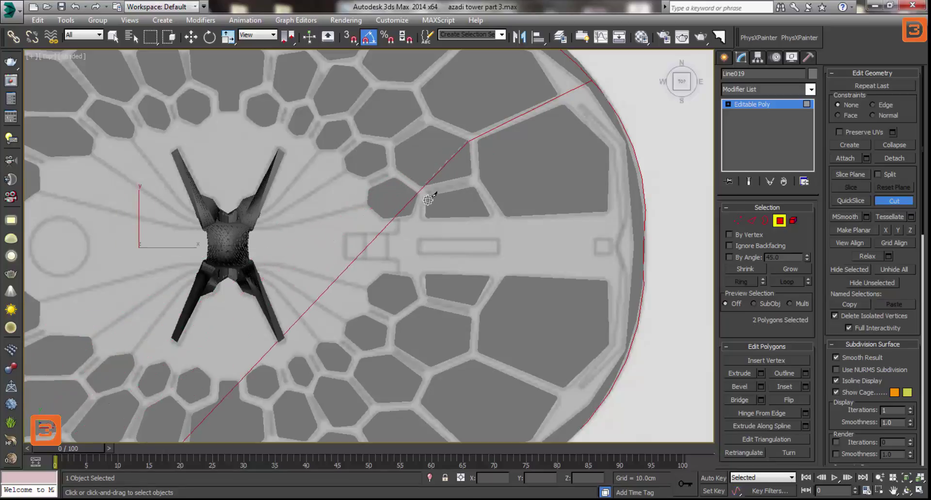
left_click(418, 193)
left_click(399, 216)
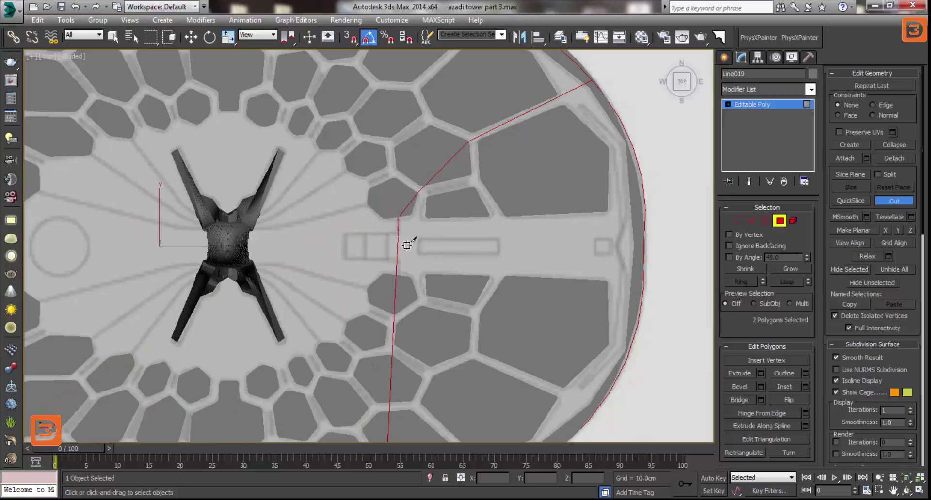
left_click(399, 235)
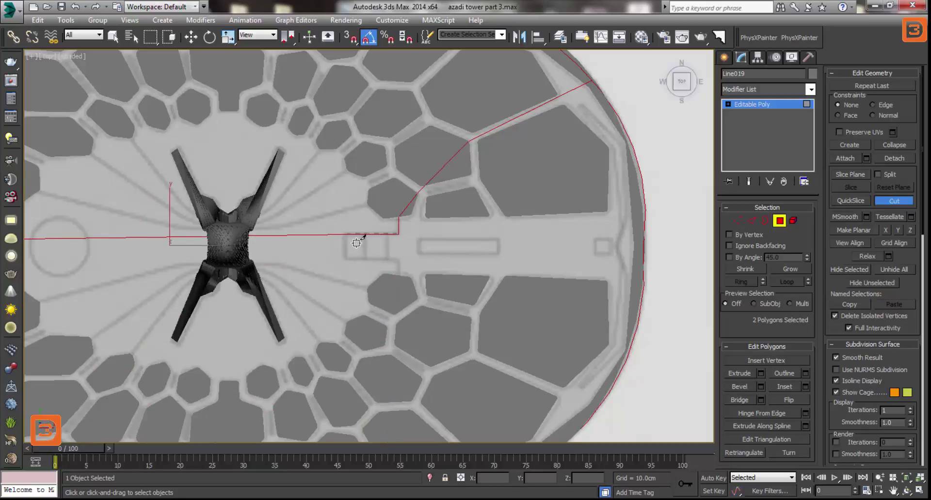
Continue the cut around the walkway's recessed end and out to the opposite rim
left_click(347, 234)
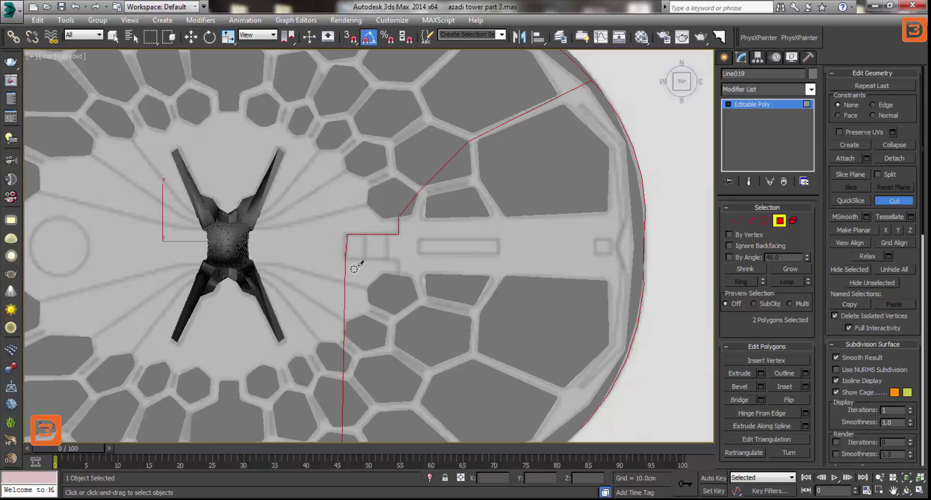
left_click(345, 260)
left_click(399, 260)
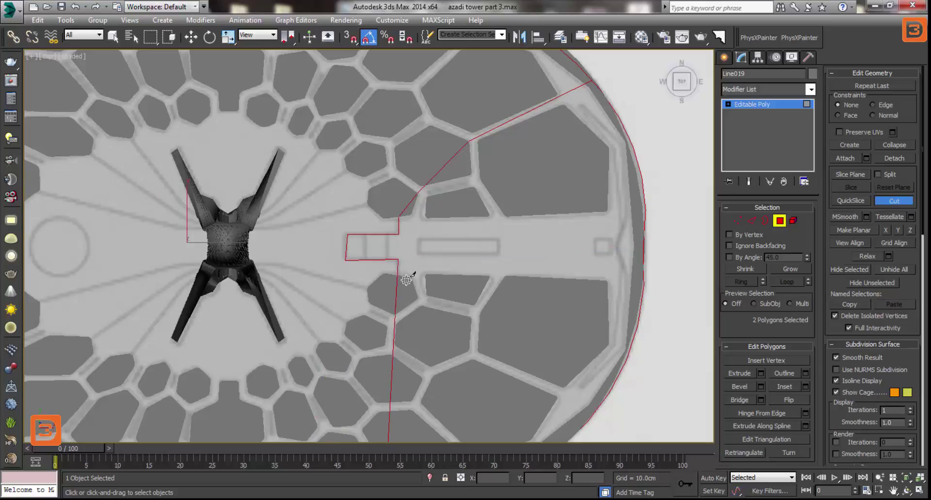
left_click(399, 274)
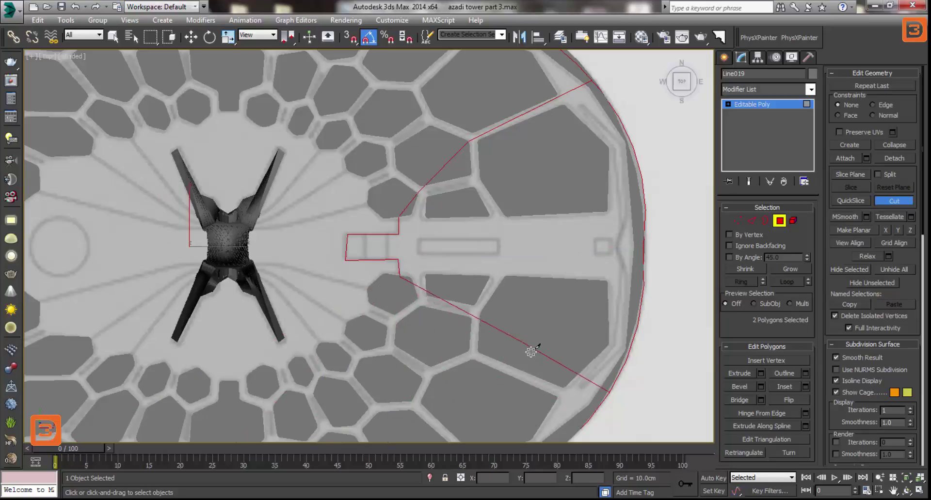
left_click(468, 349)
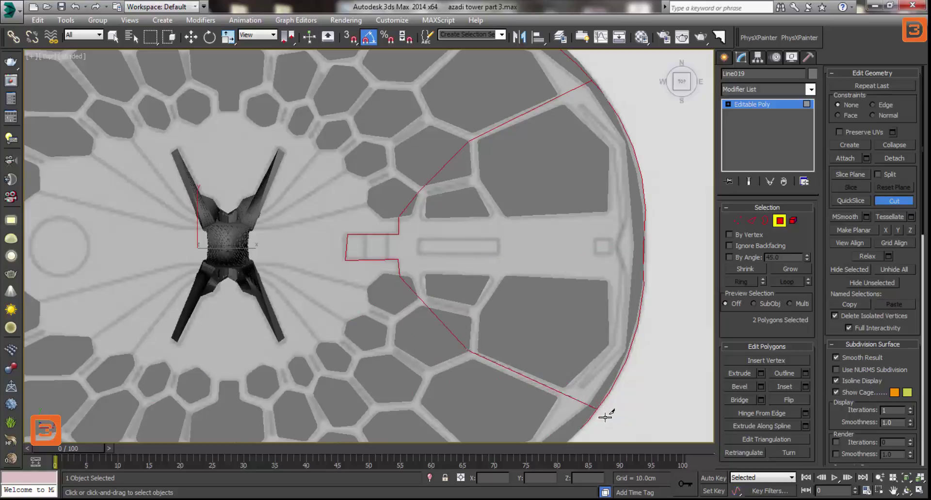
left_click(595, 408)
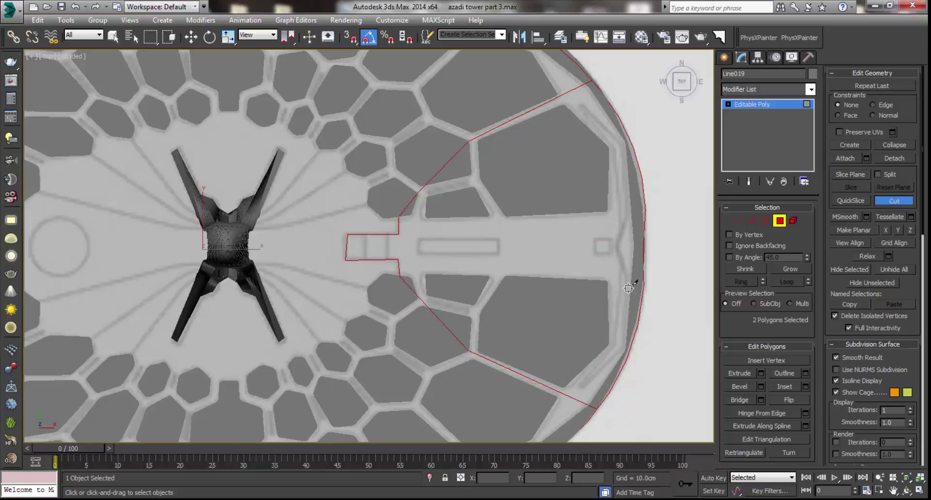
key("w")
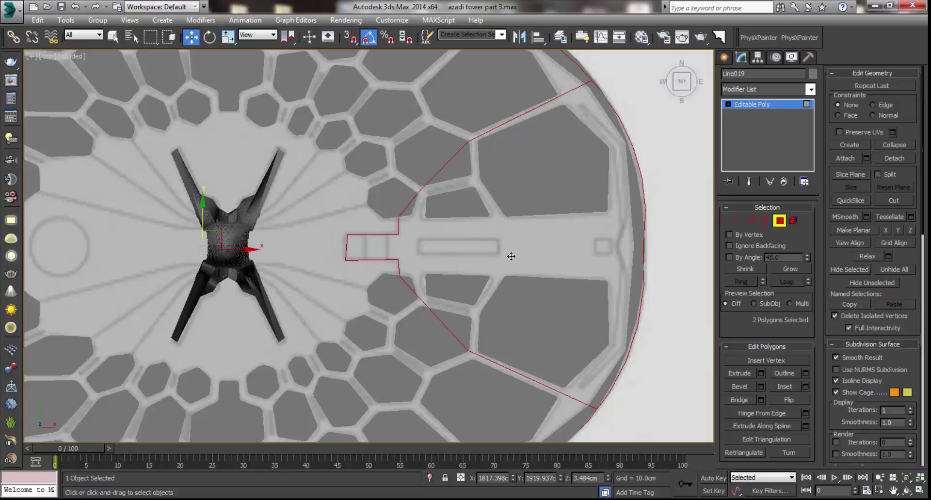
mouse_move(511, 257)
middle_mouse_down("alt")
mouse_move(482, 321)
mouse_move(472, 322)
mouse_move(464, 267)
mouse_move(421, 254)
mouse_move(467, 276)
mouse_move(456, 256)
middle_mouse_up("alt")
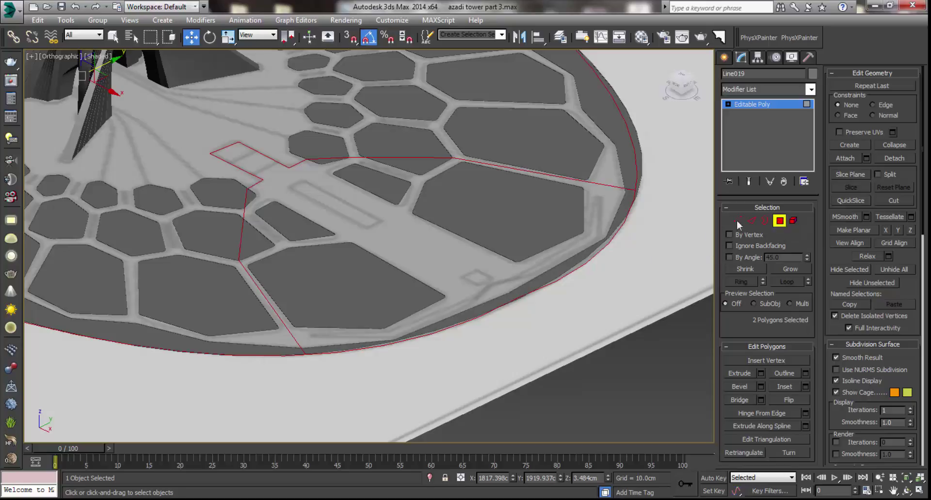
Select the large base plane and lower it far beneath the floor slab
left_click(779, 222)
left_click(478, 355)
key("z")
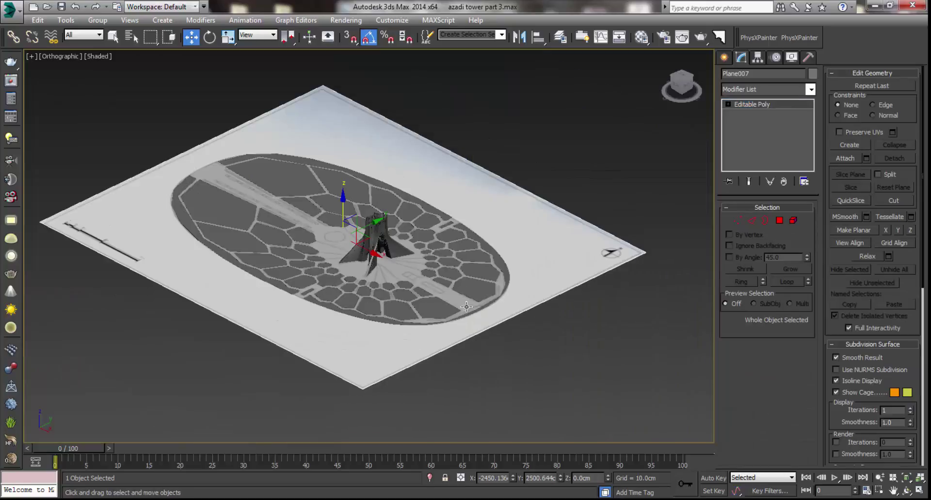
left_click_drag(363, 221, 507, 288)
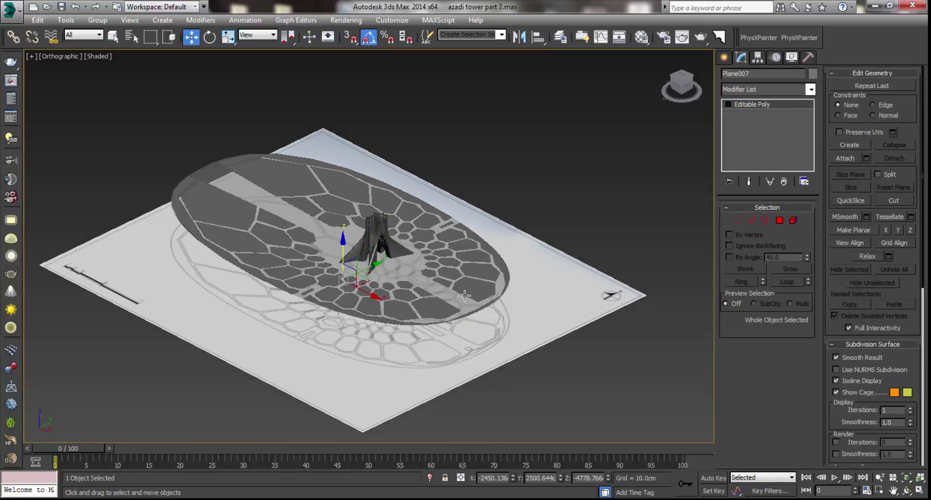
Select Line019's walkway polygon (Polygon 7), frame it, and try moving it down
left_click(461, 315)
key("z")
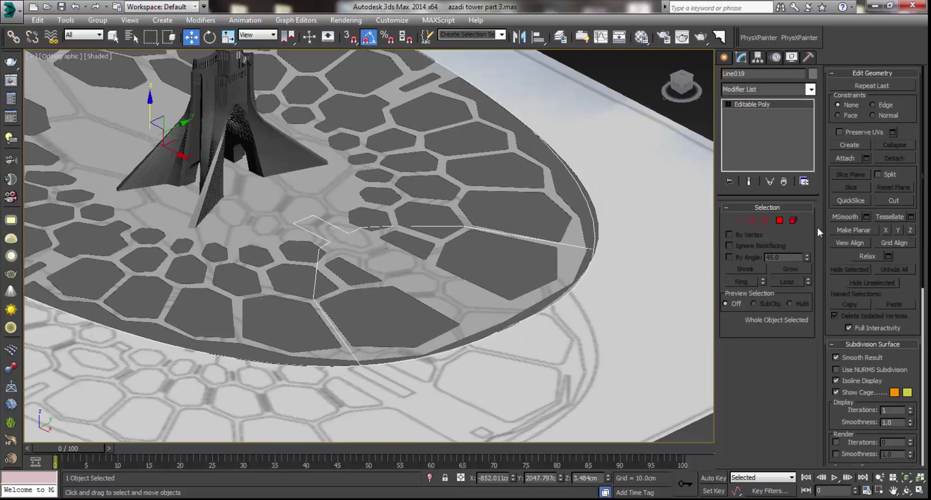
left_click(779, 220)
key("z")
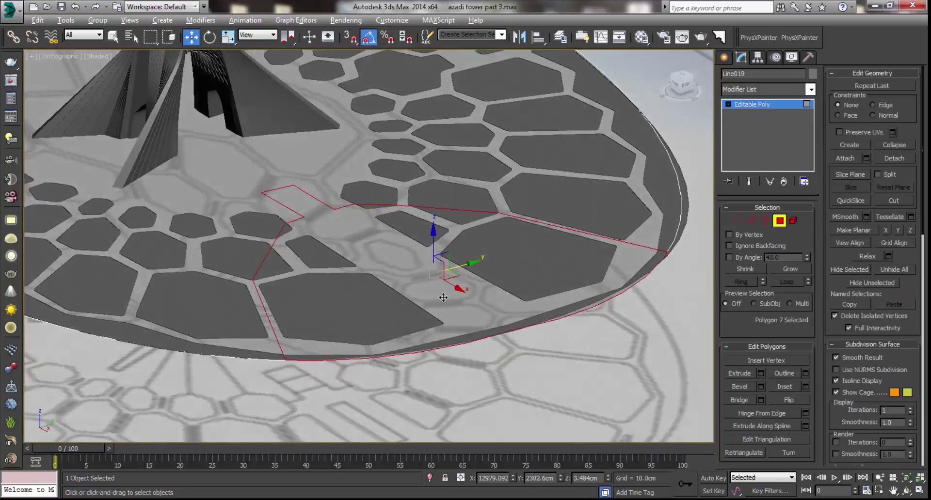
middle_click_drag(442, 297, 456, 297, "alt")
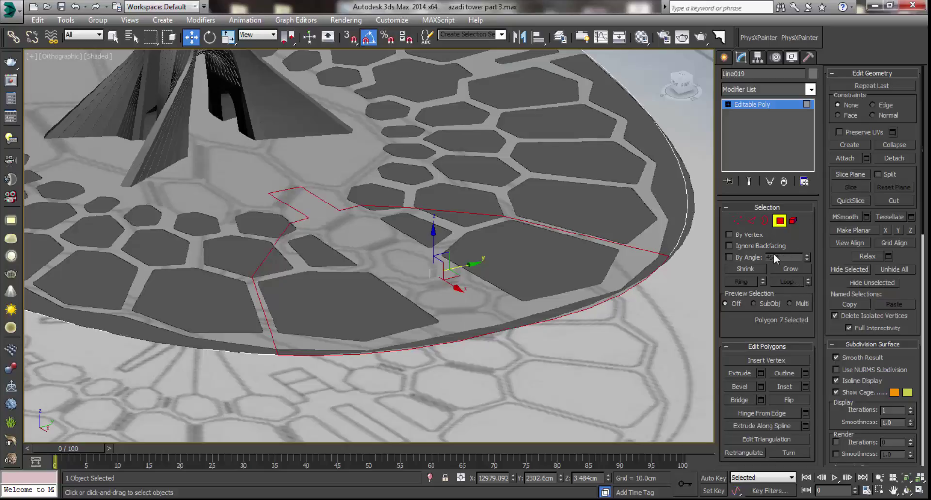
left_click_drag(435, 253, 444, 271)
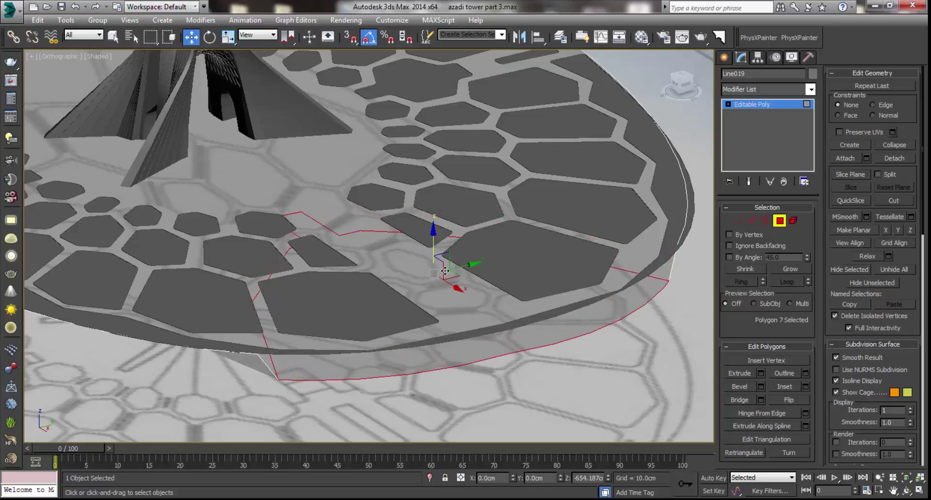
Undo the trial move, lock the face selection and turn off See-Through
key("ctrl+z")
key("F3")
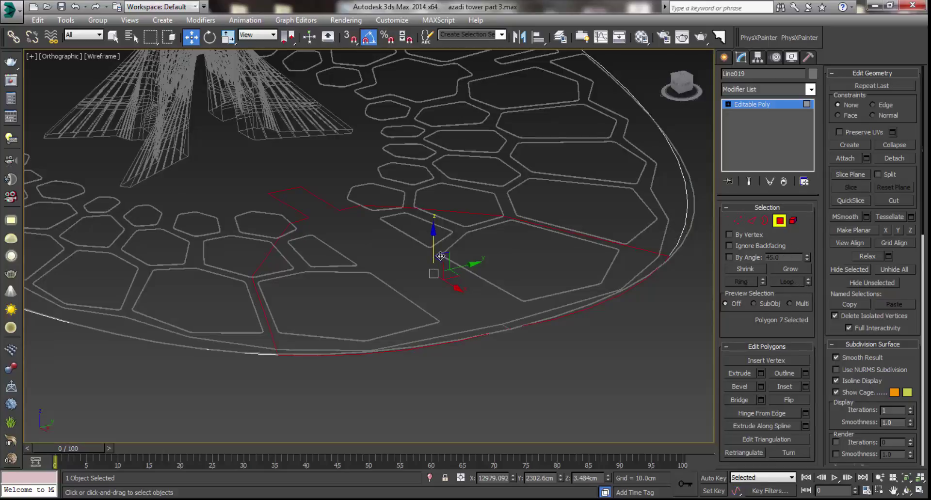
key("F3")
key("space")
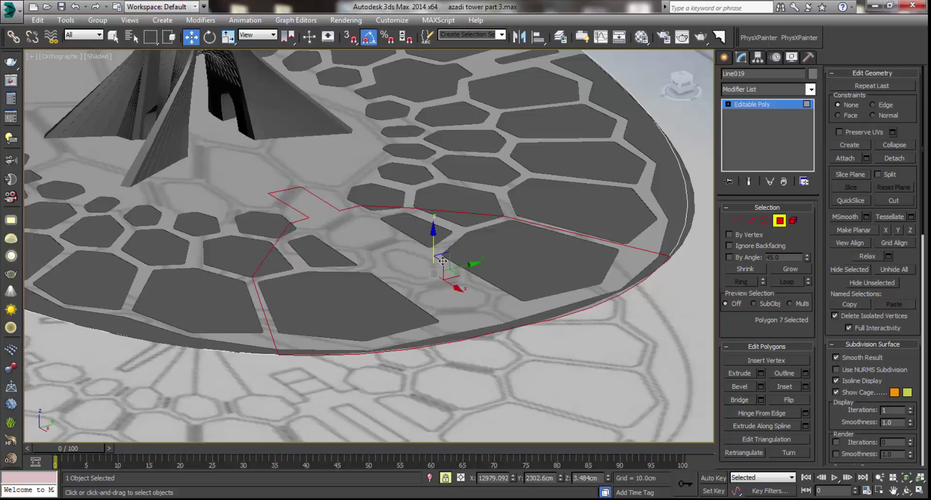
key("alt+x")
Test lowering the walkway face below the slab, then undo the move
key("alt+space")
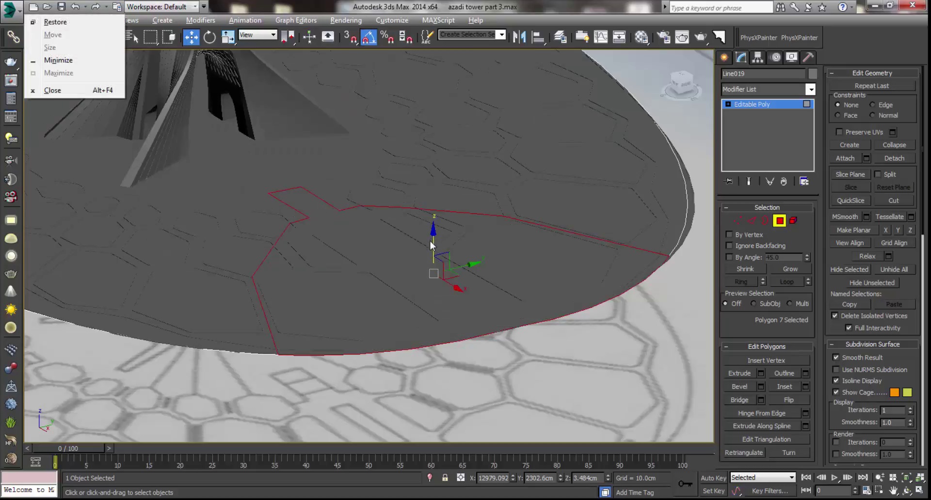
middle_click_drag(432, 245, 438, 243, "alt")
left_click_drag(439, 243, 446, 274)
middle_click_drag(333, 262, 308, 253, "alt")
scroll(392, 281, "up", 3)
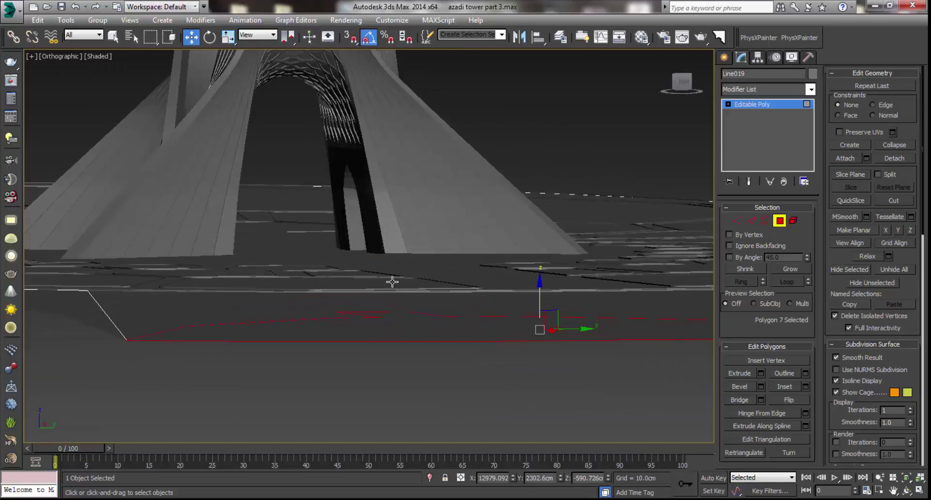
scroll(426, 291, "up", 3)
middle_click_drag(426, 291, 423, 270, "alt")
scroll(324, 217, "down", 3)
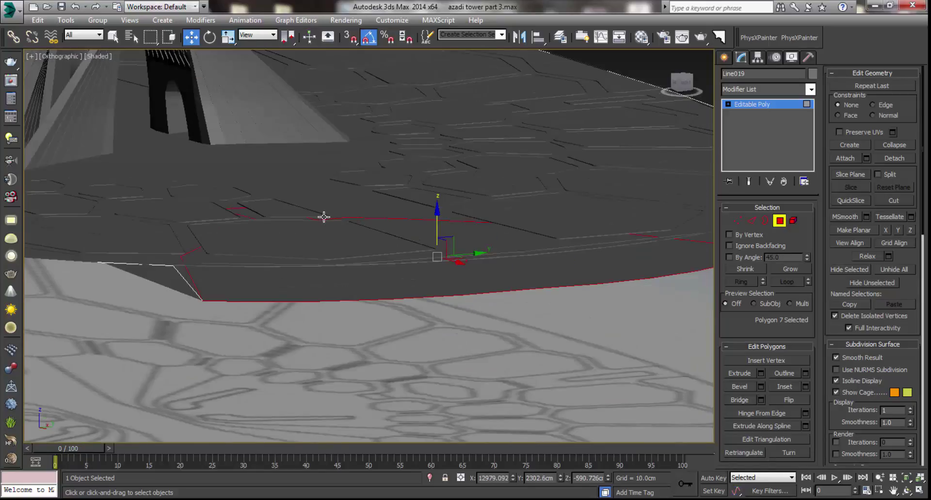
key("ctrl+z")
Extrude the walkway face so a step forms along its outline
middle_click_drag(416, 251, 429, 286, "alt")
scroll(428, 287, "up", 3)
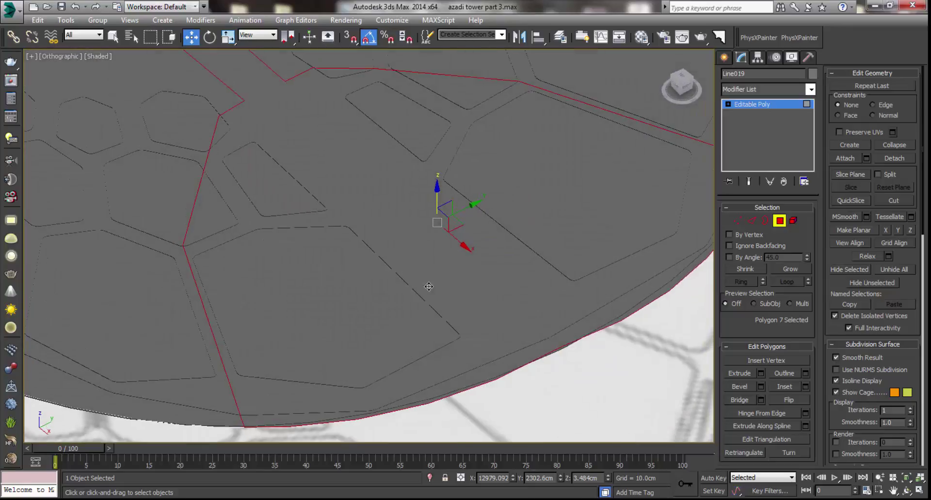
middle_click_drag(372, 195, 393, 236)
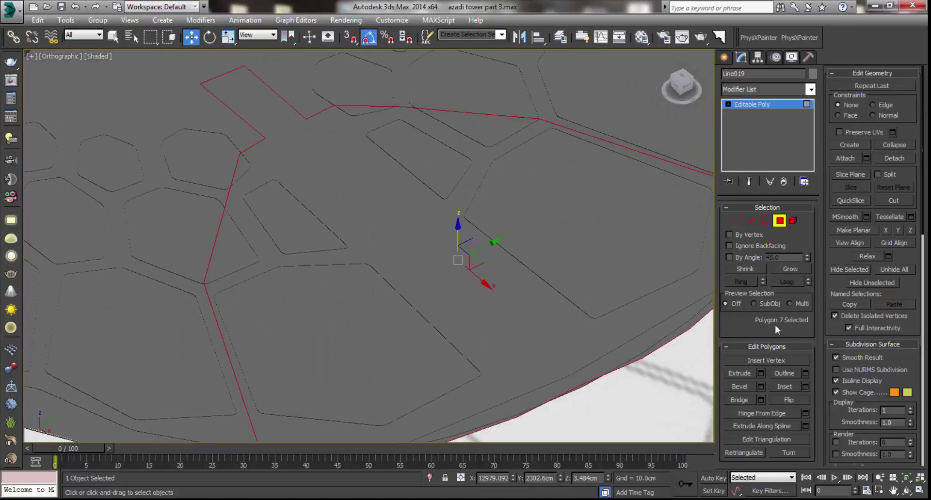
left_click(749, 369)
mouse_move(430, 230)
left_mouse_down()
mouse_move(432, 246)
mouse_move(506, 260)
left_mouse_up()
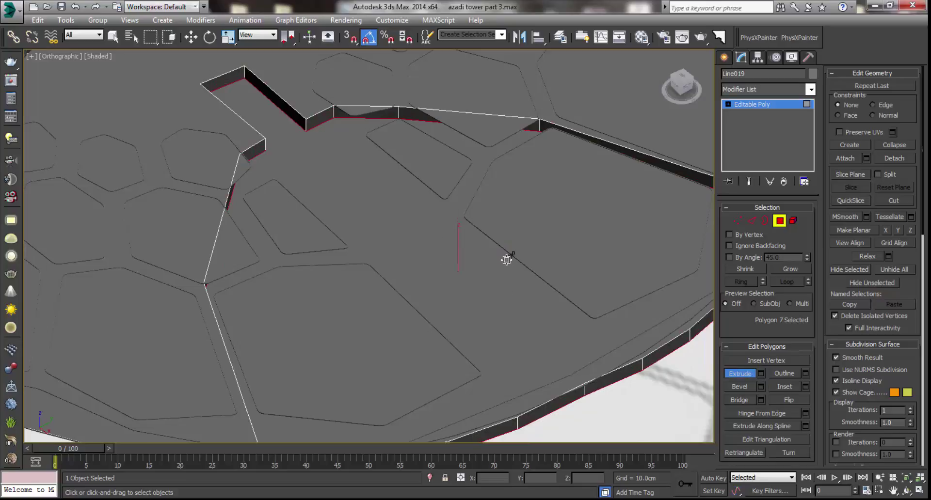
In Vertex mode, check the Azadi Tower stair photo and window-select the notch corner vertices
left_click(737, 219)
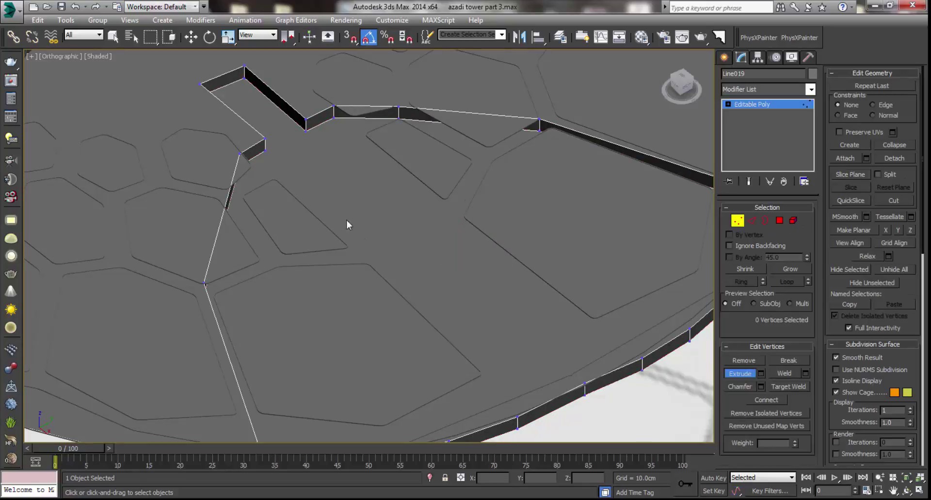
mouse_move(346, 219)
middle_mouse_down("alt")
mouse_move(293, 175)
mouse_move(355, 274)
mouse_move(180, 153)
mouse_move(301, 201)
middle_mouse_up("alt")
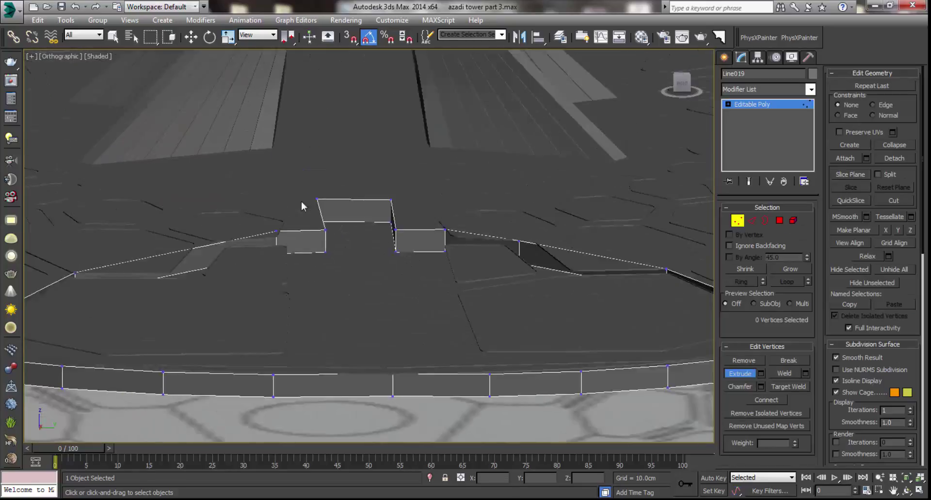
scroll(414, 226, "up", 3)
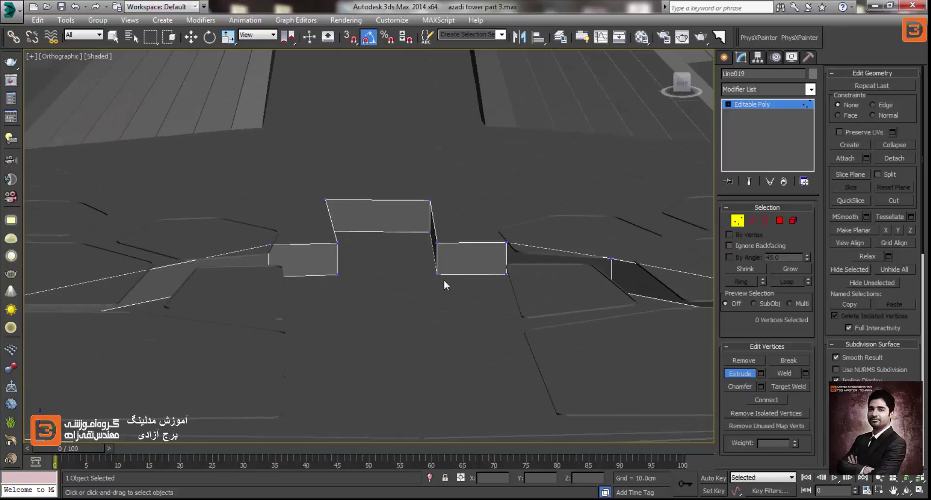
key("alt+Tab")
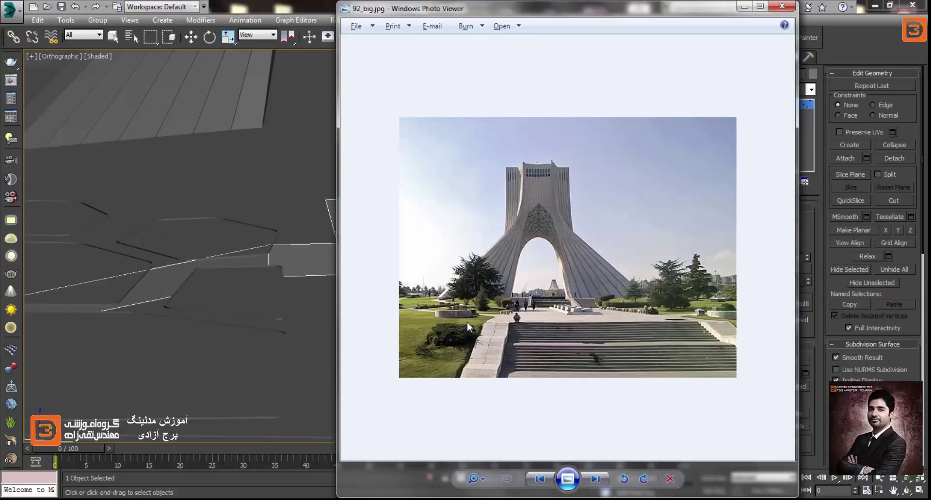
left_click(302, 286)
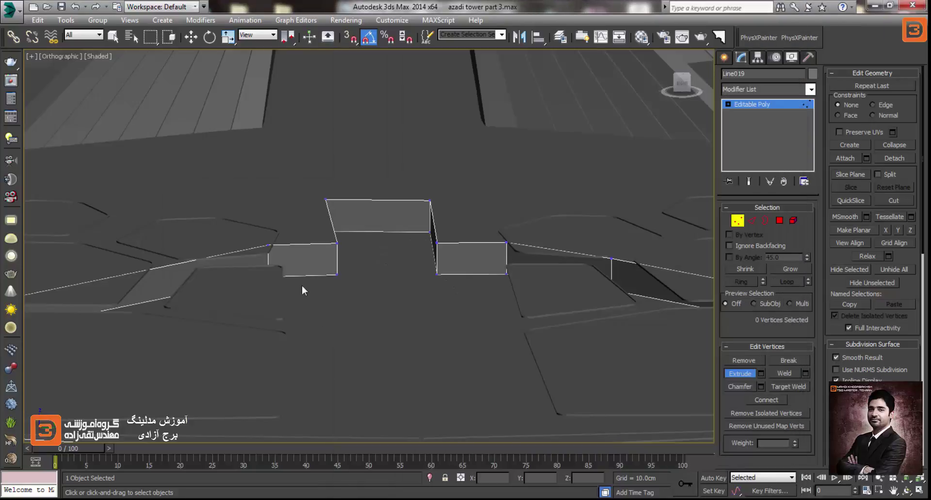
left_click_drag(344, 268, 235, 316)
middle_click_drag(437, 241, 371, 238, "alt")
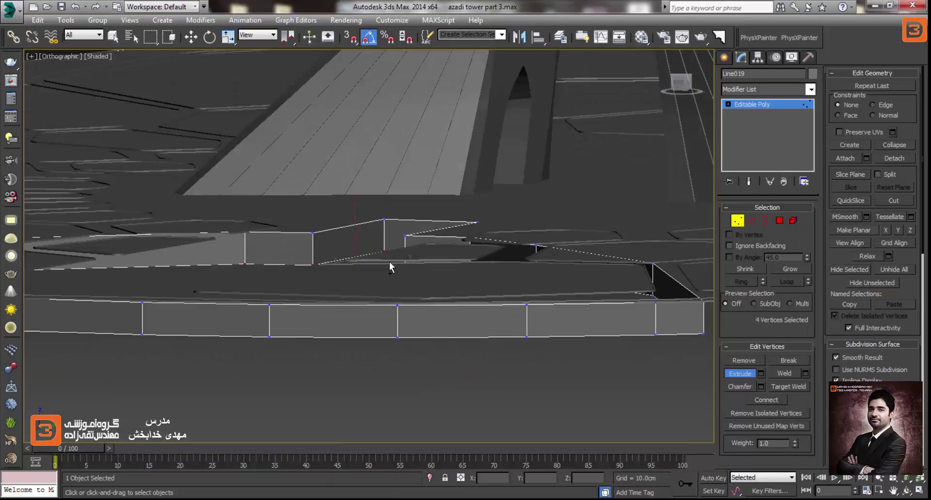
Move the notch vertices on Z level with the slab, then raise one walkway corner vertex
key("w")
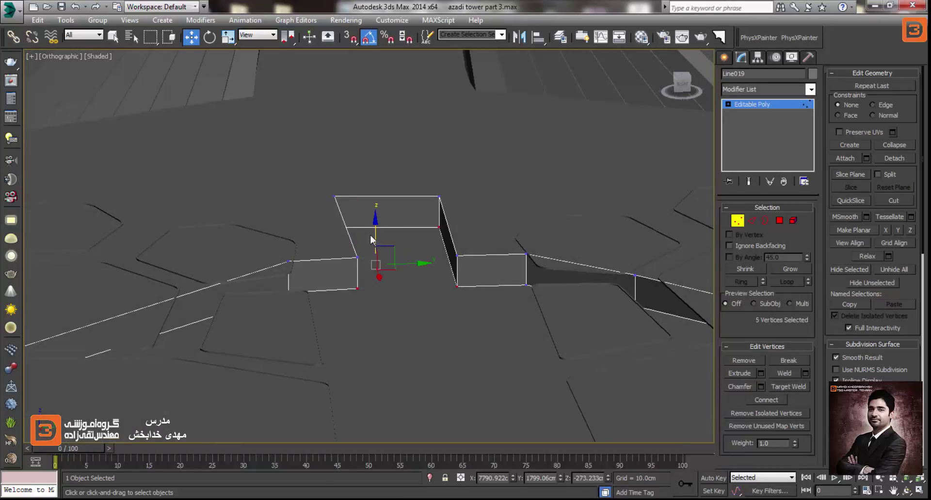
left_click_drag(384, 236, 384, 207)
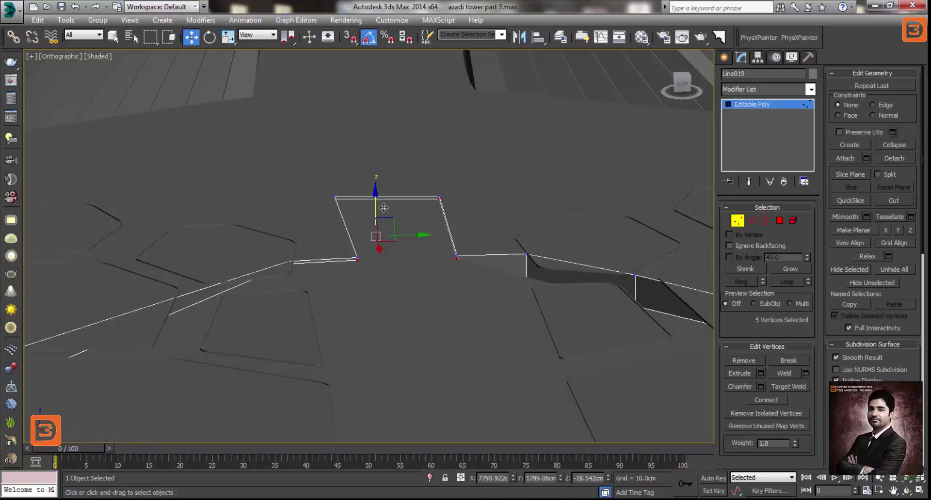
left_click_drag(538, 275, 417, 313)
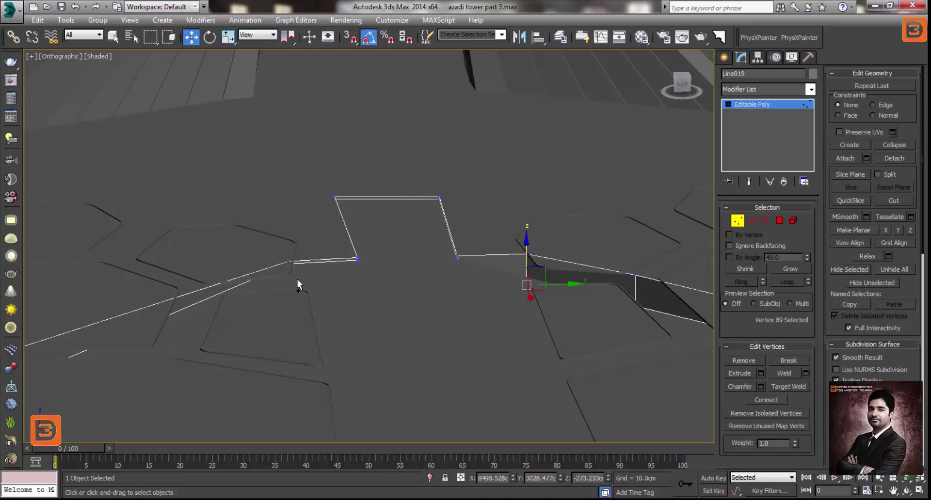
left_click_drag(536, 254, 562, 269)
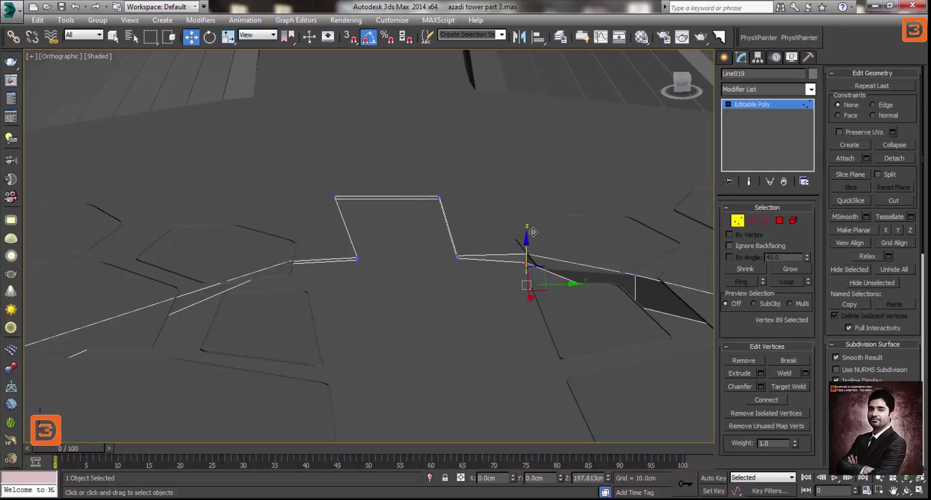
Select vertices 89, 88 and neighbours, move them up on Z, and check the slab
left_click(635, 301)
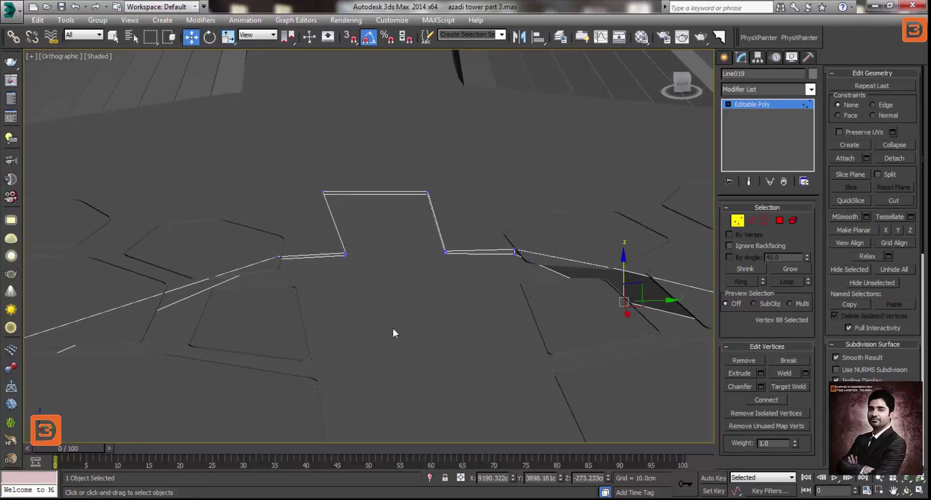
mouse_move(216, 324)
middle_mouse_down()
mouse_move(237, 287)
mouse_move(399, 311)
mouse_move(388, 330)
mouse_move(228, 297)
middle_mouse_up()
left_click(106, 277, "ctrl")
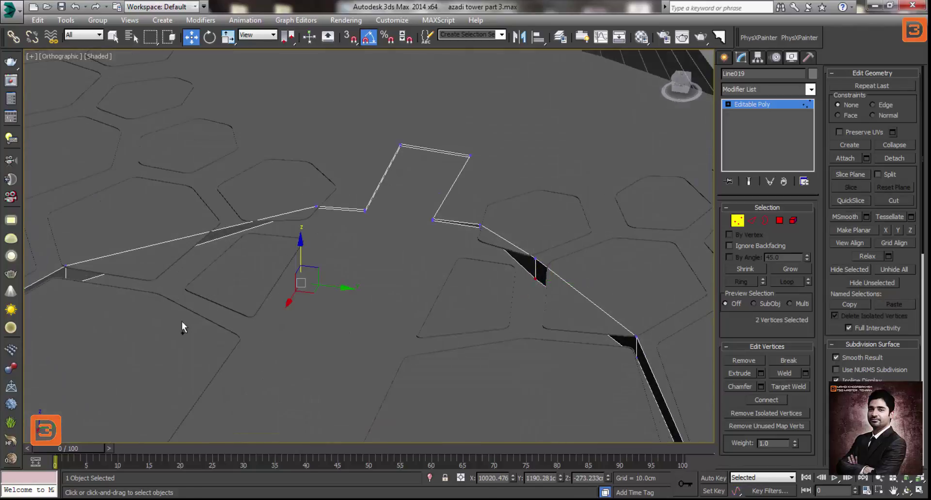
middle_click_drag(183, 326, 496, 328, "alt")
left_click_drag(688, 290, 657, 266, "ctrl")
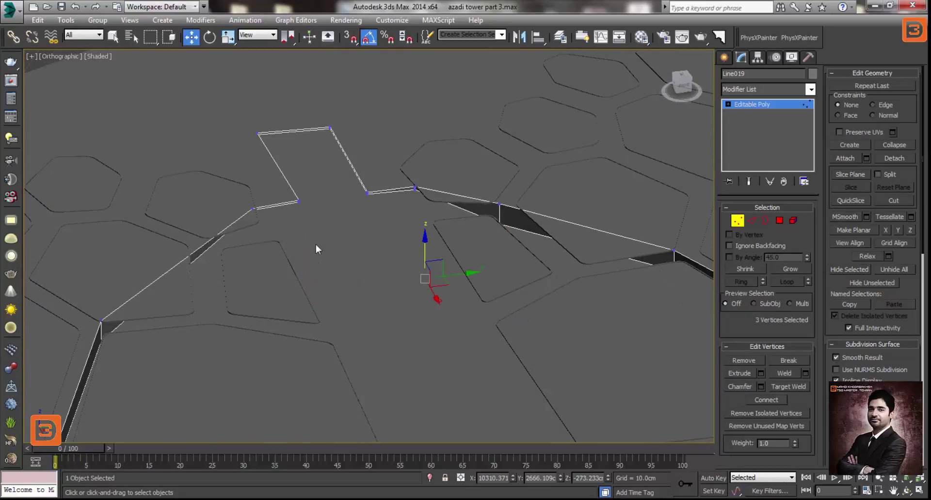
left_click_drag(421, 245, 412, 243)
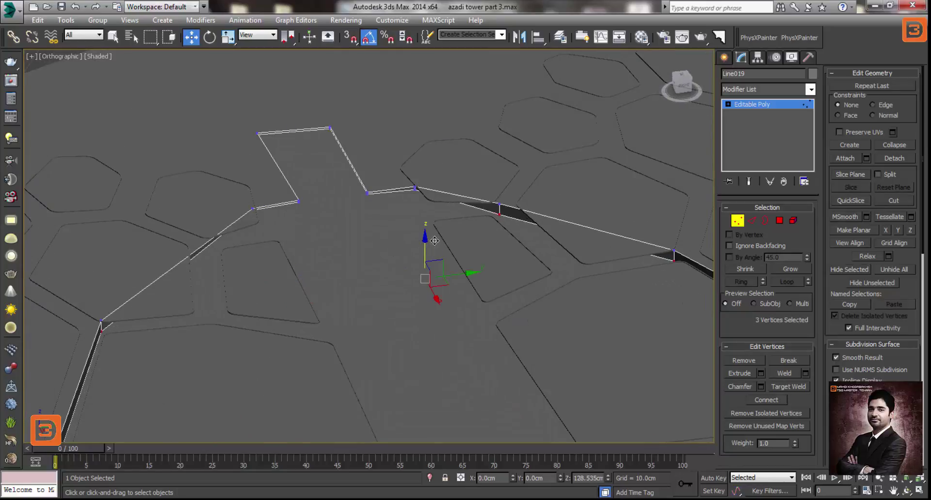
mouse_move(412, 242)
middle_mouse_down("alt")
mouse_move(480, 228)
mouse_move(374, 204)
middle_mouse_up("alt")
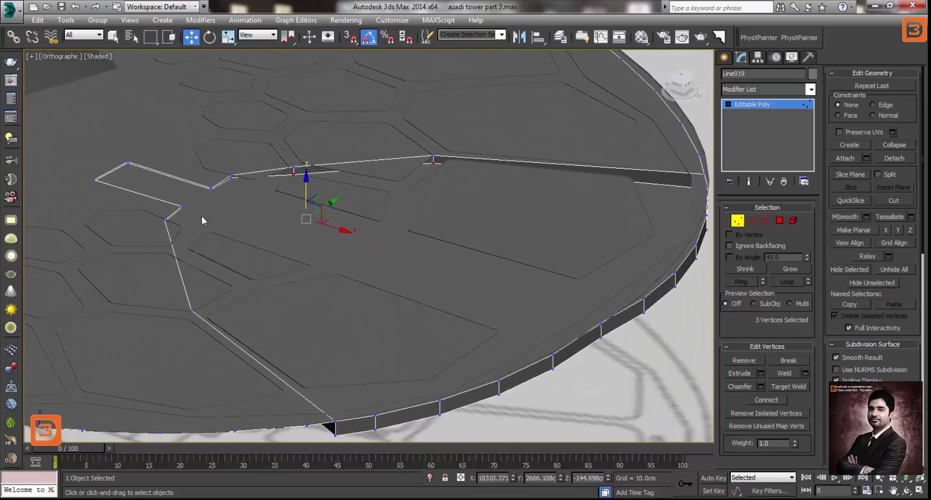
key("shift+z")
mouse_move(221, 222)
middle_mouse_down("alt")
mouse_move(394, 274)
mouse_move(239, 223)
mouse_move(682, 287)
middle_mouse_up("alt")
Leave Vertex mode and compare the slab with the tower reference photo
left_click(737, 220)
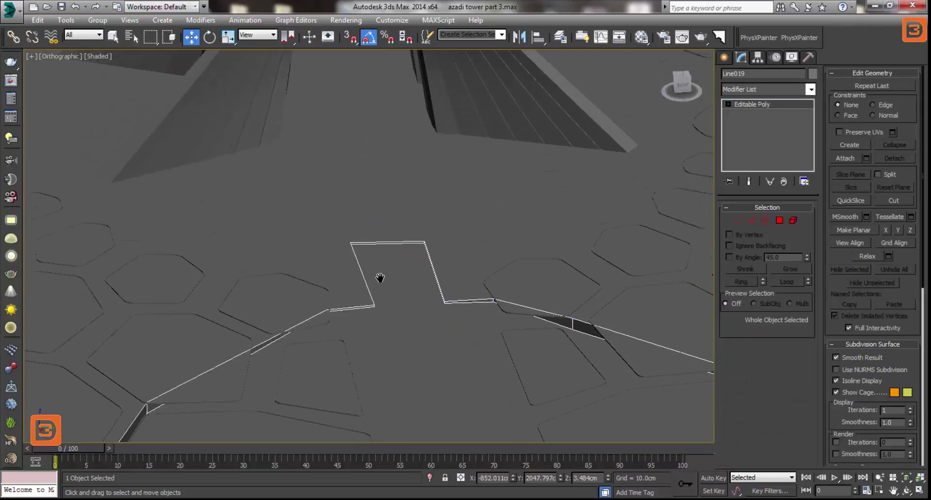
scroll(449, 255, "up", 2)
scroll(448, 255, "up", 2)
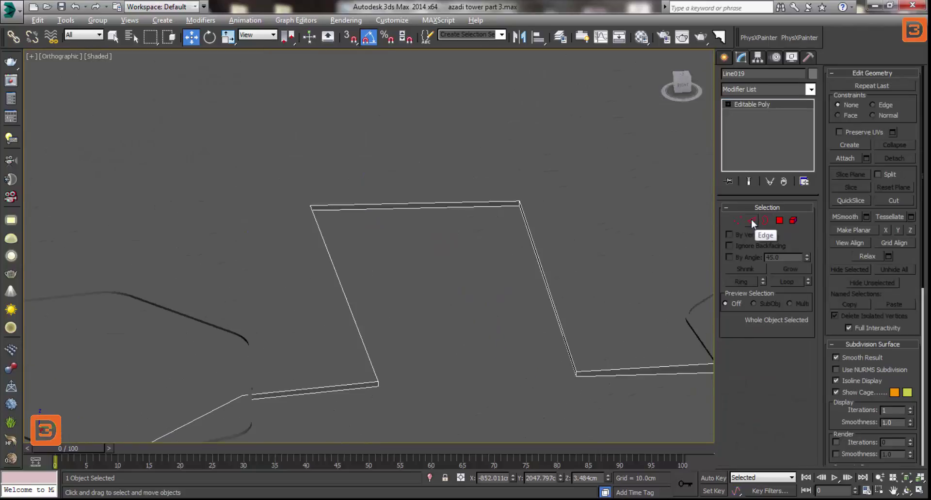
key("alt+Tab")
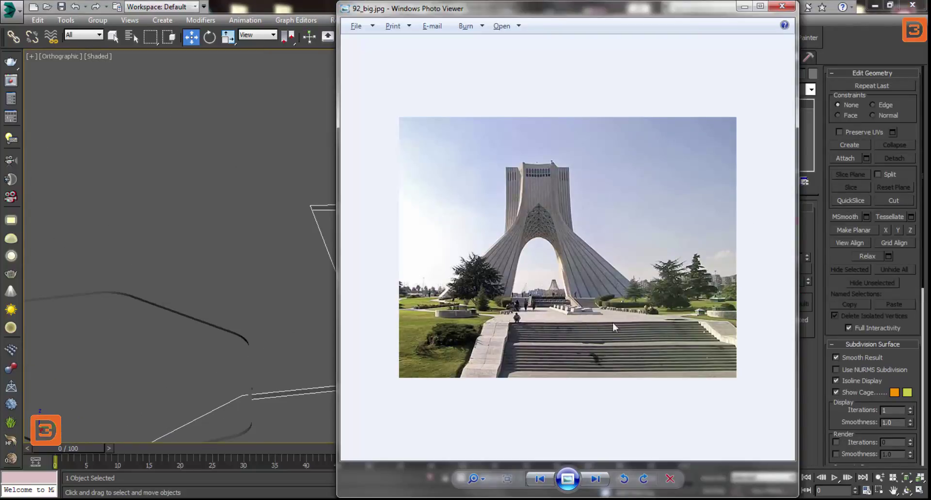
key("alt+Tab")
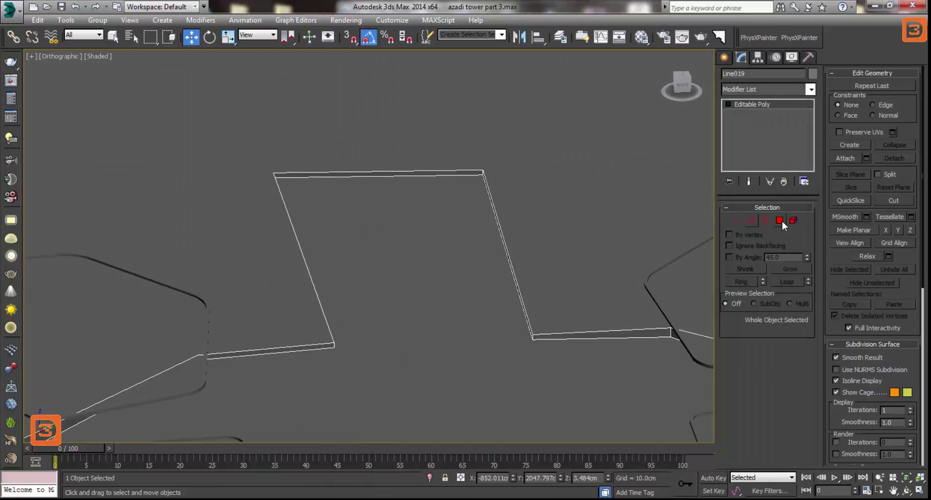
Select two opposite slab vertices and join them with a new edge using Connect
left_click(778, 221)
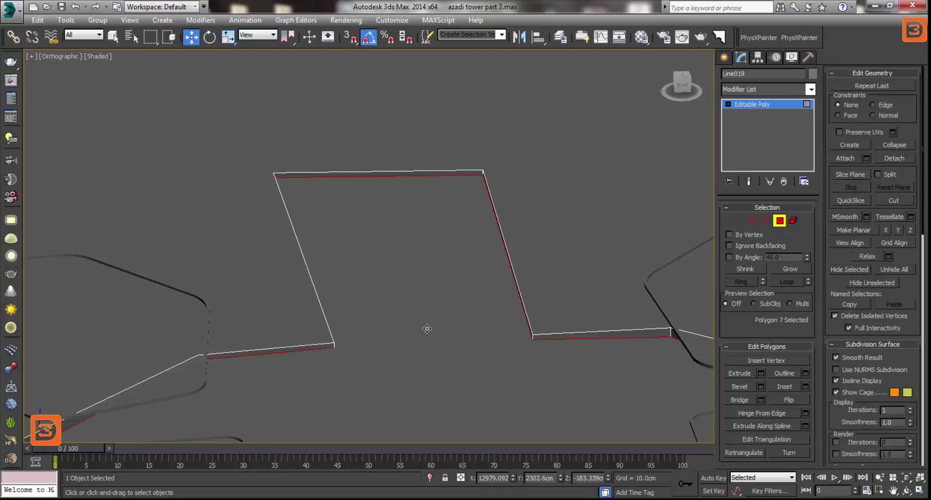
left_click(739, 221)
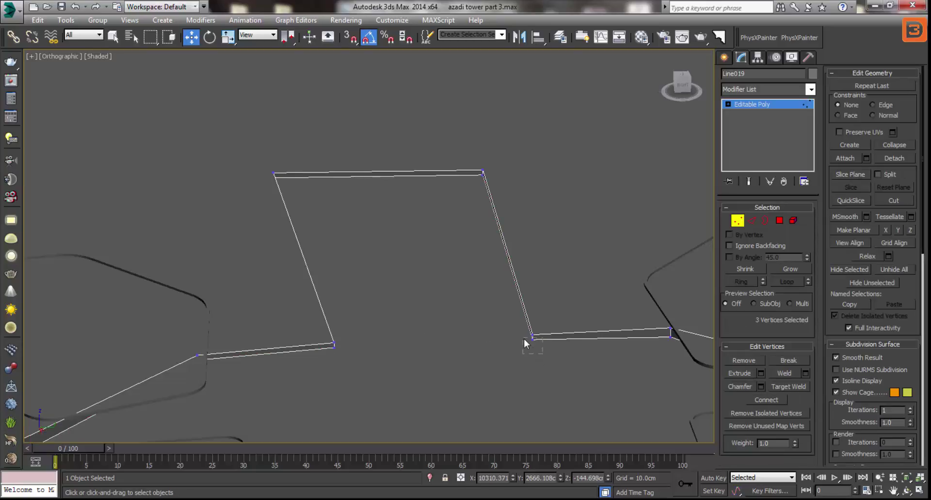
left_click(524, 338)
middle_click_drag(508, 356, 368, 344, "alt")
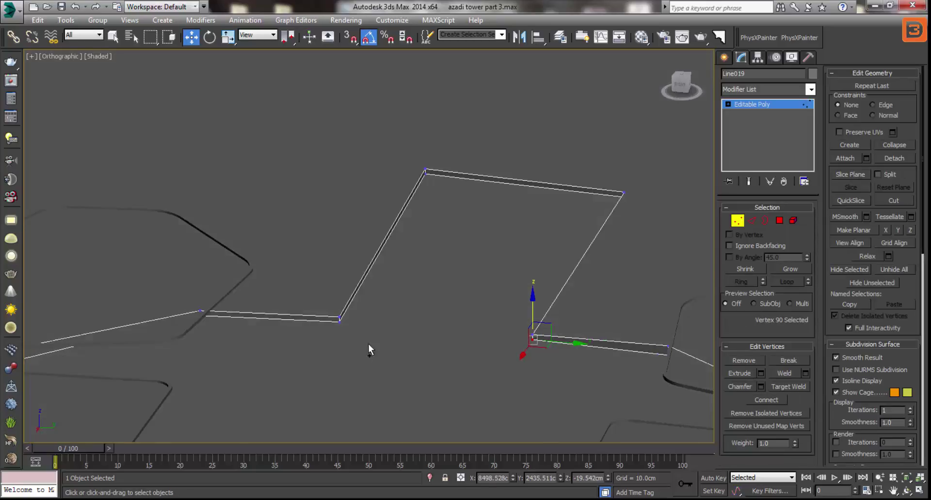
left_click(338, 320, "ctrl")
left_click(780, 399)
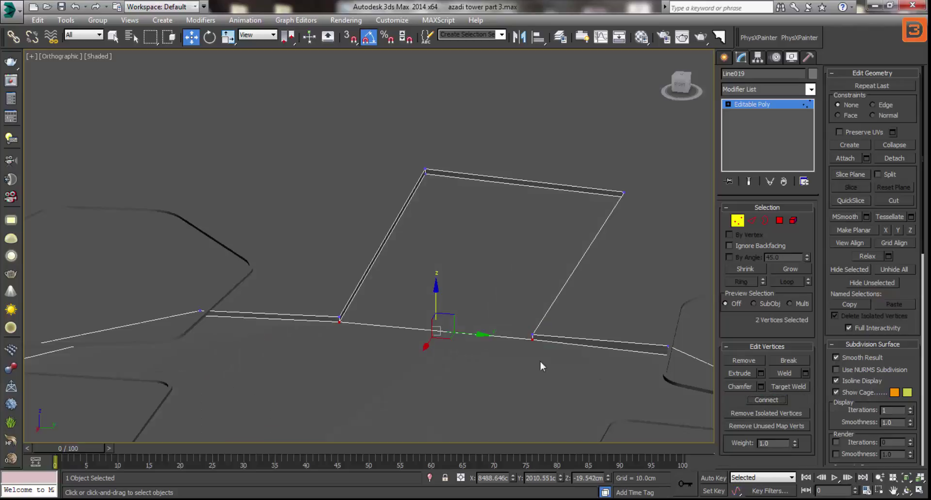
Inspect the split section in Polygon mode and clear the polygon selection
middle_click_drag(540, 361, 708, 254, "alt")
left_click(779, 220)
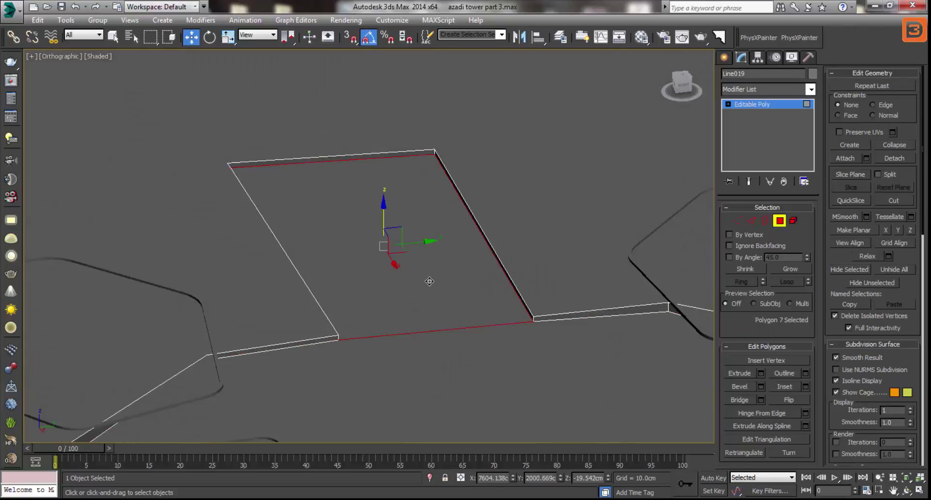
mouse_move(430, 281)
middle_mouse_down("alt")
mouse_move(353, 266)
mouse_move(371, 221)
middle_mouse_up("alt")
scroll(371, 221, "up", 2)
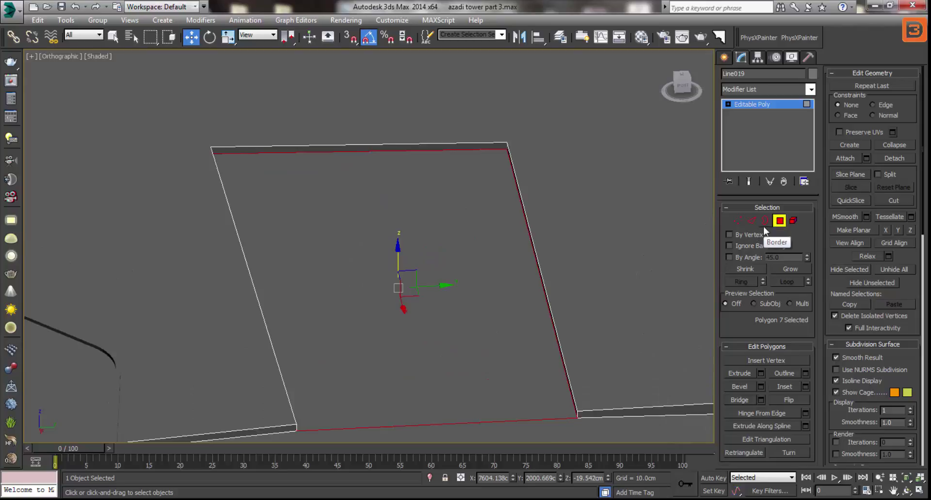
left_click(691, 243)
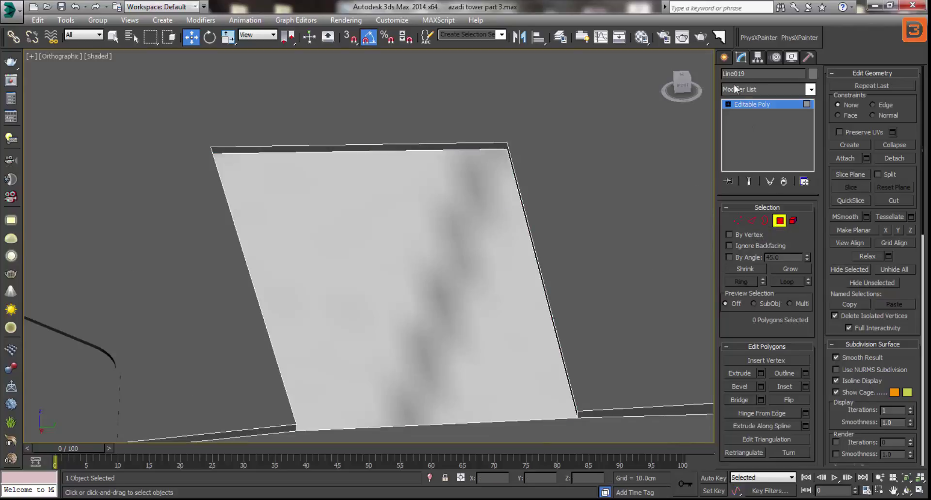
Snap-draw Box001, about 850 by 1720 cm and 56 cm high, over the walkway section
left_click(723, 58)
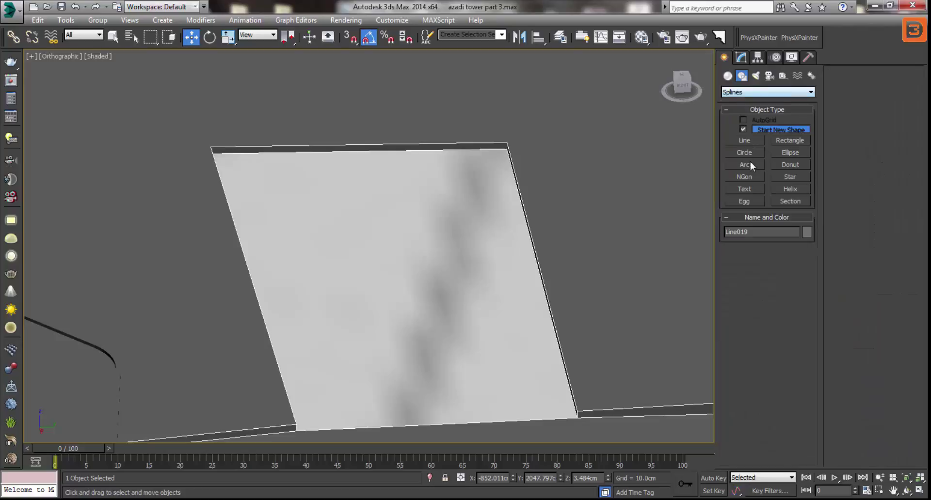
left_click(727, 75)
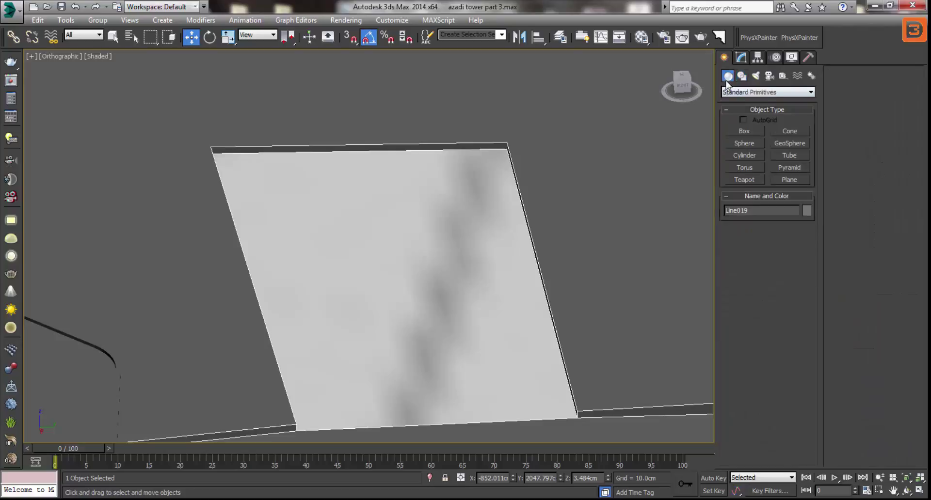
left_click(751, 132)
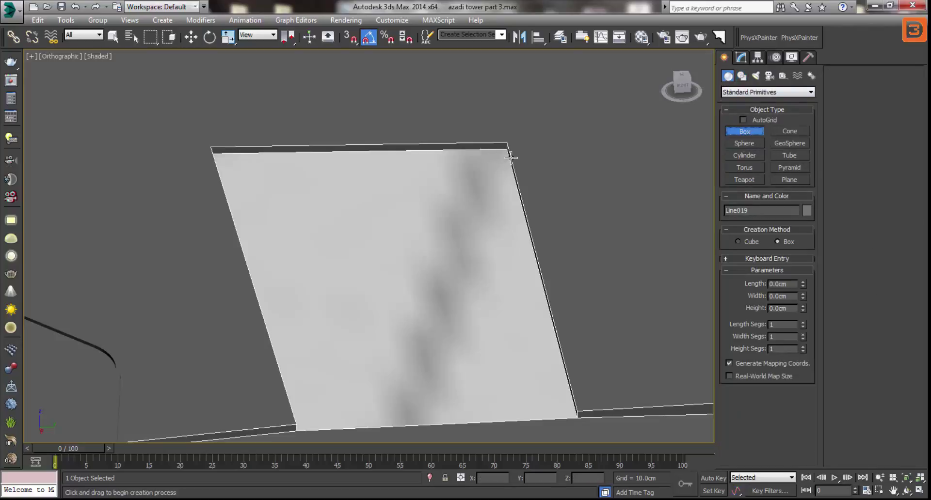
key("s")
left_click_drag(507, 143, 211, 148)
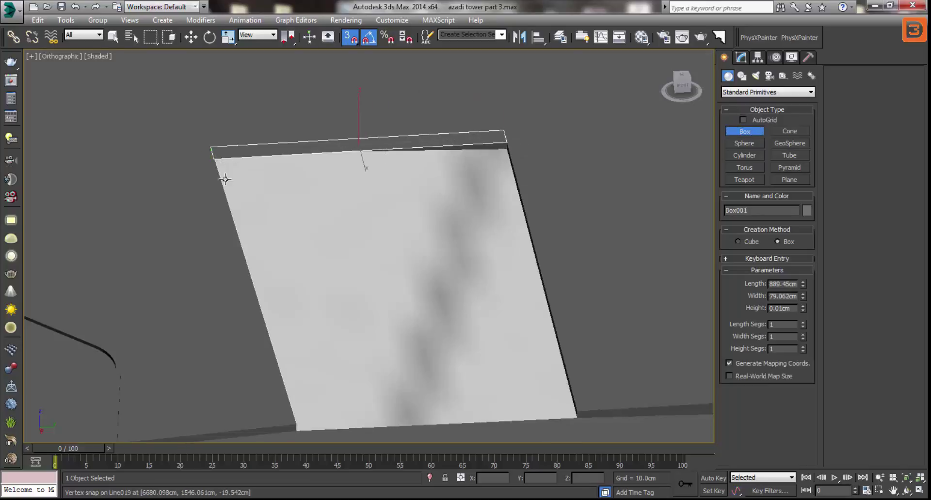
mouse_move(224, 180)
left_mouse_down()
mouse_move(322, 421)
mouse_move(307, 411)
left_mouse_up()
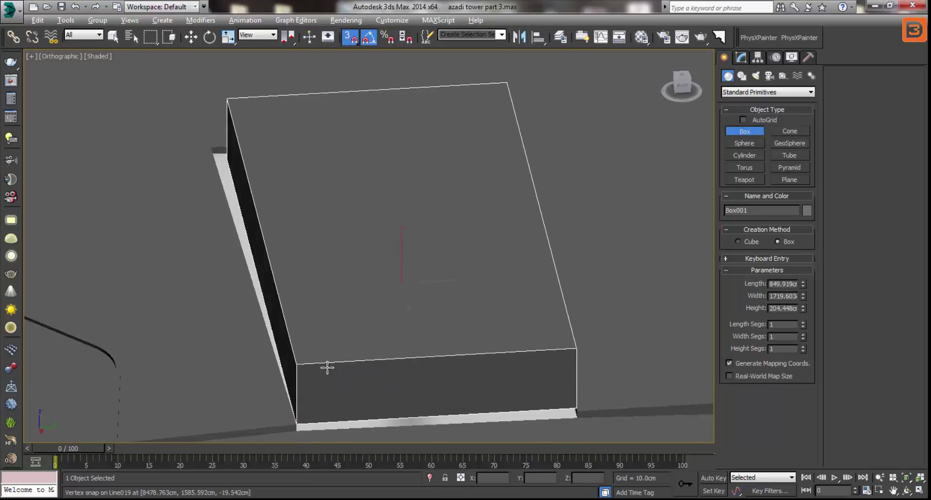
middle_click_drag(326, 368, 321, 373, "alt")
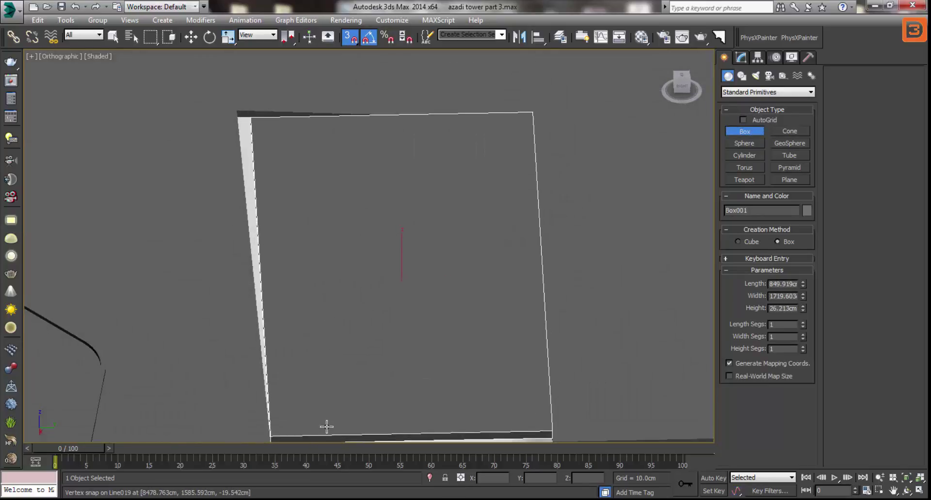
left_click(333, 417)
middle_click_drag(333, 417, 311, 353, "alt")
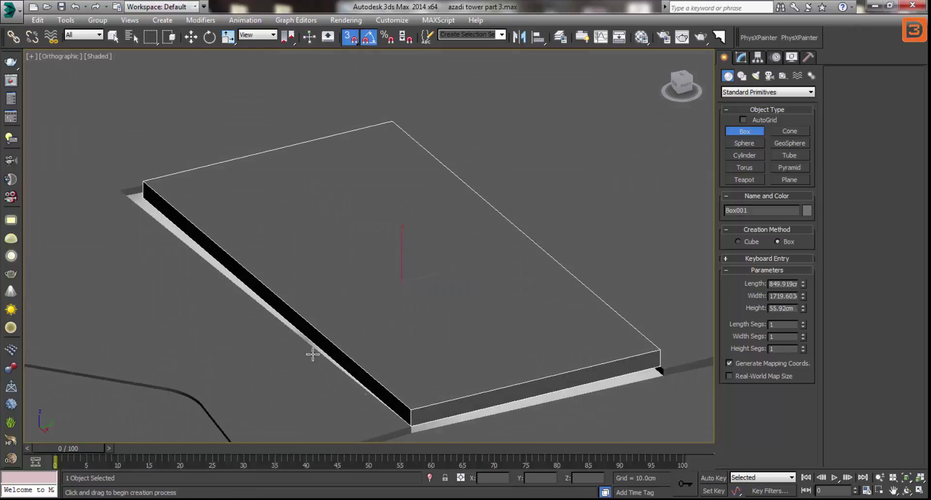
key("w")
middle_click_drag(196, 253, 206, 240, "alt")
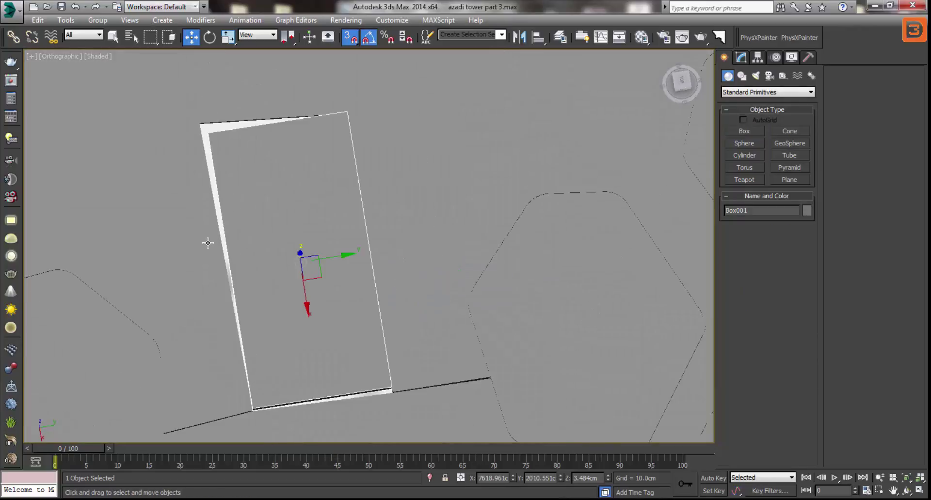
Convert Box001 to an Editable Poly and view it from the top
right_click(300, 231)
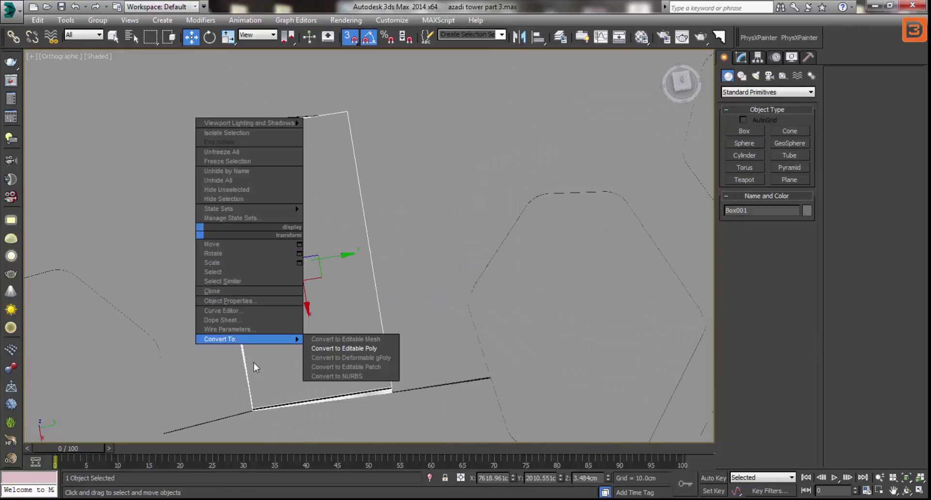
left_click(359, 347)
middle_click_drag(290, 316, 272, 271)
key("1")
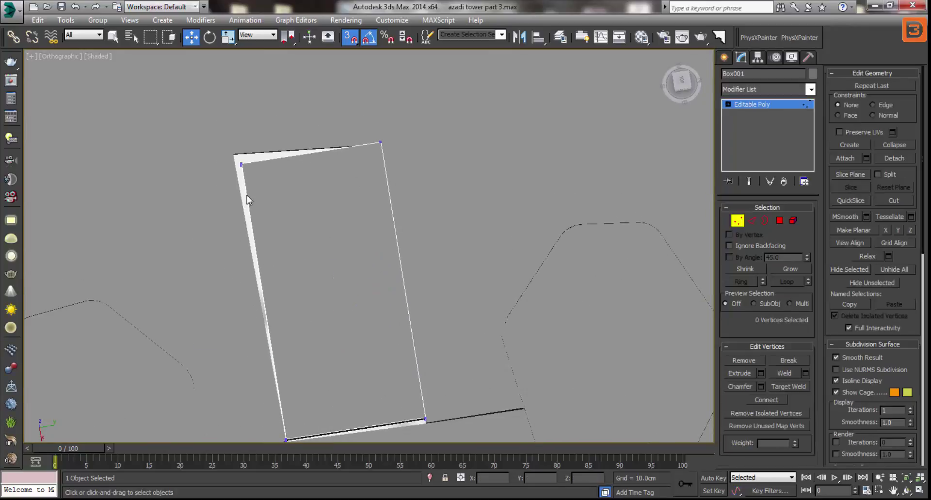
mouse_move(246, 196)
middle_mouse_down("alt")
mouse_move(246, 212)
mouse_move(256, 186)
middle_mouse_up("alt")
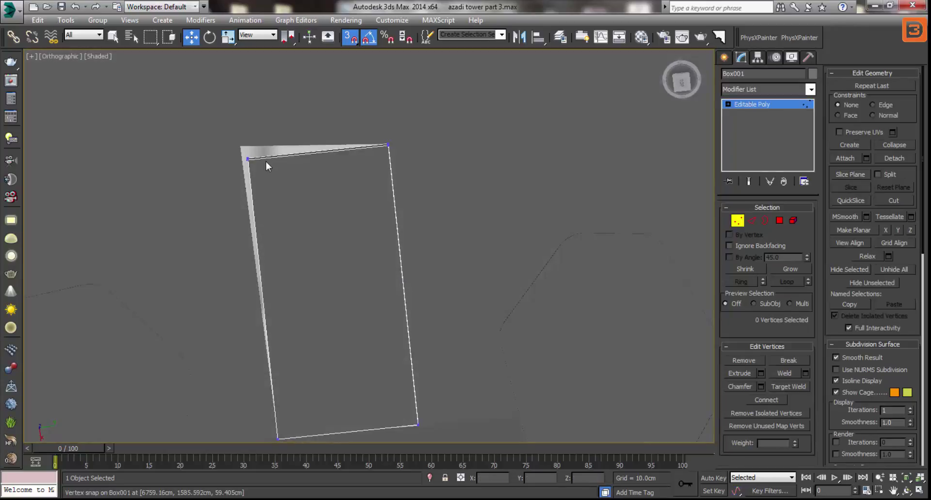
key("t")
scroll(415, 225, "up", 3)
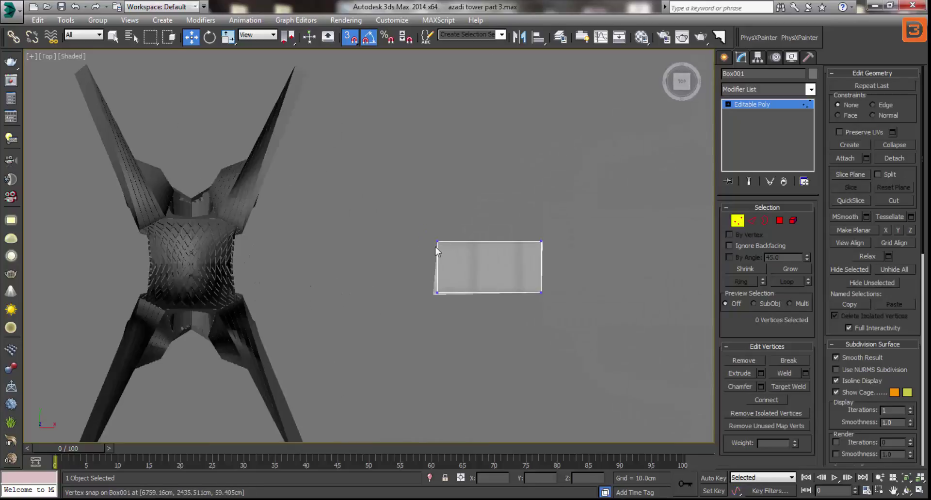
scroll(453, 301, "up", 3)
scroll(386, 287, "up", 2)
scroll(382, 293, "down", 2)
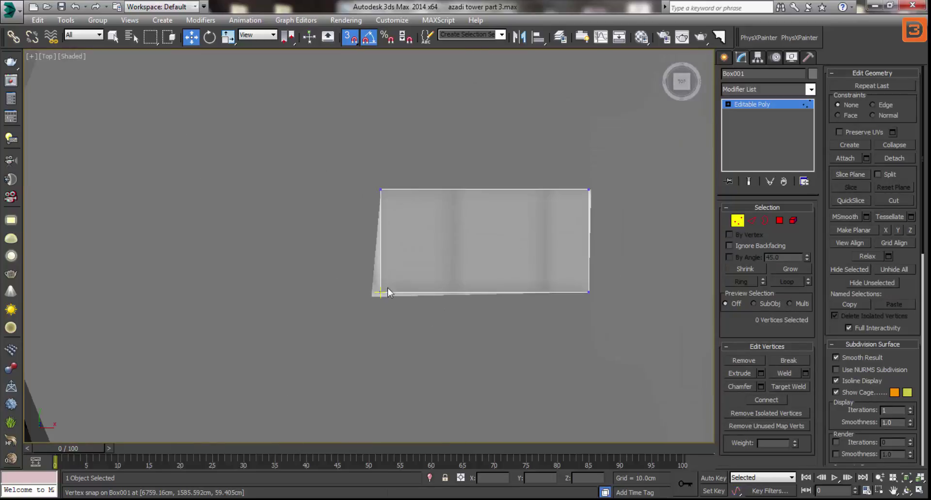
Snap Line019's bottom-left and top-right cut vertices onto Box001's corners
left_click(737, 221)
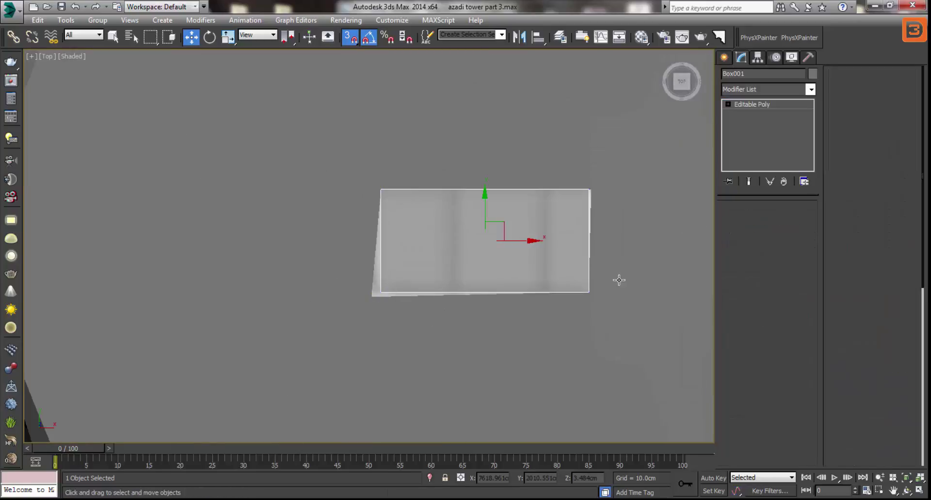
left_click(590, 286)
key("1")
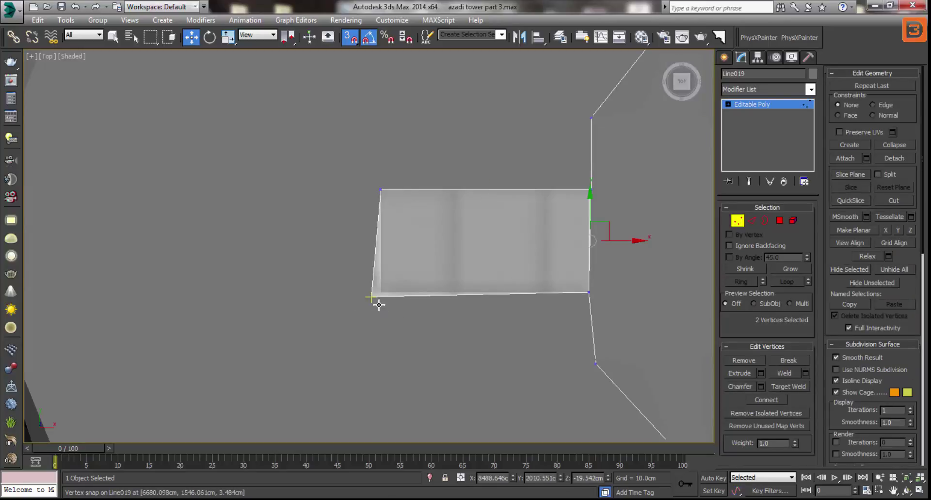
left_click(379, 305)
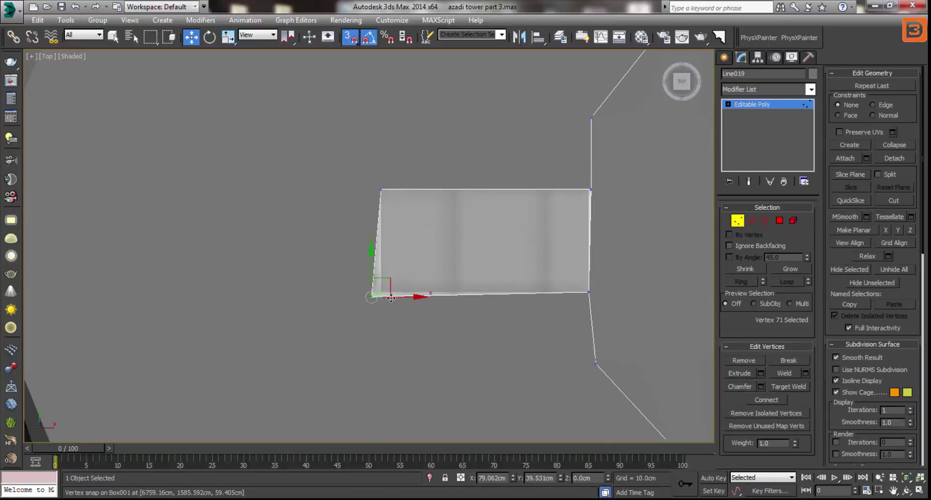
left_click_drag(361, 295, 388, 294)
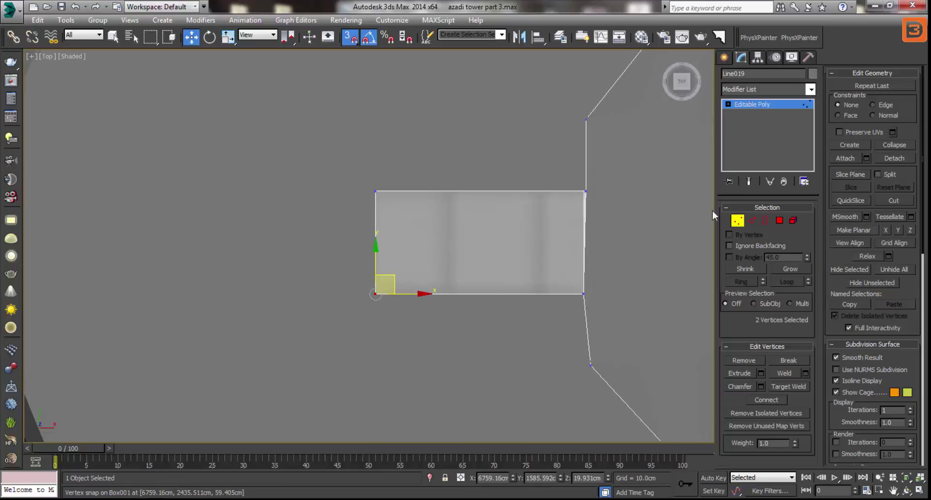
scroll(600, 176, "up", 4)
scroll(584, 193, "up", 3)
left_click(553, 218)
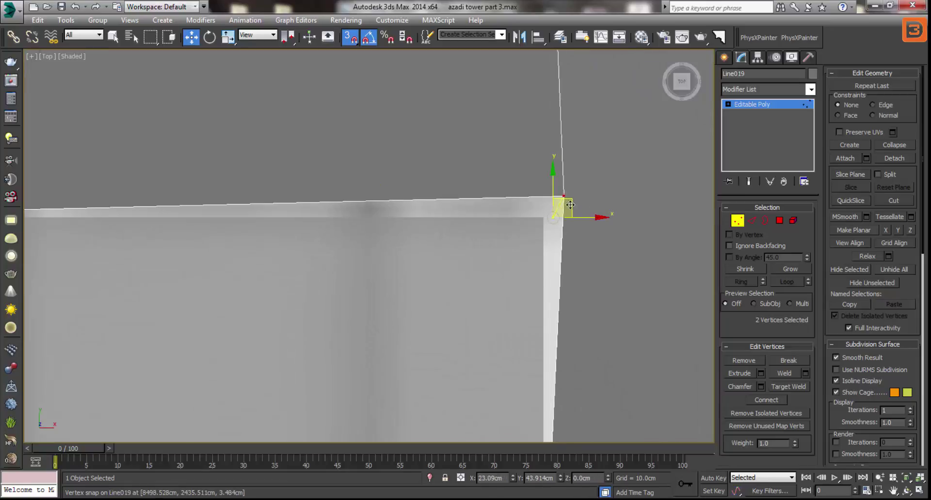
left_click_drag(576, 222, 548, 219)
Select Box001 and inspect it on the slab in Perspective view
scroll(545, 247, "down", 5)
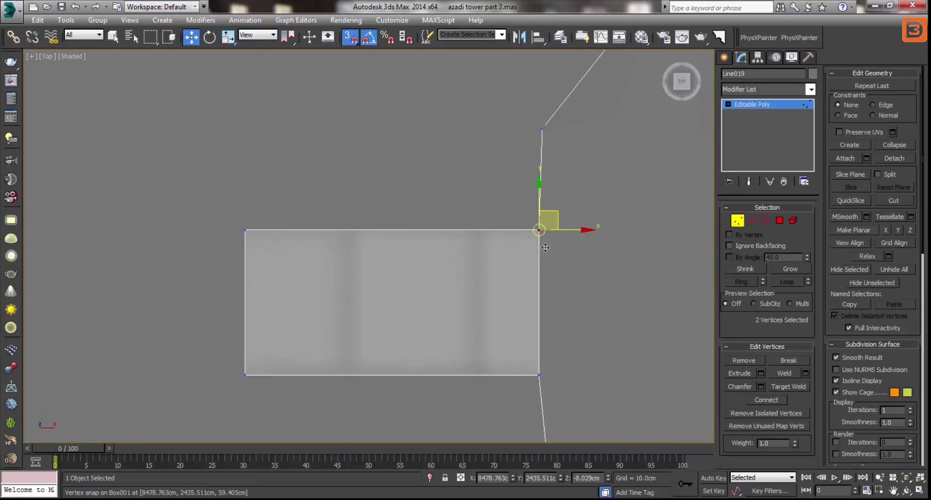
left_click(737, 220)
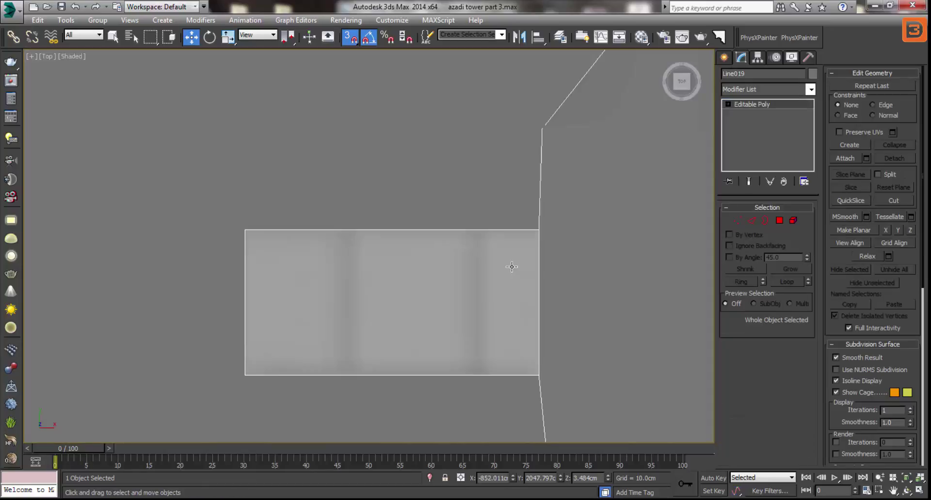
left_click(503, 298)
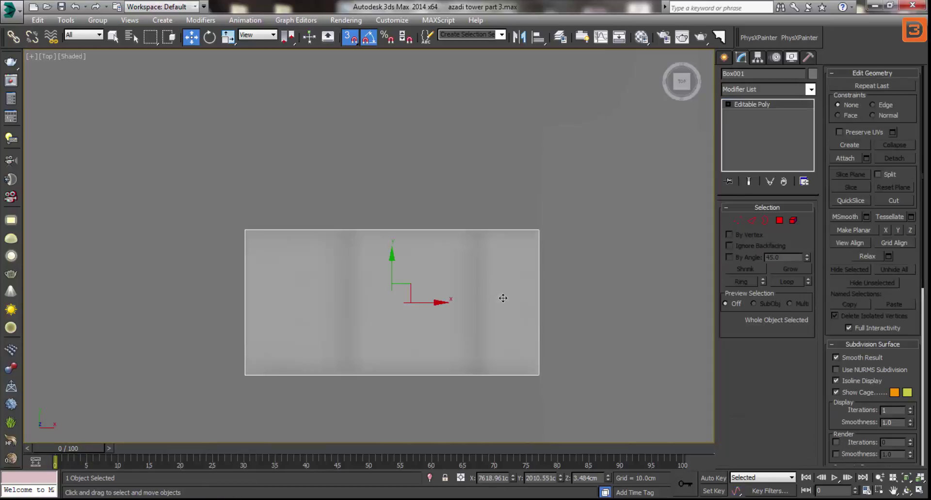
key("p")
scroll(495, 252, "down", 4)
scroll(489, 257, "up", 6)
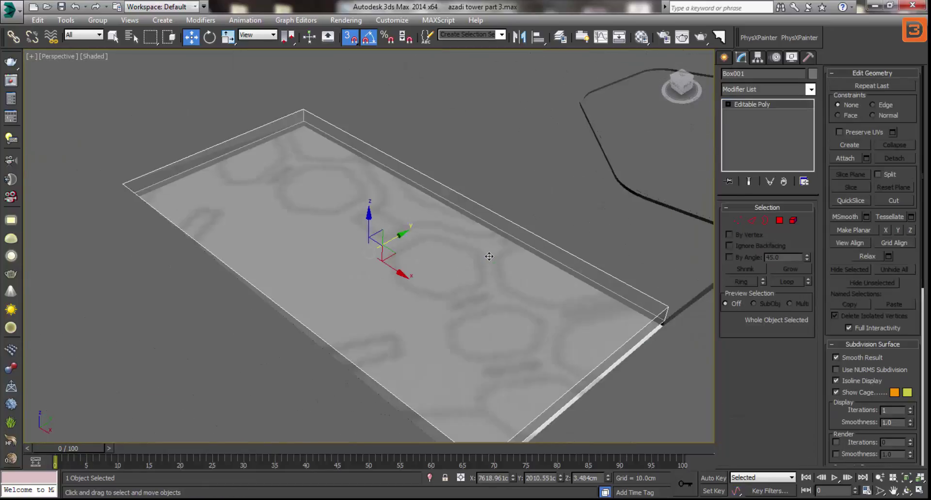
middle_click_drag(489, 256, 453, 316, "alt")
Bring up the tower photo and launch Calculator from the Start menu
key("alt+Tab")
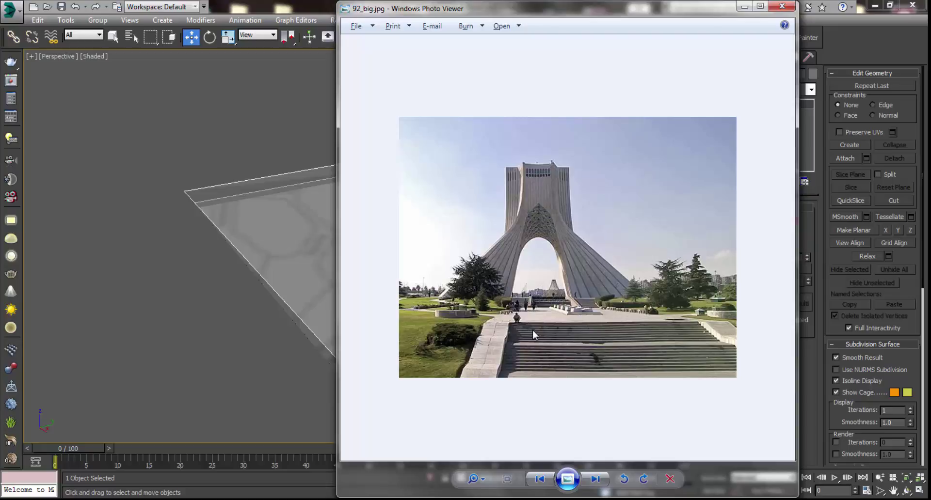
left_click(14, 498)
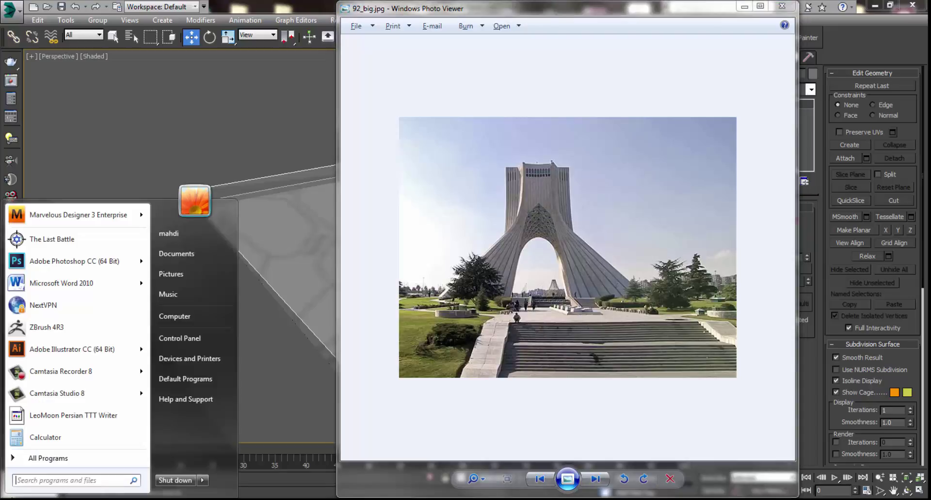
left_click(49, 433)
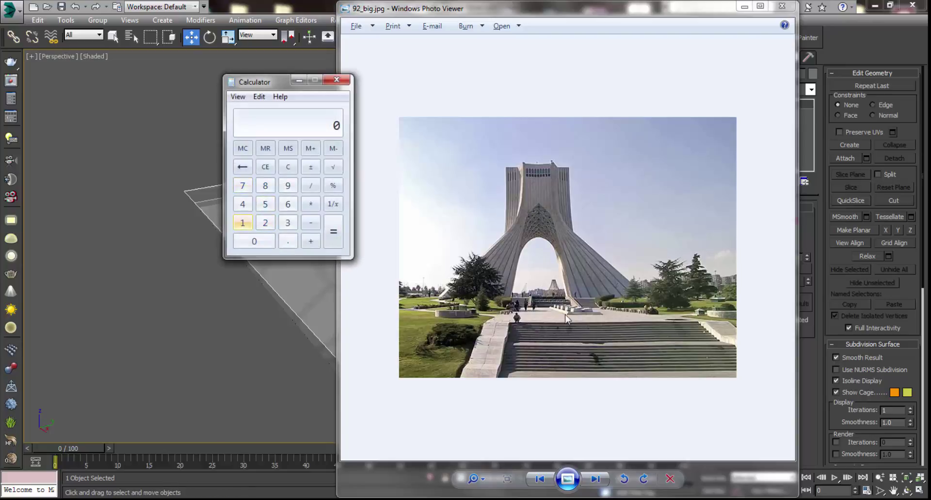
Calculate 30 × 15 = 450, then close Calculator and the tower photo
left_click(287, 224)
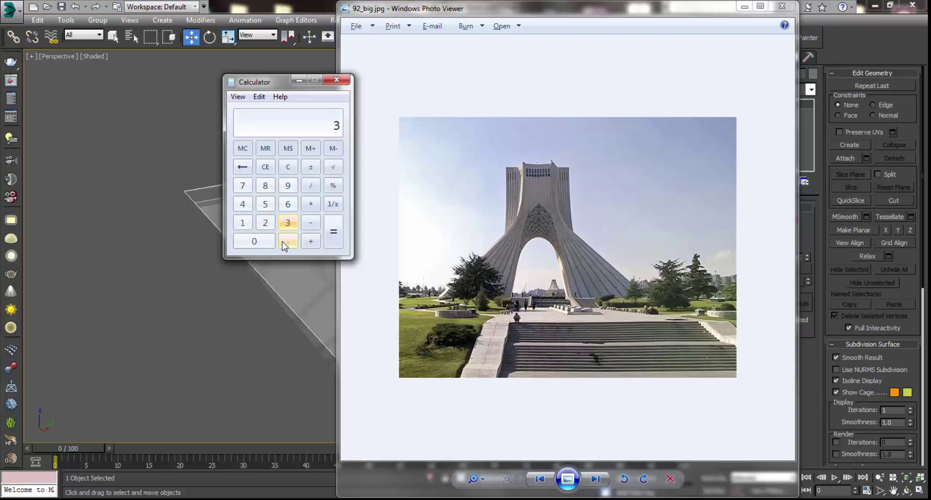
left_click(254, 242)
left_click(311, 204)
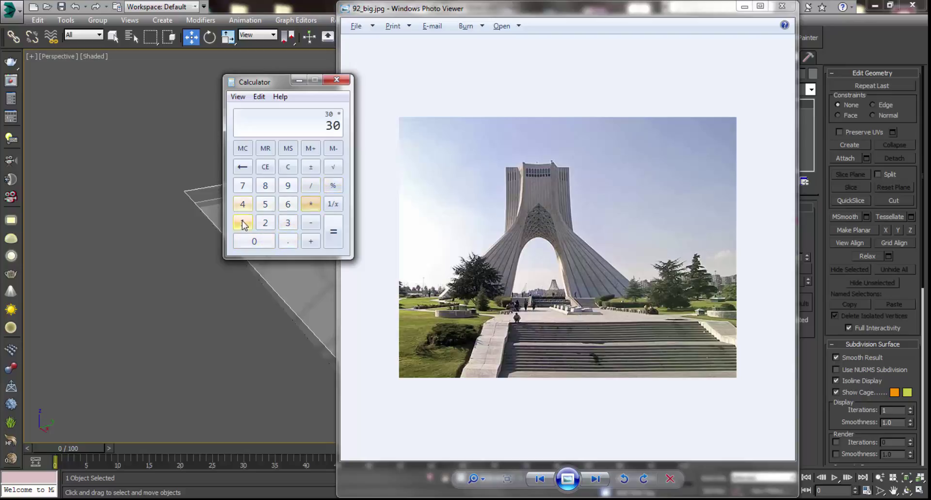
left_click(244, 225)
left_click(265, 204)
left_click(338, 243)
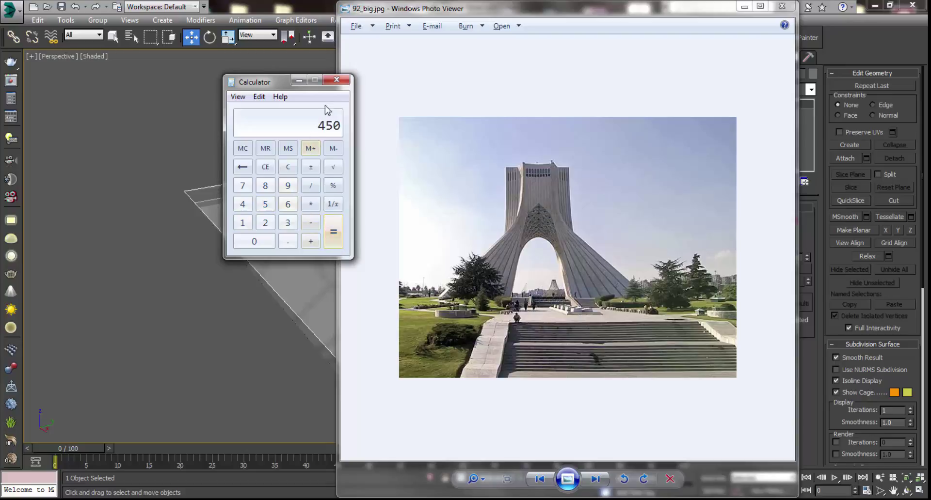
left_click(336, 79)
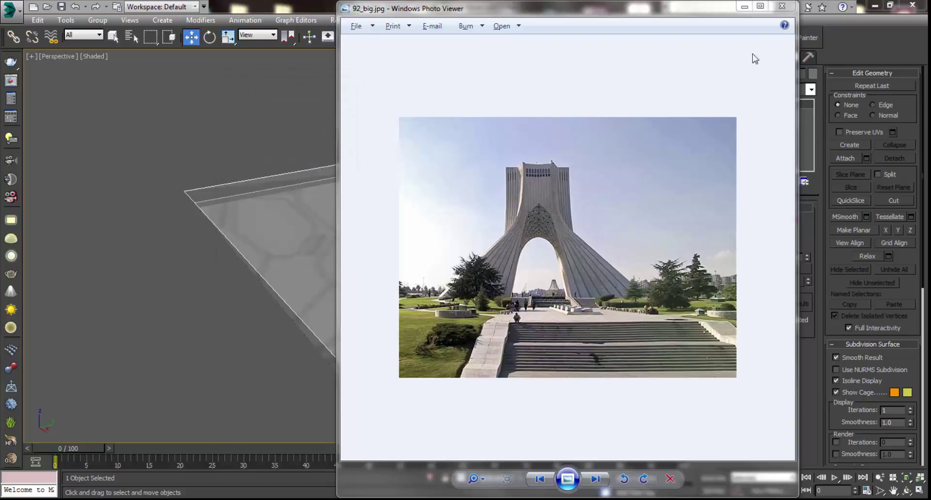
left_click(781, 6)
In Polygon mode, select Box001's top face and snap it to the slab corner height
middle_click_drag(432, 301, 423, 291)
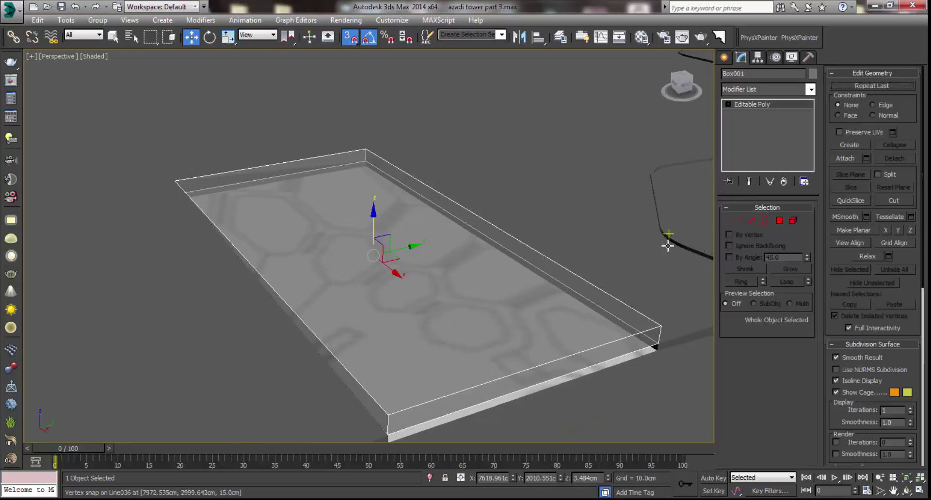
middle_click_drag(632, 299, 609, 276, "alt")
left_click(779, 220)
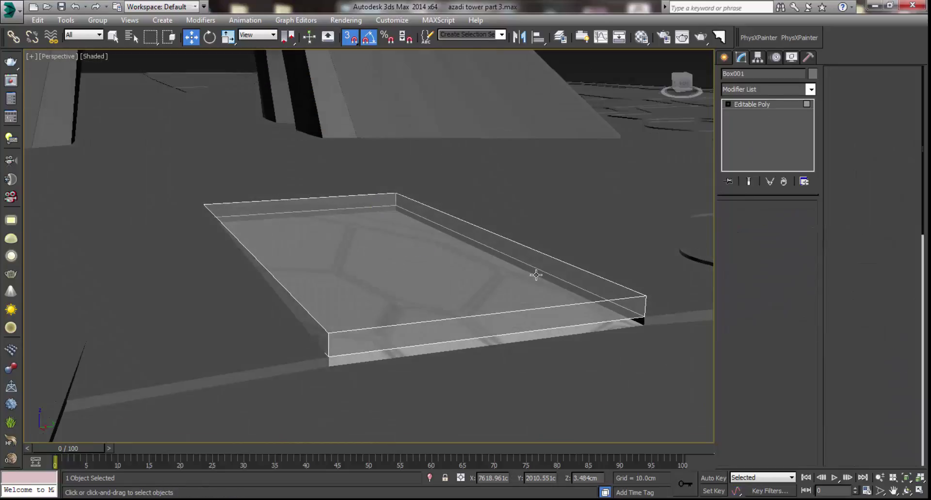
left_click(382, 218)
left_click_drag(384, 221, 403, 278)
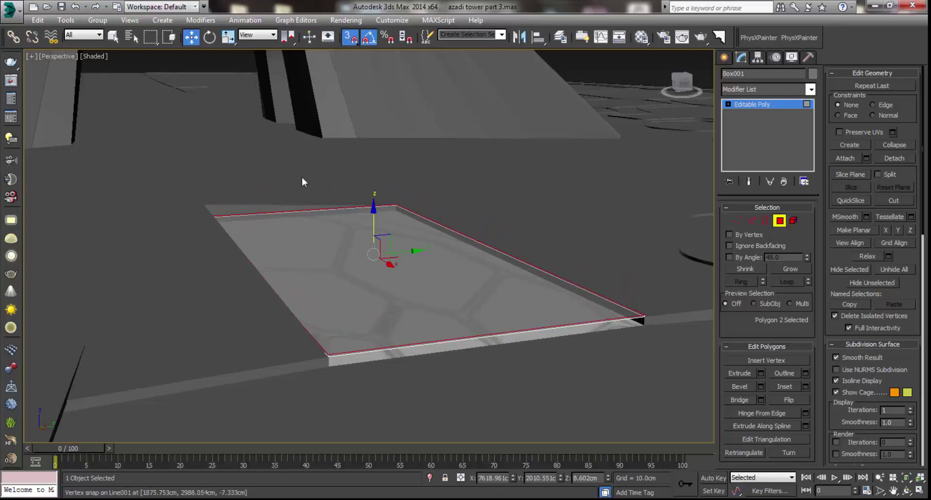
left_click_drag(384, 224, 643, 321)
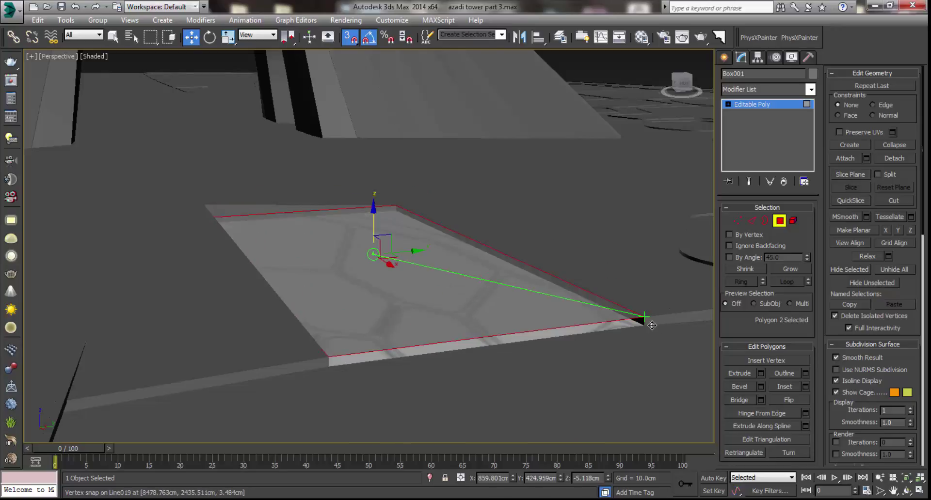
Move the top face up 450 cm with a Z offset, then exit Polygon mode
right_click(191, 39)
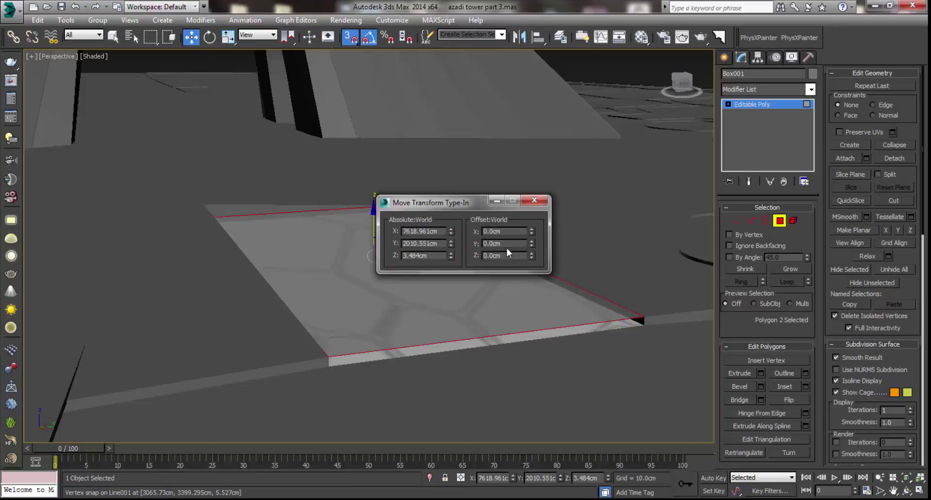
type("450")
key("Return")
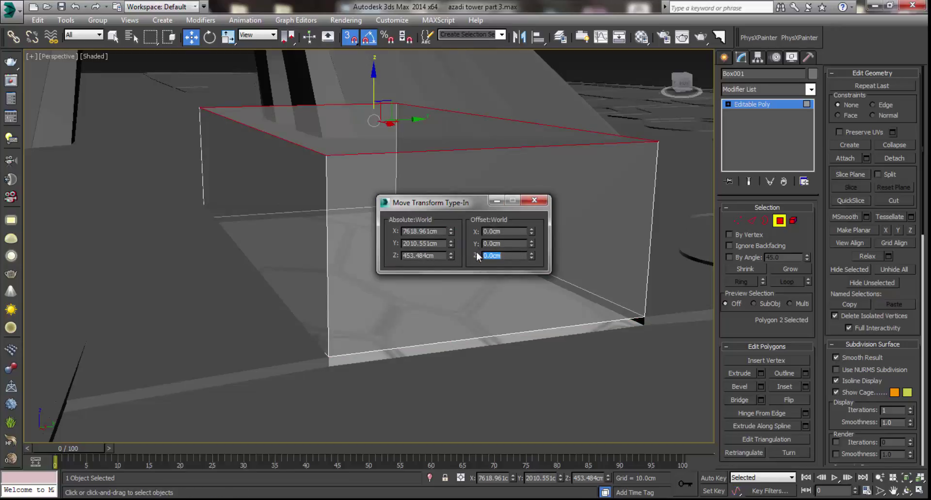
left_click(779, 221)
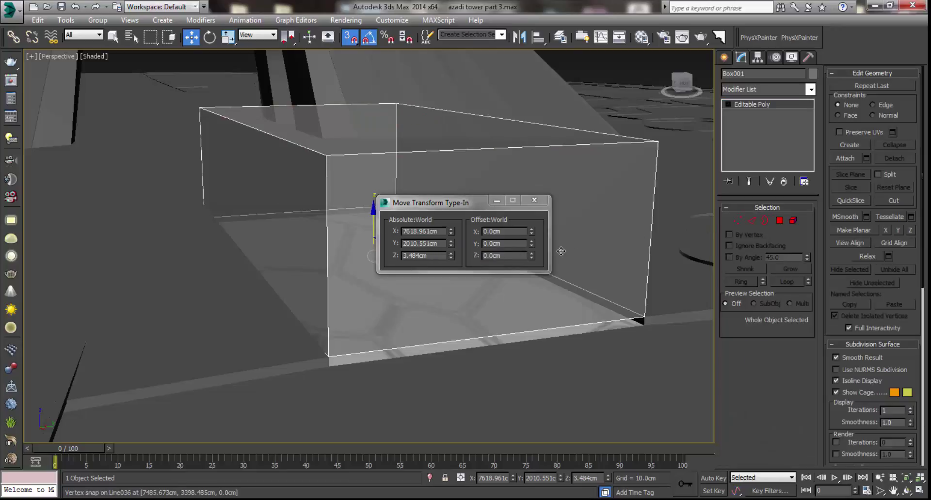
left_click(534, 200)
Zoom around the 450 cm block, then switch to the tower reference photo
scroll(470, 237, "down", 3)
scroll(469, 237, "down", 3)
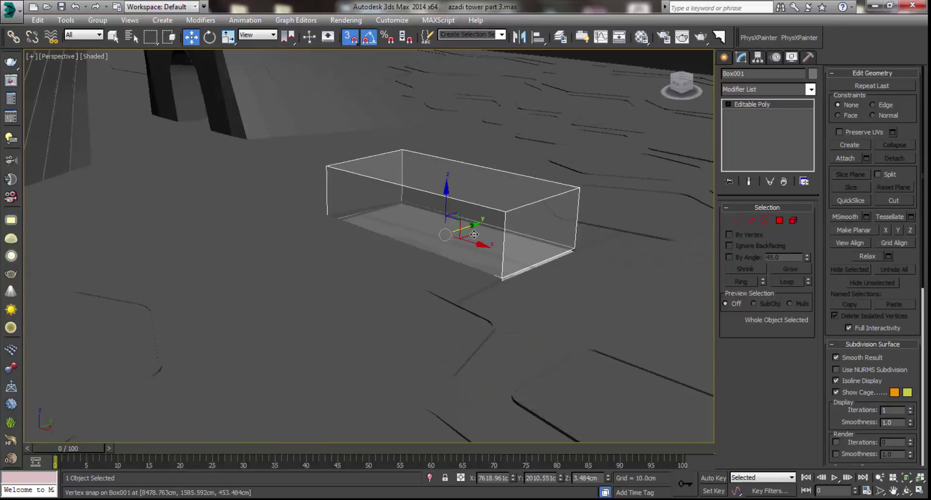
scroll(471, 243, "up", 2)
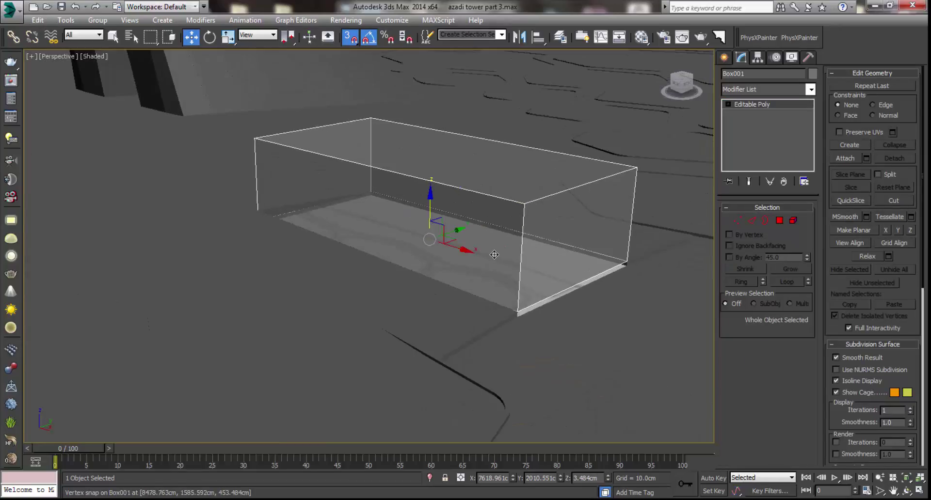
scroll(494, 255, "up", 1)
scroll(484, 249, "up", 1)
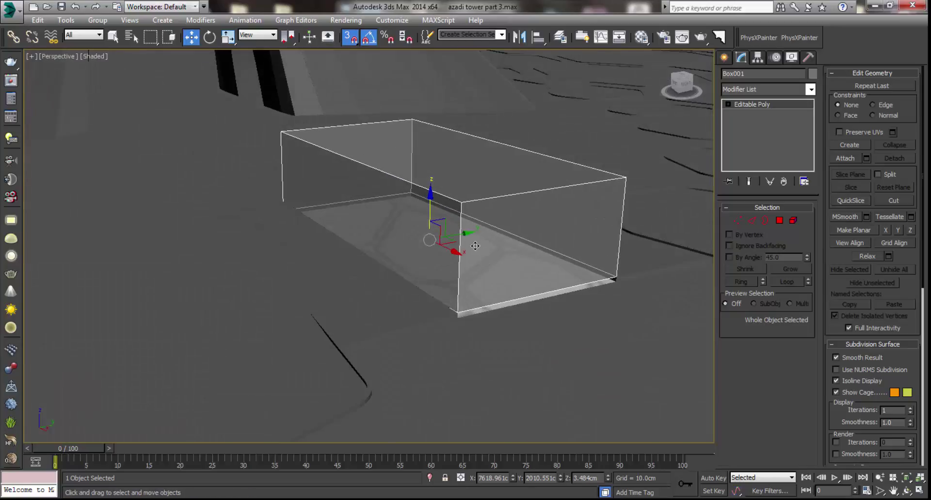
scroll(475, 245, "up", 2)
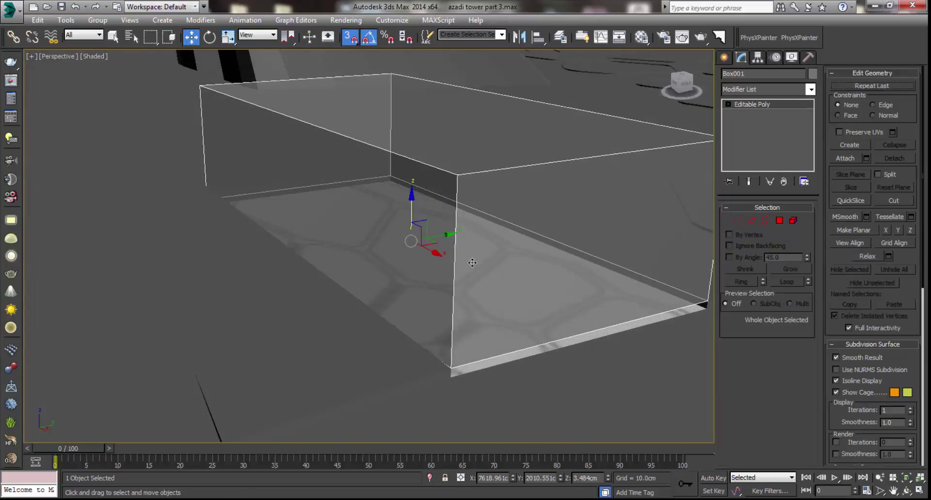
key("alt+Tab")
key("alt+Tab")
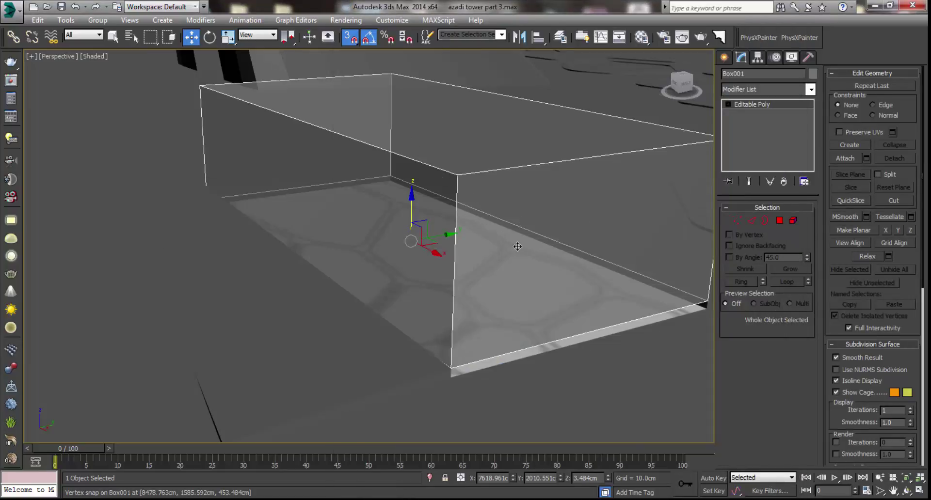
Move Box001 down with vertex snap so its top meets floor level
mouse_move(499, 247)
middle_mouse_down("alt")
mouse_move(422, 228)
mouse_move(390, 182)
middle_mouse_up("alt")
right_click(416, 225)
left_click(408, 231)
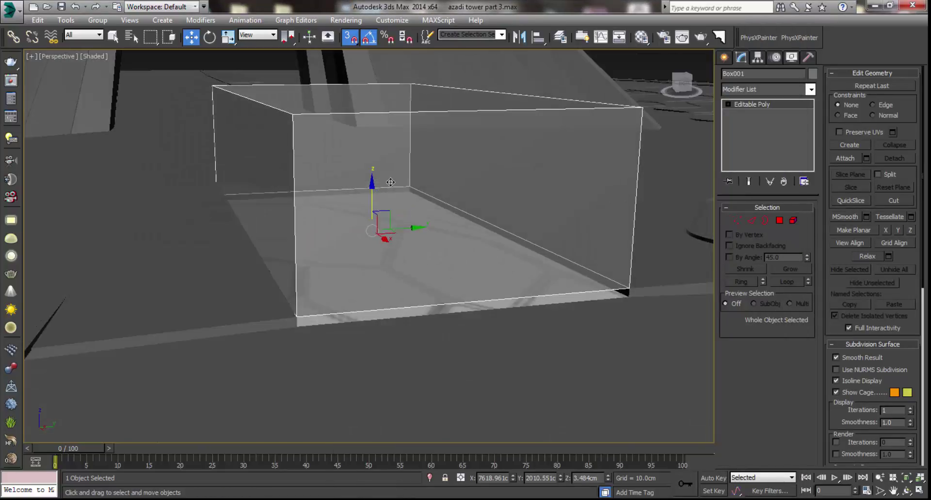
left_click_drag(412, 87, 418, 200)
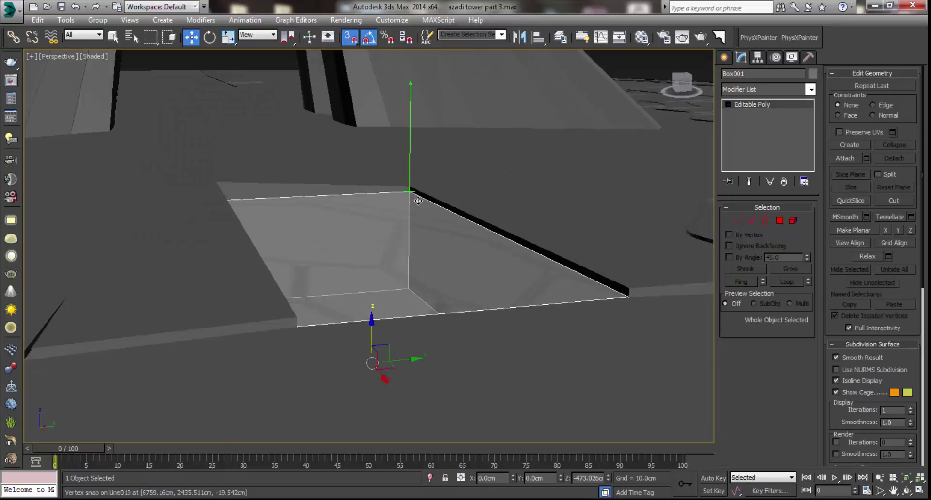
middle_click_drag(418, 200, 388, 215, "alt")
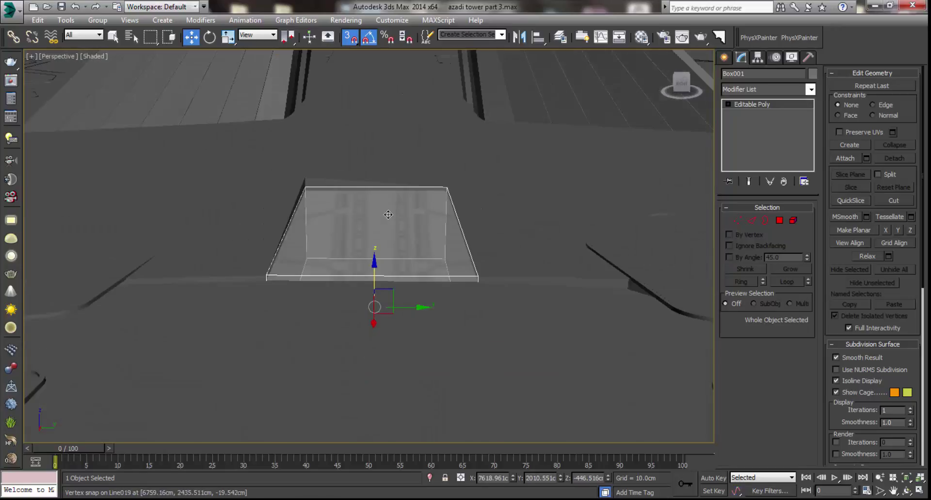
Select Line019 and snap its recess-corner vertex down onto the block
left_click(349, 181)
left_click(737, 221)
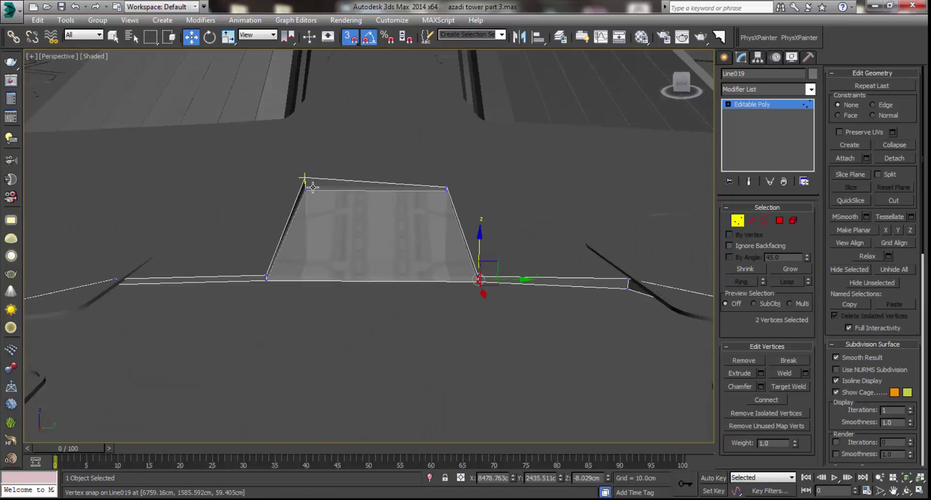
left_click(306, 178)
left_click_drag(306, 168, 316, 195)
mouse_move(315, 195)
middle_mouse_down("alt")
mouse_move(314, 220)
mouse_move(391, 286)
mouse_move(432, 263)
mouse_move(421, 201)
middle_mouse_up("alt")
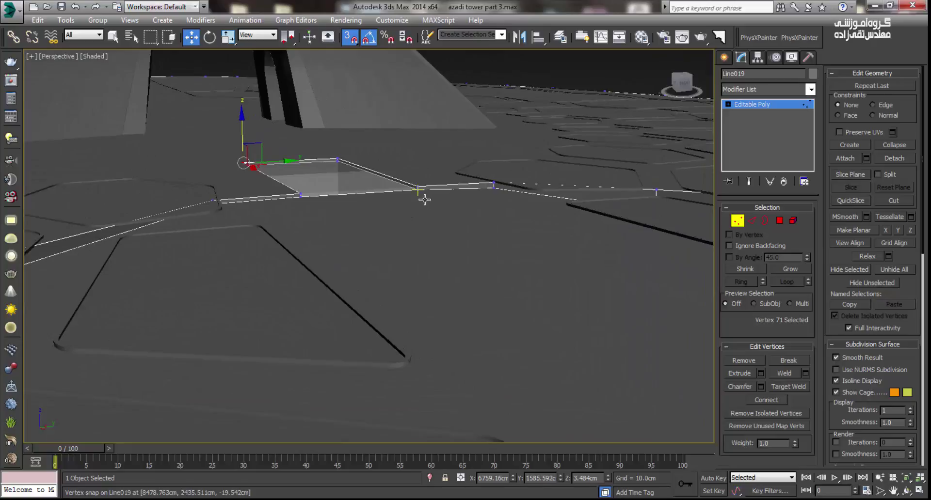
Drag both walkway vertices down to Z -446.516 cm, then bring up AZADITOWER.jpg
left_click(418, 189)
left_click(300, 195, "ctrl")
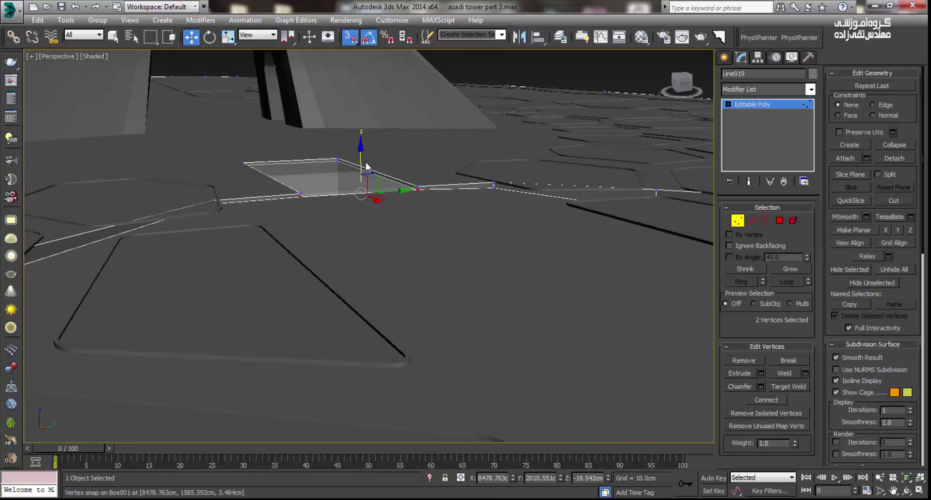
mouse_move(366, 166)
left_mouse_down()
mouse_move(423, 298)
mouse_move(423, 264)
left_mouse_up()
middle_click_drag(423, 264, 314, 194, "alt")
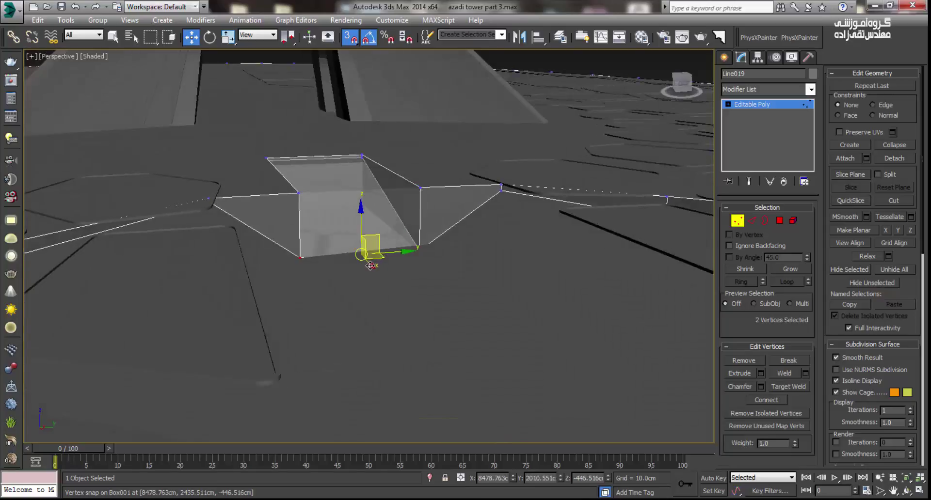
left_click(305, 188)
mouse_move(334, 207)
middle_mouse_down("alt")
mouse_move(385, 211)
mouse_move(348, 145)
middle_mouse_up("alt")
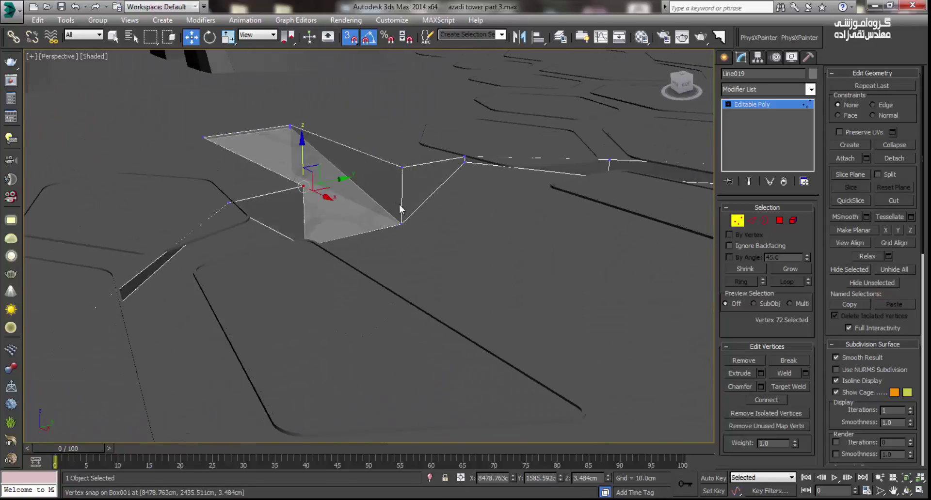
key("alt+Tab")
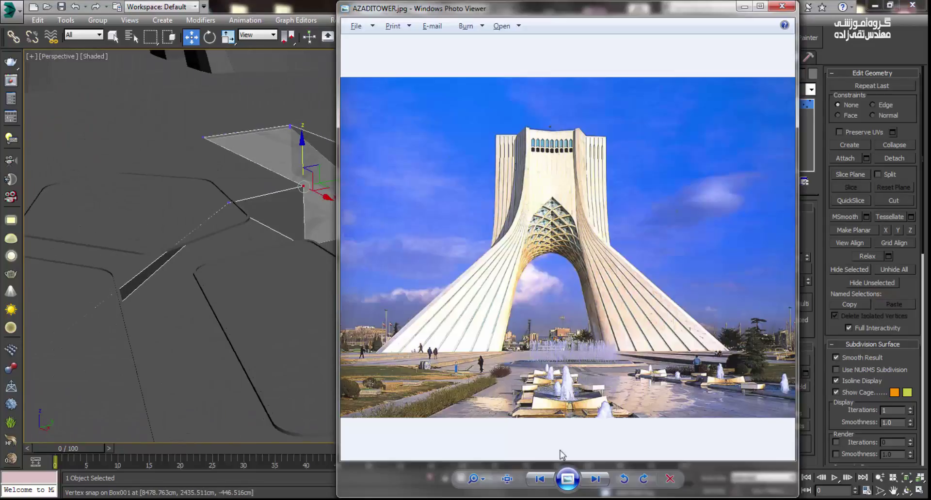
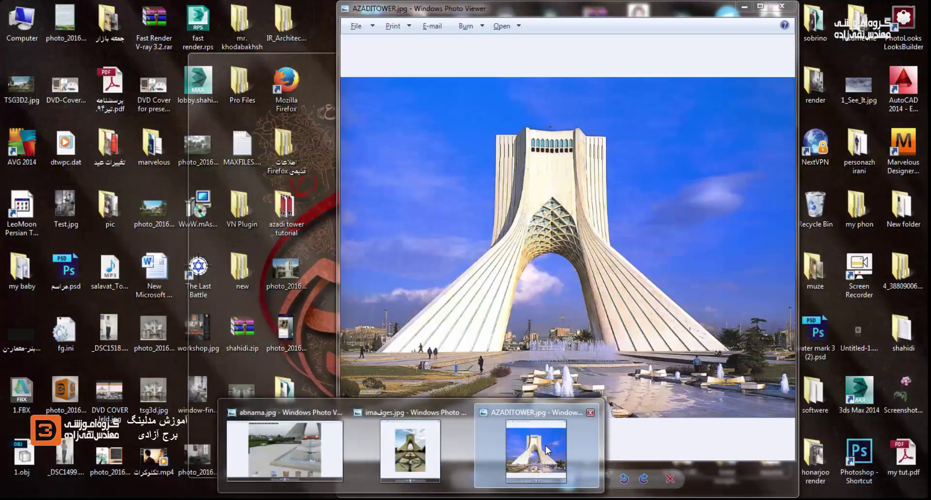
Browse the AZADITOWER reference photos and tower drawing back and forth, ending on the azadisq photo
left_click(535, 450)
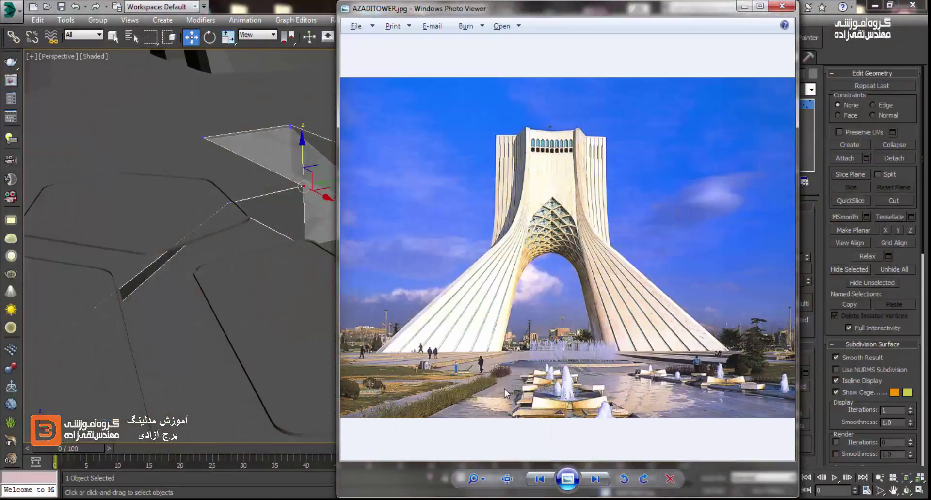
left_click(541, 480)
left_click(542, 480)
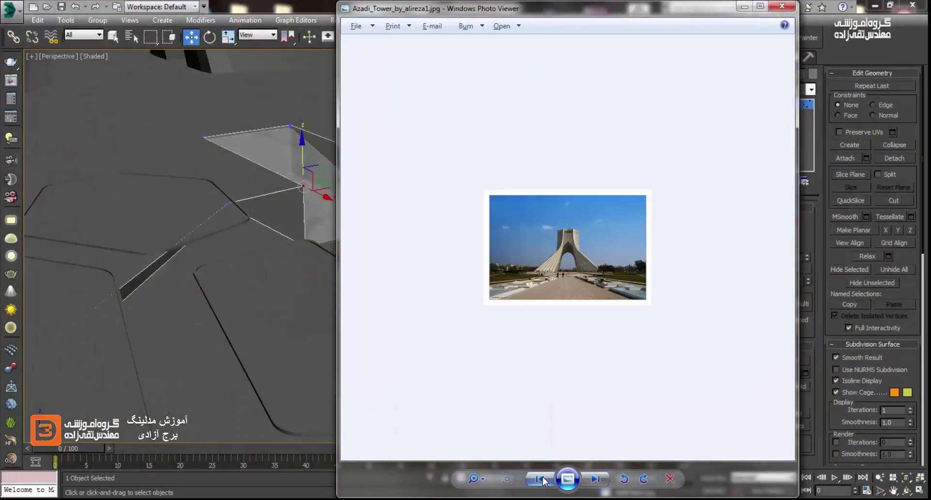
left_click(544, 481)
left_click(601, 480)
left_click(601, 480)
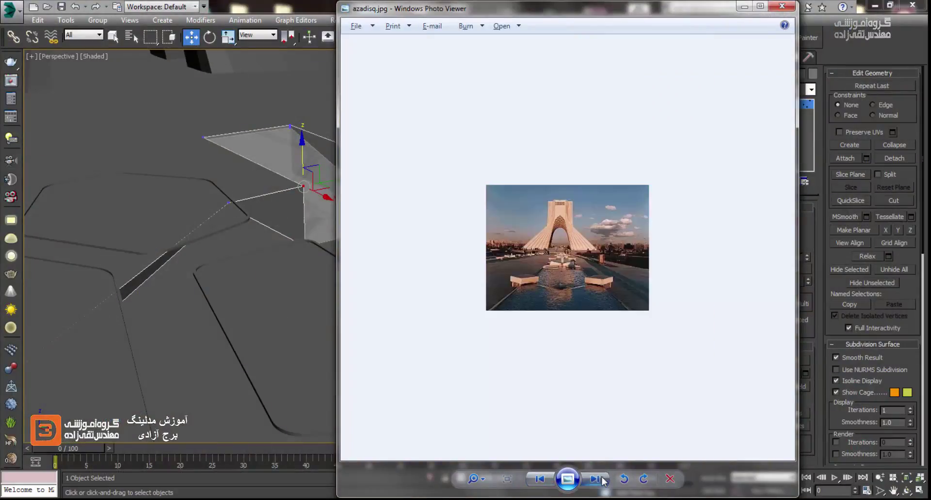
left_click(602, 481)
left_click(603, 481)
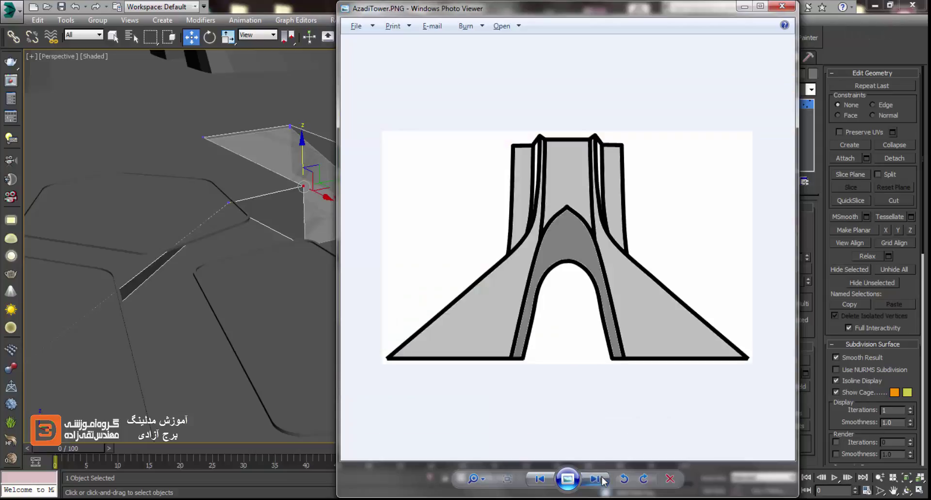
left_click(602, 481)
left_click(541, 480)
left_click(542, 479)
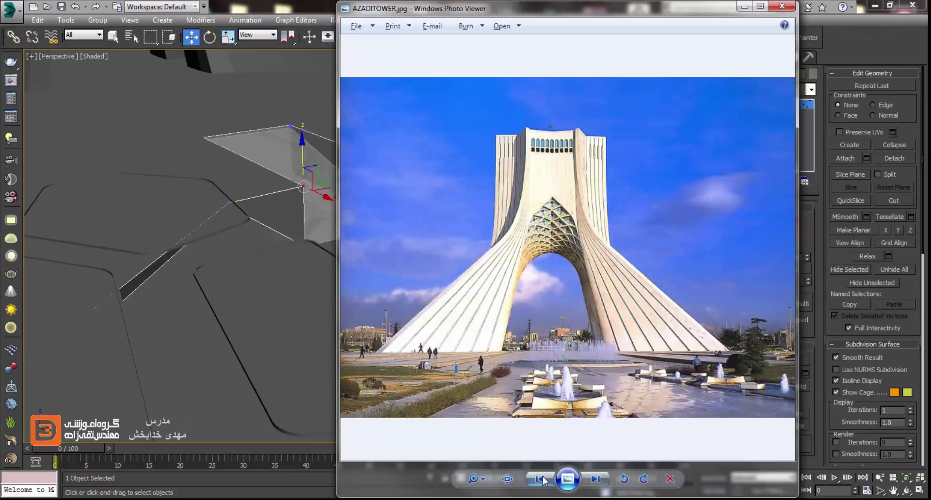
left_click(543, 480)
Select two ground vertices of Line019 and lower them in Z
left_click(299, 333)
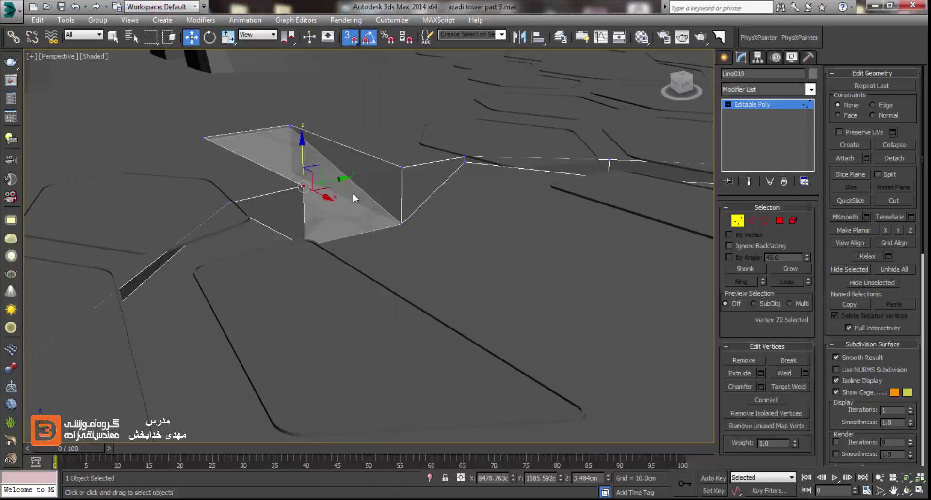
scroll(357, 199, "up", 2)
scroll(368, 194, "up", 2)
scroll(407, 183, "up", 2)
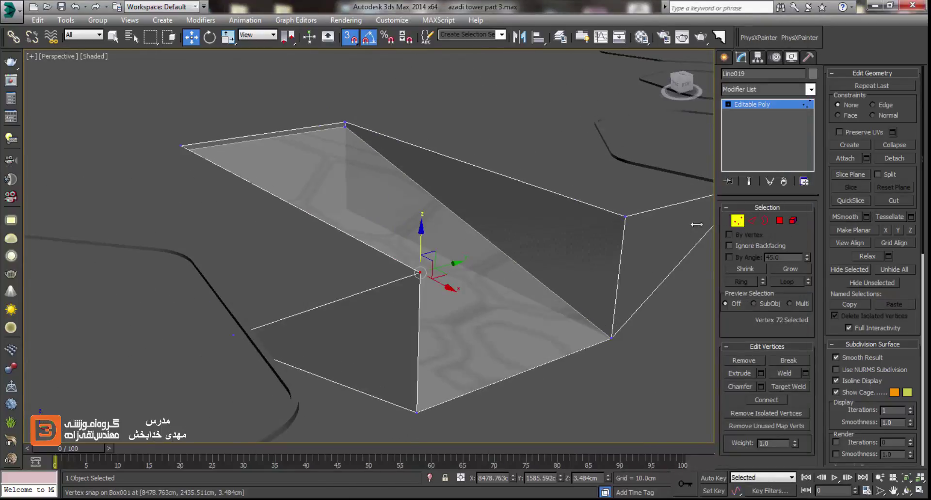
left_click(625, 216, "ctrl")
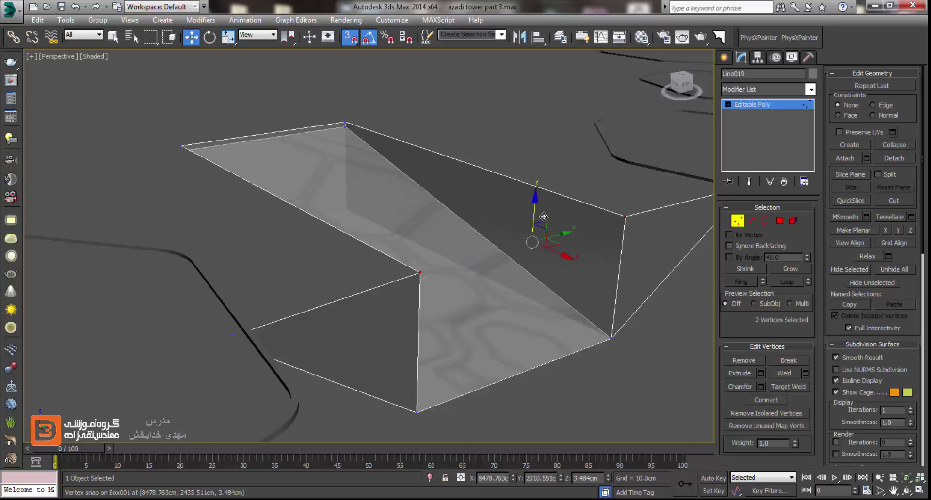
left_click_drag(536, 216, 540, 349)
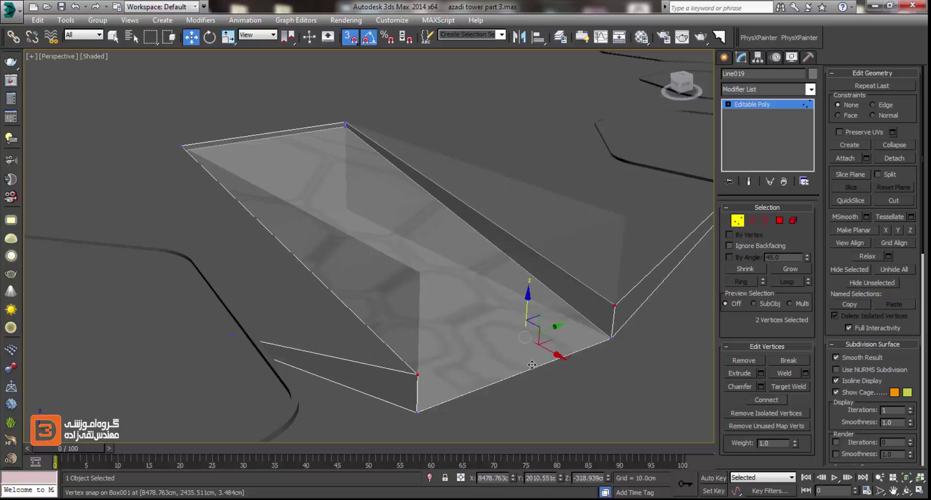
mouse_move(540, 349)
middle_mouse_down("alt")
mouse_move(537, 238)
mouse_move(515, 256)
mouse_move(567, 261)
middle_mouse_up("alt")
Connect the box's left and right top corners to the adjacent ground vertices with new edges
left_click(401, 131, "ctrl")
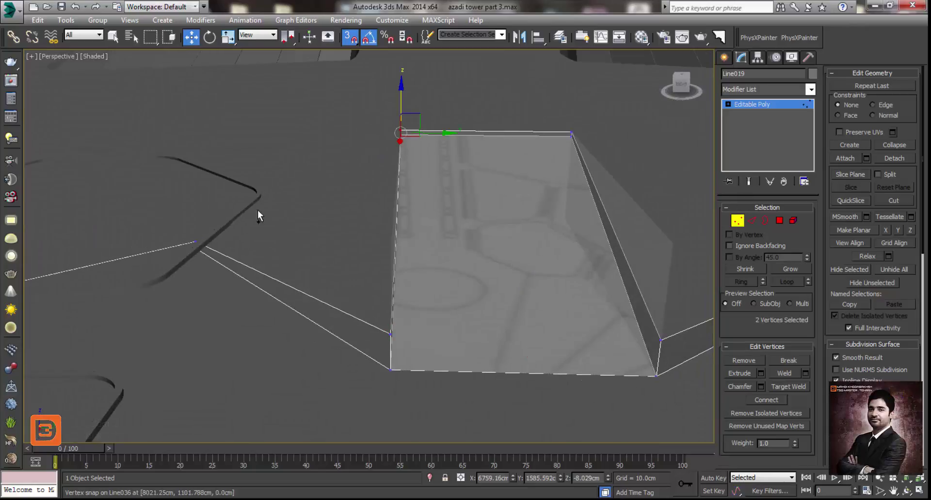
left_click(195, 241, "ctrl")
middle_click_drag(538, 209, 557, 194, "alt")
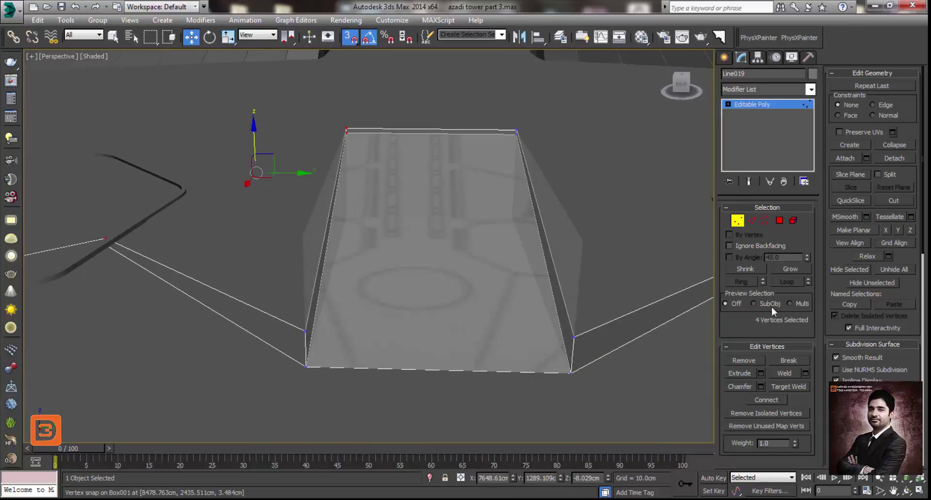
left_click(759, 400)
left_click_drag(484, 161, 483, 158)
middle_click_drag(567, 283, 534, 282)
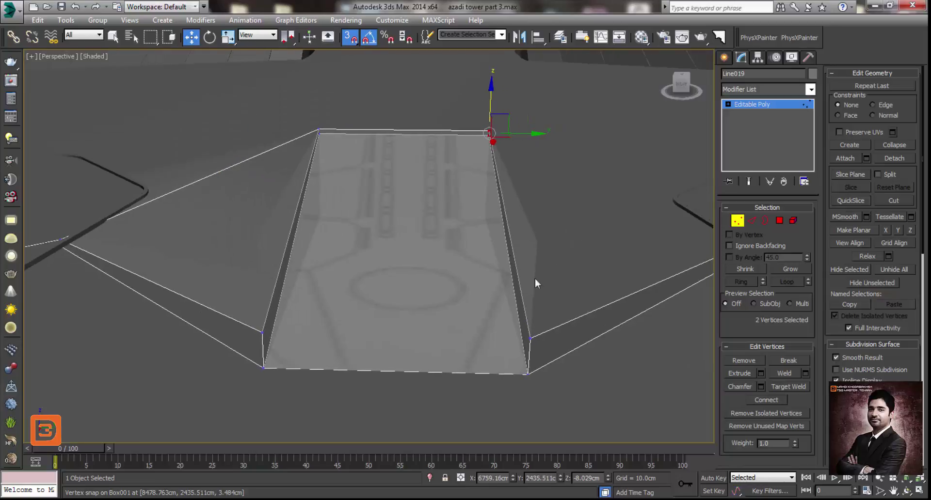
middle_click_drag(641, 234, 586, 239, "alt")
left_click_drag(586, 239, 694, 331, "ctrl")
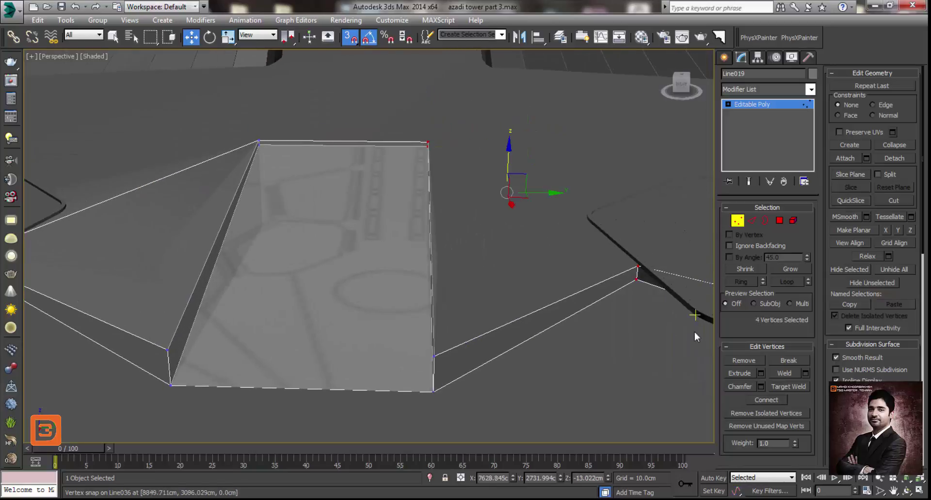
left_click(766, 401)
Select Box001 as a whole object and orbit around it
middle_click_drag(442, 228, 704, 231, "alt")
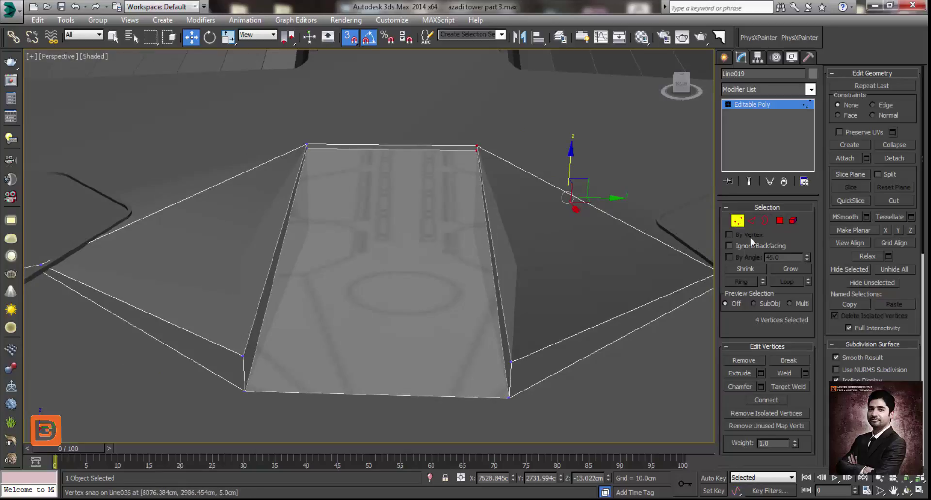
left_click(455, 289)
middle_click_drag(455, 289, 502, 298, "alt")
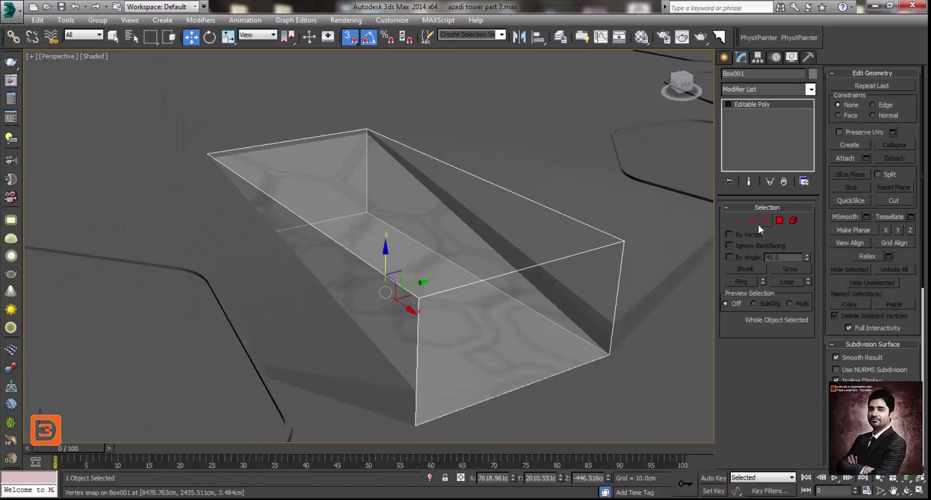
Sink Box001's top face, then raise it 15 cm via Move Type-In to Z -431.516 cm
left_click(779, 221)
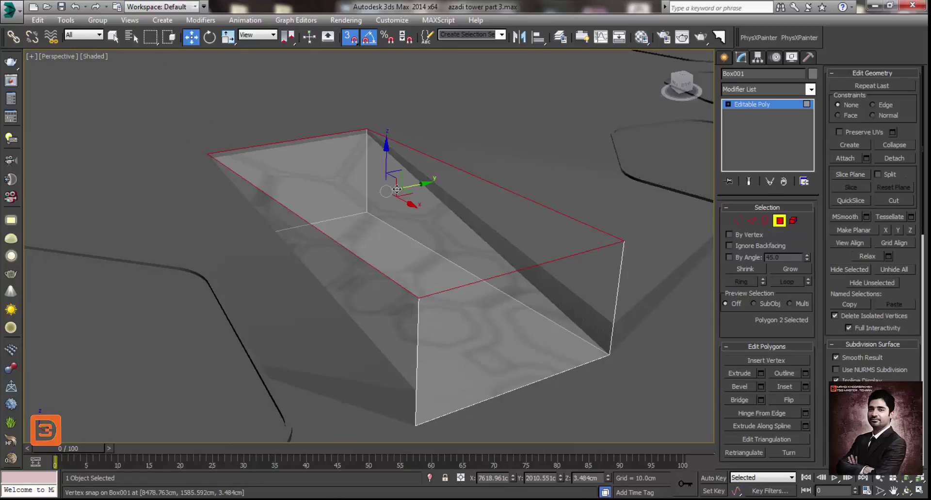
mouse_move(394, 164)
left_mouse_down()
mouse_move(393, 260)
mouse_move(609, 356)
left_mouse_up()
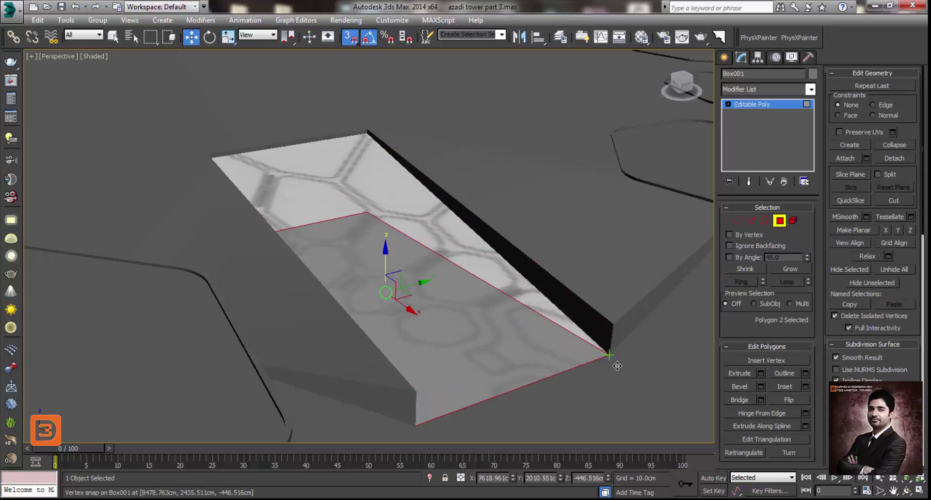
right_click(196, 40)
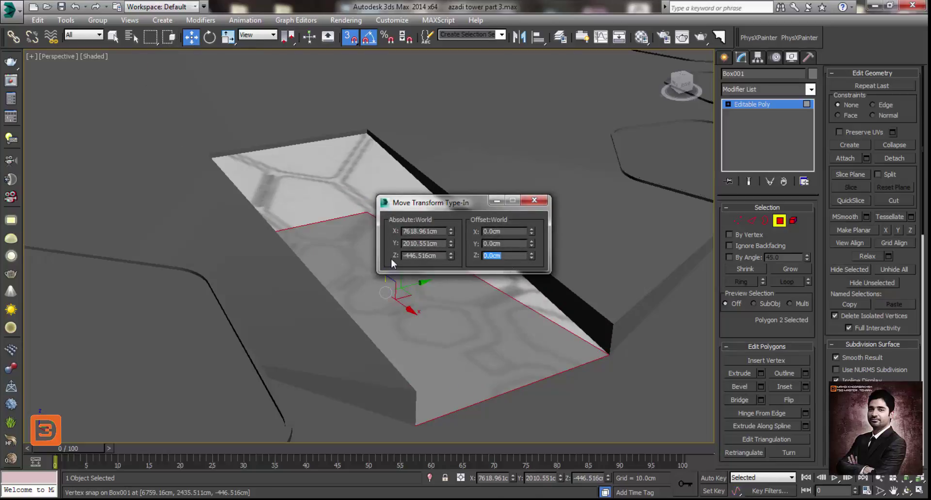
type("15")
key("Return")
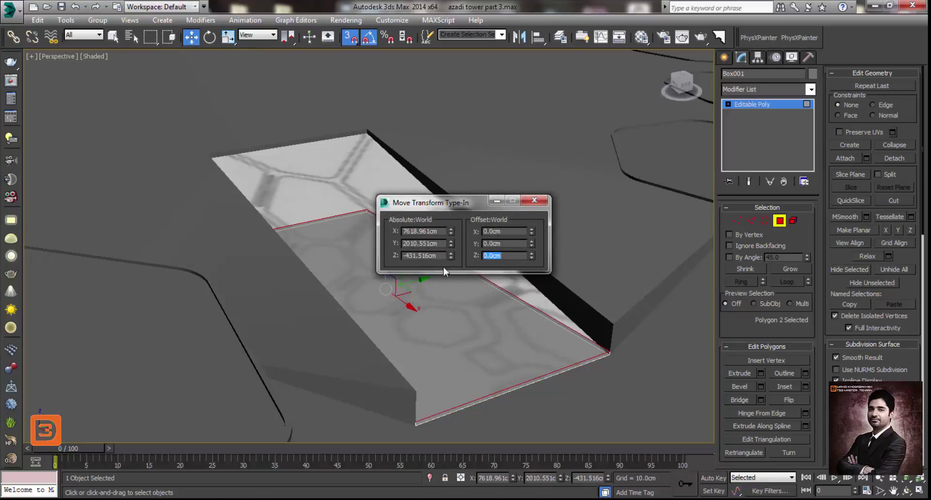
left_click(534, 200)
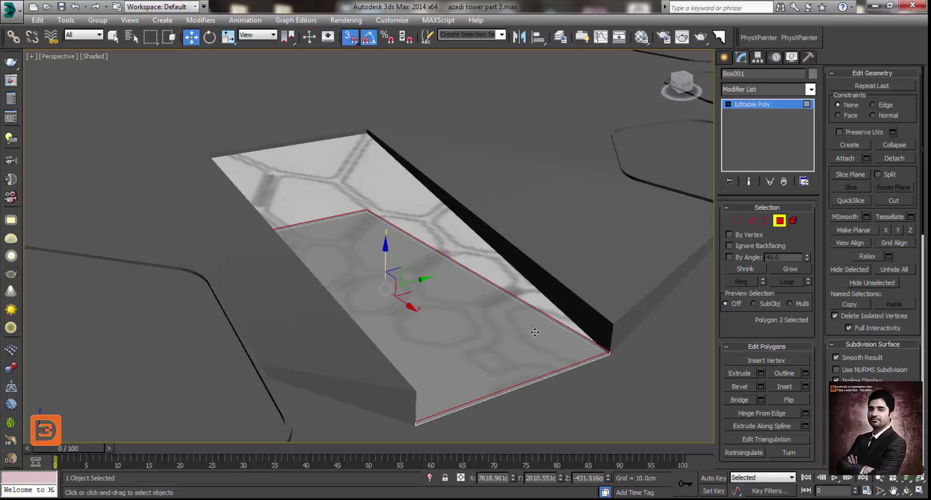
middle_click_drag(537, 303, 592, 281, "alt")
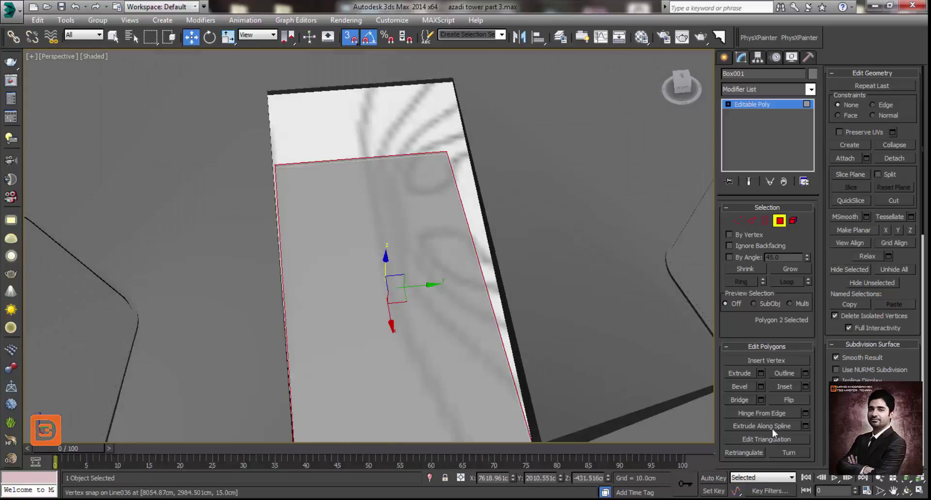
Connect the sunken face's edges with 10 pinched edge lines and move the group left
left_click(751, 221)
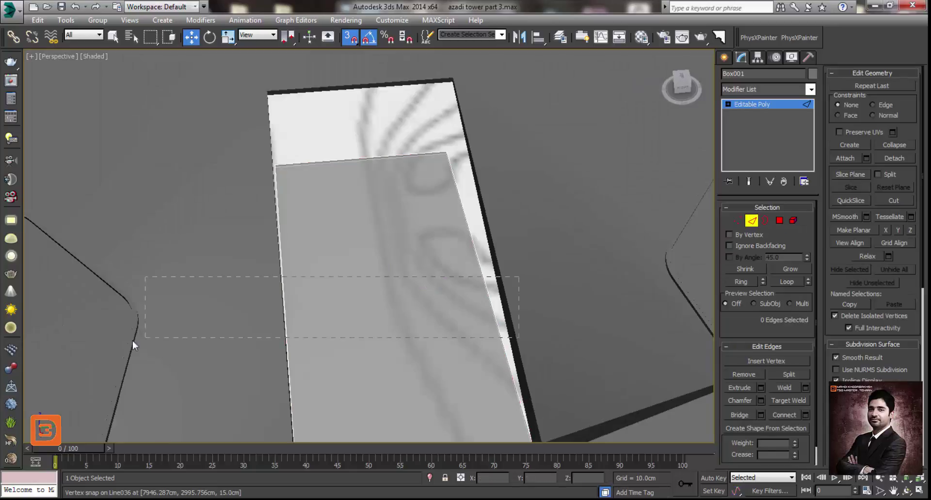
left_click_drag(696, 395, 135, 342)
left_click(804, 415)
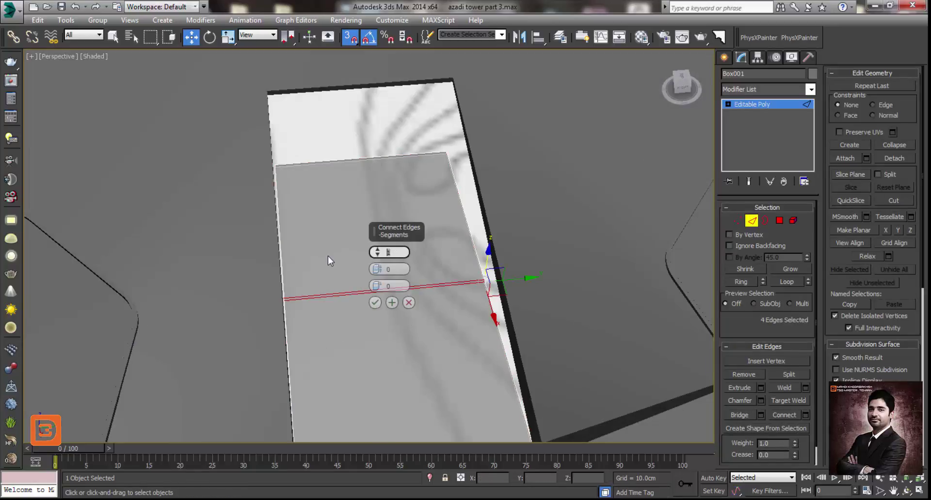
type("10")
key("Return")
mouse_move(383, 305)
middle_mouse_down("alt")
mouse_move(390, 313)
mouse_move(385, 291)
middle_mouse_up("alt")
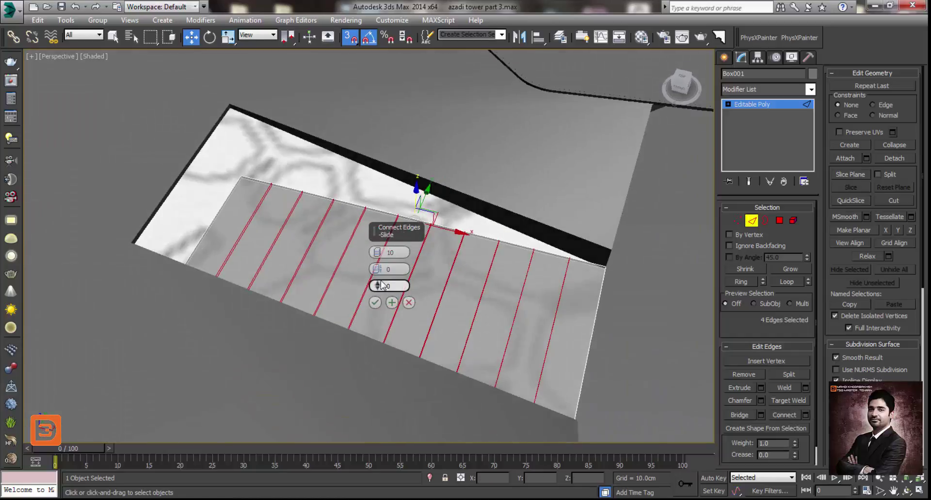
left_click_drag(377, 269, 397, 450)
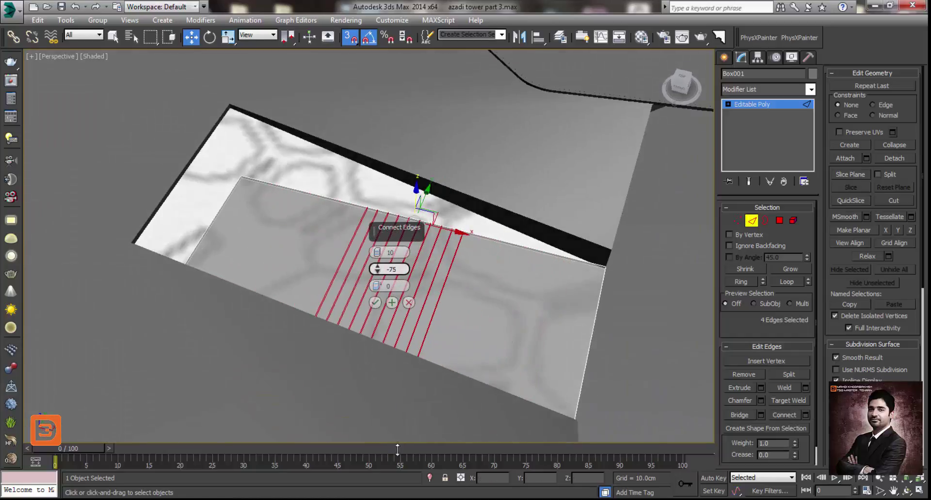
middle_click_drag(392, 302, 293, 312, "alt")
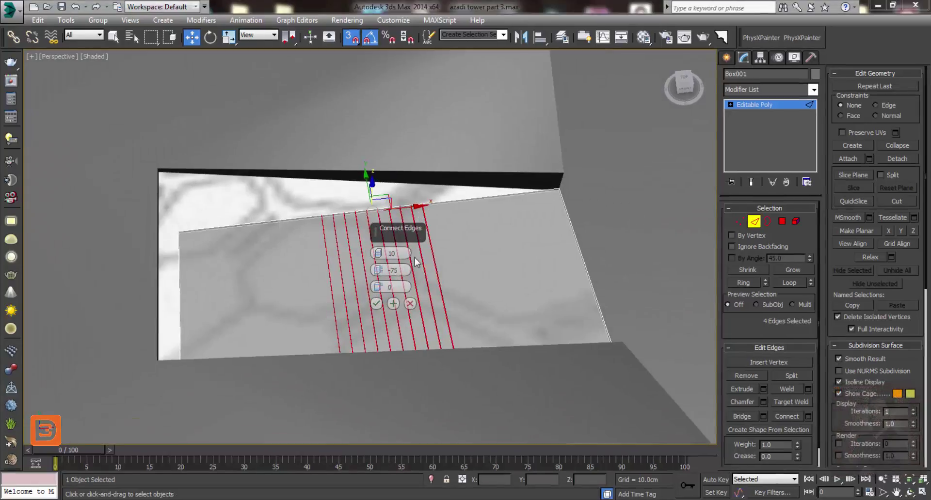
left_click(378, 305)
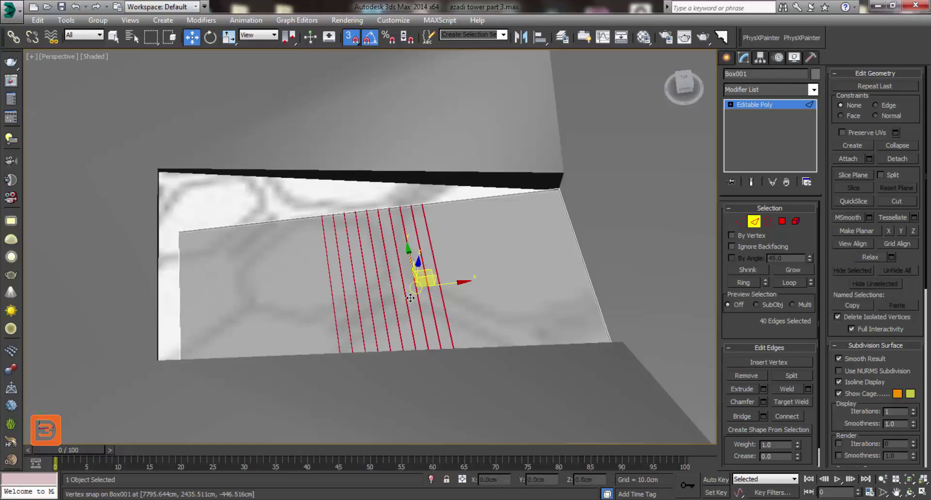
left_click_drag(420, 297, 286, 308)
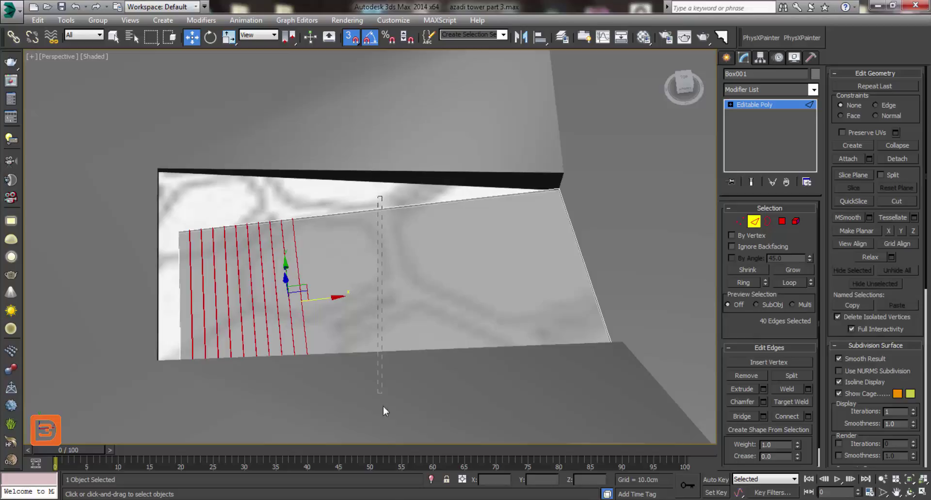
Add another 10-edge connection with looser pinch and slide it left with snapping off
left_click_drag(383, 406, 384, 407)
left_click(807, 417)
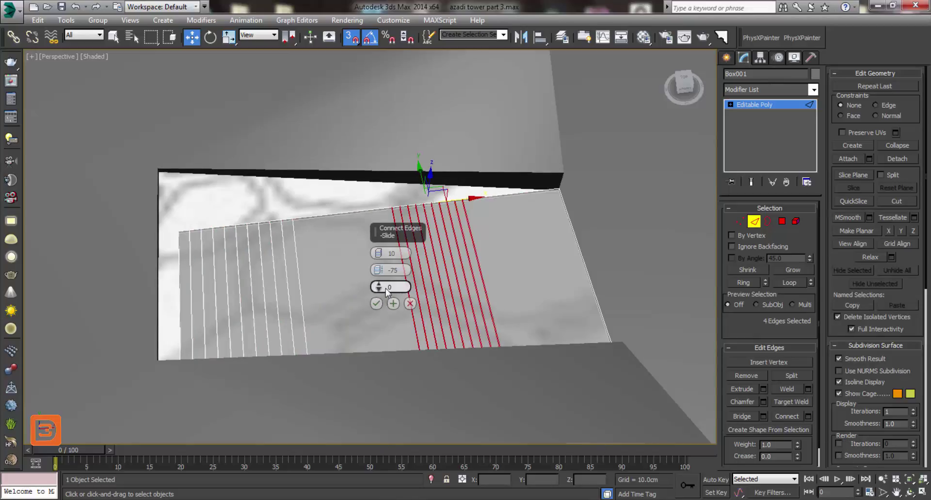
left_click_drag(378, 274, 383, 246)
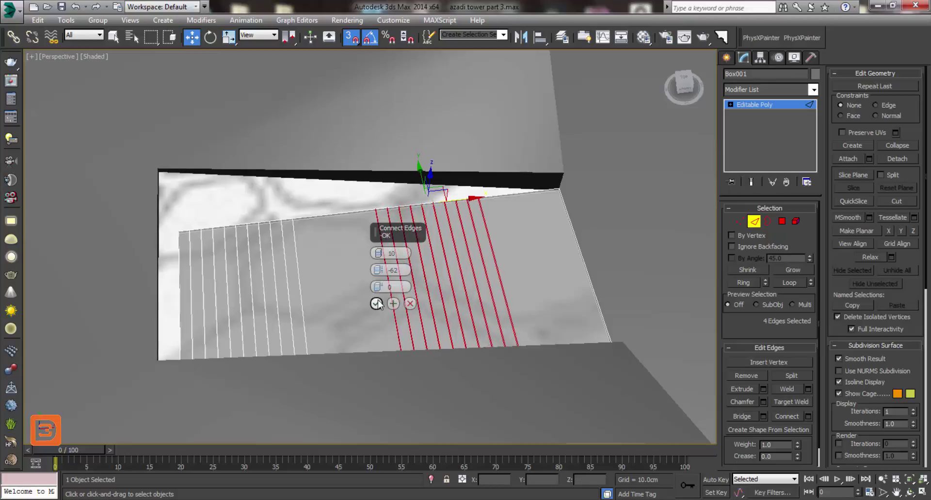
key("Return")
left_click_drag(433, 291, 448, 295)
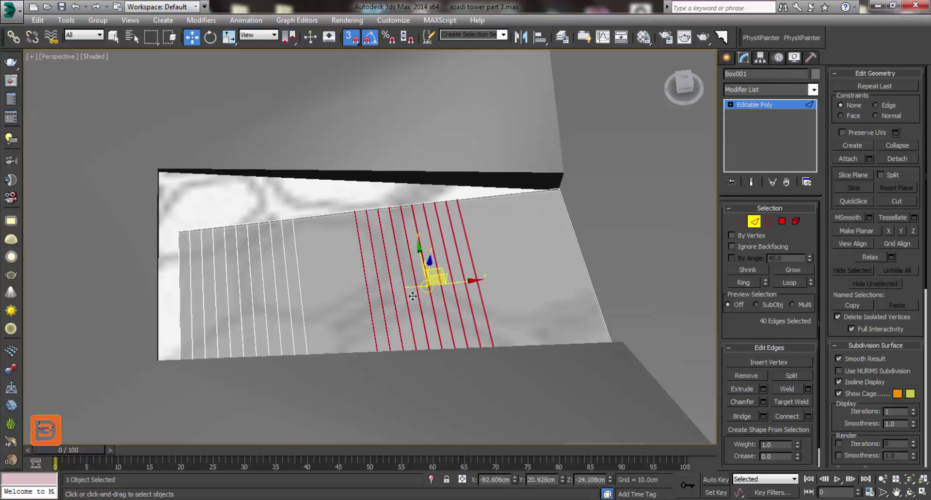
key("s")
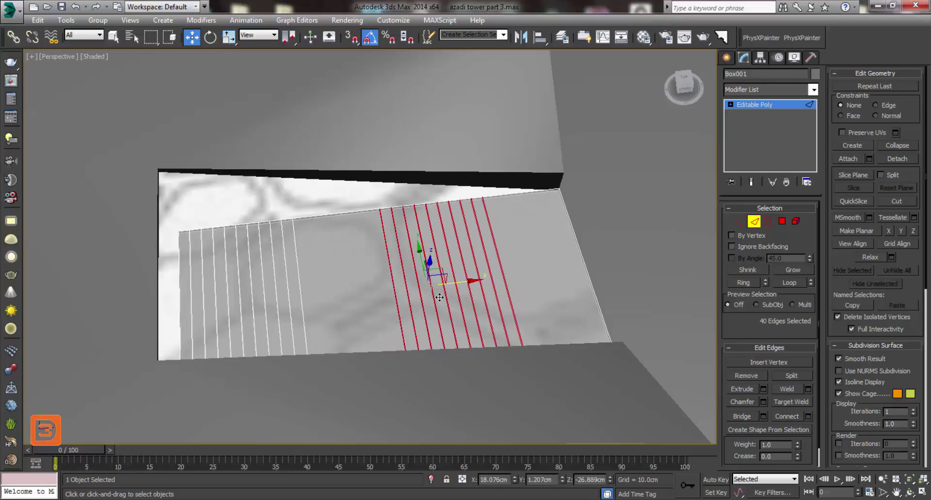
left_click_drag(449, 294, 361, 308)
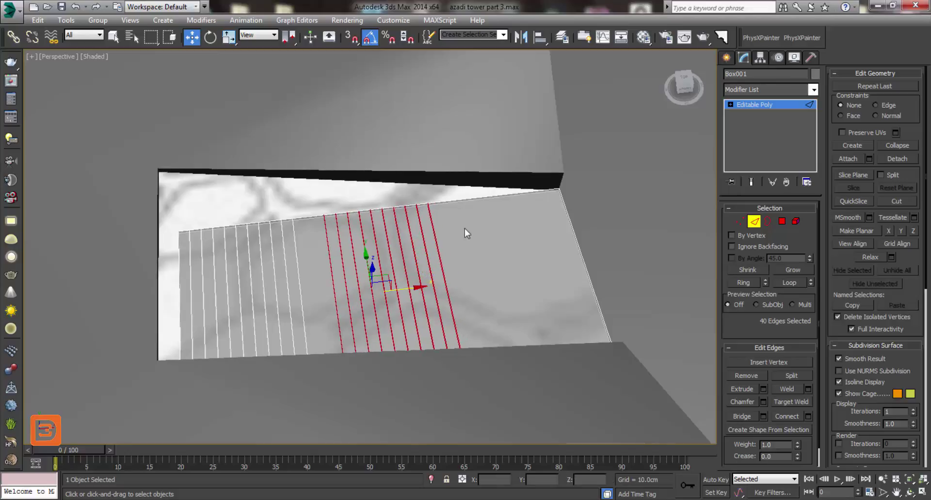
left_click_drag(514, 417, 511, 425)
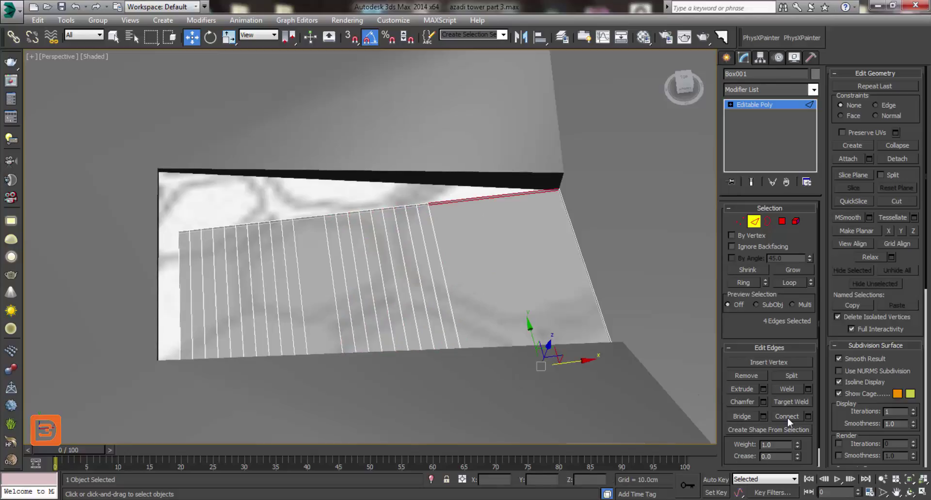
Connect the top edges with ten evenly spaced lines at Pinch 0
left_click(807, 416)
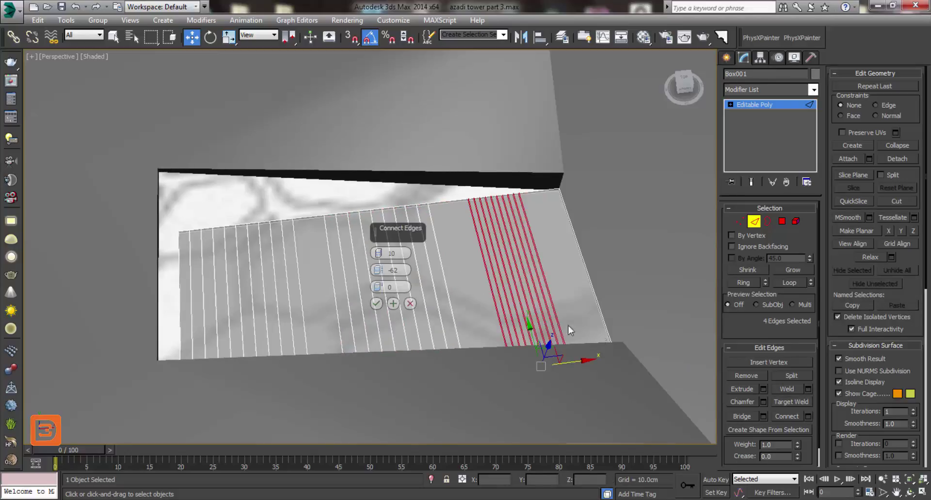
right_click(380, 274)
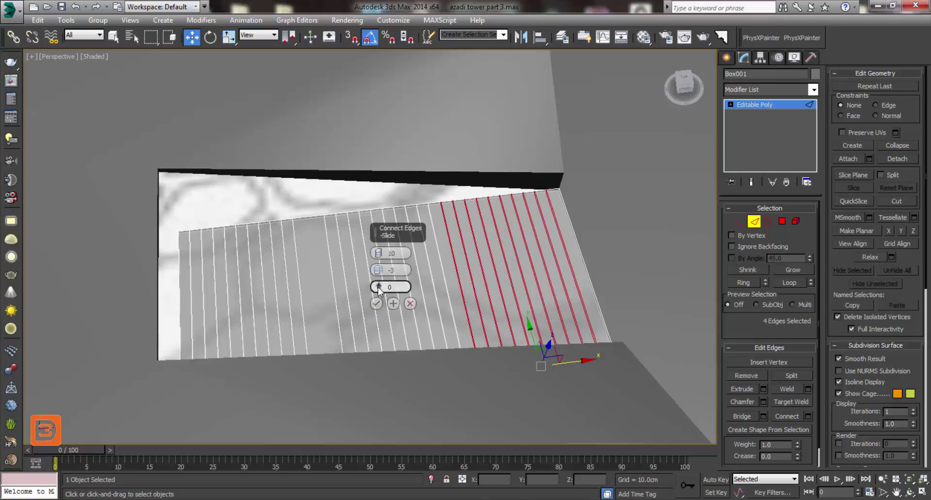
left_click(376, 304)
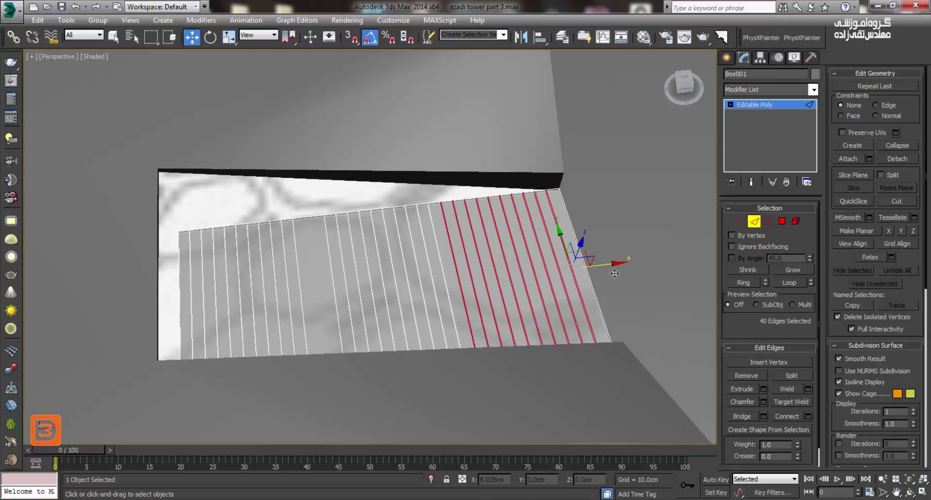
Delete four stray edge lines with Backspace
left_click(469, 286)
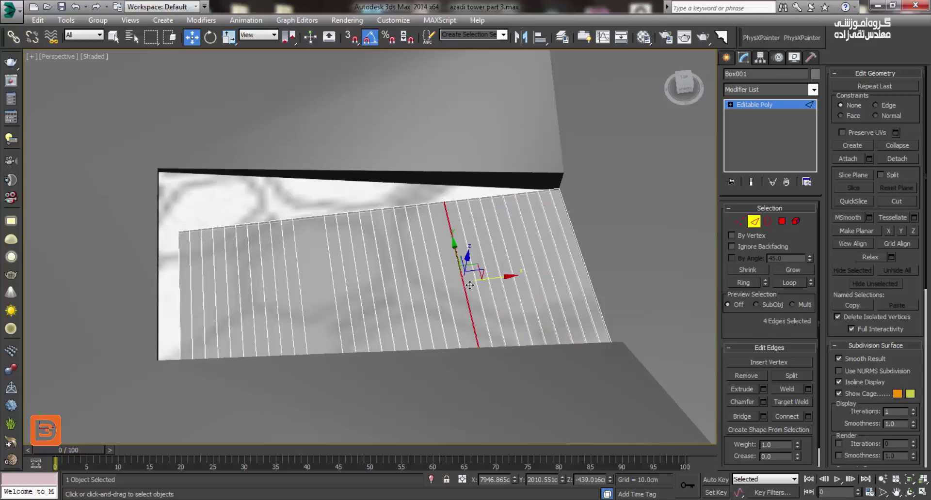
key("BackSpace")
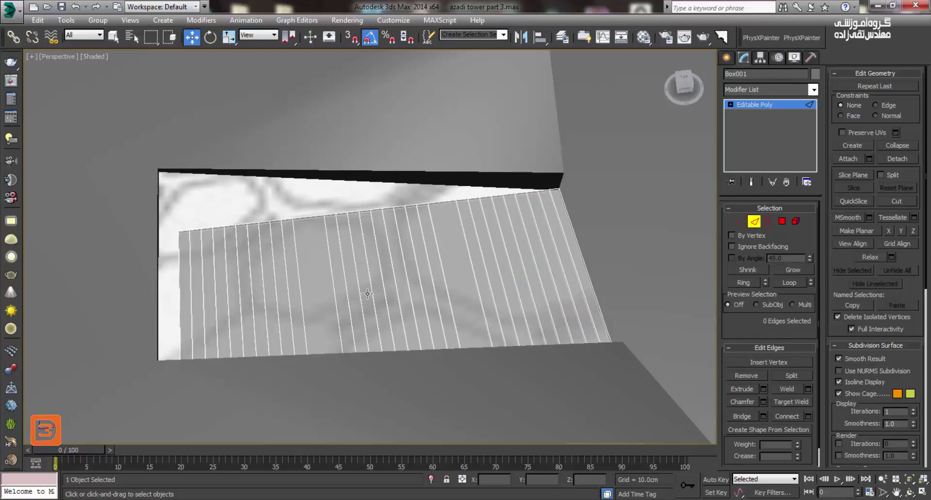
left_click(340, 284)
key("BackSpace")
left_click(308, 290)
key("BackSpace")
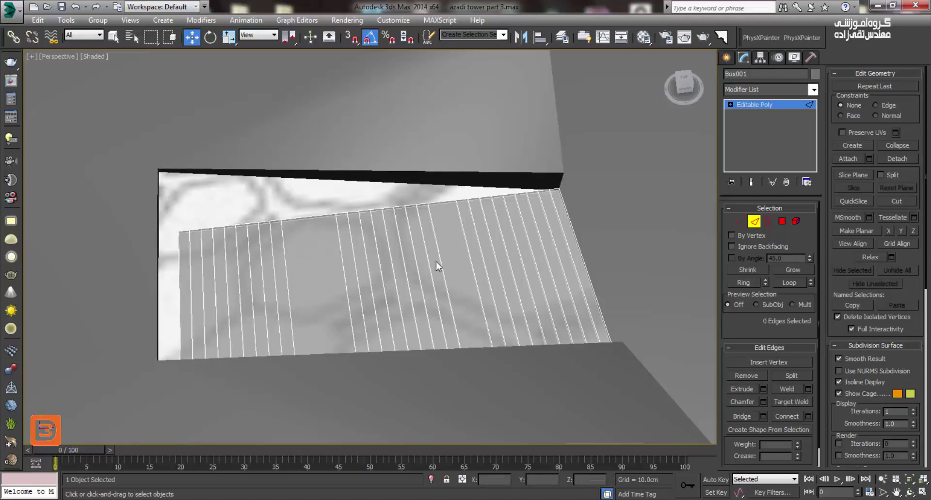
left_click(436, 262)
key("BackSpace")
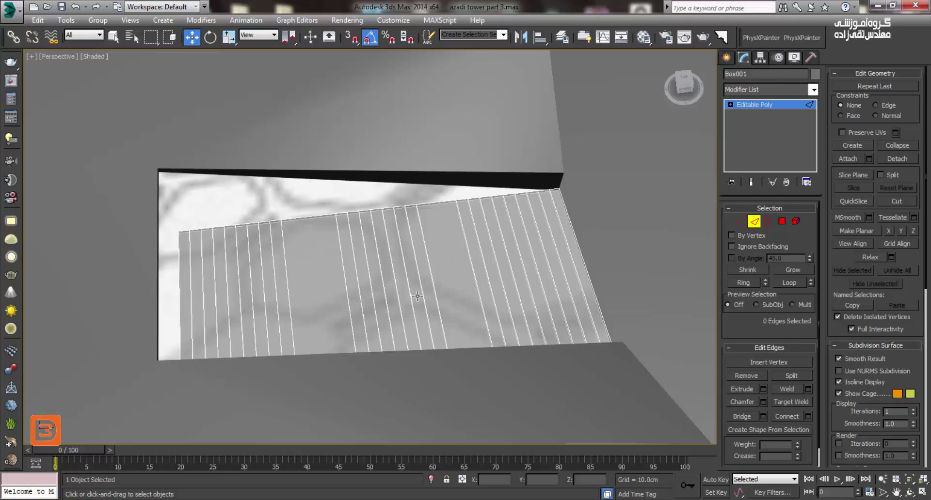
Shift one step-line loop right and nudge the middle group of step lines slightly left
double_click(439, 278)
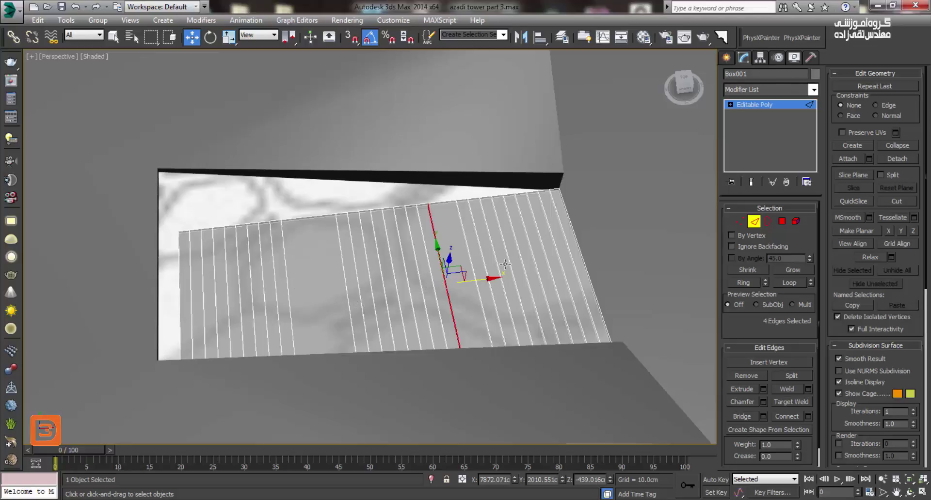
left_click_drag(447, 271, 478, 273)
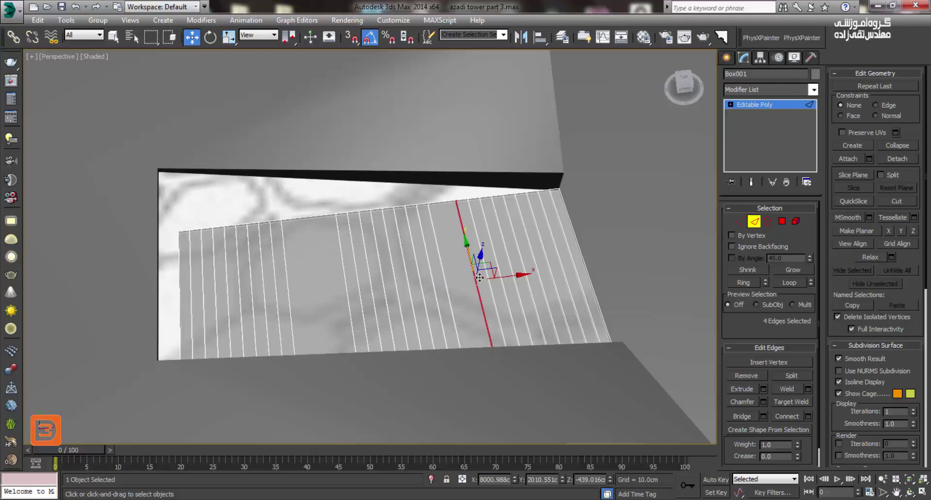
left_click(467, 285)
left_click_drag(347, 295, 346, 294)
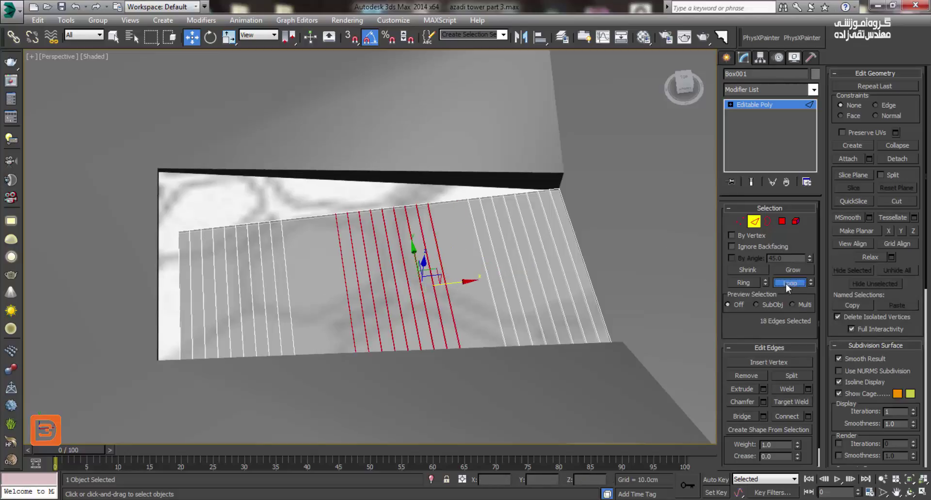
left_click_drag(464, 293, 457, 292)
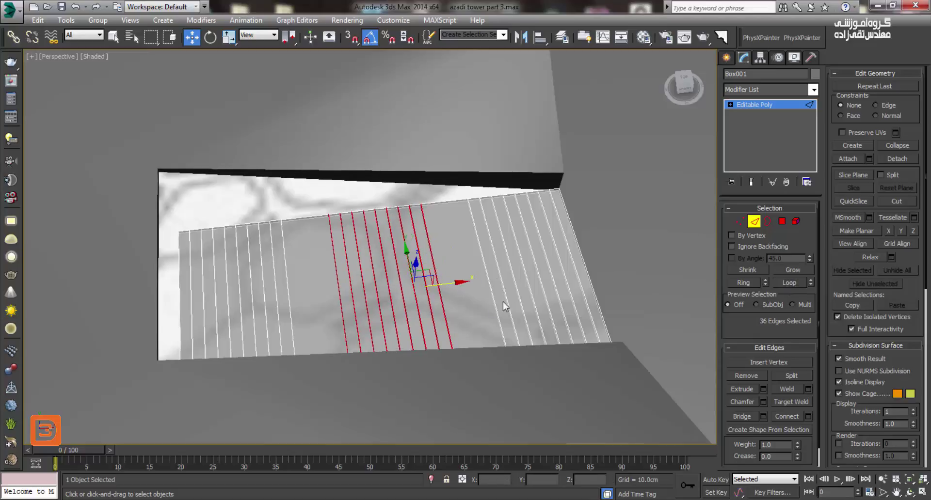
middle_click_drag(503, 301, 539, 339, "alt")
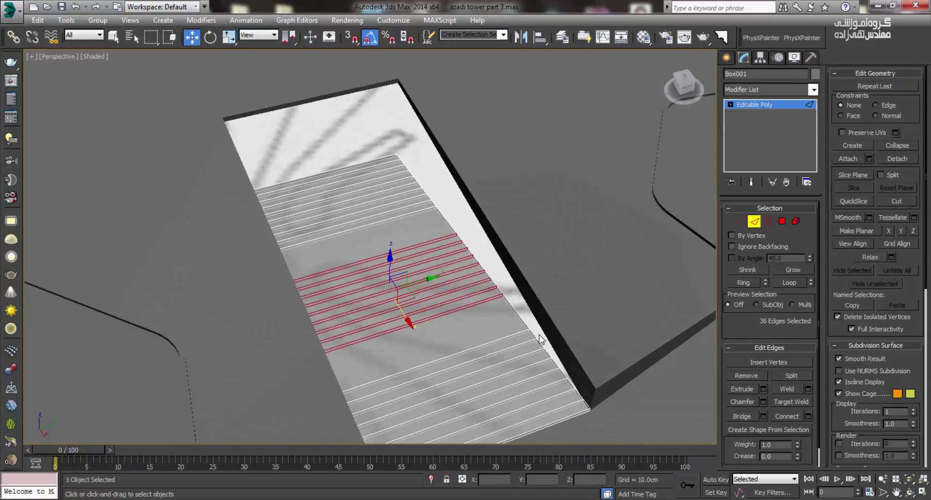
Select the 26 alternating stair-strip polygons, excluding the bottom strip, and open Extrude Settings
left_click(781, 222, "ctrl")
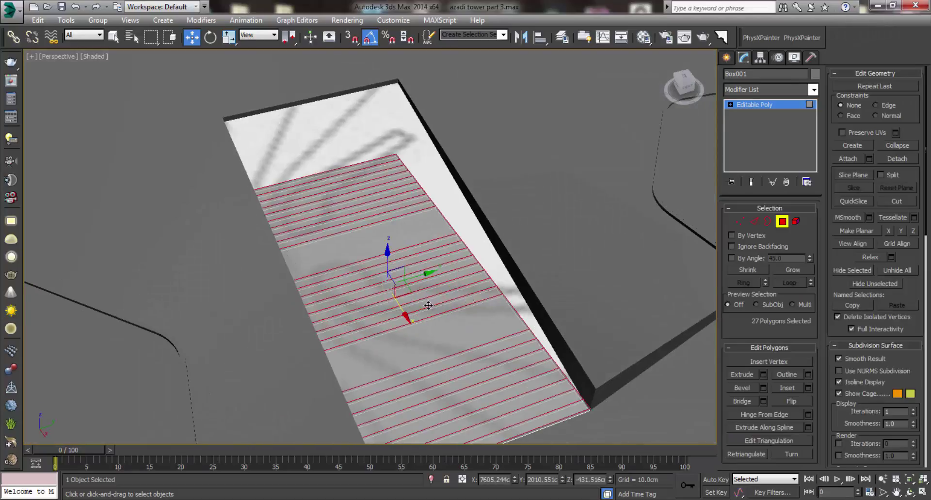
left_click(383, 310)
key("ctrl+z")
mouse_move(510, 384)
middle_mouse_down("alt")
mouse_move(574, 400)
mouse_move(580, 383)
middle_mouse_up("alt")
left_click(581, 382, "alt")
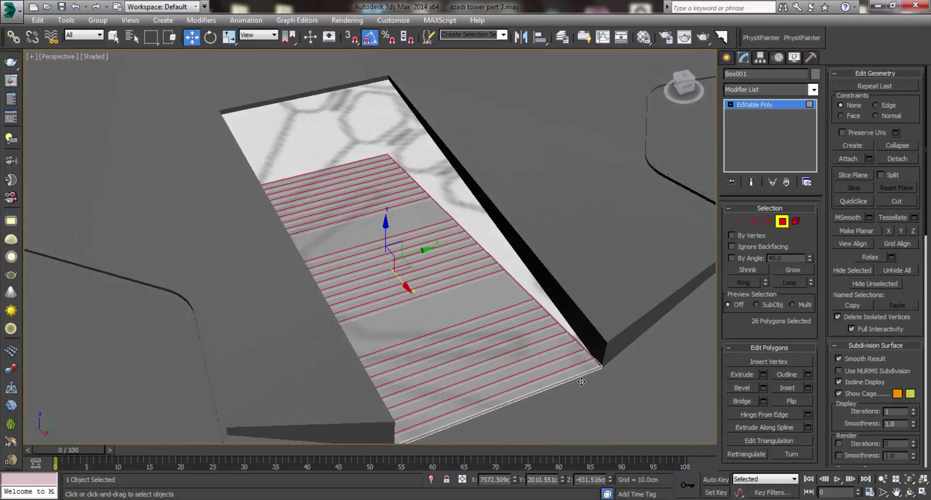
scroll(597, 371, "up", 5)
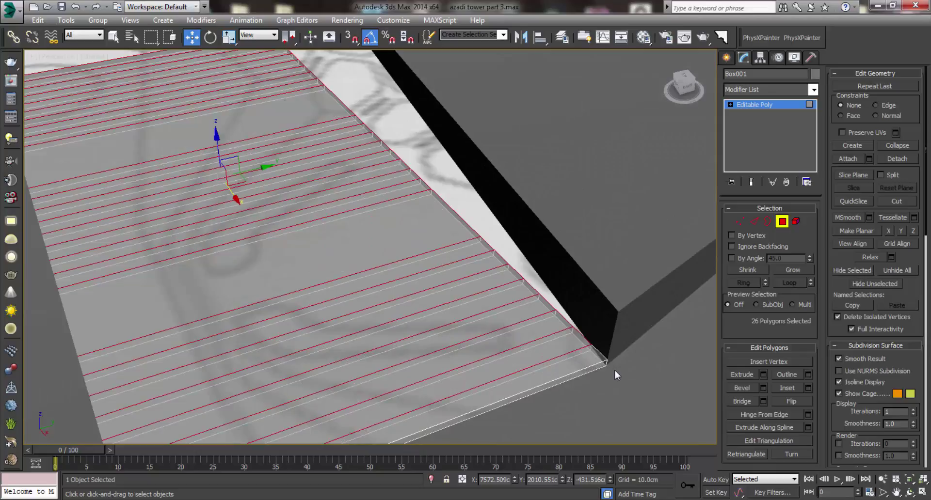
left_click(765, 374)
type("15")
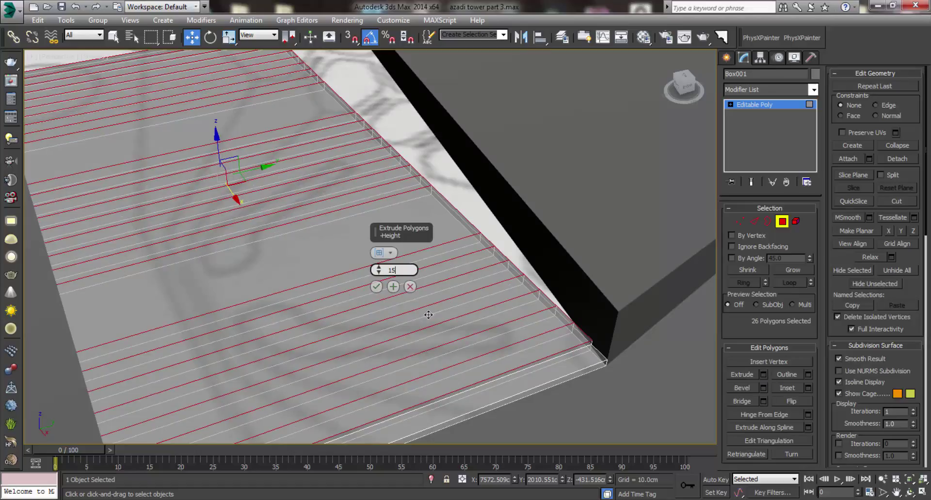
Extrude the strips in 15 cm steps, dropping the outermost strip after the first rises
key("Return")
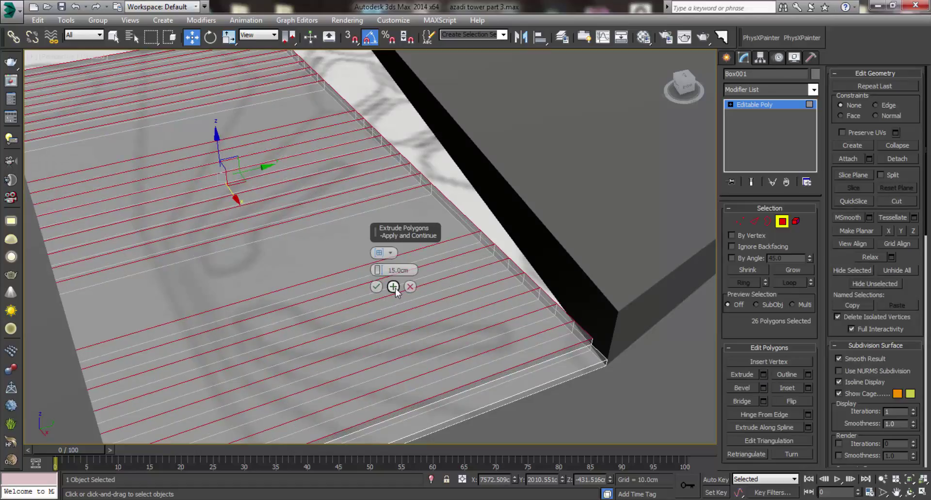
left_click_drag(382, 232, 568, 202)
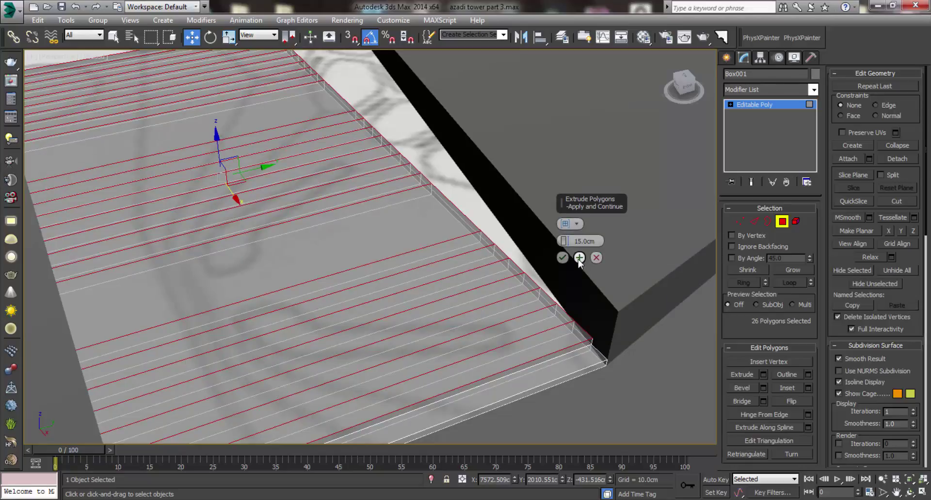
left_click(579, 258)
left_click(580, 259)
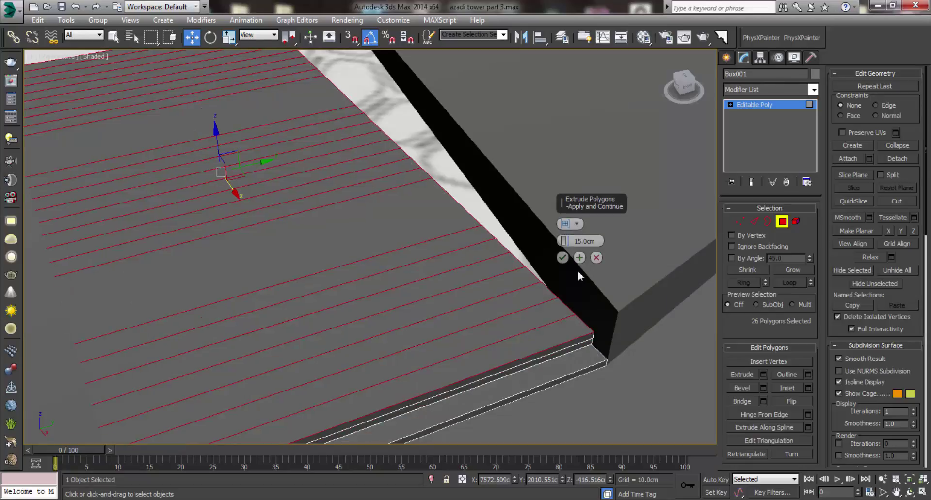
left_click(582, 344, "alt")
key("F2")
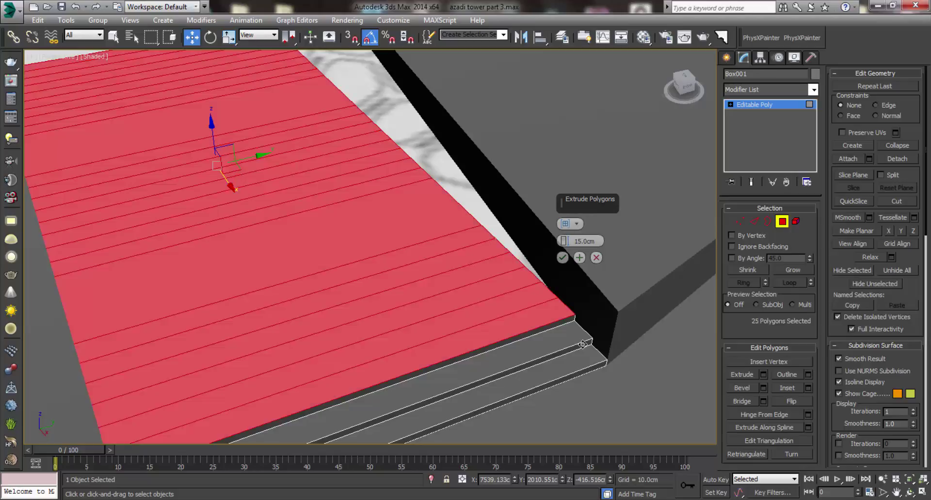
left_click(580, 258)
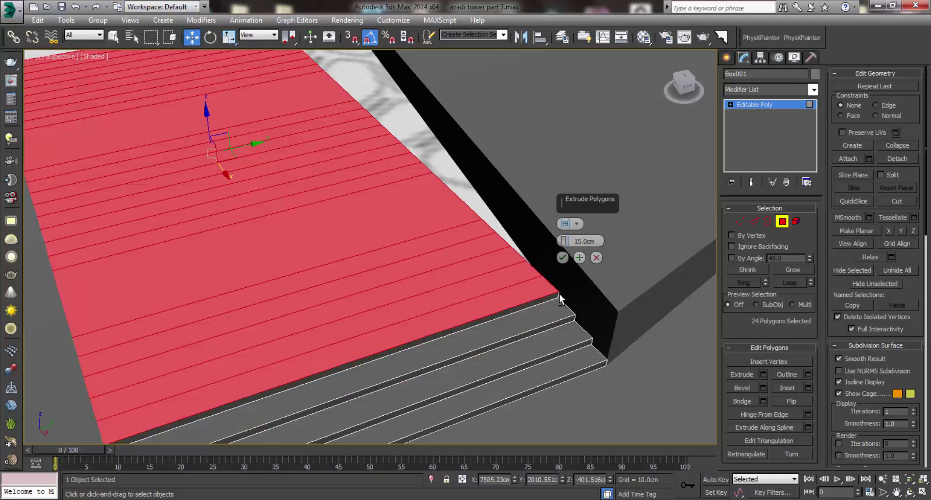
left_click(579, 258)
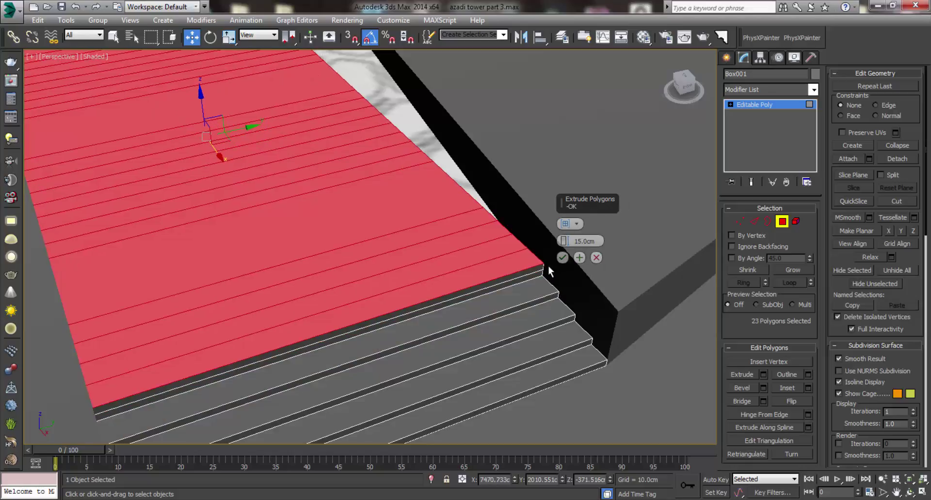
left_click(579, 260)
left_click(579, 258)
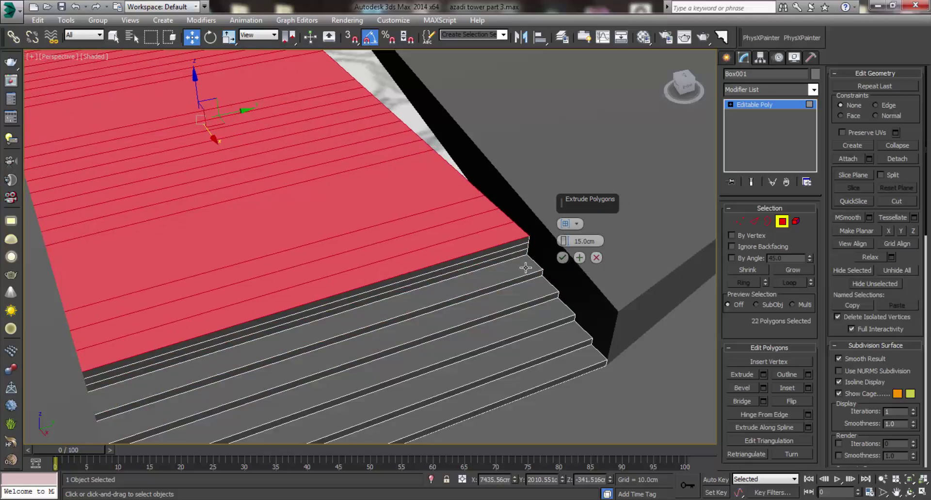
Keep raising the remaining strips 15 cm while dropping each front row, undoing accidental extra steps
left_click_drag(564, 205, 509, 129)
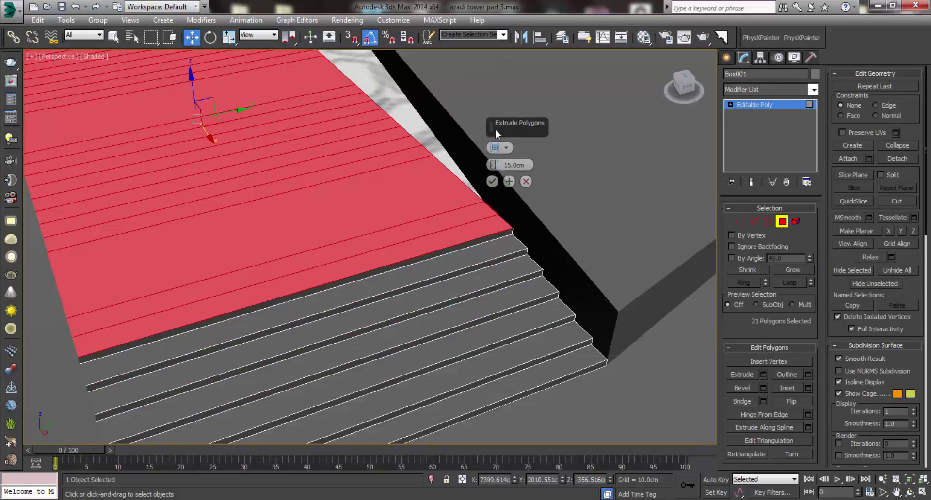
left_click(520, 181)
left_click(507, 229, "alt")
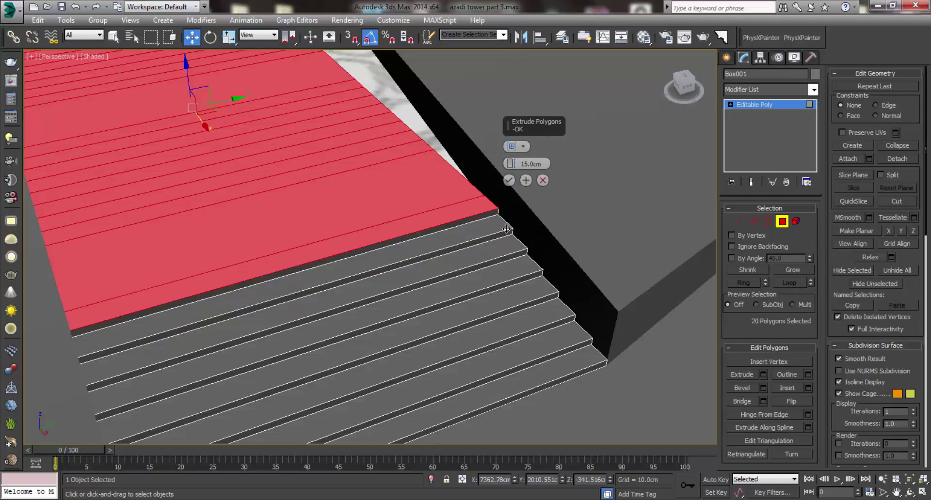
left_click(525, 180)
left_click(502, 197, "alt")
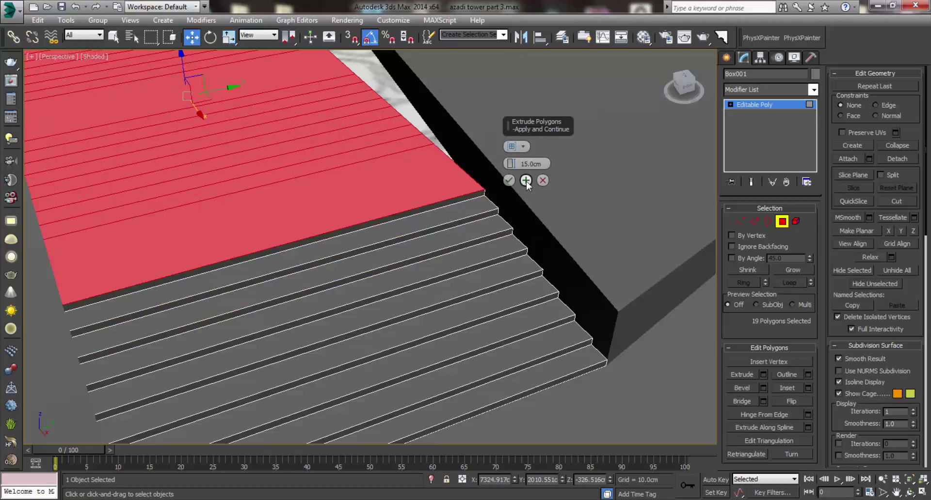
left_click(525, 180)
left_click(485, 190, "alt")
middle_click_drag(485, 190, 533, 291)
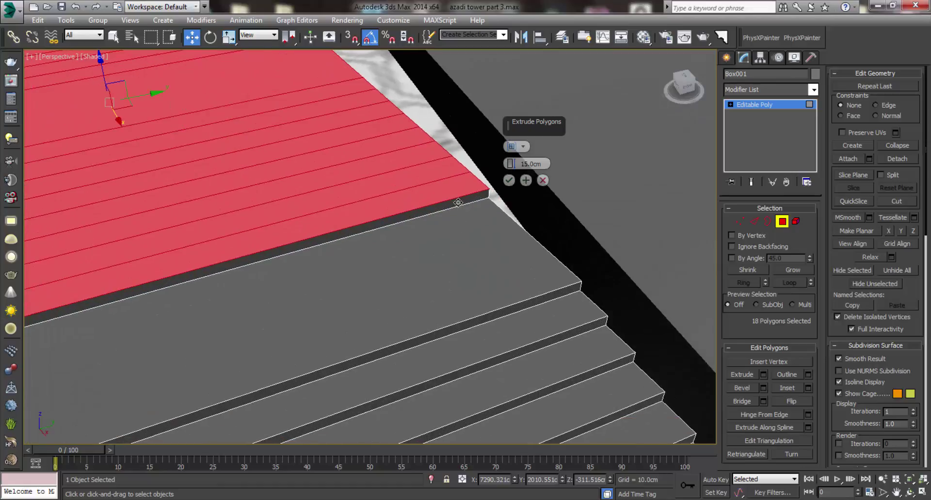
scroll(592, 389, "up", 3)
left_click(525, 180)
left_click(523, 274, "alt")
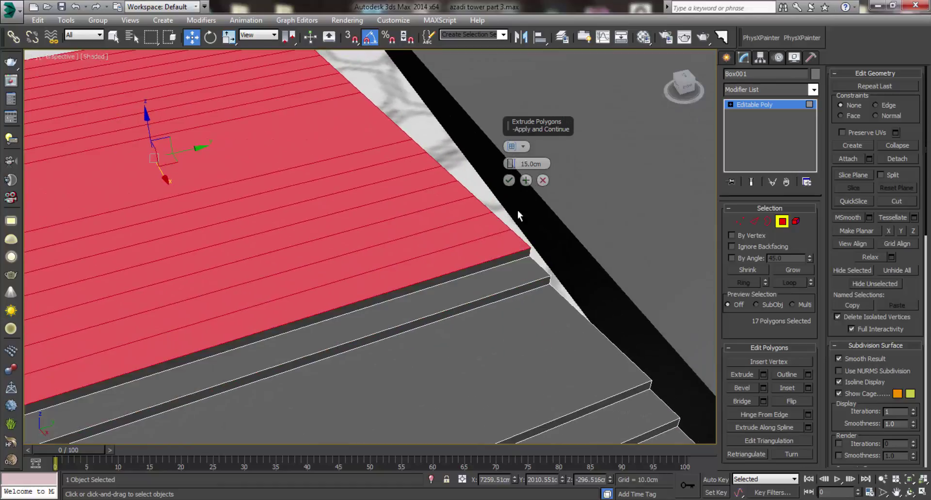
triple_click(525, 180)
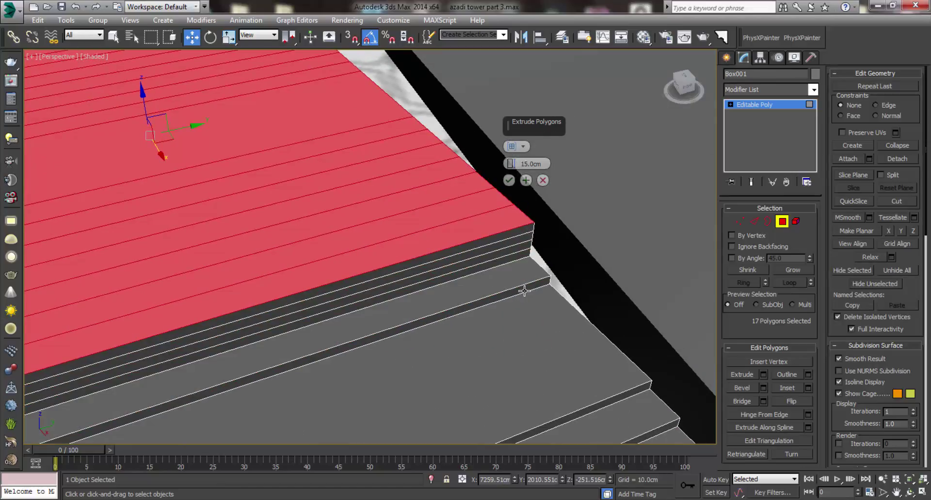
key("ctrl+z")
key("ctrl+z")
left_click(523, 255, "alt")
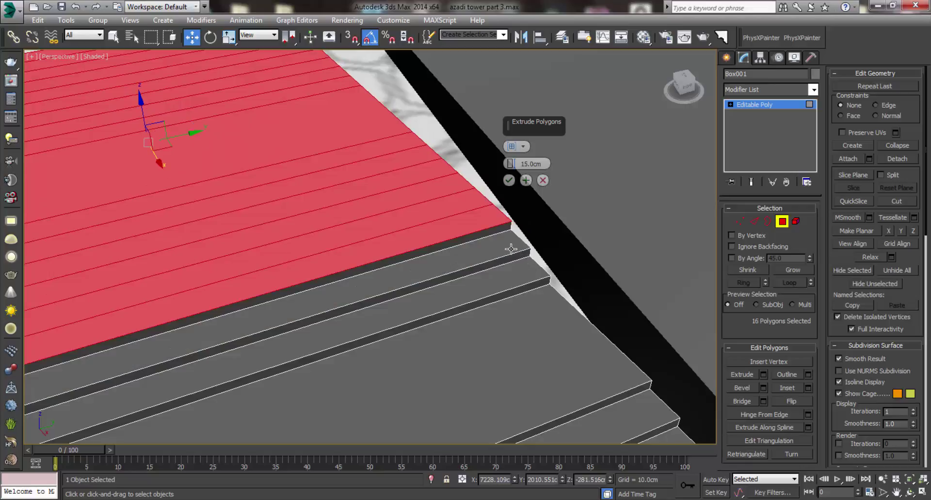
left_click(525, 180)
left_click(525, 180)
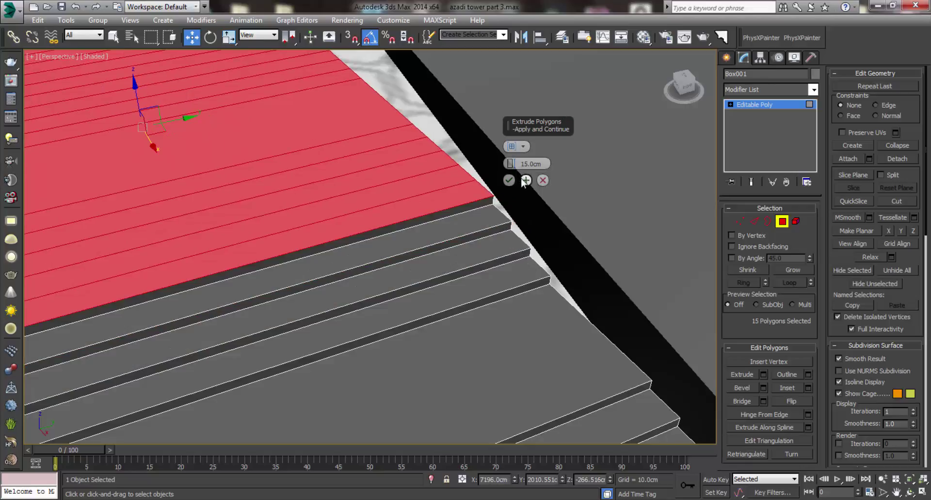
left_click(518, 277, "alt")
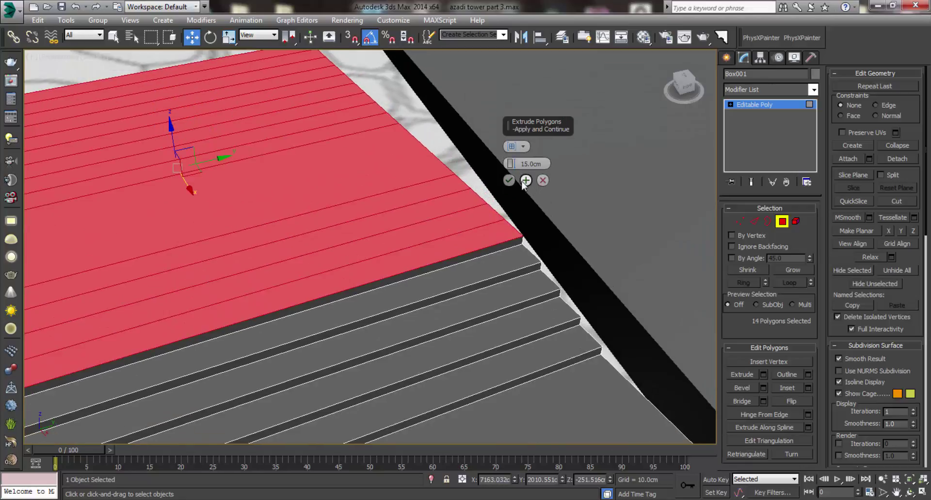
left_click(525, 180)
left_click(502, 213, "alt")
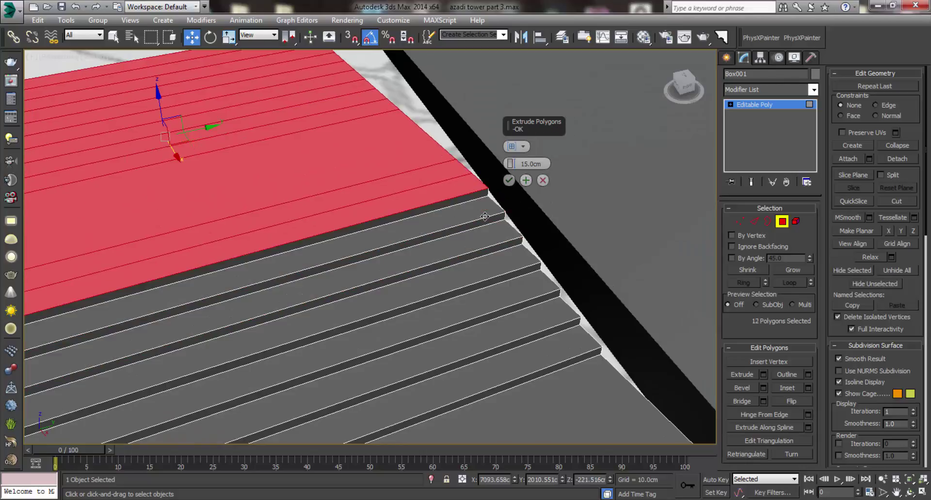
left_click(525, 181)
left_click(525, 181)
Continue the 15 cm terraces until only the top row remains, then commit the extrusion
left_click(530, 216, "alt")
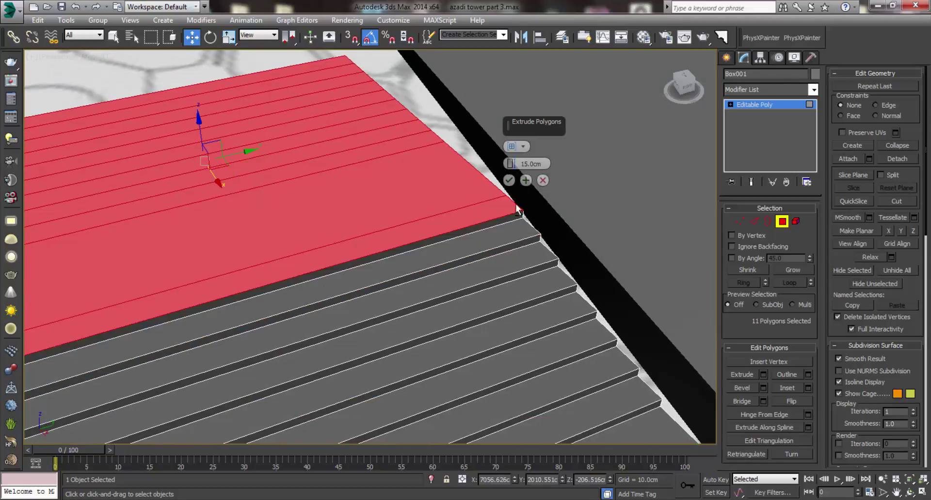
left_click(525, 180)
left_click(525, 181)
left_click(509, 206, "alt")
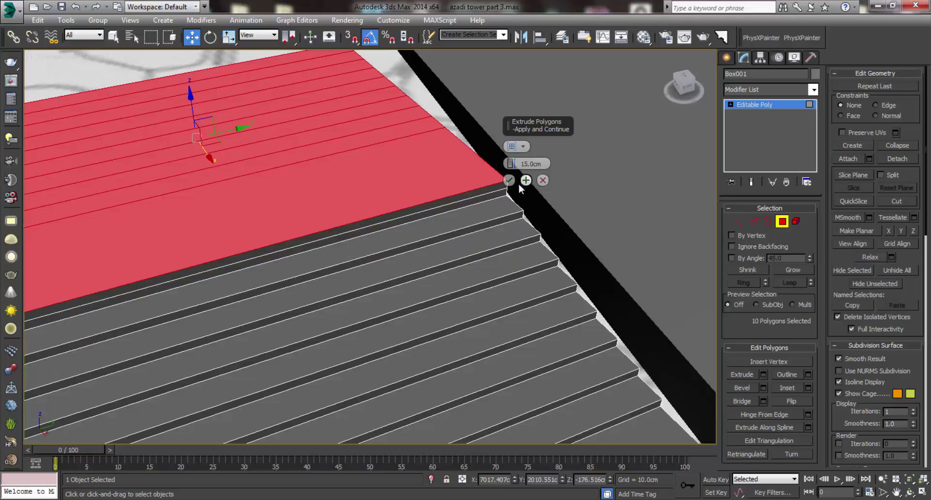
left_click(480, 204, "alt")
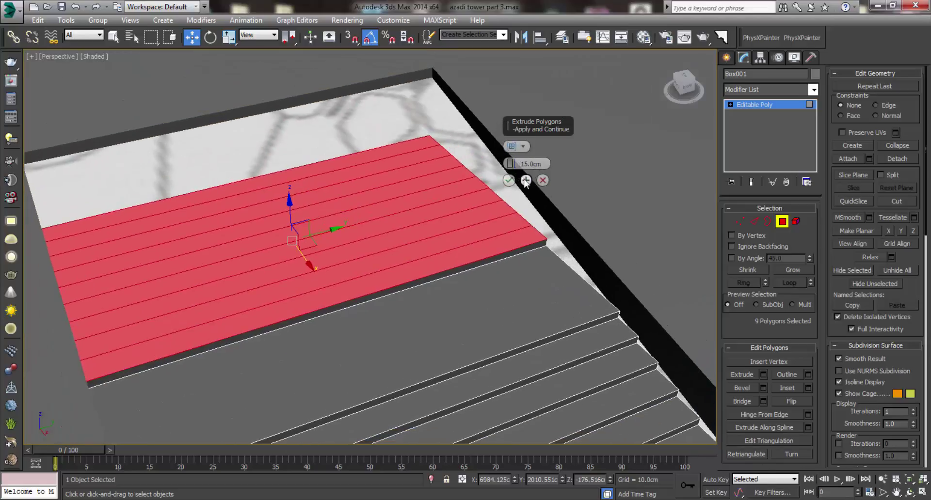
left_click(525, 181)
left_click(525, 180)
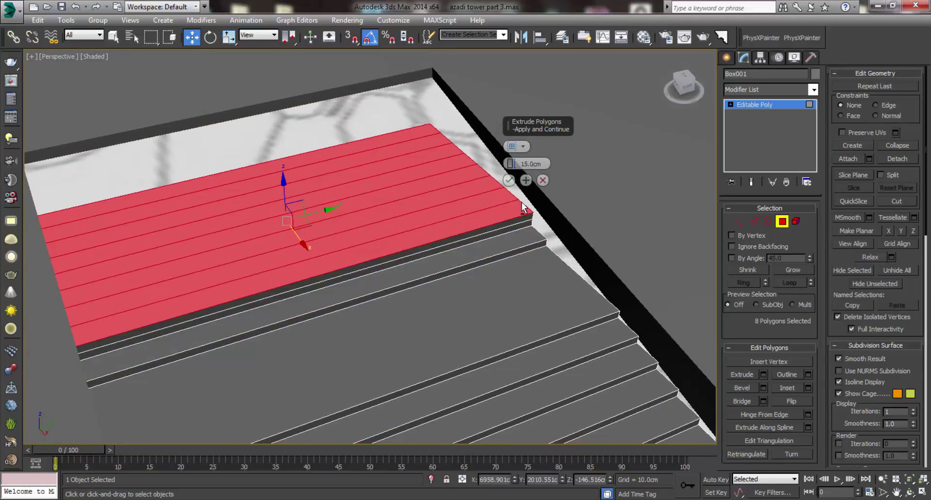
left_click(526, 219, "alt")
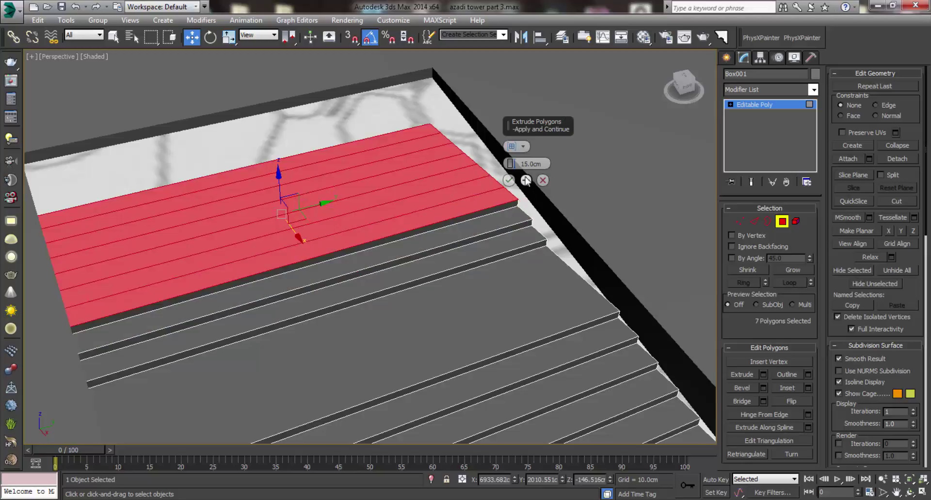
left_click(526, 180)
left_click(509, 207, "alt")
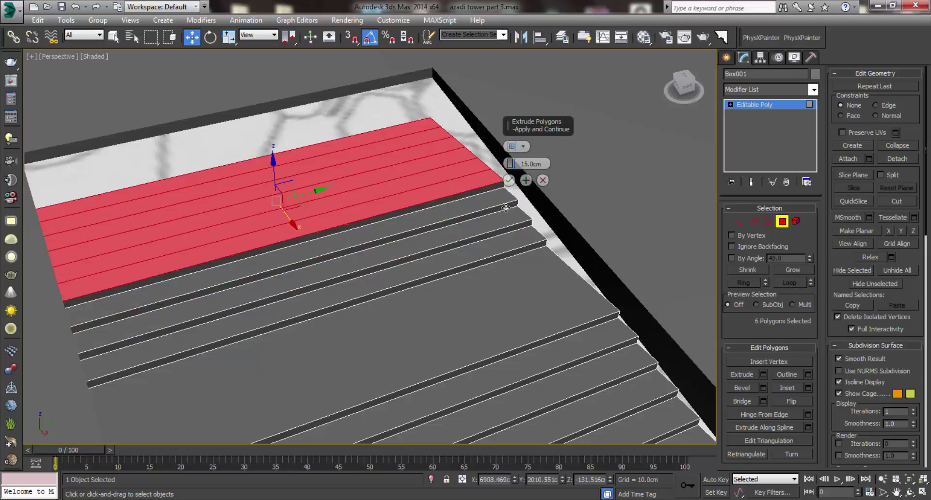
left_click(526, 180)
left_click(526, 180)
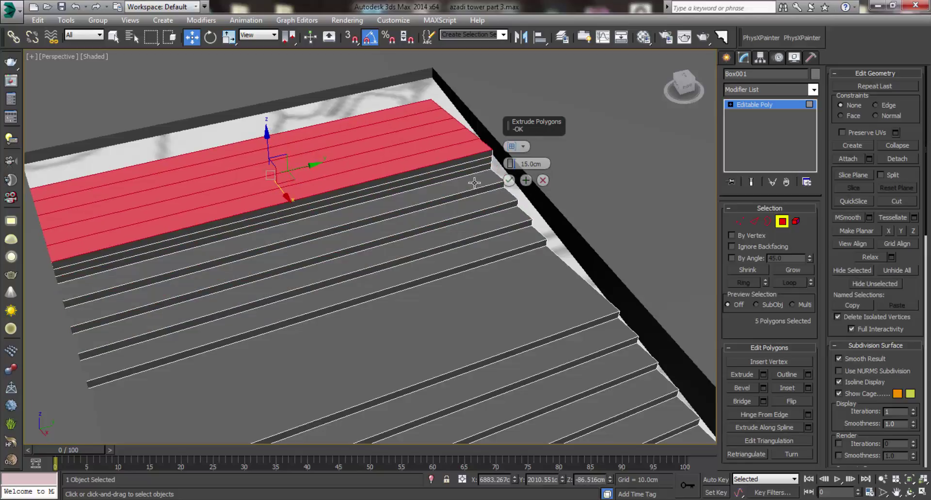
left_click(464, 169, "alt")
mouse_move(473, 181)
middle_mouse_down()
mouse_move(559, 296)
mouse_move(530, 182)
middle_mouse_up()
left_click(525, 180)
left_click(512, 223, "alt")
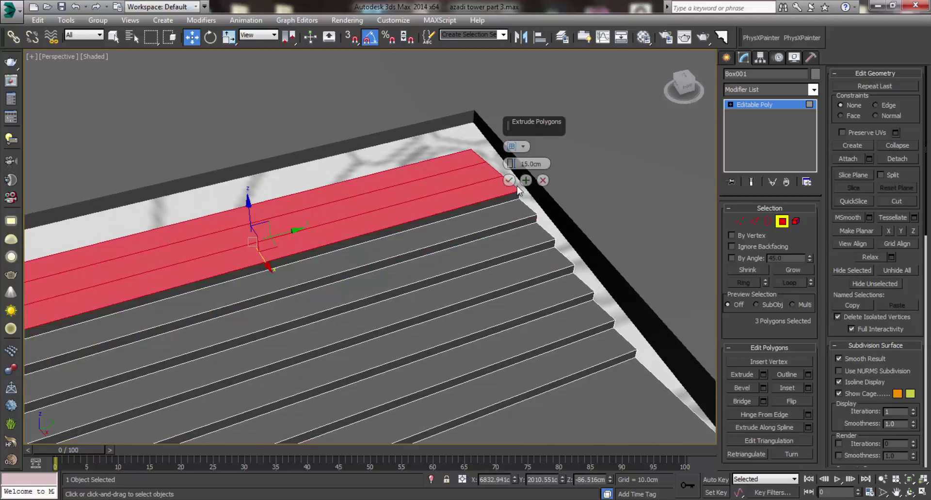
left_click(525, 182)
left_click(500, 204, "alt")
left_click(524, 181)
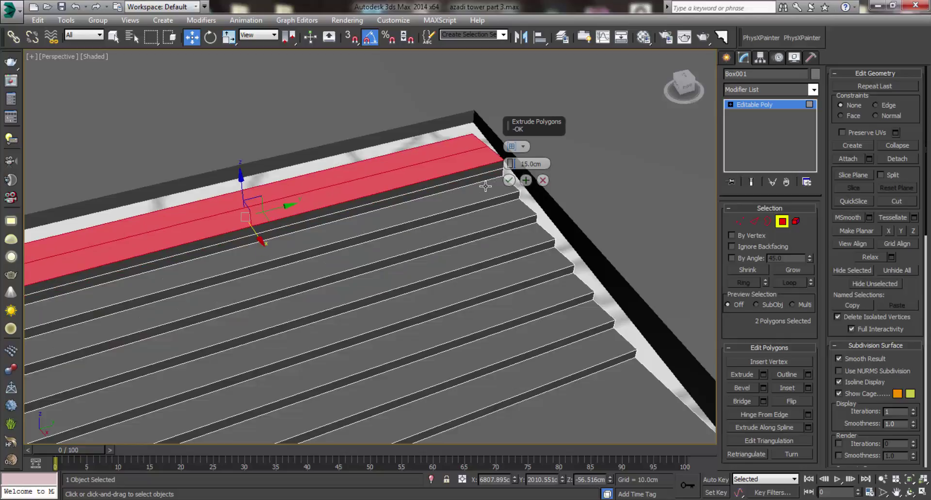
left_click(479, 184, "alt")
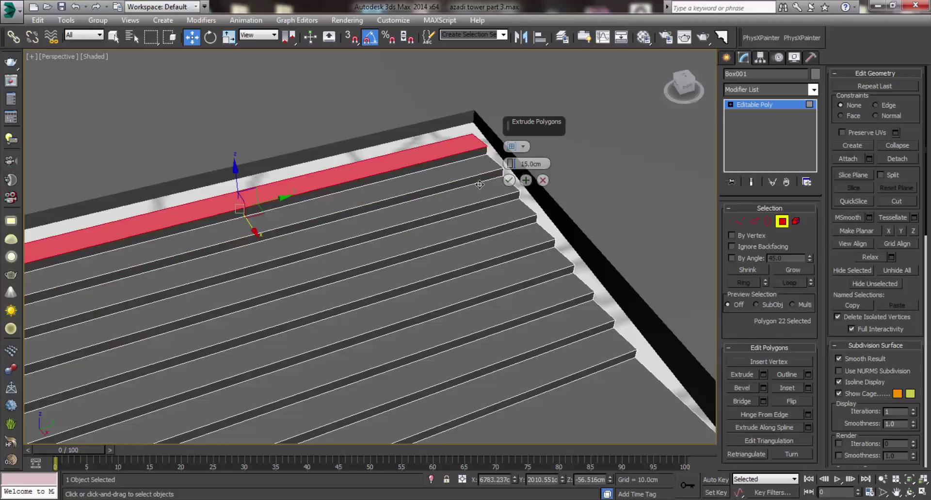
left_click(508, 180)
scroll(386, 197, "down", 1)
Scale the whole stair object along Z to about 110% so the steps stand taller
middle_click_drag(386, 197, 412, 174, "alt")
scroll(285, 190, "down", 2)
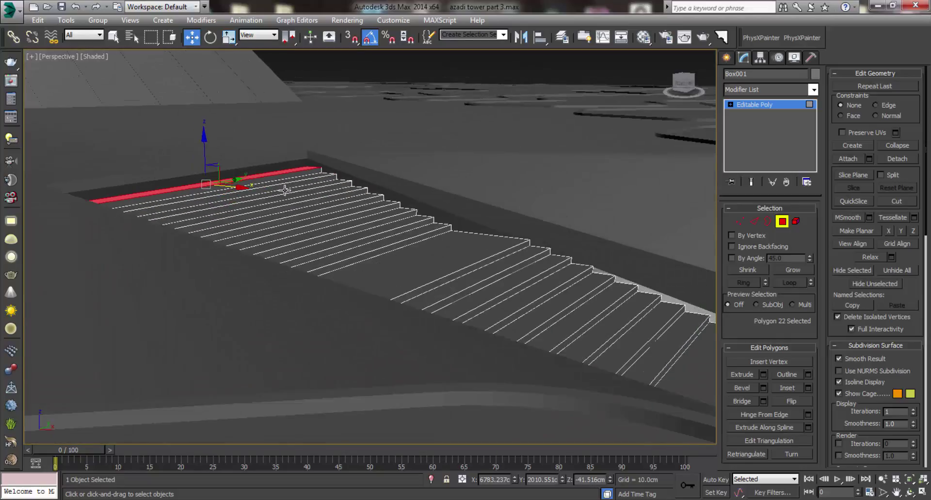
scroll(285, 190, "down", 1)
mouse_move(307, 214)
middle_mouse_down("alt")
mouse_move(288, 206)
mouse_move(297, 216)
mouse_move(197, 211)
mouse_move(235, 193)
mouse_move(306, 205)
mouse_move(326, 126)
middle_mouse_up("alt")
left_click(782, 222)
left_click(228, 37)
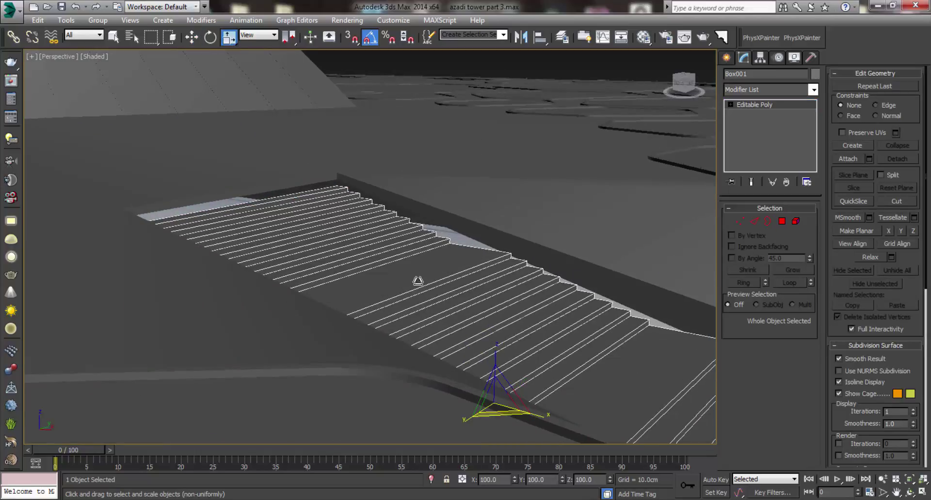
left_click_drag(503, 366, 508, 364)
Orbit and zoom around the taller stairs to inspect the steps up close
scroll(305, 297, "down", 3)
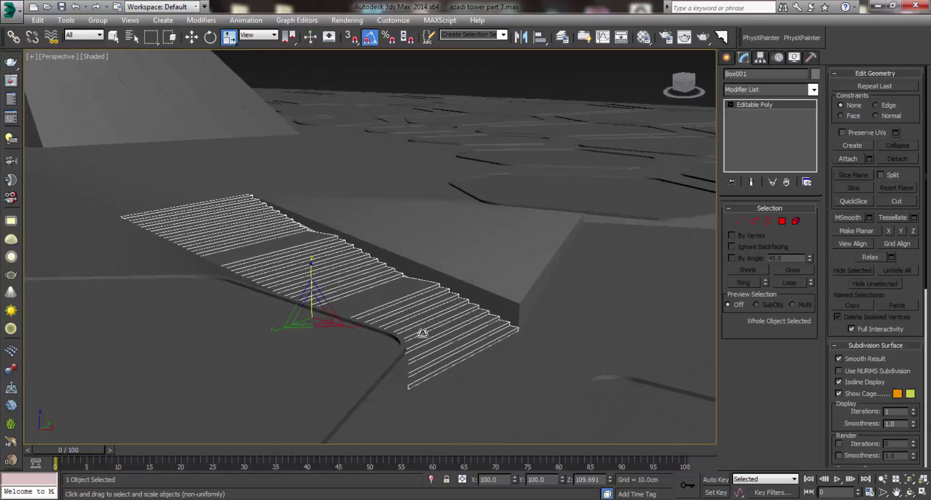
mouse_move(423, 333)
middle_mouse_down("alt")
mouse_move(383, 296)
mouse_move(309, 288)
mouse_move(358, 294)
mouse_move(342, 276)
middle_mouse_up("alt")
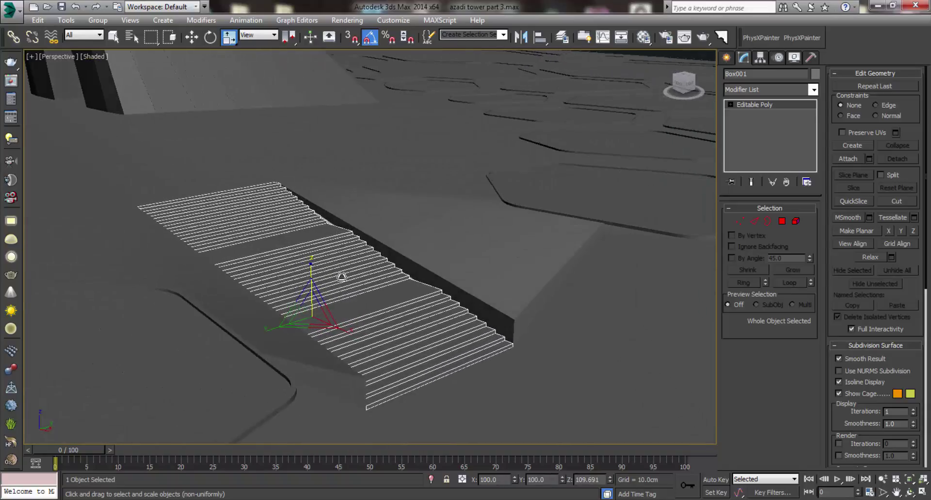
scroll(300, 256, "up", 2)
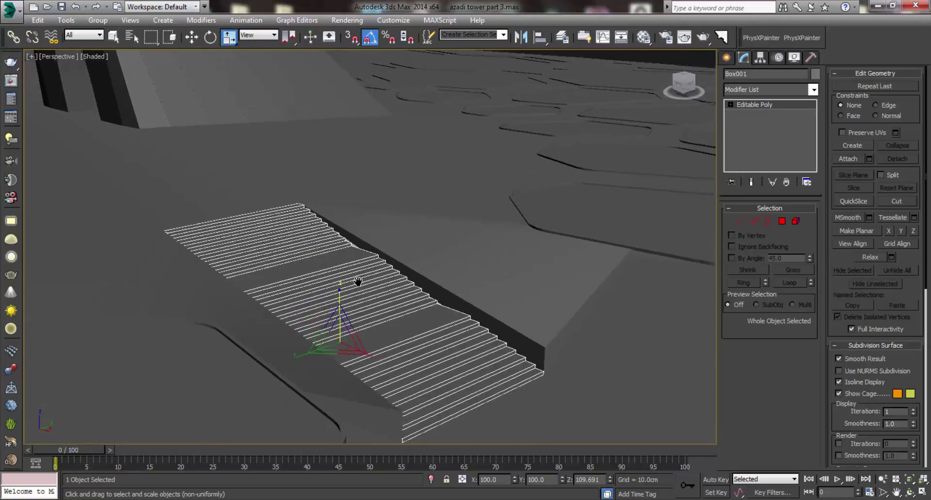
scroll(327, 239, "up", 3)
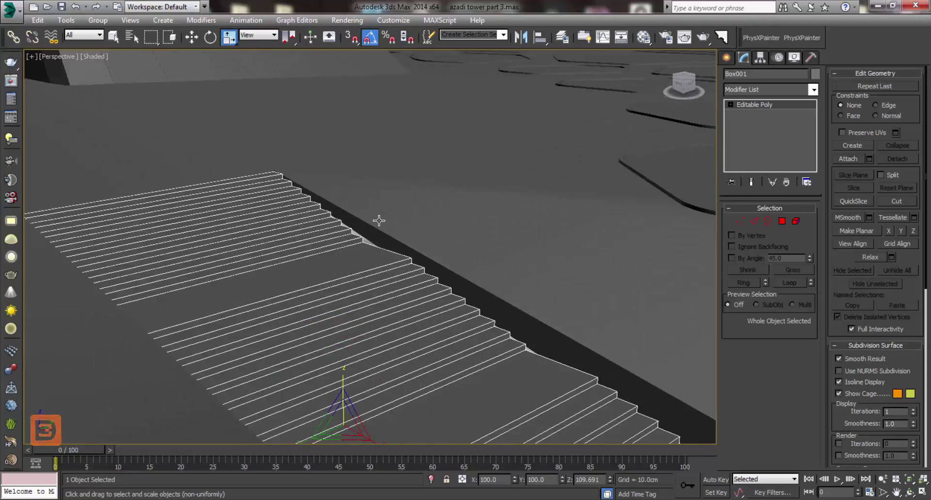
middle_click_drag(452, 264, 339, 267, "alt")
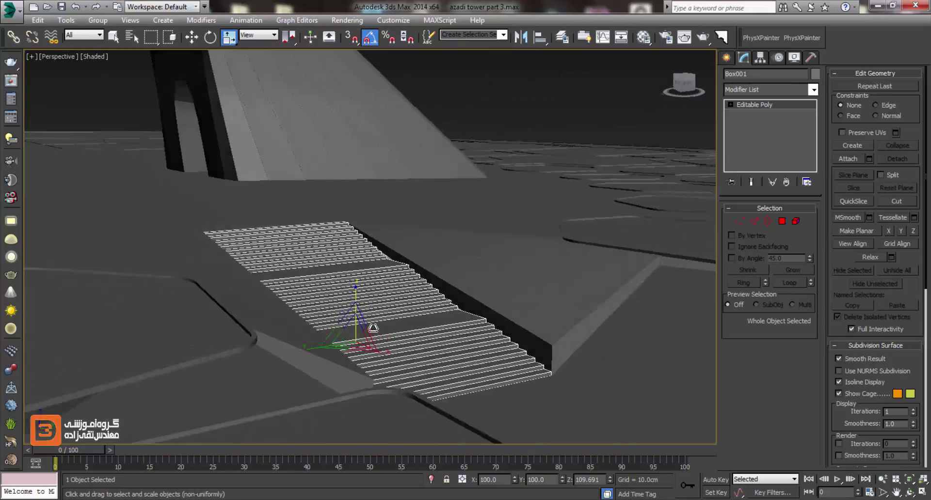
middle_click_drag(317, 334, 385, 270, "alt")
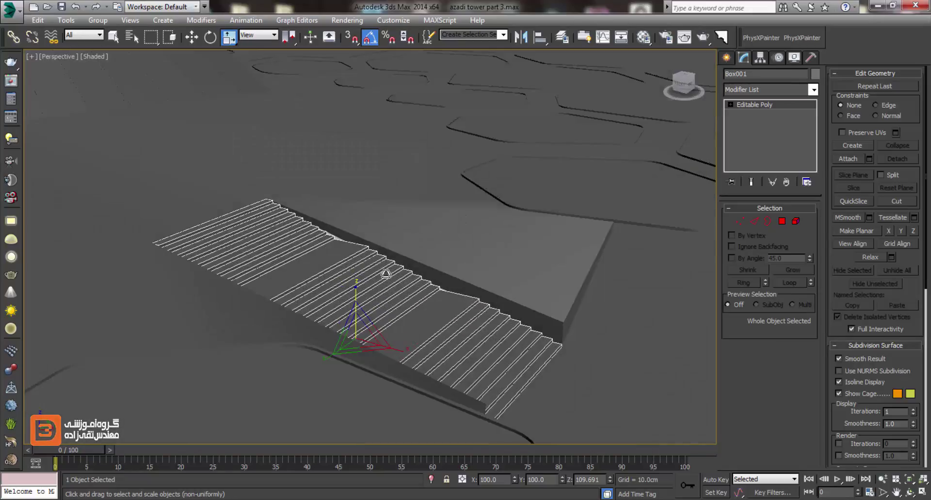
scroll(495, 249, "up", 3)
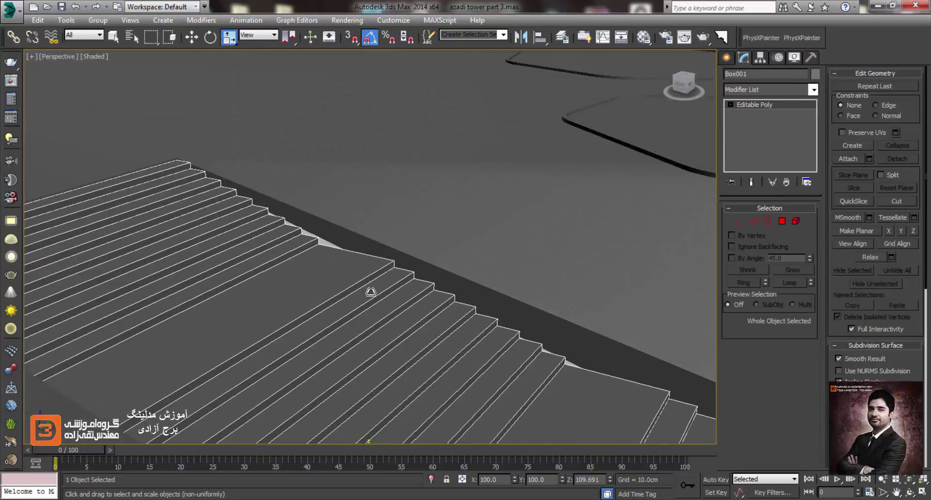
Draw a long, thin box with AutoGrid starting from the stair's top corner
left_click(726, 57)
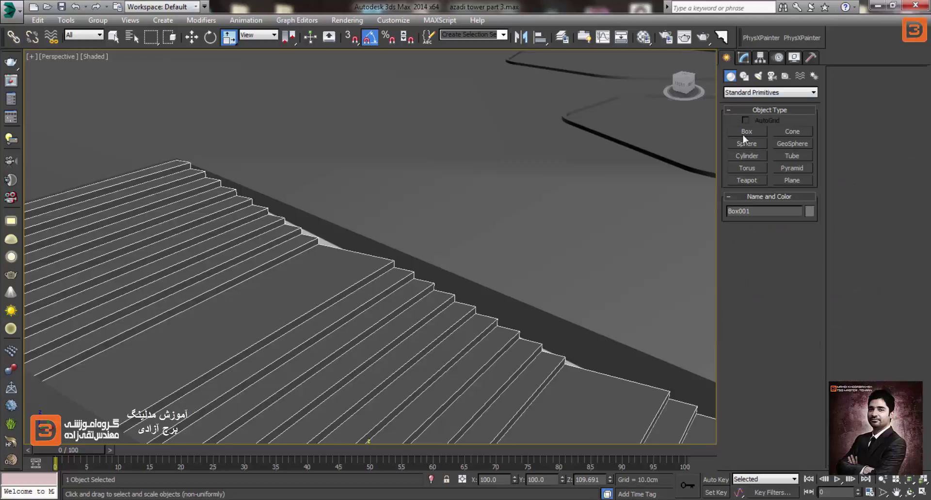
left_click(743, 133)
middle_click_drag(276, 215, 387, 91, "alt")
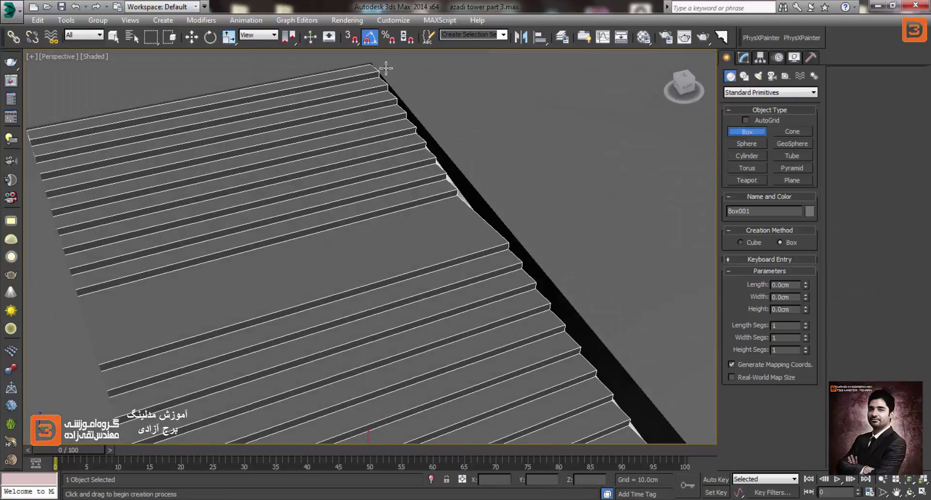
left_click(757, 125)
middle_click_drag(485, 177, 412, 146, "alt")
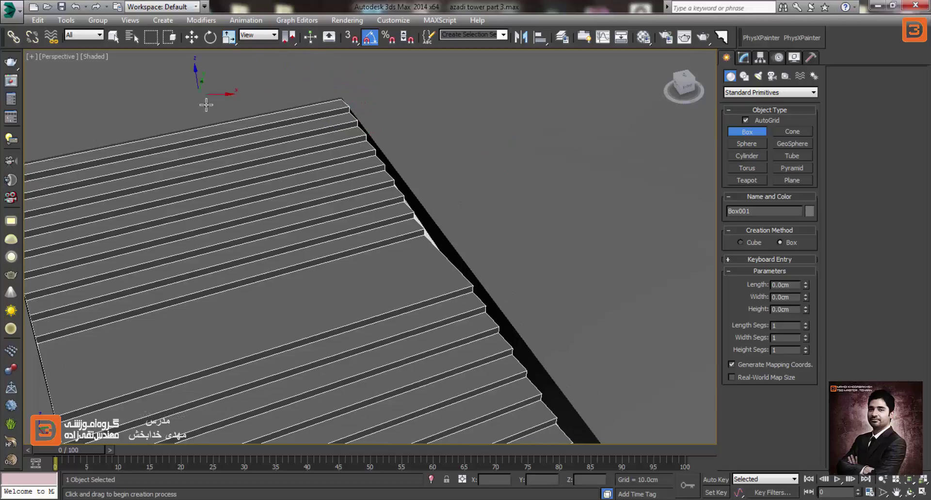
mouse_move(342, 103)
left_mouse_down()
mouse_move(534, 307)
mouse_move(405, 218)
mouse_move(562, 407)
left_mouse_up()
scroll(406, 218, "down", 3)
left_click(557, 419)
Move the new box down and line it up along the stairs' side edge
key("r")
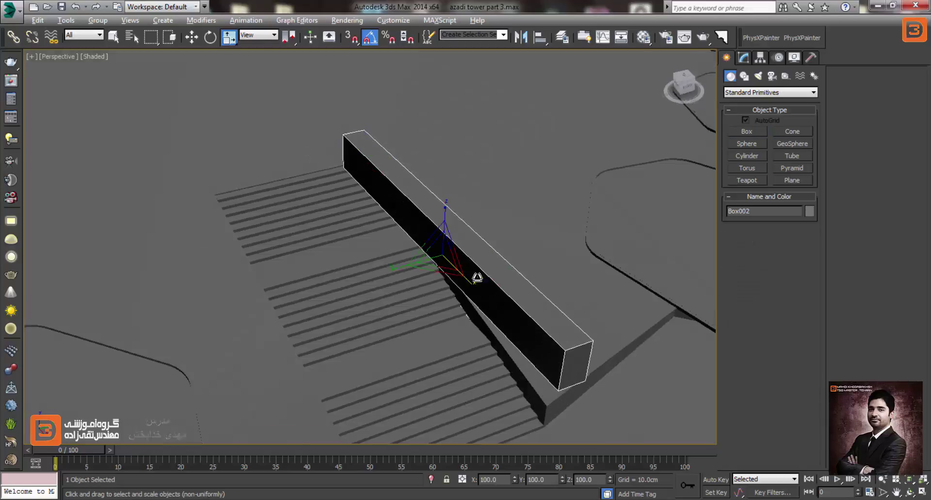
right_click(480, 249)
left_click(489, 257)
left_click_drag(456, 233, 470, 329)
middle_click_drag(469, 329, 470, 364, "alt")
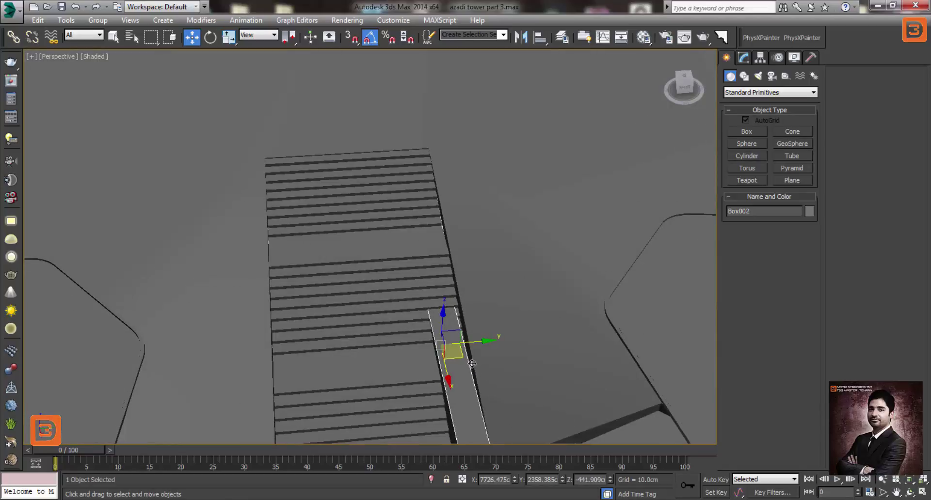
left_click_drag(471, 364, 492, 337)
Convert the side box to Editable Poly and snap its four end vertices onto the stair corner
middle_click_drag(492, 337, 505, 281)
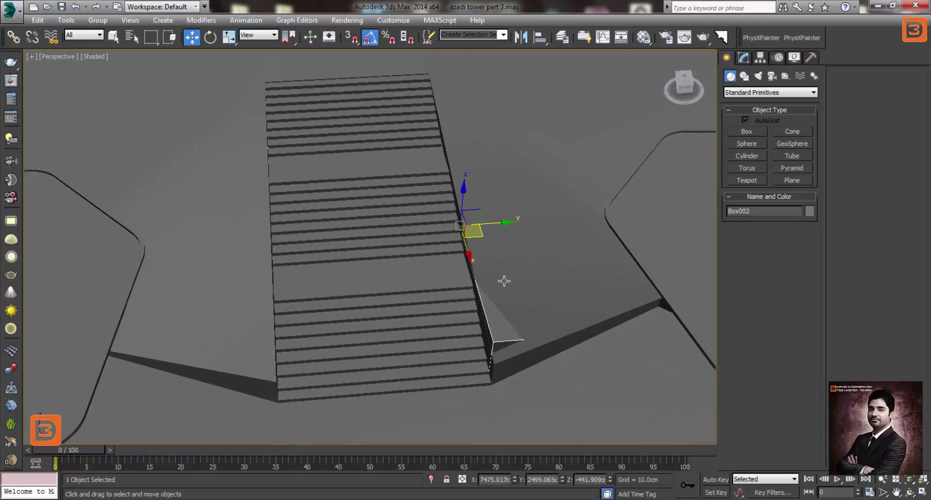
right_click(494, 269)
mouse_move(546, 377)
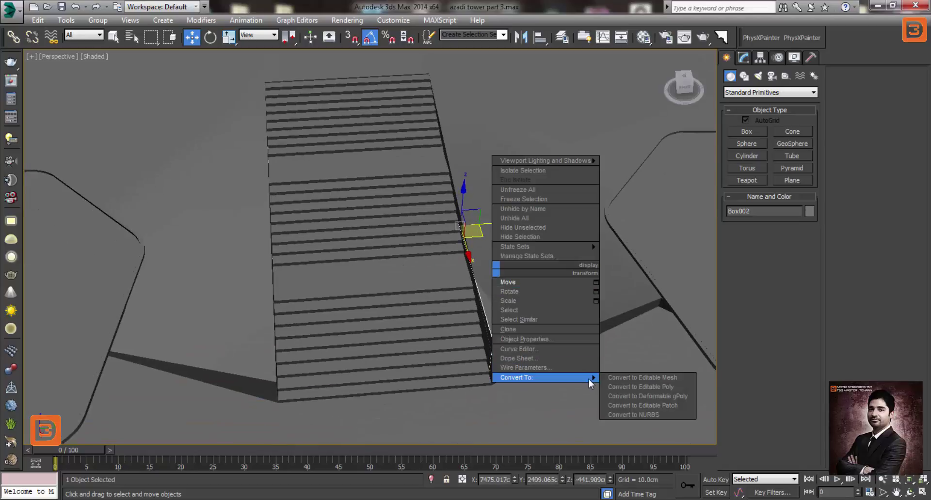
left_click(641, 387)
key("1")
left_click_drag(548, 295, 480, 363)
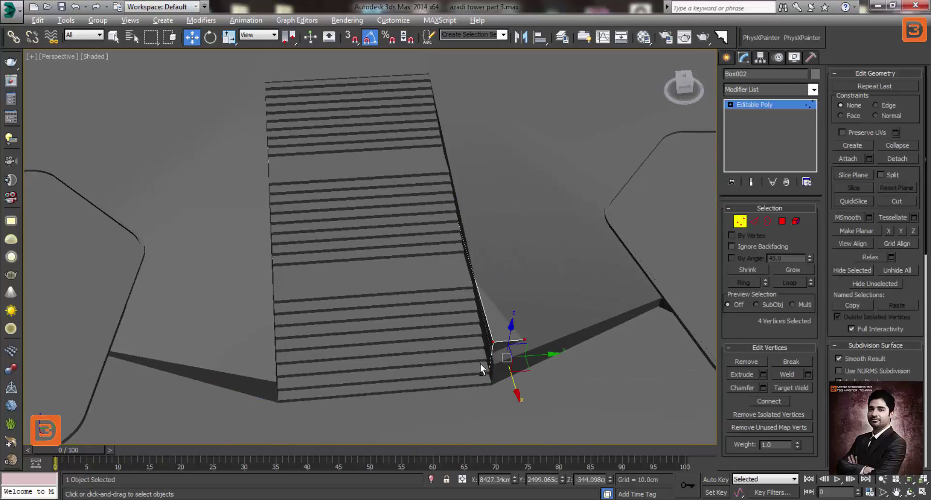
middle_click_drag(479, 364, 531, 380, "alt")
left_click_drag(535, 384, 533, 401)
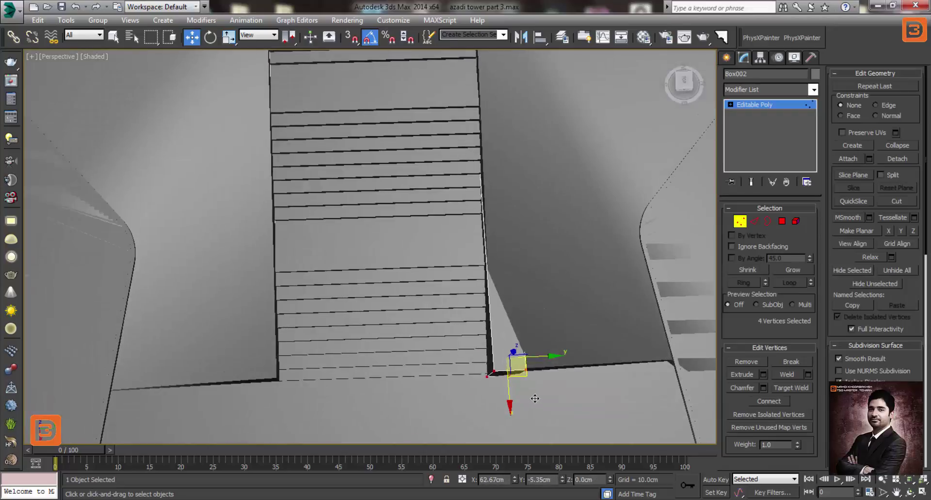
Raise the box's selected end to meet the top of the stairs, so it follows their slope
mouse_move(505, 300)
middle_mouse_down("alt")
mouse_move(553, 130)
mouse_move(523, 204)
middle_mouse_up("alt")
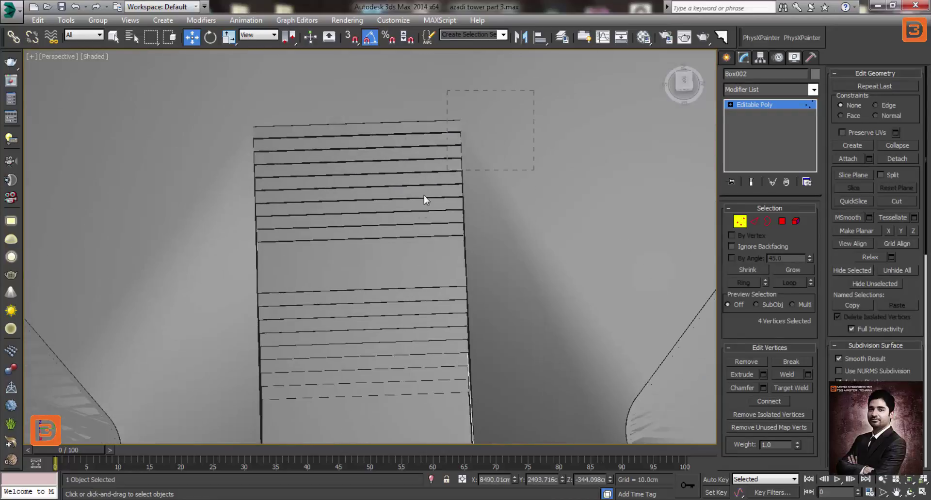
mouse_move(423, 199)
middle_mouse_down("alt")
mouse_move(519, 176)
mouse_move(443, 215)
mouse_move(438, 235)
middle_mouse_up("alt")
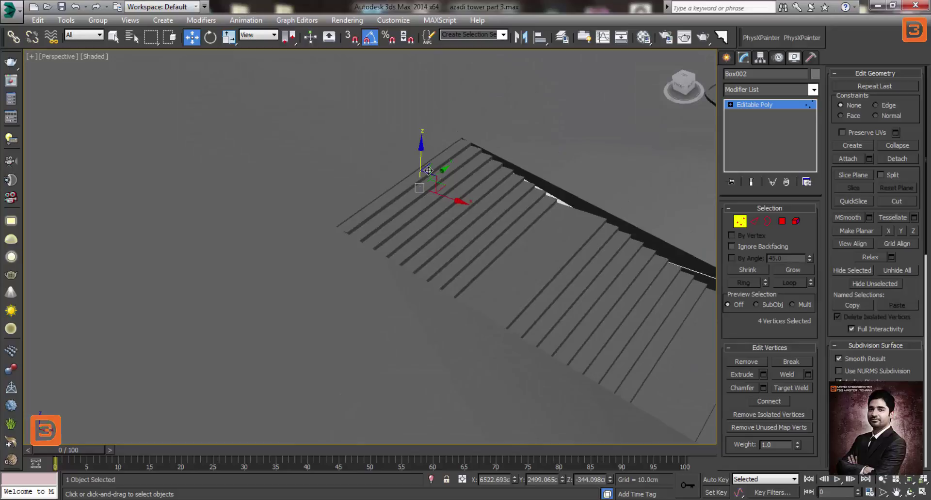
left_click_drag(428, 171, 427, 109)
middle_click_drag(427, 109, 437, 147, "alt")
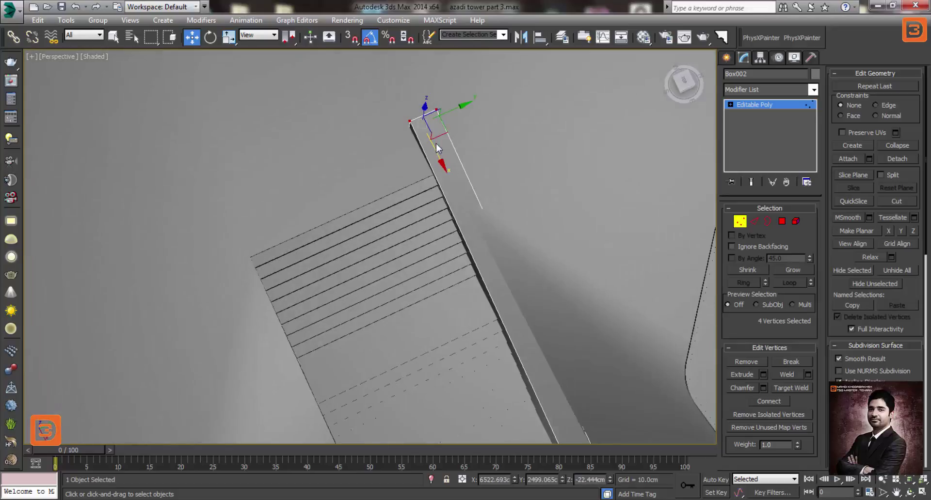
left_click_drag(439, 127, 474, 186)
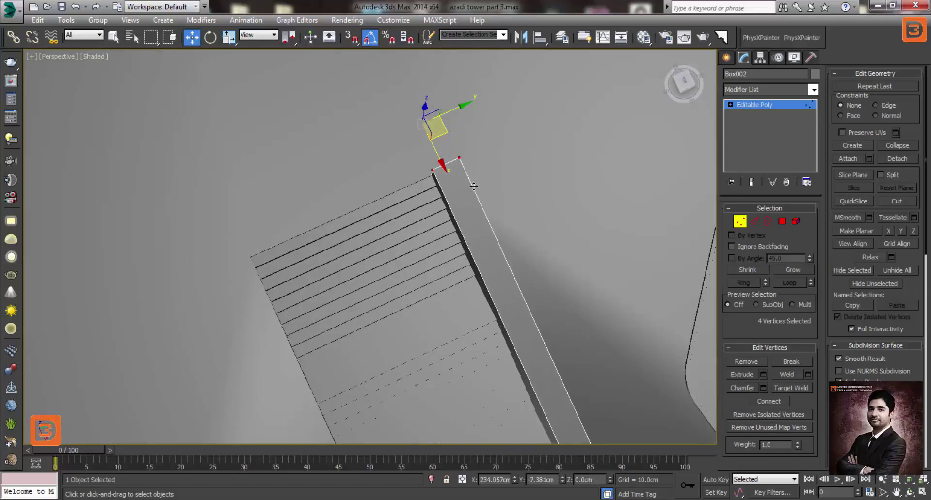
middle_click_drag(474, 186, 360, 140, "alt")
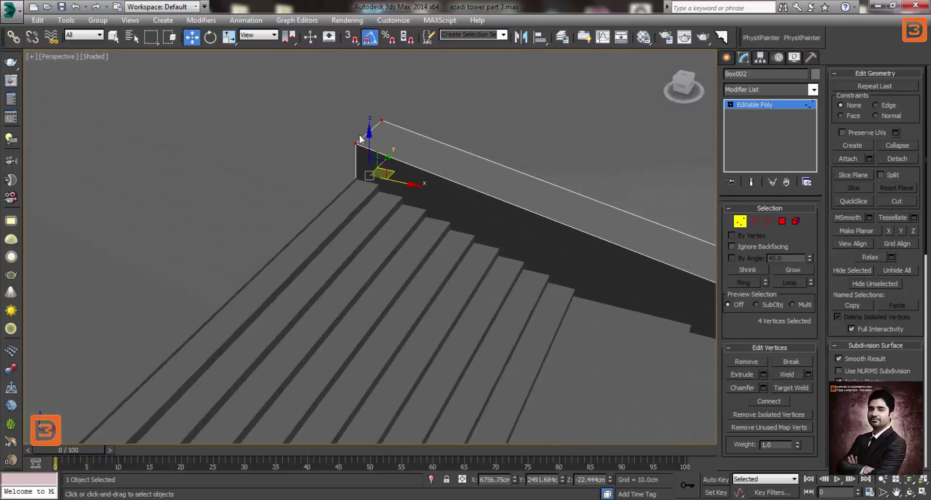
scroll(359, 140, "down", 2)
scroll(305, 144, "down", 3)
middle_click_drag(382, 150, 445, 178)
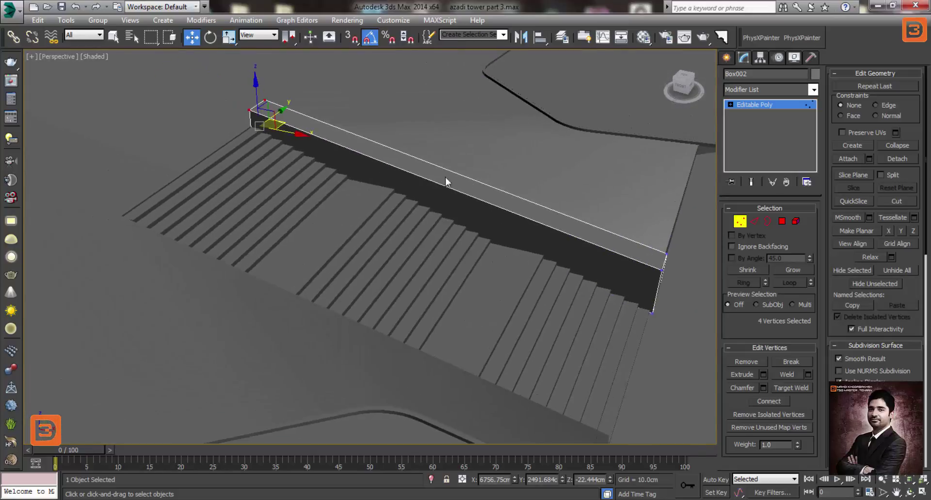
Connect the wall's long edges to add vertical edge loops and slide them along the wall
left_click(755, 222)
mouse_move(422, 261)
middle_mouse_down("alt")
mouse_move(498, 239)
mouse_move(417, 347)
mouse_move(404, 304)
middle_mouse_up("alt")
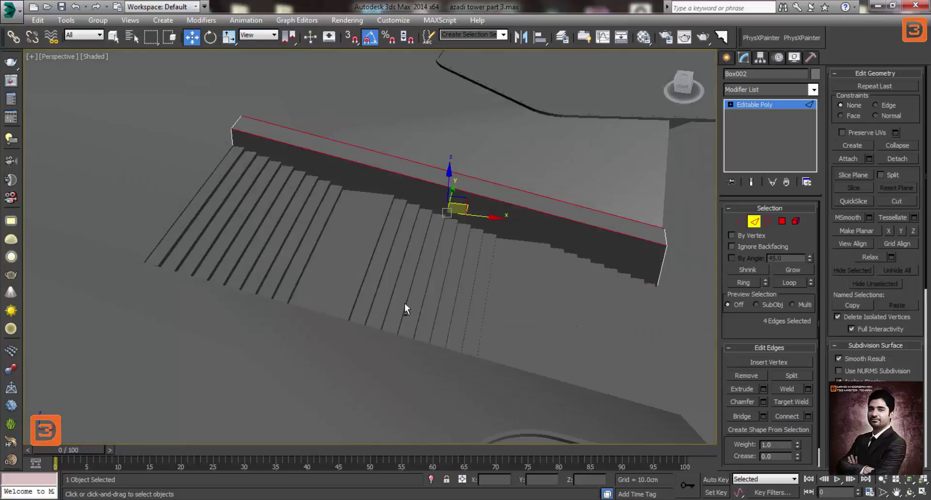
left_click(808, 417)
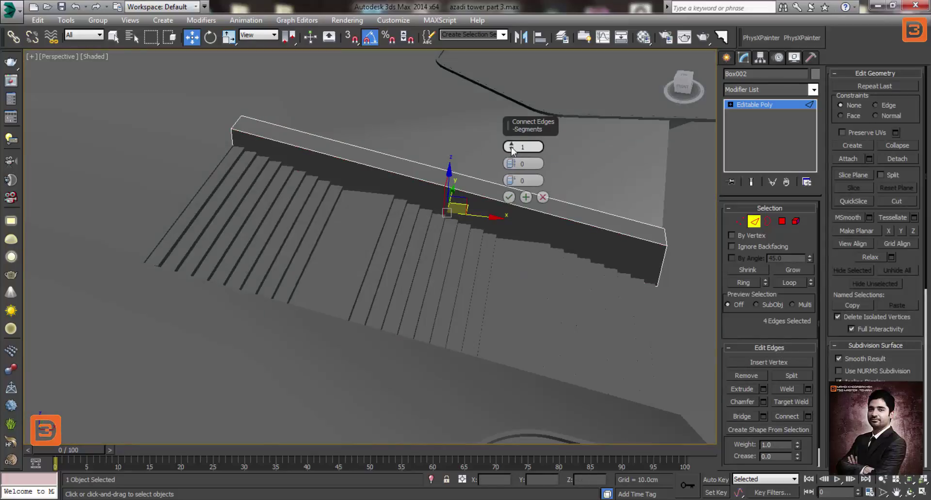
left_click_drag(511, 147, 513, 146)
left_click(508, 198)
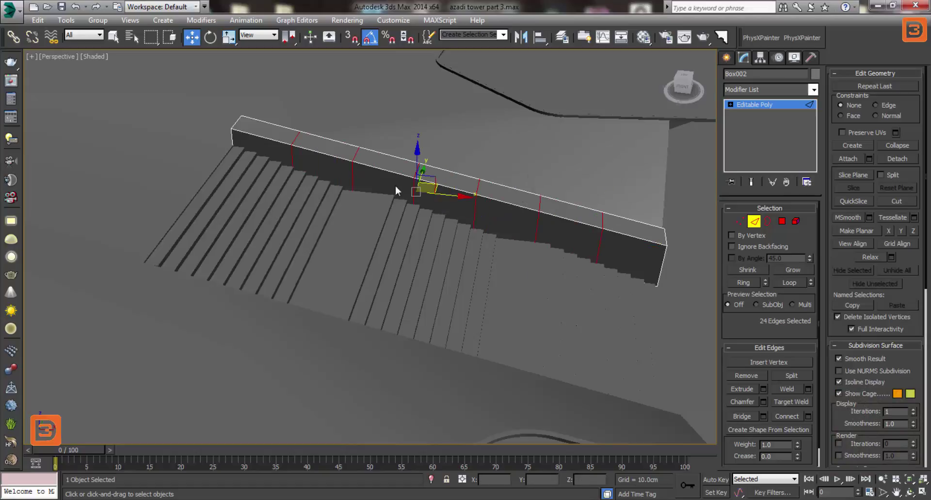
middle_click_drag(582, 233, 603, 236, "alt")
left_click_drag(628, 232, 676, 233)
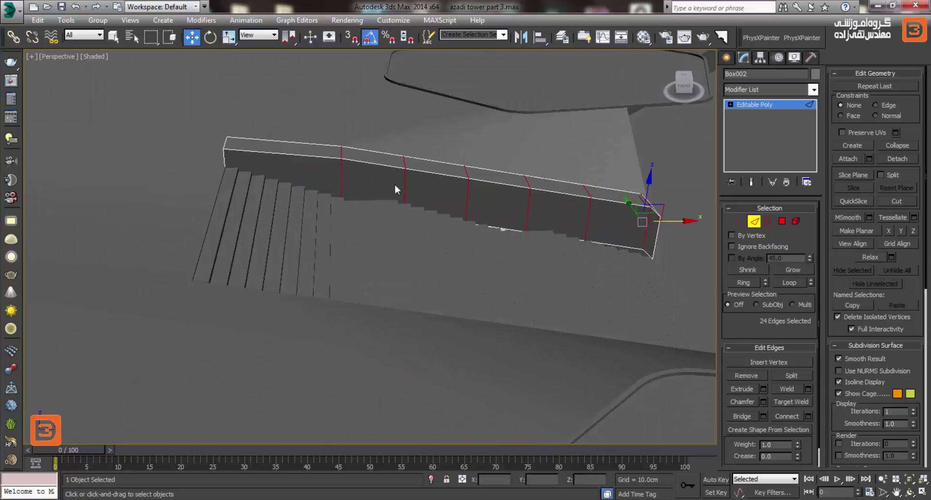
Refine the edge loop selection, shift it slightly left, and lower the wall top there
scroll(395, 184, "up", 2)
scroll(349, 203, "up", 2)
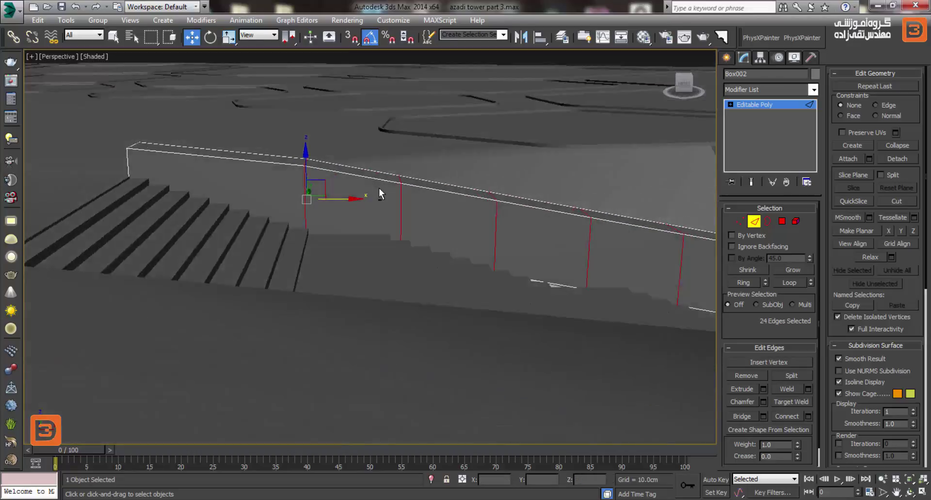
mouse_move(374, 208)
middle_mouse_down("alt")
mouse_move(380, 182)
mouse_move(376, 205)
middle_mouse_up("alt")
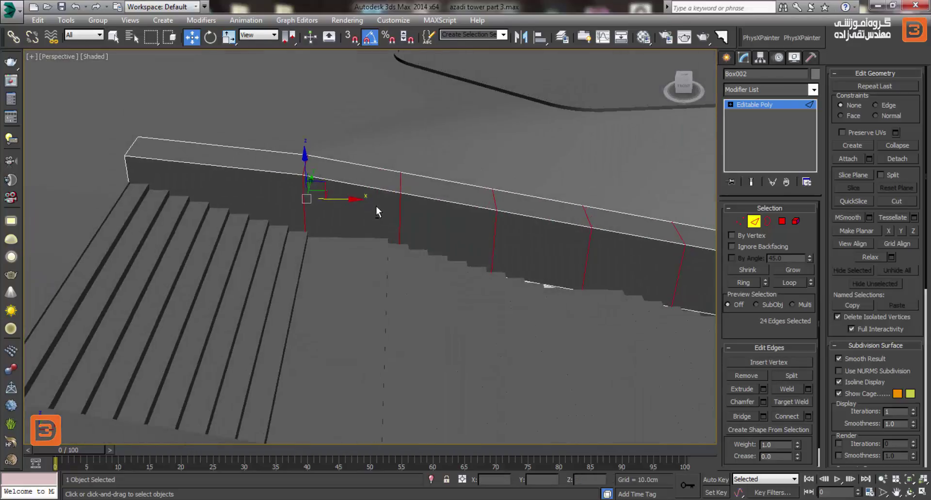
middle_click_drag(320, 199, 318, 164, "alt")
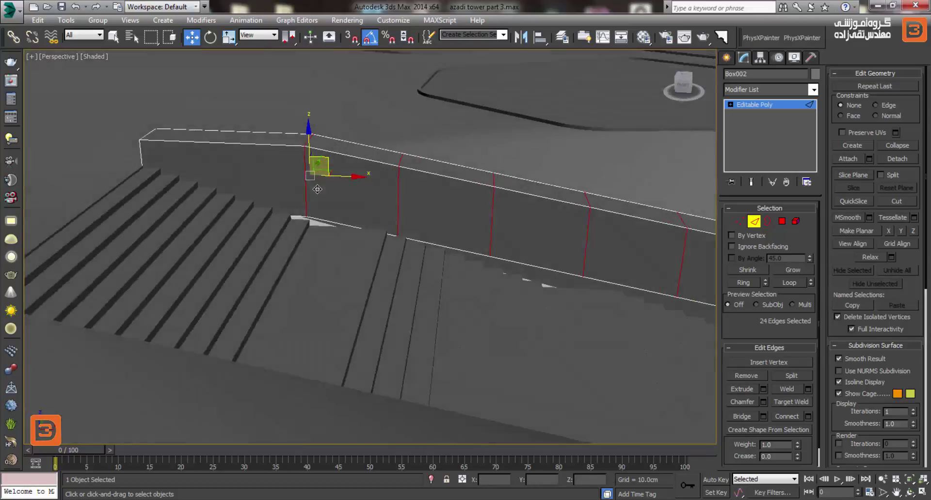
mouse_move(316, 164)
middle_mouse_down("alt")
mouse_move(337, 207)
mouse_move(293, 196)
middle_mouse_up("alt")
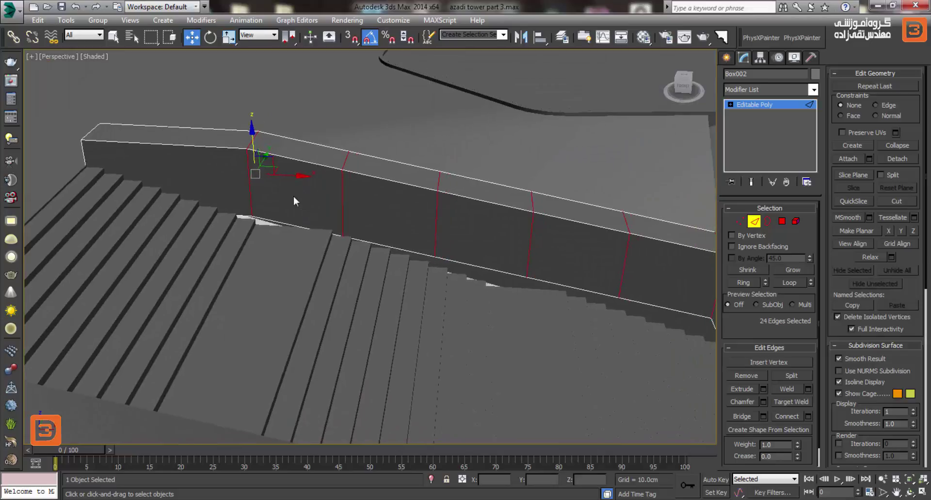
left_click_drag(188, 303, 189, 304, "alt")
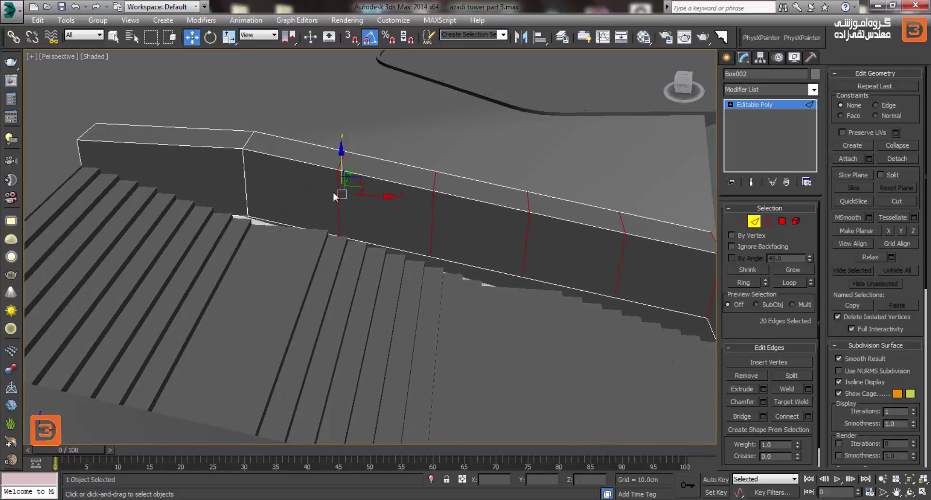
left_click_drag(382, 202, 371, 203)
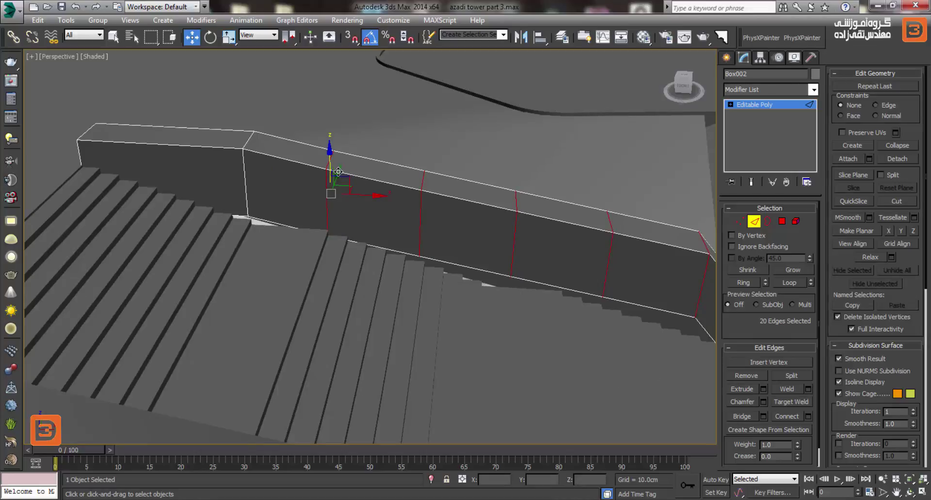
left_click_drag(338, 172, 340, 190)
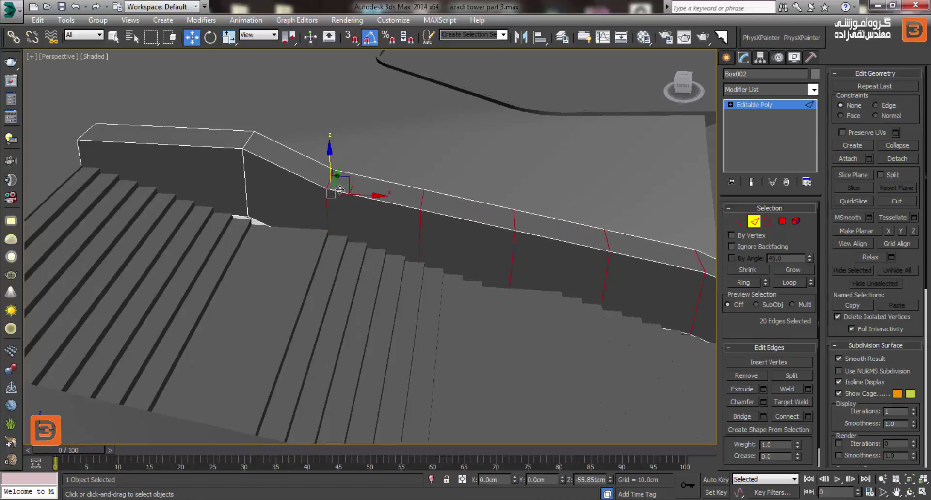
Slide the remaining edge loops and reshape the wall's top edges to follow the steps
middle_click_drag(392, 216, 356, 216)
left_click_drag(306, 203, 240, 347, "alt")
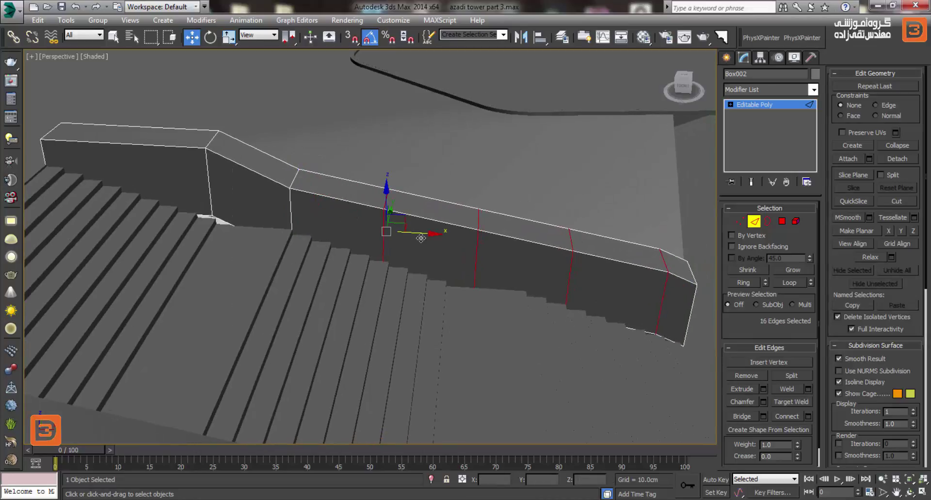
left_click_drag(425, 245, 471, 252)
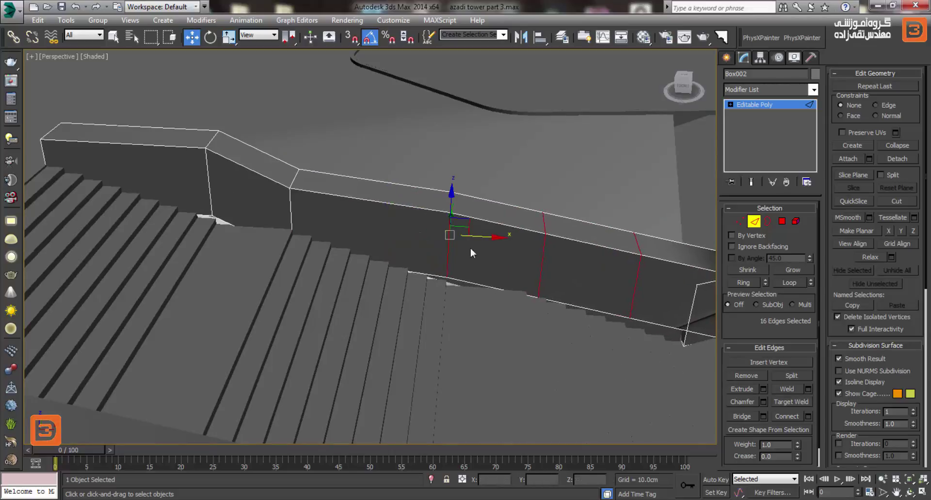
middle_click_drag(457, 215, 419, 216, "alt")
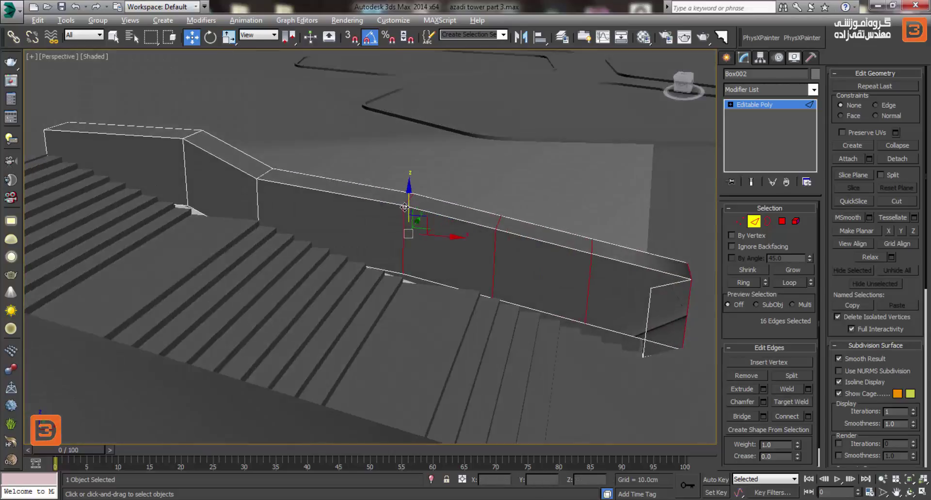
left_click_drag(417, 219, 417, 269)
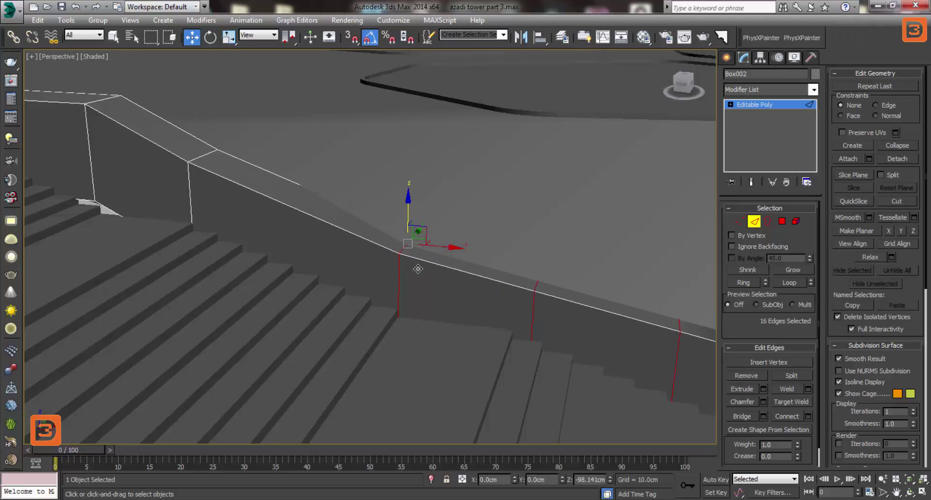
mouse_move(418, 269)
middle_mouse_down("alt")
mouse_move(482, 312)
mouse_move(393, 289)
middle_mouse_up("alt")
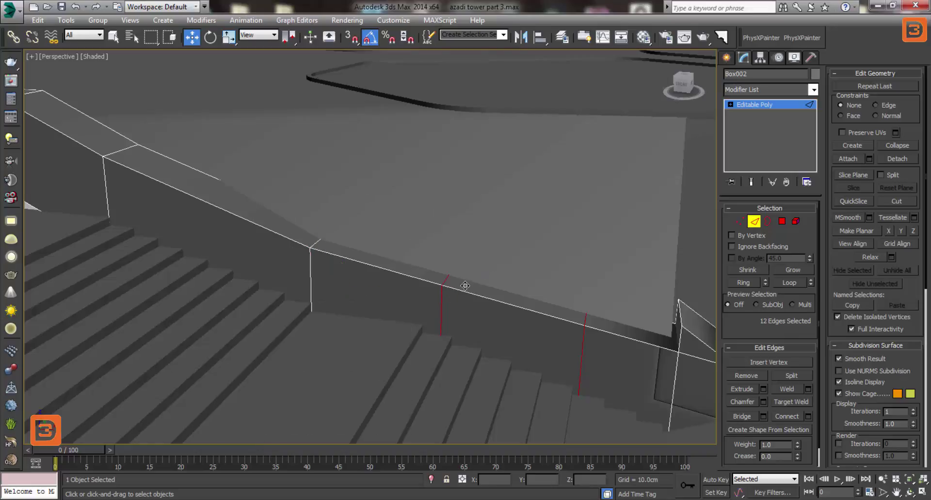
middle_click_drag(465, 286, 383, 289, "alt")
mouse_move(552, 339)
left_mouse_down()
mouse_move(550, 325)
mouse_move(519, 324)
left_mouse_up()
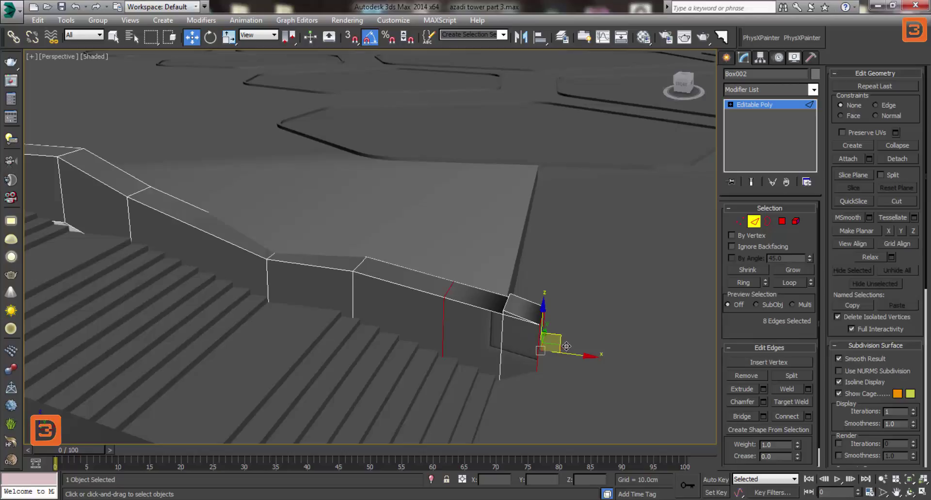
Cancel the wall extension and lower the front top edge at the wall's end
left_click_drag(566, 346, 618, 367)
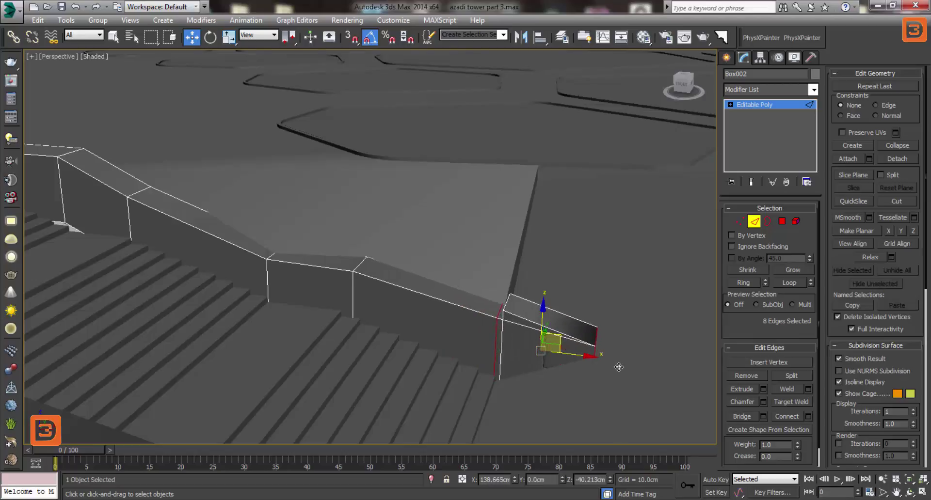
right_click(618, 367)
left_click(513, 336)
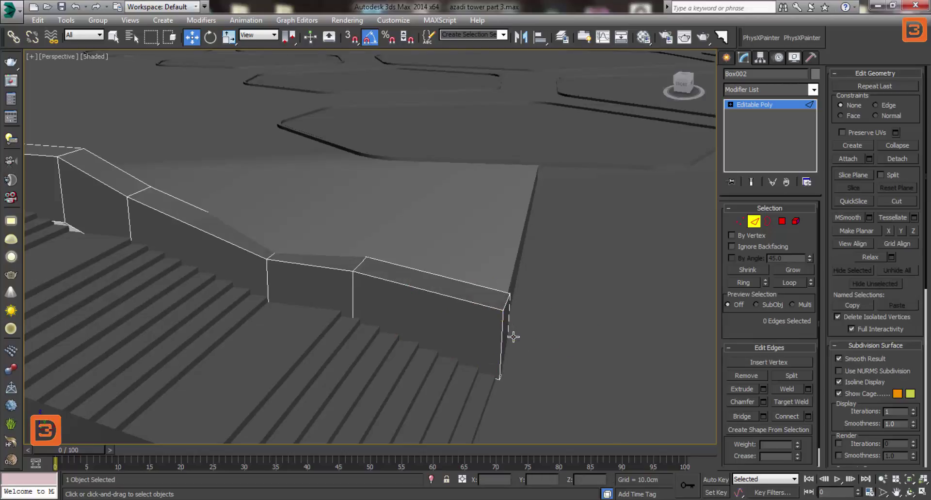
mouse_move(513, 337)
middle_mouse_down("alt")
mouse_move(530, 318)
mouse_move(477, 318)
mouse_move(430, 339)
mouse_move(463, 275)
middle_mouse_up("alt")
scroll(424, 330, "up", 3)
left_click(438, 322)
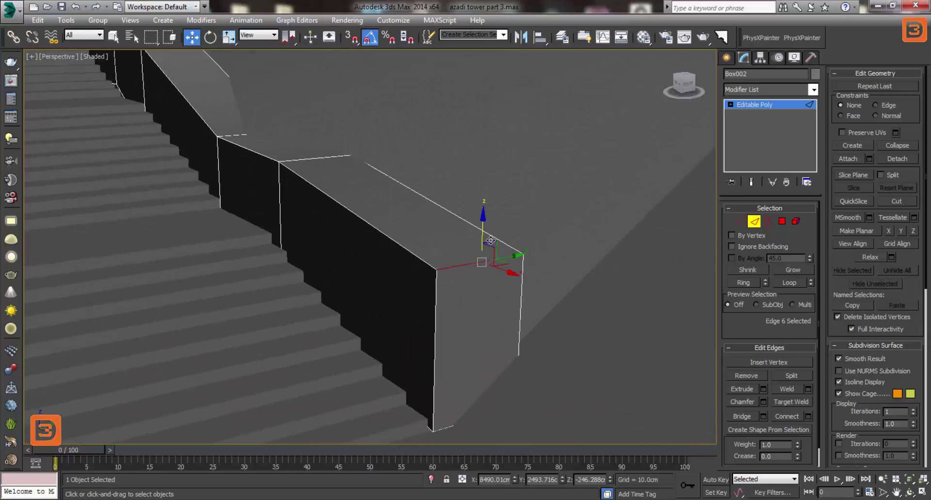
left_click_drag(491, 241, 434, 289)
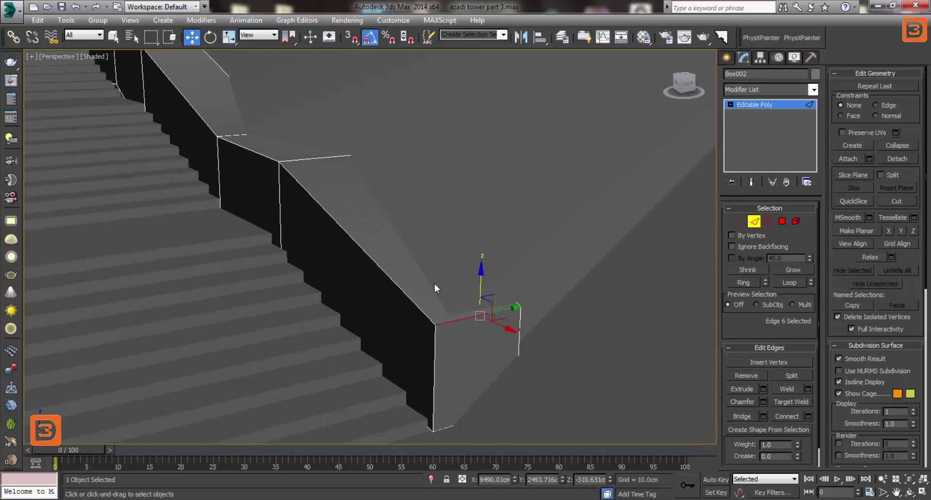
mouse_move(435, 287)
middle_mouse_down("alt")
mouse_move(459, 283)
mouse_move(523, 315)
middle_mouse_up("alt")
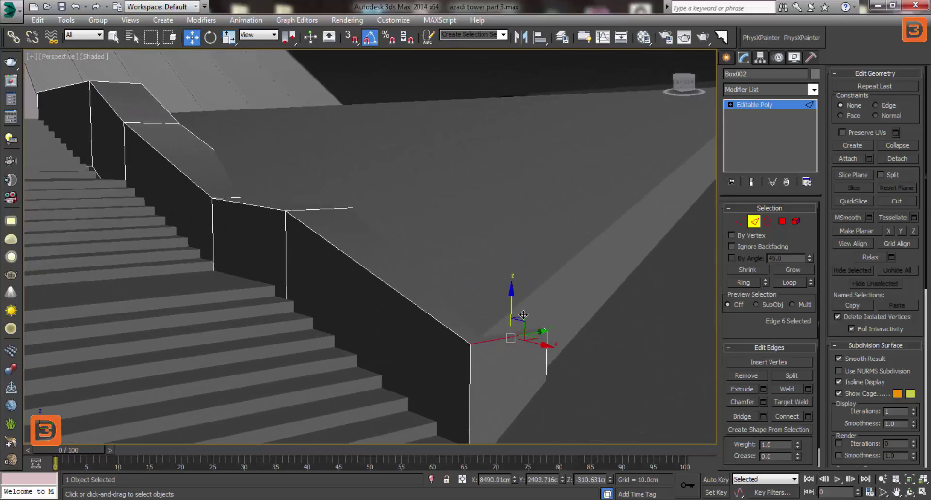
left_click_drag(519, 311, 519, 306)
mouse_move(417, 291)
middle_mouse_down("alt")
mouse_move(442, 268)
mouse_move(399, 276)
mouse_move(354, 210)
mouse_move(376, 221)
middle_mouse_up("alt")
Lower the next top edge and the edge at the wall's bend to even out the slope
left_click(303, 156)
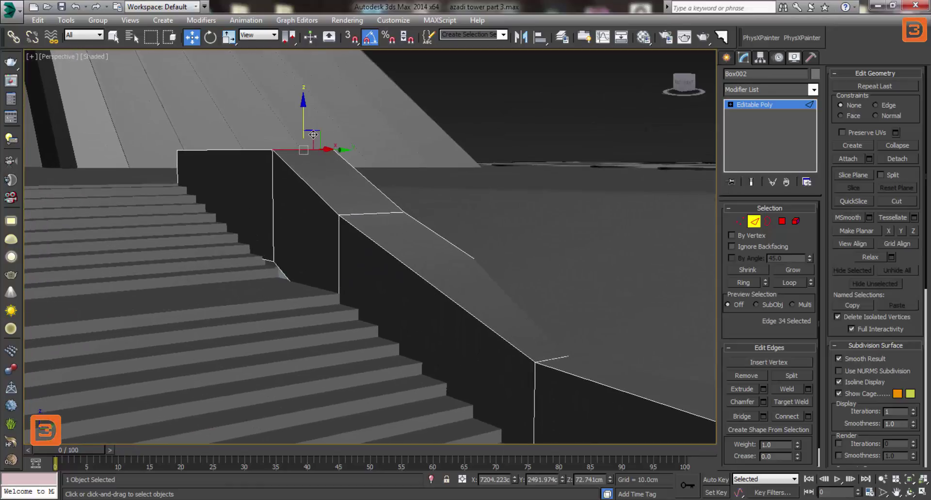
left_click_drag(313, 134, 311, 189)
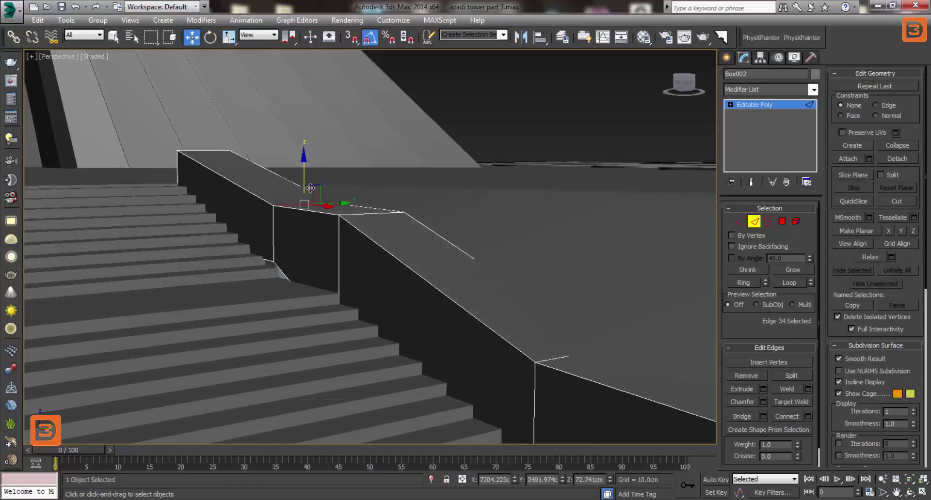
mouse_move(310, 188)
middle_mouse_down("alt")
mouse_move(307, 266)
mouse_move(288, 233)
middle_mouse_up("alt")
left_click(289, 252)
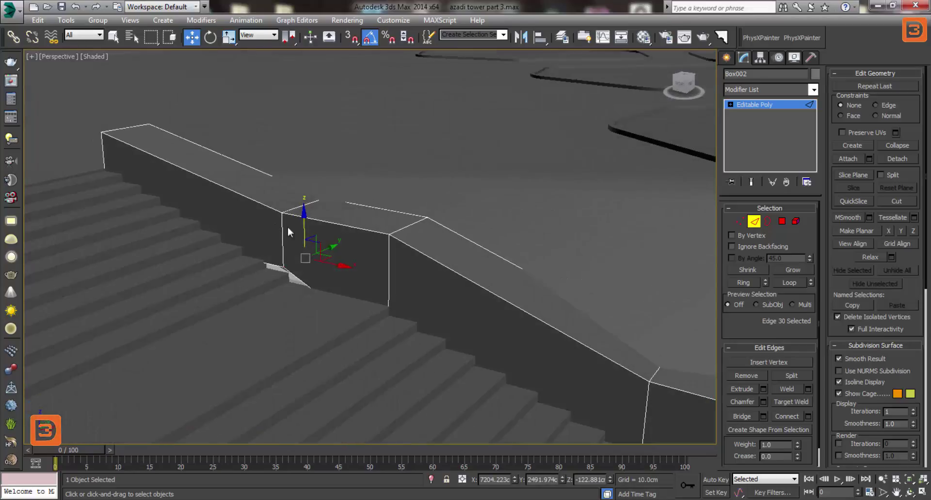
left_click_drag(287, 226, 312, 261)
mouse_move(313, 261)
middle_mouse_down("alt")
mouse_move(296, 284)
mouse_move(256, 283)
mouse_move(380, 179)
middle_mouse_up("alt")
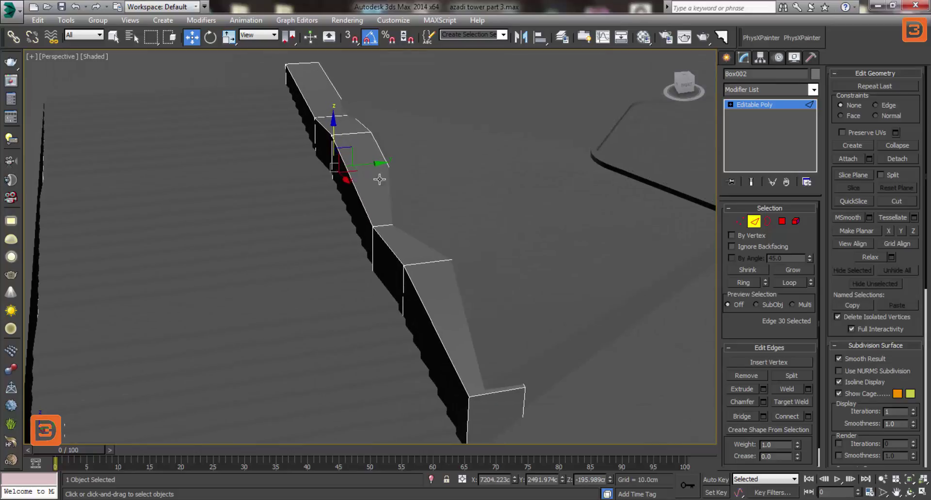
Select the five top faces along the side wall in Polygon mode
left_click(782, 221)
left_click(345, 127)
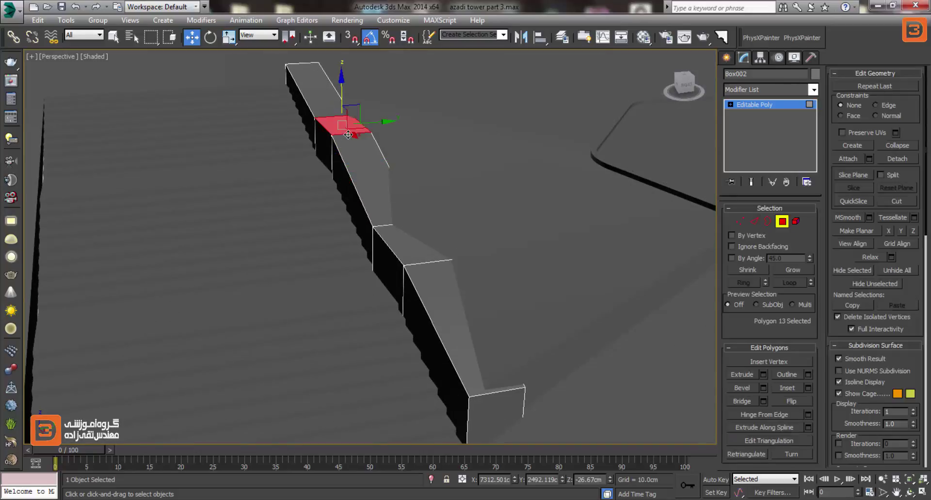
left_click(333, 109, "ctrl")
left_click(382, 188, "ctrl")
left_click(417, 254, "ctrl")
left_click(446, 307, "ctrl")
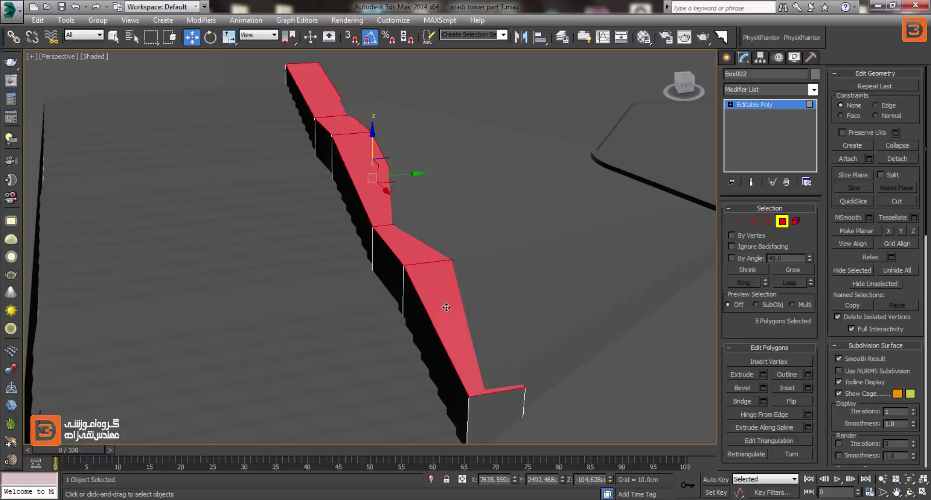
middle_click_drag(475, 366, 699, 410)
Bevel the top faces with a 4.16 cm outline and about 10 cm height as a cap
left_click(763, 388)
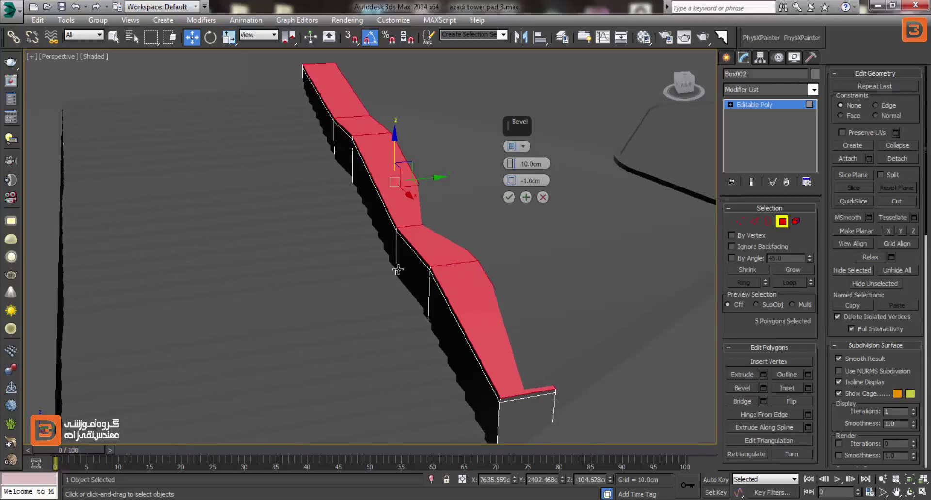
scroll(394, 266, "up", 3)
left_click_drag(511, 181, 512, 175)
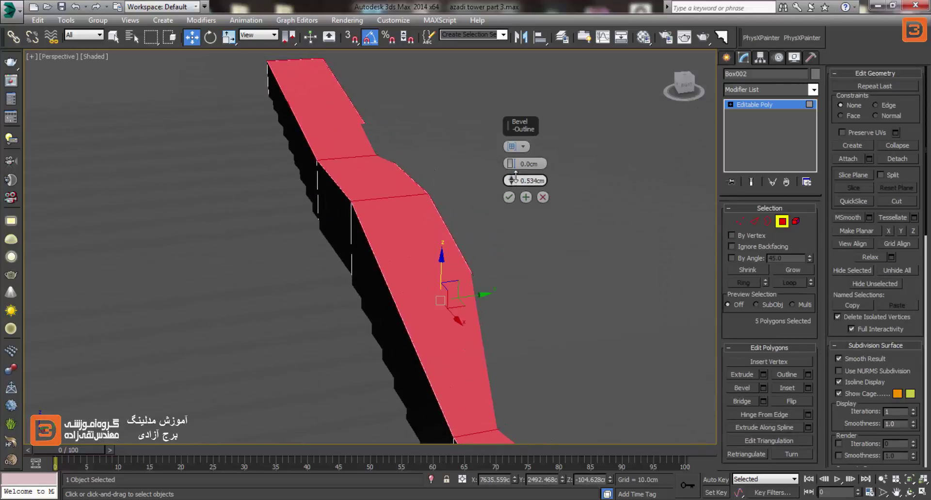
left_click(524, 196)
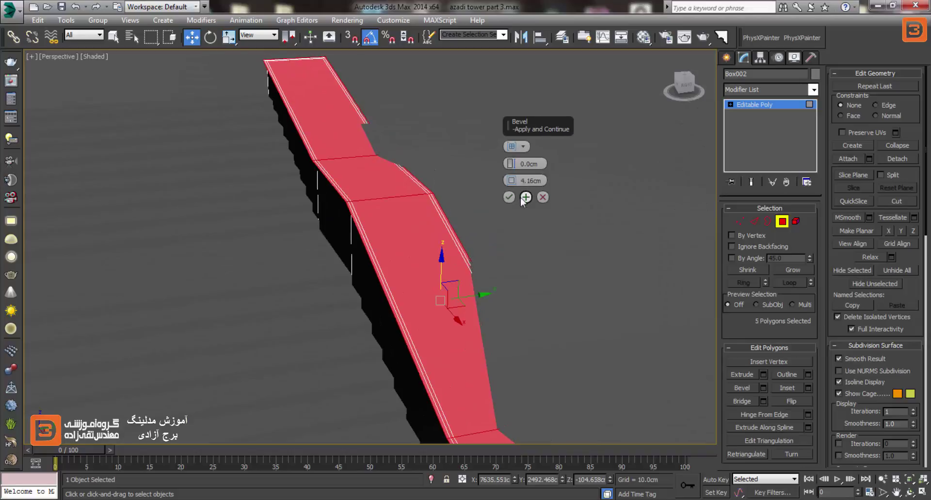
left_click_drag(510, 164, 511, 136)
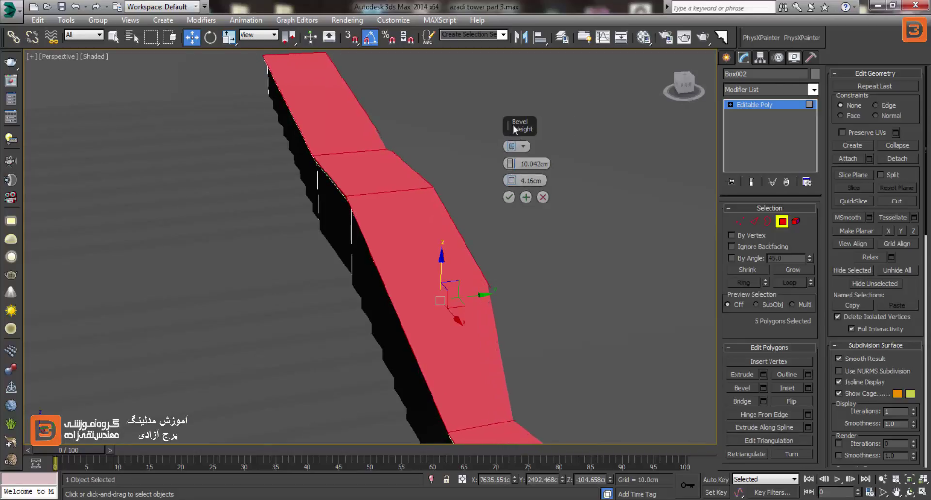
left_click(509, 197)
mouse_move(508, 197)
middle_mouse_down("alt")
mouse_move(479, 206)
mouse_move(720, 250)
middle_mouse_up("alt")
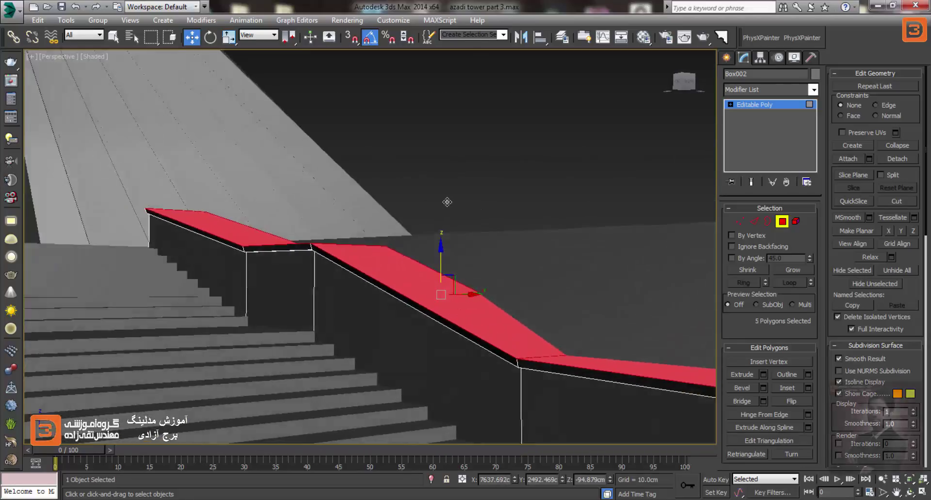
Clone the capped wall as Box003 onto the opposite side of the stairs
left_click(795, 221)
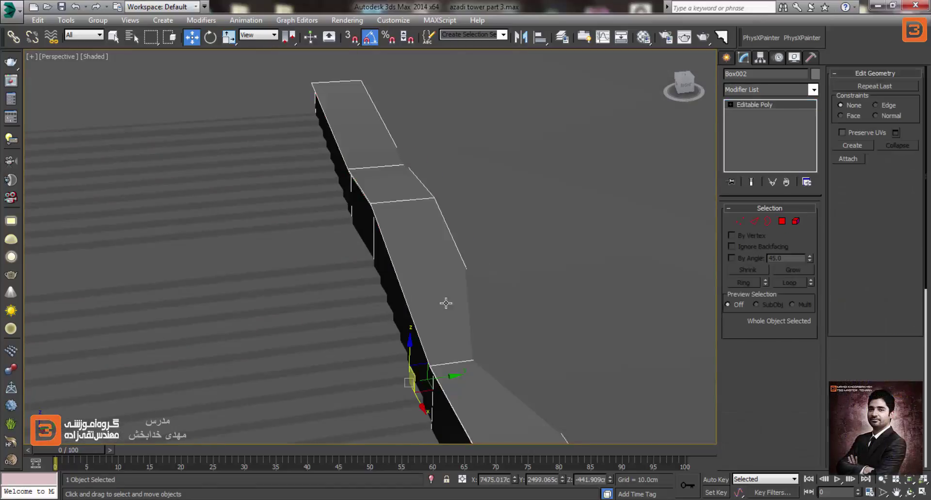
middle_click_drag(444, 306, 417, 320, "alt")
left_click_drag(417, 320, 205, 322, "shift")
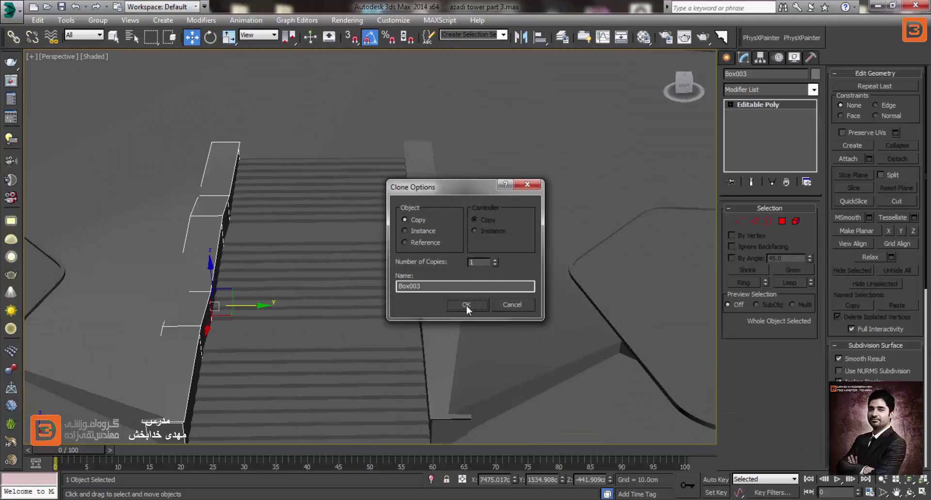
left_click(466, 304)
mouse_move(467, 306)
middle_mouse_down("alt")
mouse_move(489, 263)
mouse_move(403, 306)
mouse_move(342, 301)
middle_mouse_up("alt")
Select the ground piece surrounding the stairs
left_click(489, 263)
scroll(449, 273, "down", 5)
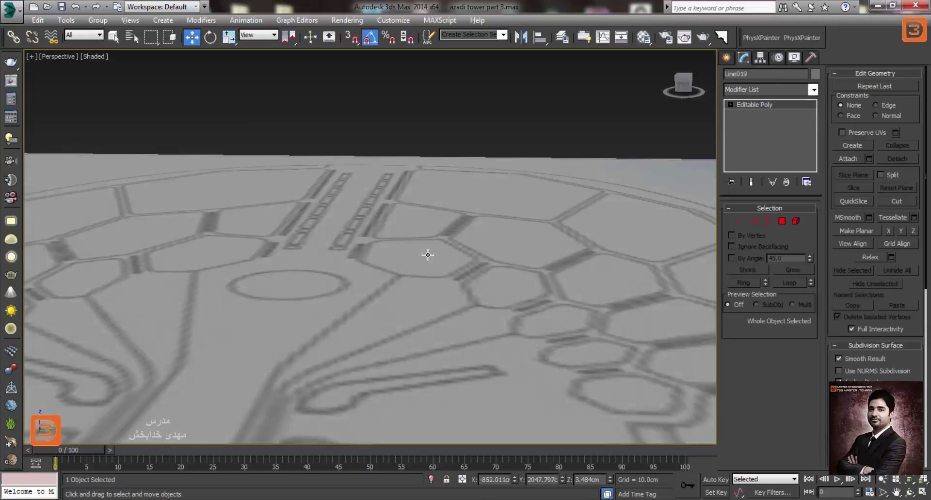
scroll(426, 253, "up", 5)
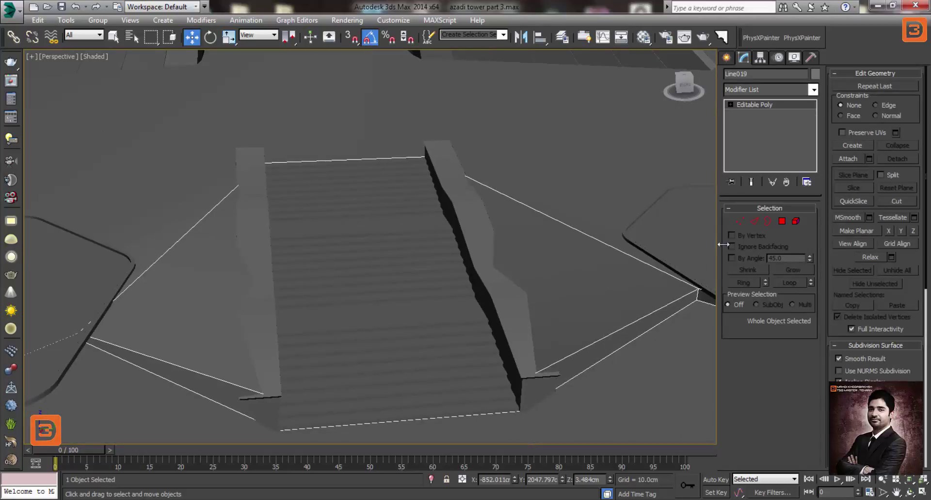
Select the ground faces flanking the stairs and subdivide them into more faces
left_click(782, 221)
left_click(584, 268)
left_click(246, 320, "ctrl")
mouse_move(245, 320)
middle_mouse_down("alt")
mouse_move(228, 311)
mouse_move(236, 313)
middle_mouse_up("alt")
left_click(545, 271, "ctrl")
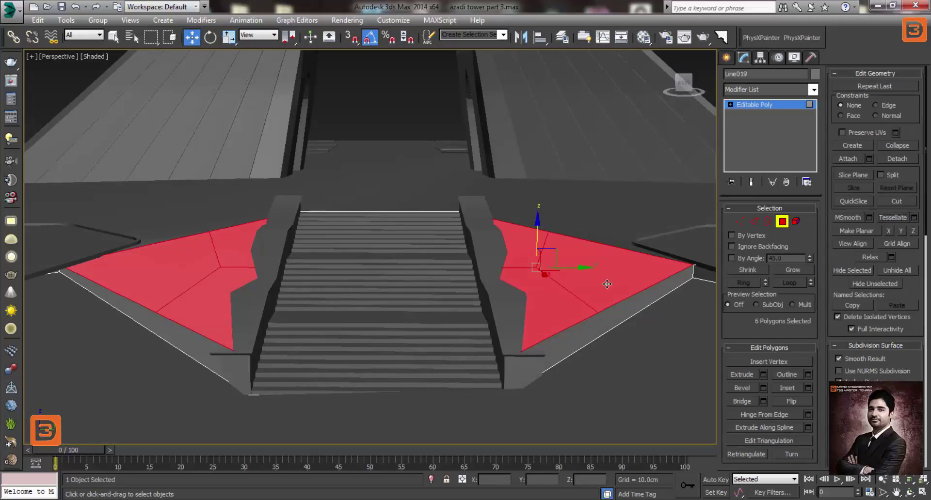
left_click(896, 219)
Lower the ground vertices along the first stair side, including the base and wall corner
key("1")
middle_click_drag(504, 277, 538, 268, "alt")
left_click(512, 266)
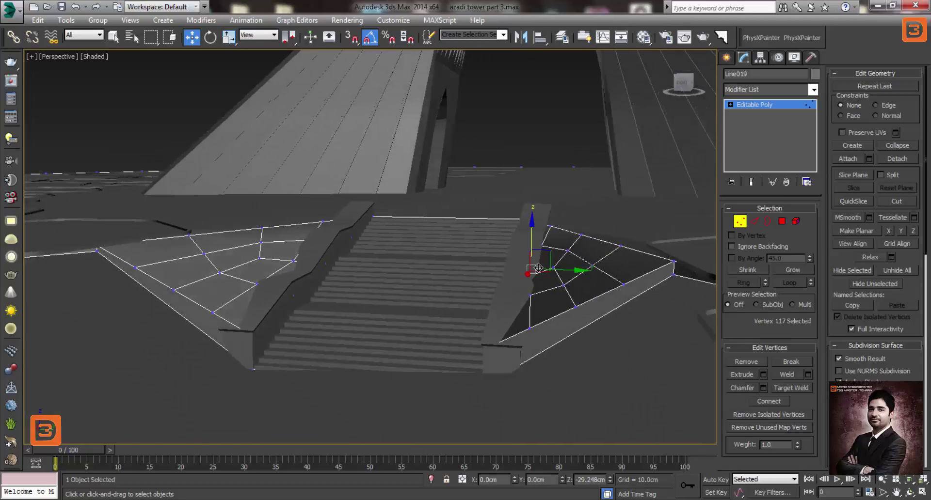
left_click_drag(538, 268, 538, 273)
left_click(532, 305)
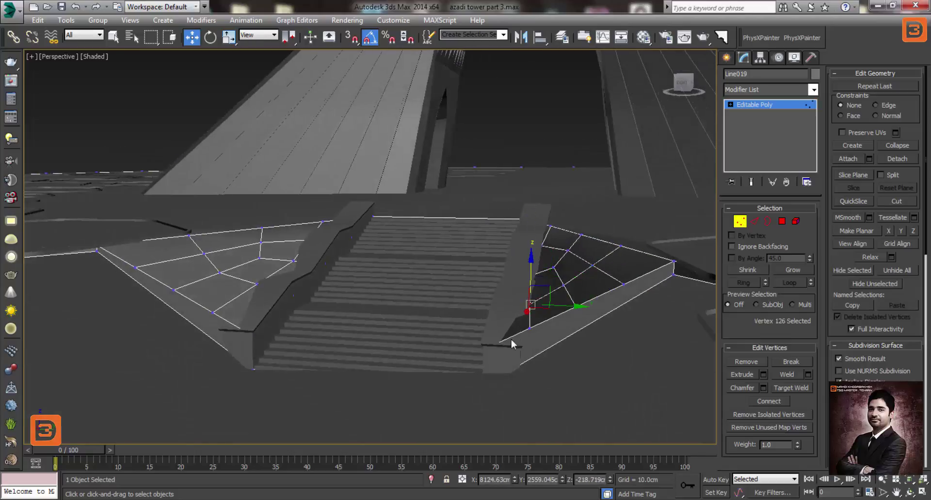
middle_click_drag(498, 339, 519, 349, "alt")
left_click(492, 356)
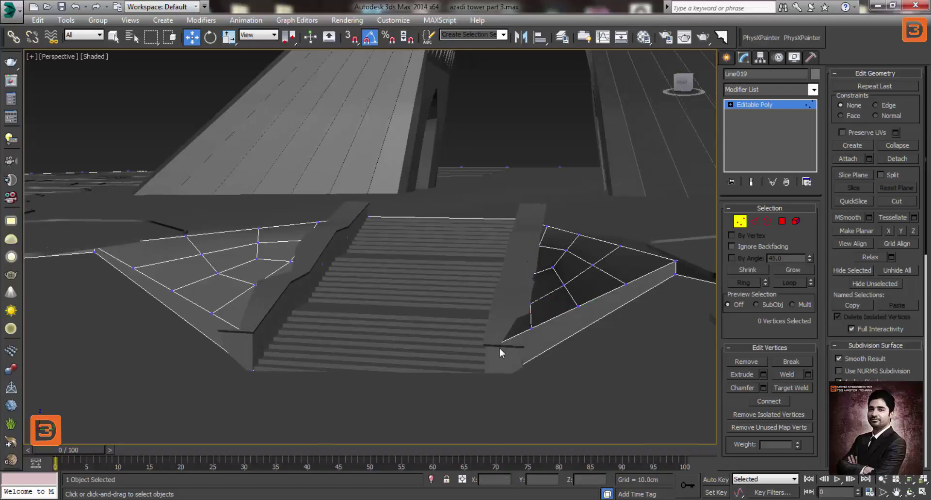
scroll(499, 348, "up", 2)
left_click(496, 333)
left_click_drag(486, 333, 487, 344)
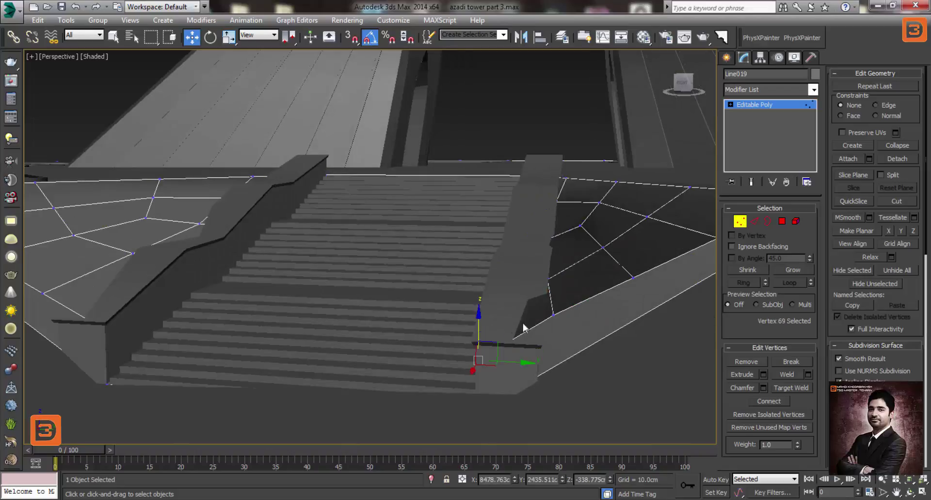
left_click_drag(555, 316, 555, 343)
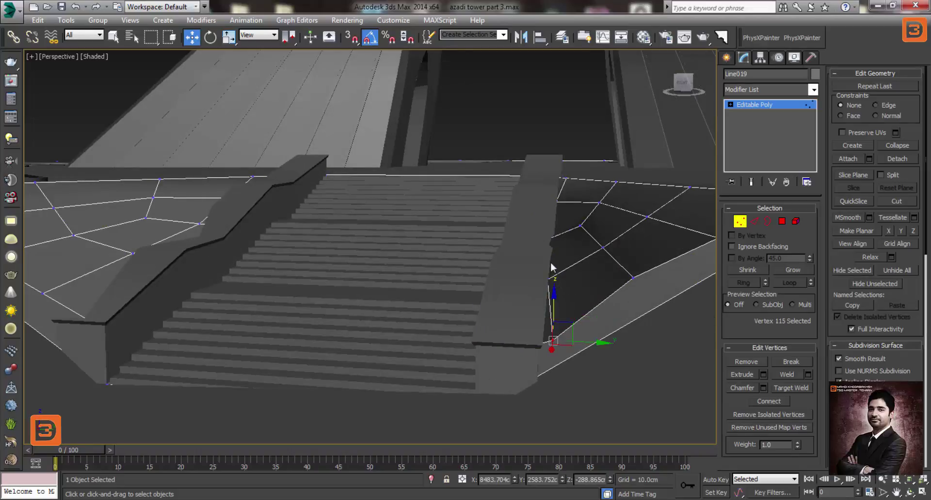
left_click_drag(556, 233, 544, 250)
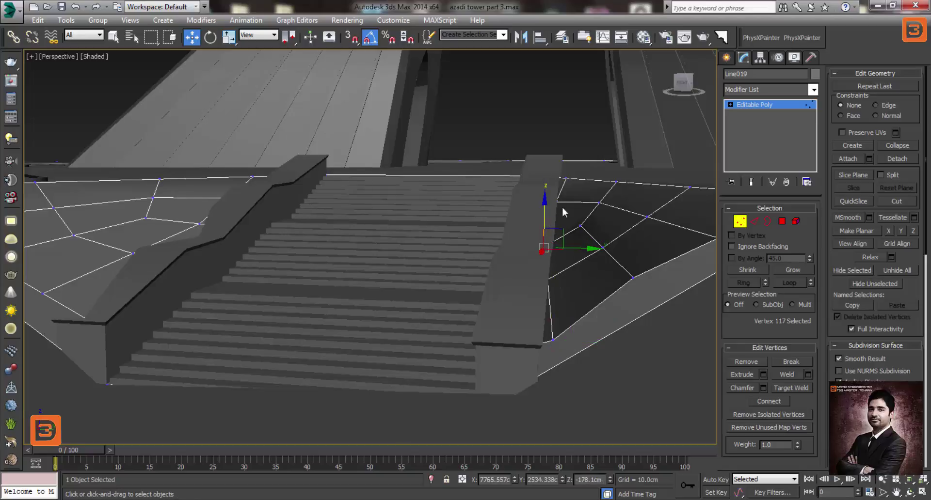
Lower the ground vertices along the other stair side, down to the lowest corner
mouse_move(558, 195)
middle_mouse_down("alt")
mouse_move(585, 206)
mouse_move(582, 260)
mouse_move(304, 203)
middle_mouse_up("alt")
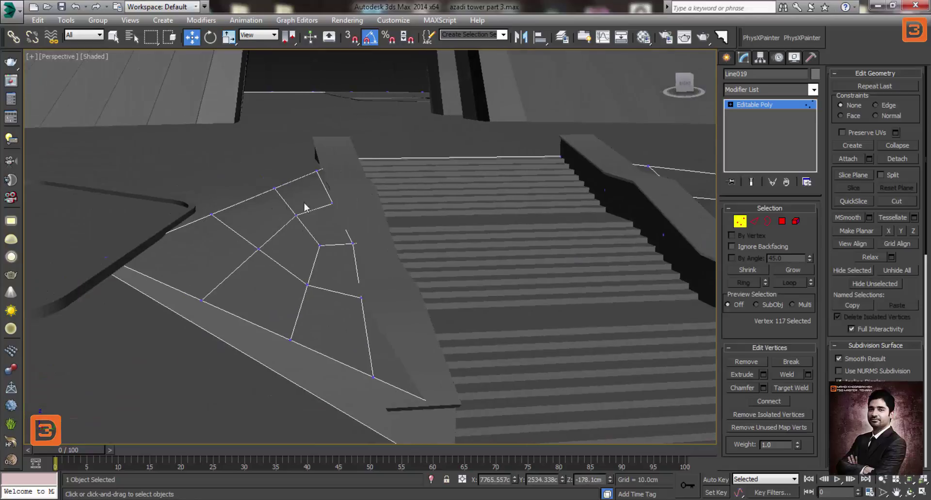
left_click_drag(340, 185, 340, 193)
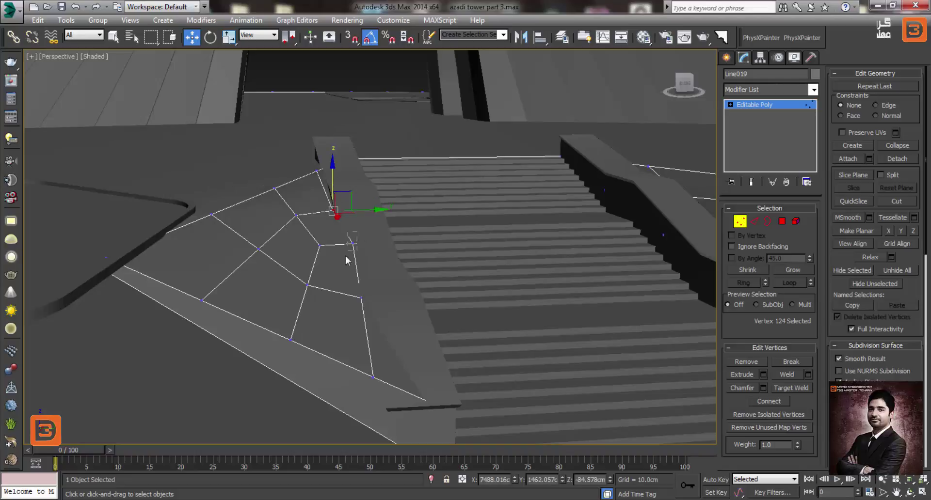
left_click_drag(353, 243, 365, 238)
left_click(363, 300)
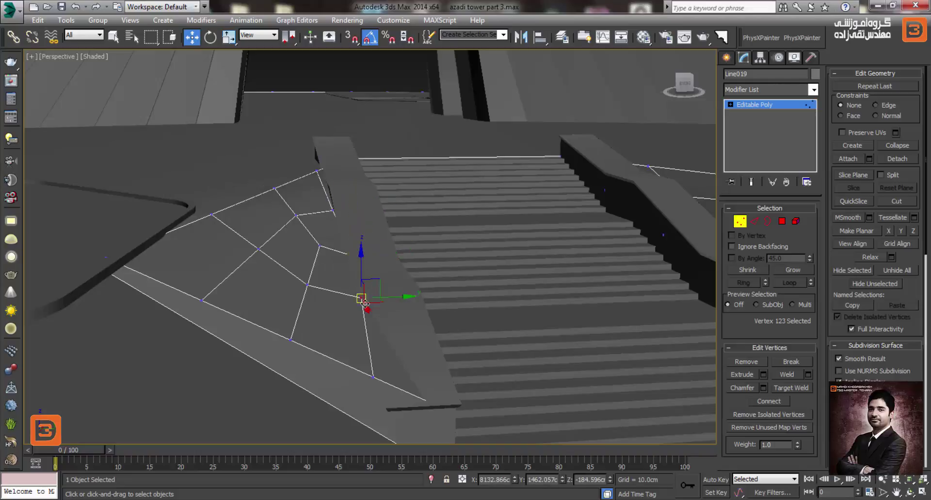
left_click_drag(372, 282, 373, 292)
middle_click_drag(383, 315, 378, 310, "alt")
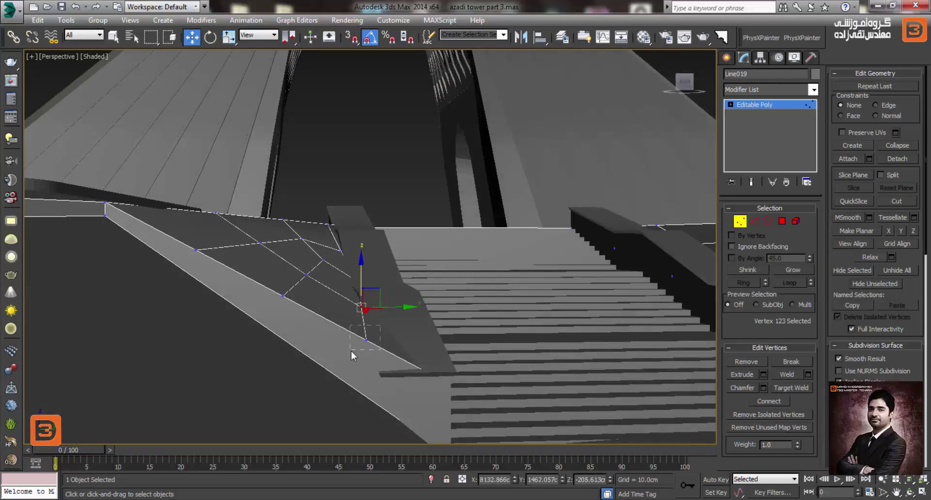
left_click_drag(380, 325, 351, 353)
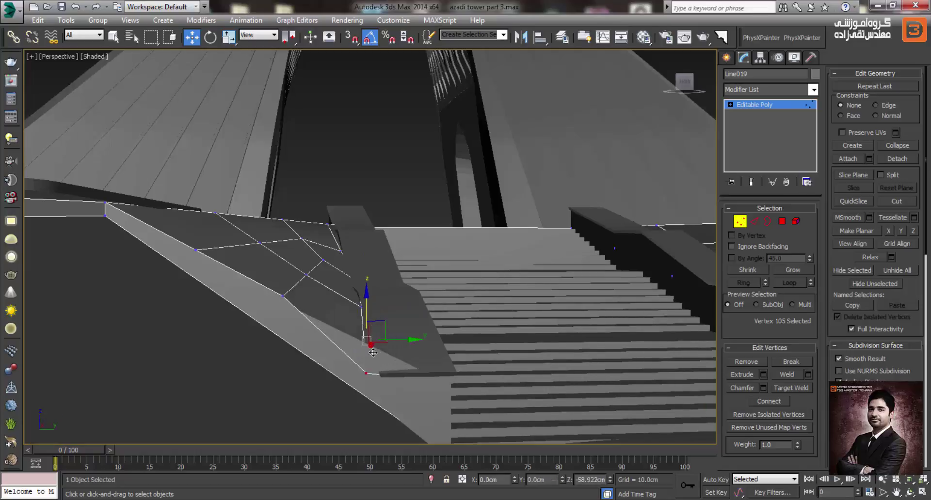
left_click_drag(373, 319, 371, 352)
middle_click_drag(371, 352, 368, 349, "alt")
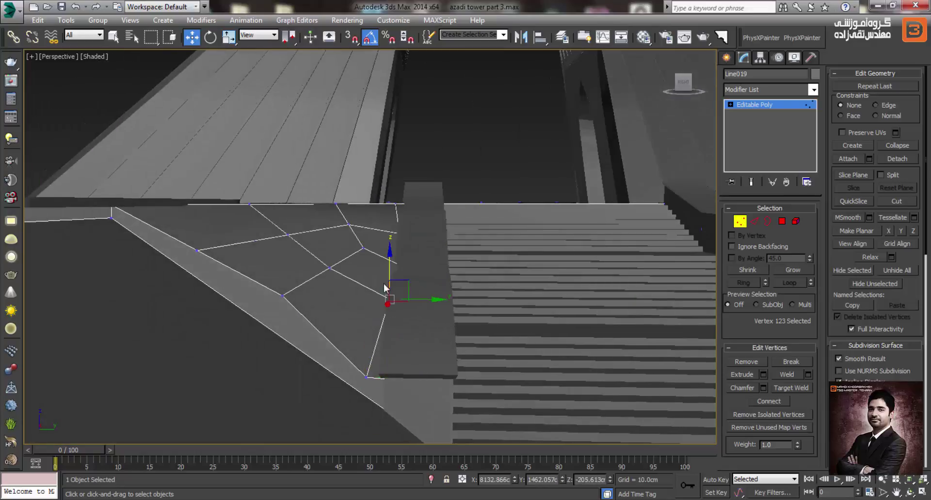
Adjust the vertex at the top of the stair side and check the sloped ground from the front
left_click(405, 269)
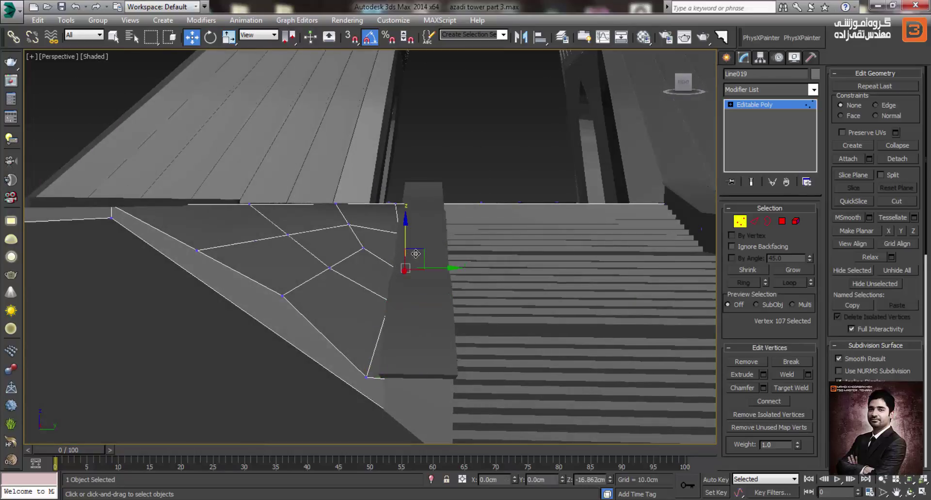
left_click_drag(415, 254, 416, 256)
middle_click_drag(415, 257, 371, 280, "alt")
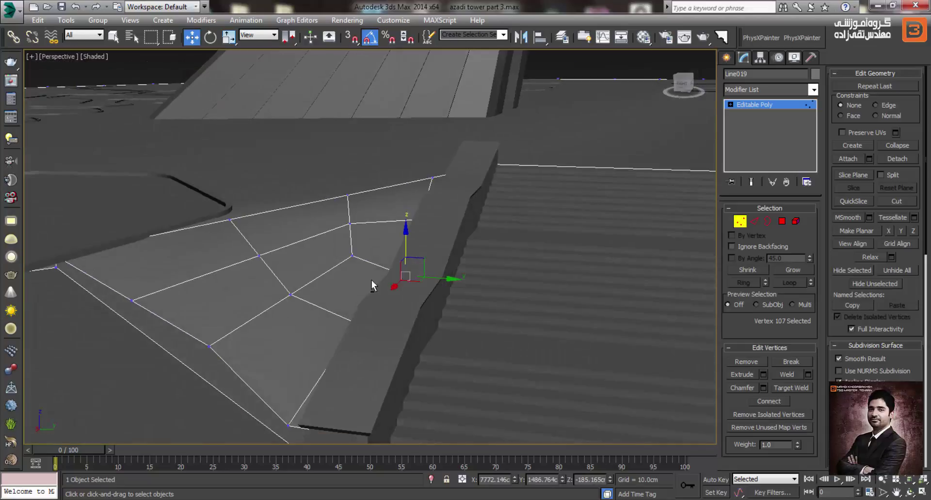
scroll(372, 280, "down", 3)
mouse_move(315, 280)
middle_mouse_down("alt")
mouse_move(279, 323)
mouse_move(212, 349)
mouse_move(248, 368)
mouse_move(297, 326)
mouse_move(188, 337)
mouse_move(304, 363)
mouse_move(298, 334)
mouse_move(303, 341)
middle_mouse_up("alt")
Pull the Line019 ground vertex at the stair corner outward across the hexagon paving
scroll(279, 324, "up", 2)
mouse_move(380, 344)
middle_mouse_down()
mouse_move(366, 330)
mouse_move(453, 333)
mouse_move(394, 296)
mouse_move(399, 277)
mouse_move(494, 233)
mouse_move(459, 251)
mouse_move(451, 261)
mouse_move(461, 270)
middle_mouse_up()
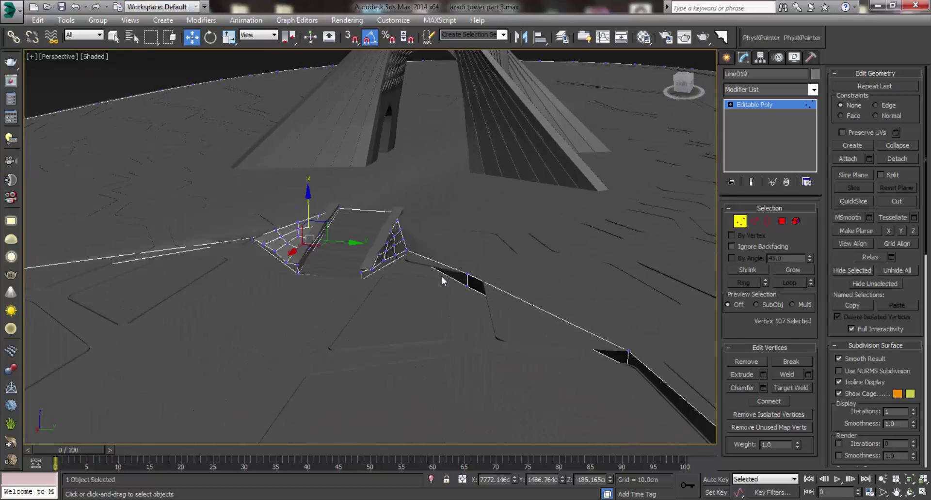
mouse_move(424, 306)
middle_mouse_down()
mouse_move(455, 299)
mouse_move(426, 301)
mouse_move(421, 267)
mouse_move(418, 332)
mouse_move(410, 247)
mouse_move(425, 180)
middle_mouse_up()
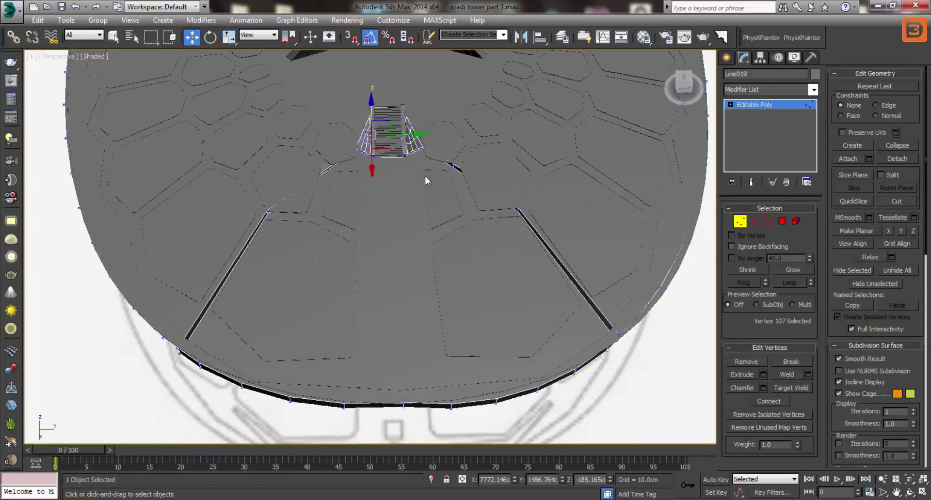
scroll(392, 390, "up", 4)
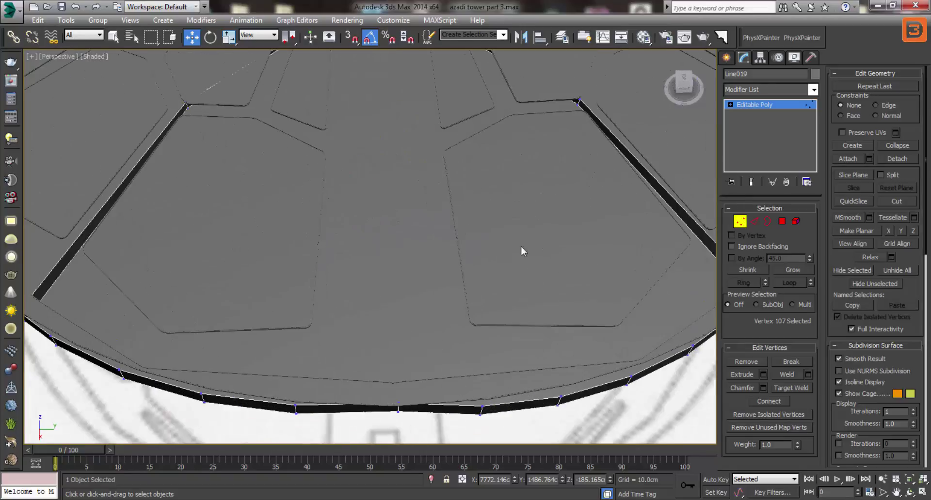
middle_click_drag(541, 219, 460, 163, "alt")
scroll(415, 214, "down", 5)
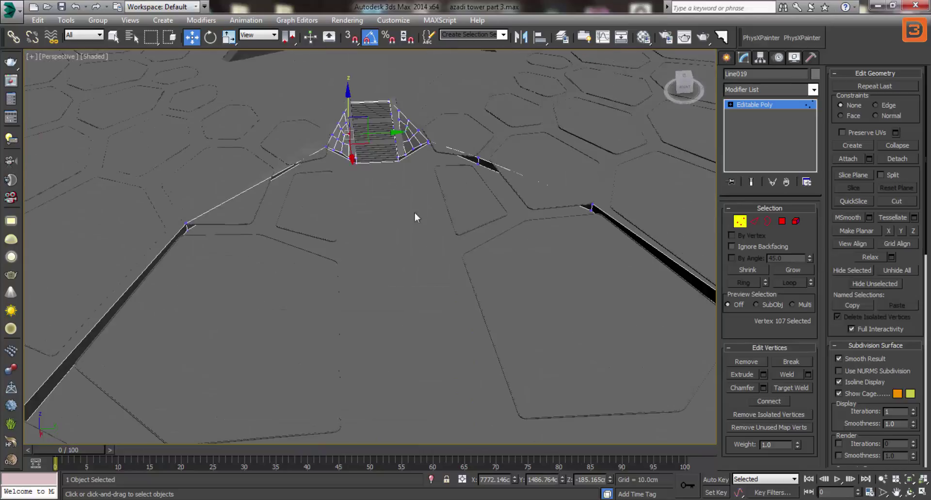
scroll(392, 144, "up", 3)
scroll(388, 127, "up", 2)
scroll(407, 174, "down", 5)
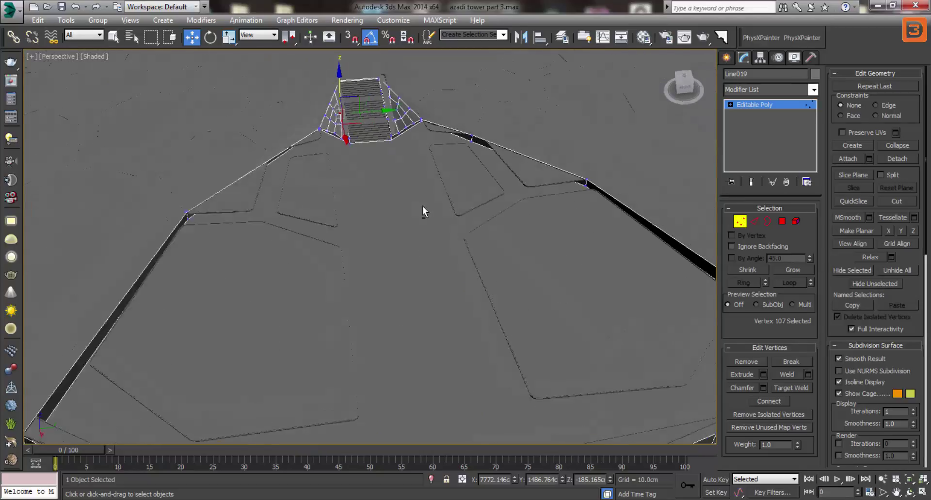
mouse_move(426, 208)
middle_mouse_down("alt")
mouse_move(561, 256)
mouse_move(394, 179)
middle_mouse_up("alt")
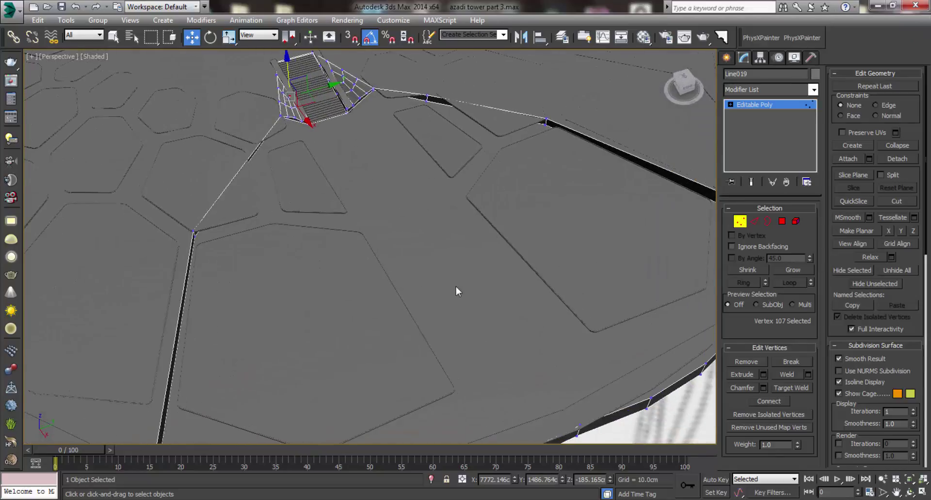
middle_click_drag(455, 287, 452, 167, "alt")
mouse_move(556, 196)
middle_mouse_down("alt")
mouse_move(524, 197)
mouse_move(399, 104)
middle_mouse_up("alt")
scroll(400, 106, "up", 3)
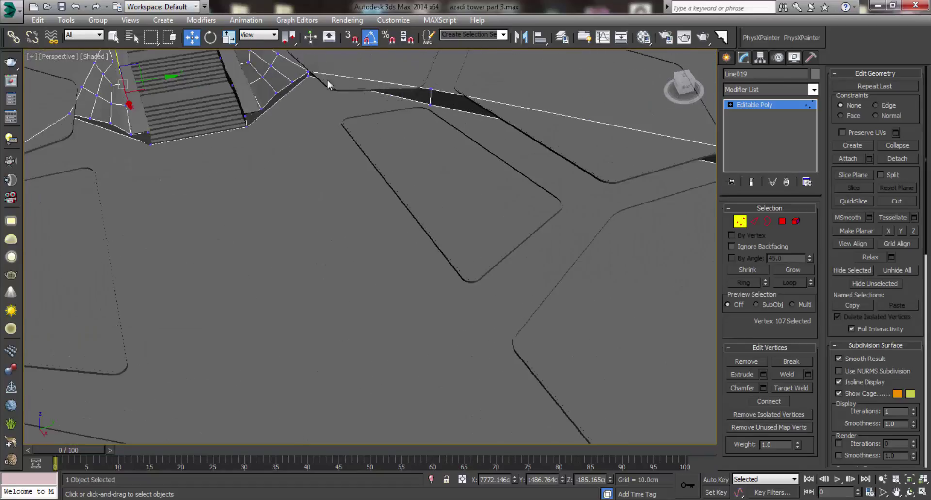
scroll(327, 80, "up", 2)
left_click(312, 80)
scroll(322, 96, "down", 2)
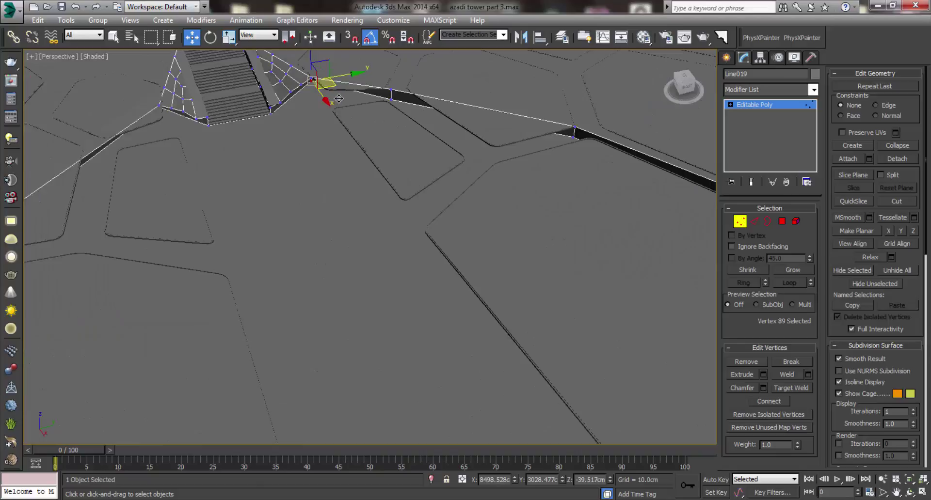
left_click_drag(338, 98, 323, 183)
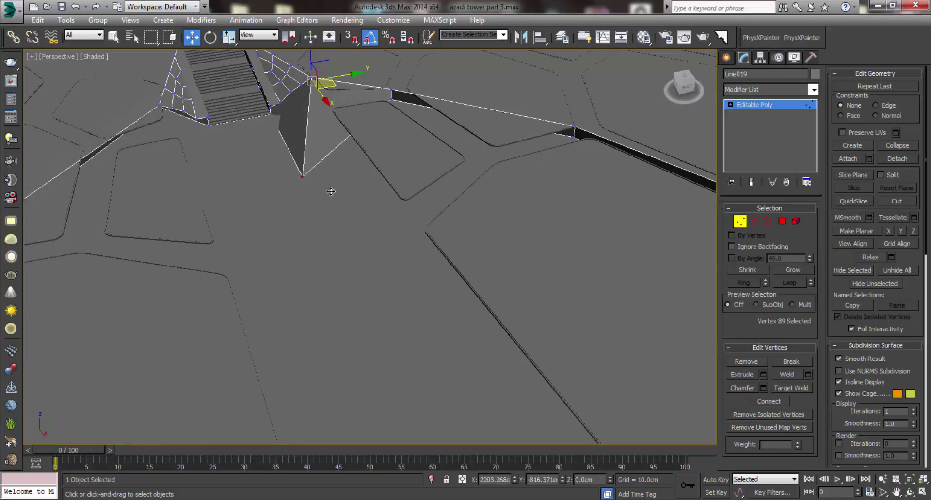
Drag the next outline corner vertices out toward the plaza's rim
left_click(391, 101)
left_click_drag(354, 275, 352, 274)
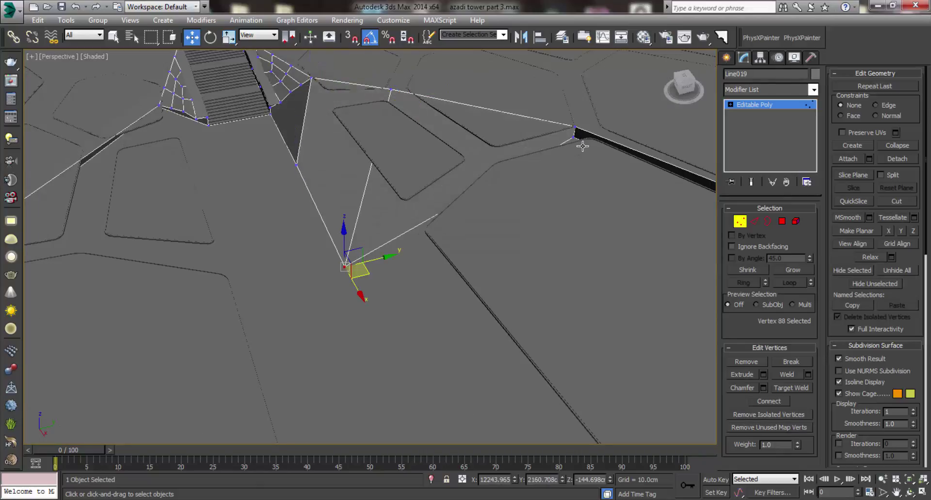
left_click_drag(582, 147, 448, 434)
scroll(353, 280, "up", 2)
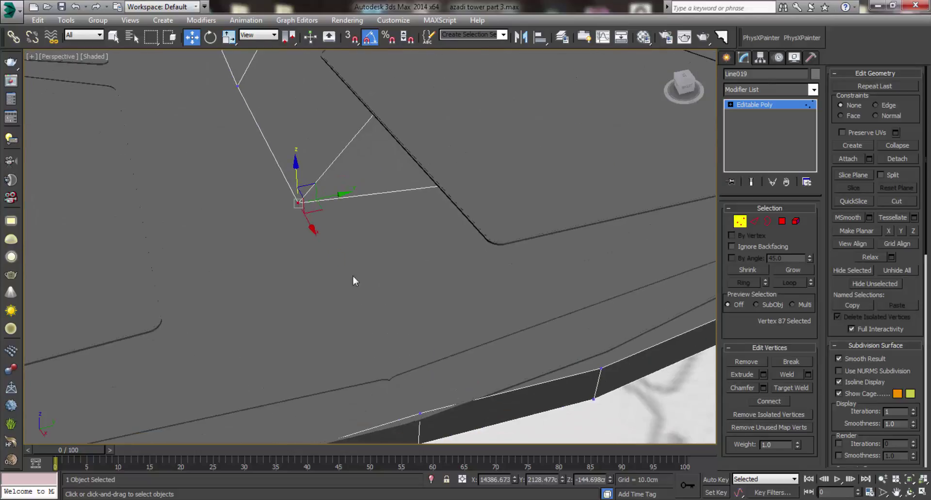
scroll(353, 280, "down", 5)
scroll(496, 265, "up", 3)
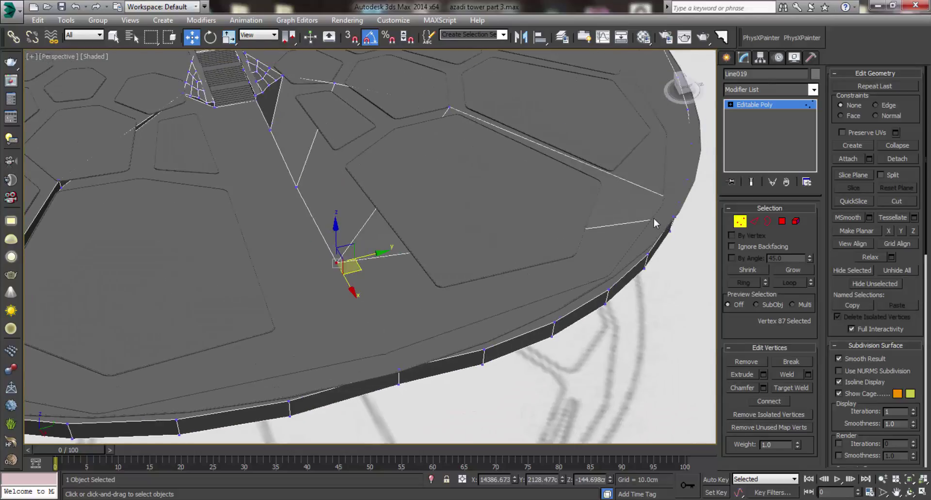
In wireframe, pull the vertex at the plaza's right edge down and left
key("F3")
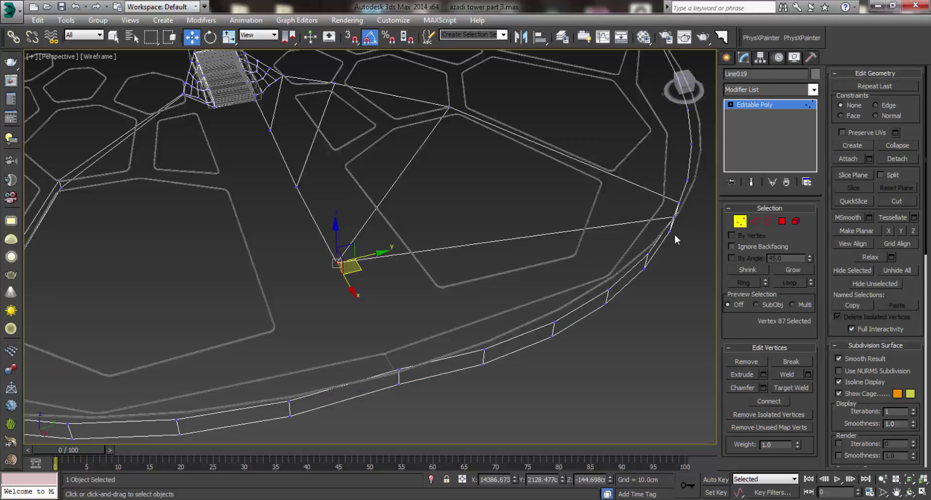
middle_click_drag(675, 236, 702, 243, "alt")
left_click(616, 157)
left_click_drag(616, 158, 415, 347)
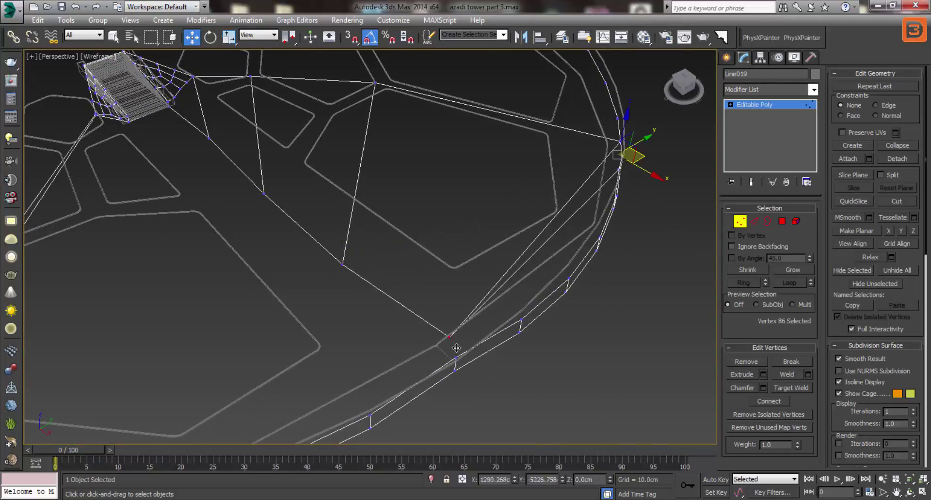
mouse_move(414, 348)
middle_mouse_down("alt")
mouse_move(240, 228)
mouse_move(303, 158)
middle_mouse_up("alt")
scroll(243, 237, "down", 3)
scroll(344, 142, "up", 3)
Move several more outline vertices out to the plaza rim
left_click_drag(361, 117, 443, 228)
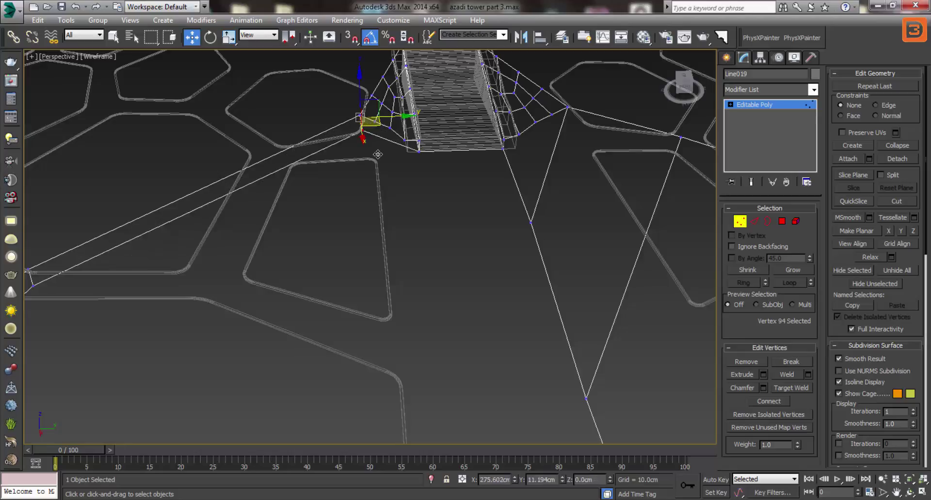
scroll(267, 257, "down", 3)
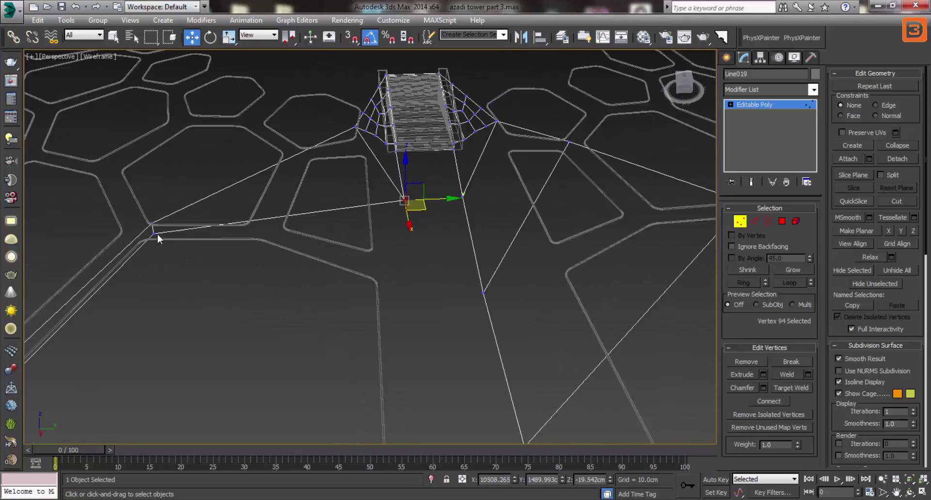
left_click_drag(155, 234, 428, 306)
scroll(428, 306, "down", 3)
scroll(388, 291, "down", 2)
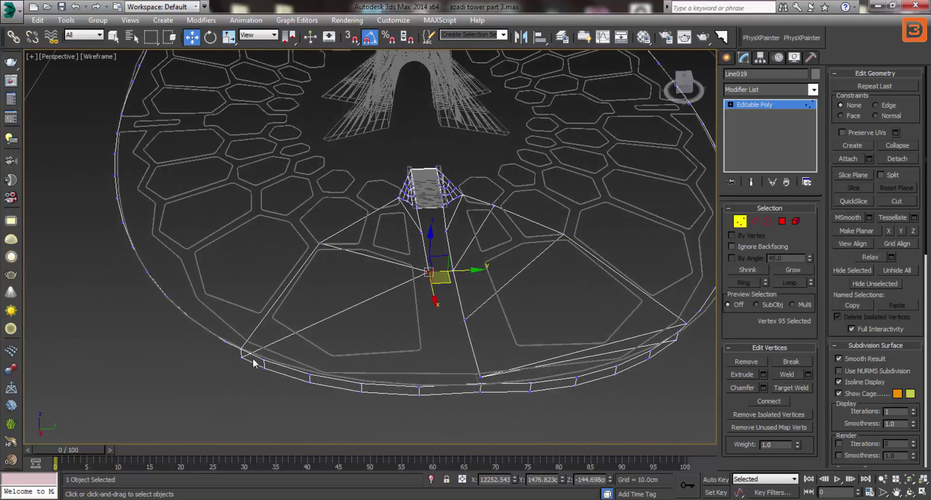
left_click_drag(242, 358, 433, 389)
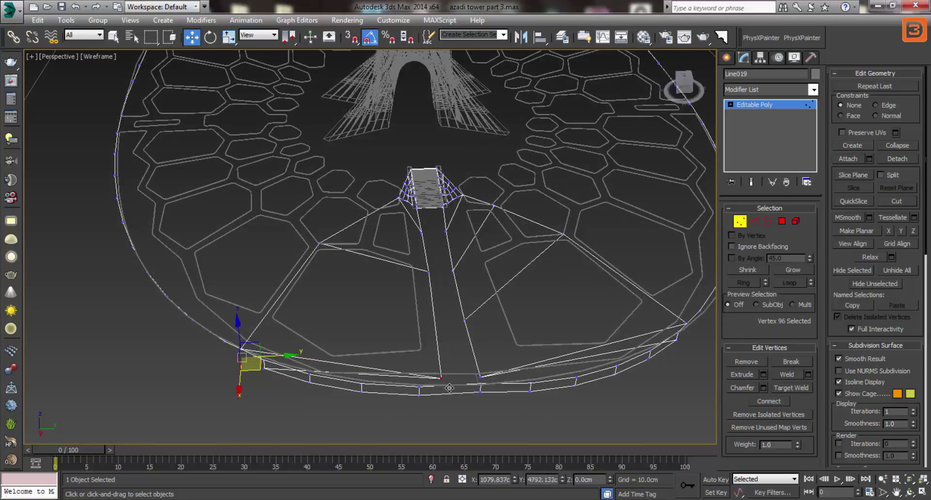
left_click_drag(432, 390, 443, 388)
Nudge the outline vertices and the lower ramp vertex slightly into place
middle_click_drag(442, 388, 430, 361, "alt")
left_click(448, 281)
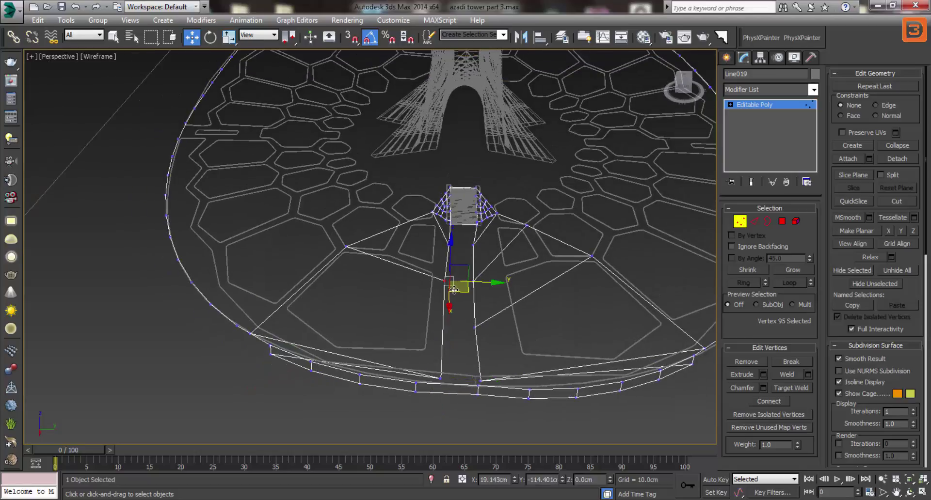
left_click_drag(448, 281, 444, 280)
left_click(448, 350)
left_click(442, 379)
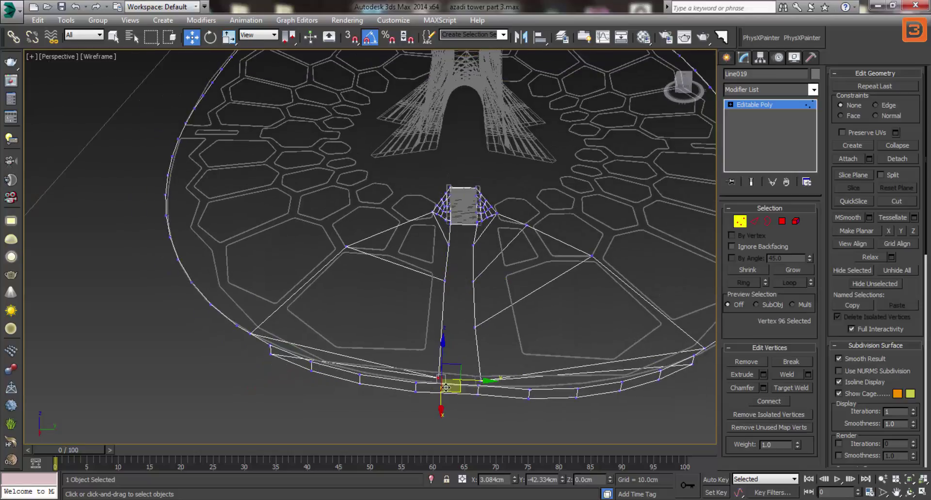
left_click_drag(442, 379, 436, 378)
left_click(485, 328)
left_click_drag(474, 328, 480, 326)
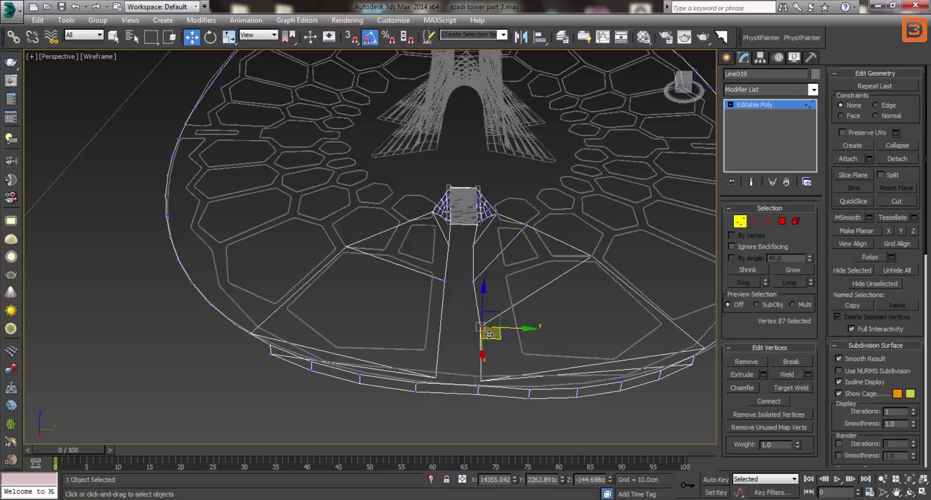
Check the ramp-edge vertices one by one, then clear the vertex selection
left_click(474, 282)
left_click(461, 276)
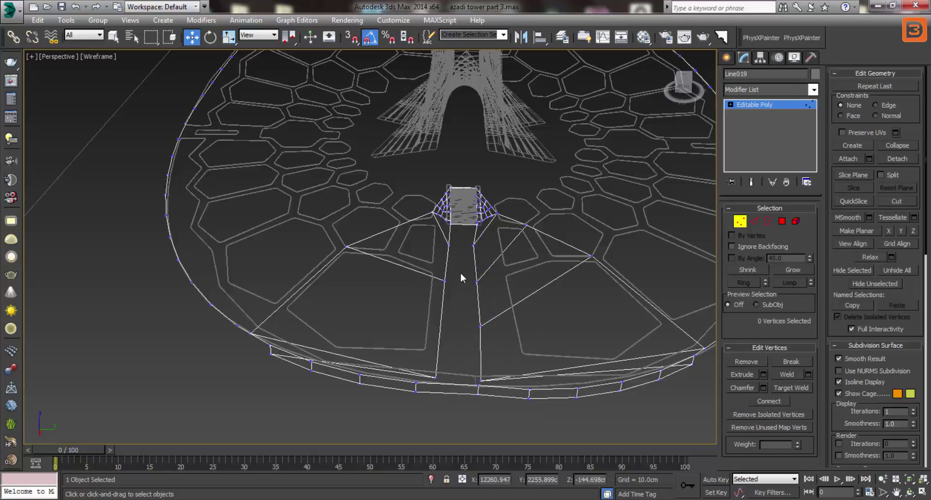
left_click(478, 244)
left_click(458, 288)
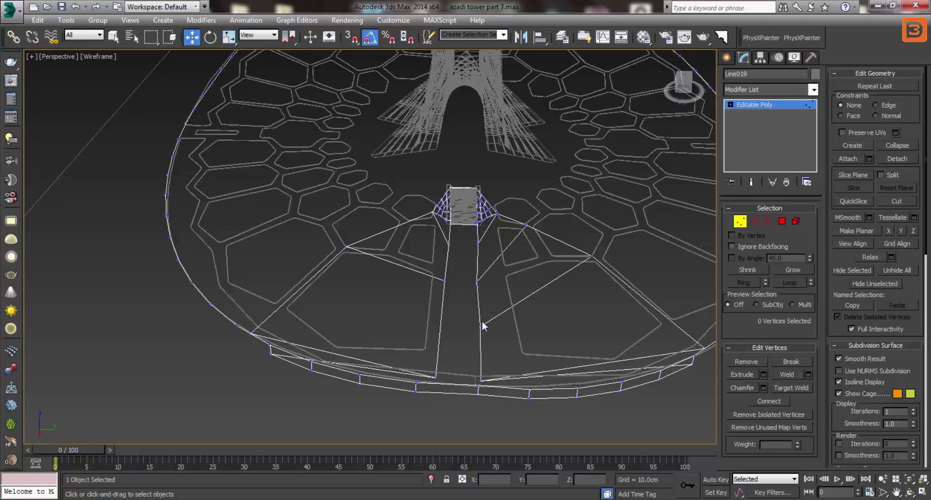
left_click(476, 281)
left_click(474, 305)
Switch the viewport to shaded and zoom in on the stairs
key("1")
mouse_move(568, 267)
middle_mouse_down("alt")
mouse_move(586, 259)
mouse_move(528, 301)
mouse_move(479, 315)
middle_mouse_up("alt")
key("F3")
scroll(425, 261, "up", 3)
scroll(394, 233, "up", 2)
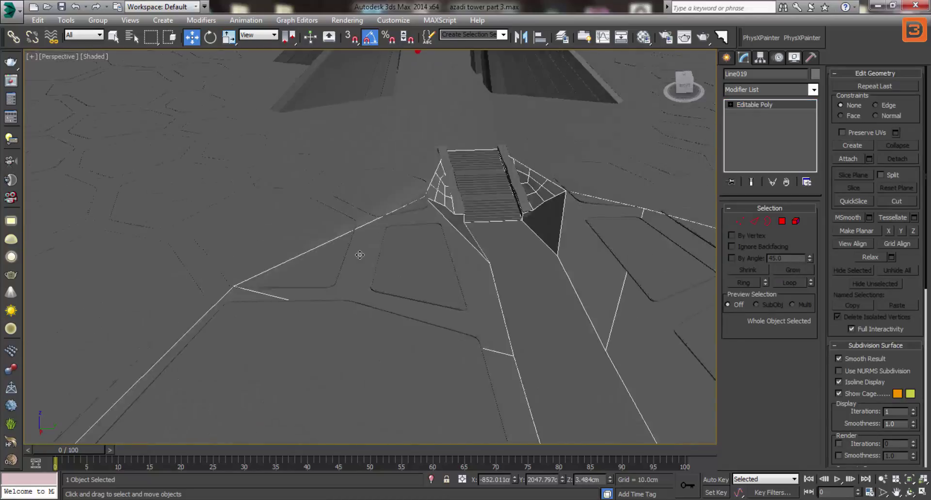
scroll(357, 255, "up", 2)
scroll(562, 258, "up", 1)
scroll(574, 239, "up", 1)
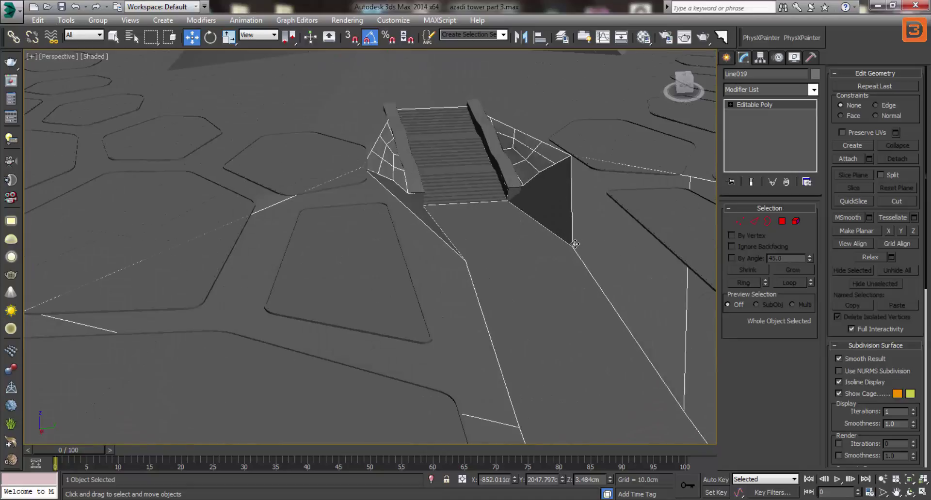
Move ramp-foot vertices 89 and 94 outward, then exit Vertex mode
key("1")
left_click(571, 243)
left_click_drag(572, 243, 626, 323)
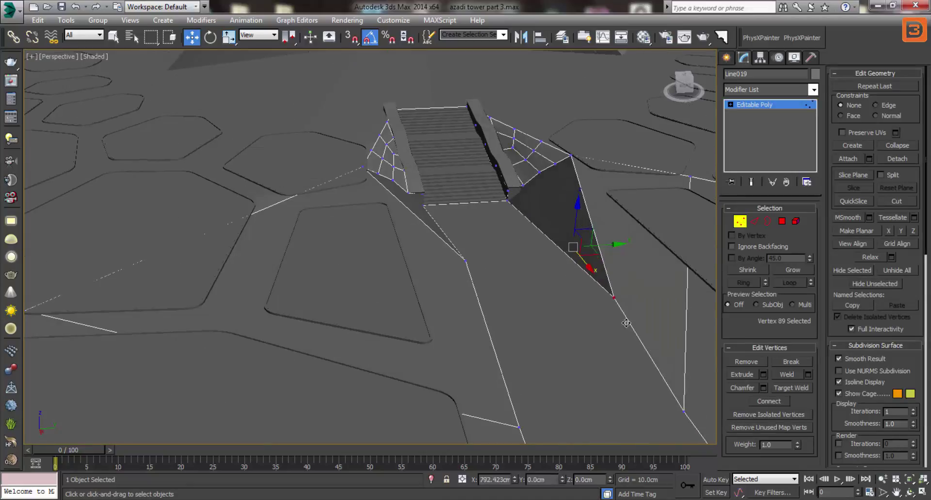
left_click(465, 260)
left_click_drag(477, 289, 506, 356)
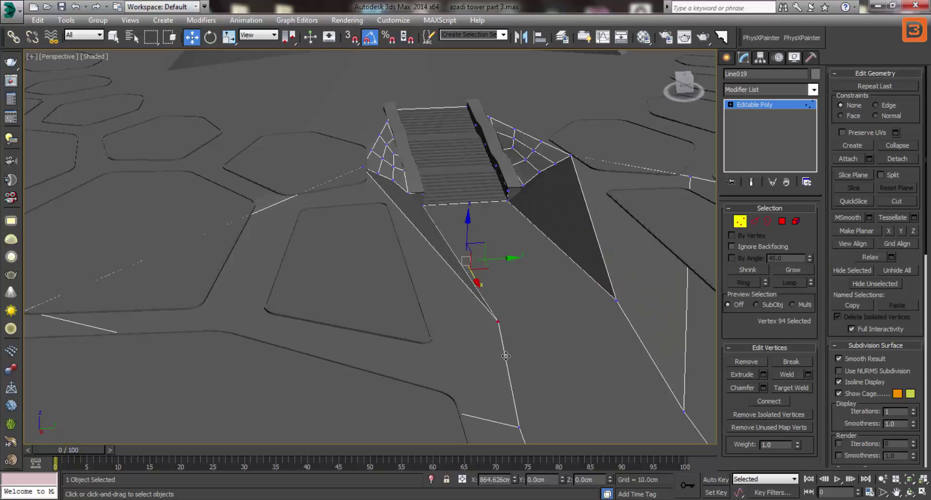
left_click(498, 321)
key("1")
middle_click_drag(522, 297, 334, 280, "alt")
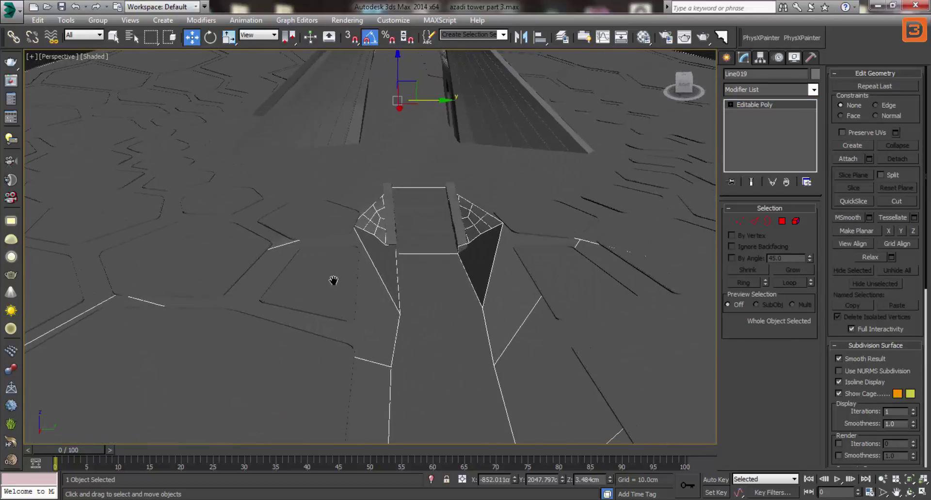
Select the Line036 paving outlines and choose Edit Poly from the Modifier List
left_click(563, 291)
scroll(533, 272, "up", 3)
scroll(489, 237, "up", 3)
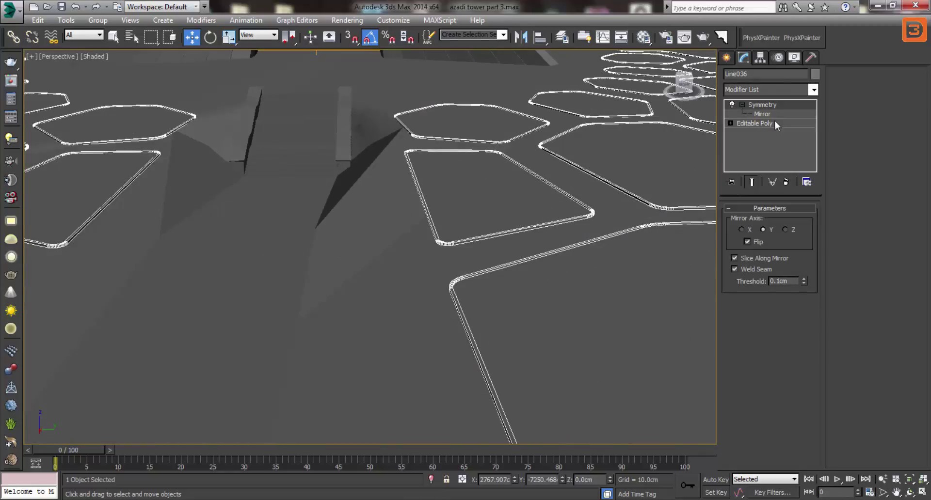
left_click(813, 91)
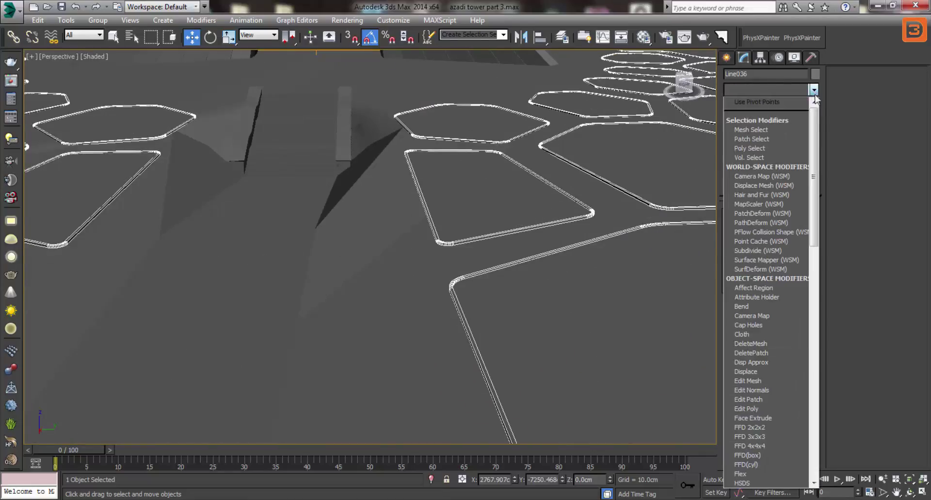
scroll(775, 242, "down", 1)
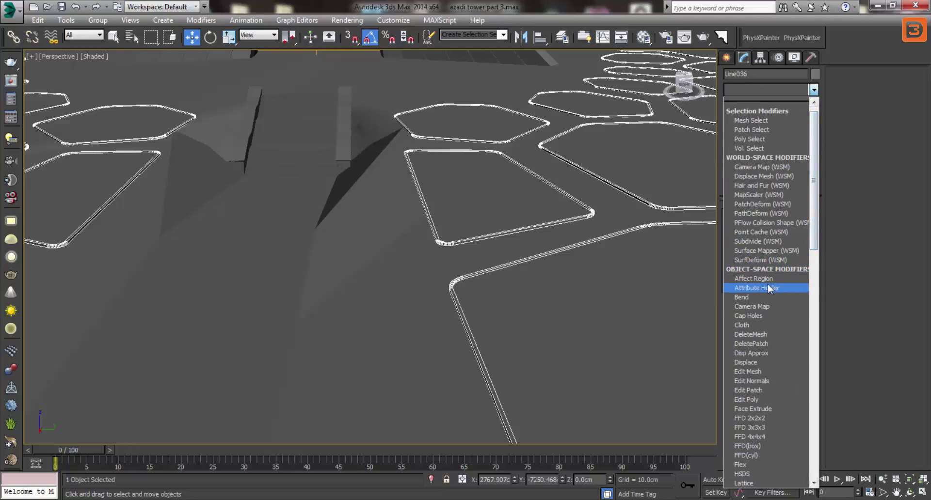
left_click(753, 401)
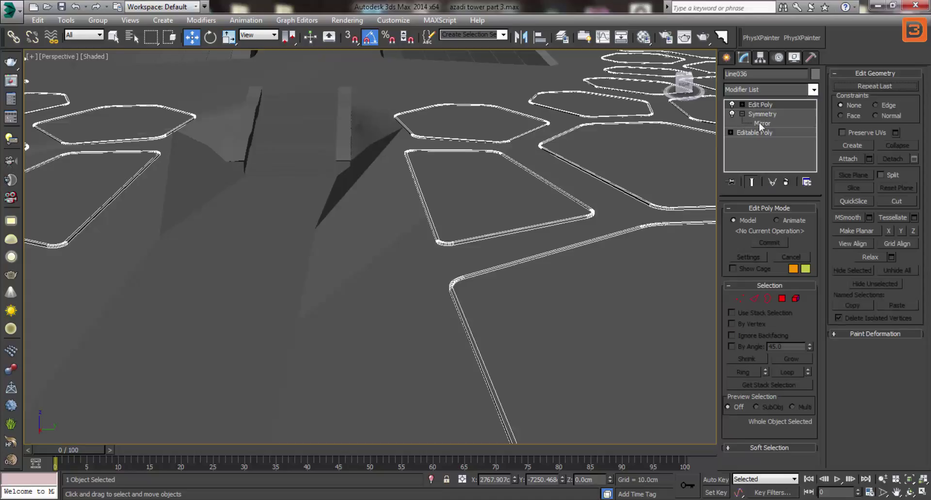
In Vertex mode, lower the paving outline vertices and the outline-corner group
left_click(739, 299)
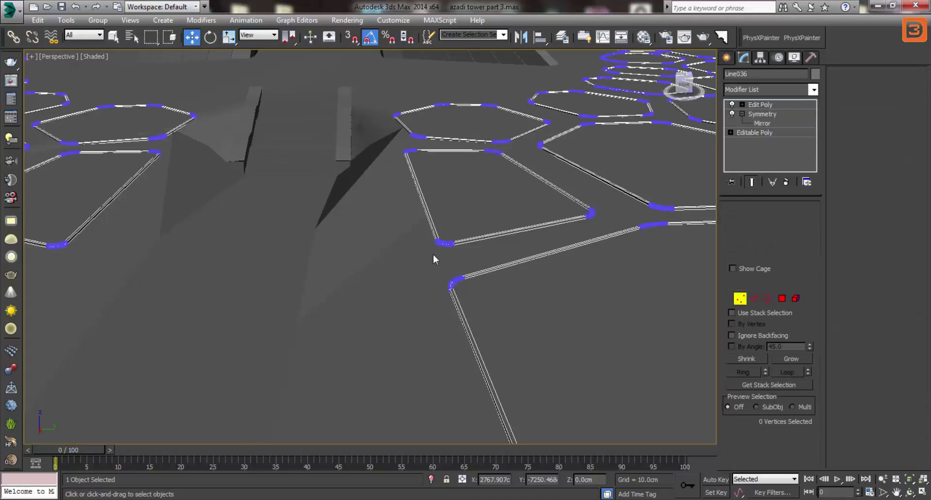
left_click(421, 253)
left_click_drag(452, 224, 414, 226)
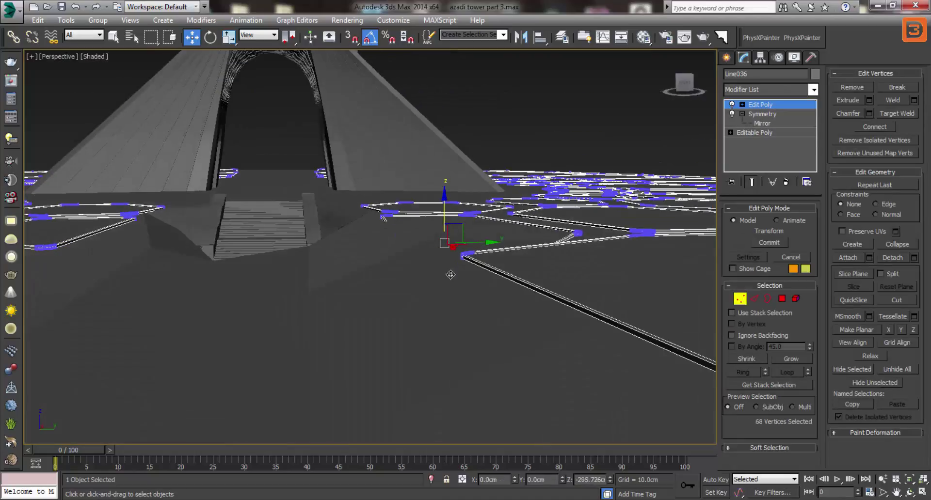
scroll(414, 225, "up", 3)
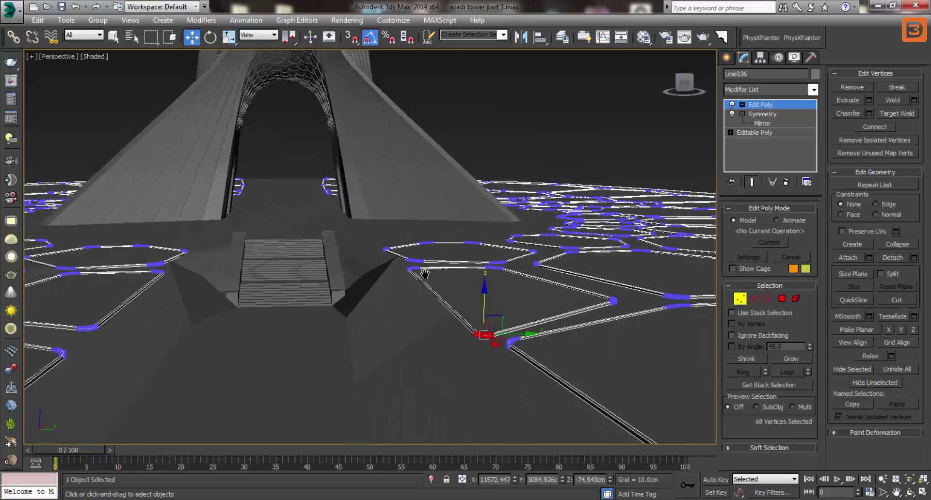
scroll(430, 275, "up", 3)
left_click_drag(367, 317, 367, 310)
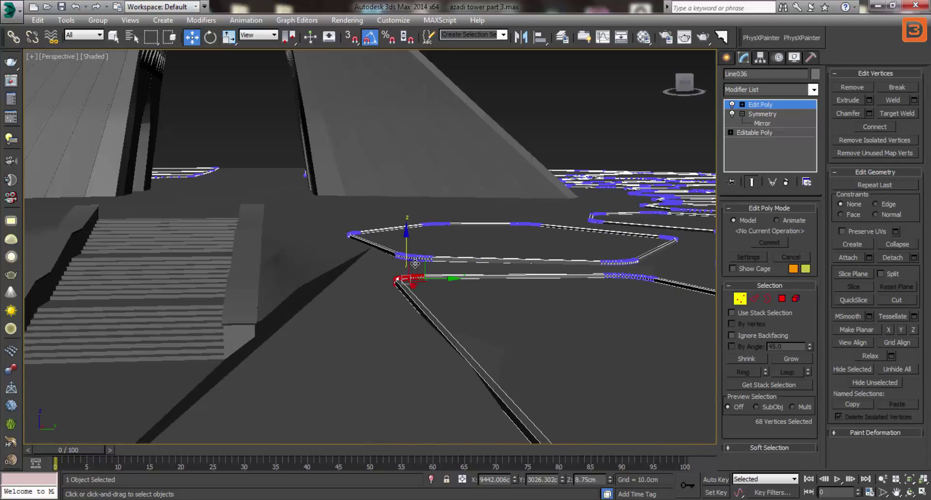
left_click_drag(414, 264, 413, 265)
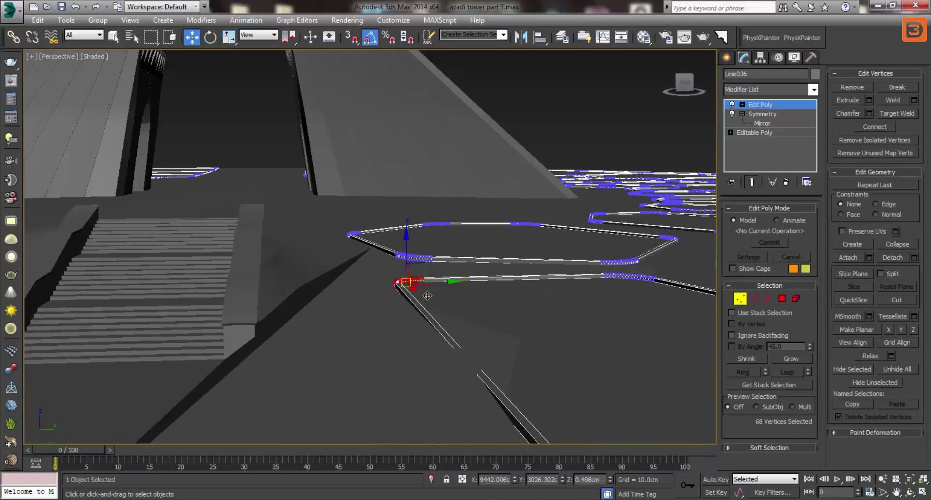
Lower the vertices along the lower curve and the outline's corner vertex onto the slope
mouse_move(414, 266)
middle_mouse_down("alt")
mouse_move(415, 284)
mouse_move(461, 333)
mouse_move(448, 359)
middle_mouse_up("alt")
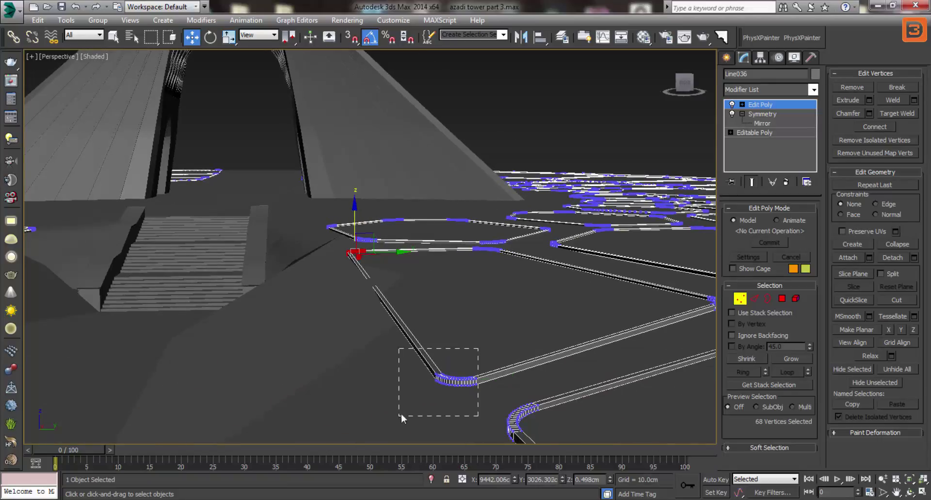
left_click_drag(401, 418, 401, 417)
left_click_drag(465, 355, 465, 360)
mouse_move(464, 361)
middle_mouse_down("alt")
mouse_move(571, 308)
mouse_move(592, 315)
middle_mouse_up("alt")
left_click(587, 322)
left_click_drag(588, 321, 588, 337)
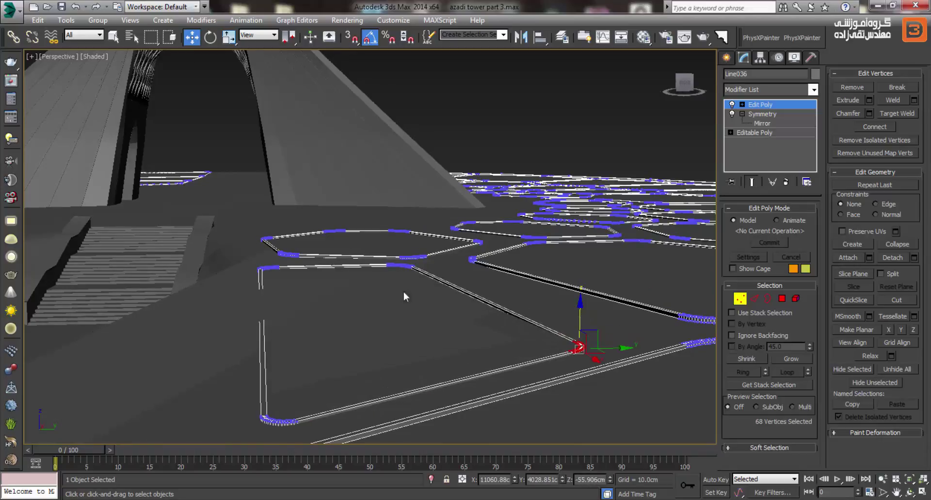
Drop the curve vertices further toward the ground and check them against the tower
mouse_move(406, 291)
middle_mouse_down("alt")
mouse_move(359, 275)
mouse_move(347, 295)
mouse_move(421, 308)
middle_mouse_up("alt")
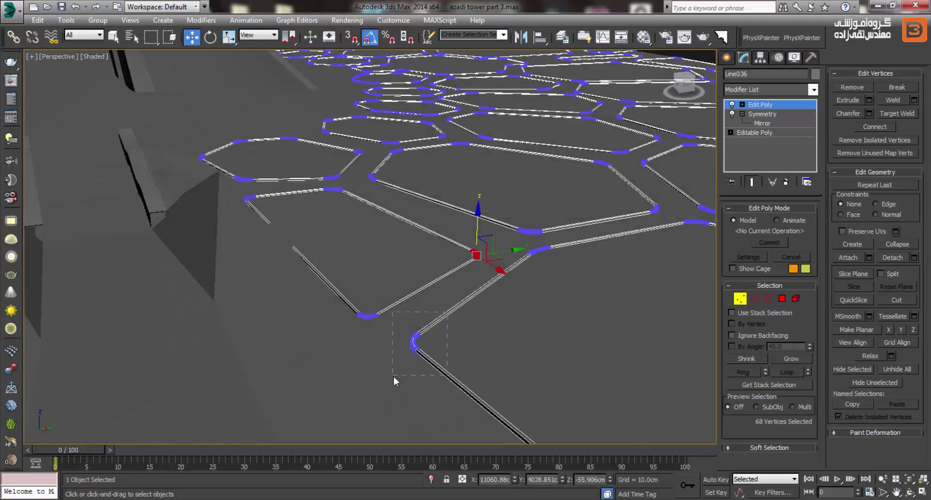
left_click_drag(447, 312, 393, 377)
middle_click_drag(394, 377, 430, 316, "alt")
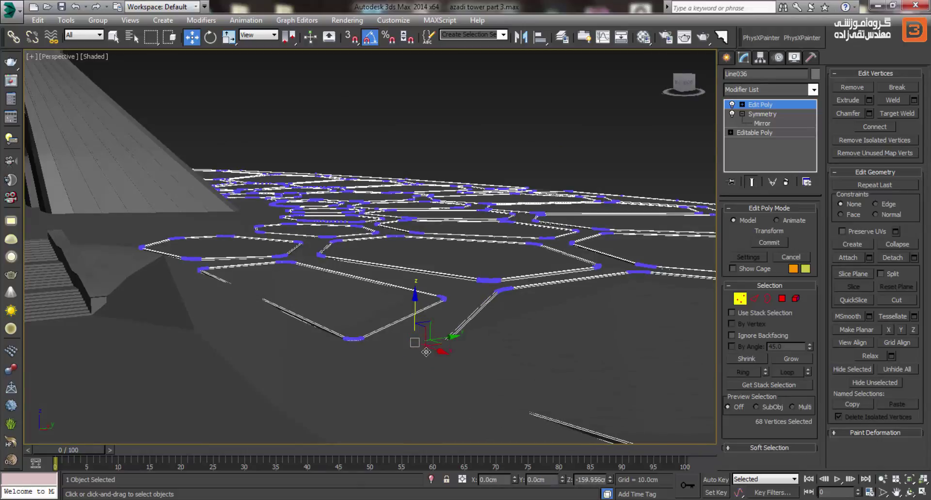
left_click_drag(424, 319, 424, 342)
mouse_move(499, 342)
middle_mouse_down()
mouse_move(395, 342)
mouse_move(266, 306)
middle_mouse_up()
scroll(266, 305, "up", 3)
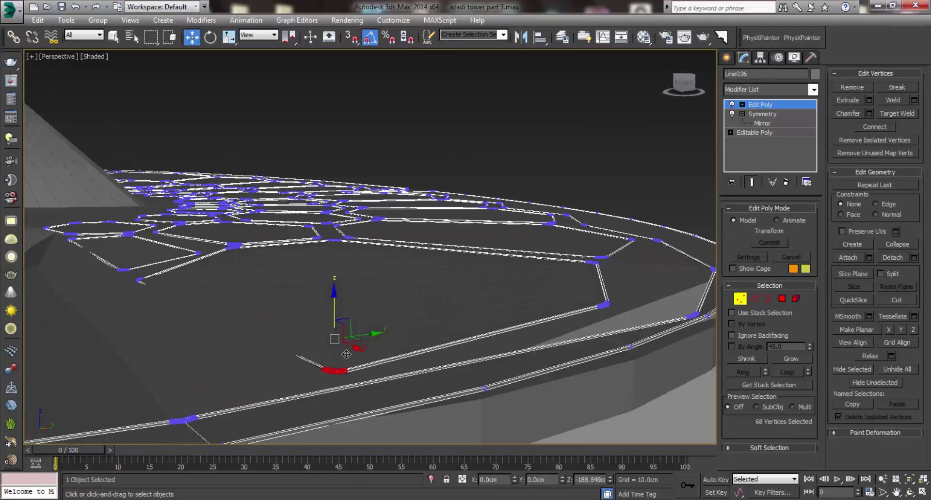
left_click_drag(342, 335, 344, 357)
mouse_move(305, 358)
middle_mouse_down("alt")
mouse_move(194, 319)
mouse_move(289, 324)
mouse_move(301, 254)
mouse_move(203, 245)
mouse_move(235, 227)
mouse_move(253, 183)
mouse_move(218, 150)
mouse_move(228, 208)
mouse_move(305, 254)
middle_mouse_up("alt")
middle_click_drag(247, 278, 268, 290, "alt")
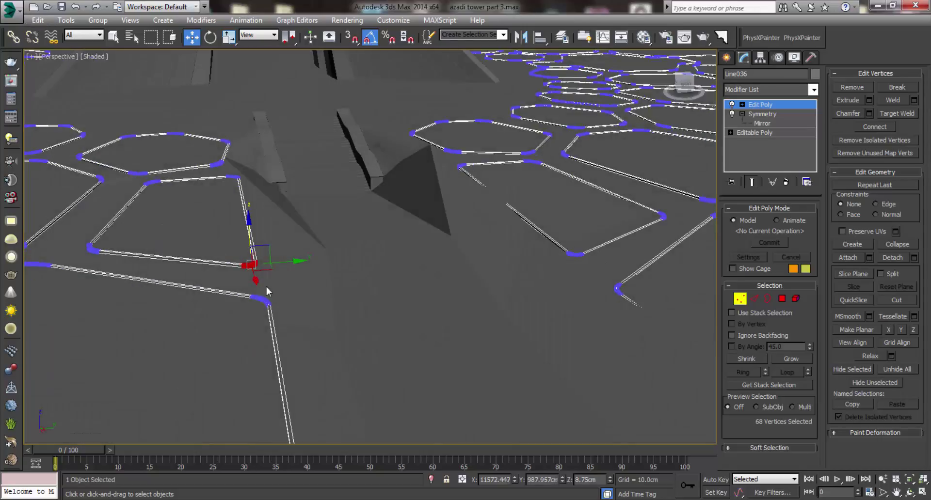
middle_click_drag(536, 249, 493, 248, "alt")
scroll(494, 248, "down", 5)
scroll(429, 249, "up", 7)
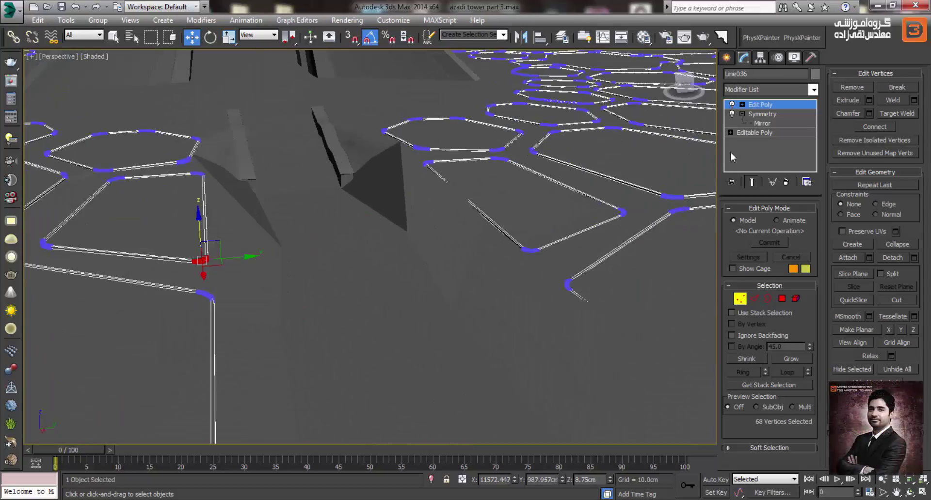
Delete the Edit Poly modifier and edit the base outline's vertices with the mirrored half shown
right_click(759, 107)
left_click(765, 126)
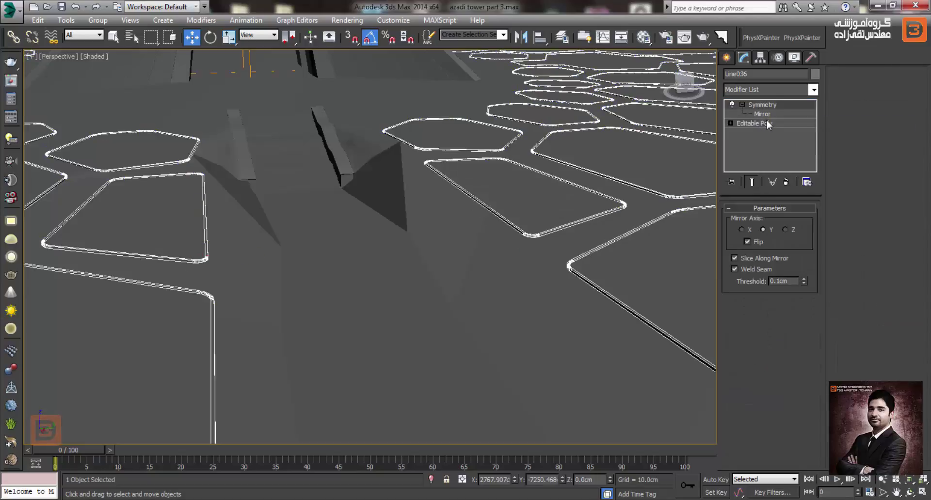
left_click(737, 222)
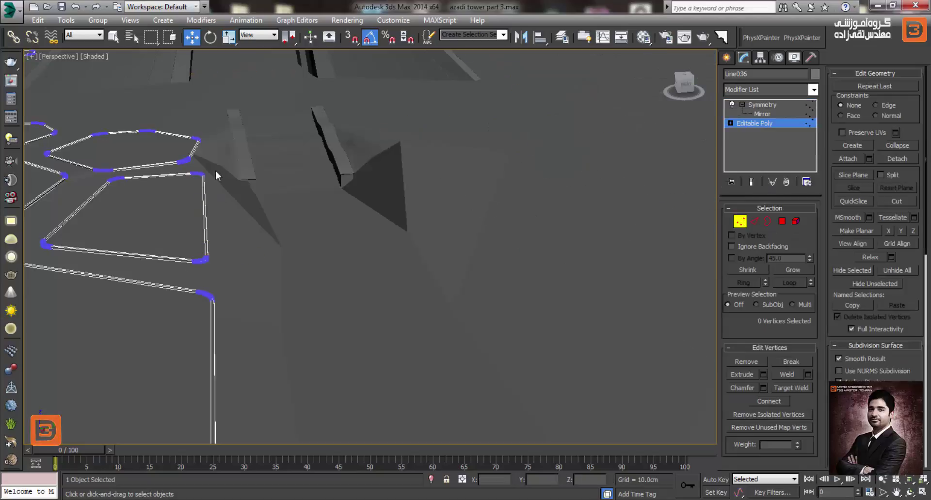
left_click(751, 182)
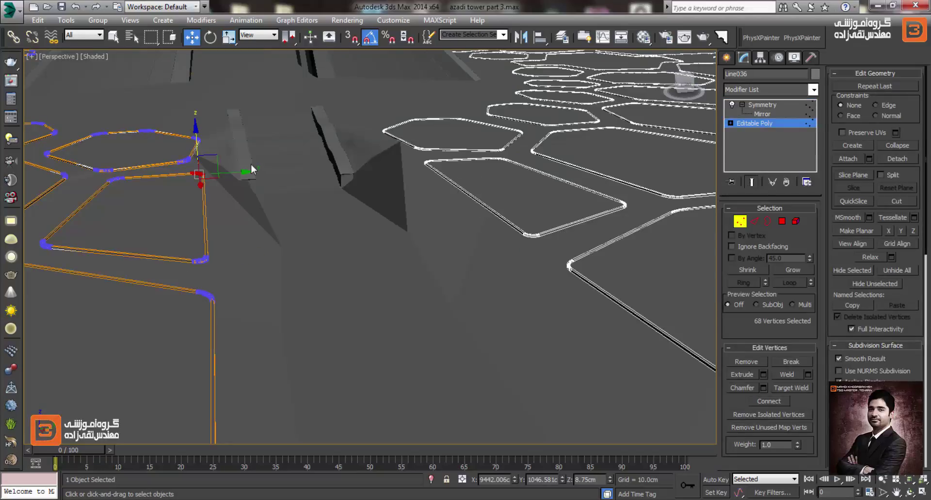
Lower the outer edge vertices on both mirrored halves along Z, redoing one move after an undo
left_click_drag(203, 148, 233, 227)
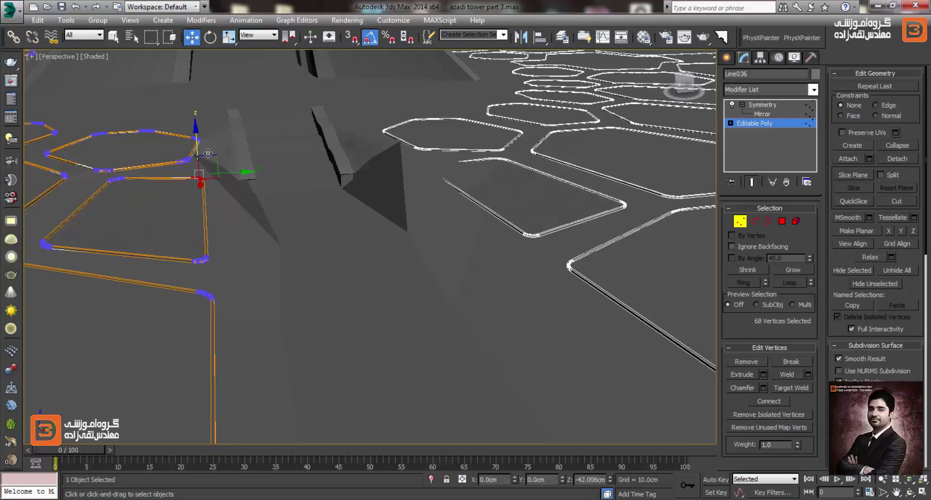
left_click_drag(193, 280, 211, 279, "ctrl")
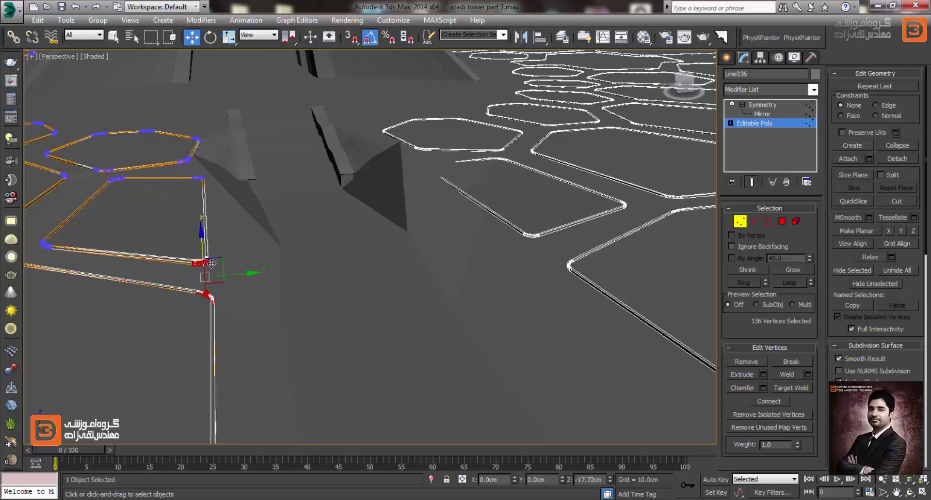
key("ctrl+z")
key("ctrl+z")
key("ctrl+z")
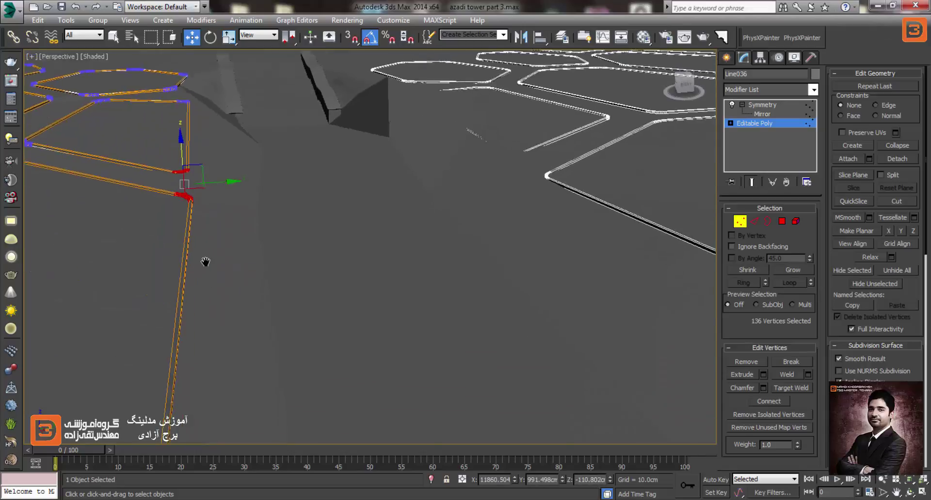
scroll(204, 286, "down", 3)
left_click_drag(181, 348, 180, 402)
In Polygon mode, select the top-face loops of several outline strips
left_click(781, 221)
scroll(213, 232, "up", 3)
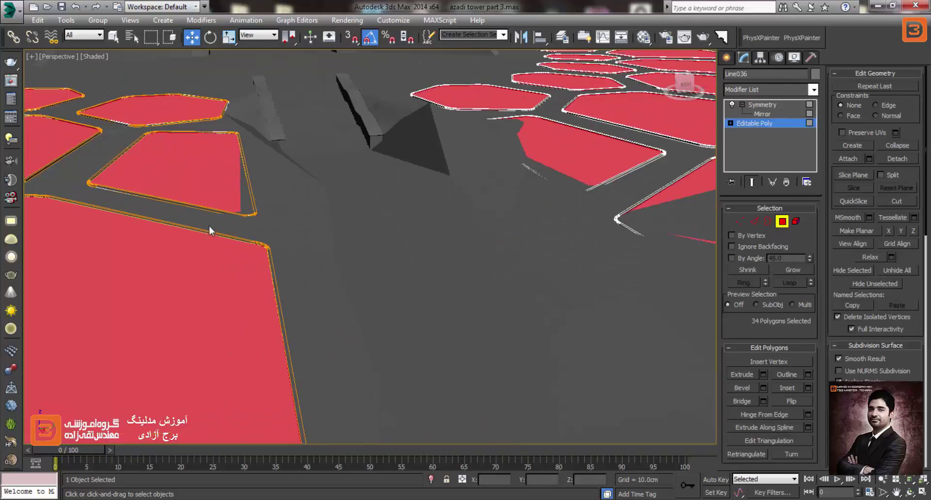
scroll(232, 249, "up", 2)
scroll(303, 253, "up", 3)
left_click(372, 221)
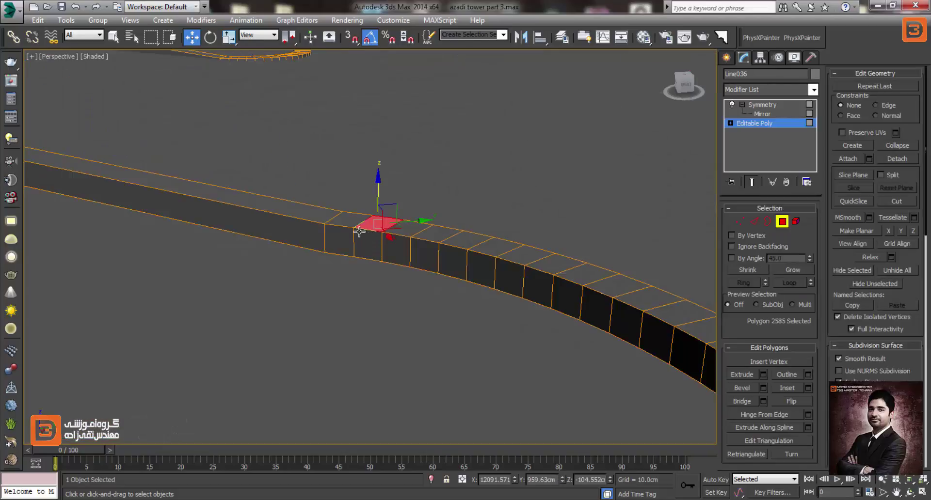
left_click(349, 216, "shift")
scroll(335, 193, "down", 5)
scroll(335, 193, "up", 5)
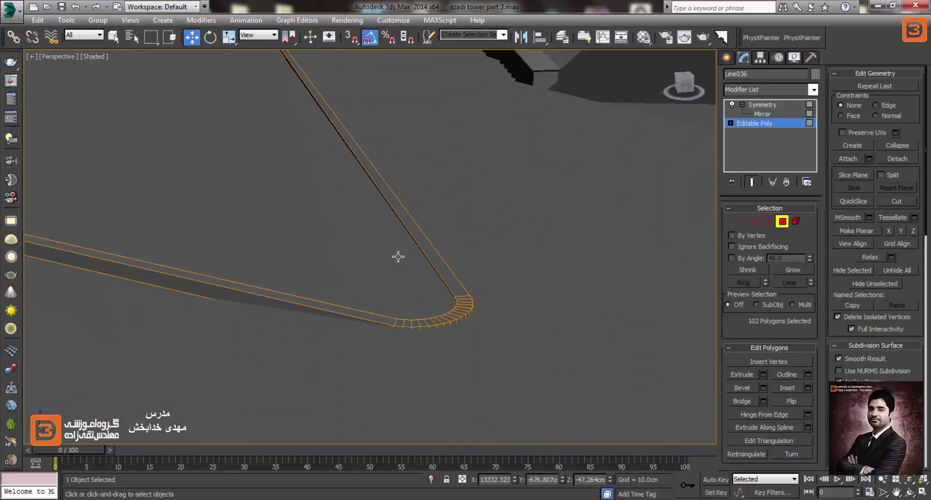
left_click(456, 285, "shift")
left_click(473, 308, "shift")
scroll(473, 308, "down", 5)
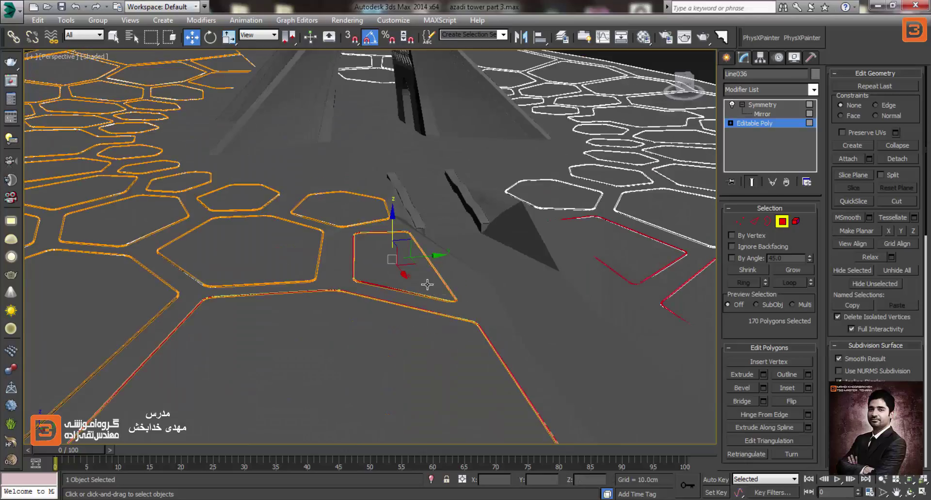
Move the selected outline faces up along Z, then rescale them
middle_click_drag(427, 284, 335, 212, "alt")
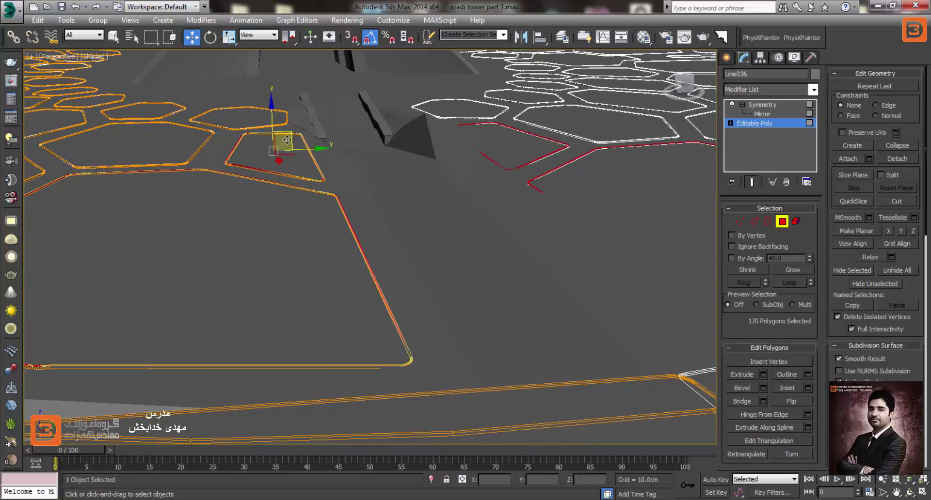
left_click_drag(287, 140, 288, 127)
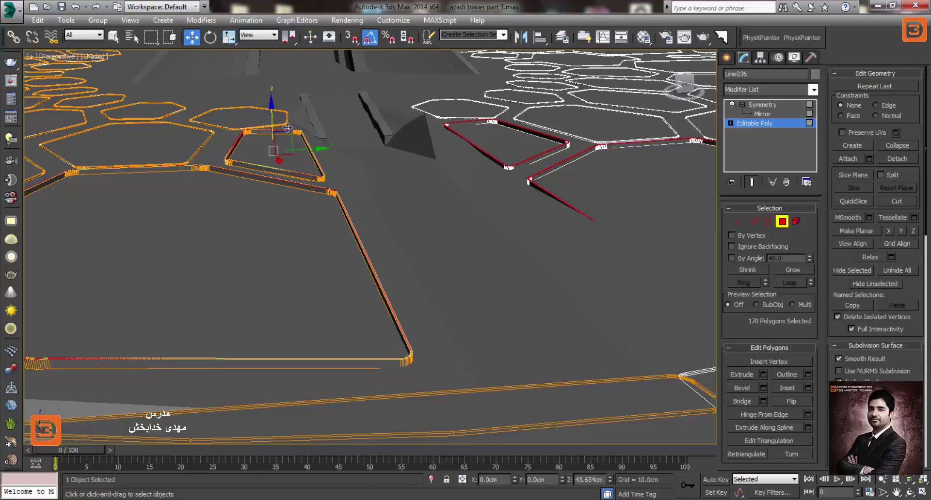
mouse_move(349, 165)
middle_mouse_down("alt")
mouse_move(321, 191)
mouse_move(301, 175)
middle_mouse_up("alt")
left_click(229, 37)
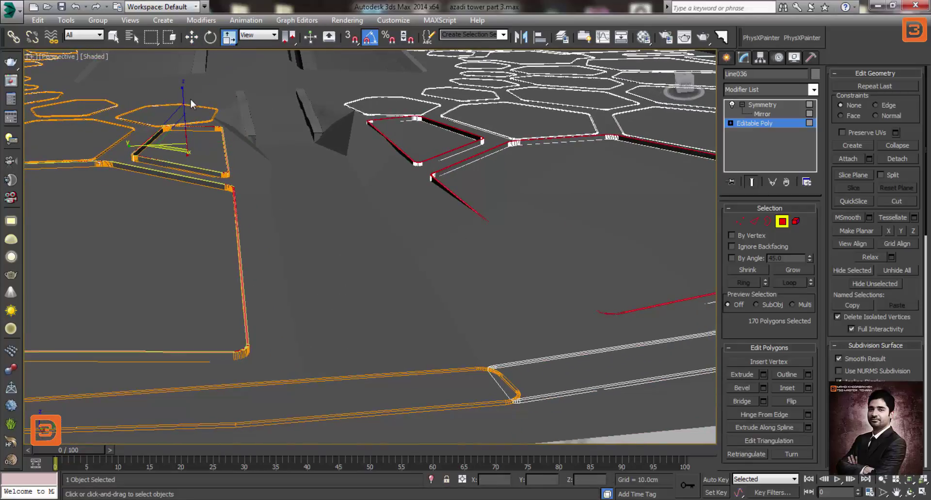
left_click_drag(191, 106, 192, 130)
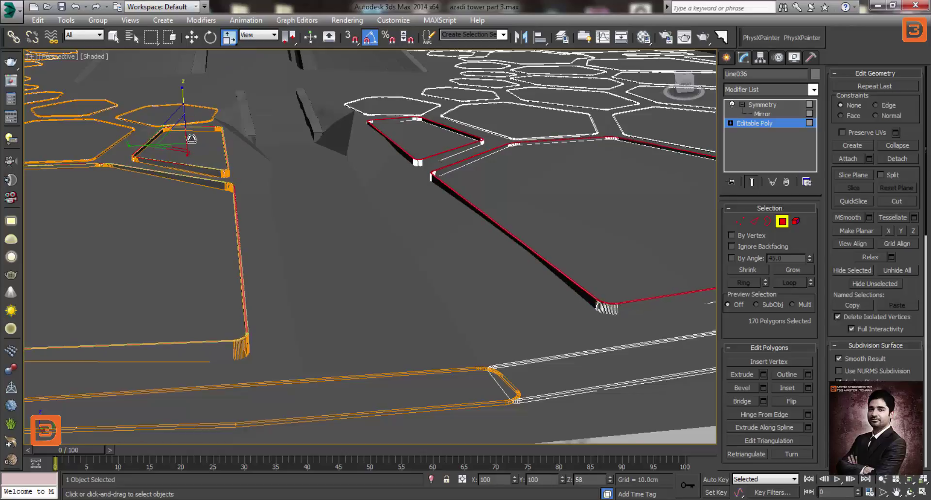
middle_click_drag(193, 130, 810, 211, "alt")
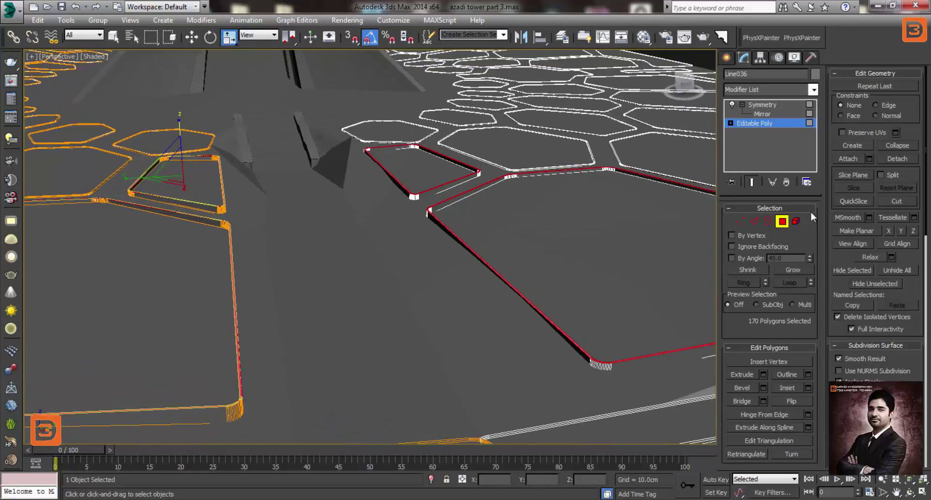
Exit Polygon mode and zoom out to review the whole raised hexagon paving pattern
left_click(782, 221)
scroll(357, 187, "down", 2)
scroll(355, 235, "down", 5)
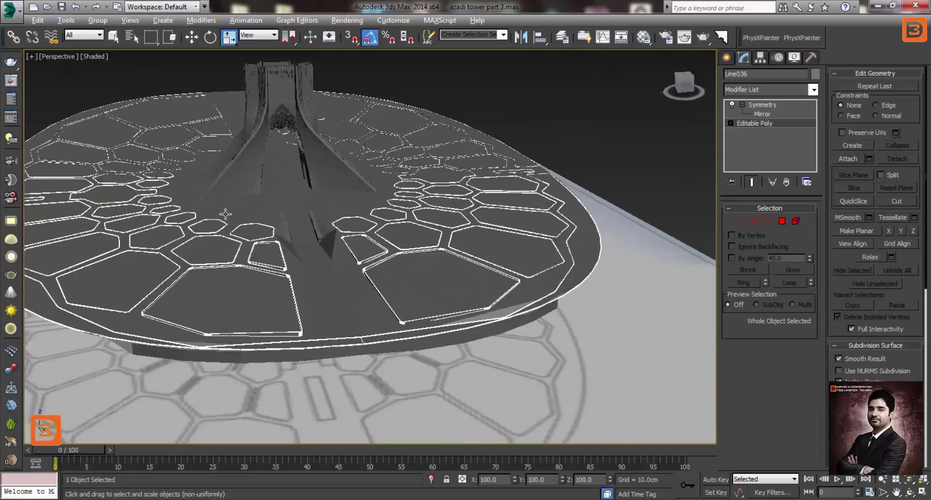
scroll(276, 213, "down", 3)
scroll(277, 213, "up", 3)
scroll(266, 209, "up", 2)
scroll(271, 204, "up", 2)
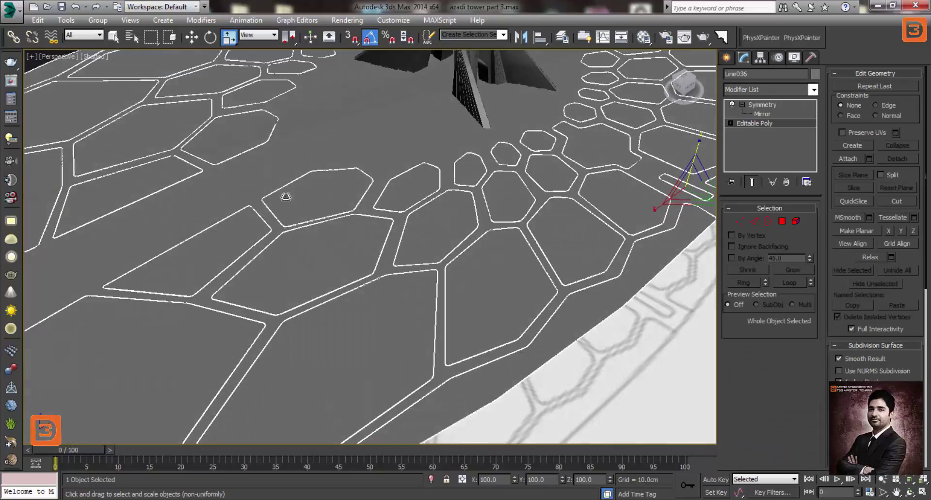
scroll(254, 198, "up", 2)
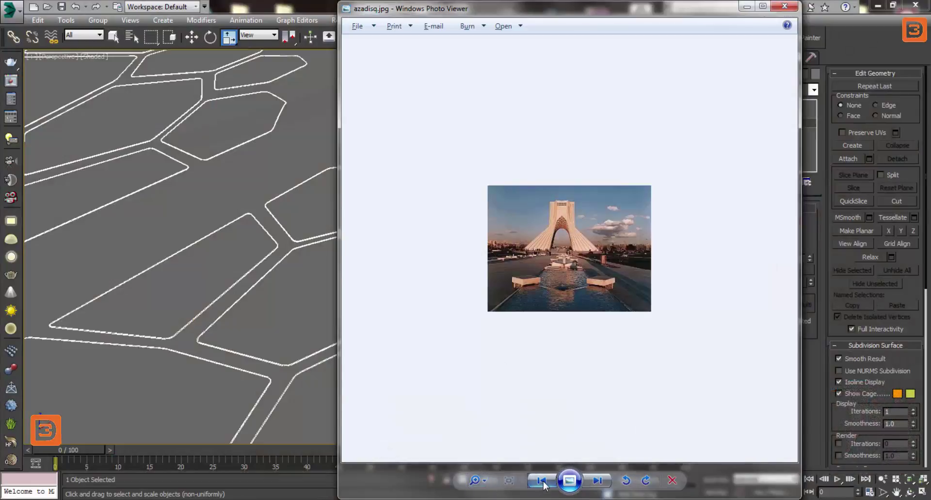
Step back to azadi_tower_5.jpg, zoom into the walkway, then return to 3ds Max
left_click(542, 480)
left_click(541, 480)
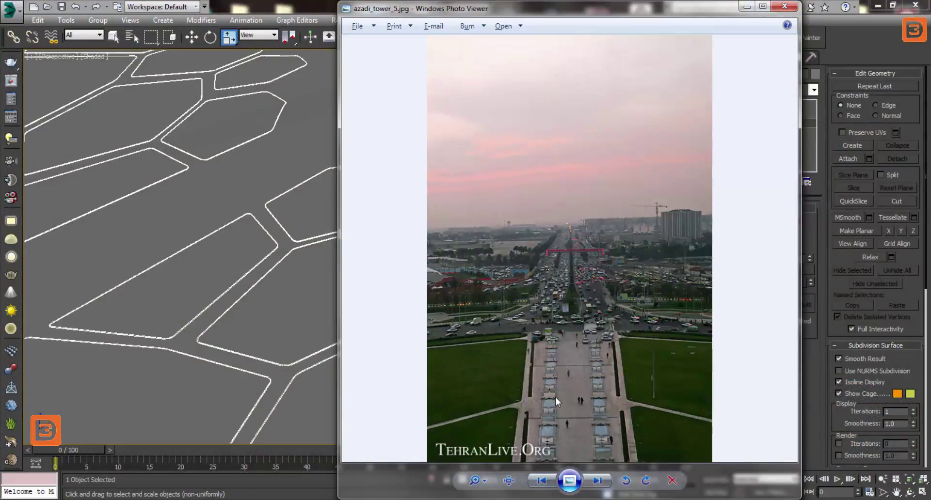
scroll(554, 396, "up", 2)
scroll(554, 396, "up", 2)
scroll(531, 266, "up", 2)
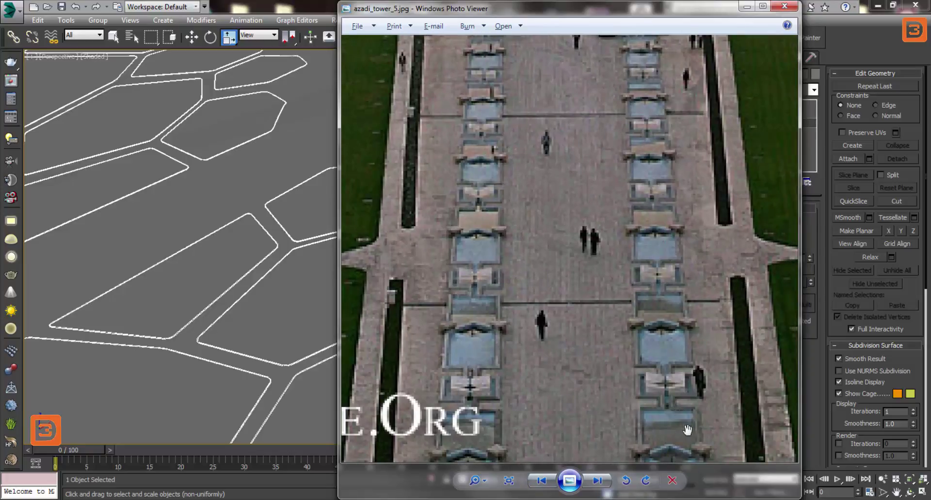
left_click(276, 224)
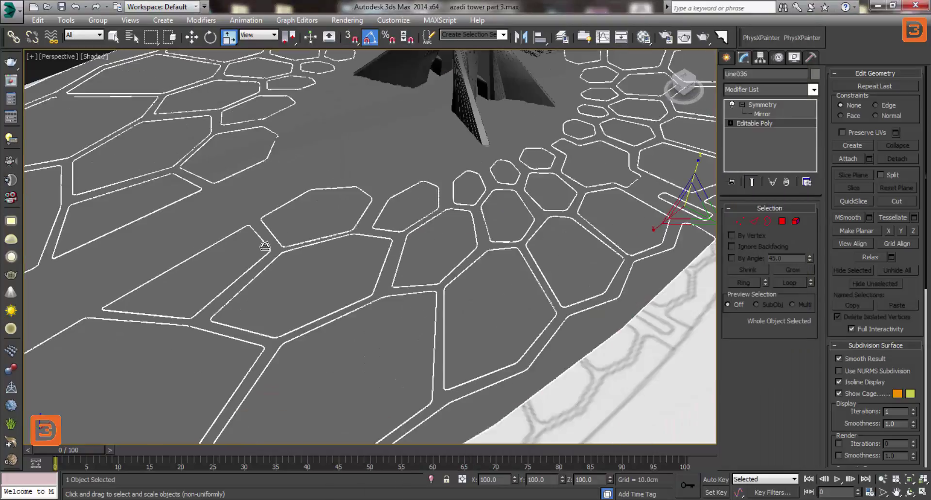
Select the Plane007 plan image and move it up on Z above the ground slab
scroll(268, 267, "down", 2)
scroll(249, 256, "down", 2)
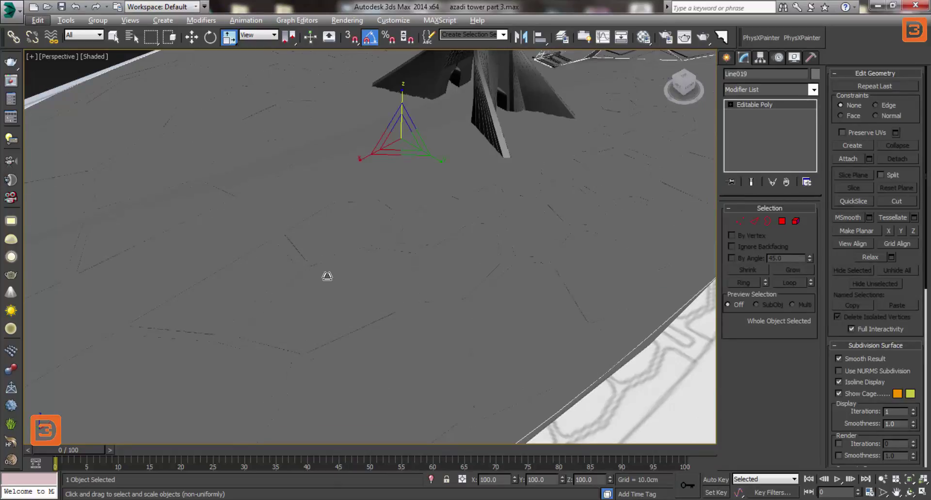
scroll(420, 241, "down", 2)
left_click(561, 388)
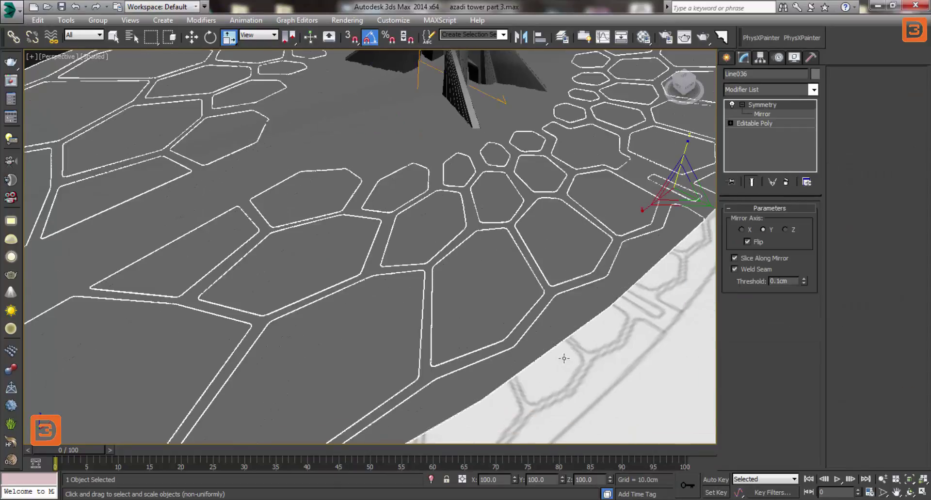
left_click(459, 366)
scroll(432, 269, "up", 3)
key("w")
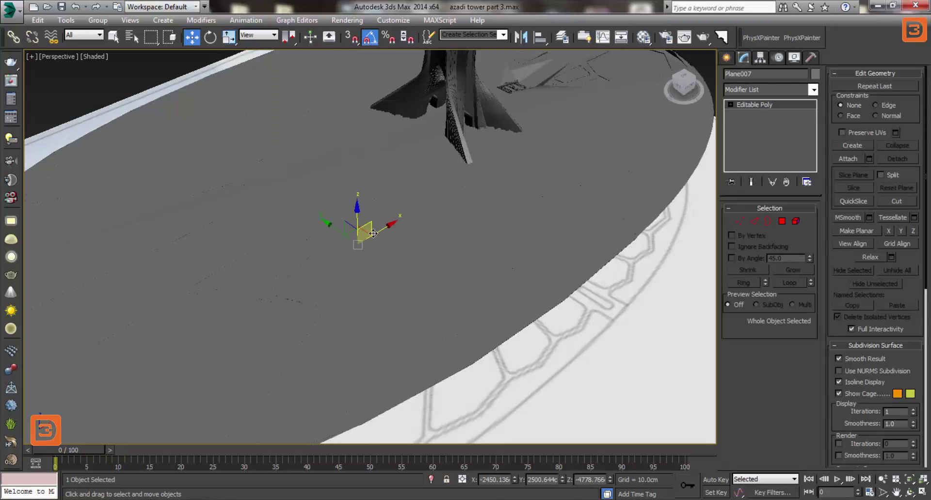
left_click_drag(367, 223, 367, 132)
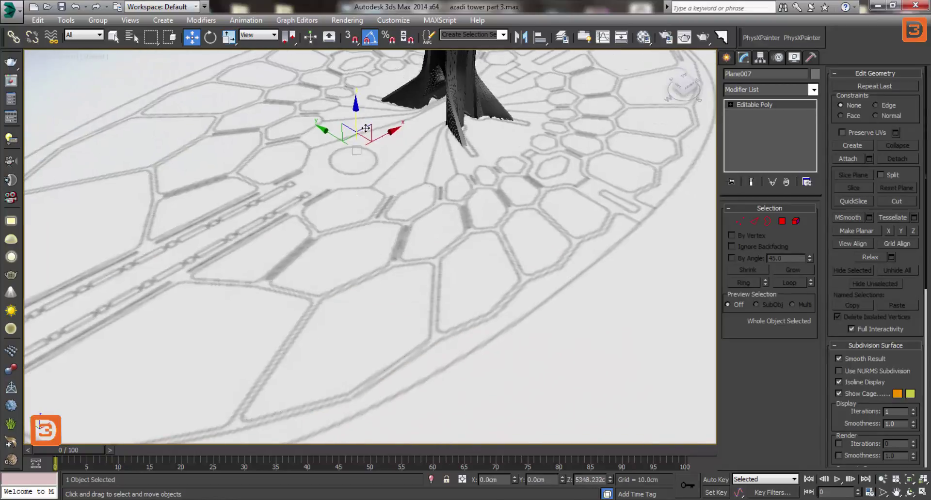
View the lifted plan from Top, zoomed in, then return to the azadi_tower_5.jpg aerial photo
key("t")
key("z")
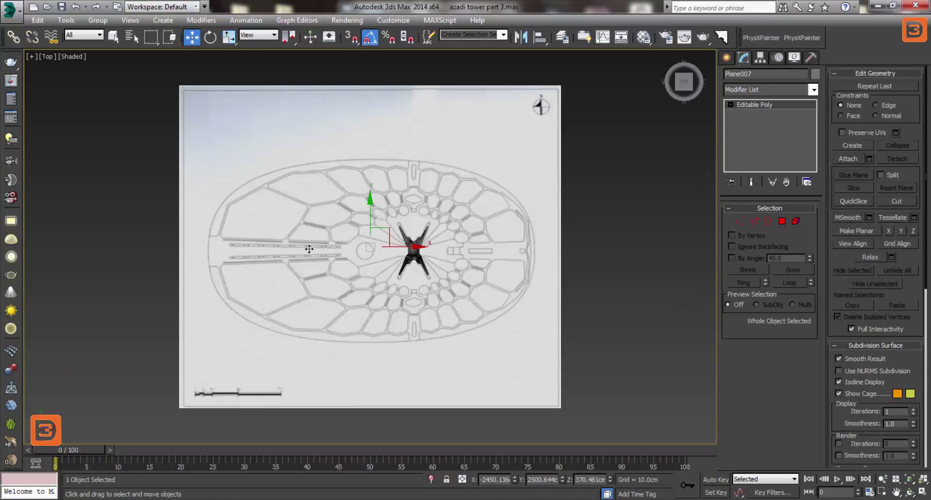
scroll(358, 259, "up", 3)
scroll(615, 266, "up", 4)
scroll(479, 282, "up", 3)
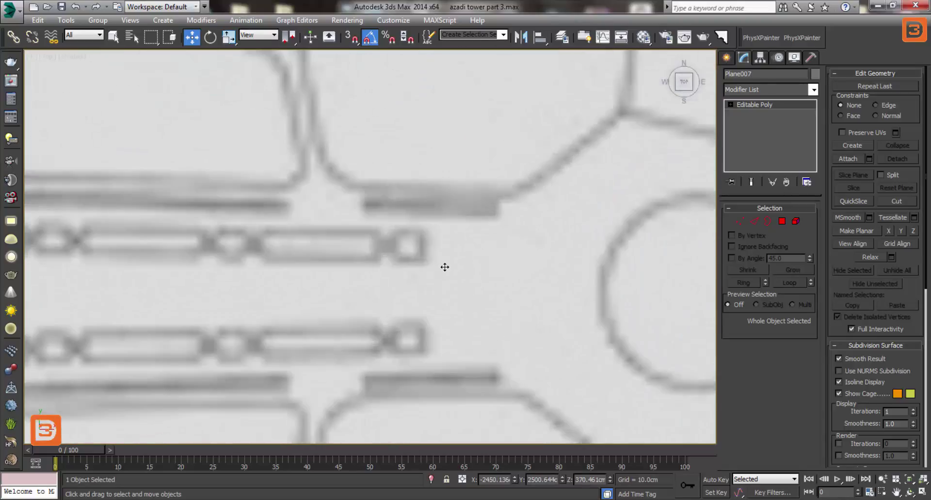
key("alt+Tab")
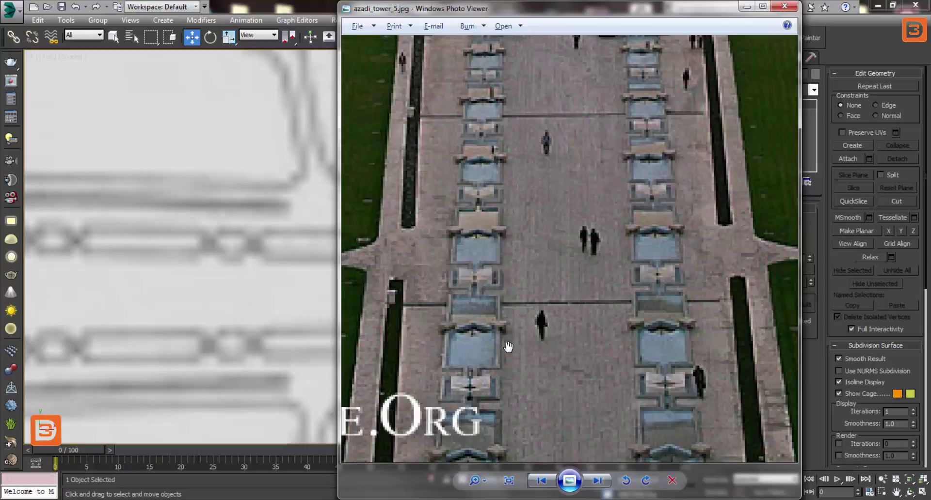
Glance at the 3ds Max plan, then browse back and forth through the Azadi Tower reference photos
key("alt+Tab")
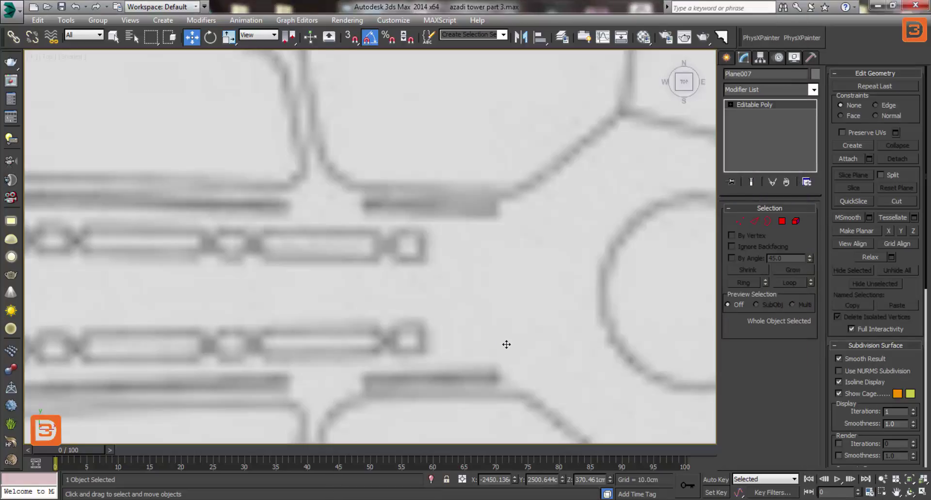
key("alt+Tab")
left_click(596, 486)
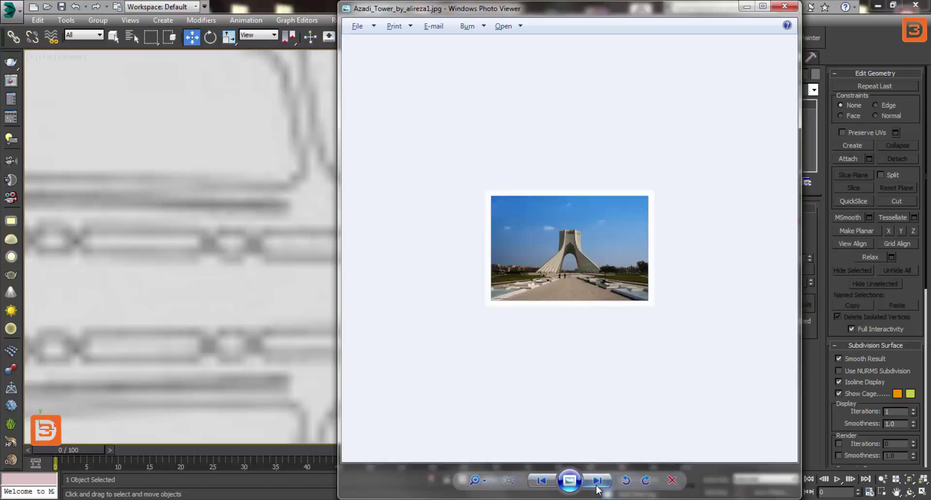
left_click(597, 486)
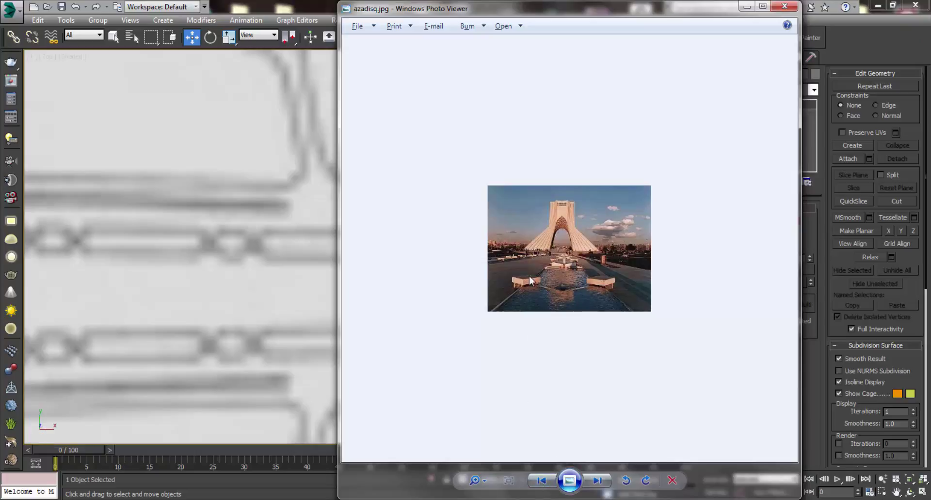
left_click(551, 483)
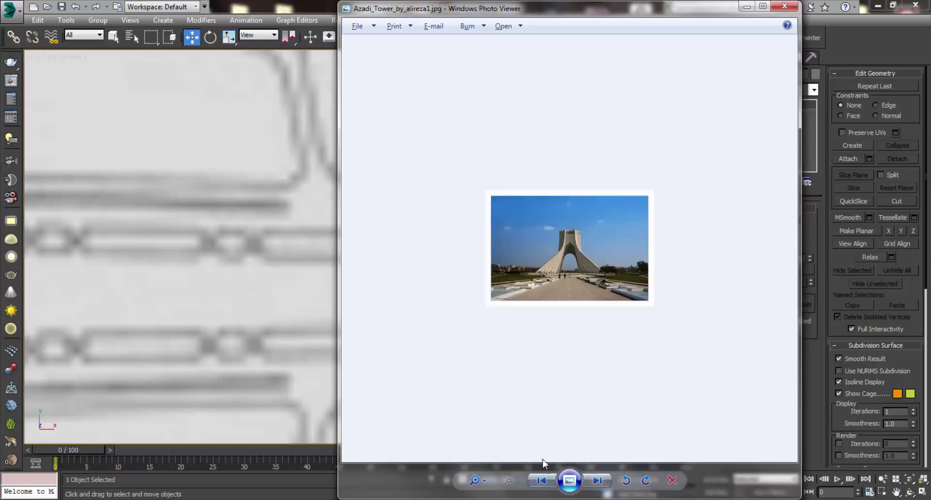
left_click(598, 484)
left_click(598, 484)
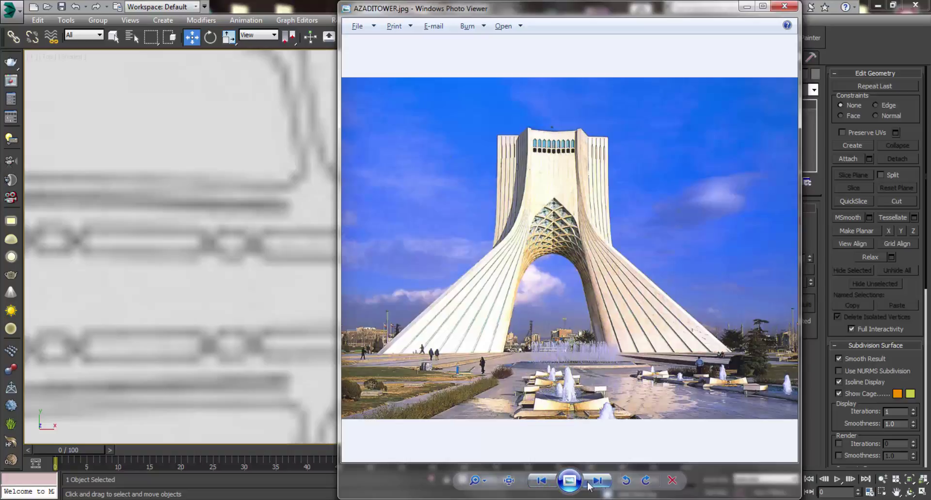
left_click(545, 484)
left_click(546, 485)
left_click(545, 484)
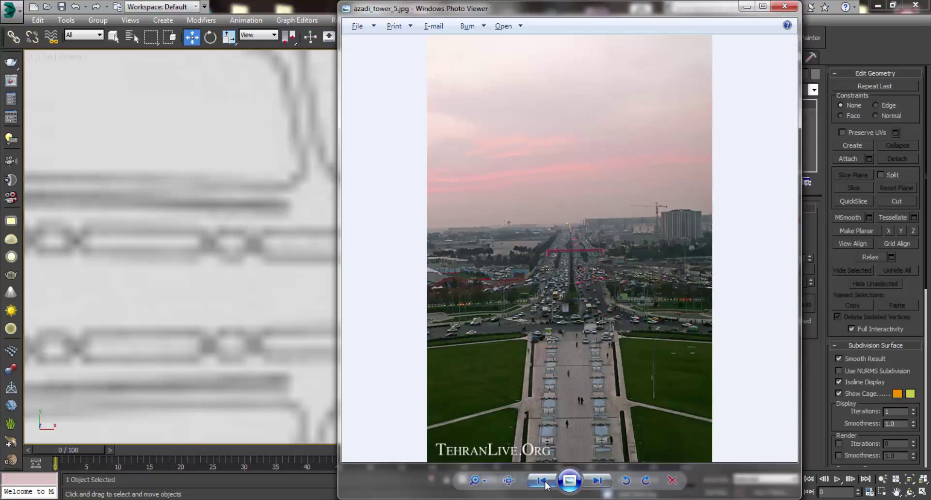
Zoom into the aerial plaza photo and pan it to show more of the walkway pools
scroll(553, 428, "up", 1)
scroll(563, 434, "up", 1)
scroll(565, 427, "up", 1)
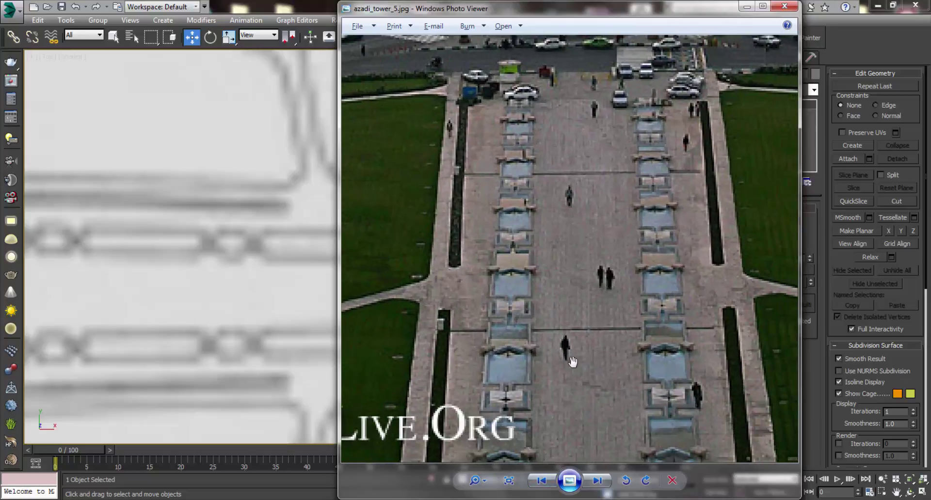
scroll(572, 368, "up", 1)
left_click_drag(575, 381, 577, 339)
Return to the 3ds Max plan and start a Line spline over the square link, then cancel it
left_click(220, 337)
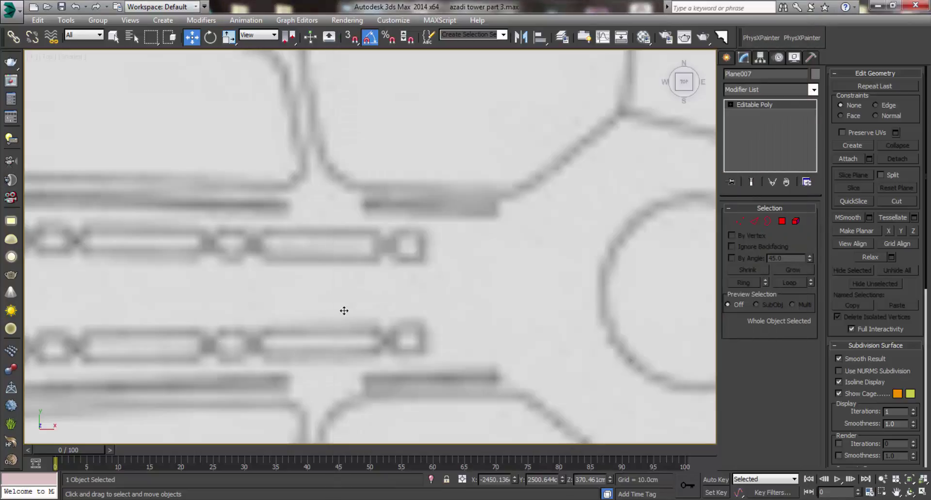
scroll(343, 312, "up", 2)
scroll(457, 270, "up", 2)
left_click(724, 58)
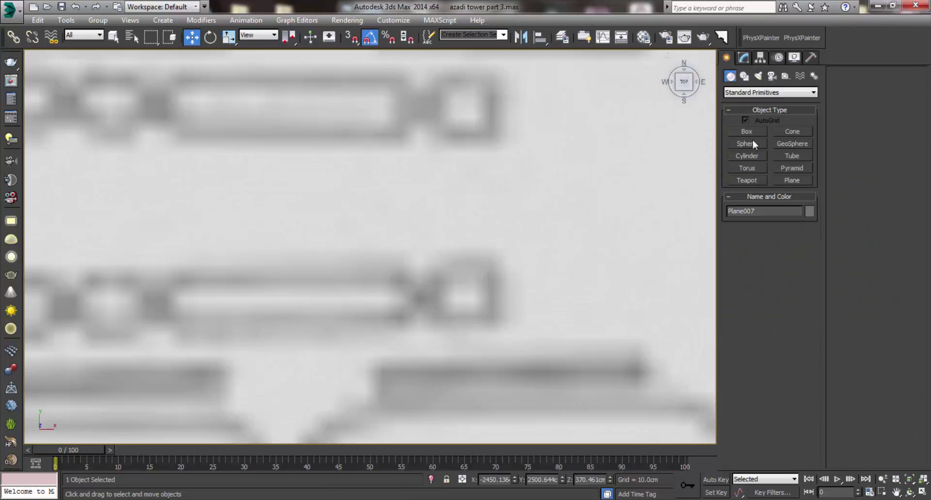
left_click(744, 76)
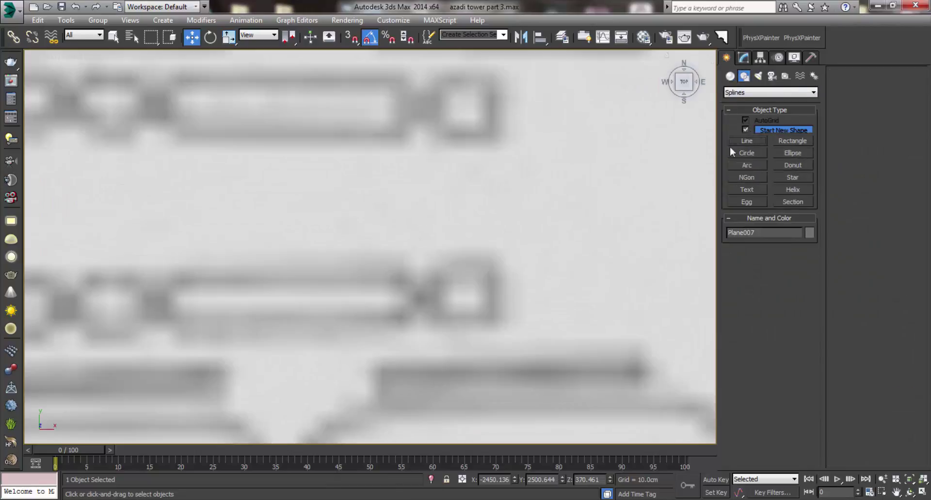
left_click(742, 141)
scroll(499, 208, "down", 2)
scroll(550, 237, "down", 2)
scroll(536, 236, "up", 3)
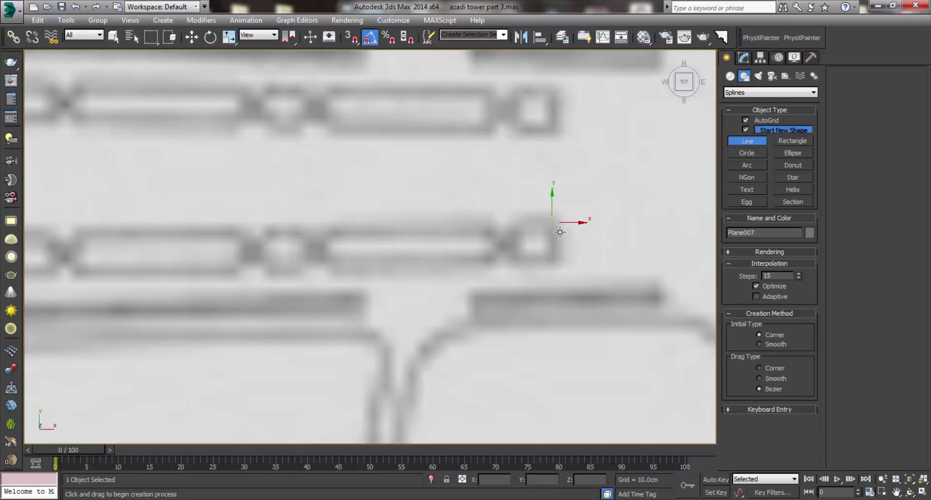
left_click(517, 223)
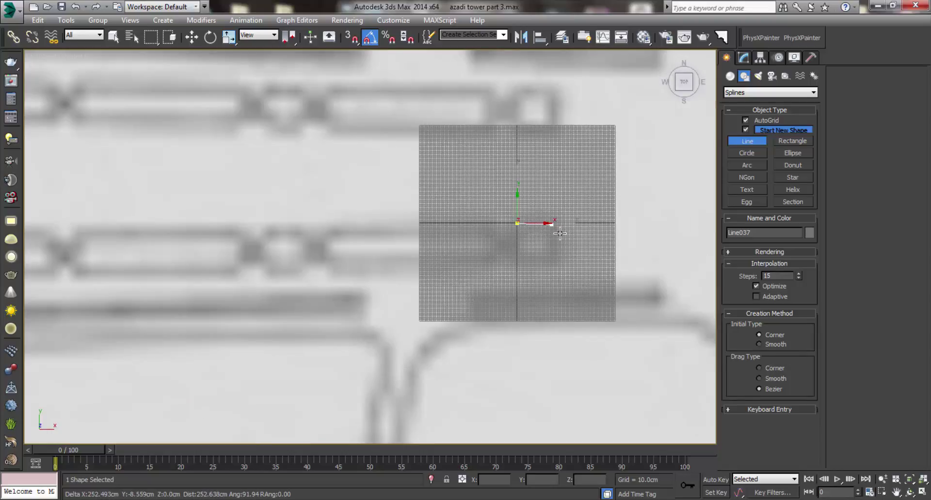
right_click(562, 233)
Draw a rectangle of about 286.7 × 299.6 cm over the small square link and Shift-move a copy
left_click(793, 142)
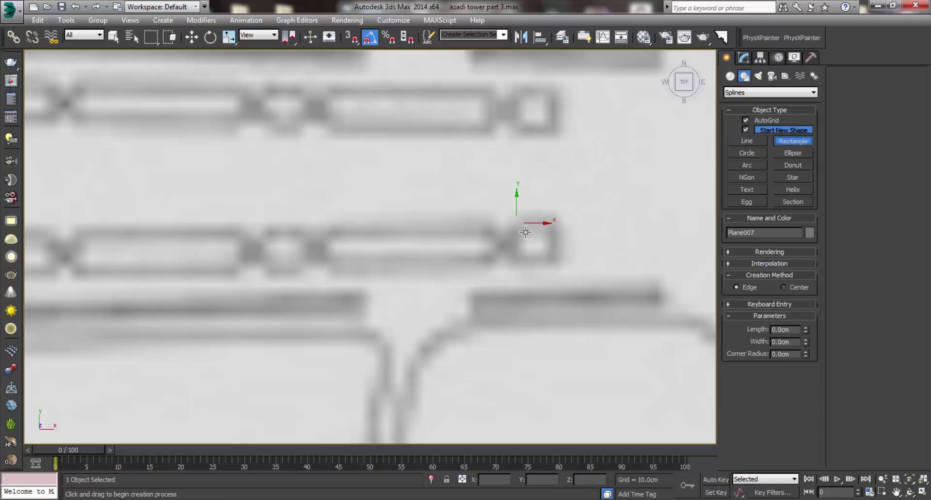
mouse_move(515, 223)
left_mouse_down()
mouse_move(568, 270)
mouse_move(527, 260)
left_mouse_up()
key("w")
left_click(459, 305)
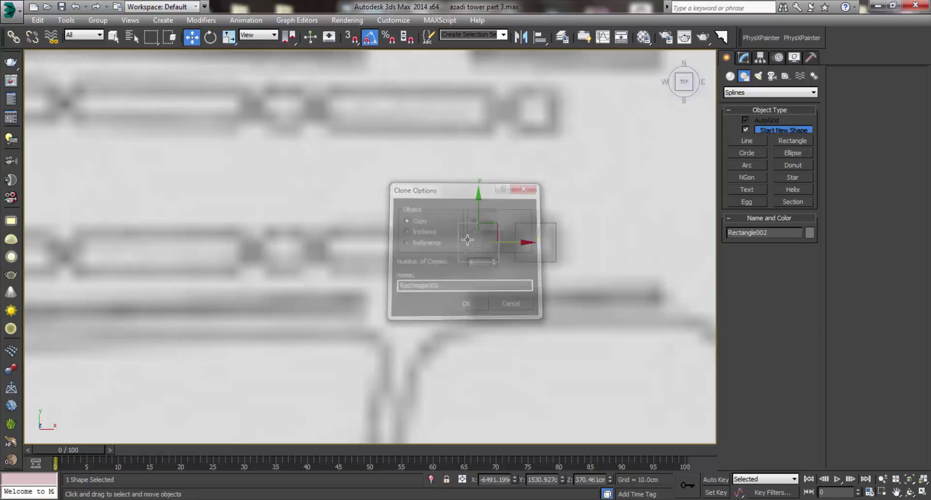
Convert the copy to an Editable Spline and stretch its left vertices over the long link
right_click(504, 218)
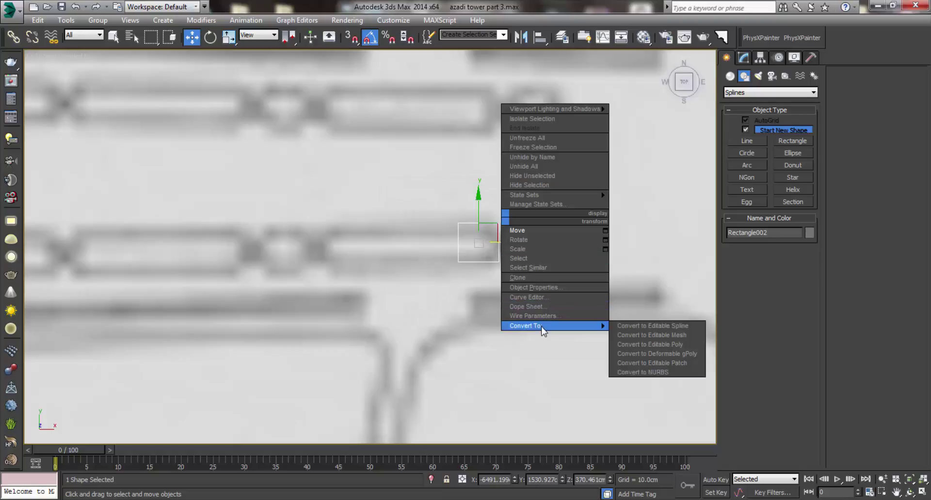
left_click(665, 322)
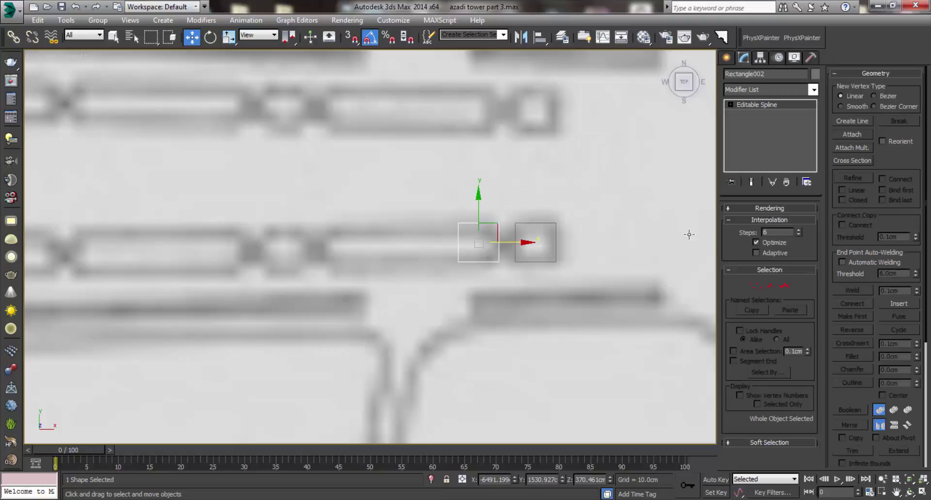
left_click(755, 285)
left_click_drag(485, 206, 439, 303)
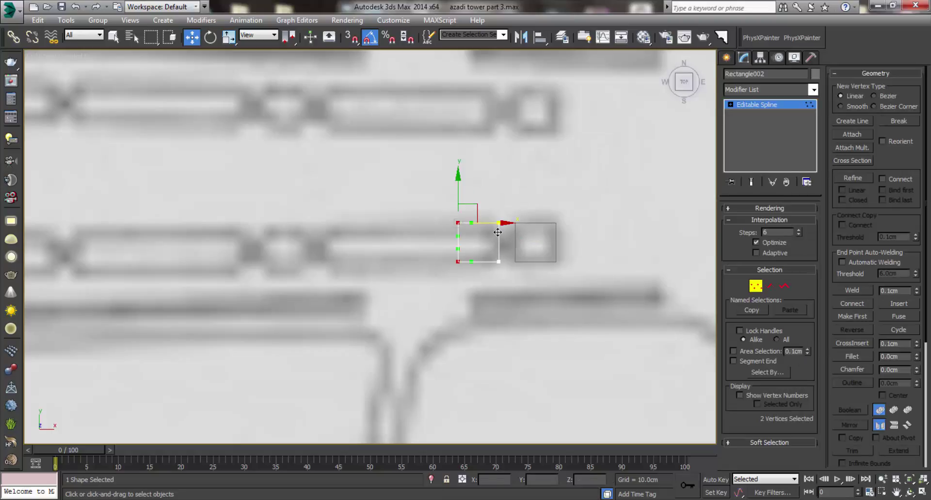
left_click_drag(487, 250, 367, 240)
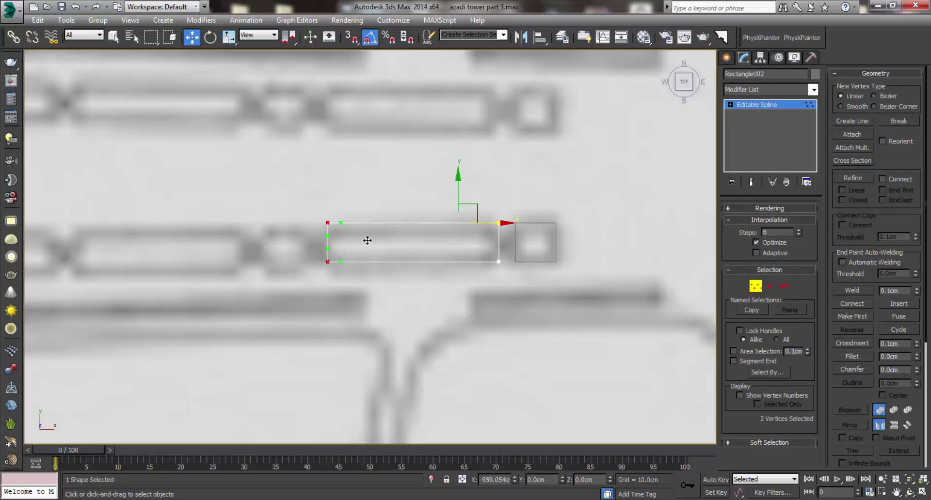
scroll(339, 263, "up", 1)
scroll(502, 257, "up", 1)
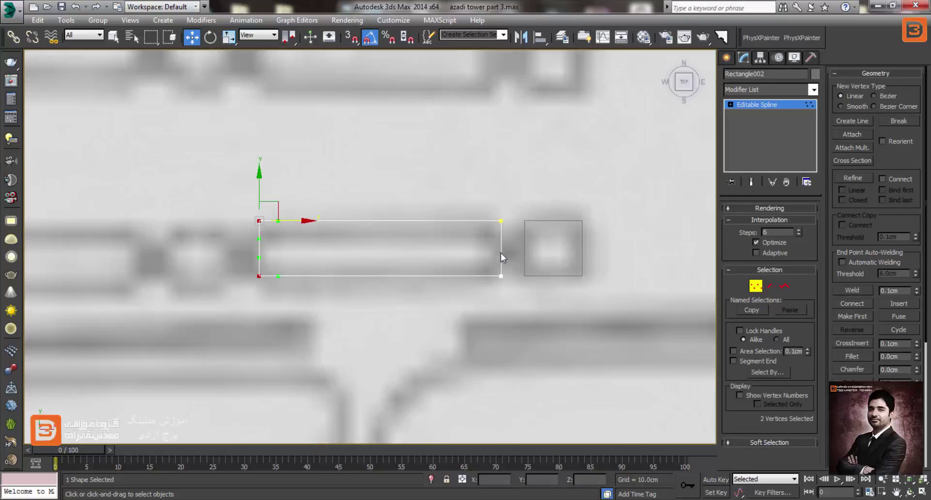
scroll(520, 249, "up", 2)
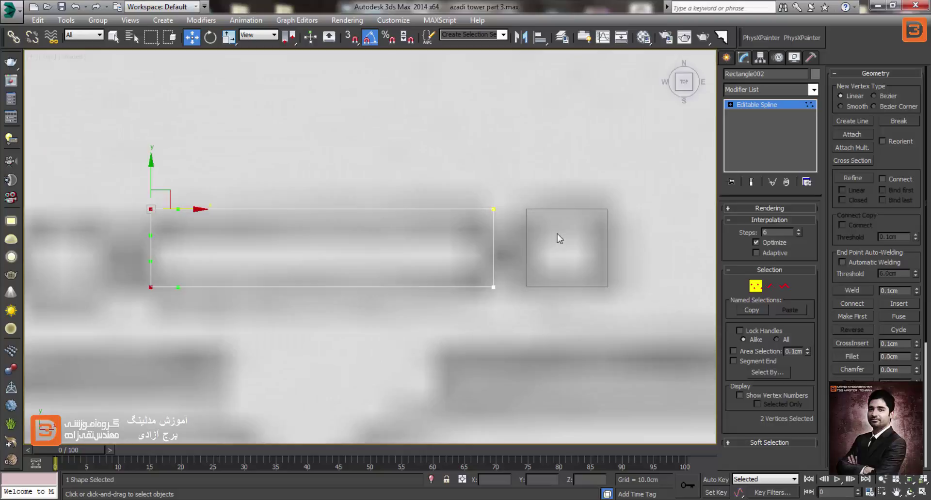
Attach the square to the stretched rectangle and select their vertical segments
left_click(852, 134)
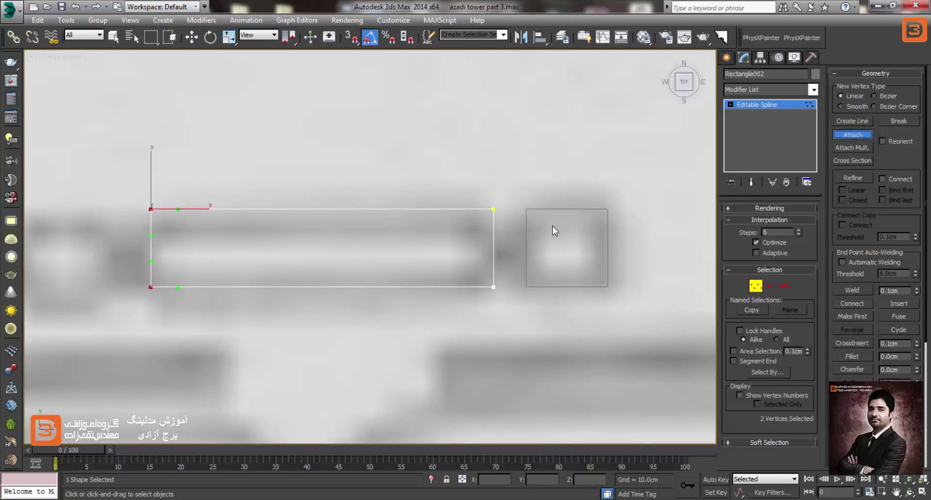
left_click(527, 241)
left_click(769, 286)
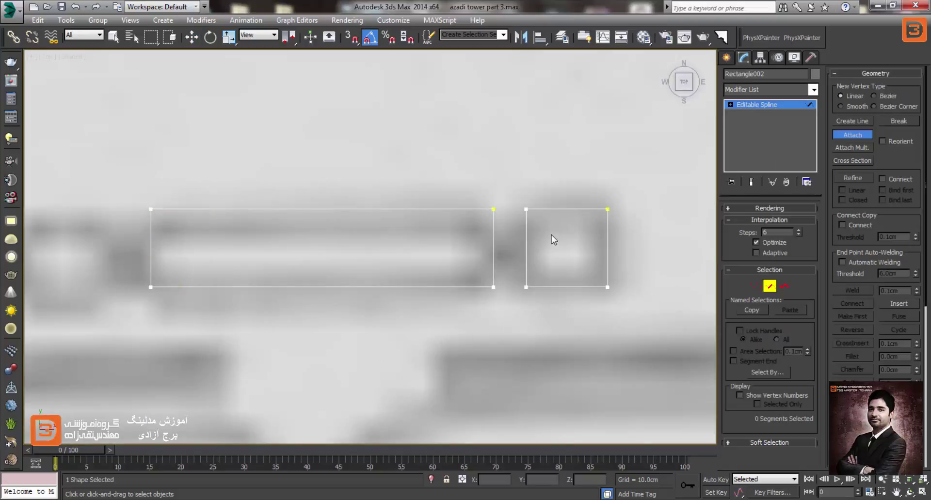
right_click(521, 246)
left_click_drag(528, 248, 452, 268)
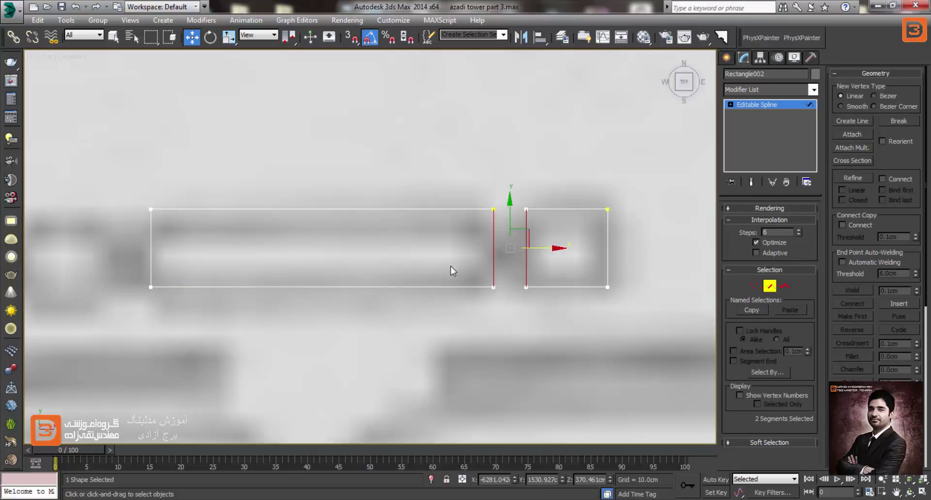
left_click(151, 242, "ctrl")
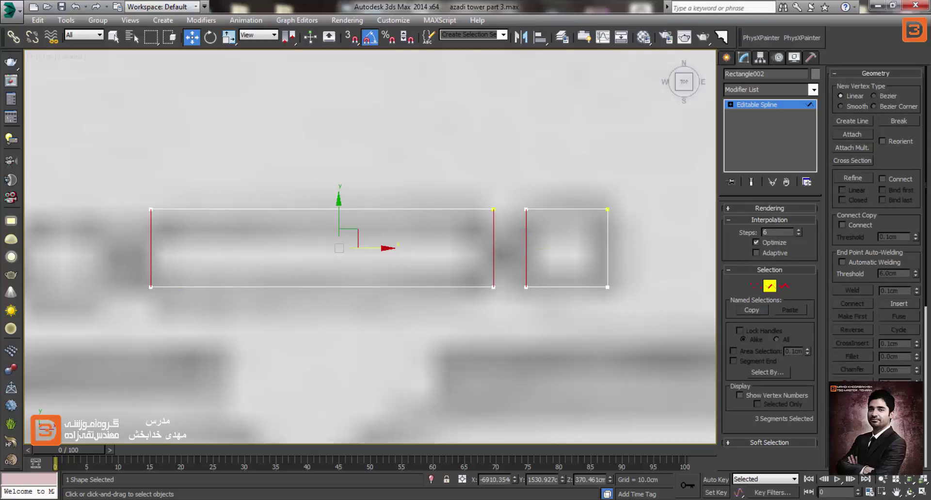
scroll(864, 354, "down", 5)
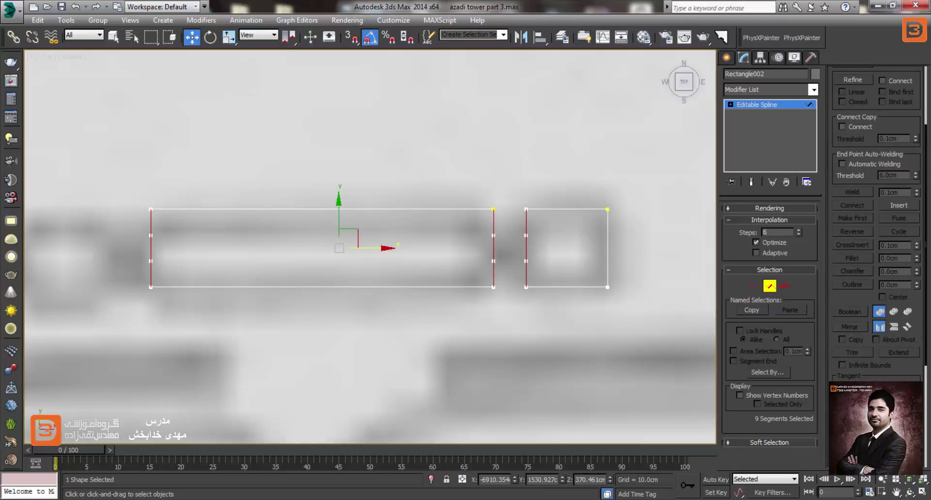
Connect the long rectangle's vertices to the square's top and bottom corners with new segments
left_click(540, 246)
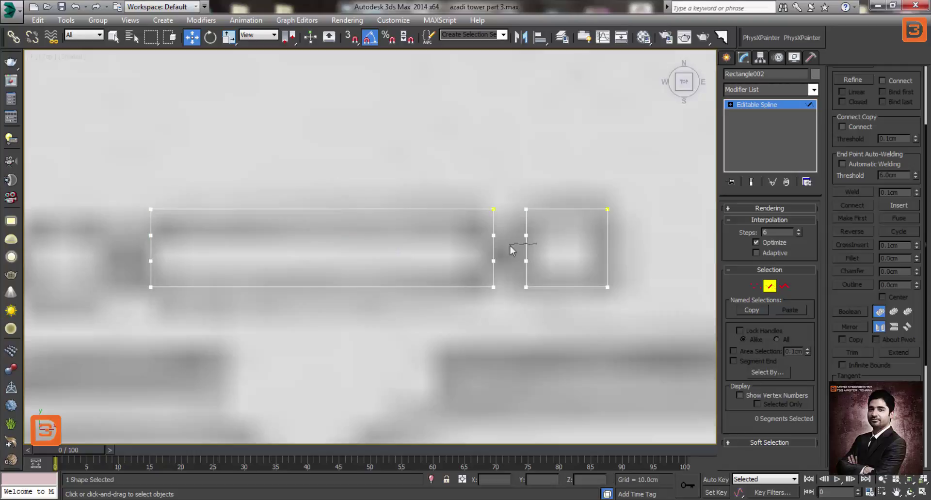
left_click_drag(509, 246, 490, 253)
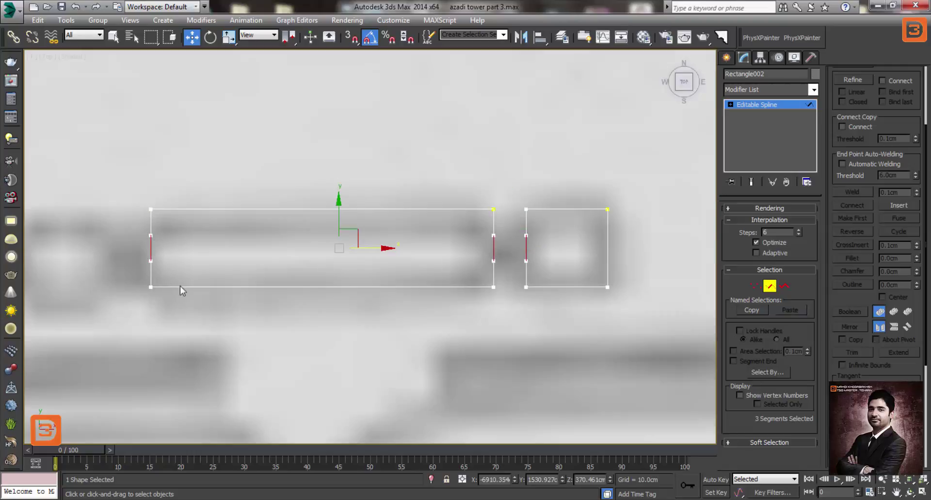
left_click(588, 257)
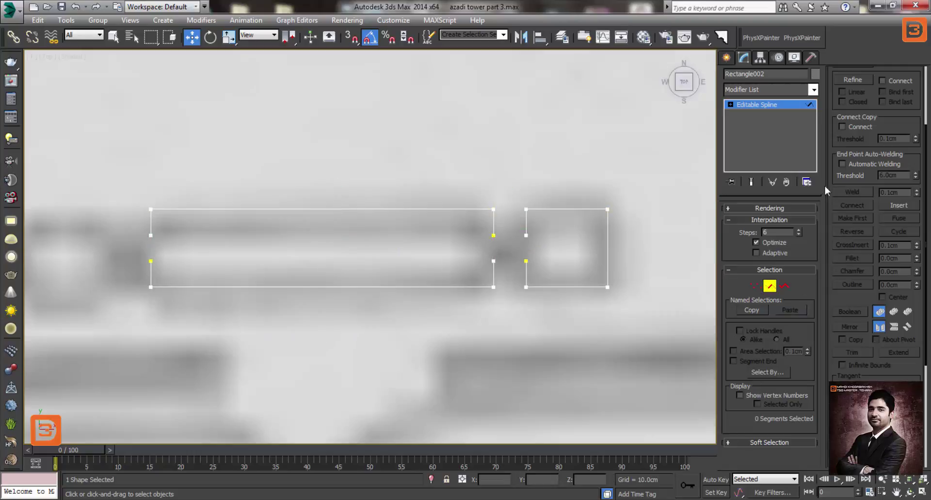
left_click(755, 287)
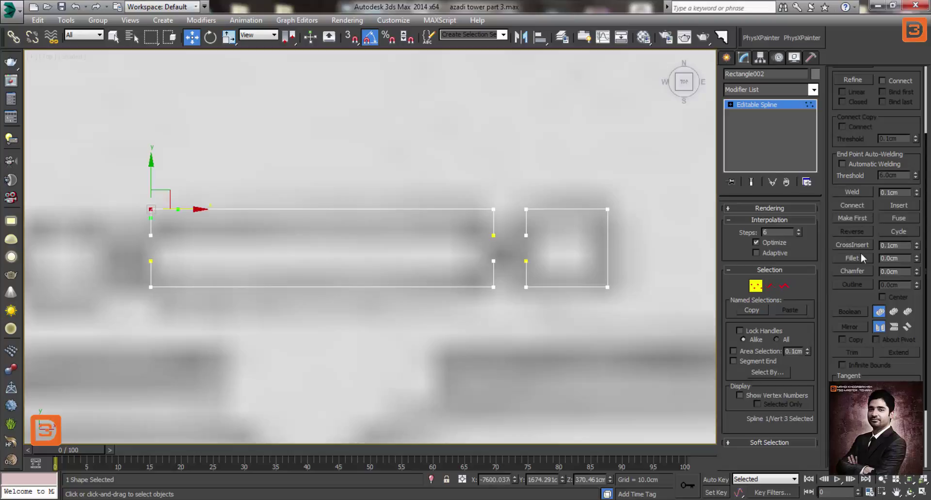
left_click(852, 205)
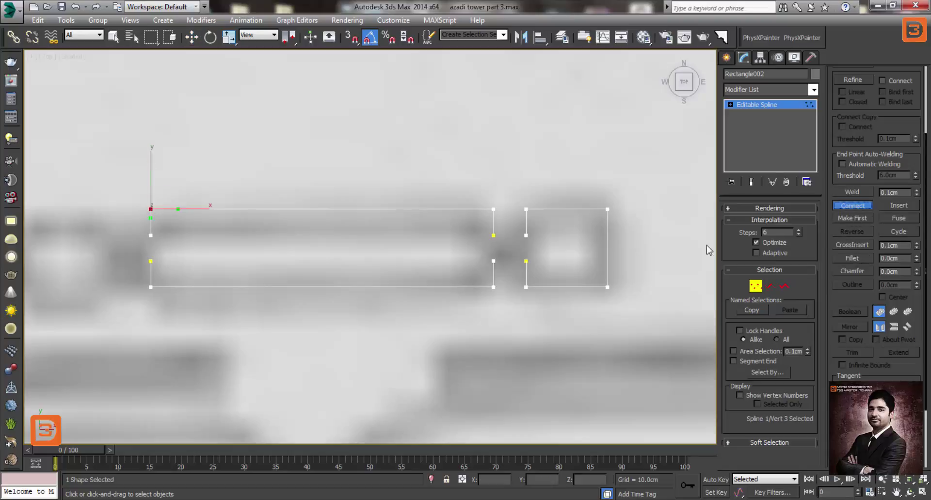
left_click_drag(526, 236, 503, 237)
left_click_drag(503, 269, 527, 264)
mouse_move(162, 248)
middle_mouse_down()
mouse_move(362, 248)
mouse_move(394, 219)
middle_mouse_up()
key("w")
scroll(394, 220, "up", 2)
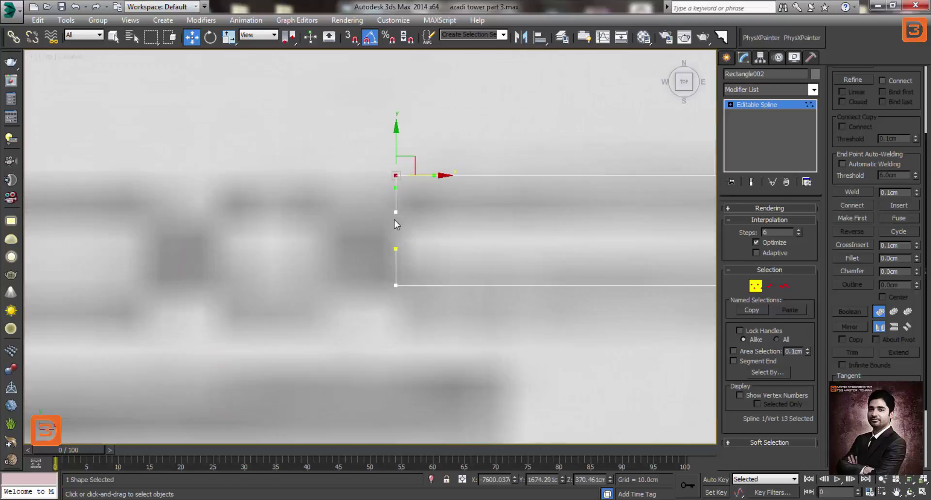
scroll(478, 226, "down", 3)
scroll(630, 219, "up", 3)
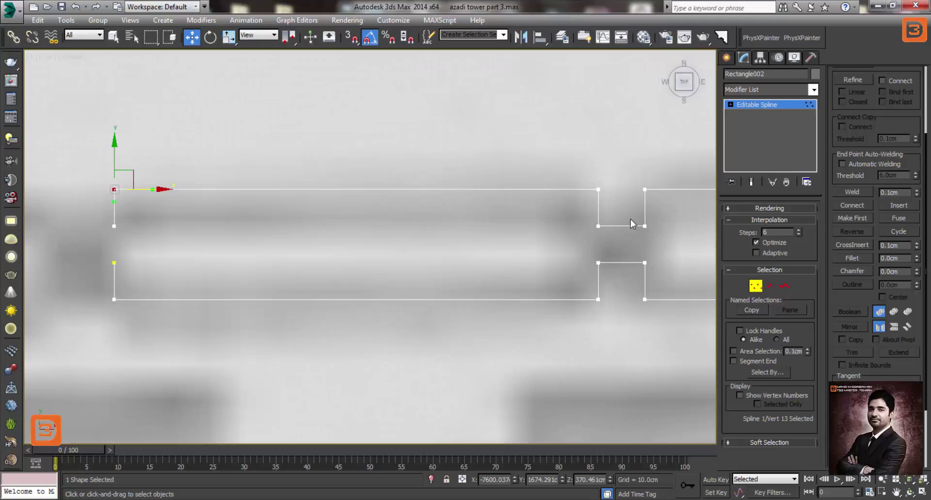
Shift-copy the two short connector segments to the long rectangle's left end
left_click(769, 286)
left_click_drag(615, 214, 623, 274)
scroll(644, 259, "down", 3)
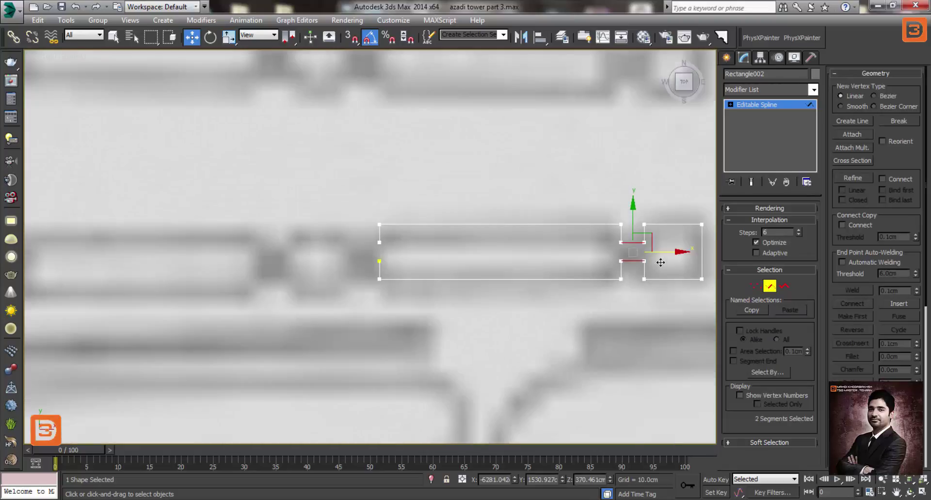
left_click_drag(444, 279, 369, 276)
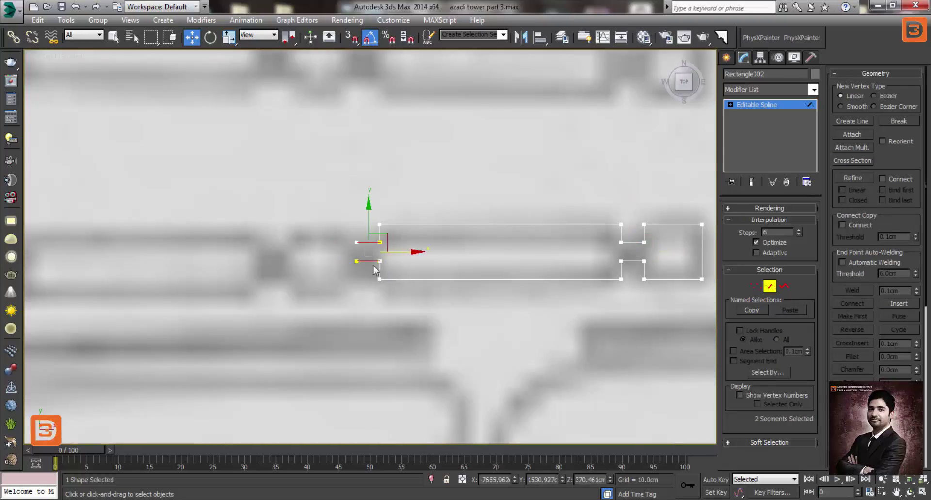
scroll(380, 269, "up", 4)
scroll(392, 233, "up", 5)
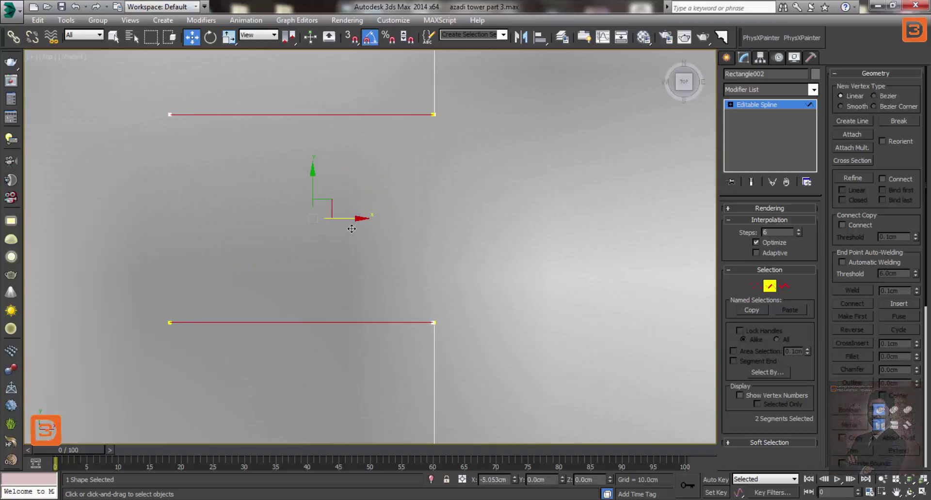
Weld the stubs' inner vertices onto the rectangle's left edge with a 5 cm threshold
left_click_drag(355, 230, 347, 229)
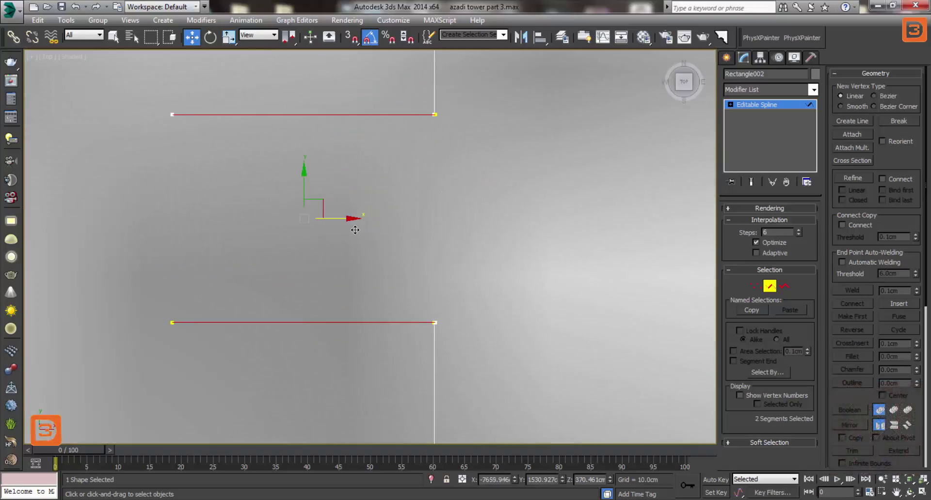
key("1")
left_click_drag(504, 88, 341, 440)
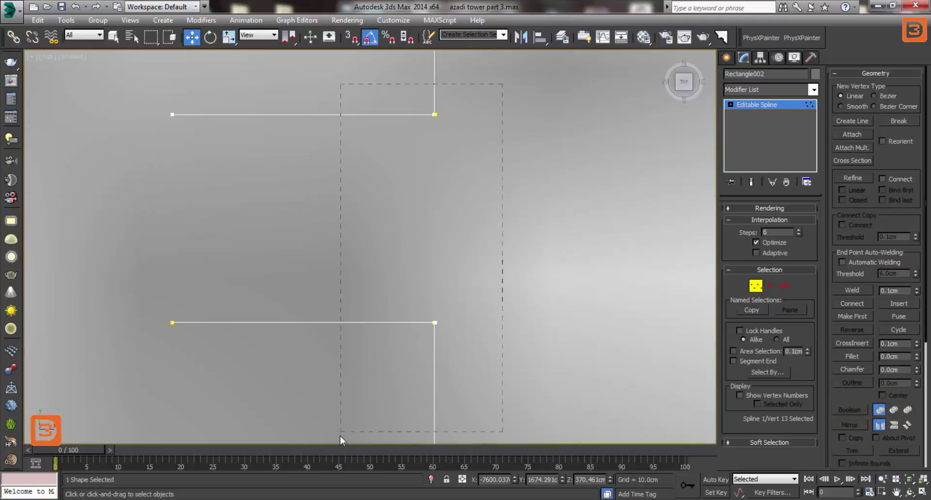
left_click(853, 290)
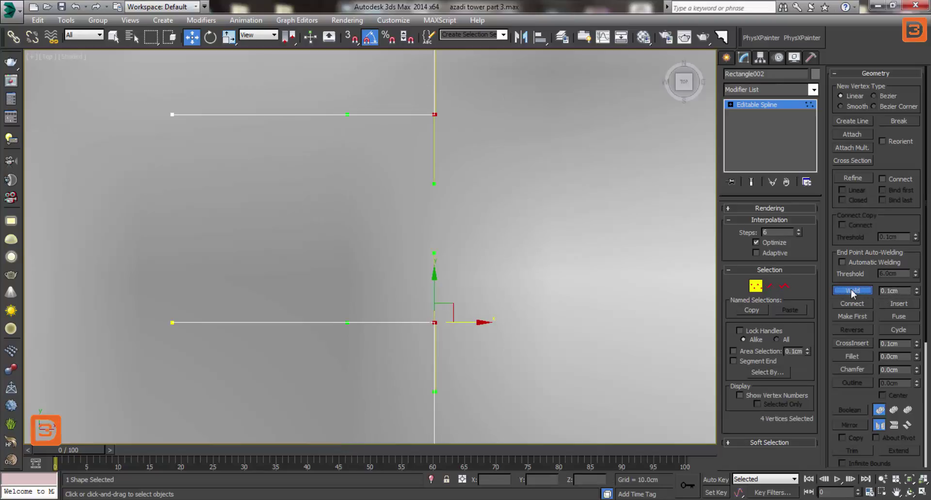
type("5")
left_click(846, 289)
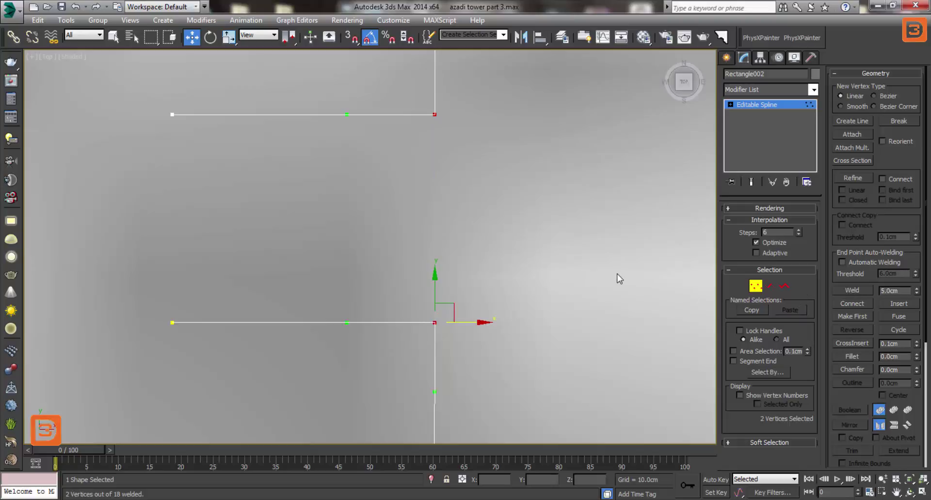
Pan the view toward the shape's left end, then bring up the azadi_tower_5.jpg pool reference photo
scroll(464, 278, "down", 3)
scroll(433, 260, "down", 2)
scroll(290, 266, "down", 2)
scroll(349, 287, "down", 2)
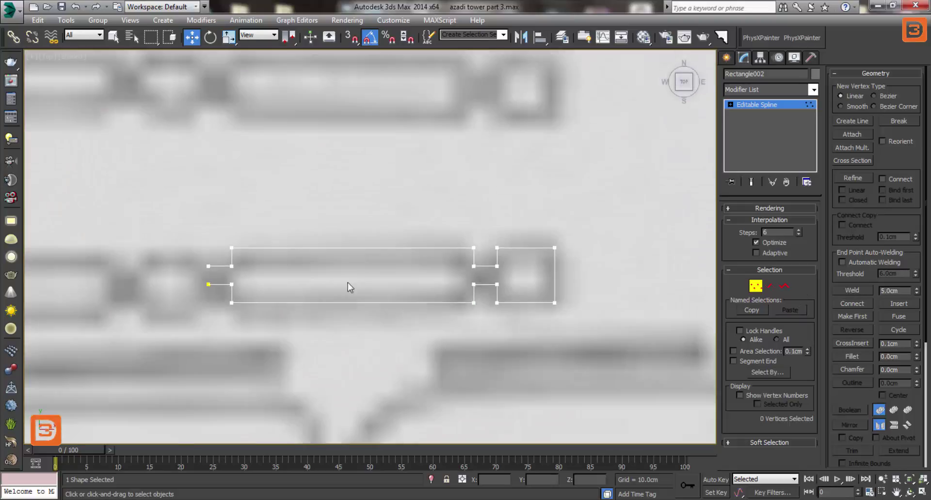
scroll(467, 283, "down", 1)
scroll(490, 301, "down", 2)
scroll(332, 305, "up", 2)
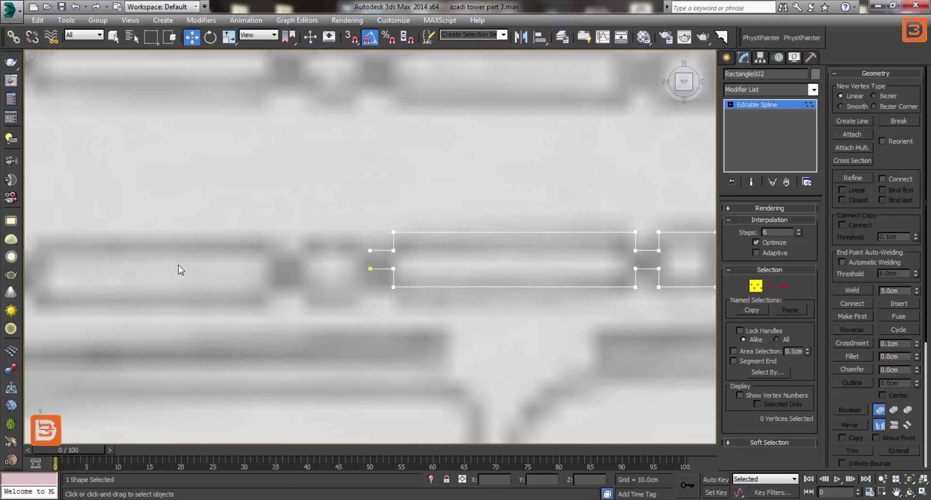
scroll(189, 270, "down", 3)
scroll(339, 264, "up", 4)
middle_click_drag(484, 256, 473, 246)
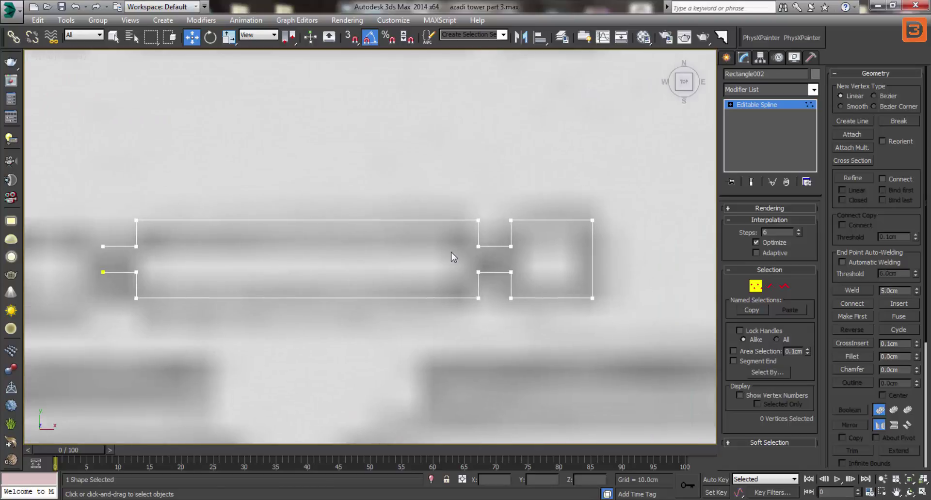
middle_click_drag(546, 263, 487, 262)
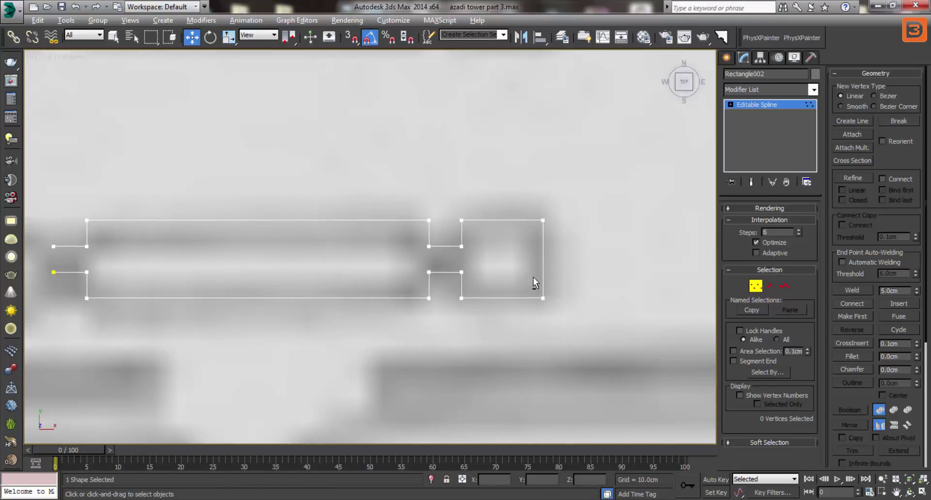
key("alt+Tab")
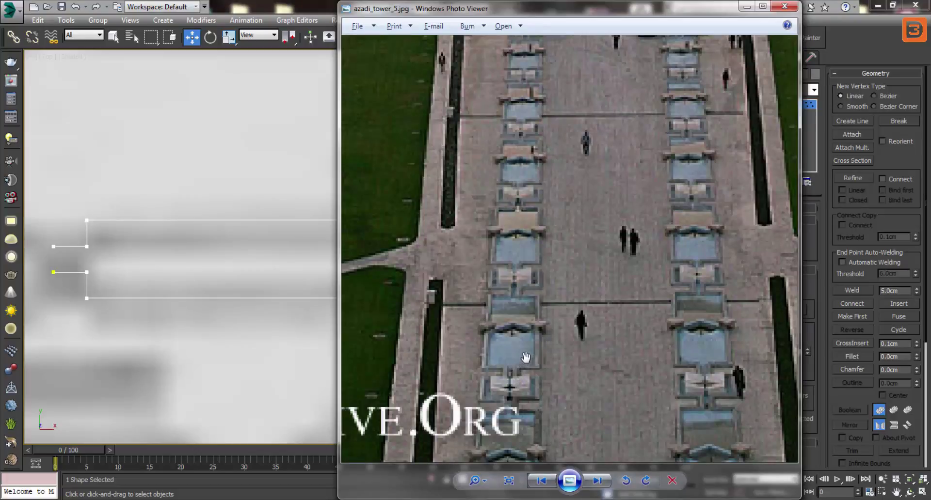
Back in 3ds Max, apply a 20 cm Outline to the whole joined spline
key("alt+Tab")
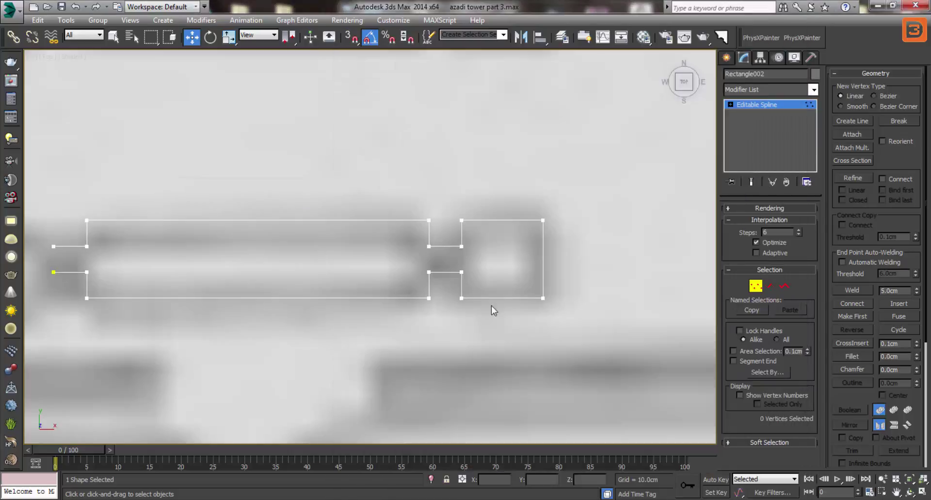
scroll(502, 252, "up", 3)
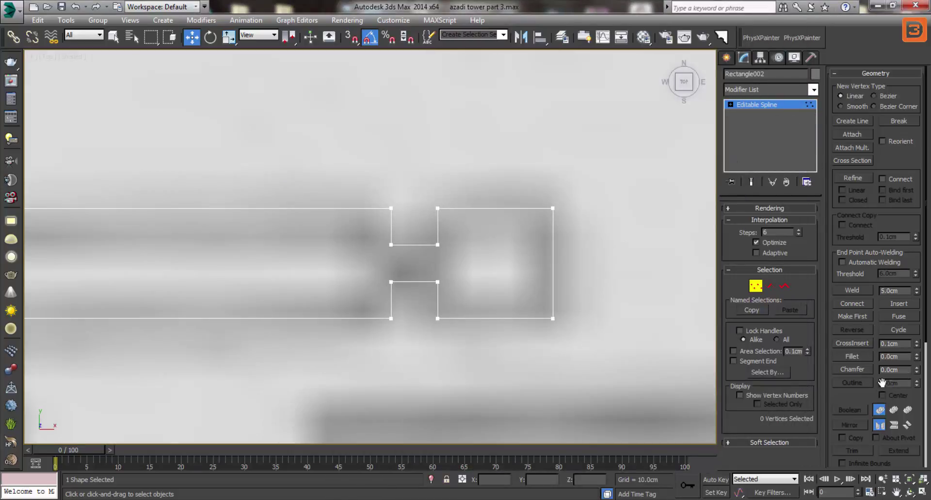
left_click(784, 286)
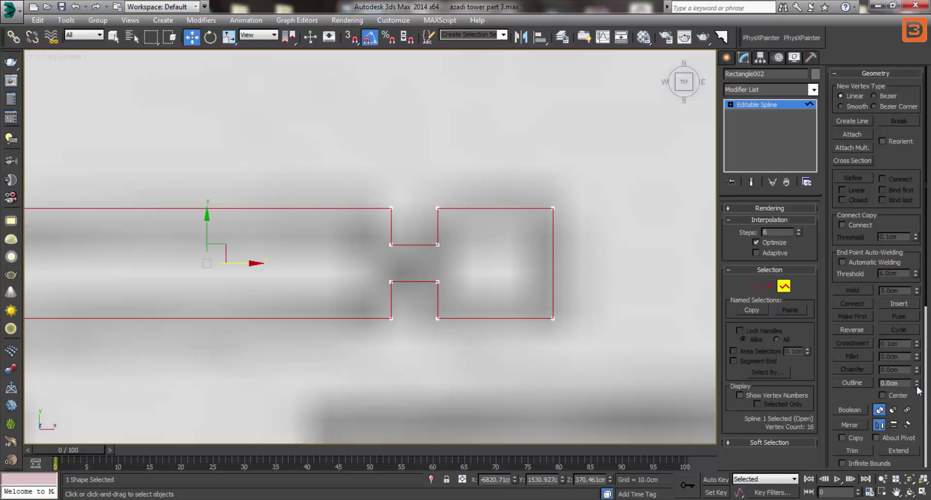
double_click(914, 383)
type("20")
key("Return")
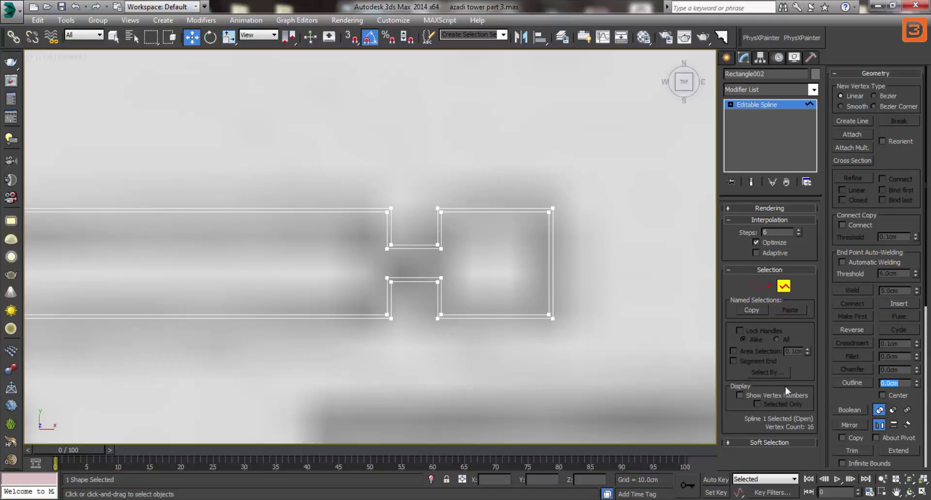
scroll(563, 277, "up", 4)
Convert the outlined shape to an Editable Poly and orbit to view it at an angle
middle_click_drag(557, 277, 534, 278, "alt")
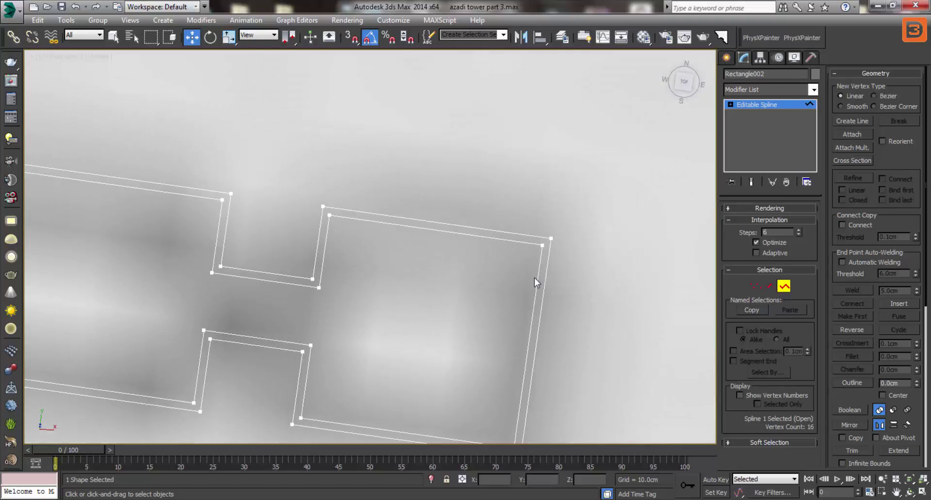
right_click(530, 274)
mouse_move(555, 382)
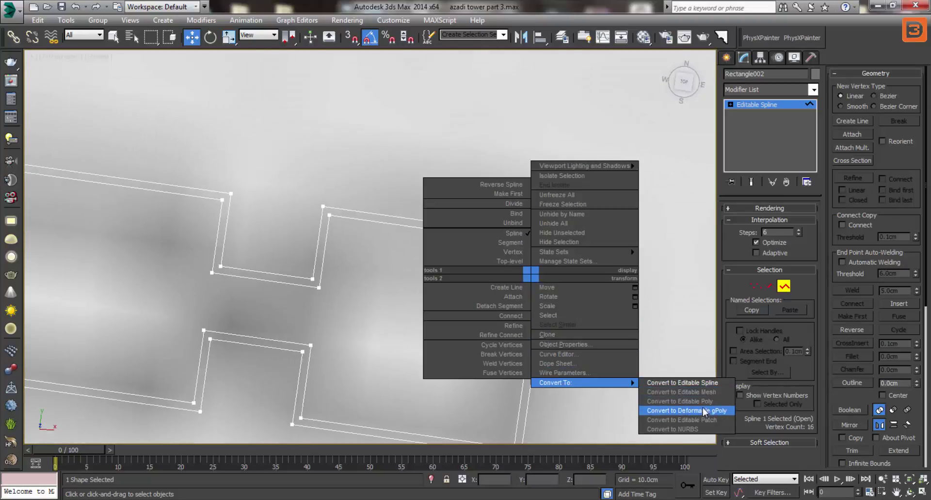
left_click(701, 401)
mouse_move(591, 359)
middle_mouse_down("alt")
mouse_move(588, 322)
mouse_move(626, 288)
mouse_move(584, 264)
middle_mouse_up("alt")
scroll(606, 286, "up", 3)
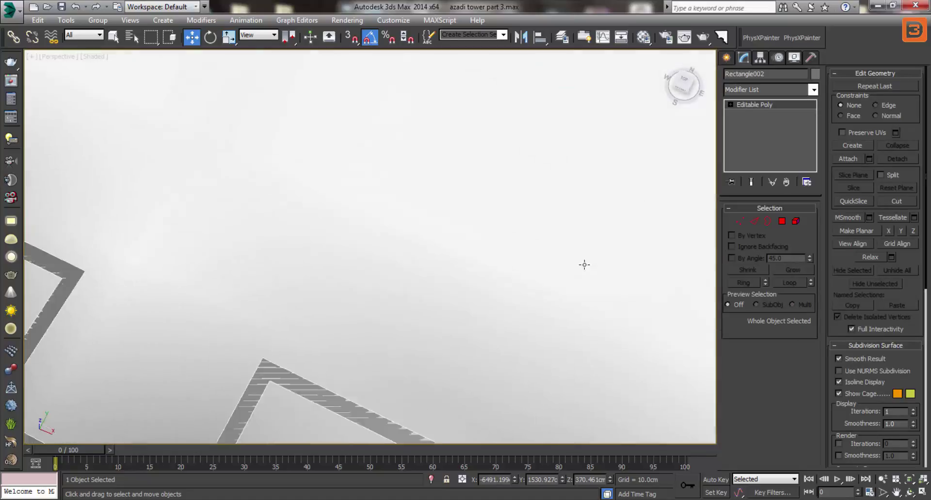
scroll(576, 279, "down", 5)
scroll(576, 279, "up", 2)
scroll(557, 271, "up", 2)
scroll(553, 280, "down", 2)
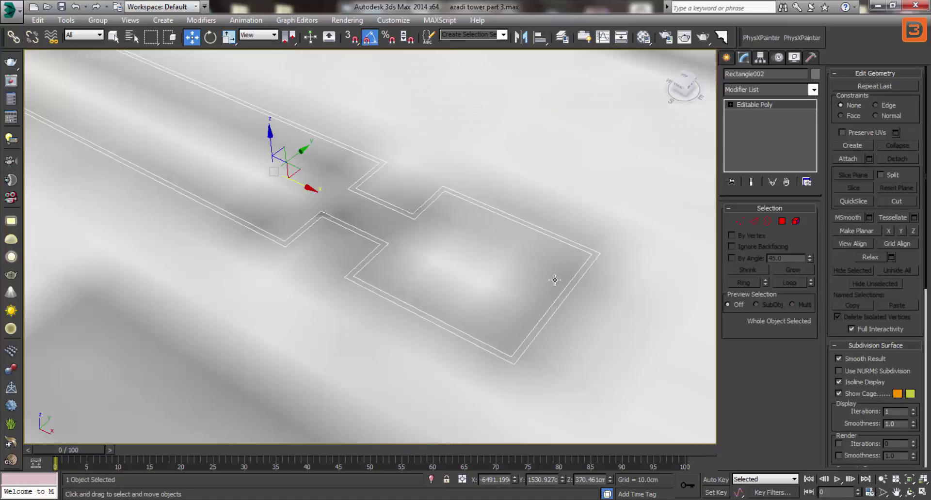
Extrude the shape's polygon 10 cm upward into low walls
left_click(781, 221)
left_click(604, 263)
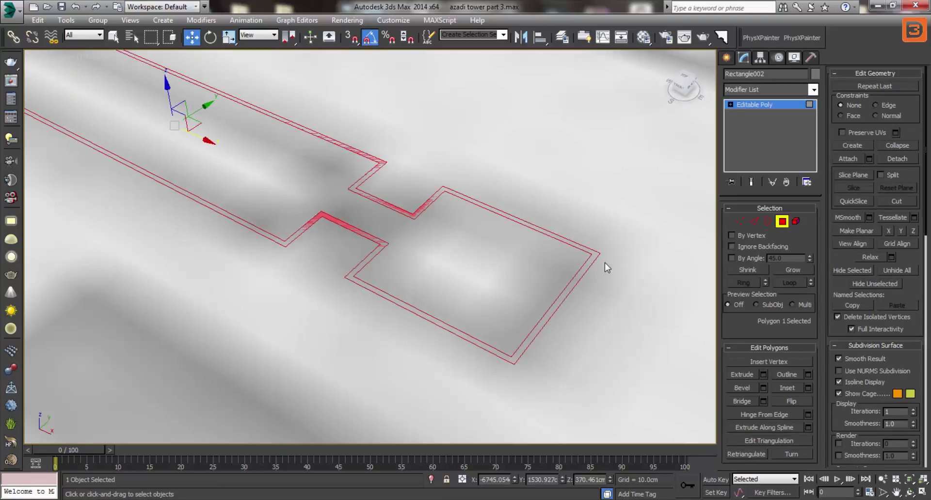
left_click(760, 375)
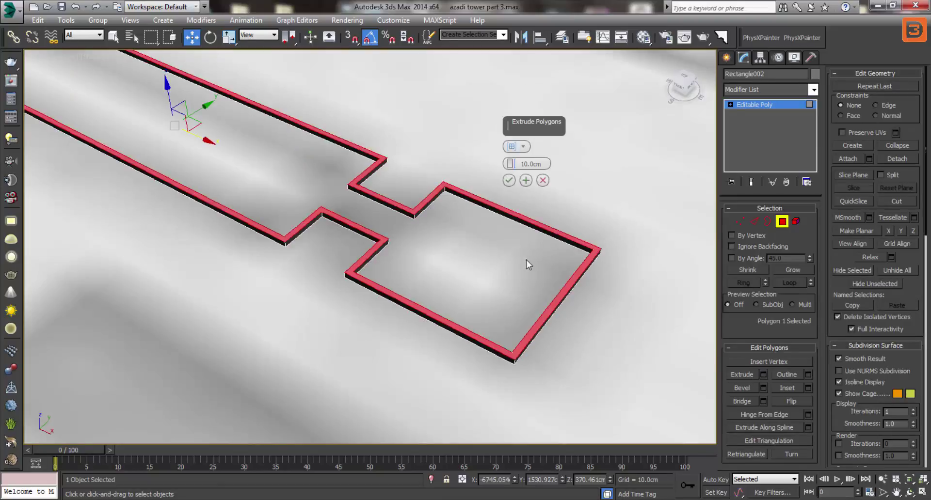
scroll(527, 264, "up", 1)
scroll(416, 215, "up", 3)
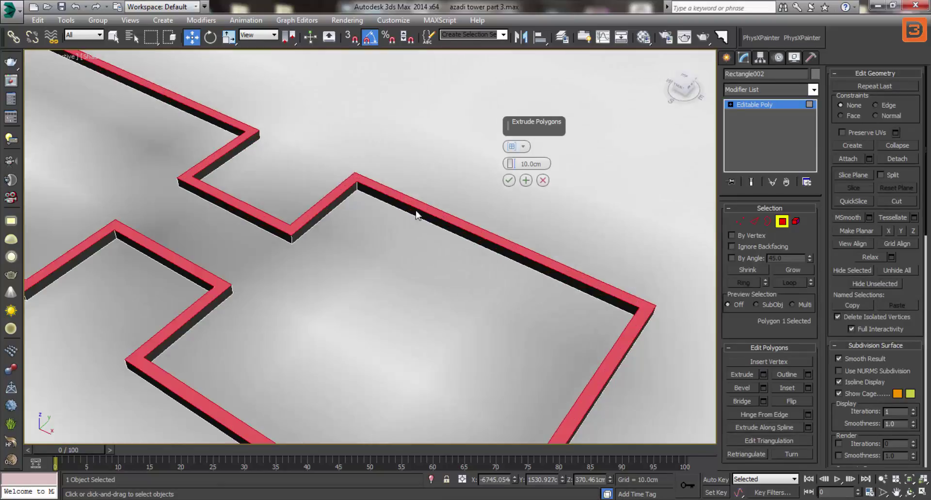
left_click(510, 180)
left_click(758, 222)
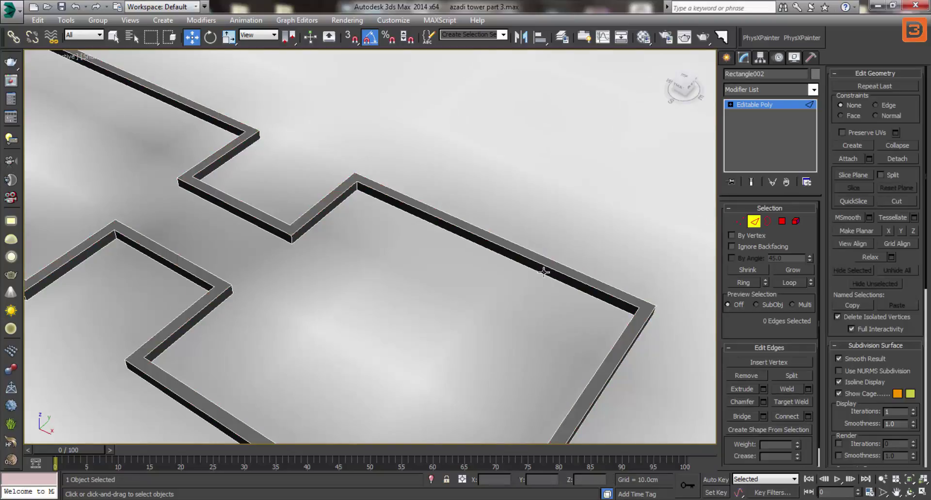
Select the top edges of the square pool walls and the adjacent diagonal walls
left_click(544, 263)
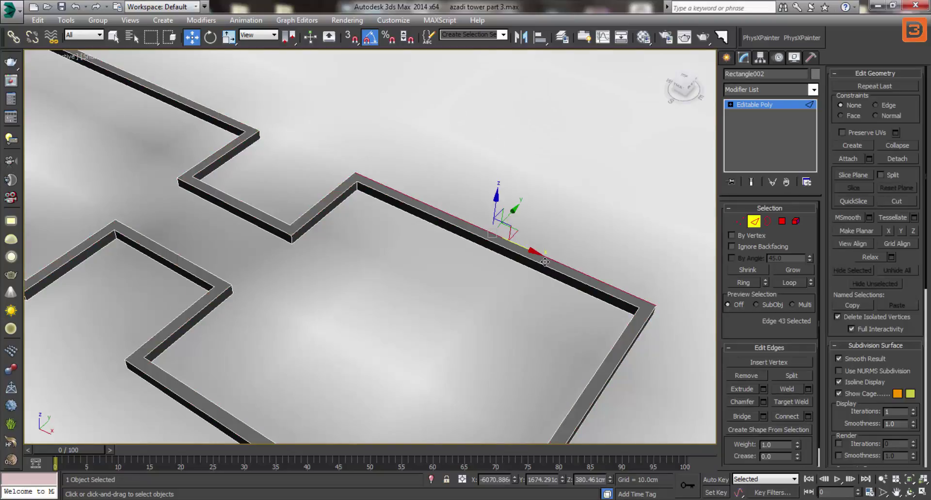
left_click(655, 324, "ctrl")
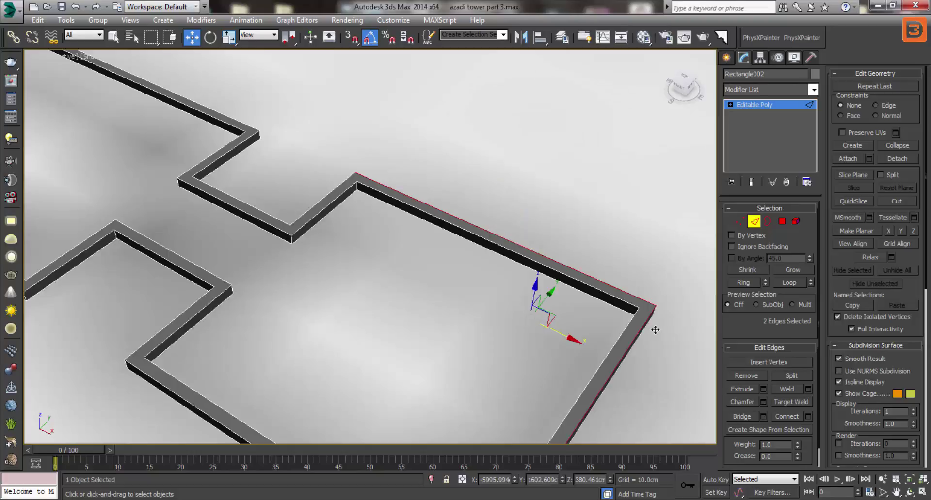
middle_click_drag(654, 322, 533, 325, "alt")
left_click(489, 424, "ctrl")
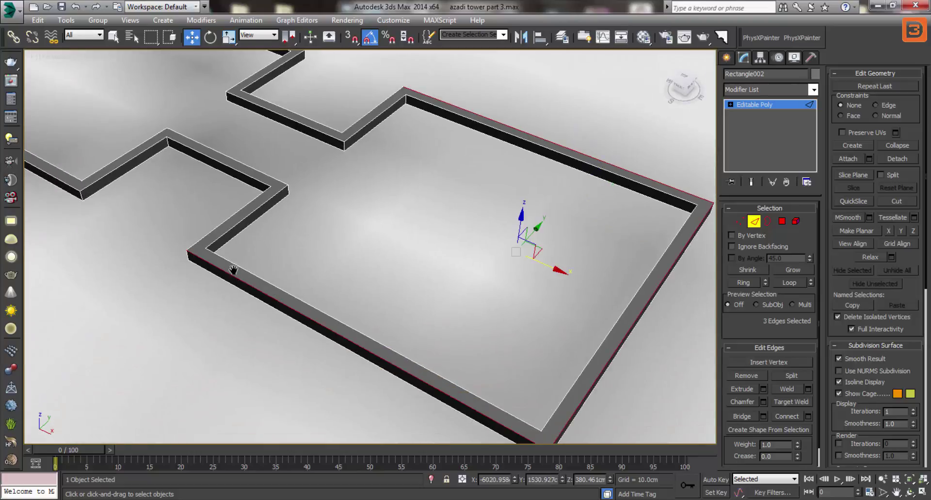
middle_click_drag(234, 269, 287, 277)
left_click(314, 295, "ctrl")
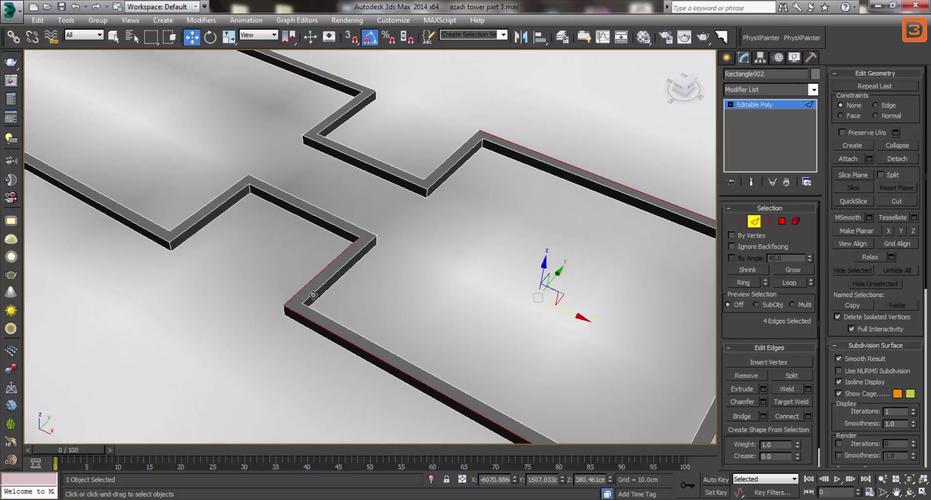
left_click(343, 237, "ctrl")
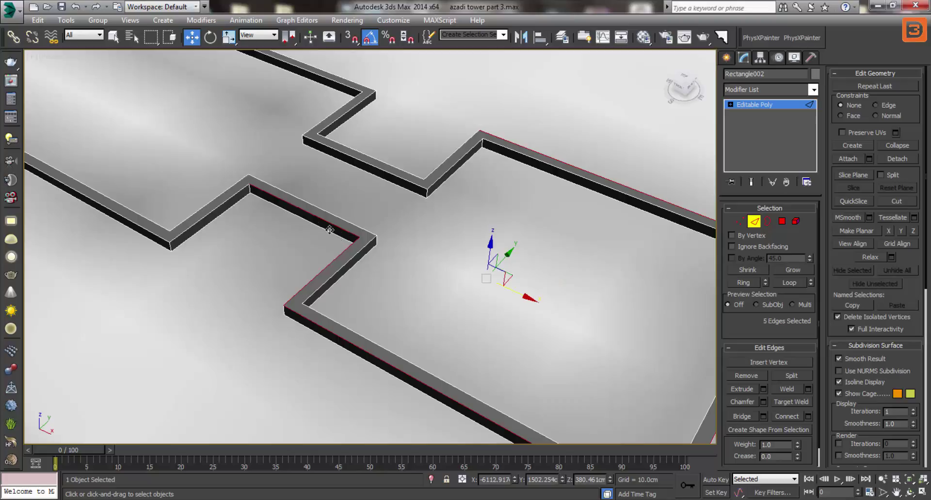
left_click(237, 206, "ctrl")
left_click(174, 241, "ctrl")
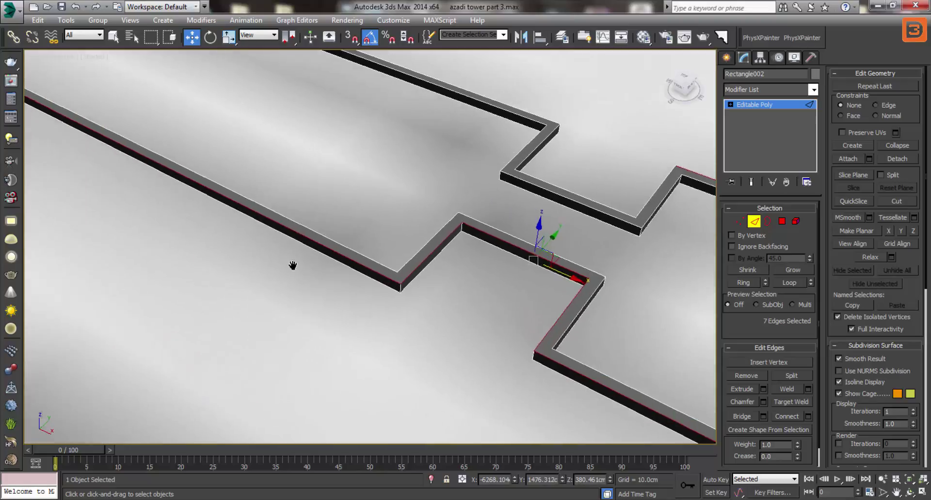
Add the remaining top edges along the long wall, fifteen in total, and open Chamfer settings
mouse_move(235, 264)
middle_mouse_down()
mouse_move(255, 224)
mouse_move(239, 251)
middle_mouse_up()
scroll(242, 247, "up", 3)
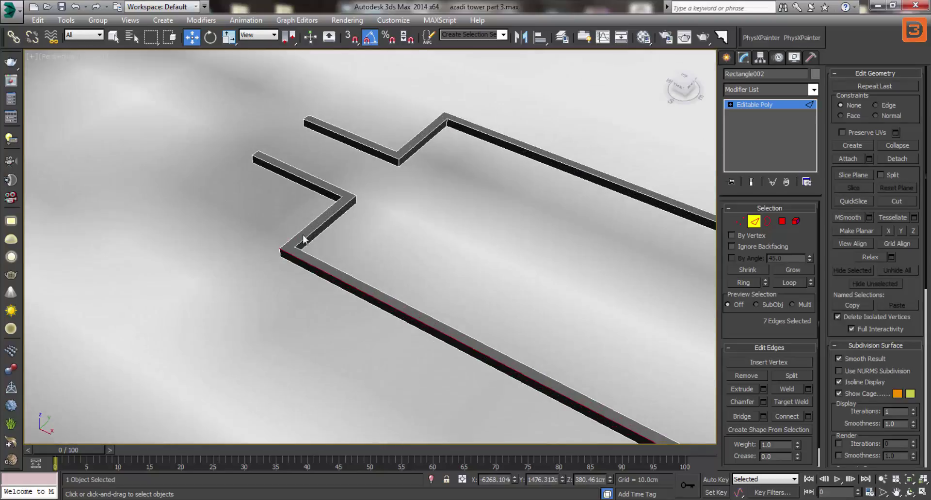
left_click(318, 208, "ctrl")
left_click(326, 197, "ctrl")
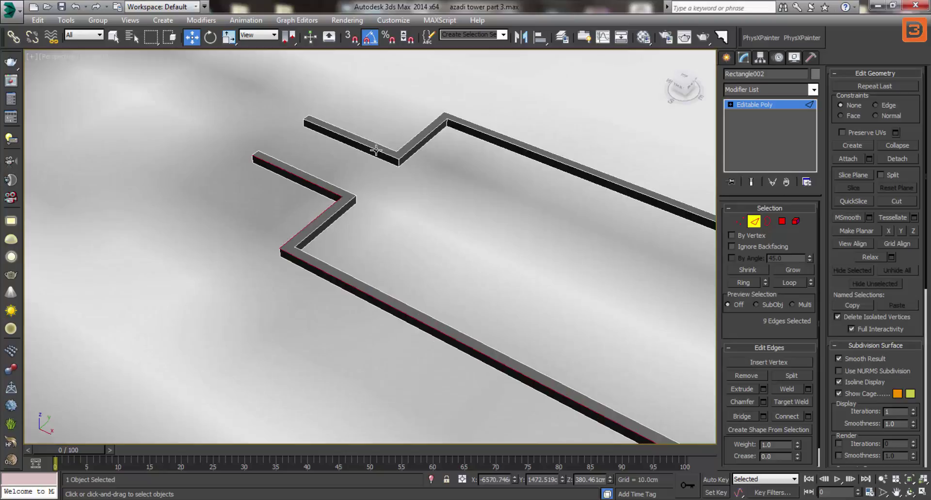
left_click(374, 146, "ctrl")
left_click(431, 138, "ctrl")
scroll(274, 199, "down", 4)
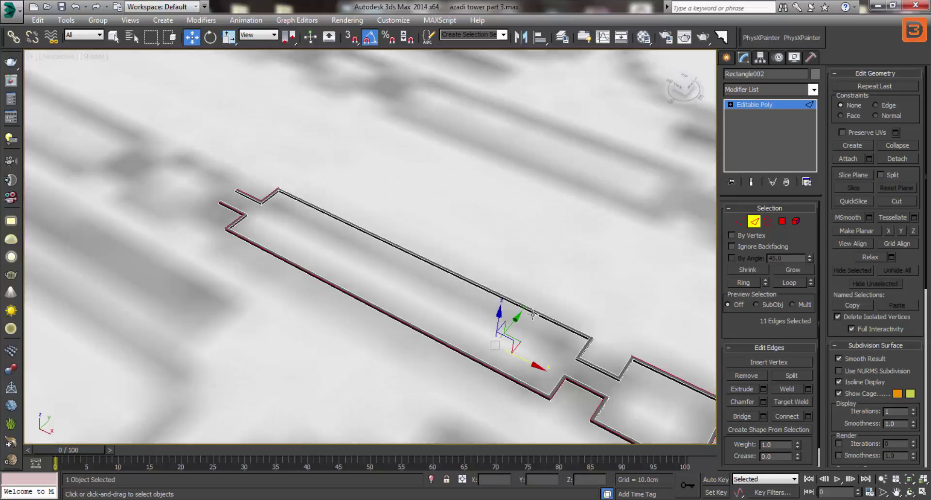
scroll(407, 284, "up", 3)
scroll(390, 208, "up", 3)
left_click(393, 207, "ctrl")
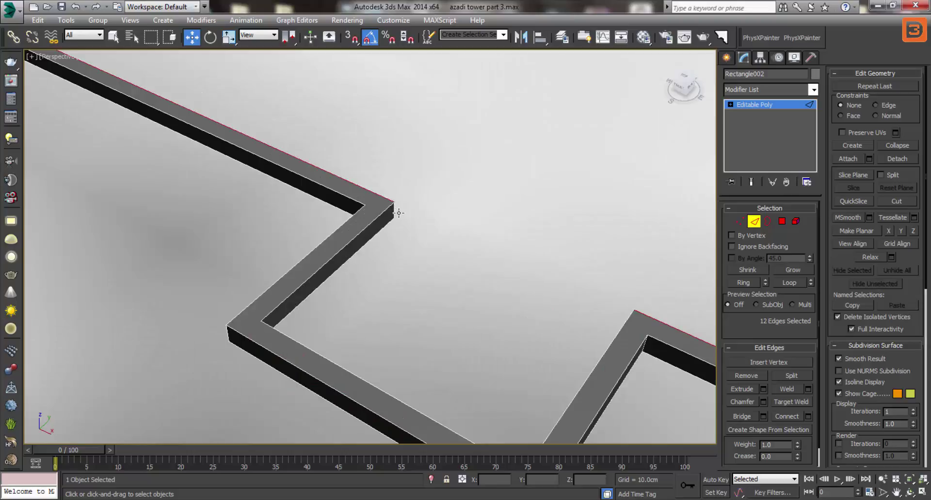
left_click(393, 214, "ctrl")
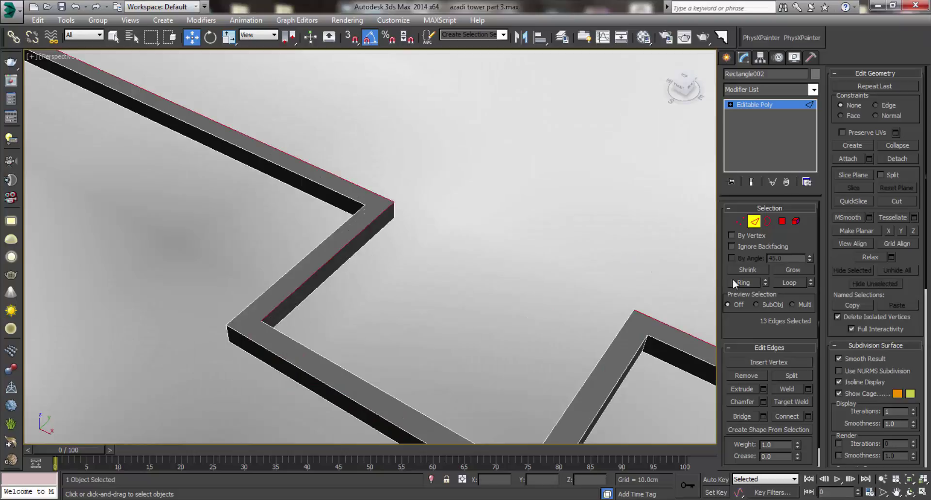
left_click(344, 372, "ctrl")
scroll(354, 363, "down", 3)
scroll(366, 204, "up", 3)
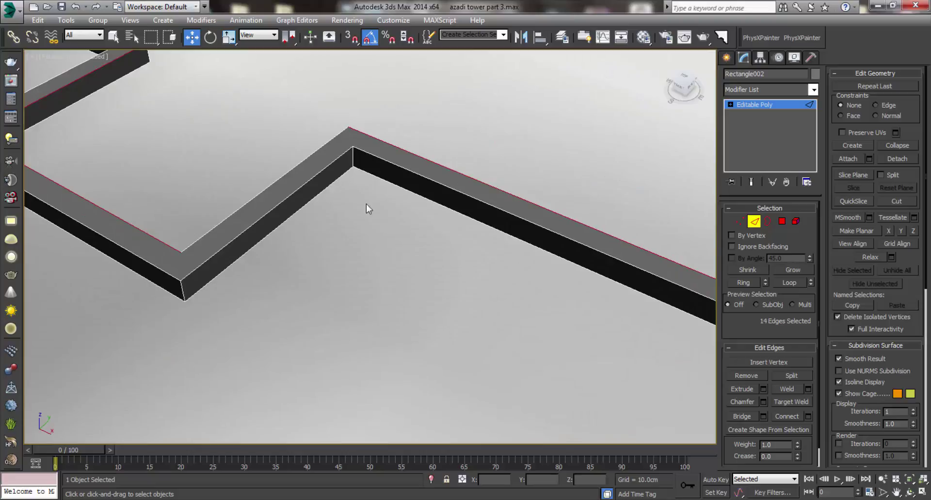
left_click(340, 148, "ctrl")
scroll(452, 243, "down", 3)
scroll(395, 264, "up", 2)
scroll(630, 307, "up", 1)
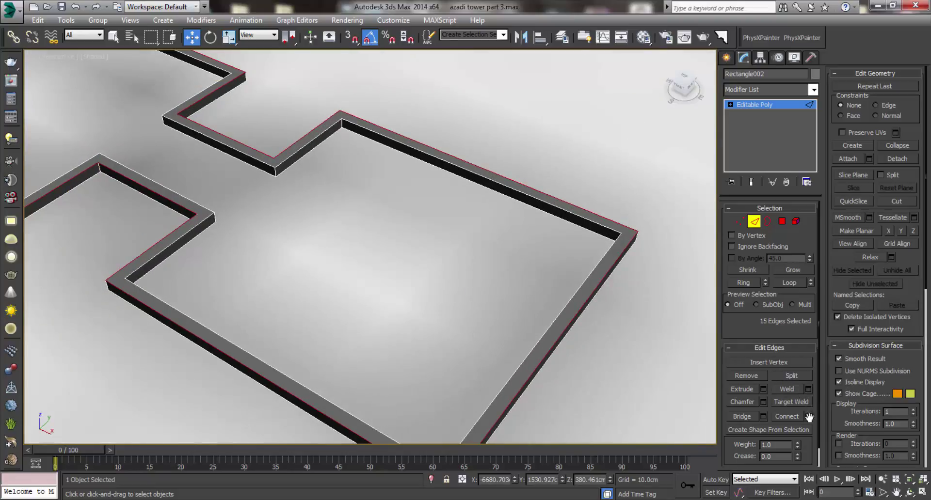
left_click(762, 402)
scroll(474, 264, "down", 2)
Raise the chamfer amount to about 9.786 cm, apply it, and deselect the edges
scroll(474, 264, "up", 2)
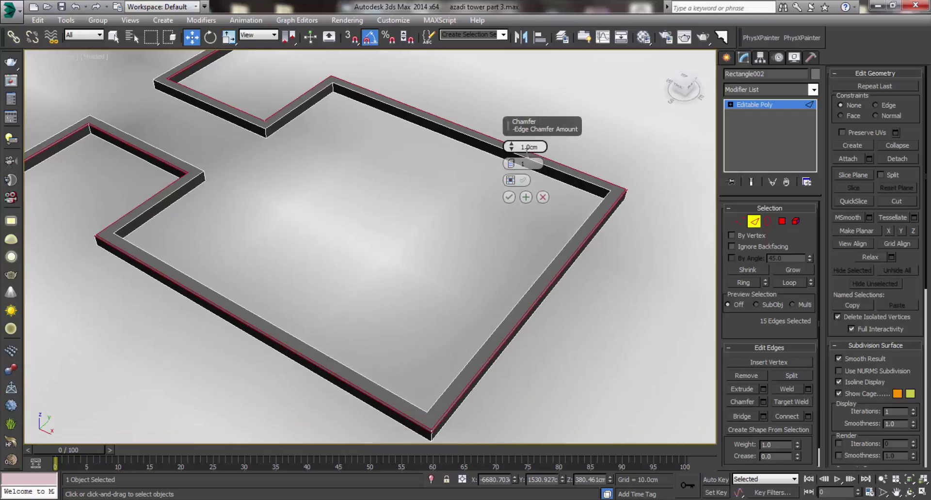
left_click_drag(511, 149, 513, 146)
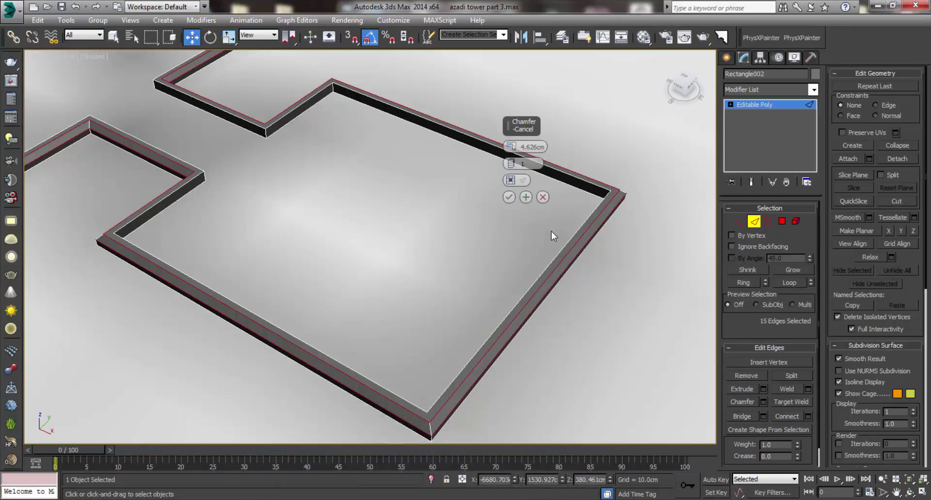
left_click_drag(511, 147, 508, 127)
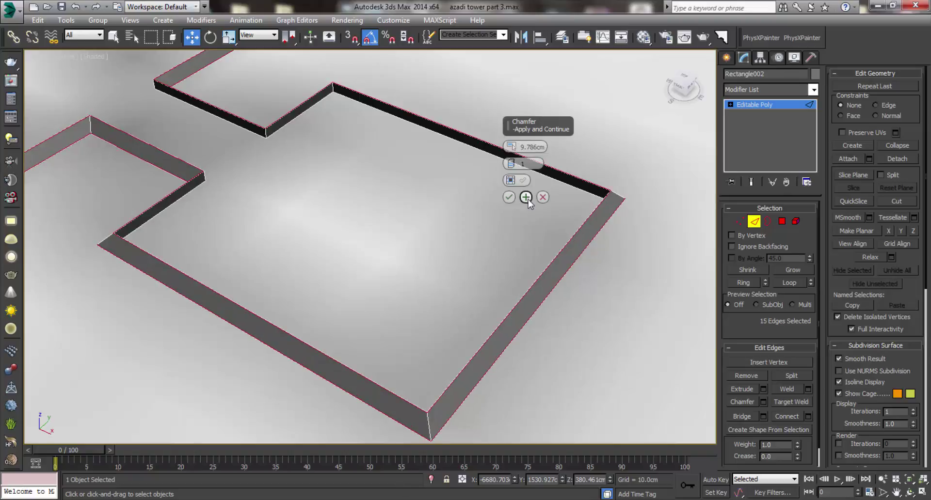
left_click(508, 198)
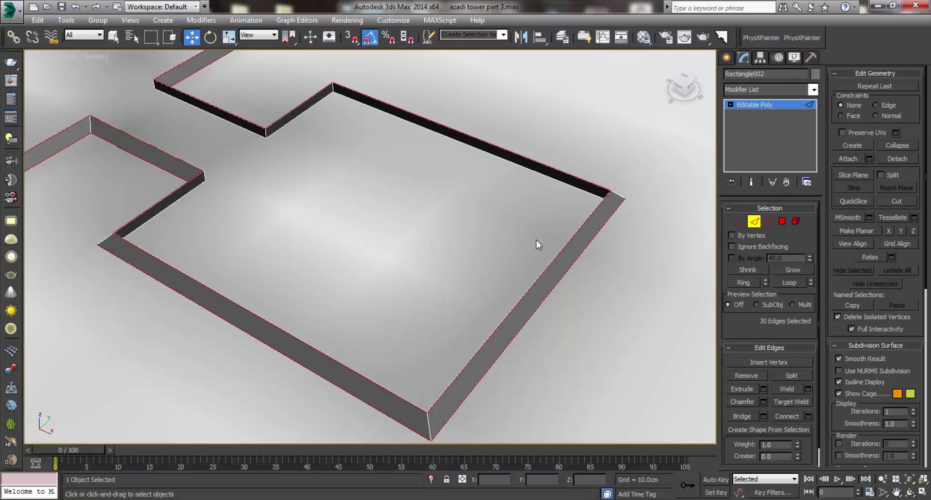
left_click(536, 240)
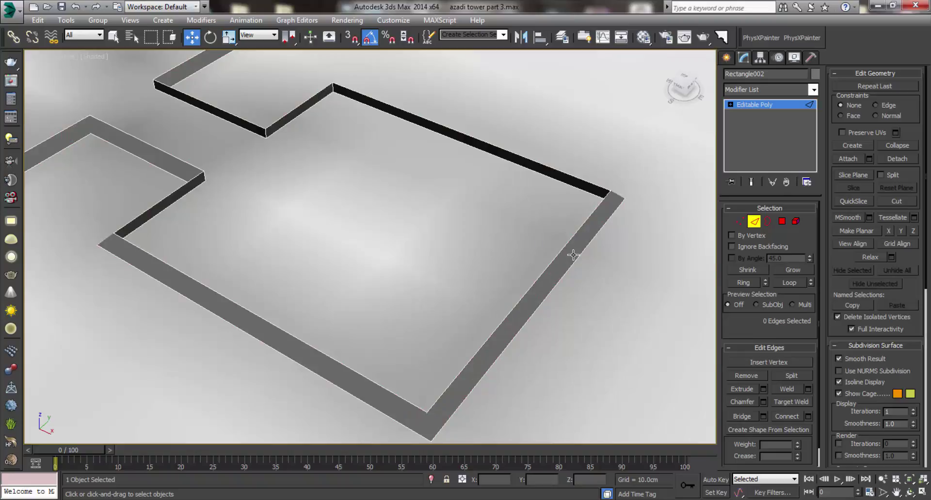
Switch the wall outline from edge to polygon editing and frame the whole outline
middle_click_drag(573, 255, 479, 280)
scroll(436, 257, "up", 4)
scroll(481, 127, "down", 4)
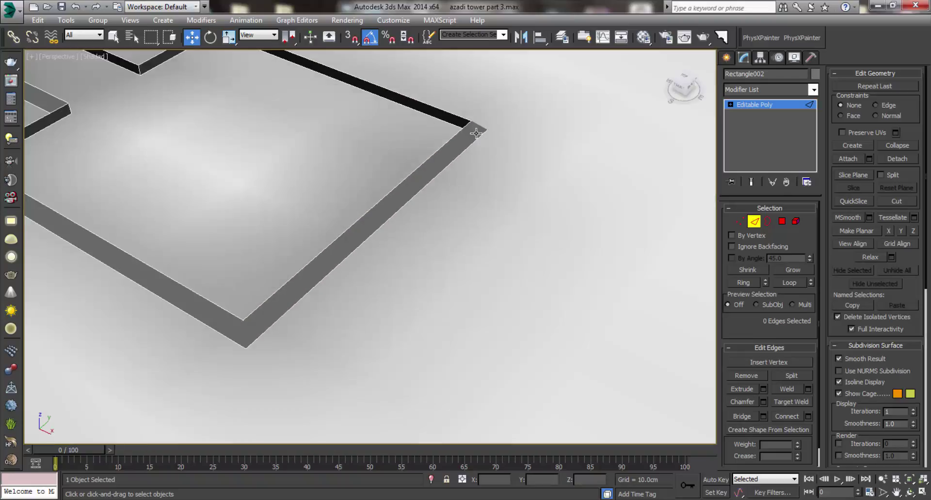
left_click(753, 221)
key("4")
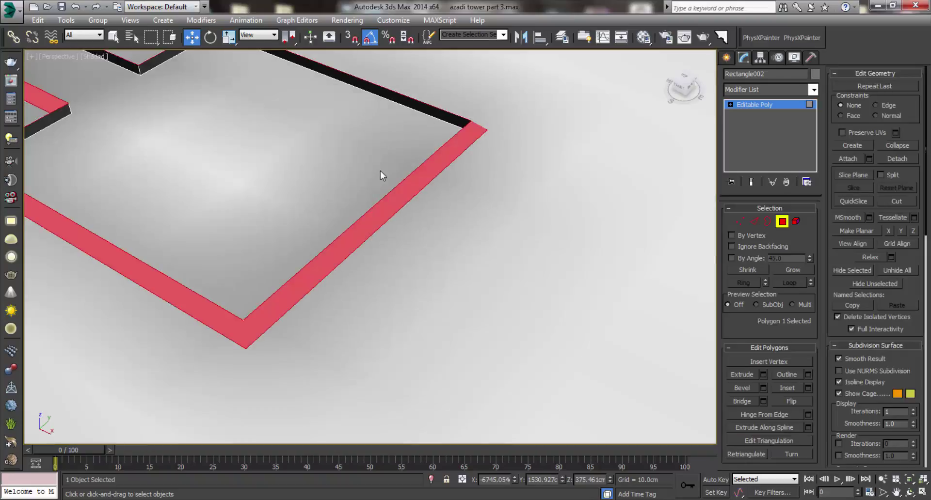
scroll(267, 170, "down", 3)
middle_click_drag(266, 170, 212, 181)
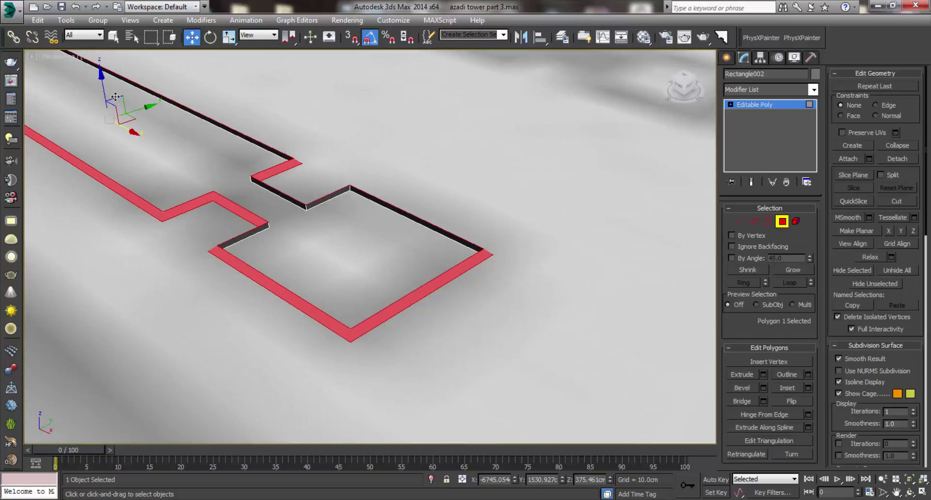
Raise all 16 bevelled top faces about 5 cm along Z
left_click_drag(107, 98, 106, 90)
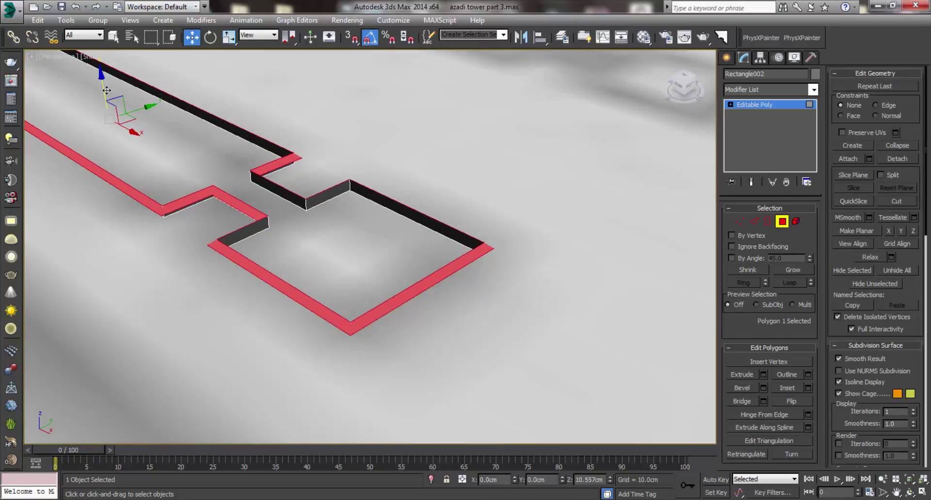
key("ctrl+z")
key("ctrl+a")
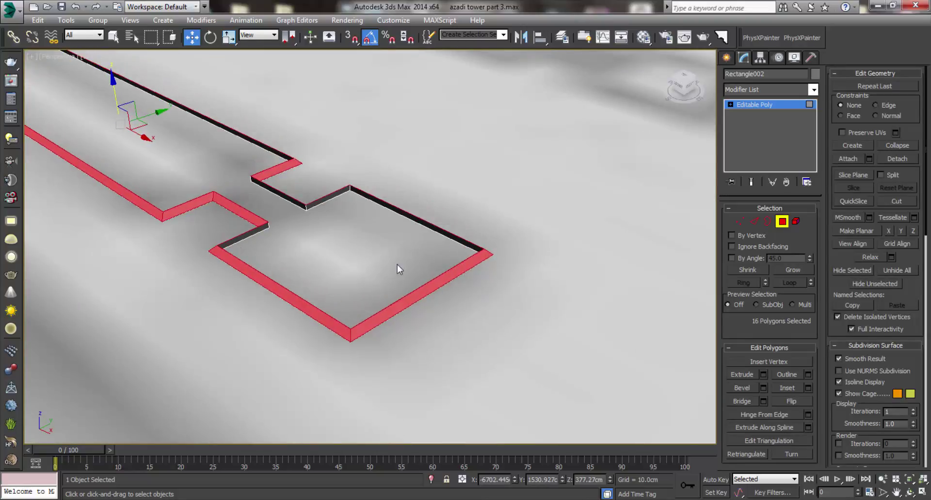
middle_click_drag(368, 272, 266, 213, "alt")
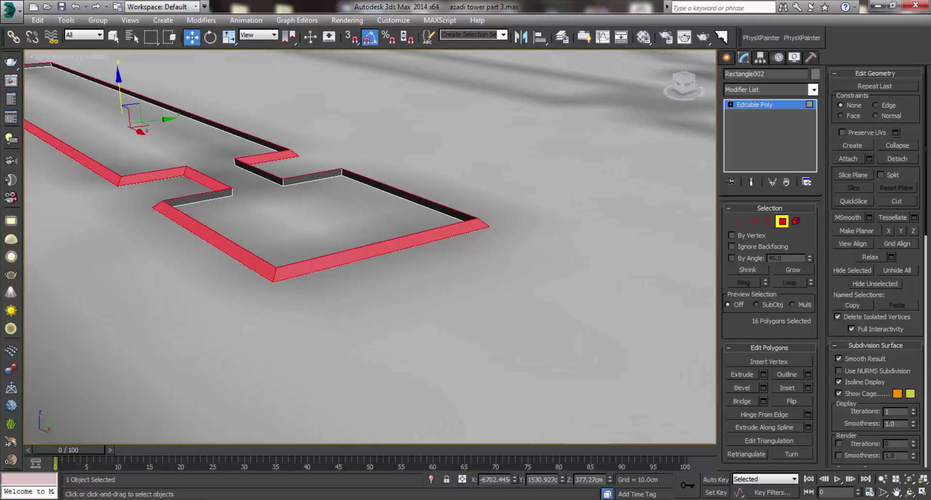
left_click_drag(127, 102, 133, 98)
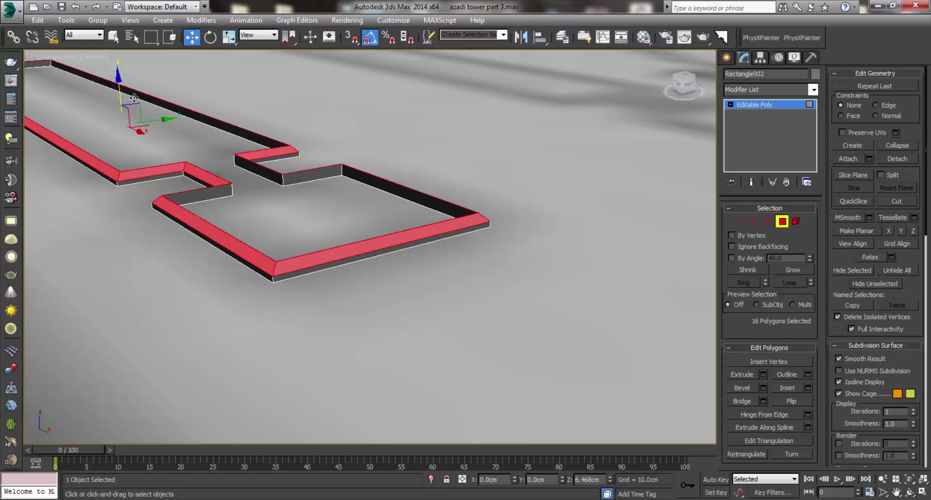
scroll(634, 286, "up", 3)
scroll(601, 291, "up", 2)
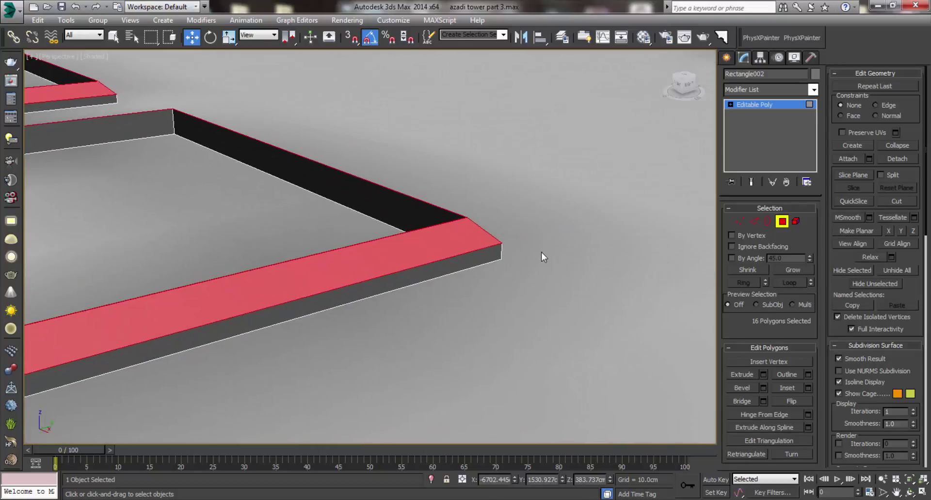
Return to Edge mode with the 30 chamfer edges and zoom into a wall corner
left_click(754, 222)
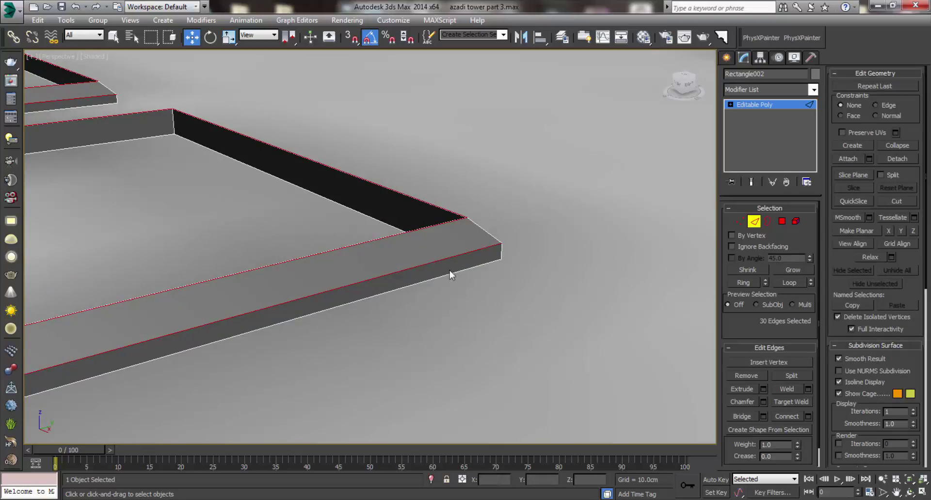
middle_click_drag(462, 247, 448, 257)
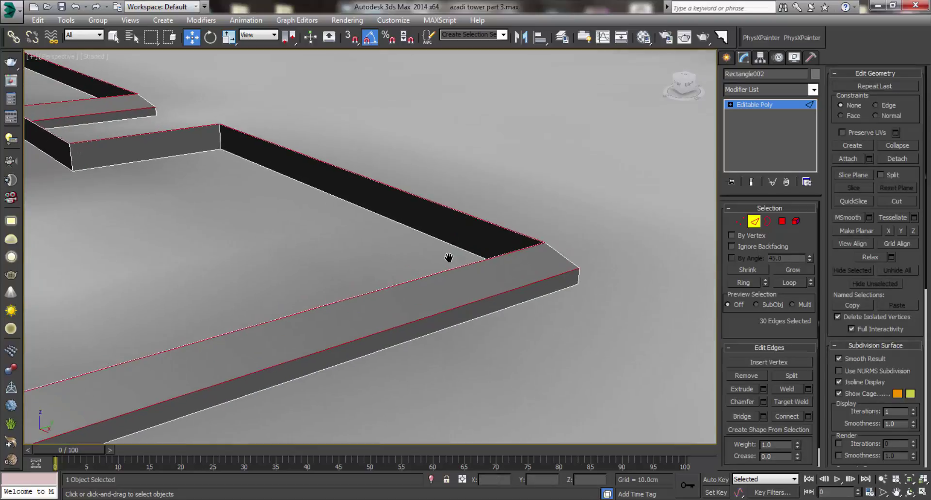
scroll(534, 272, "up", 1)
scroll(534, 273, "up", 4)
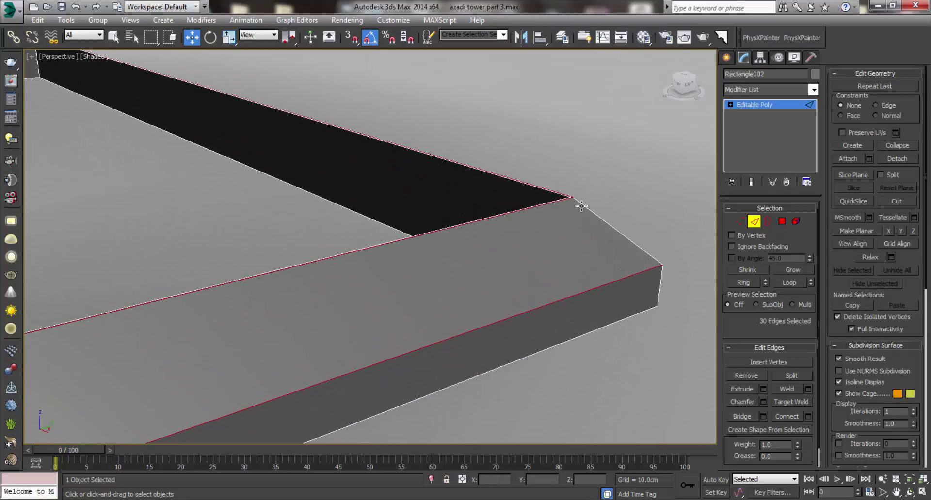
scroll(581, 206, "up", 2)
scroll(581, 206, "up", 3)
scroll(581, 206, "up", 1)
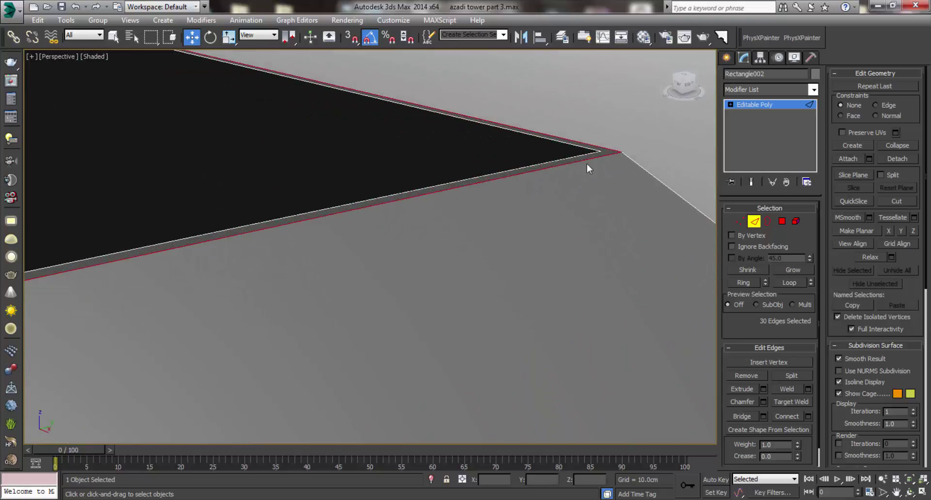
scroll(575, 168, "down", 5)
scroll(493, 182, "up", 3)
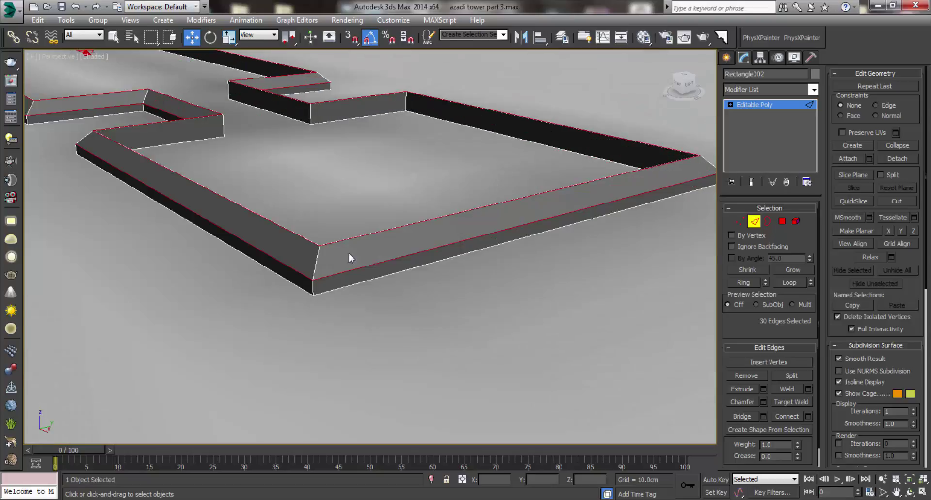
Orbit and zoom around the corner to inspect the raised bevelled wall tops
mouse_move(325, 233)
middle_mouse_down("alt")
mouse_move(311, 239)
mouse_move(376, 224)
middle_mouse_up("alt")
scroll(400, 201, "up", 2)
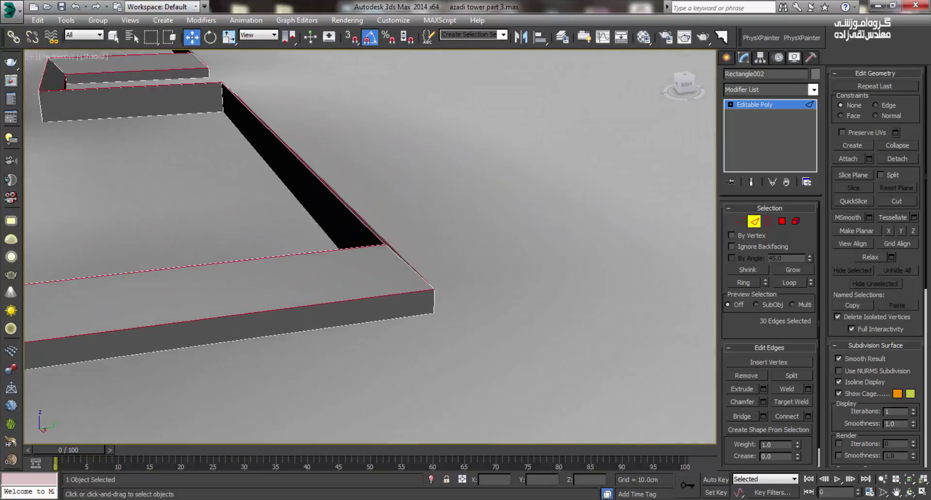
scroll(401, 202, "up", 2)
scroll(400, 277, "up", 1)
scroll(394, 271, "up", 2)
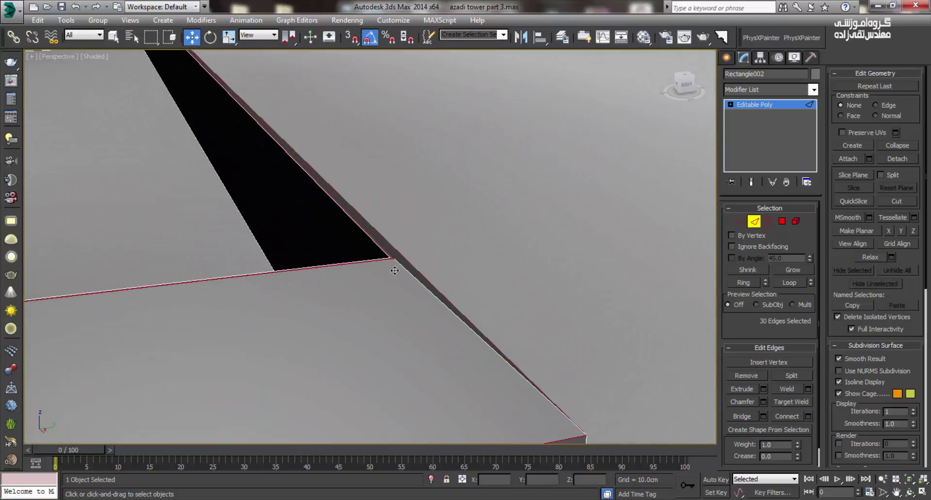
scroll(385, 264, "down", 4)
scroll(383, 259, "down", 2)
Select the loop of 15 outer side polygons on the wall outline
scroll(374, 263, "down", 1)
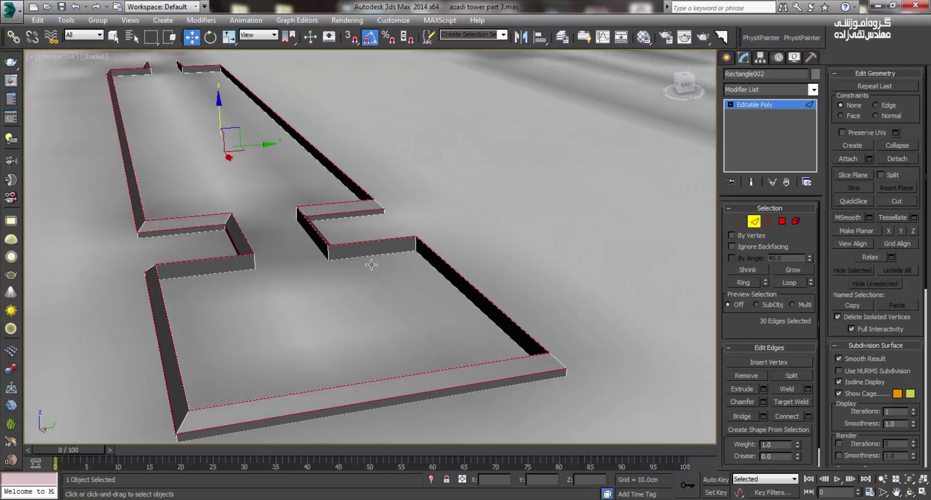
middle_click_drag(307, 247, 421, 262, "alt")
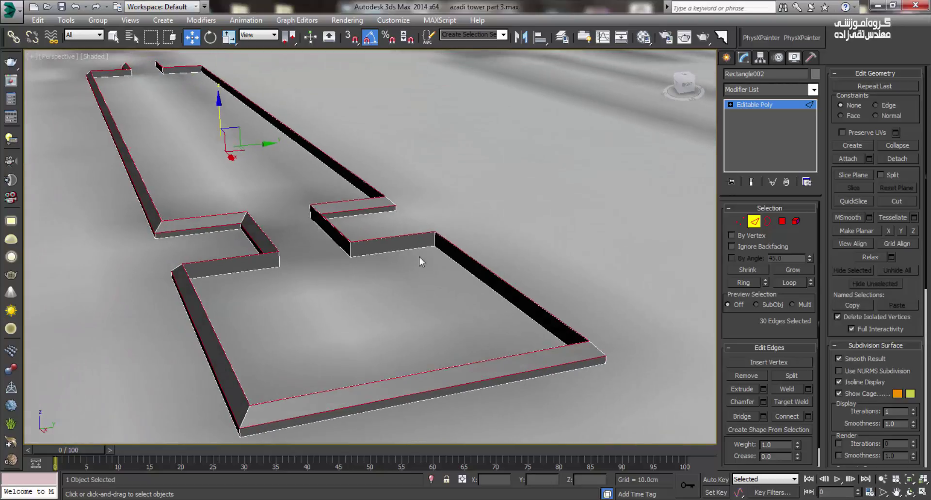
left_click(781, 221)
scroll(359, 294, "up", 5)
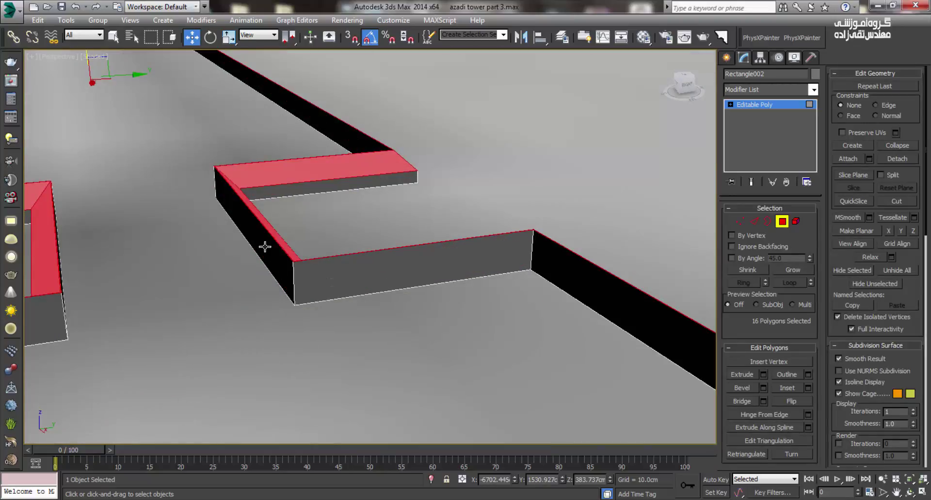
middle_click_drag(264, 247, 233, 264)
left_click(422, 291)
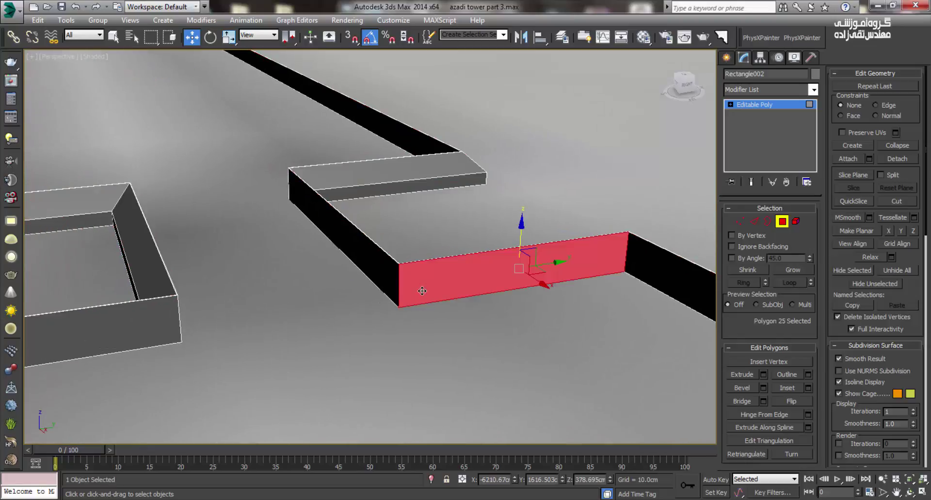
left_click(395, 283, "shift")
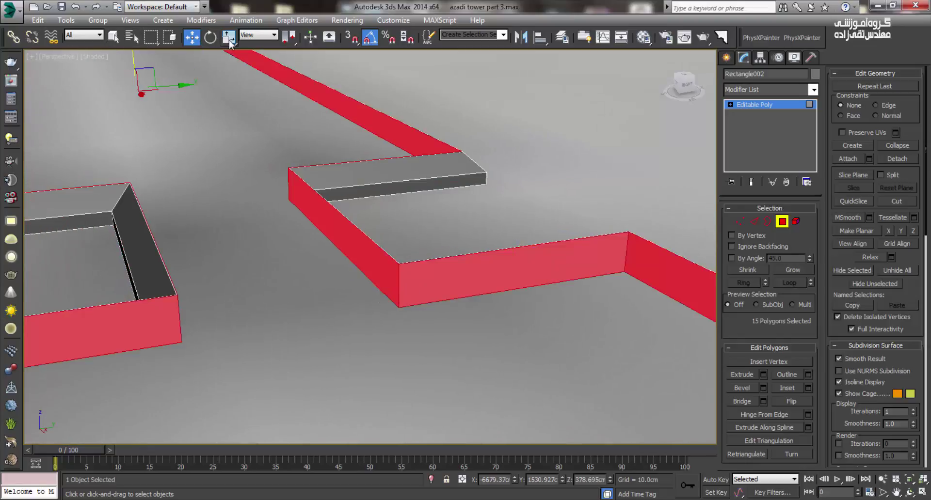
Extrude the side faces outward about 2.6 cm and clear the selection
left_click(763, 375)
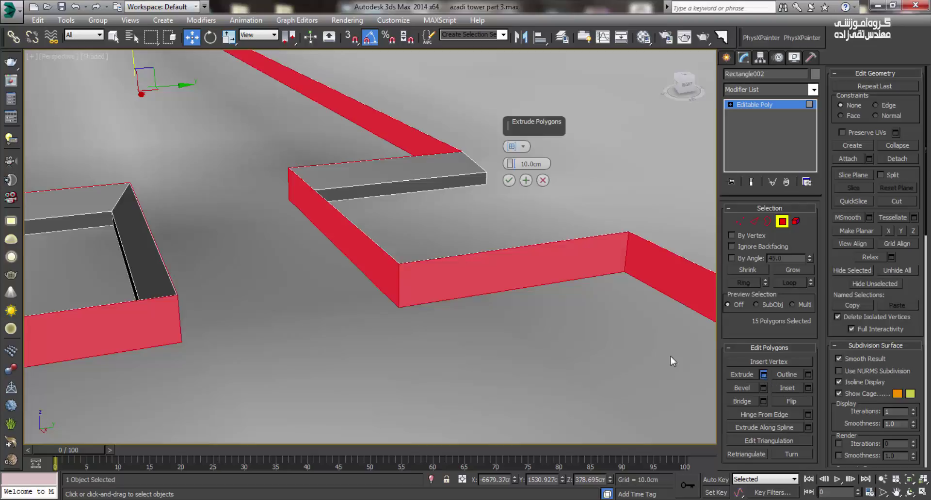
left_click(511, 147)
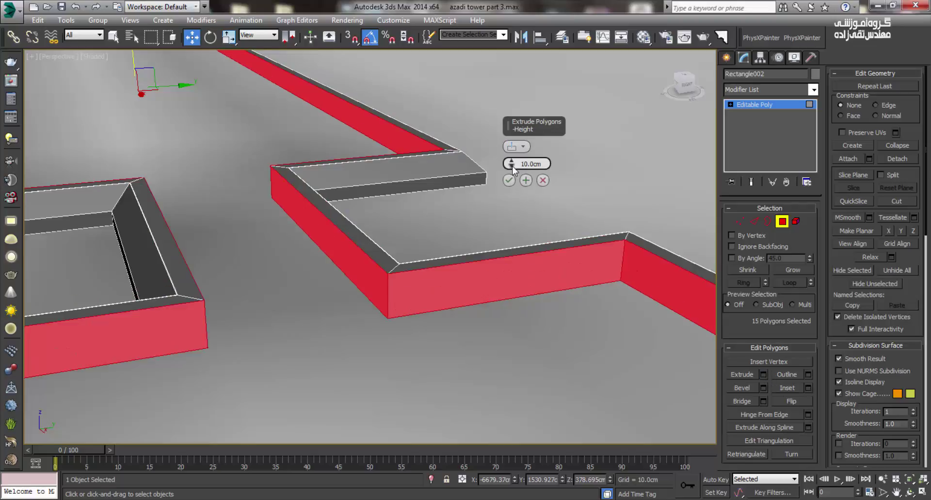
left_click_drag(510, 164, 521, 202)
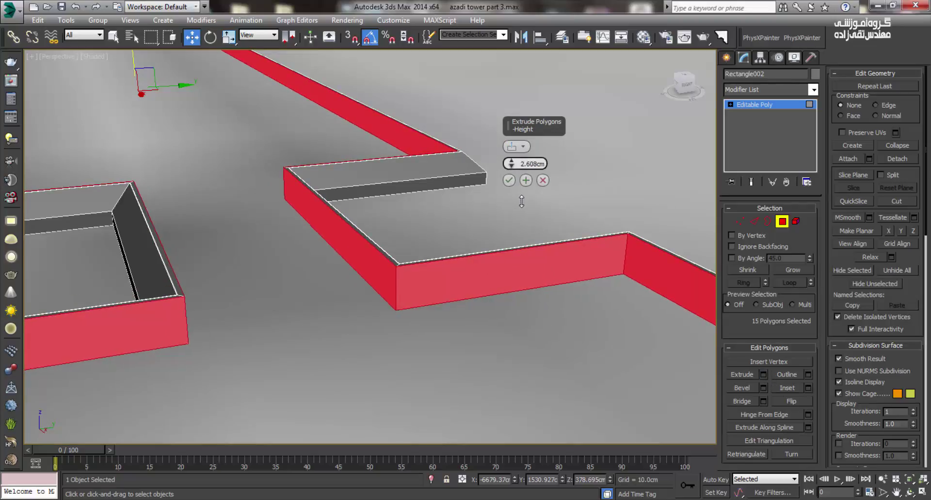
left_click(510, 181)
left_click(493, 208)
scroll(402, 213, "down", 5)
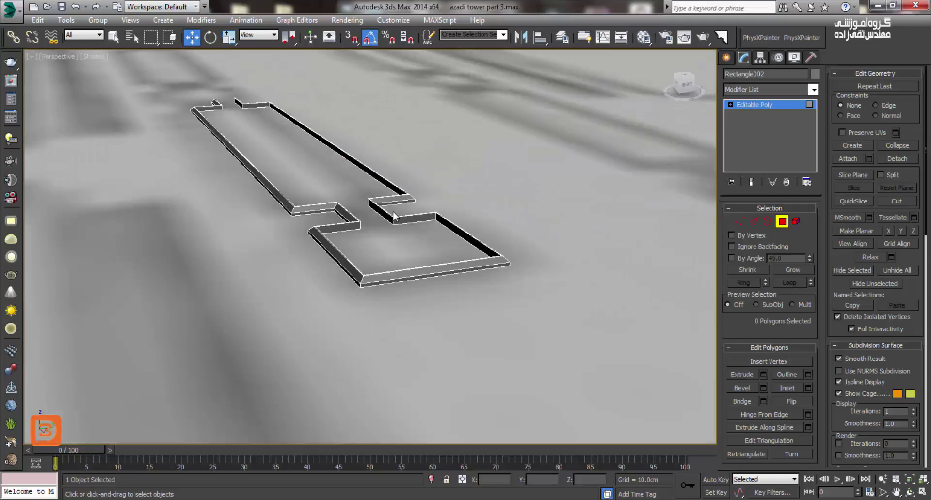
key("alt+Tab")
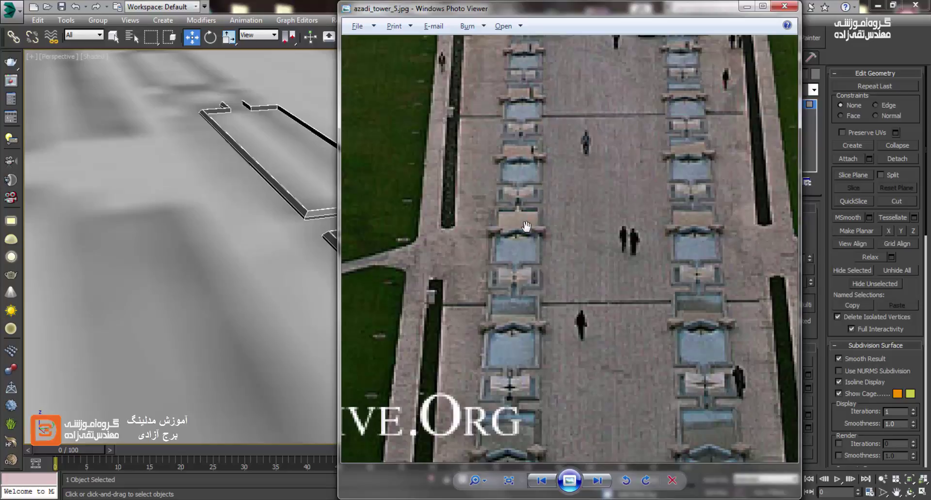
key("alt+Tab")
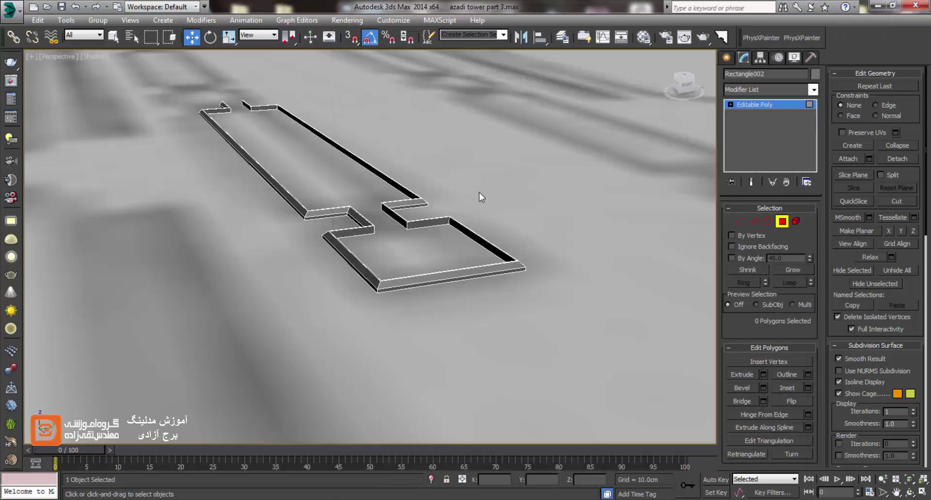
middle_click_drag(451, 232, 439, 262, "alt")
scroll(388, 194, "down", 3)
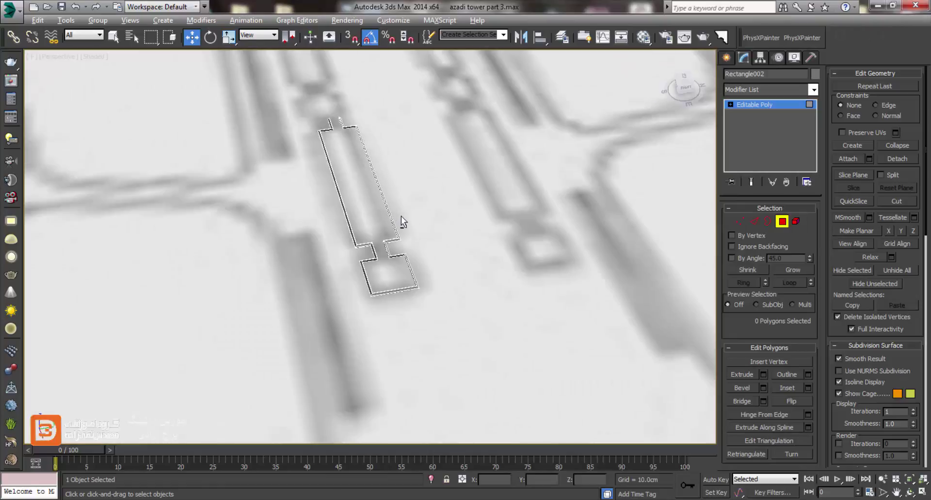
key("alt+Tab")
scroll(405, 227, "down", 3)
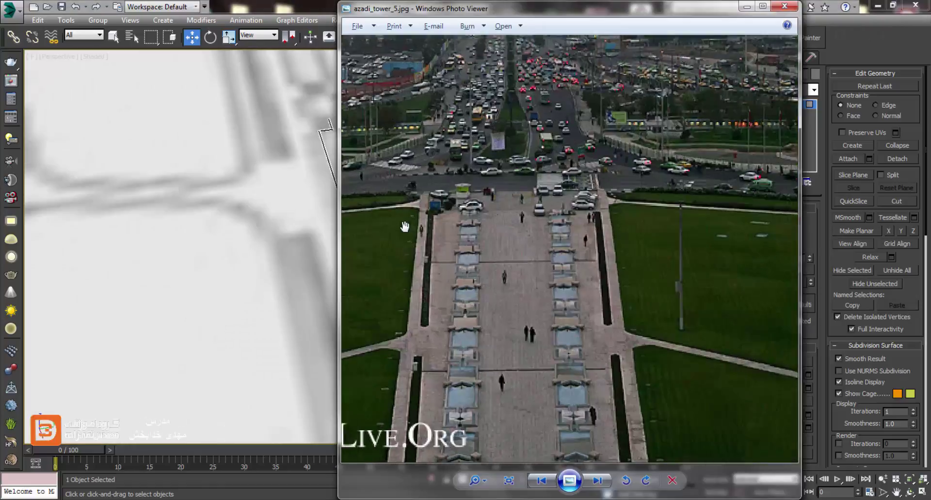
scroll(455, 290, "up", 1)
scroll(455, 290, "up", 2)
scroll(626, 371, "up", 1)
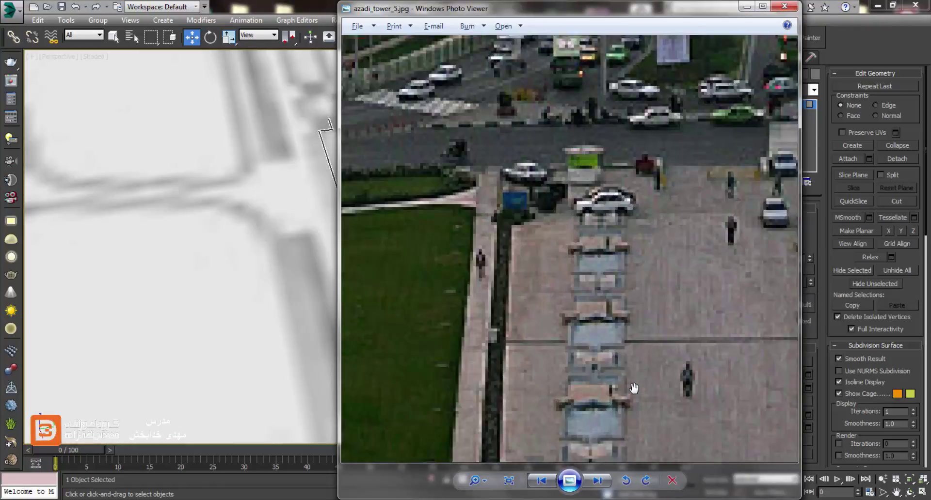
scroll(588, 360, "up", 1)
scroll(581, 338, "up", 1)
scroll(572, 359, "down", 3)
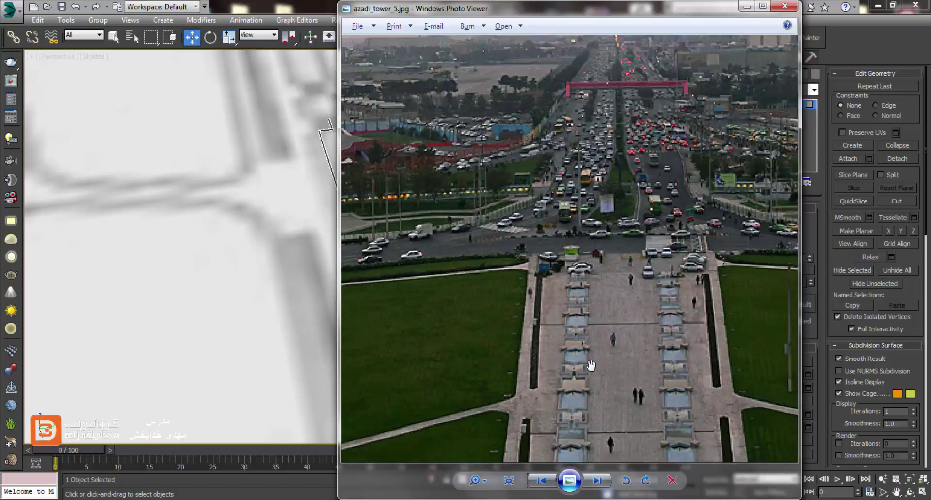
scroll(552, 426, "up", 2)
scroll(553, 412, "up", 1)
scroll(553, 393, "down", 1)
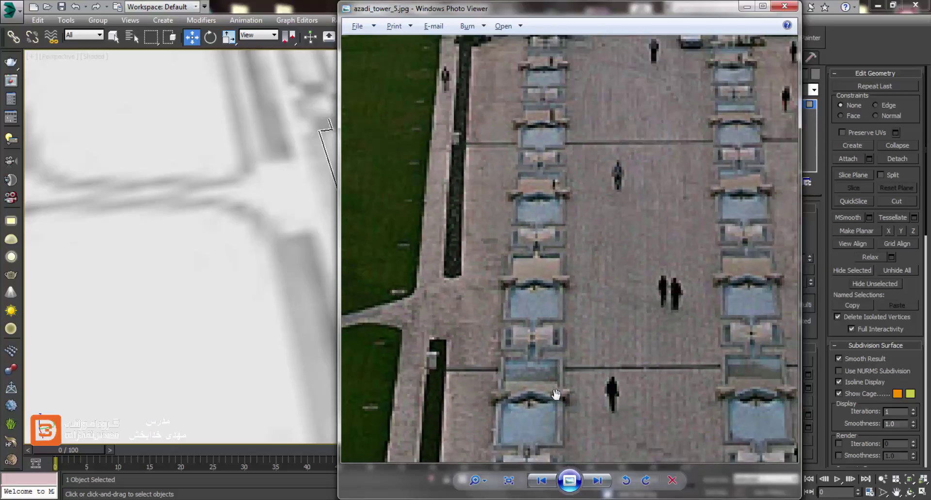
key("alt+Tab")
scroll(368, 231, "up", 3)
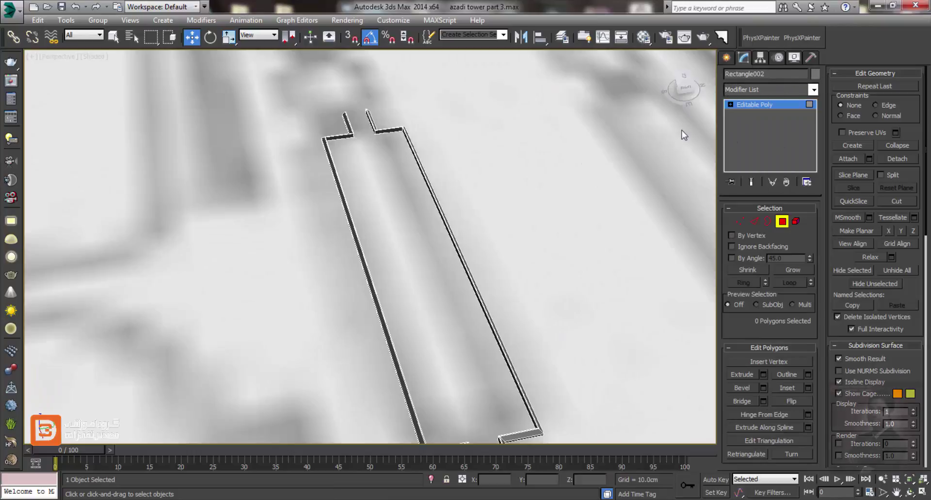
key("t")
key("z")
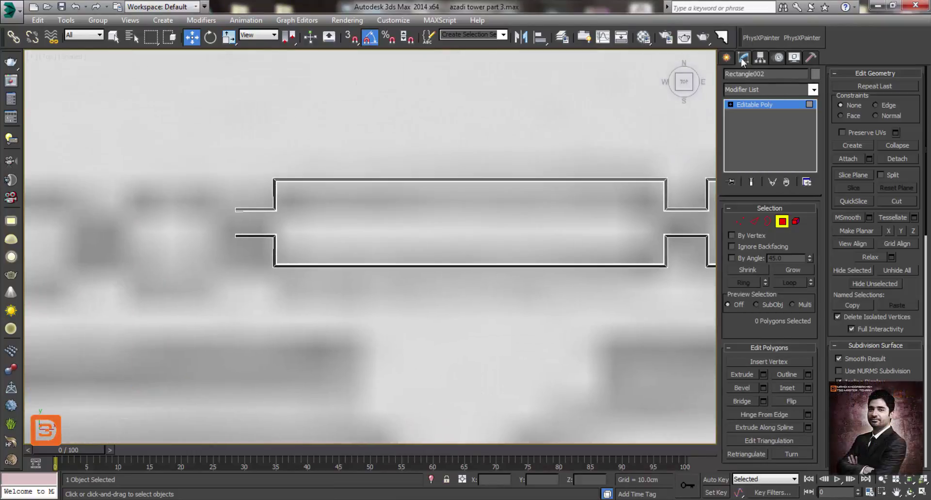
Draw a rectangle about 265.3 × 629.0 cm across the long pool channel
left_click(726, 57)
left_click(791, 141)
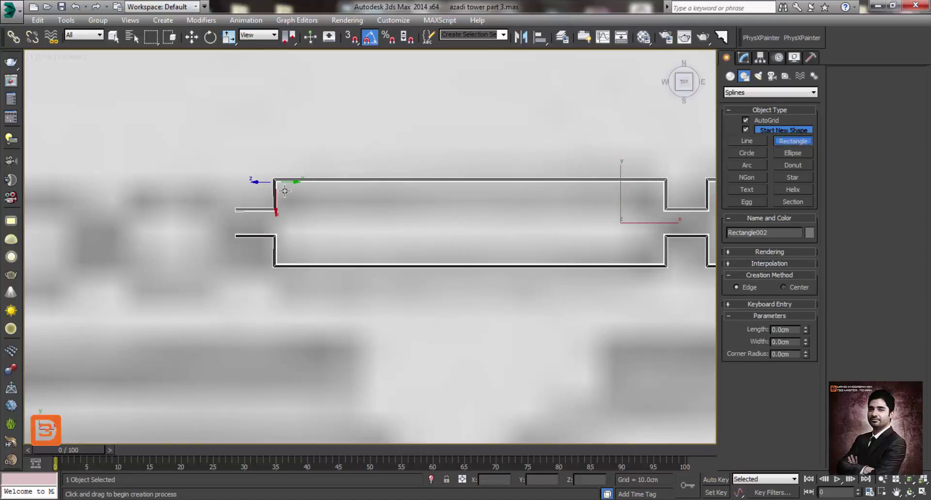
mouse_move(277, 182)
left_mouse_down()
mouse_move(298, 217)
mouse_move(482, 272)
left_mouse_up()
mouse_move(443, 228)
middle_mouse_down("alt")
mouse_move(398, 262)
mouse_move(345, 214)
middle_mouse_up("alt")
right_click(349, 235)
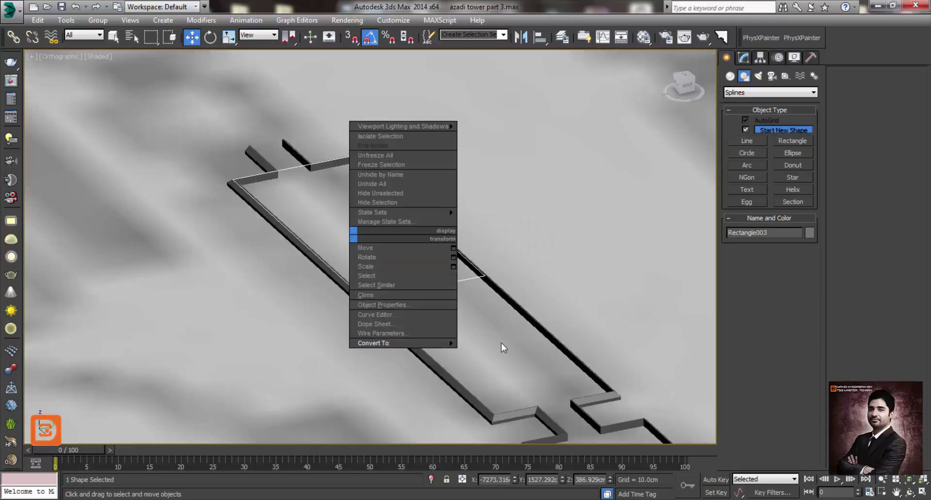
Convert Rectangle003 to an editable poly, lower it, and pull its border down into sides
mouse_move(393, 343)
left_click(500, 368)
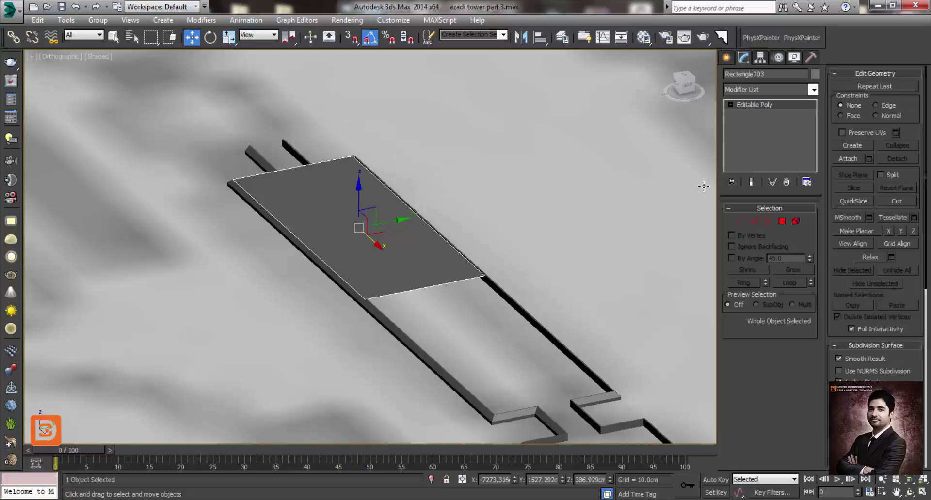
middle_click_drag(409, 249, 363, 209, "alt")
scroll(363, 209, "up", 2)
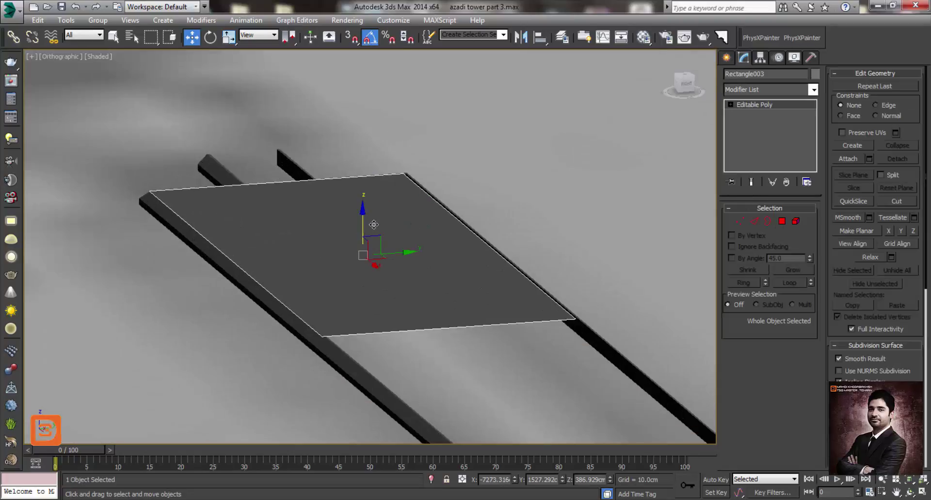
left_click_drag(374, 224, 376, 233)
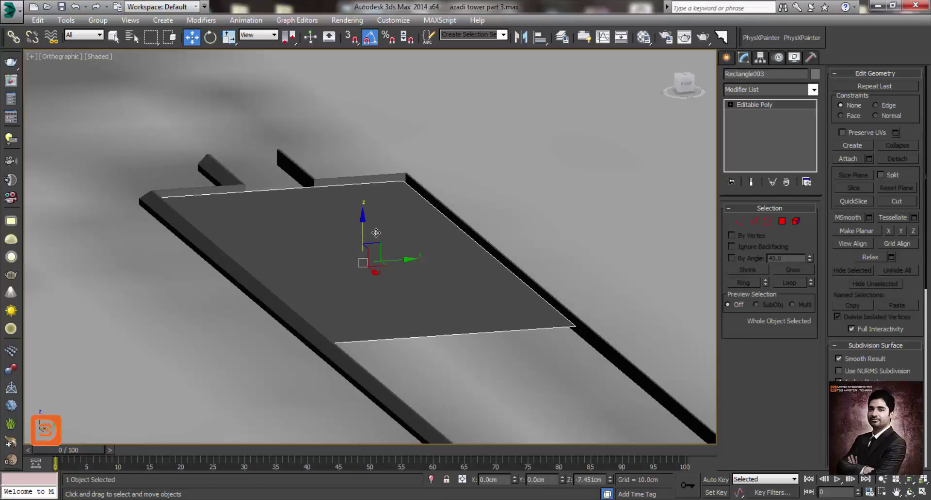
left_click(767, 221)
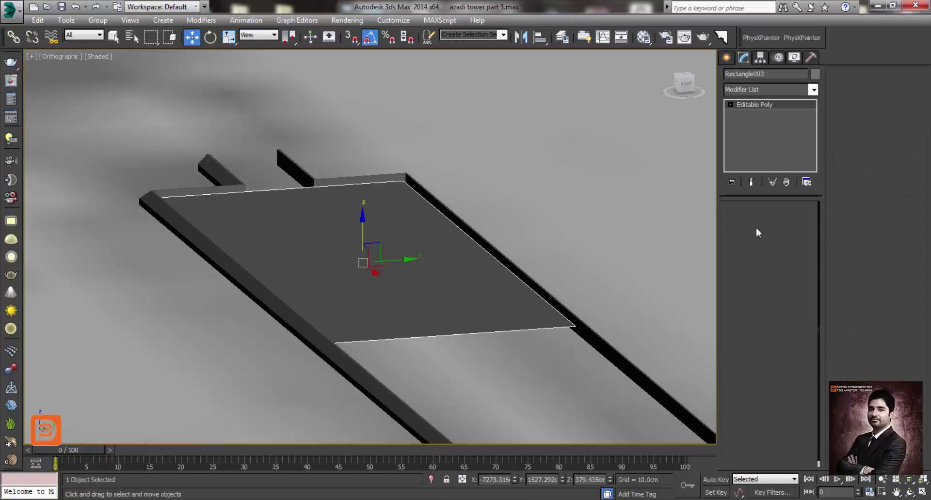
left_click(526, 313)
left_click_drag(371, 244, 372, 262, "shift")
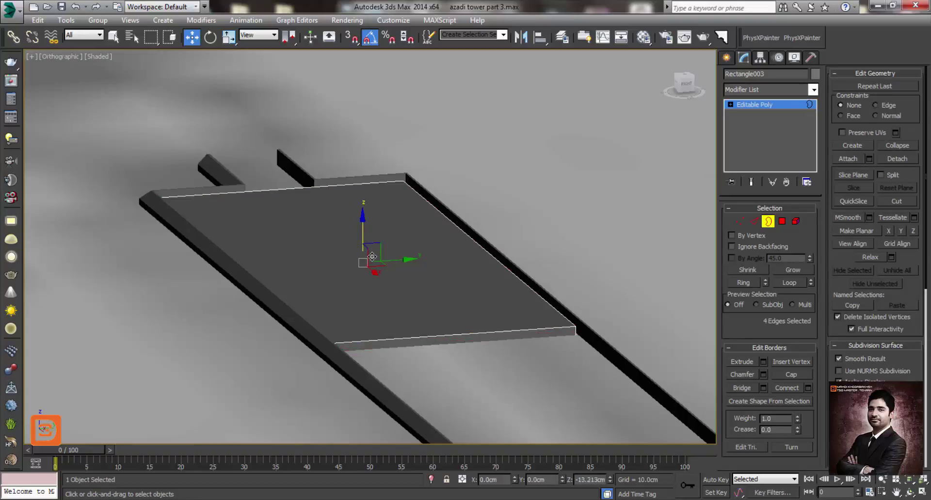
Add a middle edge across the near end and pull it inward into a V point
left_click(755, 222)
middle_click_drag(577, 298, 437, 444, "alt")
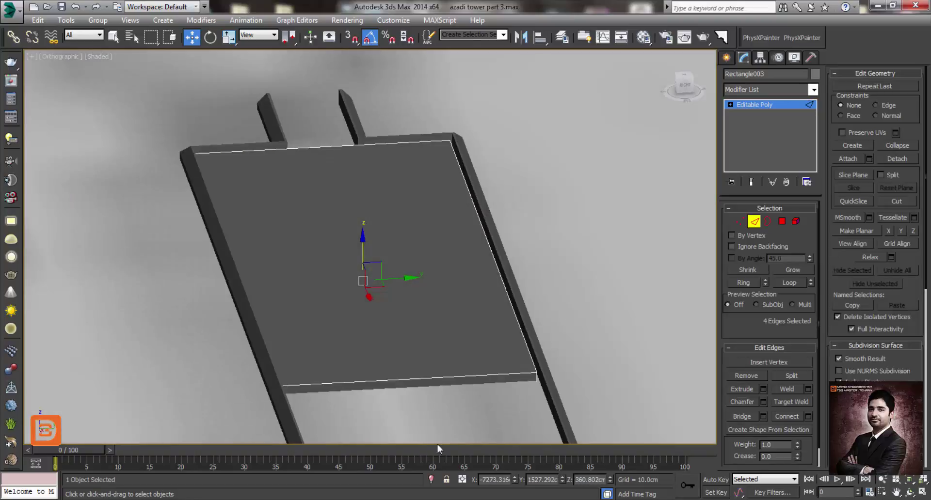
left_click(395, 381)
left_click(787, 416)
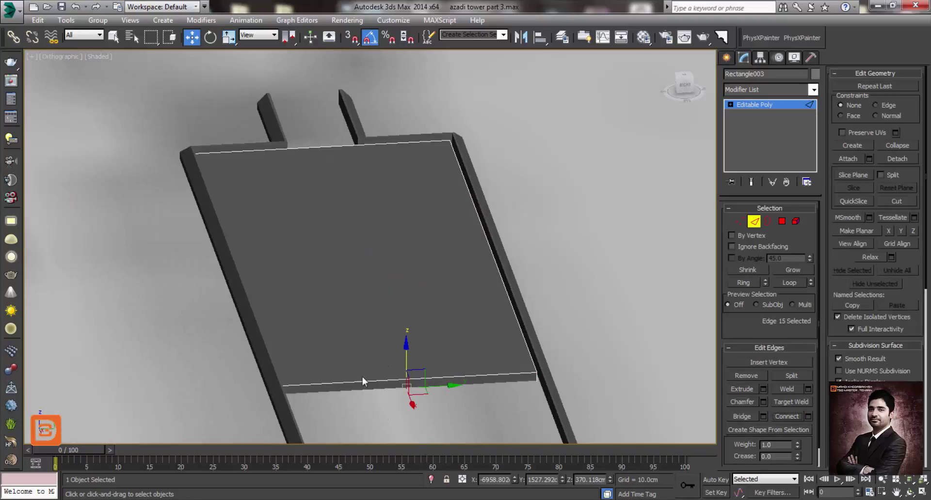
left_click_drag(426, 398, 394, 348)
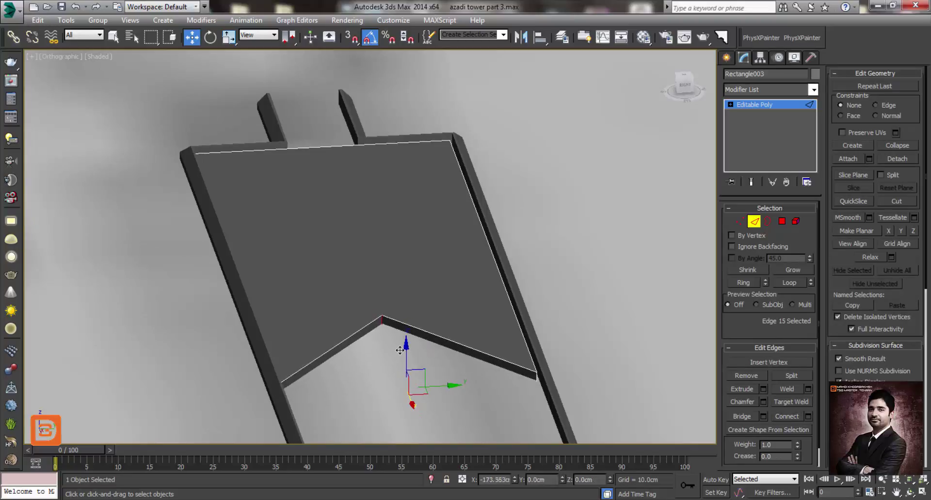
mouse_move(394, 348)
middle_mouse_down("alt")
mouse_move(393, 335)
mouse_move(401, 365)
mouse_move(391, 317)
middle_mouse_up("alt")
key("alt+Tab")
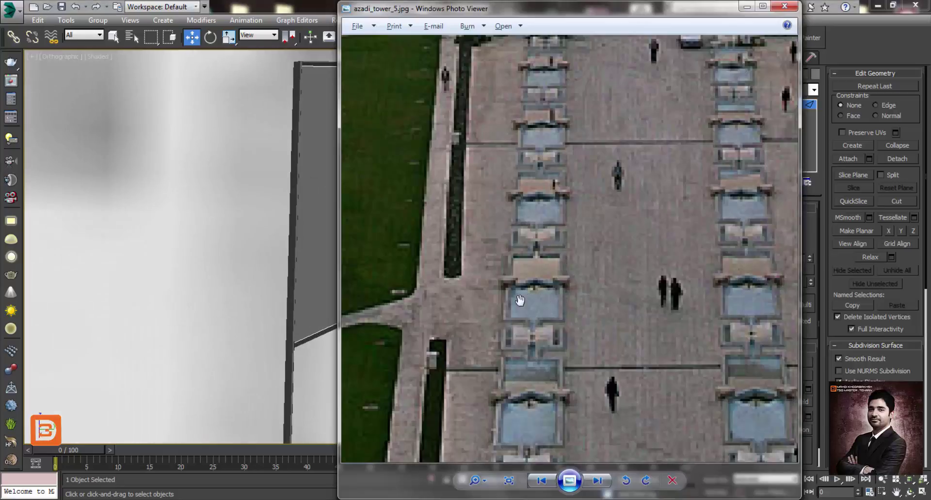
key("alt+Tab")
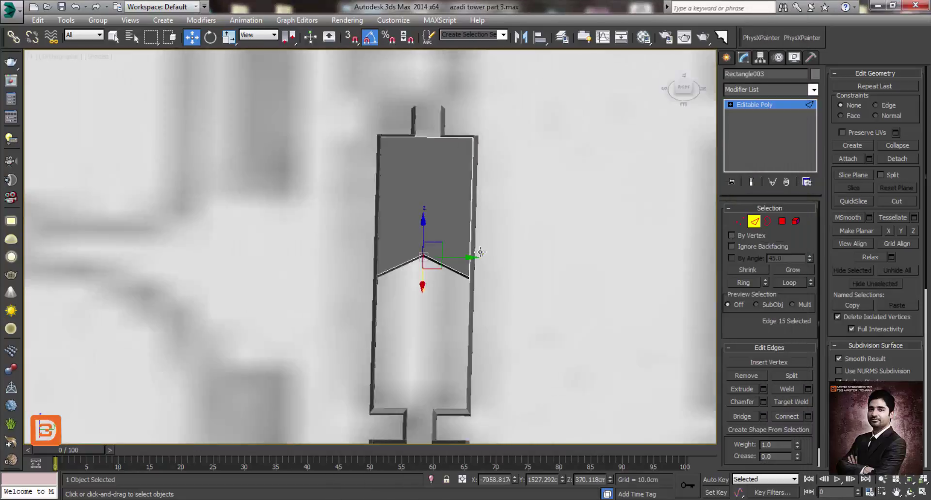
mouse_move(436, 272)
middle_mouse_down("alt")
mouse_move(415, 262)
mouse_move(445, 255)
middle_mouse_up("alt")
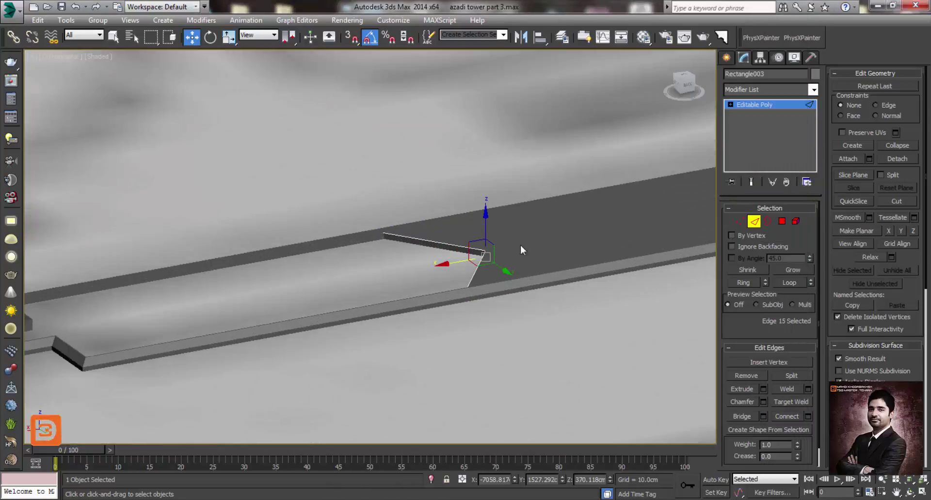
left_click(752, 223)
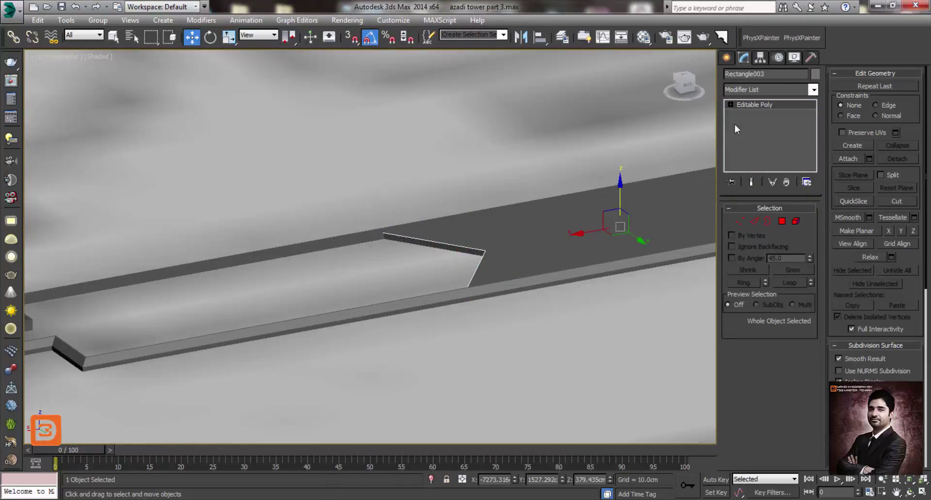
Mirror a copy of the slab on X and slide Rectangle004 left and slightly down
left_click(521, 37)
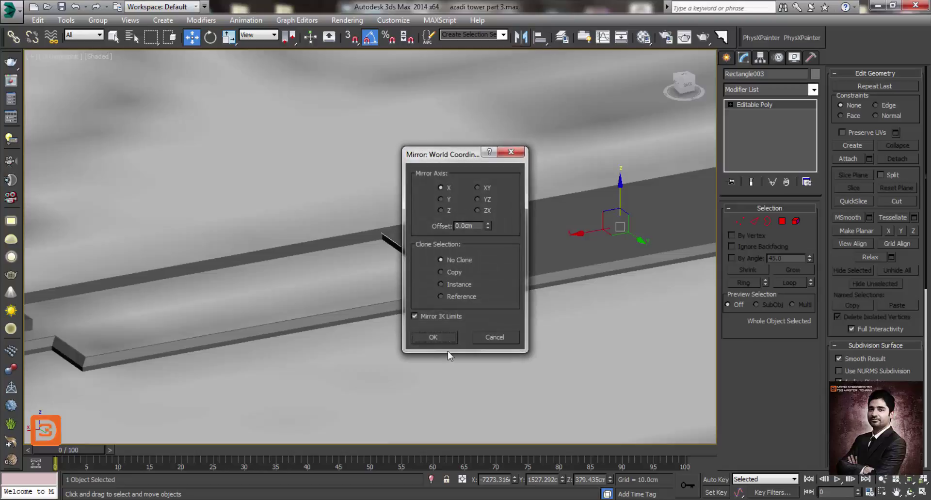
left_click(442, 272)
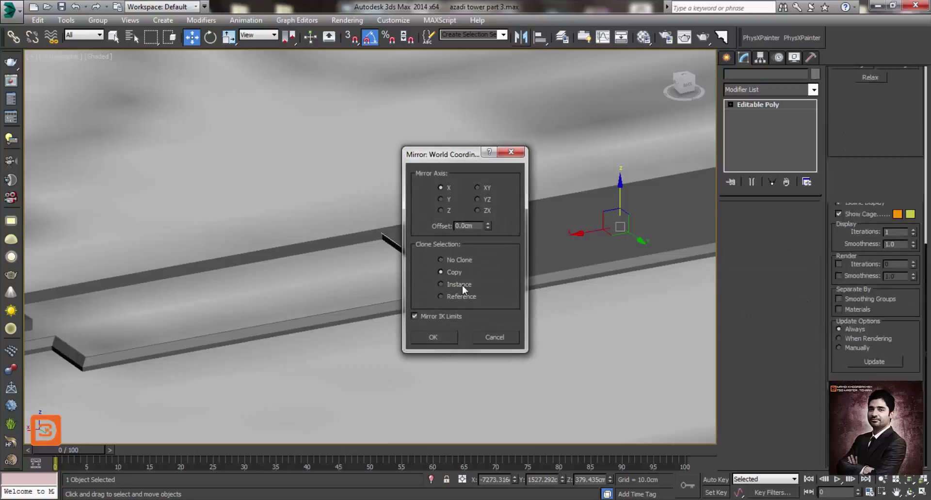
left_click(438, 337)
left_click_drag(593, 241, 227, 333)
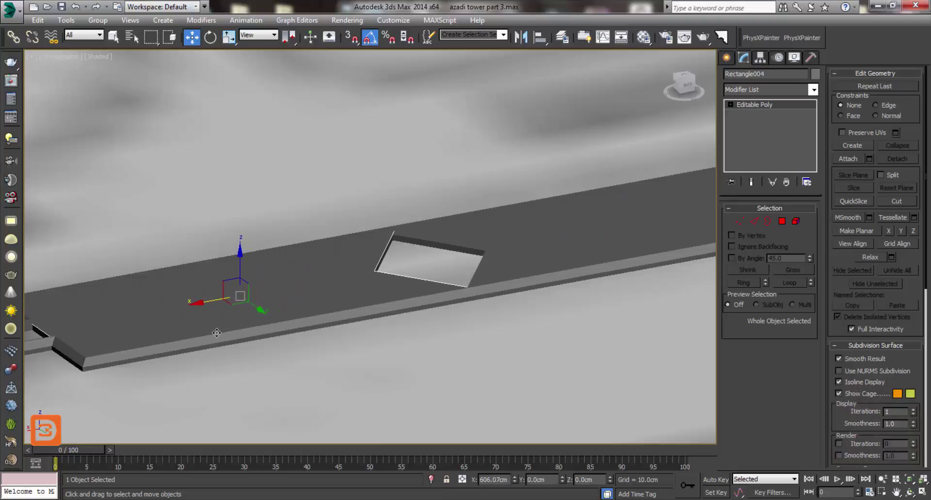
middle_click_drag(228, 333, 344, 290, "alt")
left_click_drag(247, 275, 252, 277)
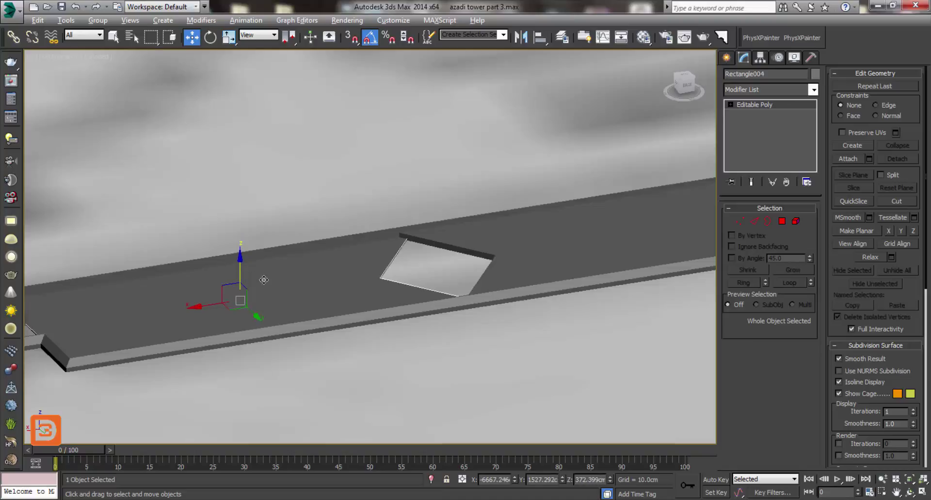
mouse_move(253, 276)
middle_mouse_down("alt")
mouse_move(324, 281)
mouse_move(326, 301)
mouse_move(339, 291)
middle_mouse_up("alt")
key("alt+Tab")
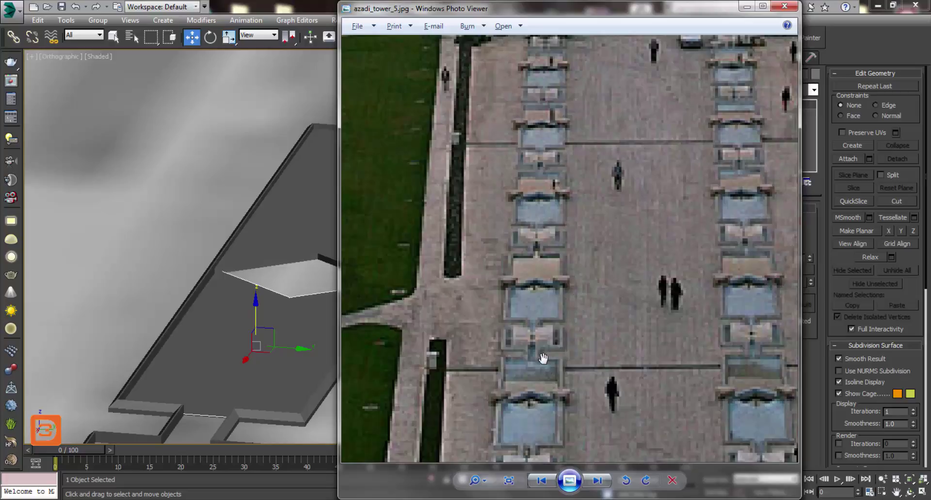
left_click(599, 480)
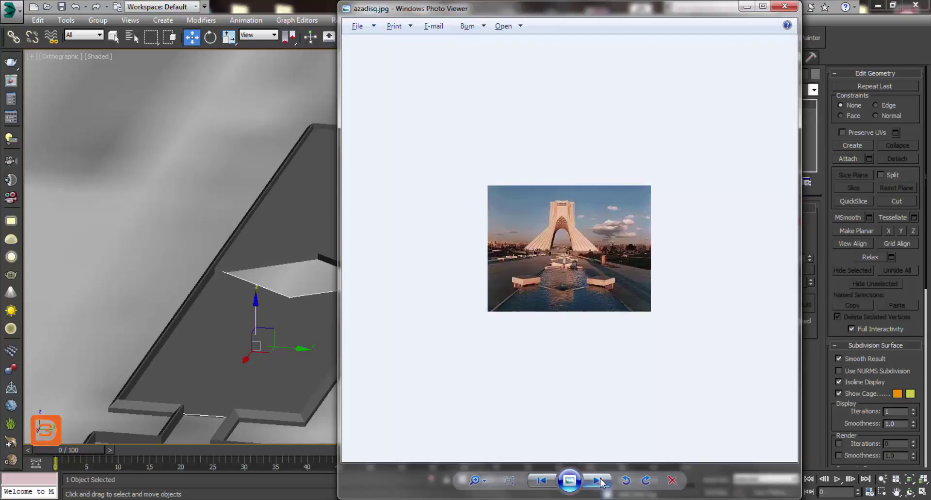
left_click(599, 480)
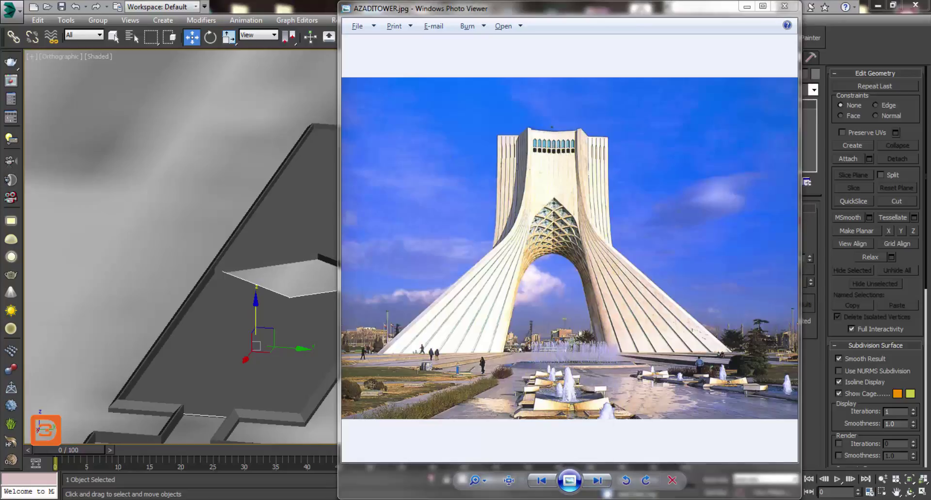
left_click(406, 463)
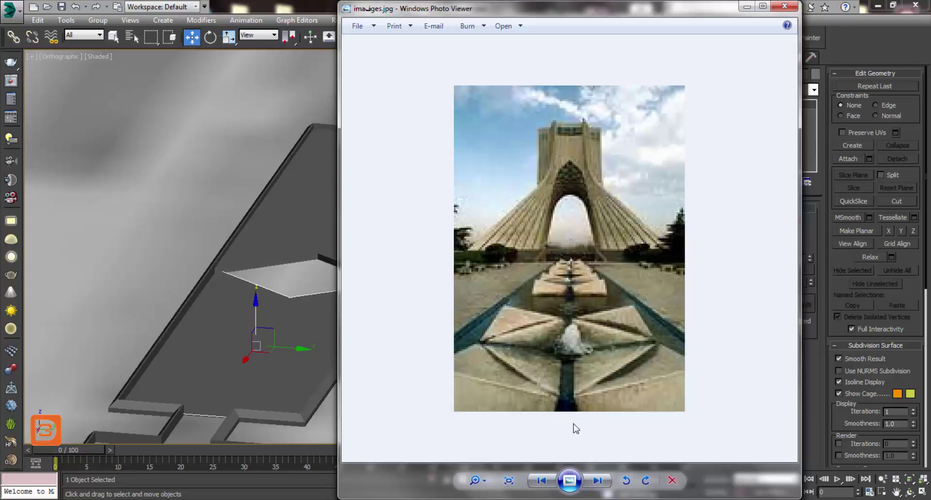
left_click(260, 291)
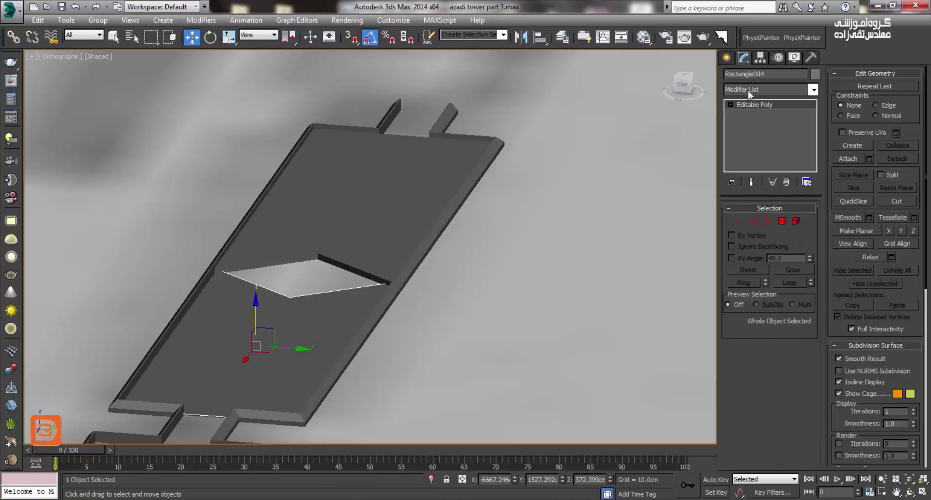
Draw a new box on the slab and set its length to 200 cm
left_click(727, 58)
left_click(730, 76)
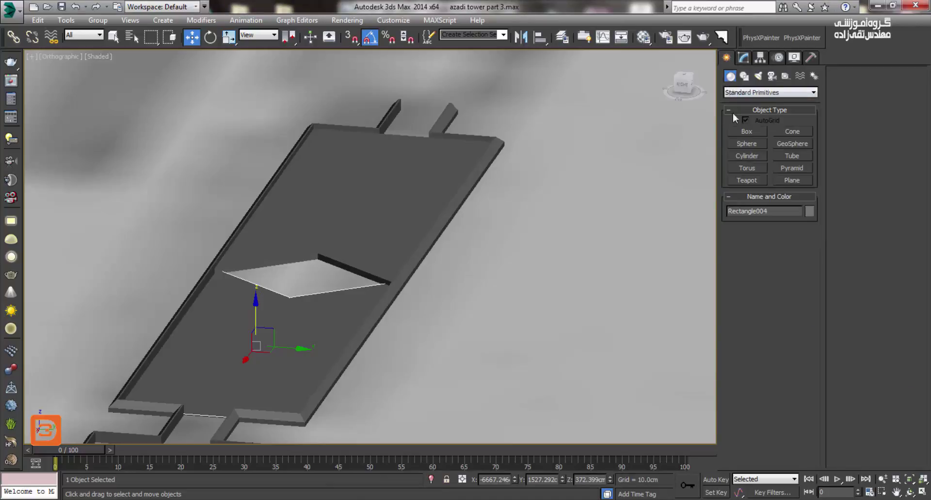
left_click(746, 132)
scroll(490, 207, "up", 5)
middle_click_drag(489, 207, 383, 254)
scroll(383, 255, "down", 3)
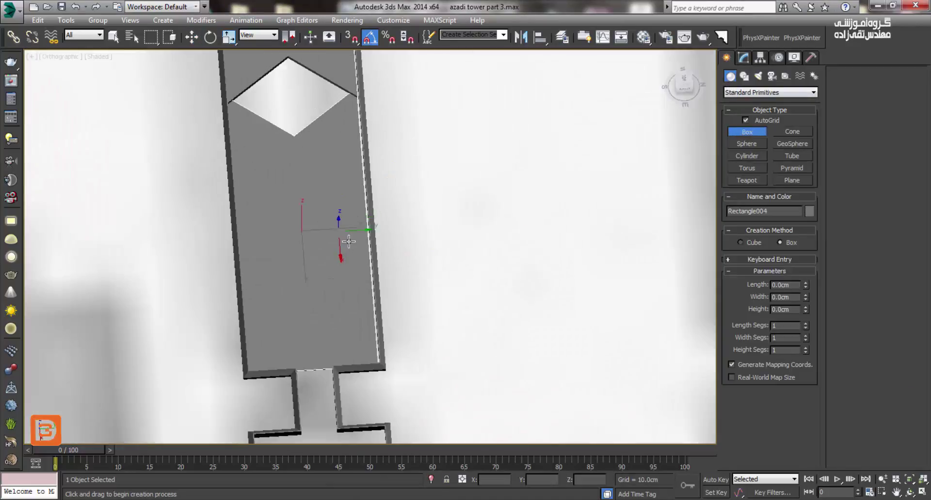
left_click_drag(351, 197, 257, 314)
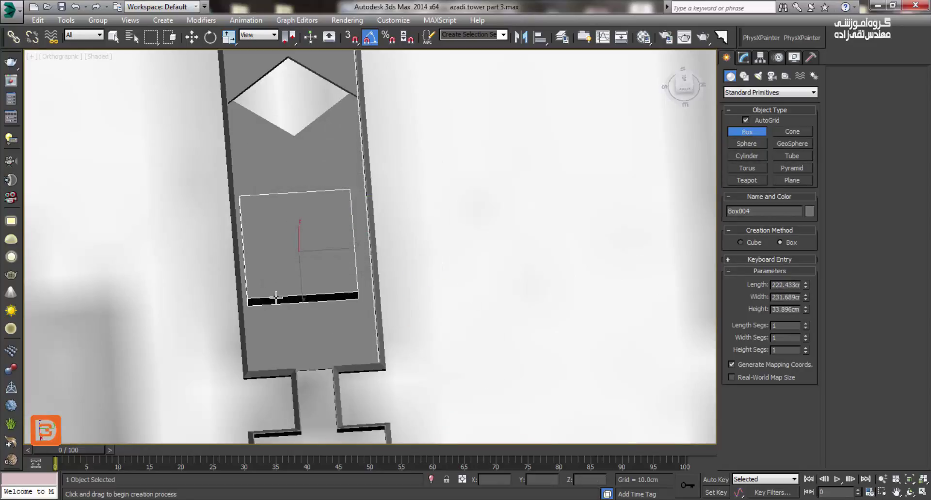
double_click(792, 289)
type("200")
key("Return")
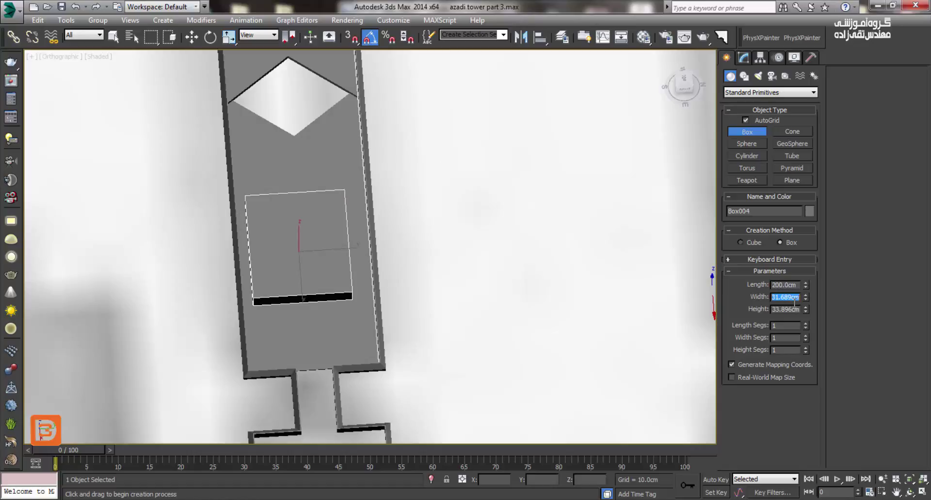
Move the box into the square pool opening and compare it with the reference photo
key("w")
scroll(478, 291, "down", 2)
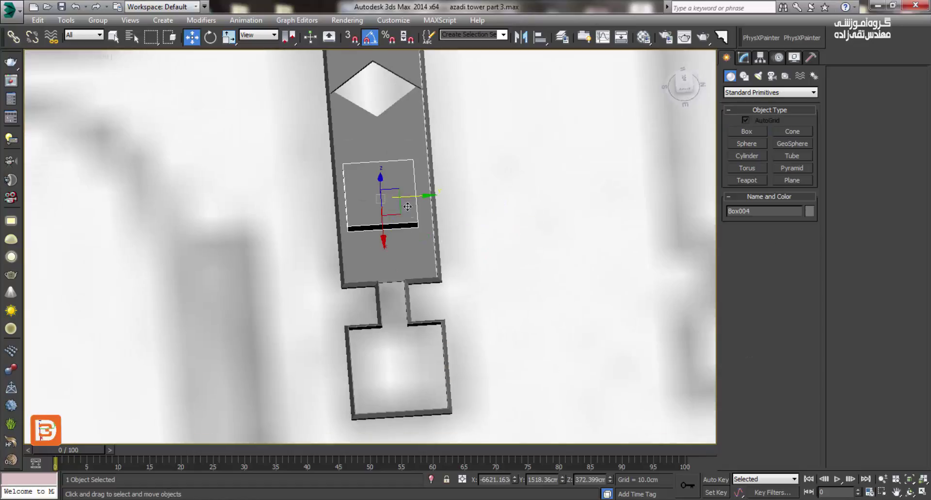
left_click_drag(403, 217, 424, 395)
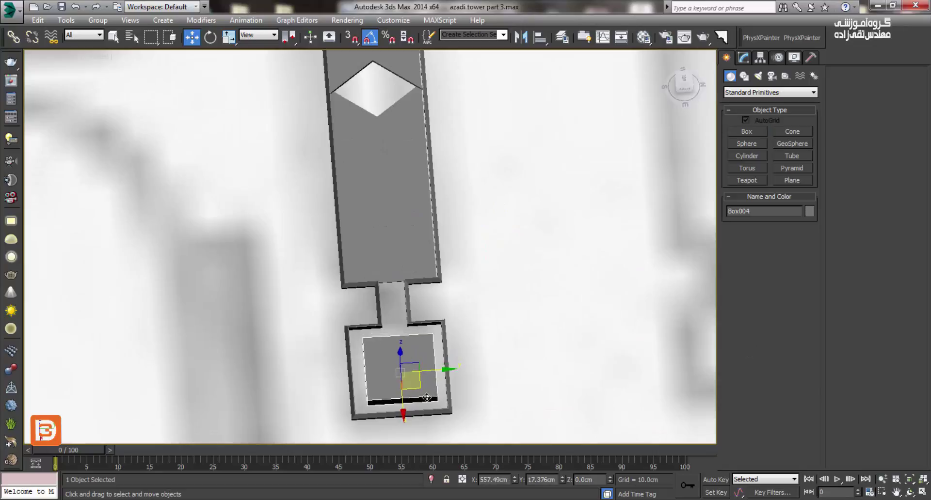
key("z")
key("alt+Tab")
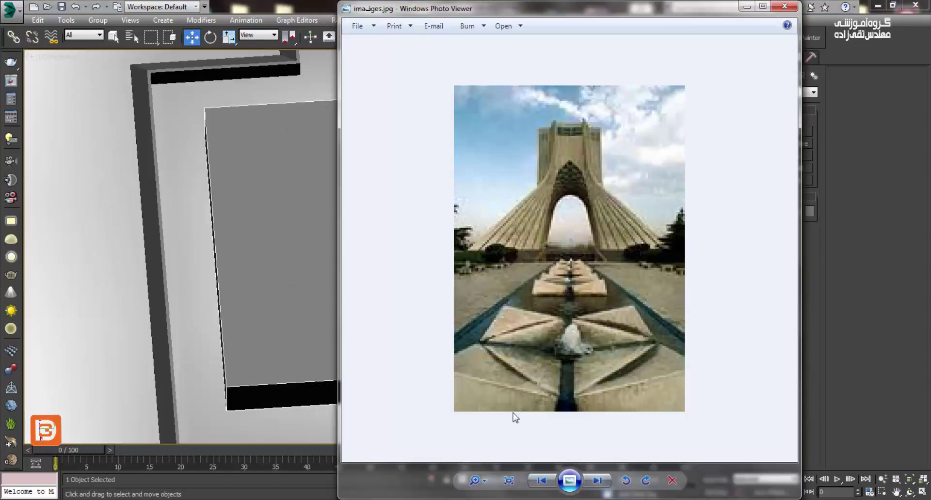
key("alt+Tab")
mouse_move(455, 321)
middle_mouse_down("alt")
mouse_move(443, 347)
mouse_move(421, 336)
middle_mouse_up("alt")
right_click(371, 240)
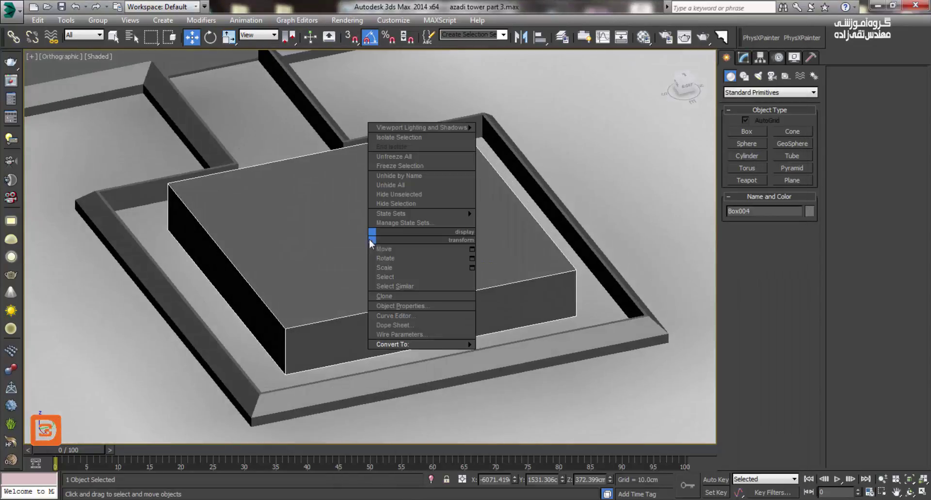
mouse_move(422, 344)
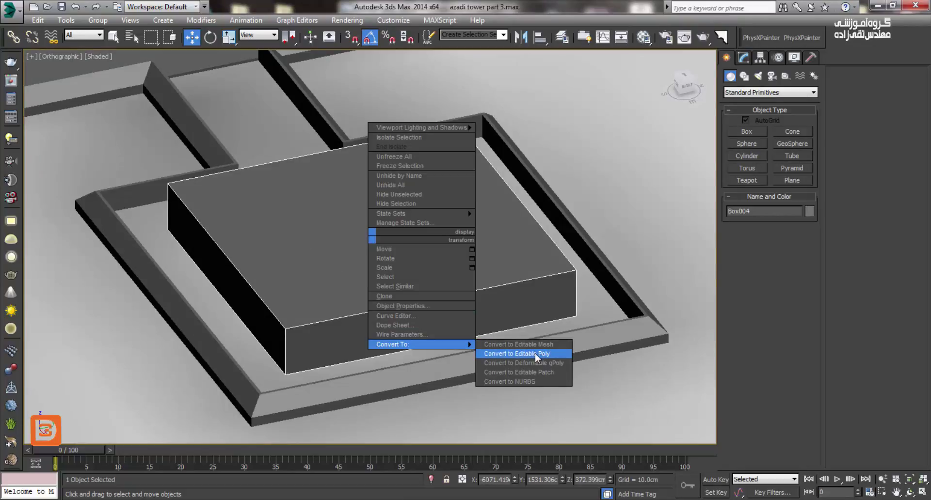
left_click(534, 353)
mouse_move(592, 253)
middle_mouse_down("alt")
mouse_move(499, 260)
mouse_move(382, 249)
mouse_move(377, 283)
mouse_move(378, 271)
middle_mouse_up("alt")
left_click_drag(372, 264, 546, 206)
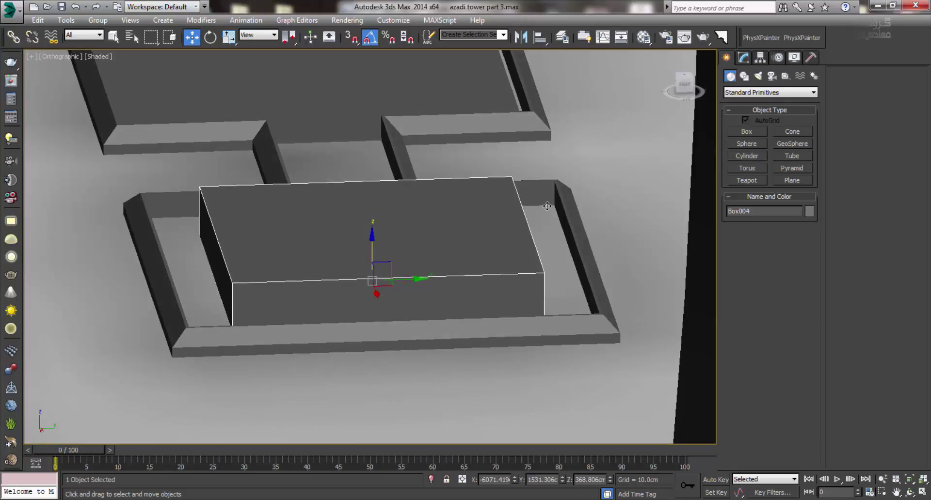
Set the box height to 50 cm and convert Box004 to an editable poly
left_click(743, 62)
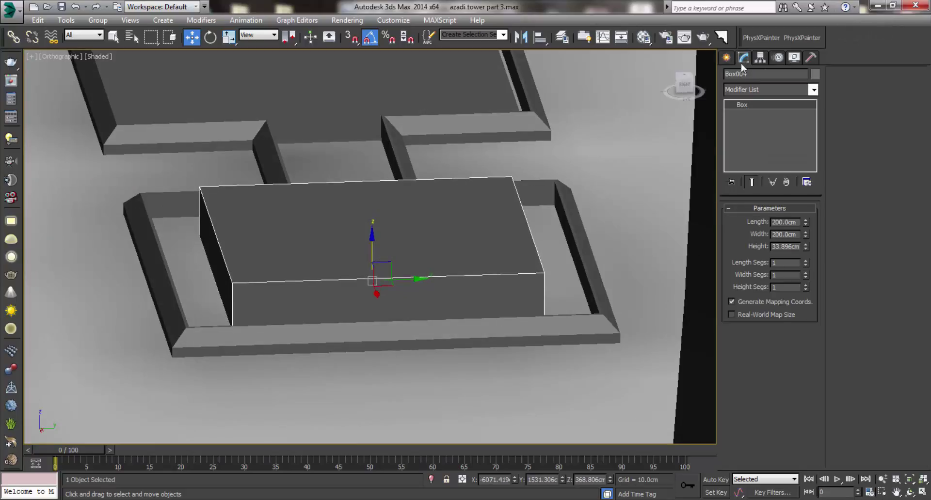
double_click(797, 250)
type("4")
key("Return")
right_click(384, 245)
mouse_move(405, 348)
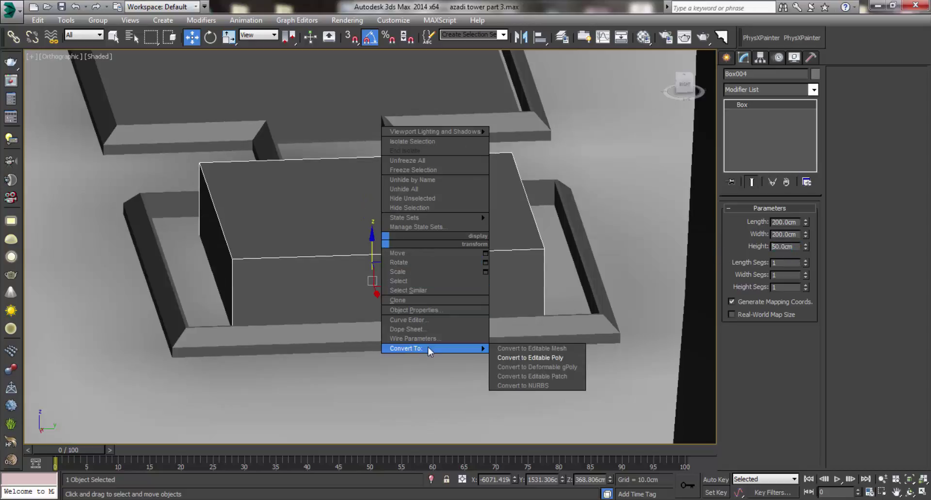
left_click(507, 357)
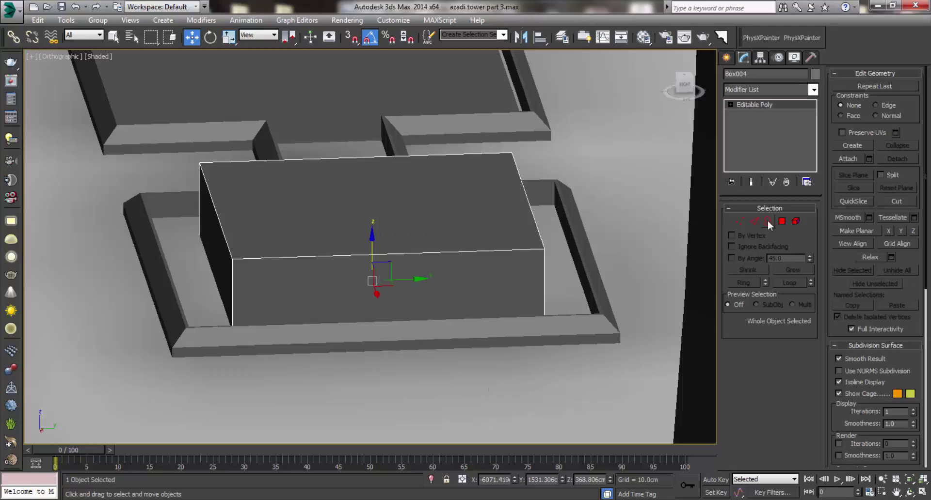
left_click(754, 221)
Connect the box top's parallel edge rings to add crossing centre edges
mouse_move(364, 108)
middle_mouse_down("alt")
mouse_move(370, 127)
mouse_move(381, 122)
mouse_move(363, 133)
mouse_move(374, 129)
mouse_move(388, 149)
middle_mouse_up("alt")
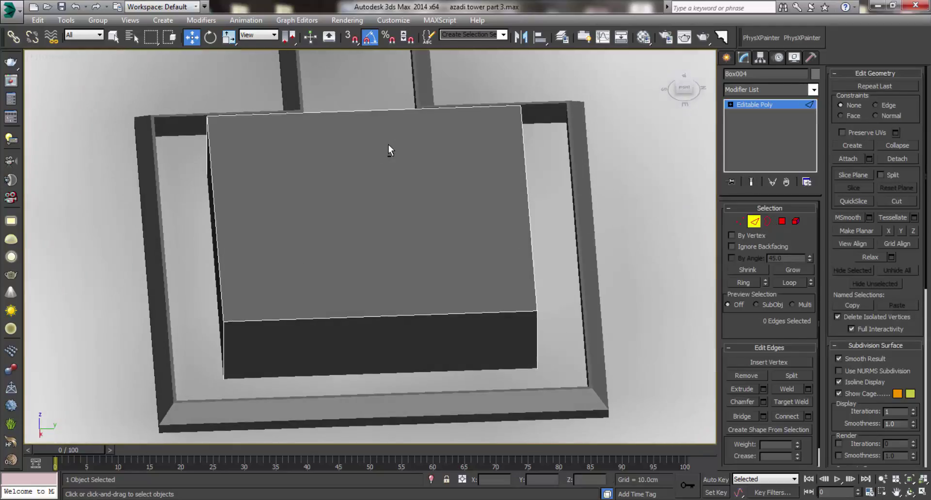
left_click(381, 111)
key("alt+r")
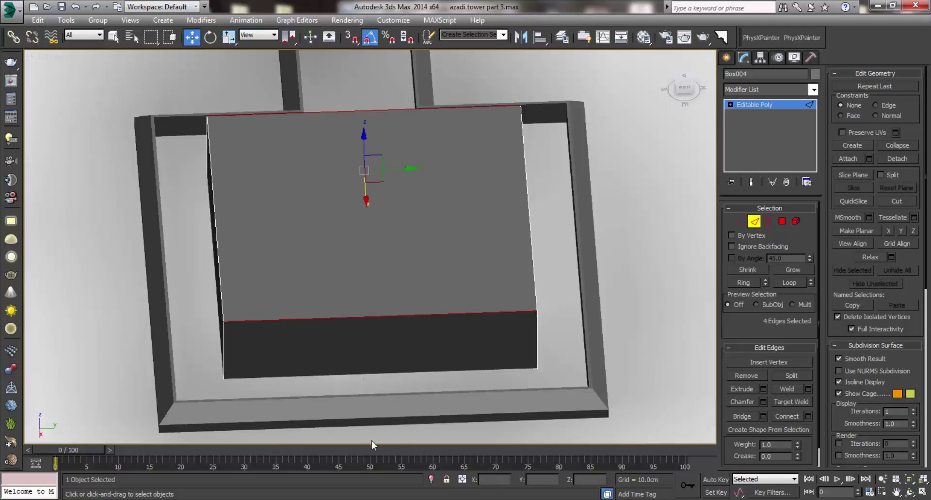
left_click(792, 416)
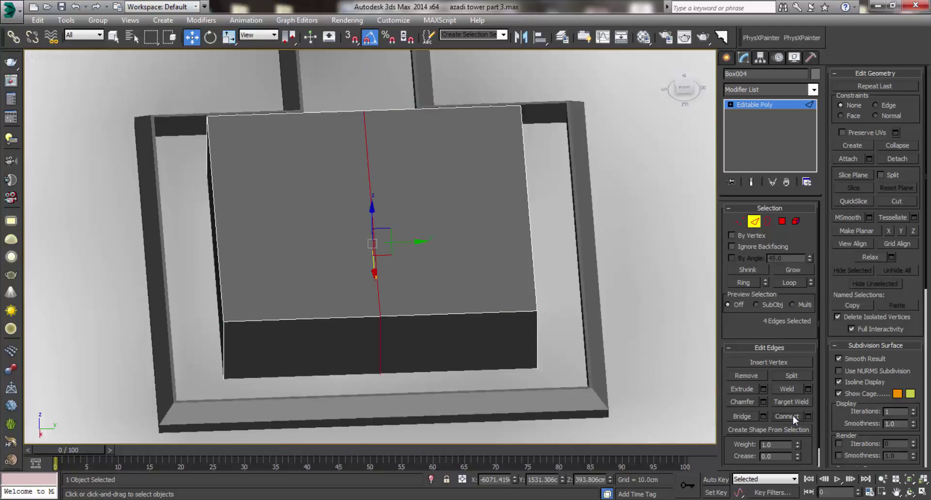
key("ctrl+z")
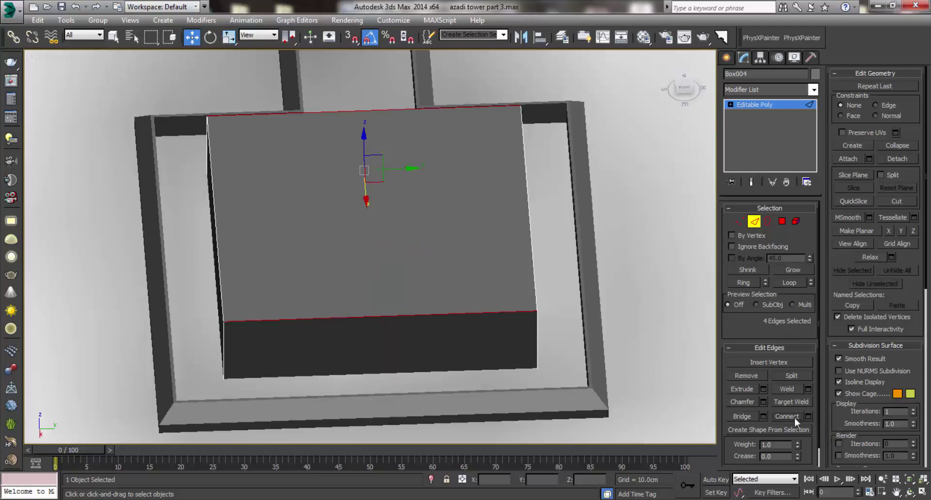
left_click(790, 419)
middle_click_drag(609, 294, 557, 271, "alt")
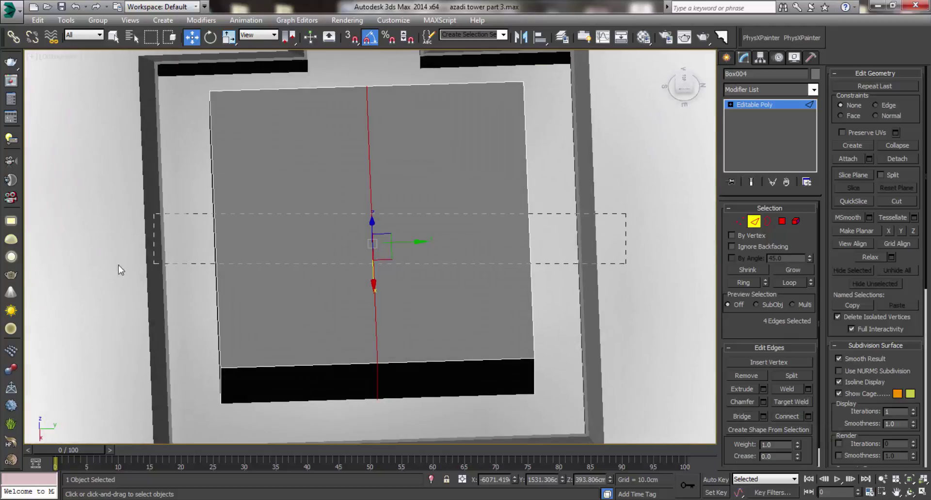
left_click_drag(120, 270, 90, 267, "ctrl")
left_click(784, 417)
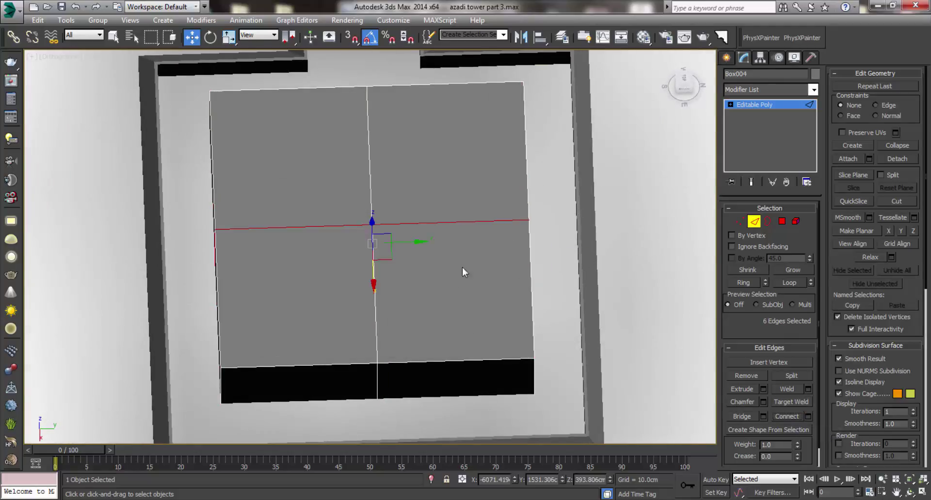
double_click(374, 278, "ctrl")
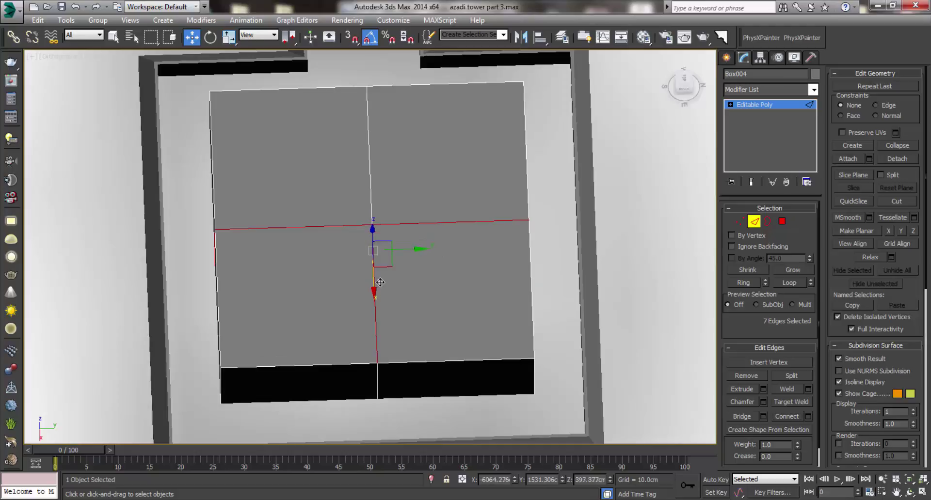
Chamfer the cross edges about 5 cm and lower them about 38.8 cm into a V
left_click(763, 402)
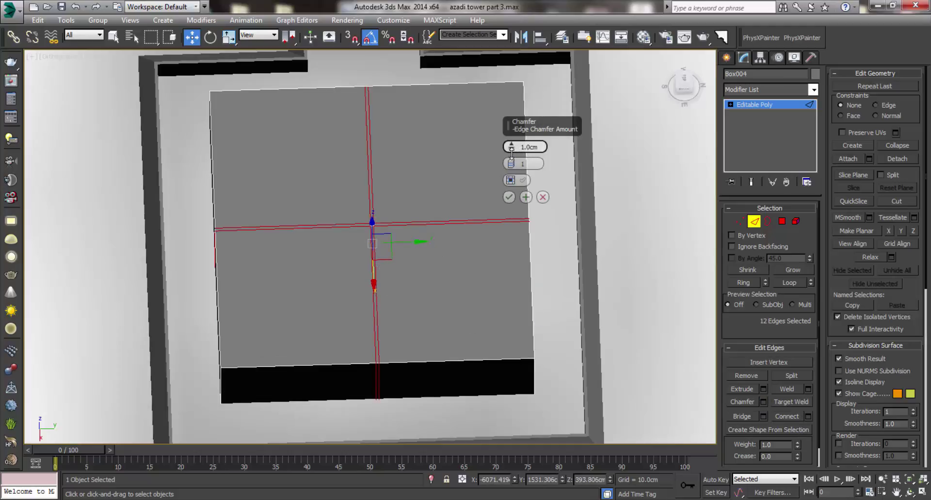
left_click_drag(512, 148, 515, 160)
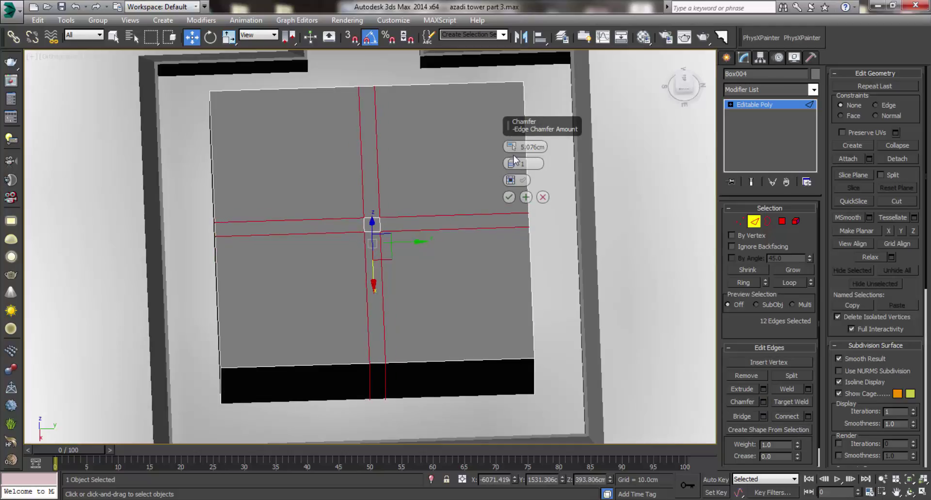
left_click(508, 197)
middle_click_drag(446, 213, 312, 203, "alt")
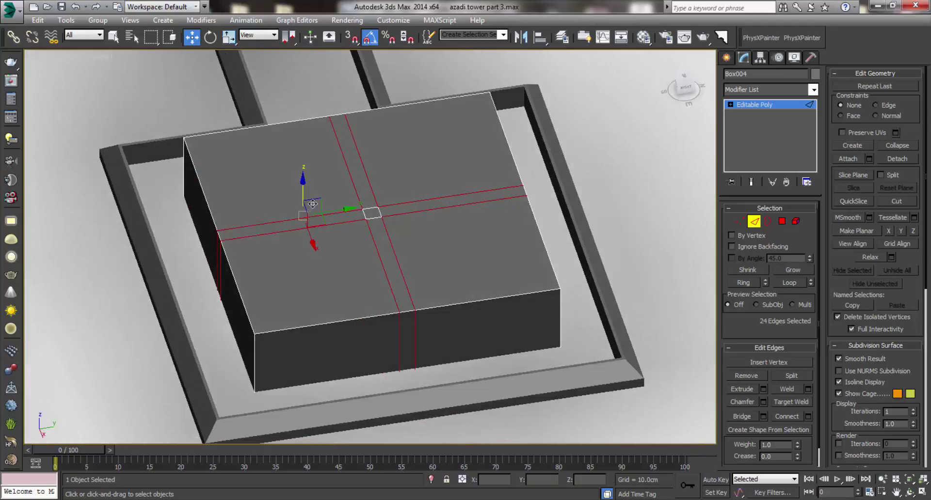
left_click_drag(312, 203, 312, 246)
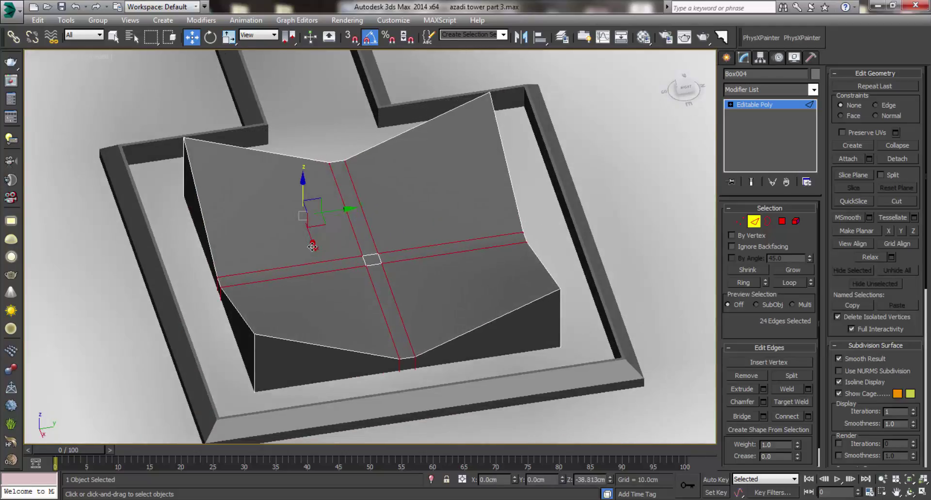
mouse_move(312, 247)
middle_mouse_down("alt")
mouse_move(426, 307)
mouse_move(391, 295)
mouse_move(425, 286)
middle_mouse_up("alt")
Inspect the folded box in Perspective view against the tower reference photo
key("alt+Tab")
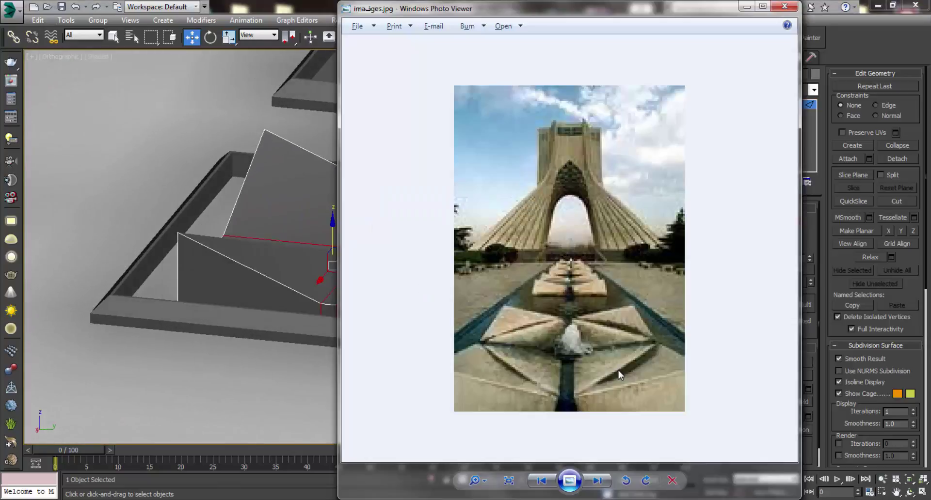
key("alt+Tab")
scroll(425, 283, "up", 5)
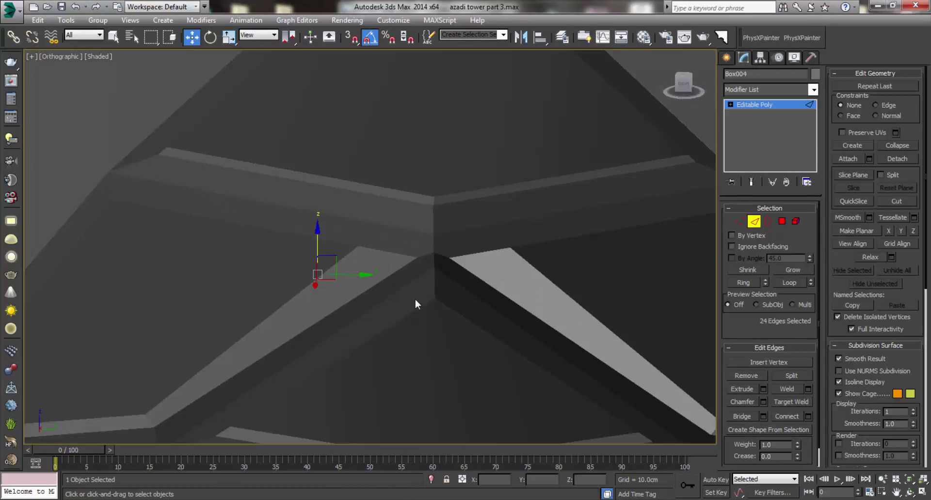
scroll(415, 299, "down", 5)
key("p")
scroll(415, 299, "up", 3)
middle_click_drag(381, 283, 371, 277)
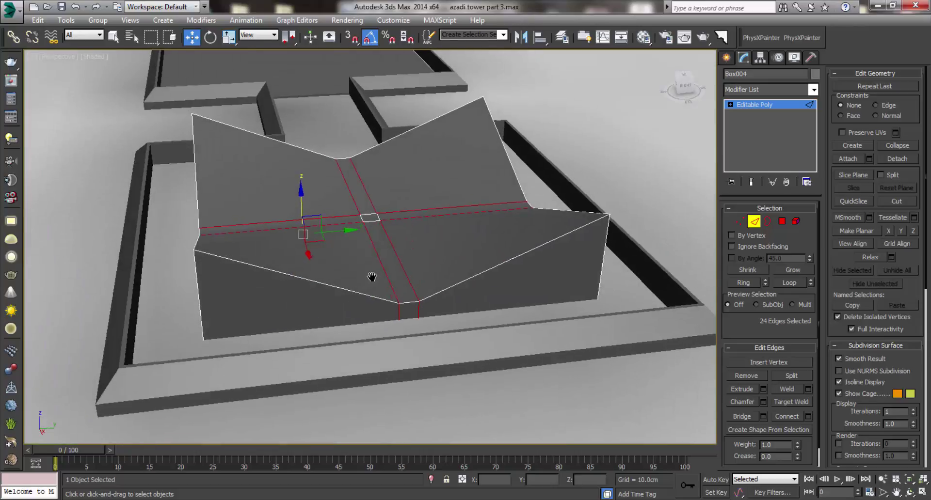
scroll(371, 272, "up", 2)
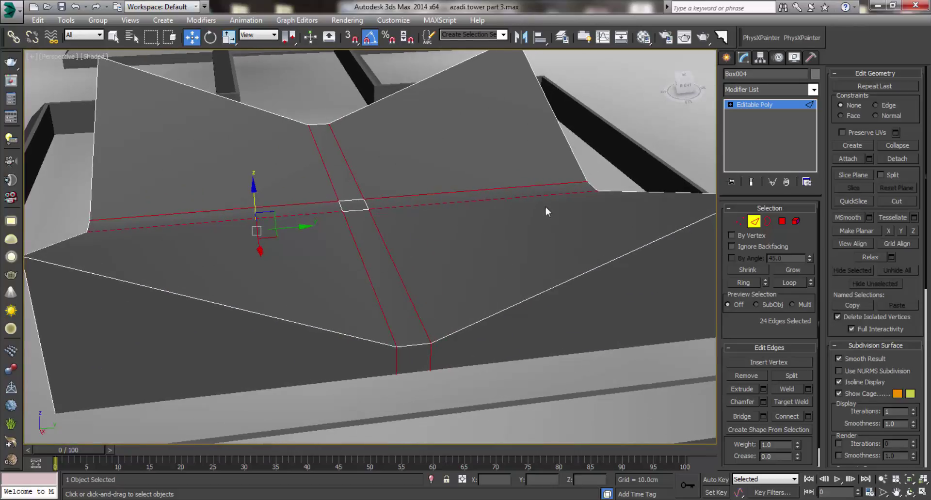
key("alt+Tab")
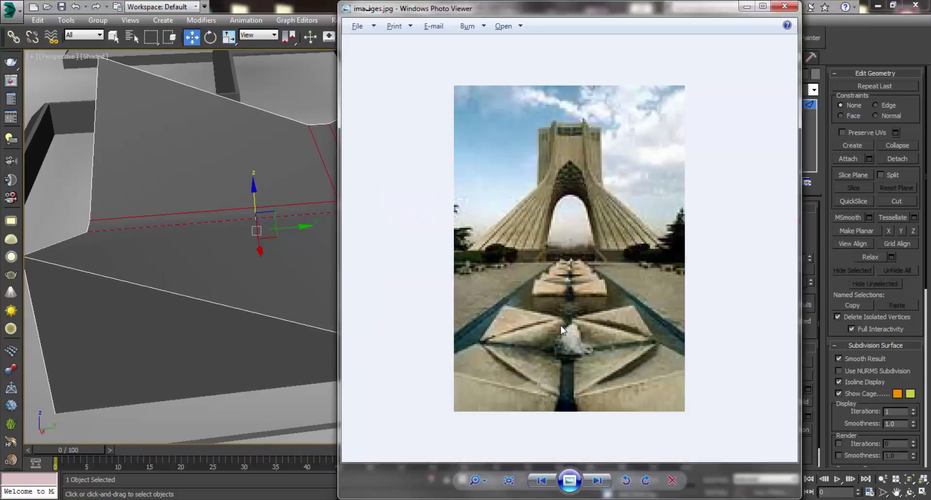
key("alt+Tab")
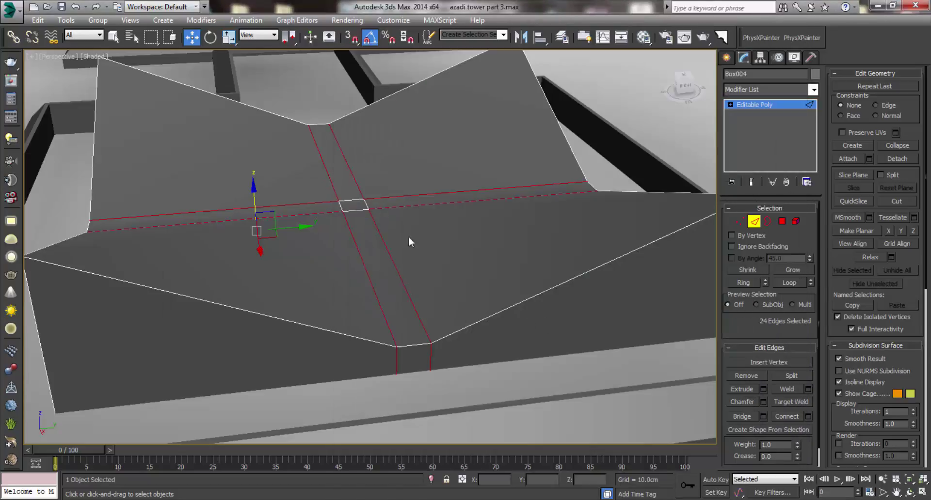
middle_click_drag(409, 237, 403, 222, "alt")
key("alt+Tab")
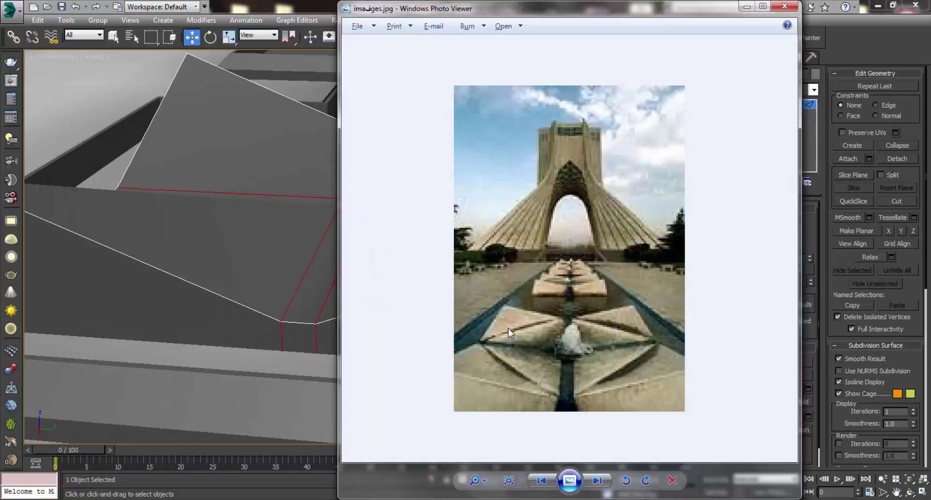
key("alt+Tab")
middle_click_drag(385, 286, 376, 274, "alt")
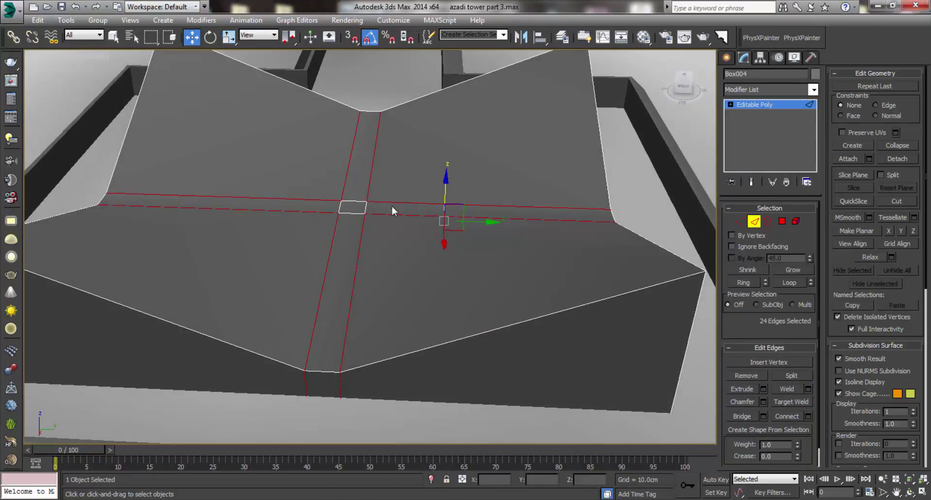
middle_click_drag(391, 205, 359, 215, "alt")
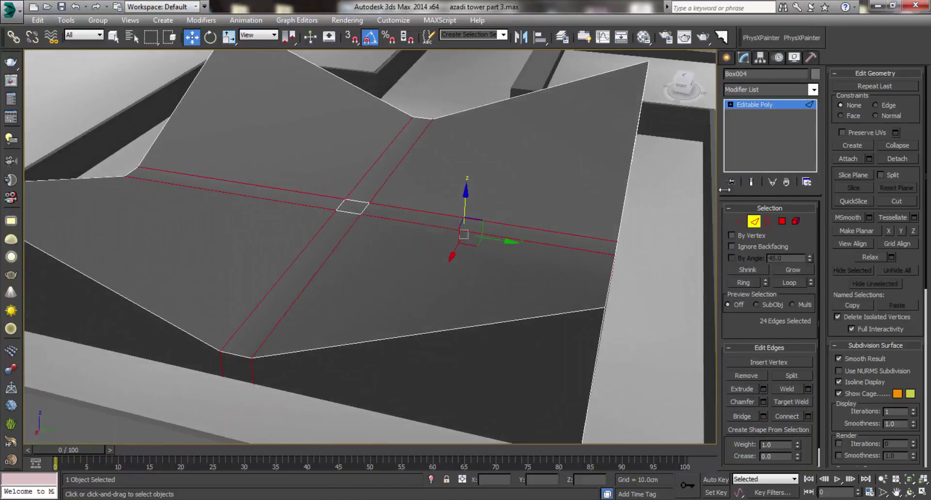
Connect pairs of vertices across the block's top with new edges
left_click(743, 224)
left_click(411, 117)
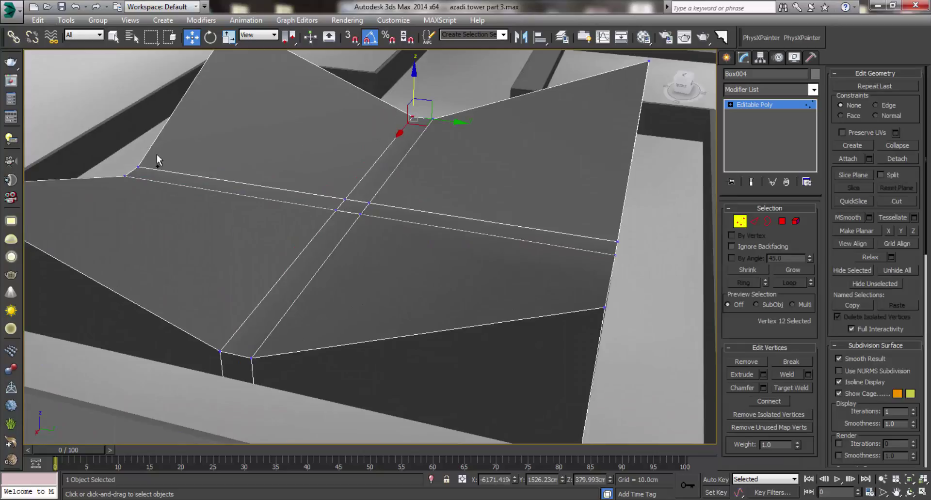
left_click(138, 167, "ctrl")
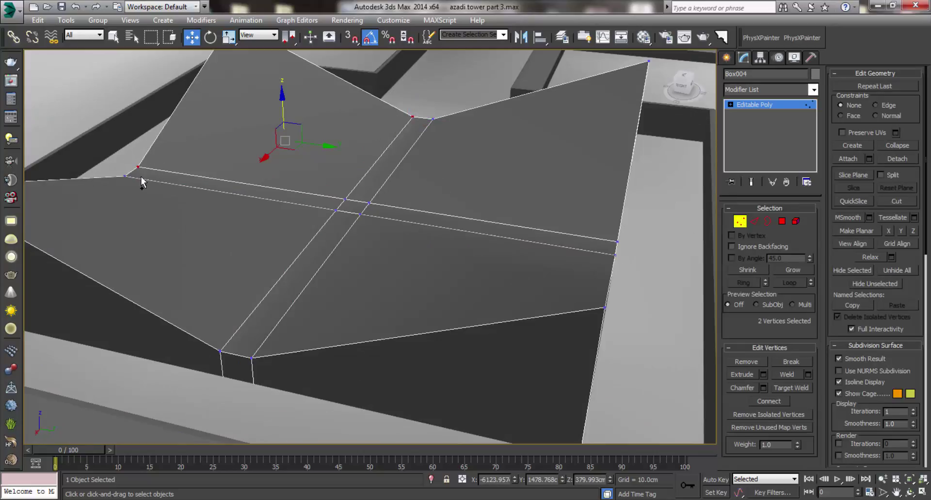
left_click(769, 400)
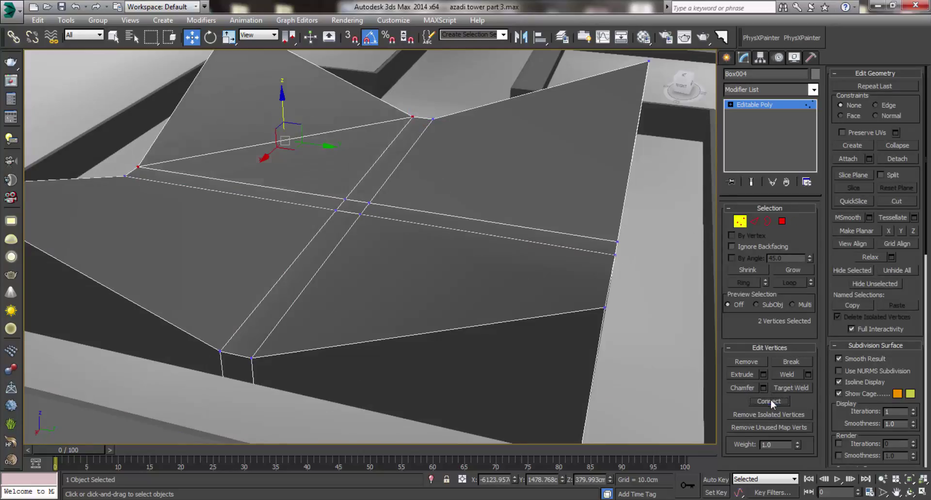
left_click(432, 119)
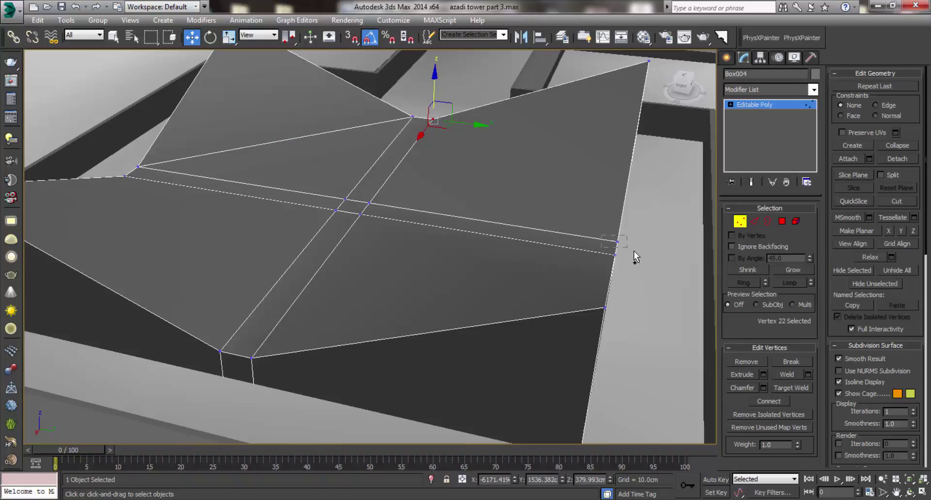
left_click_drag(602, 237, 633, 251, "ctrl")
left_click(793, 388)
middle_click_drag(315, 255, 523, 259)
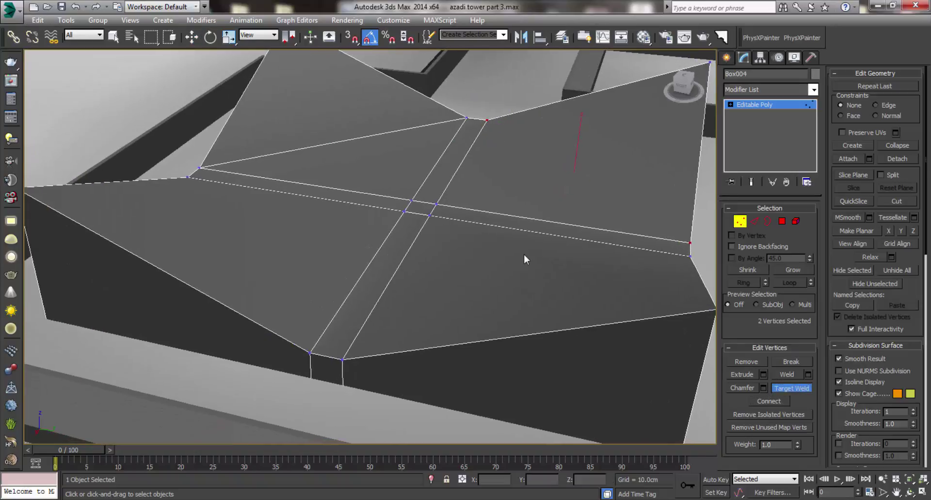
left_click(773, 399)
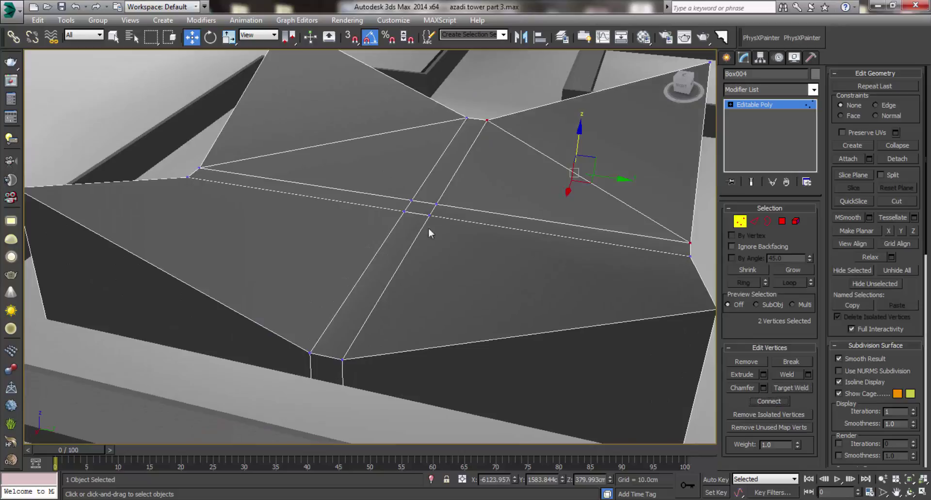
Connect the bottom and side vertices beside the channel with new edges
left_click(188, 177)
left_click(309, 353, "ctrl")
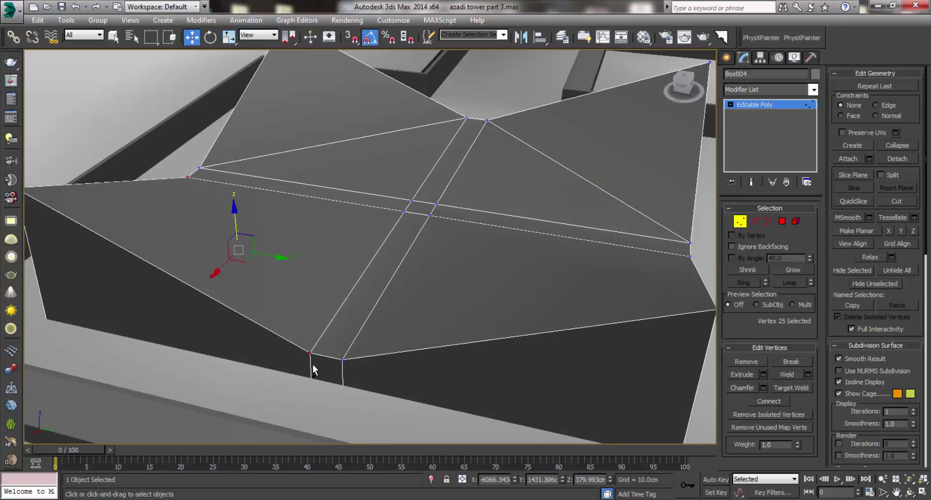
left_click(343, 360, "ctrl")
left_click(690, 256, "ctrl")
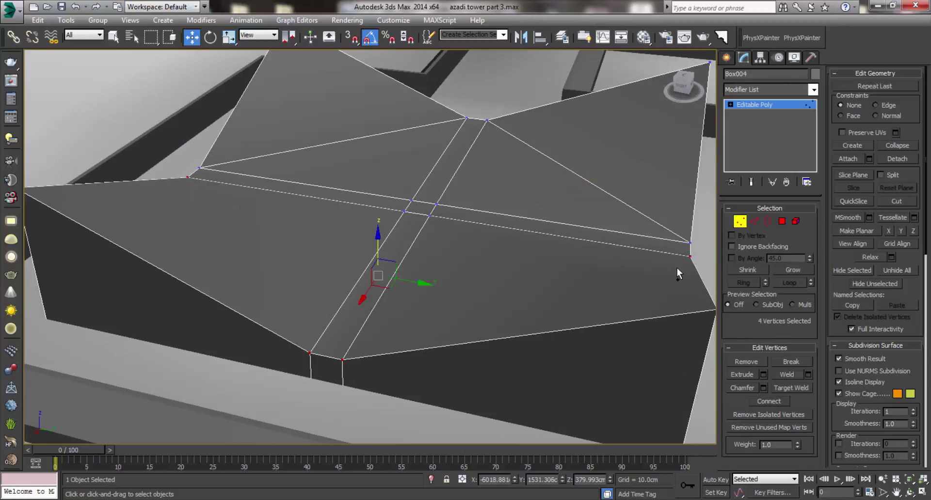
left_click(773, 401)
middle_click_drag(601, 319, 493, 262, "alt")
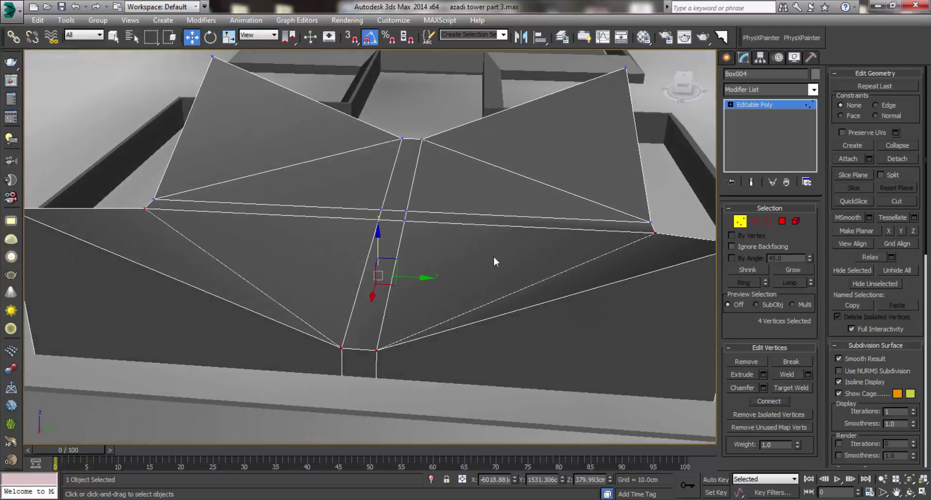
In wireframe, uniformly scale the block's bottom vertices outward to spread its base
left_click(782, 221)
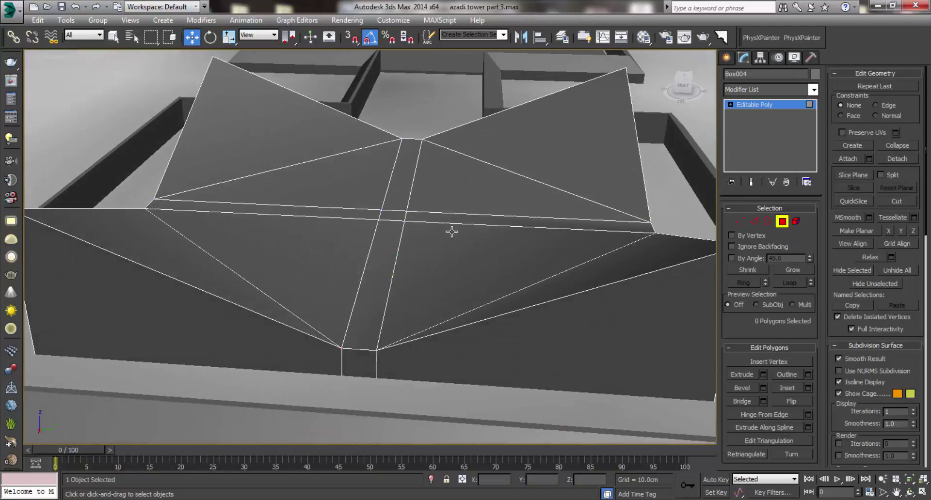
key("1")
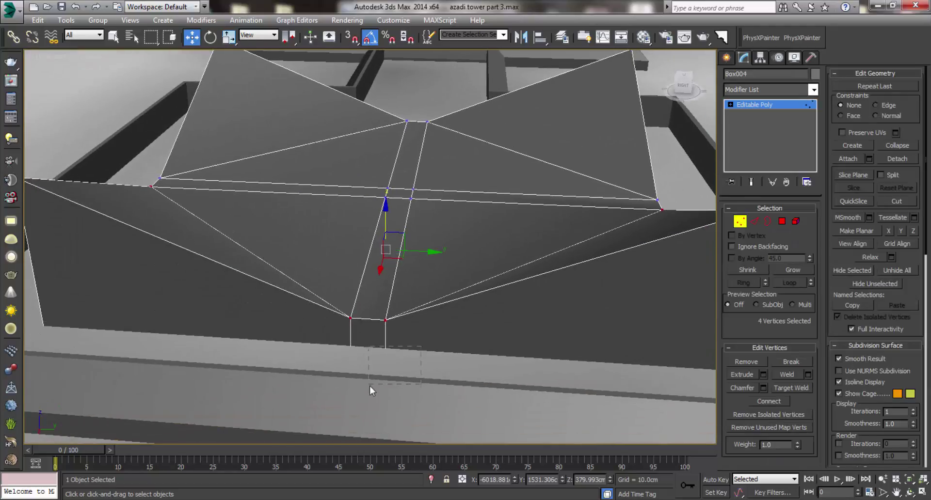
left_click(282, 420)
mouse_move(282, 421)
middle_mouse_down("alt")
mouse_move(351, 293)
mouse_move(423, 310)
mouse_move(458, 270)
middle_mouse_up("alt")
key("F3")
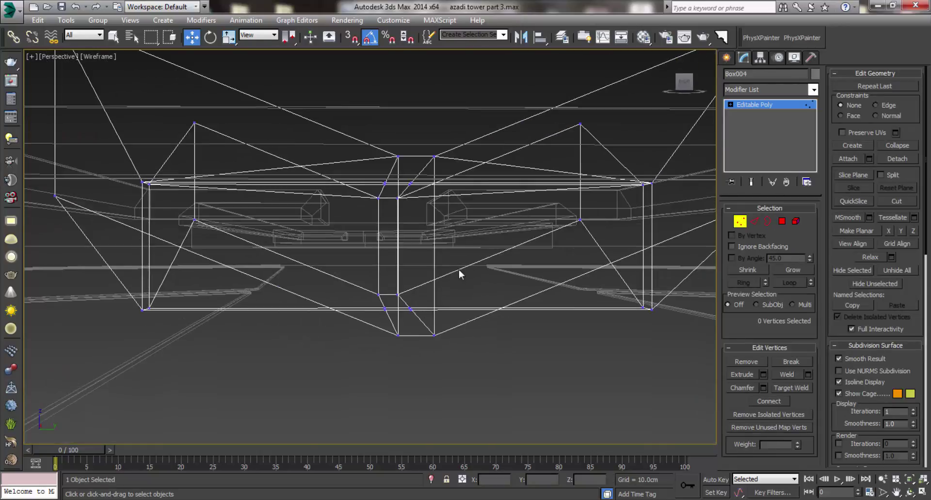
mouse_move(458, 270)
left_mouse_down()
mouse_move(362, 322)
mouse_move(266, 312)
left_mouse_up()
left_click(229, 37)
mouse_move(266, 312)
middle_mouse_down("alt")
mouse_move(378, 310)
mouse_move(451, 271)
middle_mouse_up("alt")
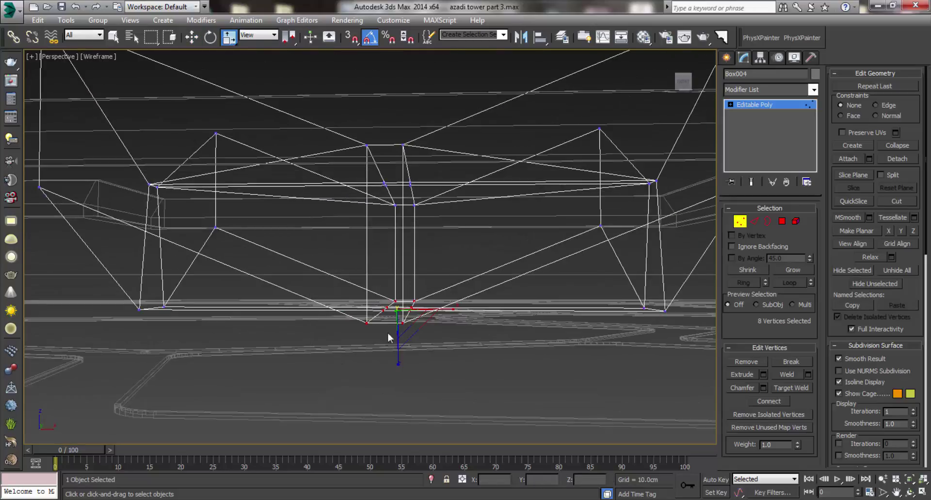
mouse_move(456, 319)
middle_mouse_down("alt")
mouse_move(561, 328)
mouse_move(451, 339)
mouse_move(370, 362)
mouse_move(698, 219)
middle_mouse_up("alt")
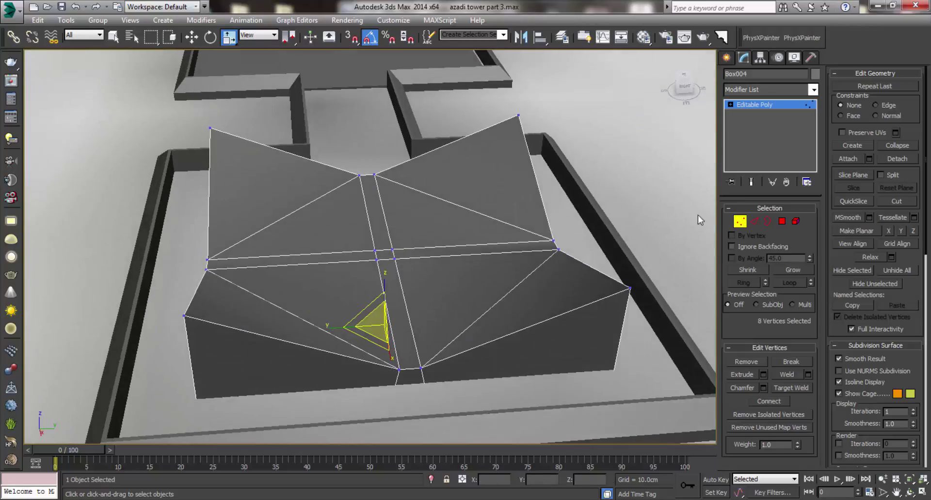
Extrude the cross-shaped channel polygons by -4.086cm to sink them into the block
left_click(782, 222)
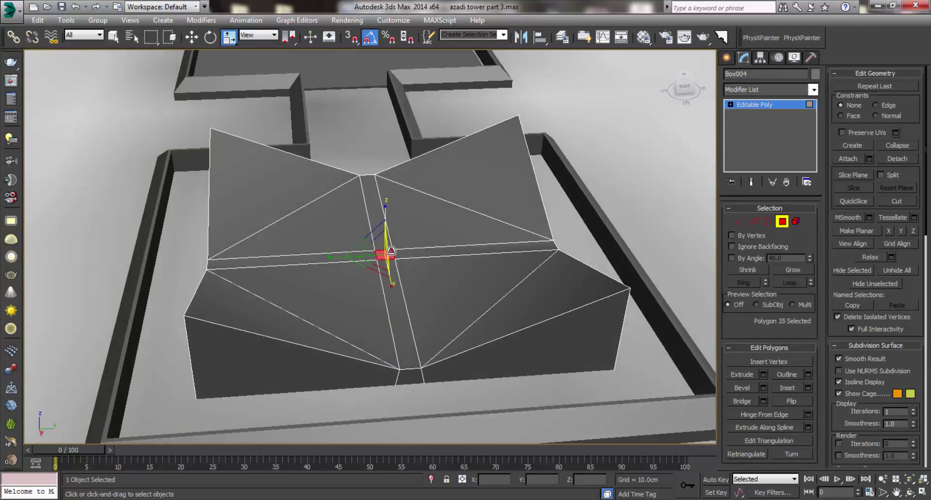
left_click(417, 263, "ctrl")
left_click(372, 264, "ctrl")
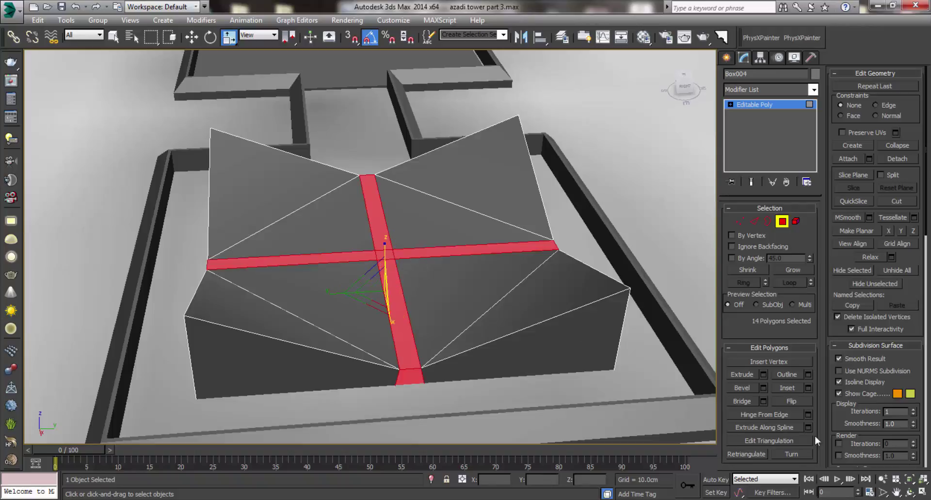
left_click(763, 374)
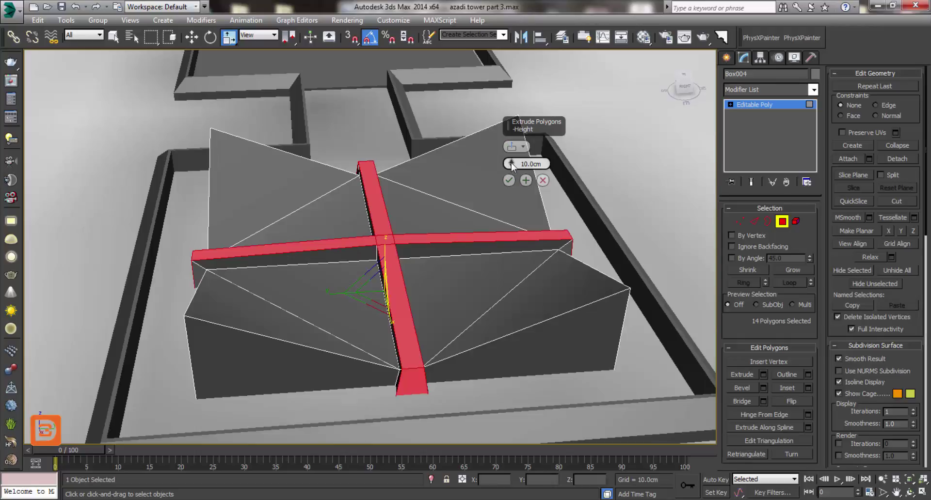
left_click_drag(511, 164, 527, 228)
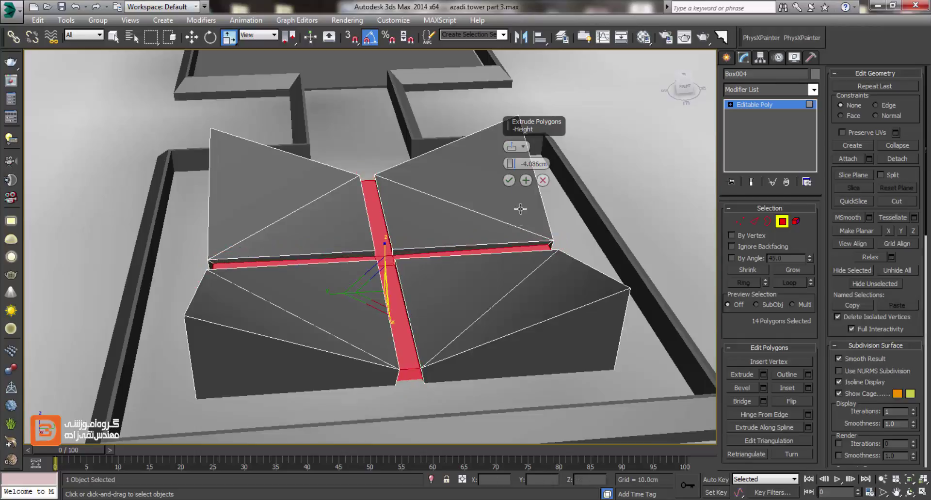
key("4")
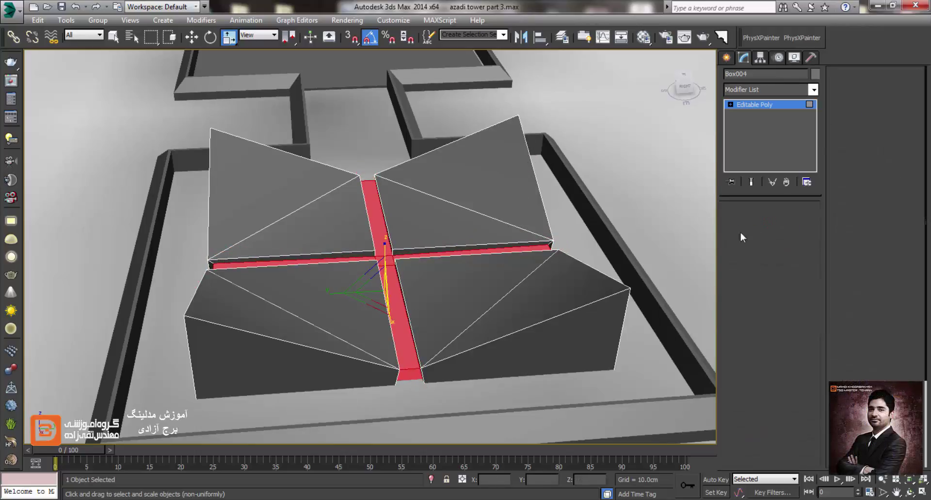
Move the block's four selected corner vertices down so the top facets slope
mouse_move(445, 291)
middle_mouse_down("alt")
mouse_move(430, 240)
mouse_move(596, 241)
mouse_move(598, 202)
mouse_move(610, 201)
middle_mouse_up("alt")
left_click(740, 221)
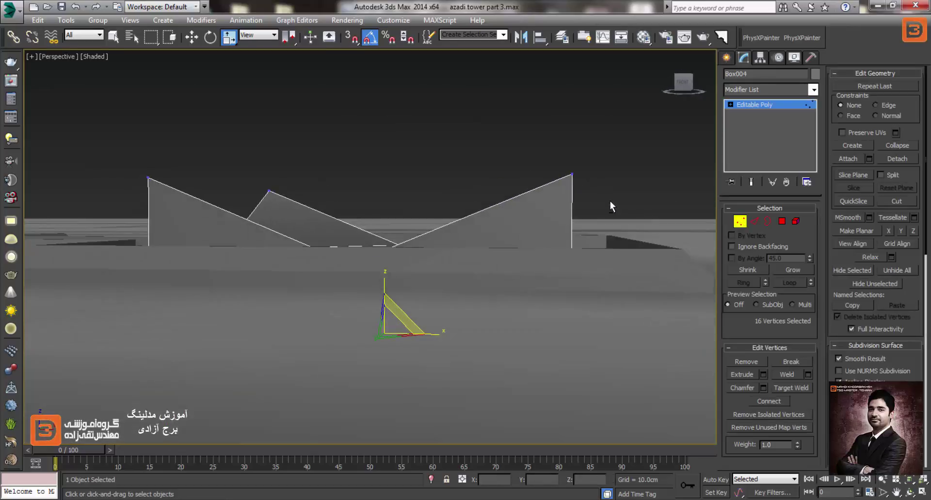
left_click_drag(120, 214, 120, 214)
middle_click_drag(120, 214, 404, 200, "alt")
right_click(387, 163)
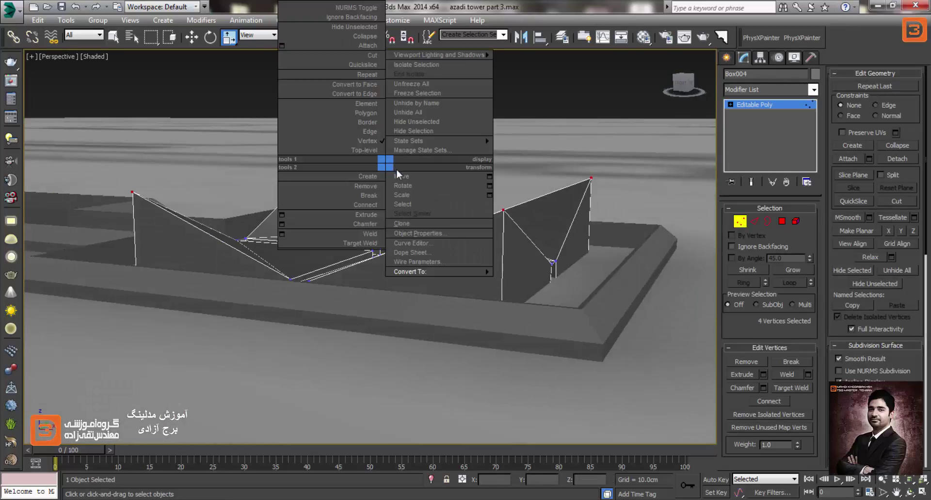
left_click(396, 169)
left_click_drag(390, 158, 390, 184)
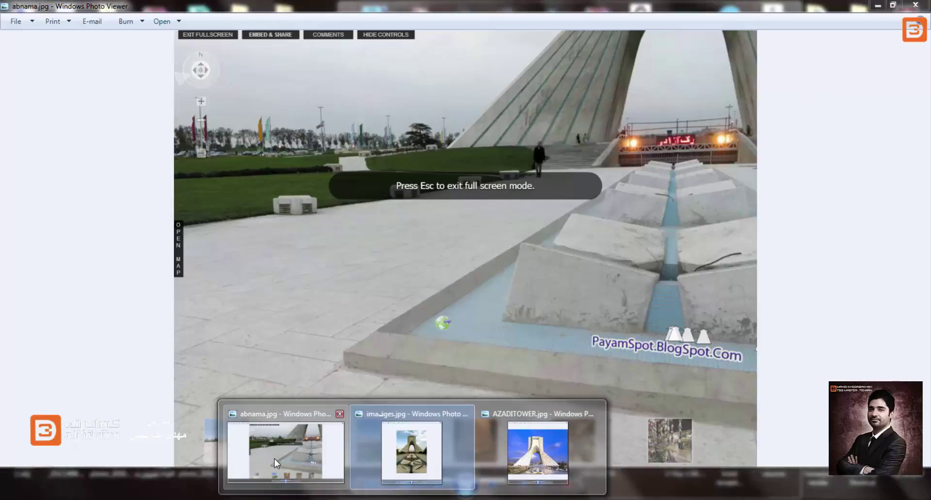
Switch between the images.jpg and abnama.jpg reference photos, ending on the abnama.jpg panorama
left_click(275, 459)
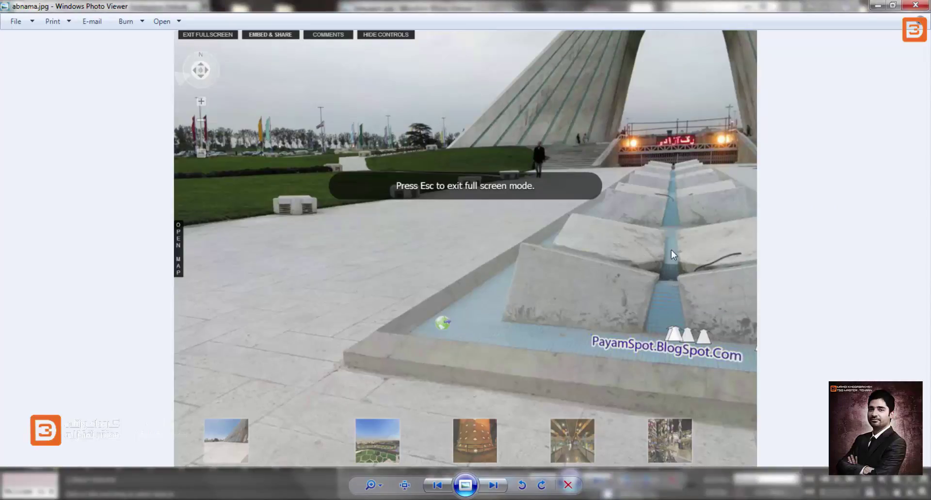
key("alt+Tab")
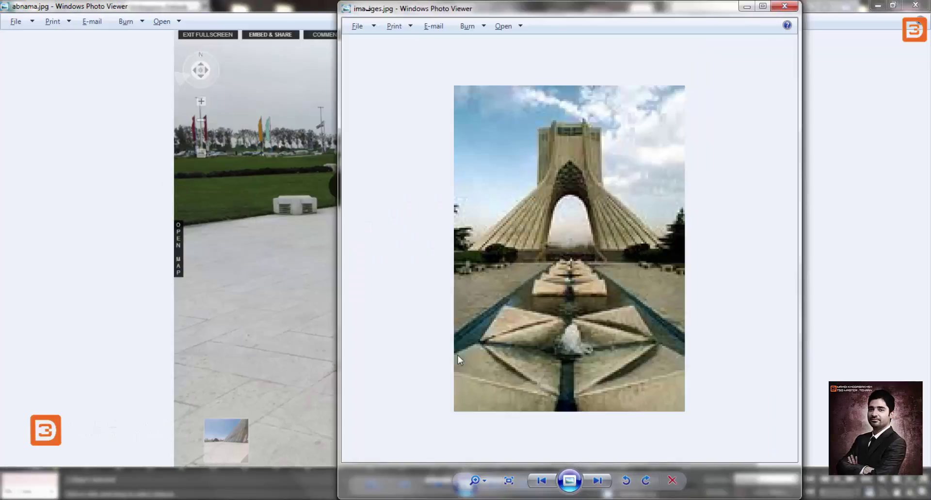
key("alt+Tab")
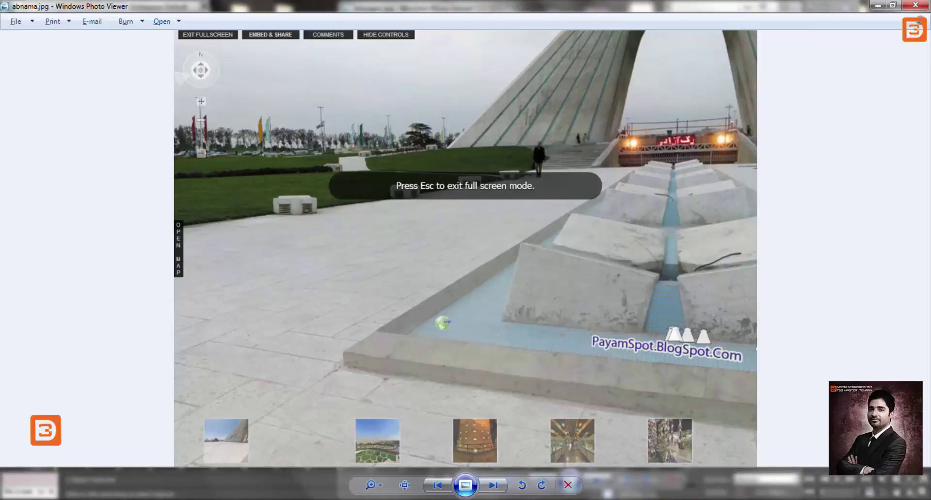
key("alt+Tab")
mouse_move(315, 286)
middle_mouse_down("alt")
mouse_move(266, 321)
mouse_move(326, 291)
mouse_move(371, 246)
middle_mouse_up("alt")
scroll(283, 304, "up", 3)
key("alt+Tab")
key("alt+Tab")
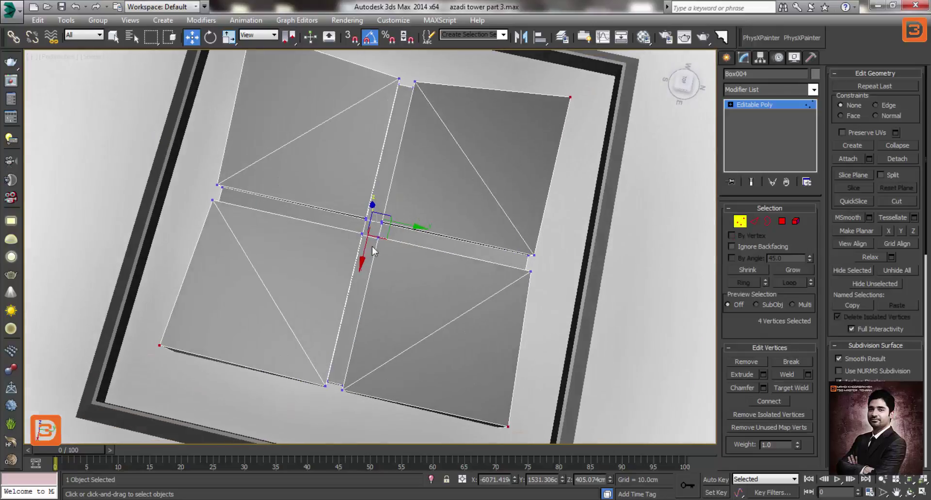
Chamfer the four edges at the channel crossing by 5.215cm with 1 segment
scroll(371, 246, "up", 5)
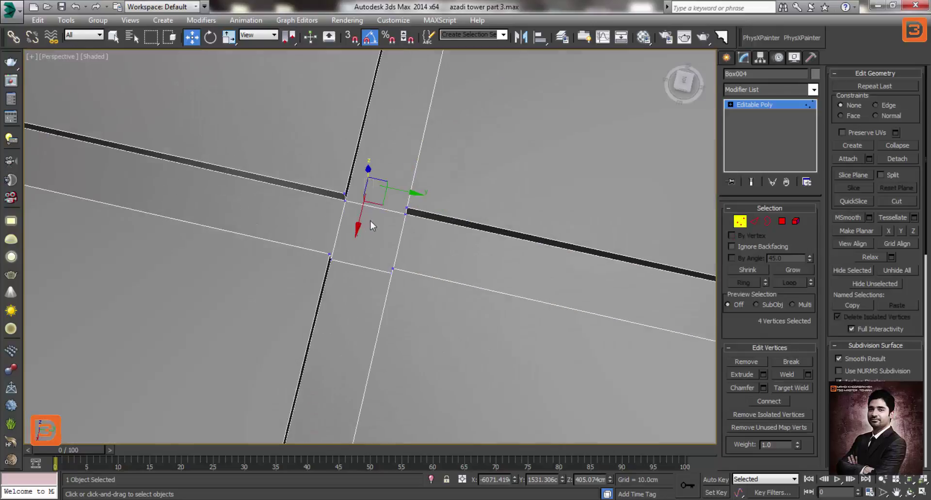
left_click(754, 222)
scroll(350, 196, "up", 2)
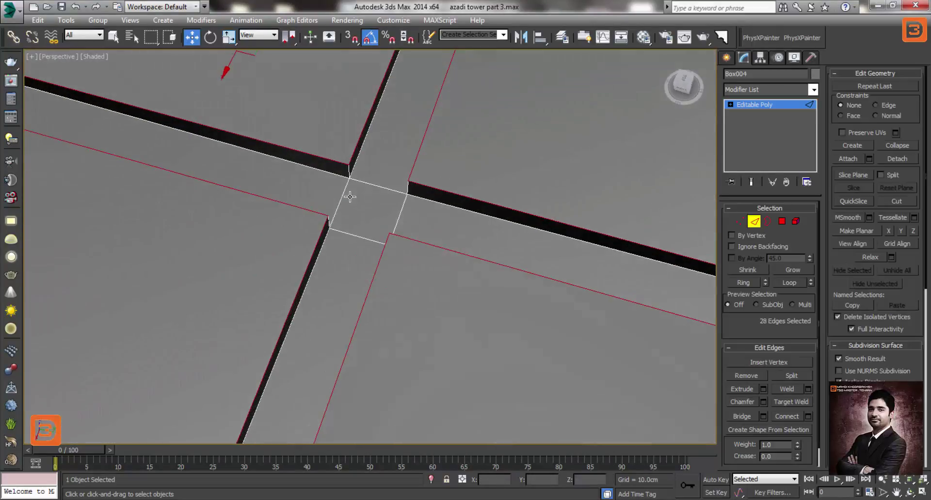
left_click(358, 182)
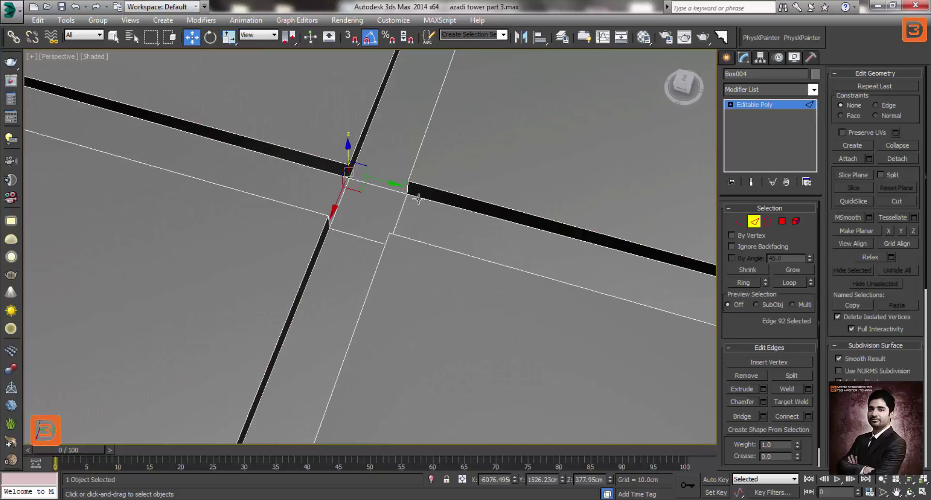
mouse_move(418, 199)
middle_mouse_down("alt")
mouse_move(426, 208)
mouse_move(419, 176)
mouse_move(349, 174)
mouse_move(242, 205)
middle_mouse_up("alt")
left_click(420, 186)
left_click(348, 173, "ctrl")
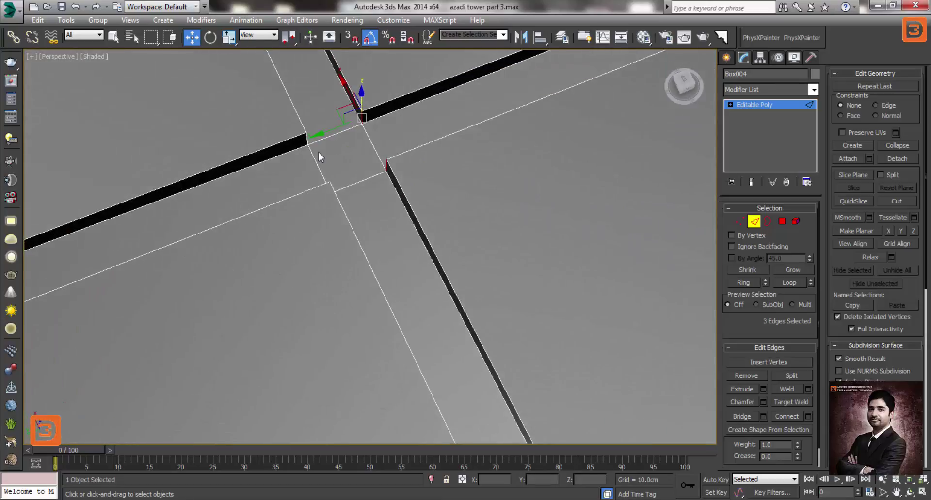
middle_click_drag(318, 152, 301, 138, "alt")
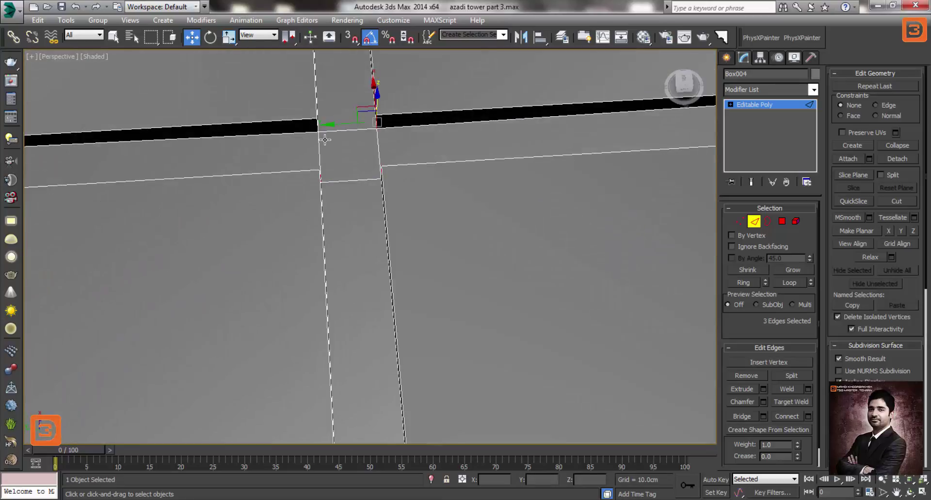
left_click(764, 402)
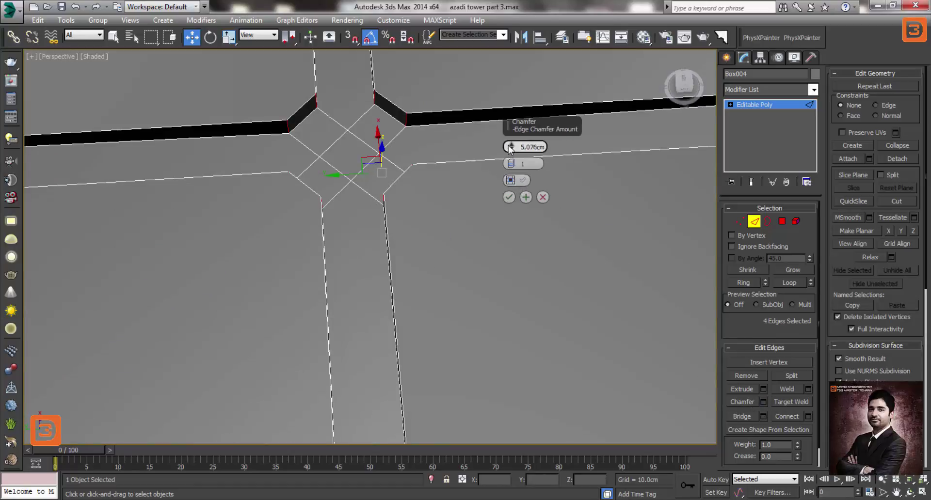
mouse_move(510, 146)
left_mouse_down()
mouse_move(513, 136)
mouse_move(521, 151)
left_mouse_up()
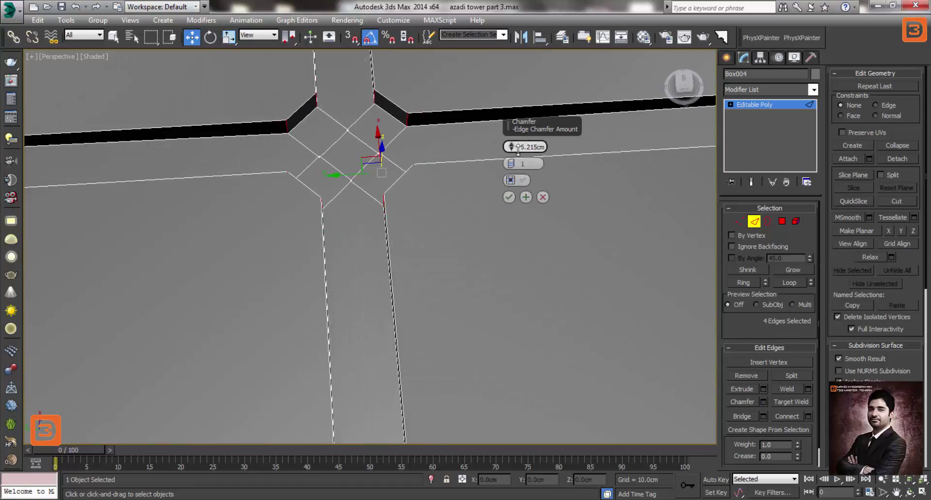
middle_click_drag(402, 177, 513, 200, "alt")
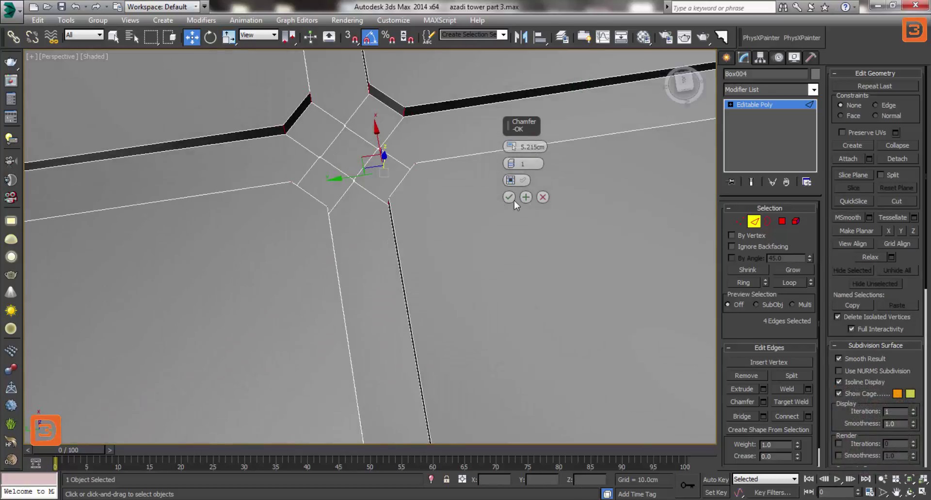
left_click(509, 197)
Delete the four diamond faces at the channel crossing to open the centre
left_click(781, 221)
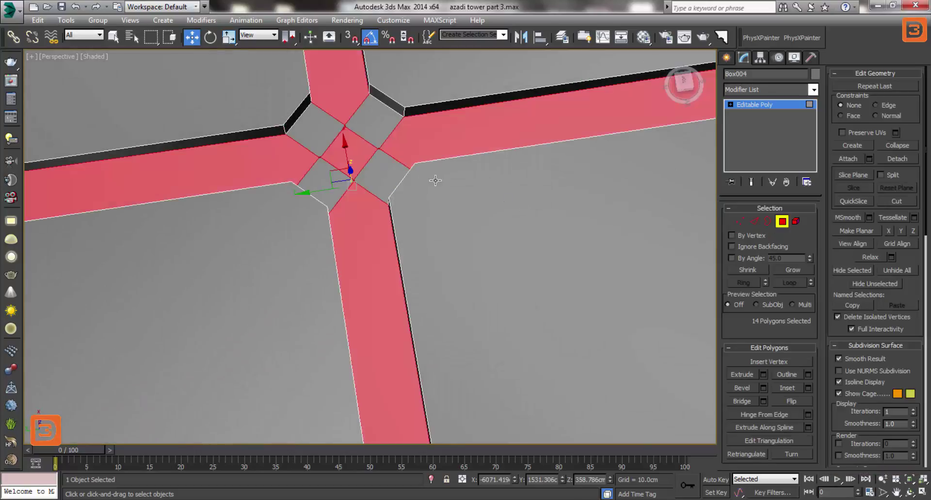
middle_click_drag(432, 180, 378, 146, "alt")
left_click(373, 125)
left_click(339, 148, "ctrl")
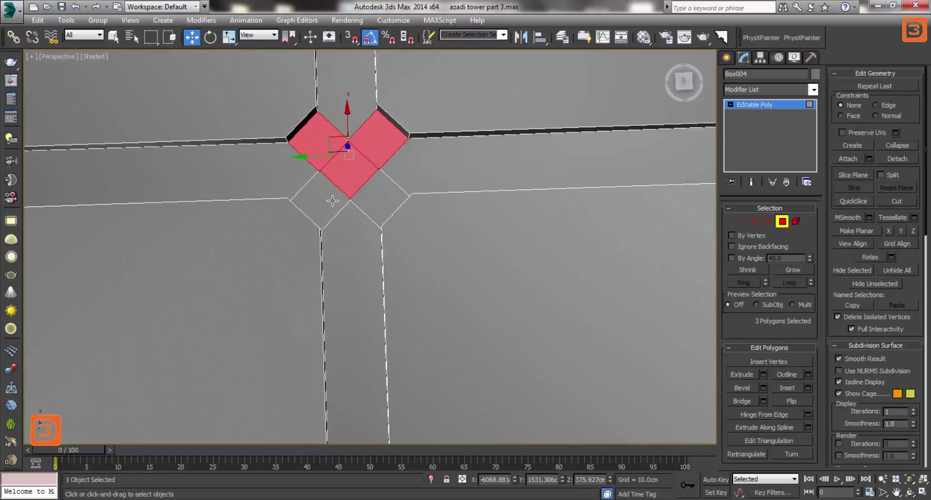
left_click(322, 198, "ctrl")
left_click(375, 205, "ctrl")
left_click(378, 191)
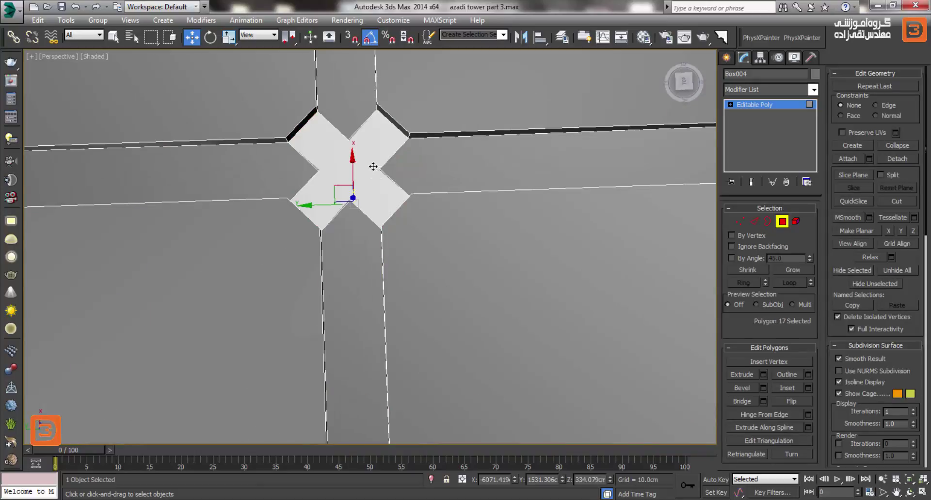
left_click(368, 178, "alt")
scroll(364, 177, "down", 3)
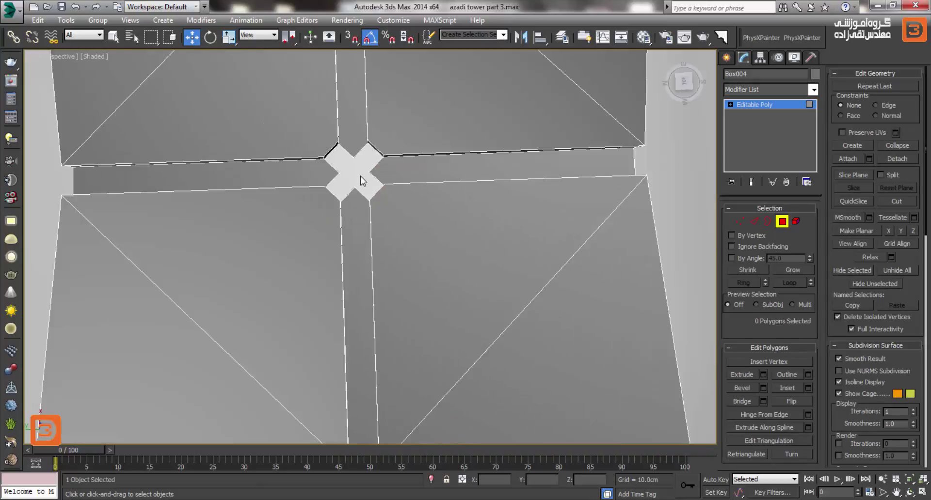
mouse_move(364, 176)
middle_mouse_down("alt")
mouse_move(396, 141)
mouse_move(442, 127)
mouse_move(377, 186)
middle_mouse_up("alt")
scroll(376, 185, "up", 5)
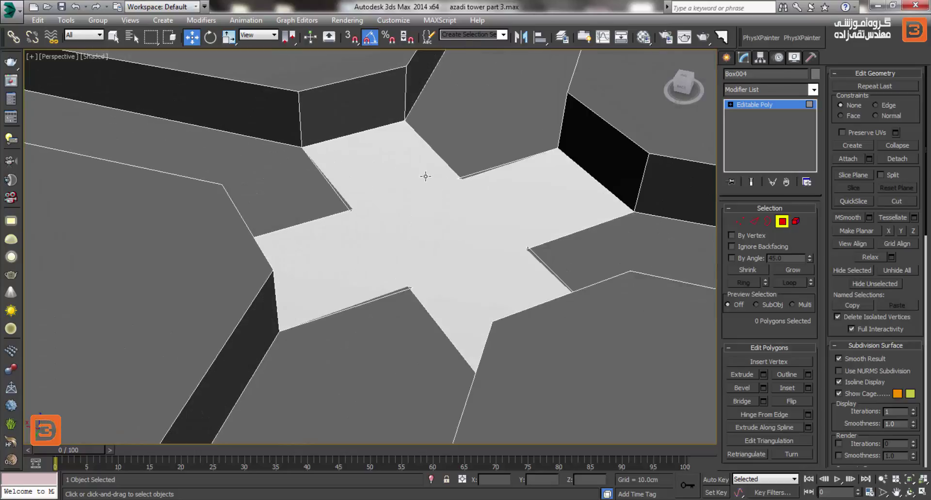
Connect the opening's corner vertices with new edges
left_click(740, 222)
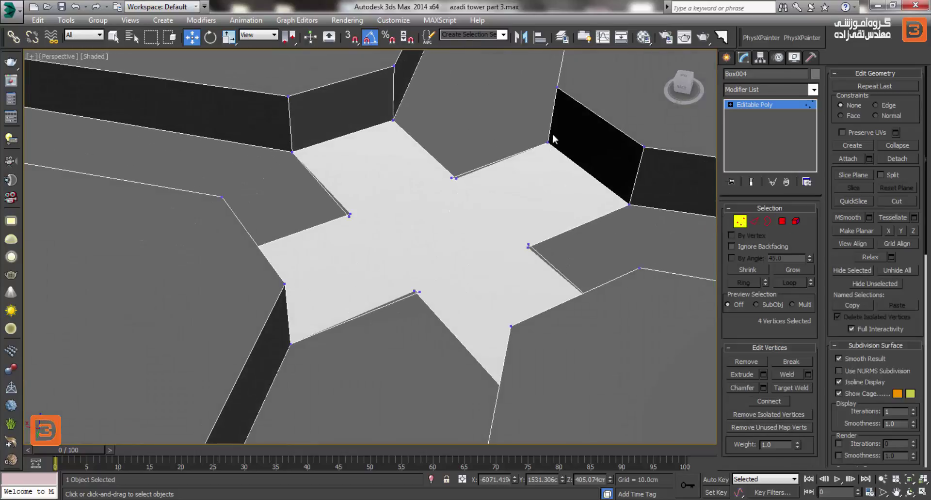
left_click(548, 142)
left_click(393, 119, "ctrl")
left_click(291, 153, "ctrl")
middle_click_drag(289, 197, 266, 197, "alt")
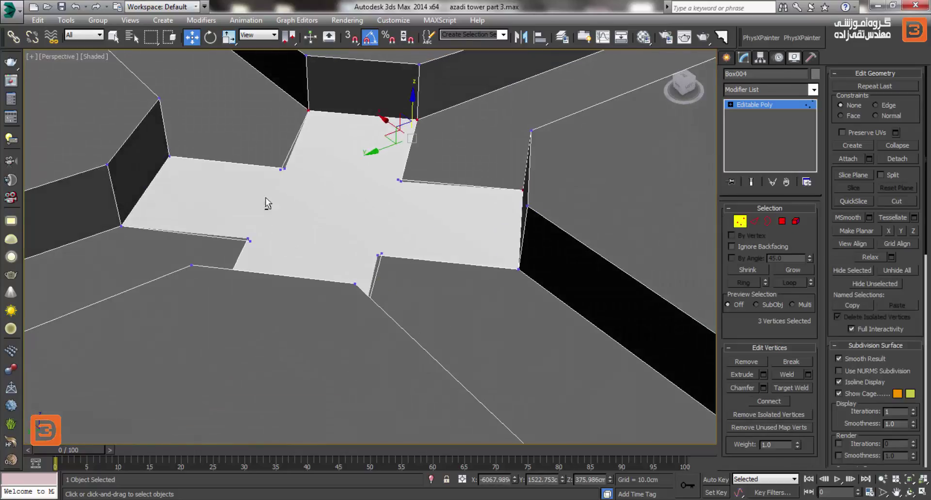
left_click_drag(220, 140, 124, 240, "ctrl")
mouse_move(123, 240)
middle_mouse_down("alt")
mouse_move(284, 258)
mouse_move(540, 104)
mouse_move(468, 258)
mouse_move(499, 279)
middle_mouse_up("alt")
left_click(492, 255, "ctrl")
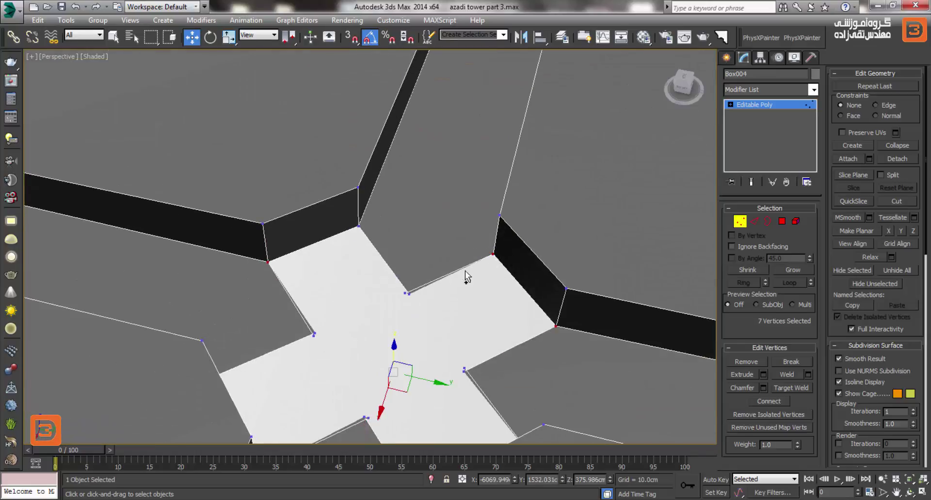
left_click(768, 401)
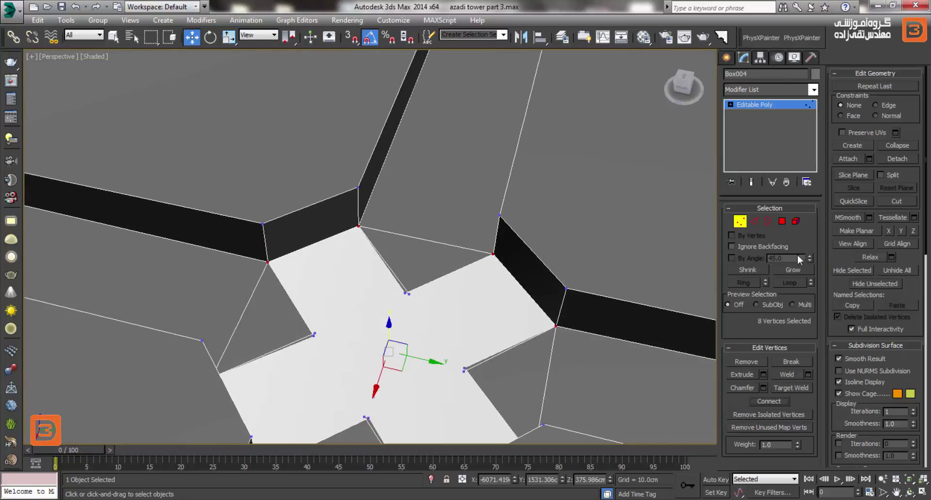
Select the corner faces surrounding the central opening
left_click(781, 221)
left_click(394, 293)
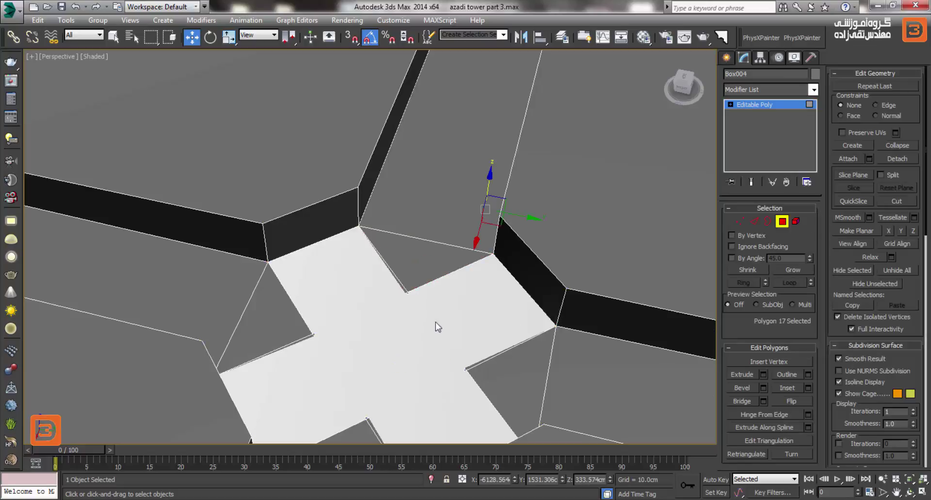
left_click_drag(438, 330, 385, 278)
left_click_drag(349, 336, 313, 301, "ctrl")
left_click_drag(487, 362, 513, 388, "ctrl")
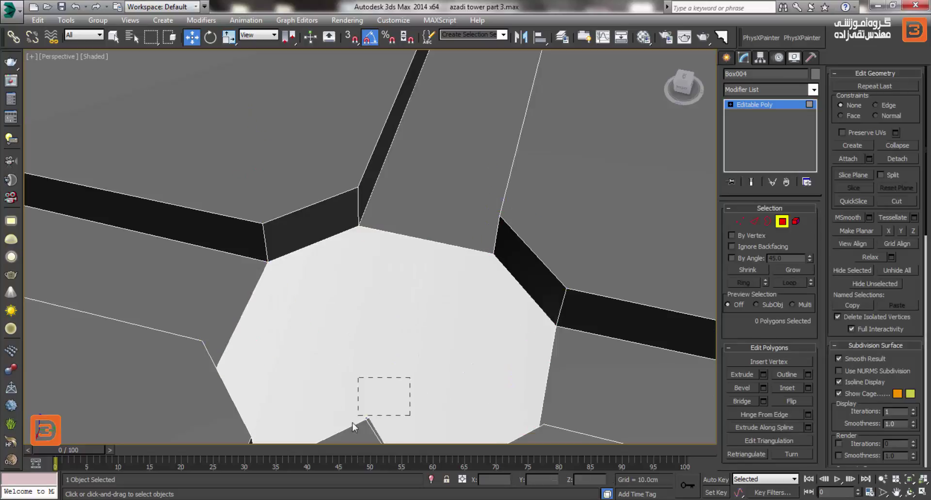
left_click_drag(410, 378, 357, 411, "ctrl")
middle_click_drag(383, 412, 664, 243)
Select the central opening's 18 border edges in Border mode
left_click(768, 221, "ctrl")
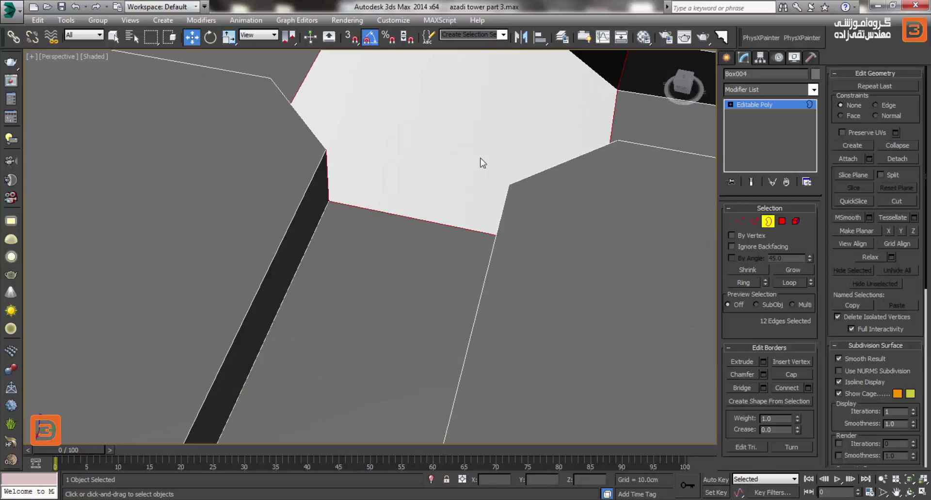
scroll(482, 162, "down", 2)
scroll(515, 182, "down", 1)
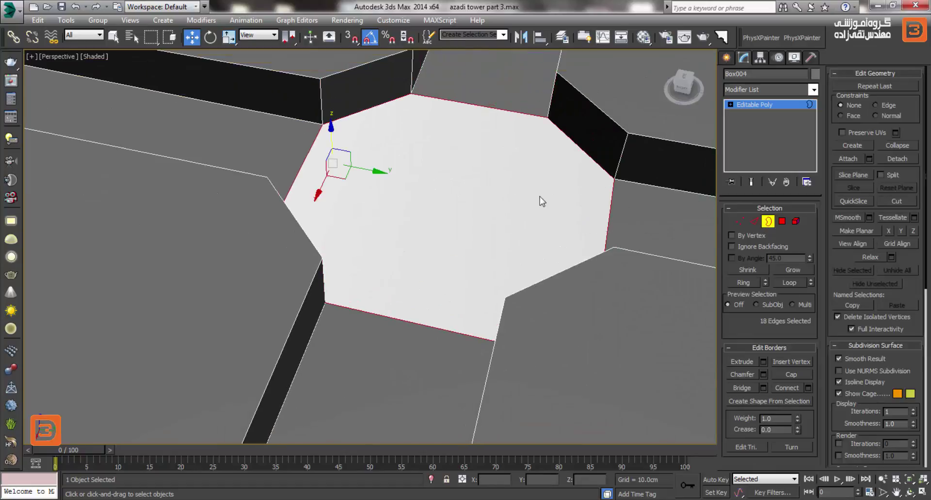
mouse_move(539, 196)
middle_mouse_down("alt")
mouse_move(371, 161)
mouse_move(390, 259)
mouse_move(349, 150)
mouse_move(372, 214)
mouse_move(392, 235)
mouse_move(427, 236)
mouse_move(415, 214)
middle_mouse_up("alt")
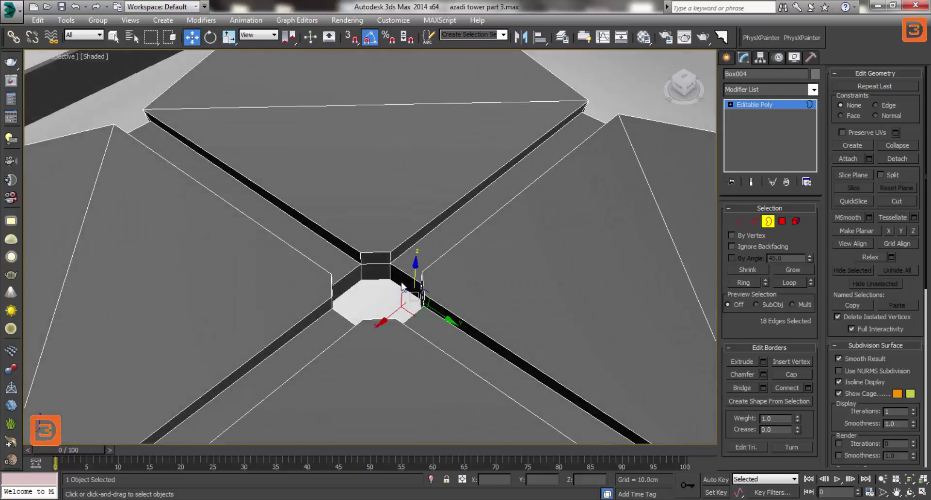
Scale the hub vertices around the central opening outward to widen it
left_click(742, 222)
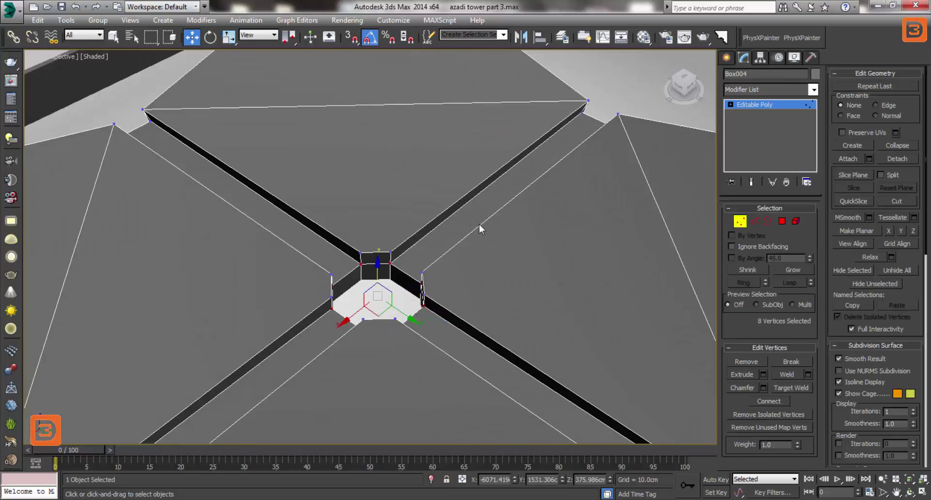
left_click_drag(276, 426, 277, 427)
middle_click_drag(358, 359, 367, 338, "alt")
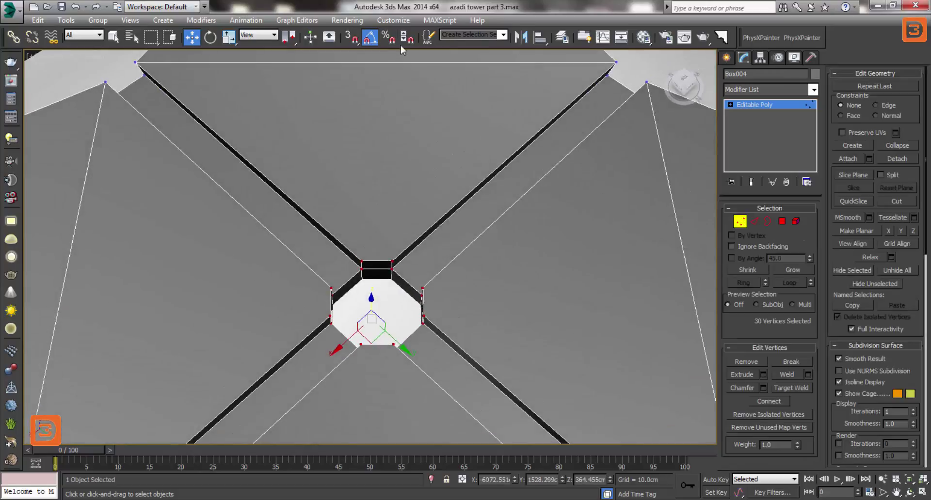
left_click(229, 37)
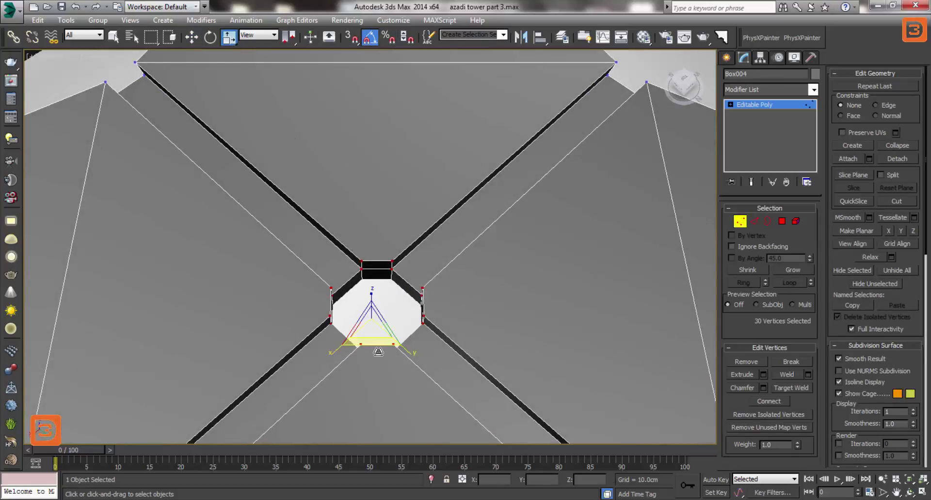
left_click_drag(378, 352, 390, 422)
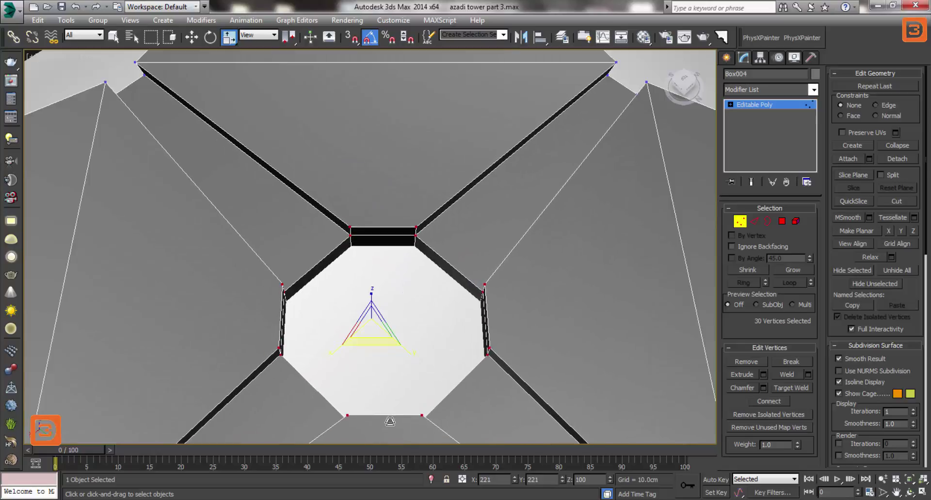
Try rescaling the opening's top and right-side vertices, then undo those changes
middle_click_drag(345, 275, 357, 264, "alt")
left_click_drag(293, 295, 290, 294)
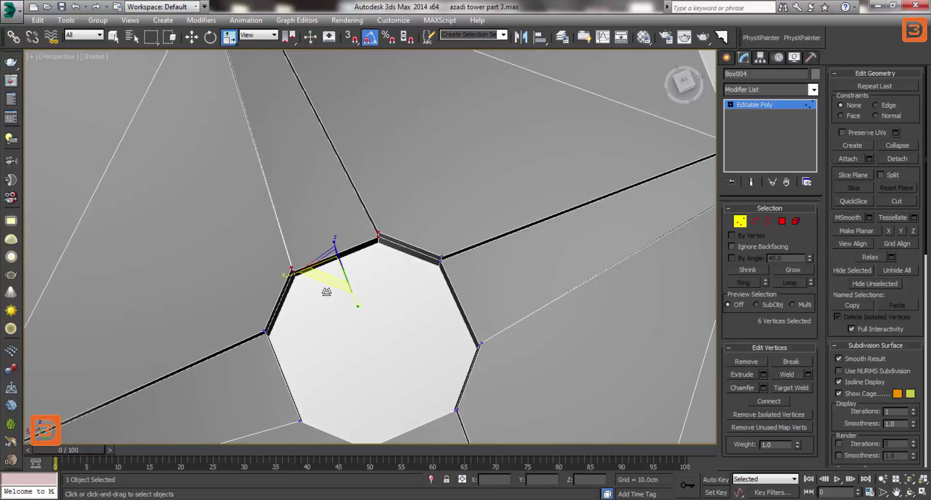
left_click_drag(369, 286, 336, 275)
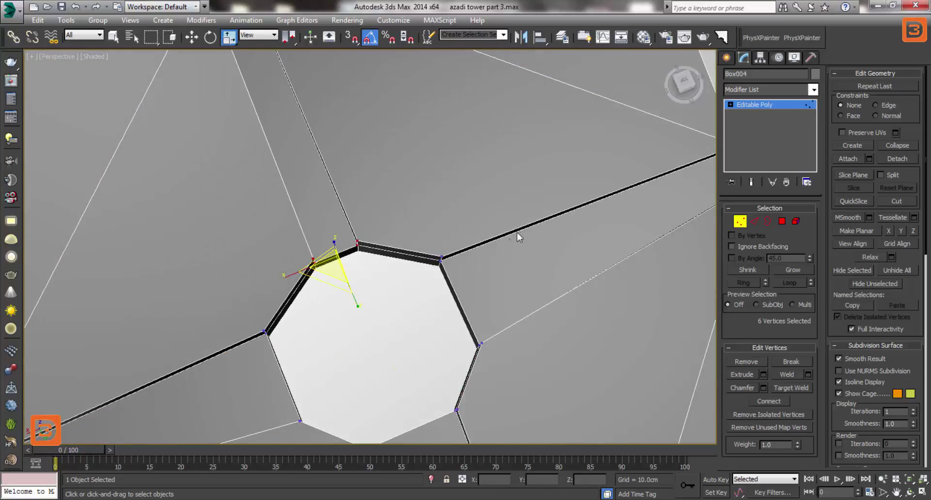
left_click_drag(531, 199, 417, 312)
middle_click_drag(465, 394, 438, 294)
key("ctrl+z")
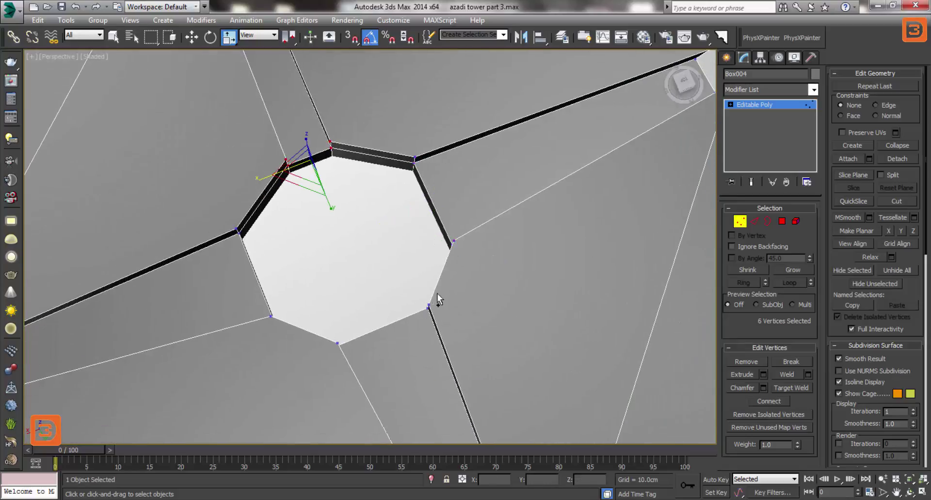
key("ctrl+z")
key("ctrl+z")
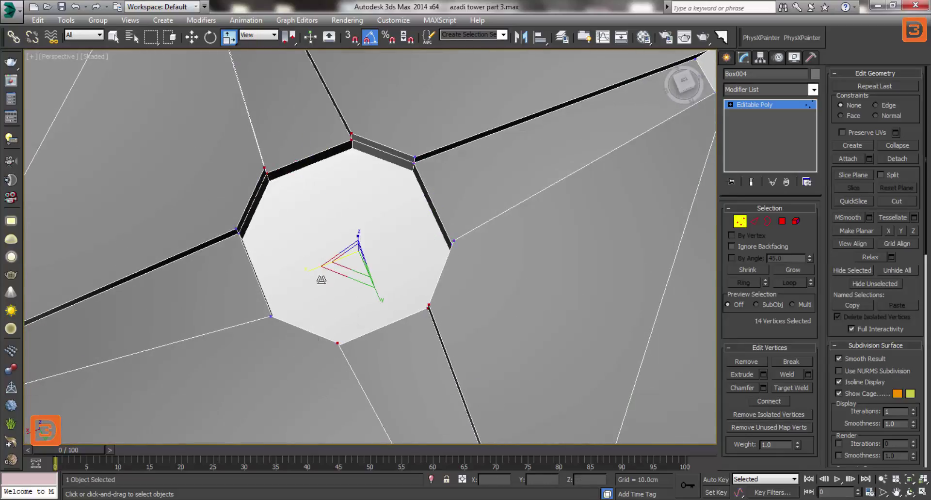
Reselect the opening vertices and scale them to 51% along one axis to regularize the octagon
key("ctrl+z")
key("ctrl+z")
left_click_drag(491, 103, 383, 295)
left_click_drag(291, 214, 239, 326, "ctrl")
left_click_drag(391, 272, 385, 229)
key("ctrl+z")
mouse_move(442, 202)
middle_mouse_down("alt")
mouse_move(401, 234)
mouse_move(409, 173)
mouse_move(226, 328)
mouse_move(365, 177)
middle_mouse_up("alt")
scroll(401, 234, "down", 3)
key("ctrl+z")
scroll(226, 323, "up", 3)
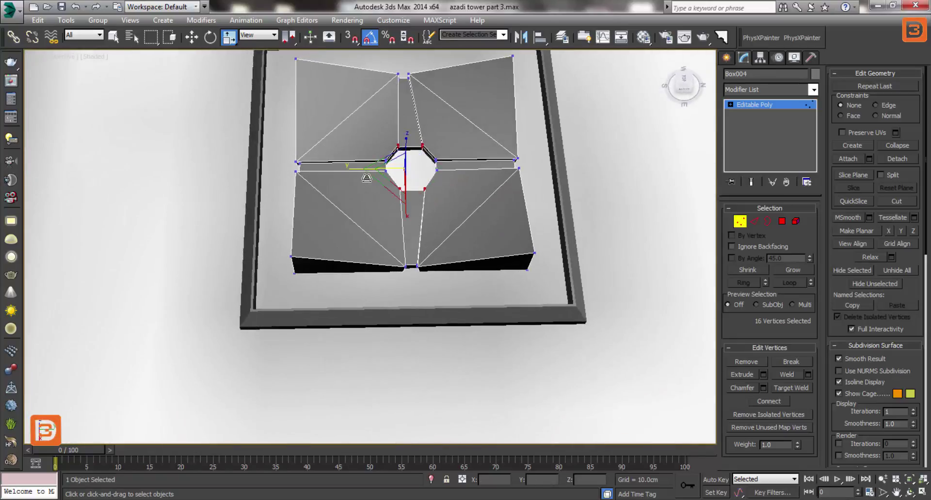
left_click_drag(366, 178, 407, 182)
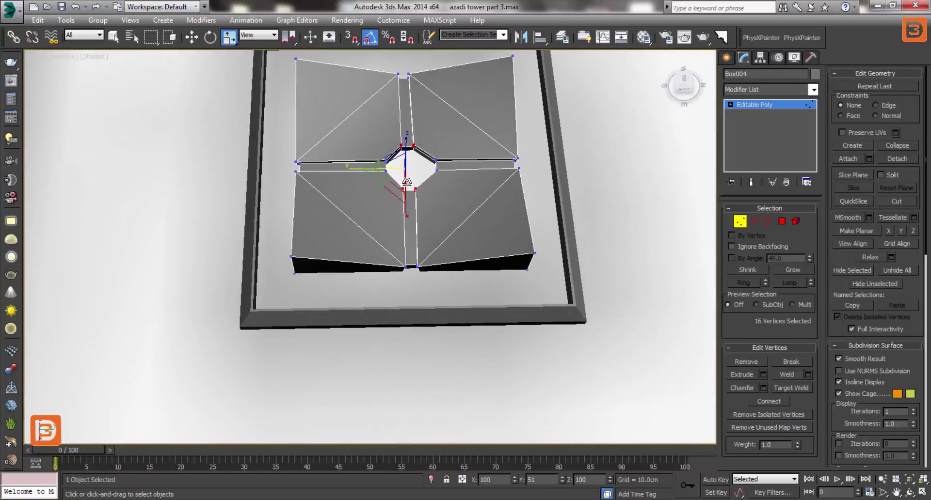
From the top view, select the opening's inner vertices and switch to the Move tool
middle_click_drag(406, 183, 397, 198, "alt")
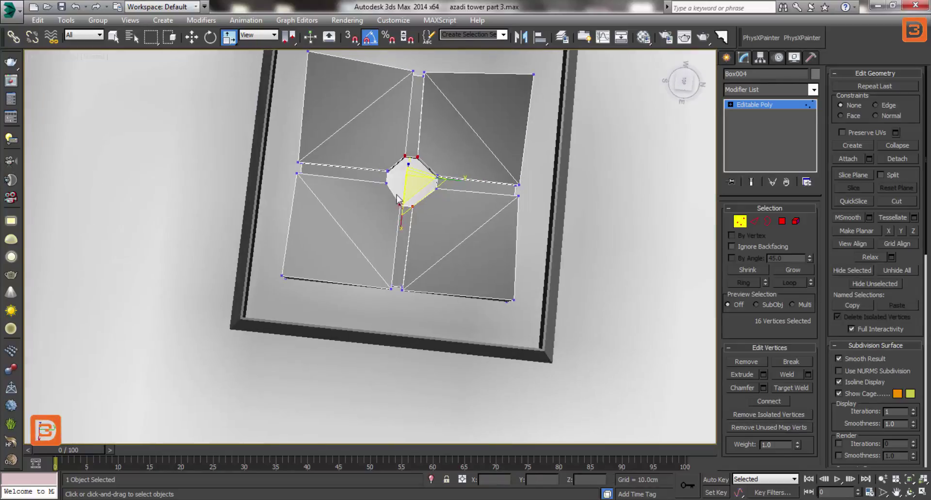
key("t")
left_click_drag(386, 162, 427, 116)
right_click(391, 165)
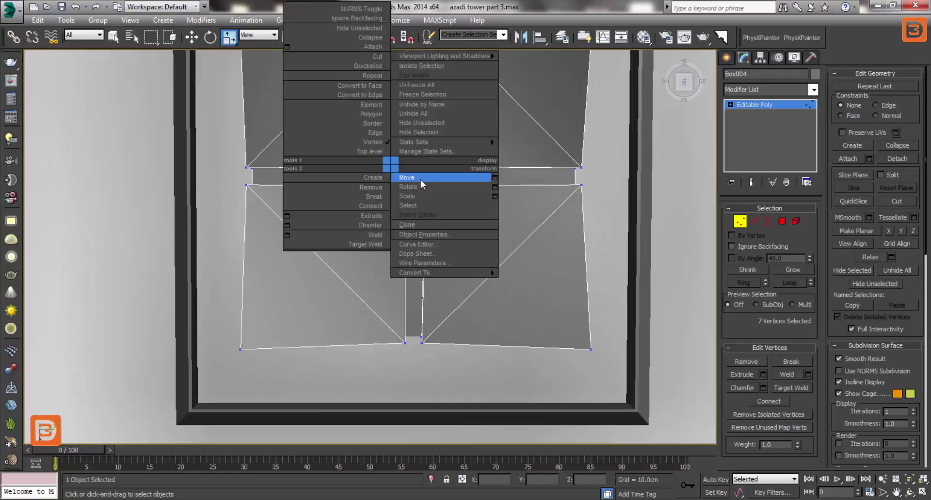
left_click(406, 178)
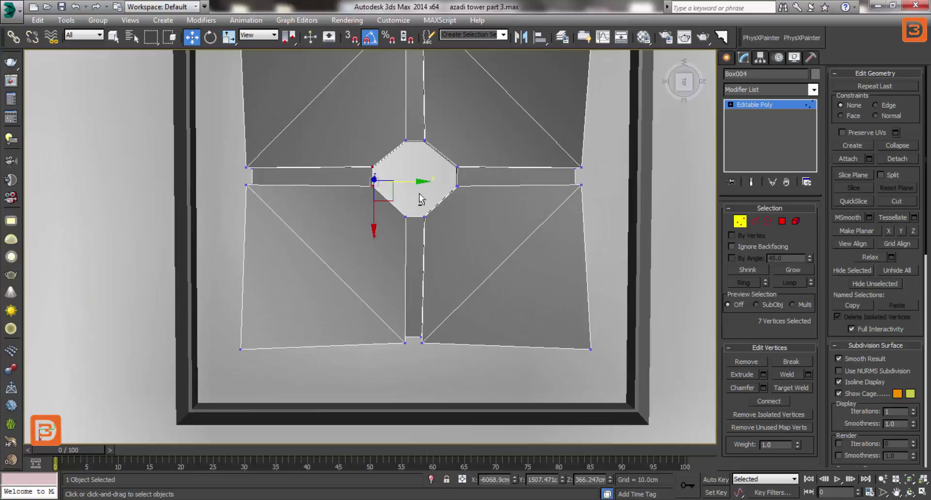
middle_click_drag(420, 199, 412, 228, "alt")
left_click_drag(407, 194, 416, 235, "ctrl")
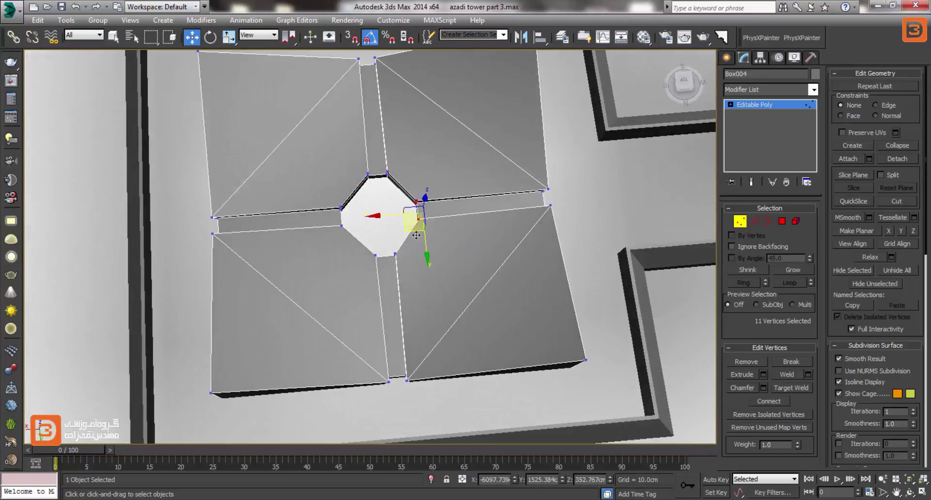
key("p")
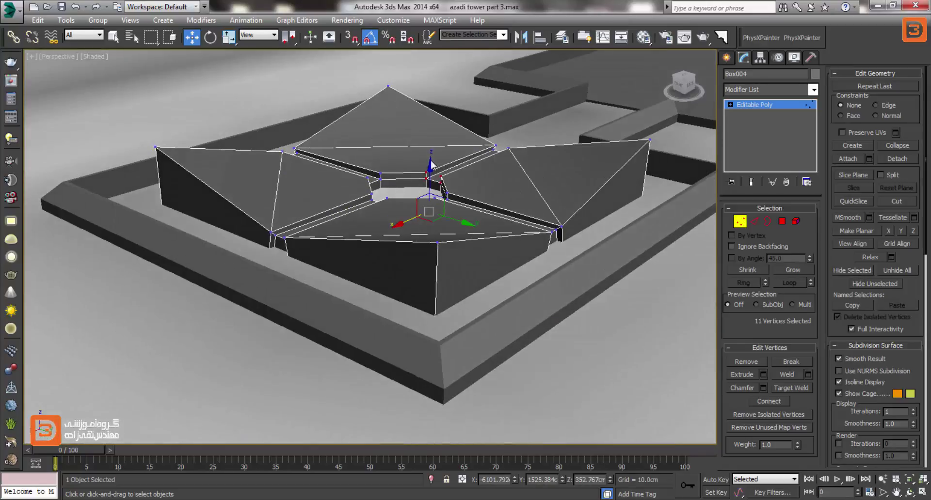
scroll(431, 165, "up", 5)
middle_click_drag(506, 170, 512, 228, "alt")
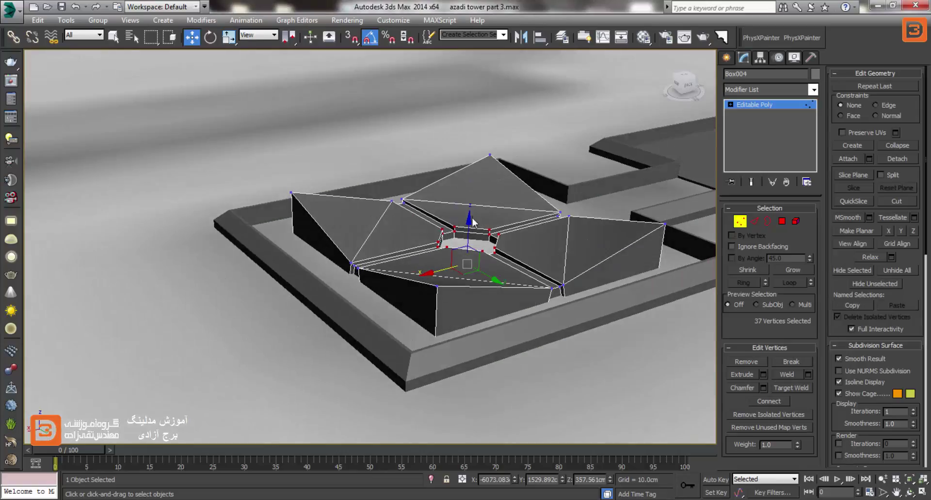
Lower the 37 inner vertices about 11 cm, then raise the whole block about 20 cm
left_click(477, 229)
key("ctrl+z")
left_click_drag(478, 229, 480, 242)
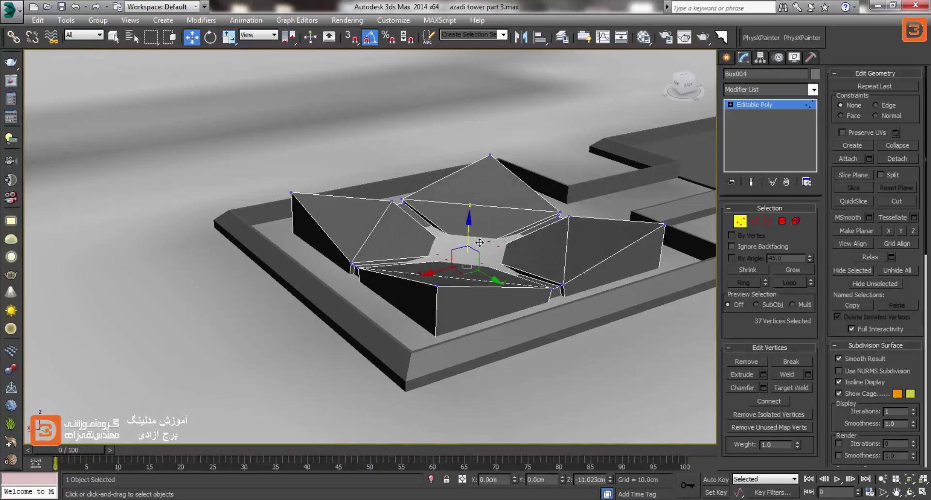
key("1")
mouse_move(475, 228)
left_mouse_down()
mouse_move(479, 202)
mouse_move(479, 211)
left_mouse_up()
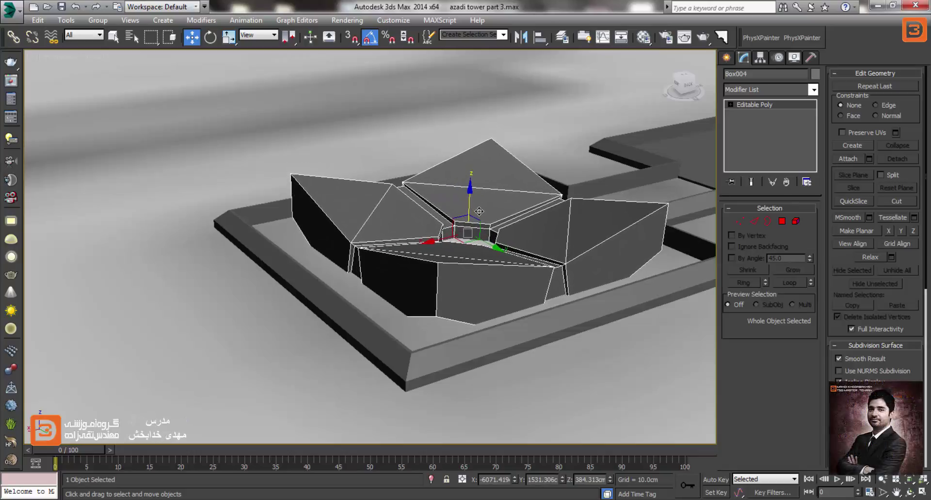
Select the central opening's border and lower it slightly
left_click(767, 221)
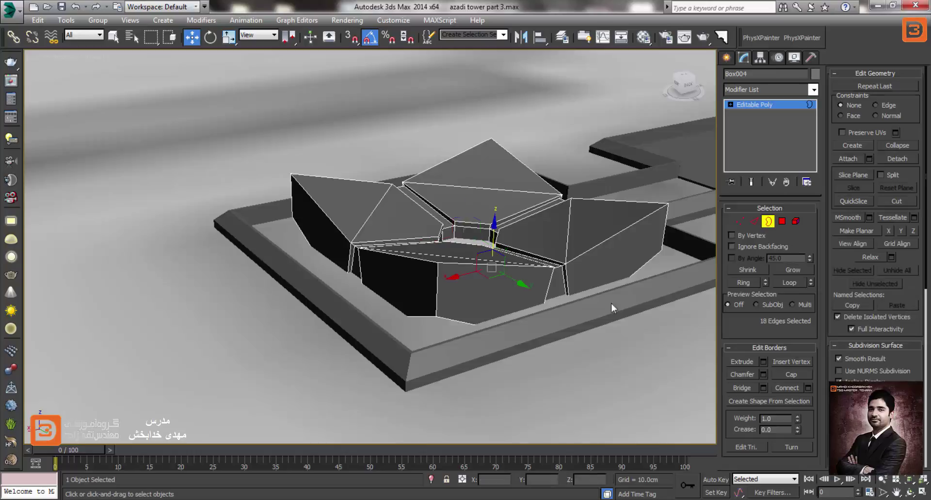
left_click_drag(527, 297, 526, 294)
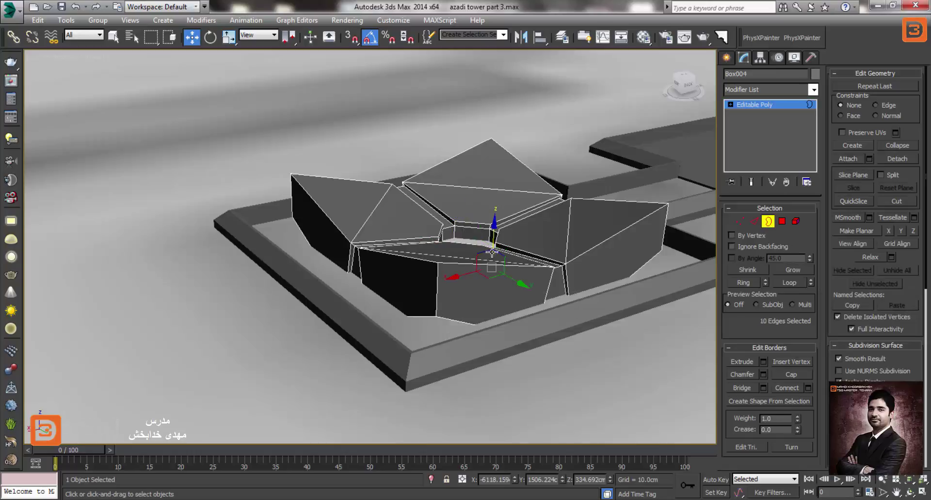
left_click_drag(492, 251, 505, 254)
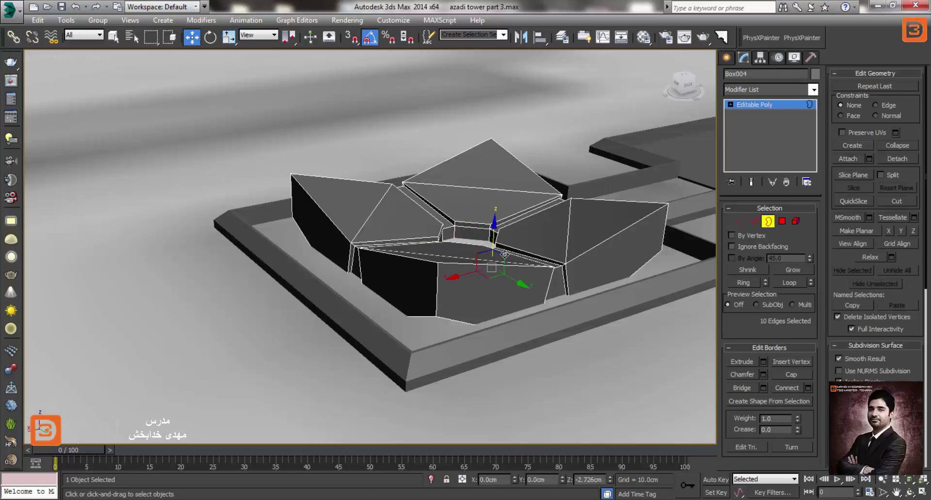
left_click(449, 320)
In wireframe, move the block's lower vertices down about 27 cm, then return to shaded view
left_click(740, 221)
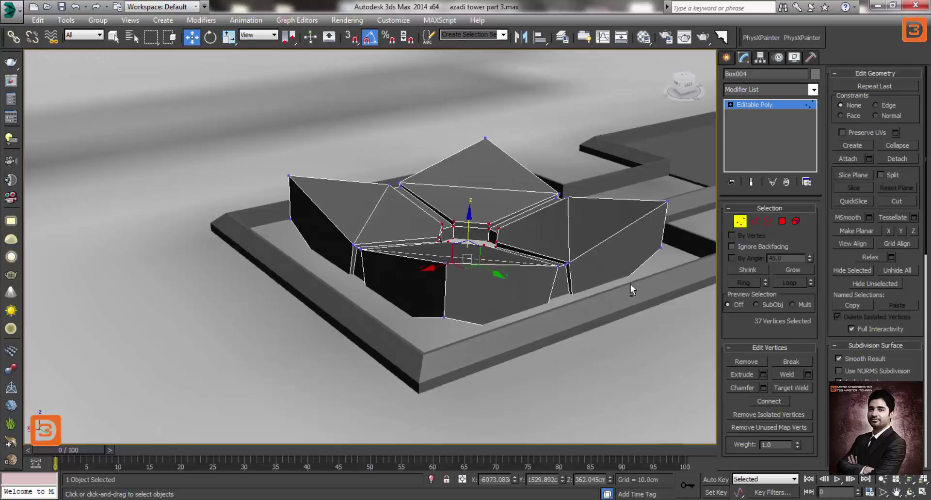
mouse_move(630, 284)
middle_mouse_down("alt")
mouse_move(682, 258)
mouse_move(663, 221)
middle_mouse_up("alt")
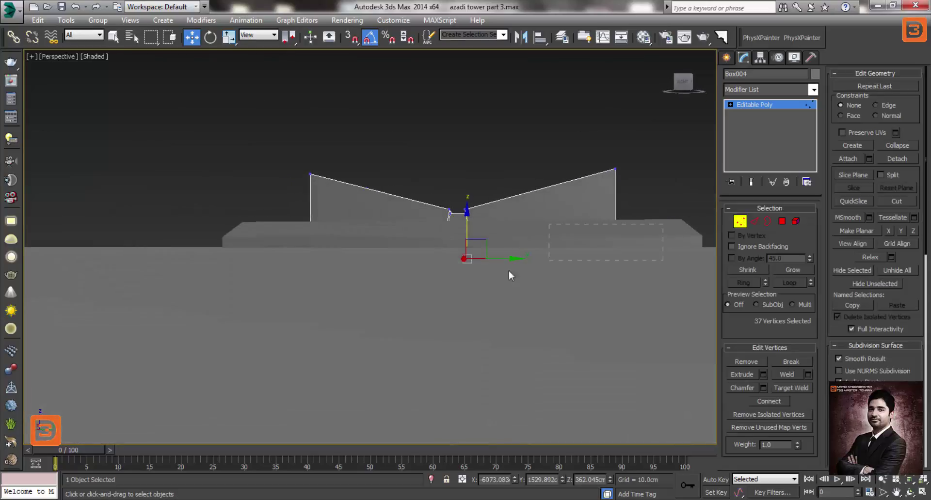
key("F3")
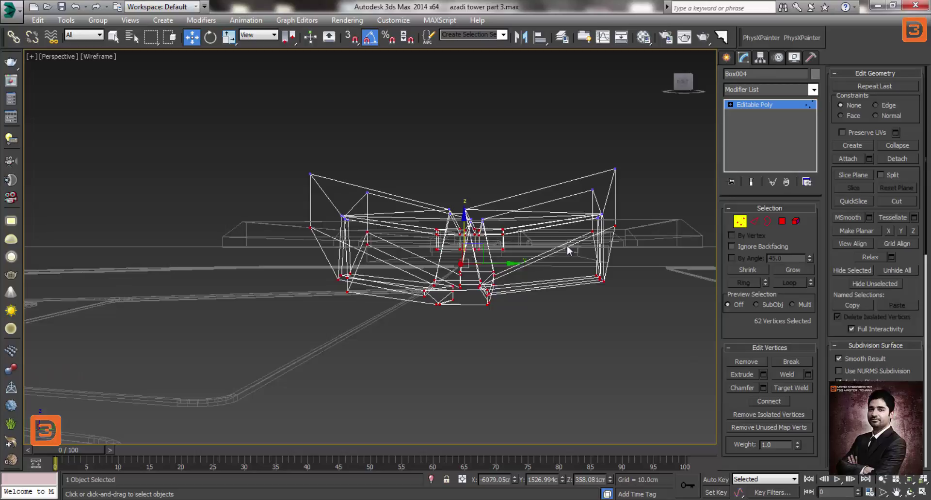
middle_click_drag(524, 250, 528, 223, "alt")
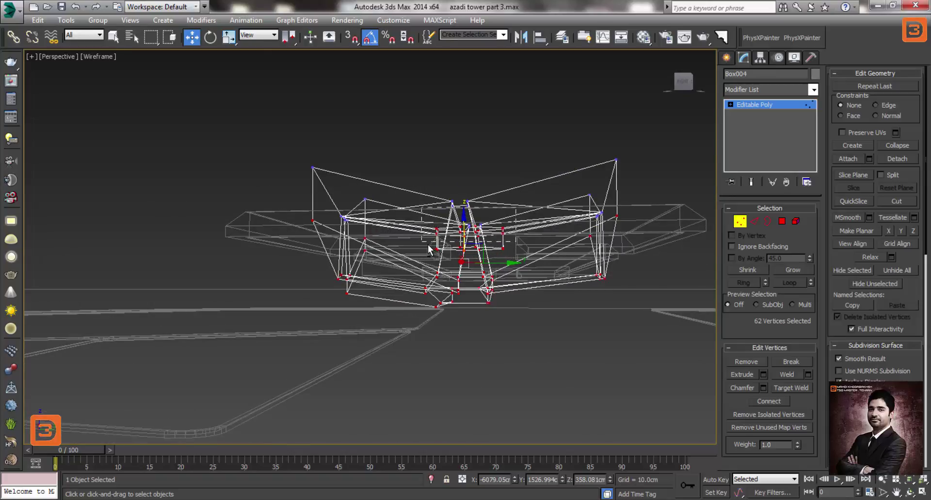
left_click_drag(428, 250, 465, 252, "alt")
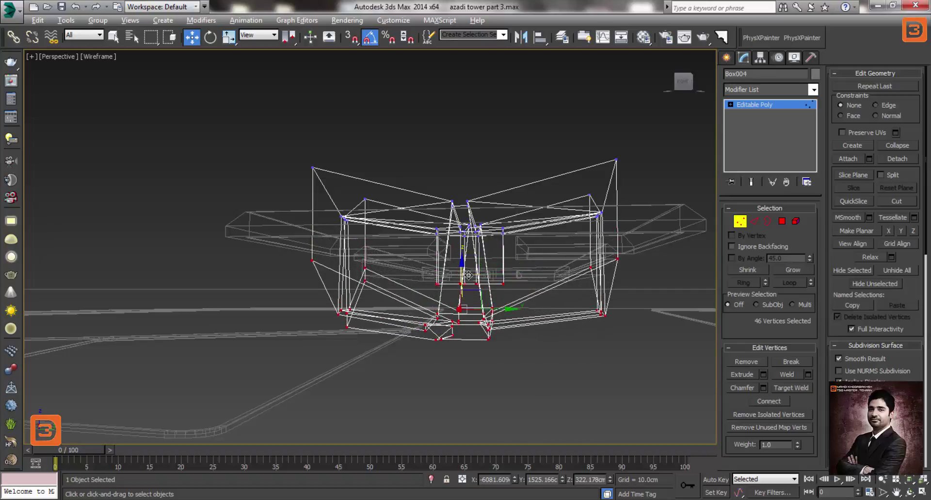
middle_click_drag(465, 252, 410, 316, "alt")
scroll(410, 316, "up", 3)
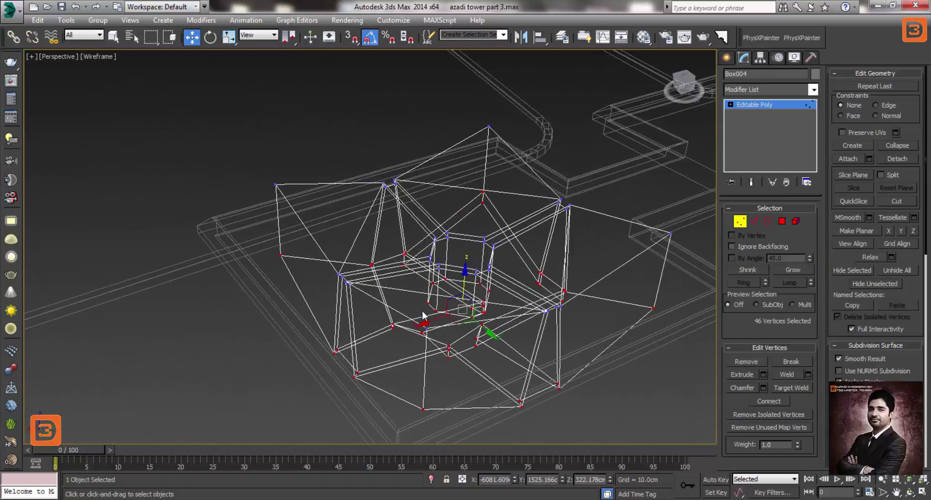
key("F3")
middle_click_drag(426, 311, 502, 233, "alt")
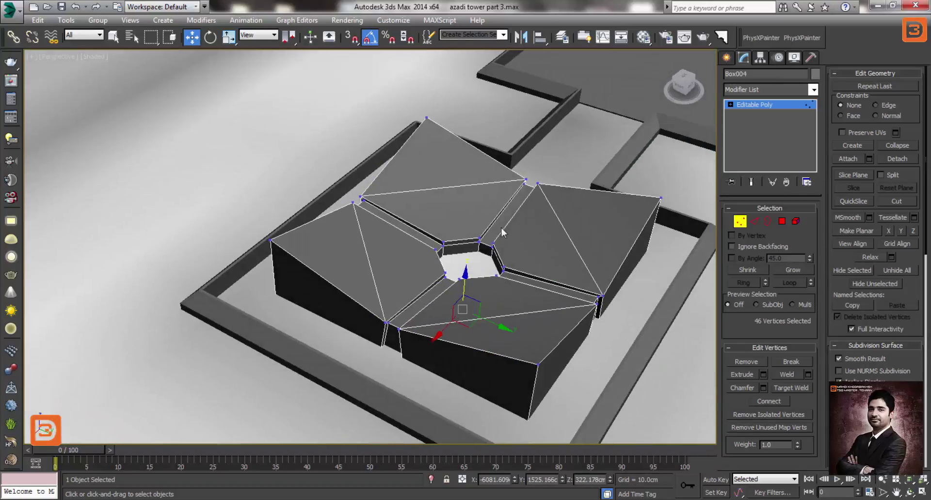
left_click(739, 221)
Select all of the star block's edges, then deselect the diagonal edges on its faces
key("2")
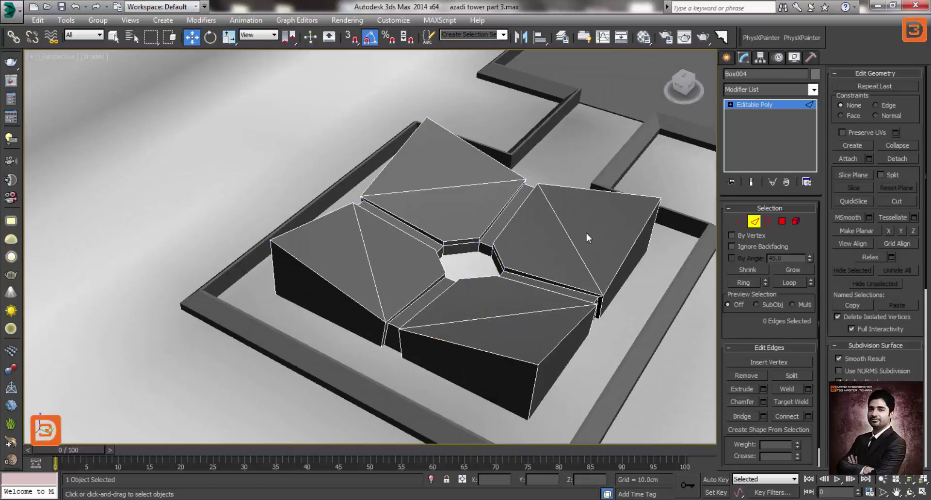
key("ctrl+a")
mouse_move(589, 236)
middle_mouse_down("alt")
mouse_move(529, 251)
mouse_move(420, 142)
mouse_move(357, 245)
middle_mouse_up("alt")
scroll(343, 272, "up", 5)
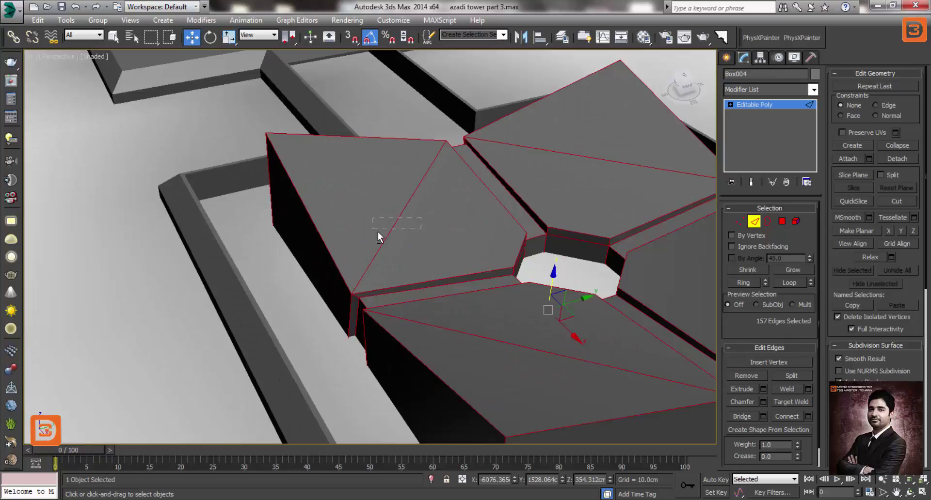
left_click_drag(421, 218, 378, 237, "alt")
middle_click_drag(604, 182, 611, 249, "alt")
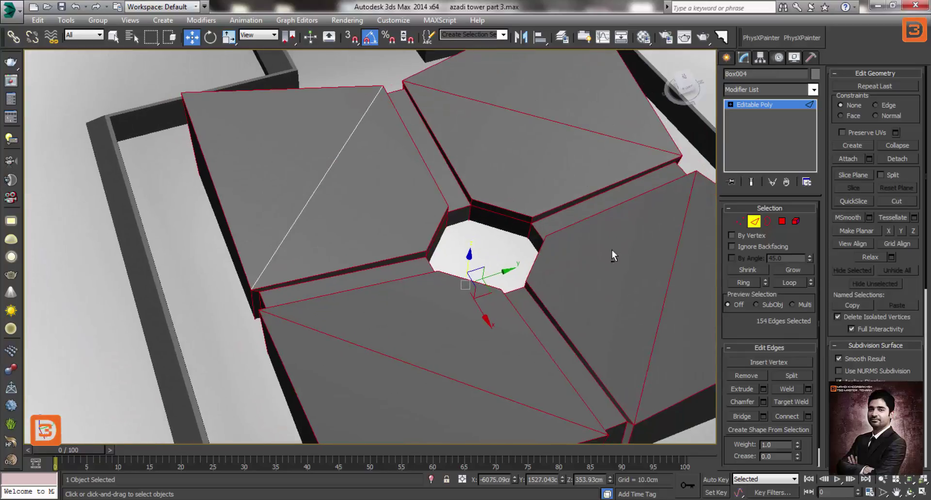
mouse_move(561, 150)
middle_mouse_down("alt")
mouse_move(542, 130)
mouse_move(550, 104)
mouse_move(568, 153)
middle_mouse_up("alt")
left_click(549, 104, "alt")
left_click(583, 270, "alt")
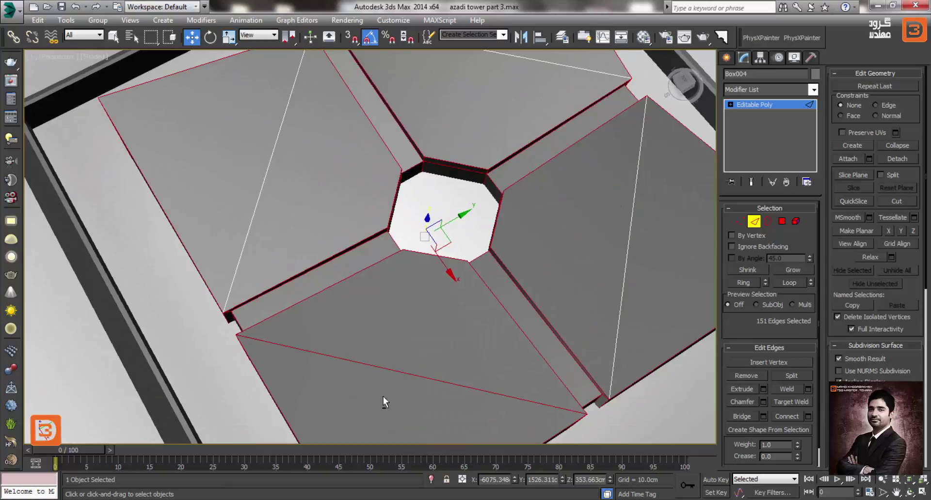
middle_click_drag(382, 401, 427, 246, "alt")
left_click_drag(425, 293, 401, 353, "alt")
mouse_move(401, 353)
middle_mouse_down("alt")
mouse_move(379, 309)
mouse_move(397, 336)
middle_mouse_up("alt")
Chamfer the remaining selected edges by 1.0cm and exit edge editing
left_click(743, 402)
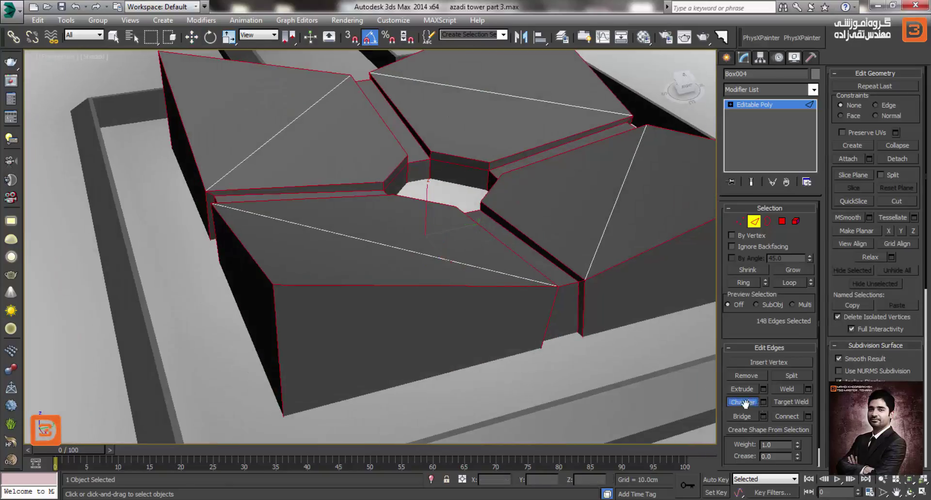
middle_click_drag(474, 285, 565, 329)
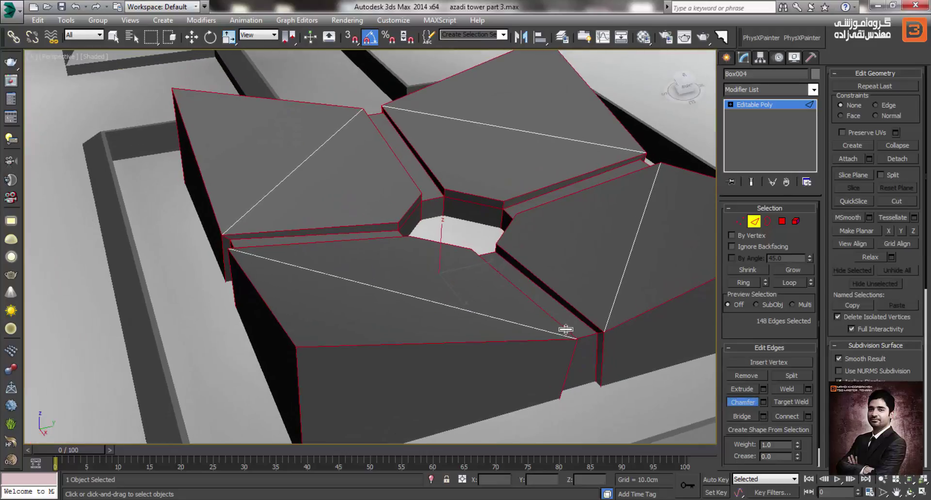
left_click(762, 402)
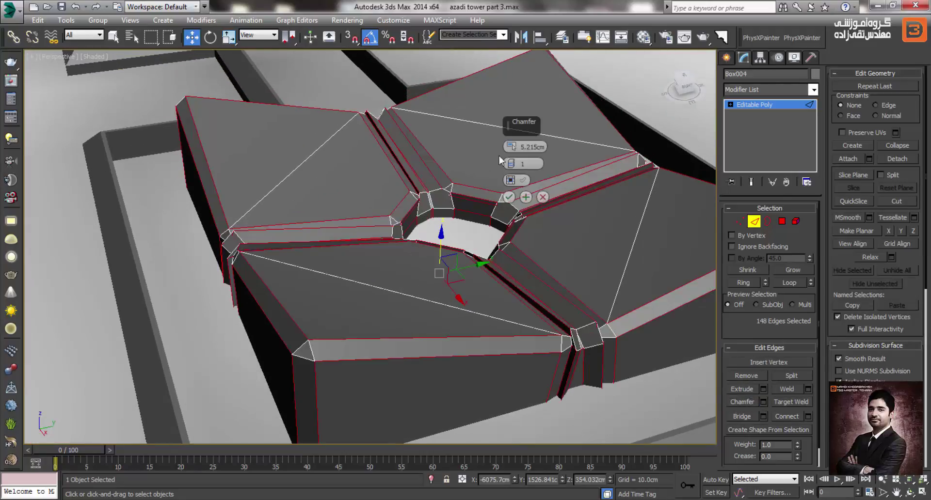
type("1")
key("Return")
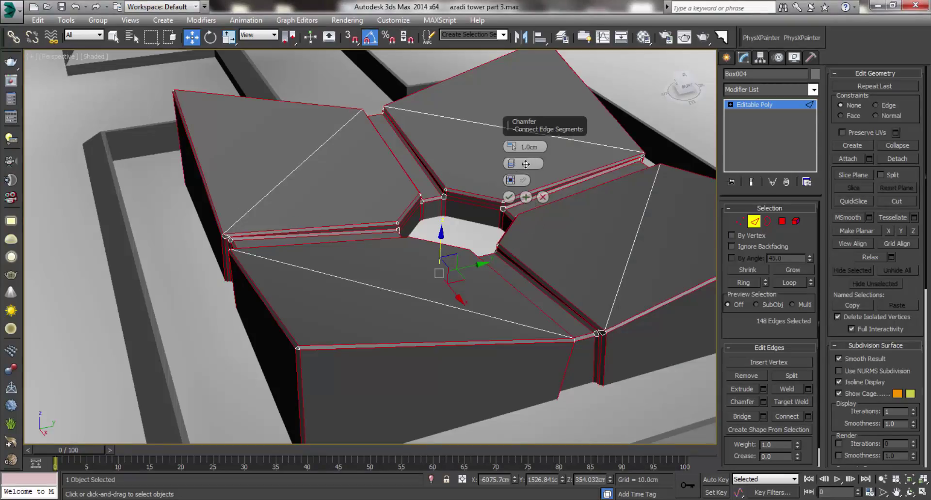
left_click(508, 197)
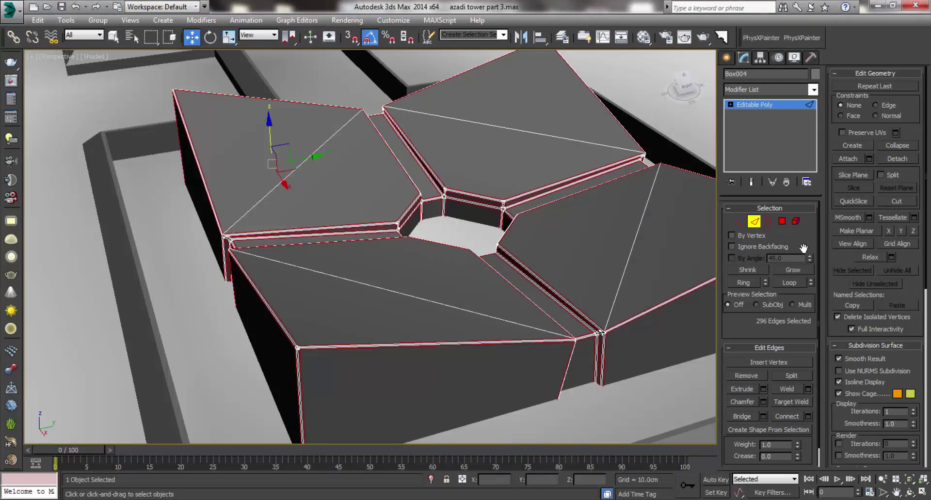
left_click(753, 221)
scroll(584, 287, "down", 3)
Zoom out to see the whole plaza strip, then switch to the fountain reference photo
left_click(565, 174)
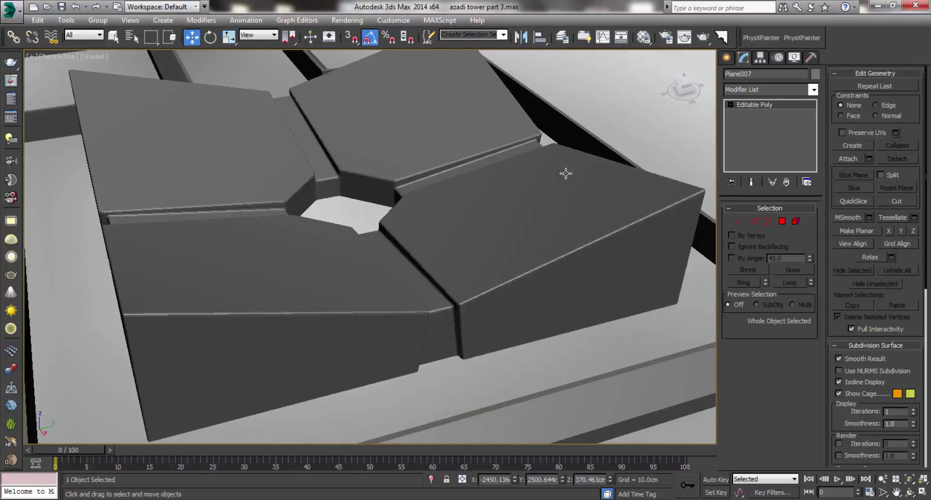
mouse_move(565, 174)
middle_mouse_down()
mouse_move(494, 233)
mouse_move(506, 281)
middle_mouse_up()
scroll(494, 233, "down", 3)
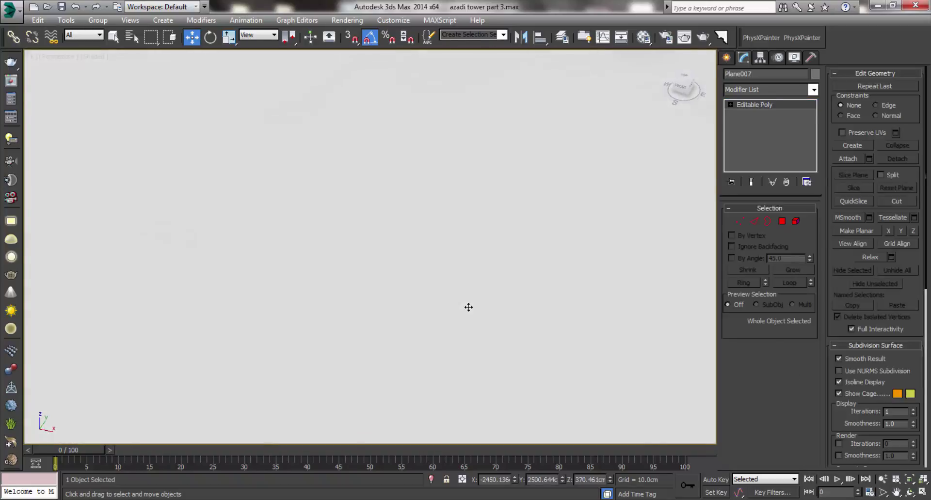
middle_click_drag(468, 307, 490, 317, "alt")
left_click(491, 318)
scroll(492, 321, "down", 2)
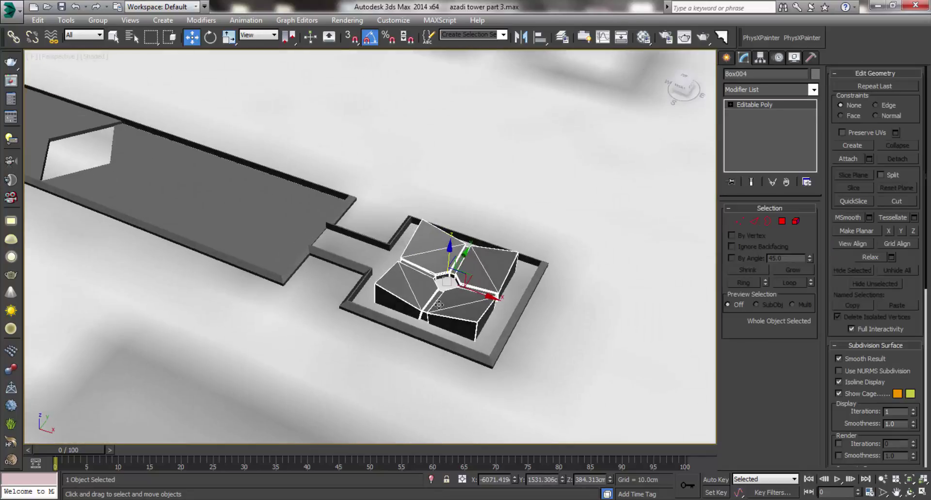
mouse_move(439, 304)
middle_mouse_down("alt")
mouse_move(429, 296)
mouse_move(489, 309)
middle_mouse_up("alt")
scroll(419, 294, "down", 3)
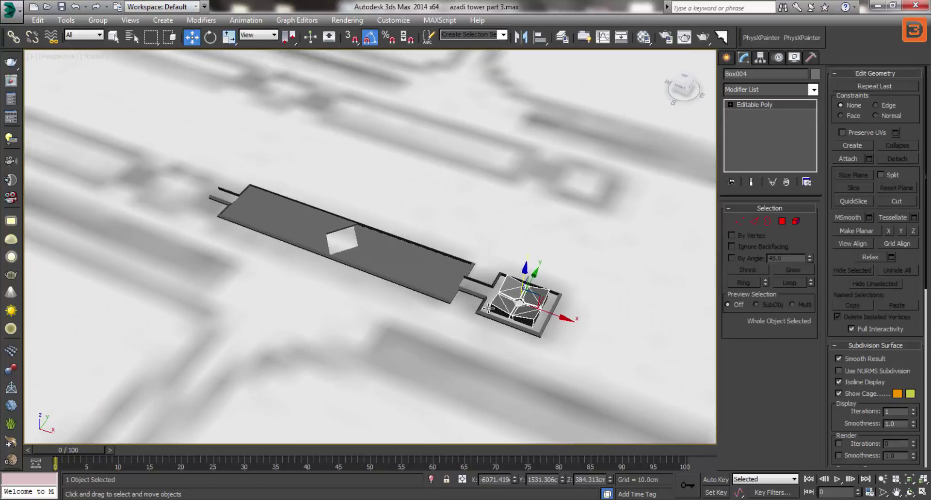
key("alt+Tab")
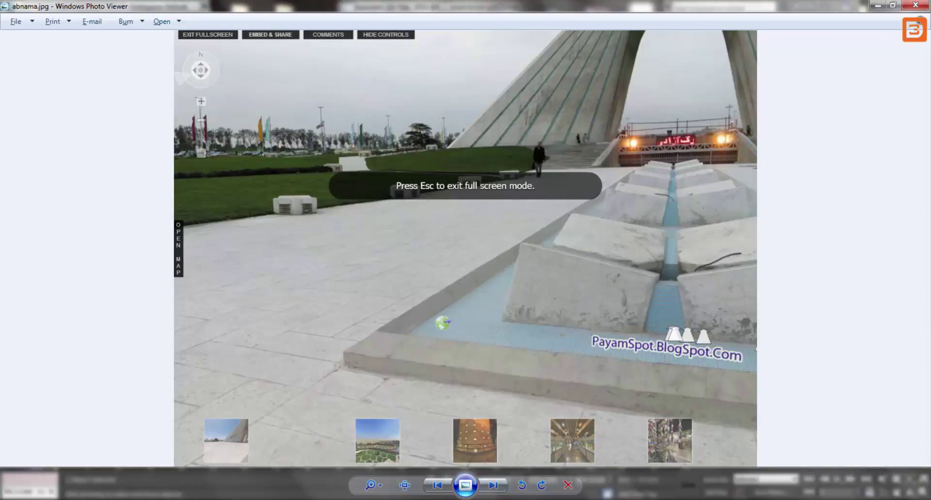
mouse_move(538, 451)
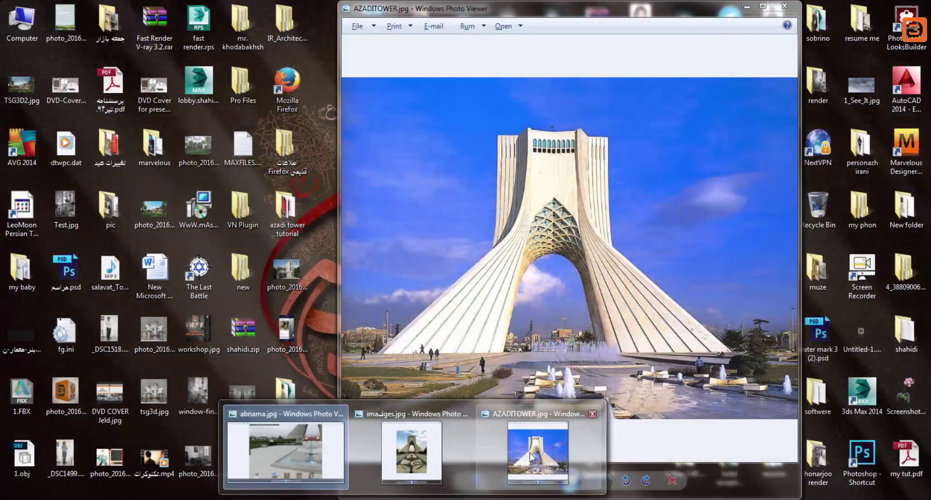
Compare the AZADITOWER photo with azadisq.jpg, then close the photo viewer
left_click(534, 458)
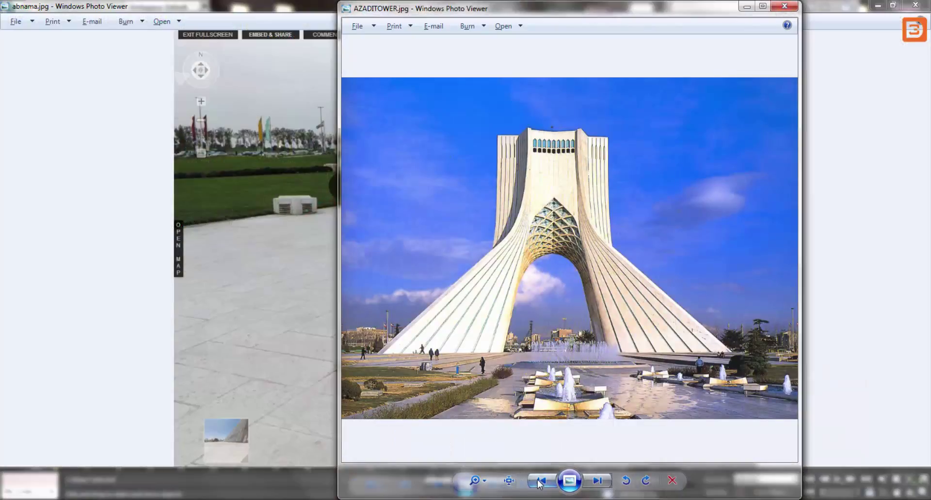
left_click(542, 480)
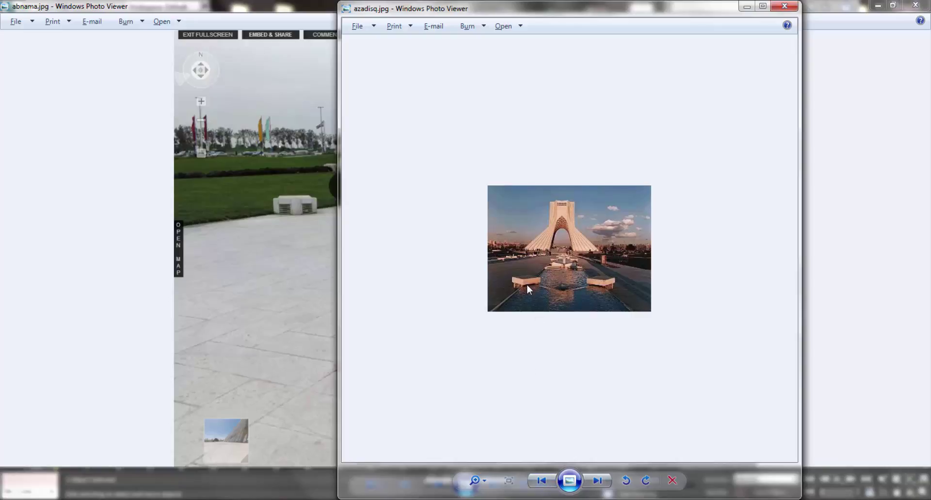
left_click(247, 290)
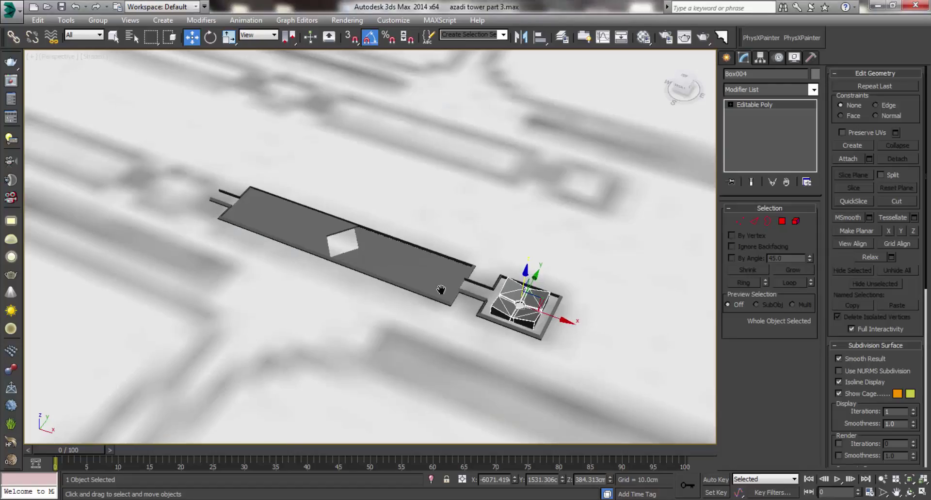
Shift Rectangle004 right and push the diamond opening's right tip outward
scroll(325, 274, "up", 5)
scroll(535, 261, "down", 4)
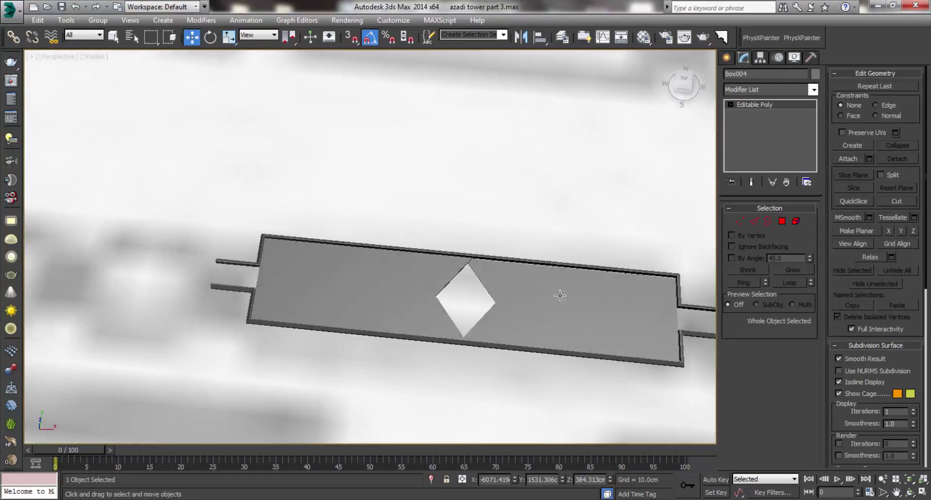
left_click(484, 287)
left_click_drag(593, 313, 604, 314)
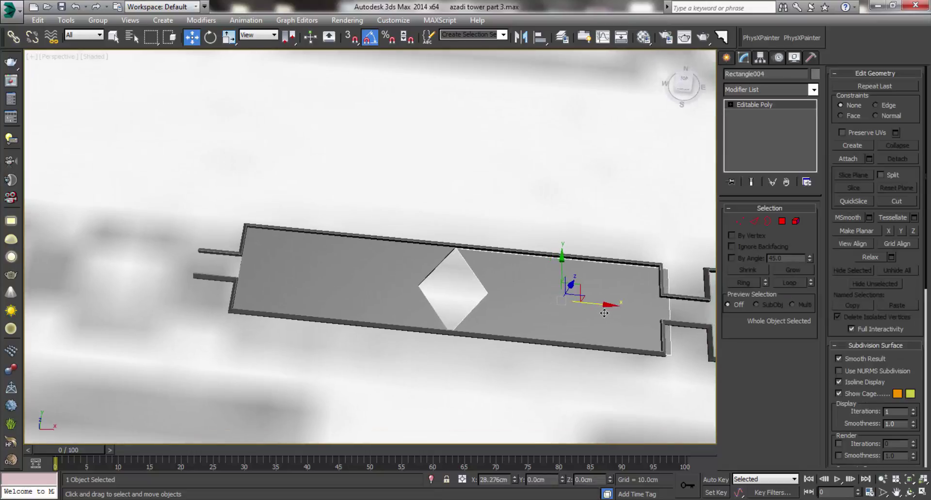
middle_click_drag(538, 306, 698, 256, "alt")
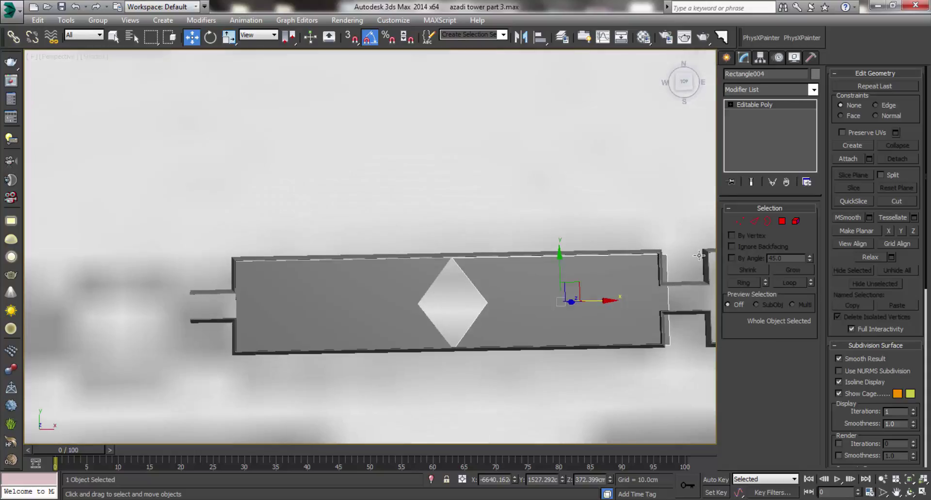
left_click(740, 221)
left_click_drag(522, 288, 483, 315)
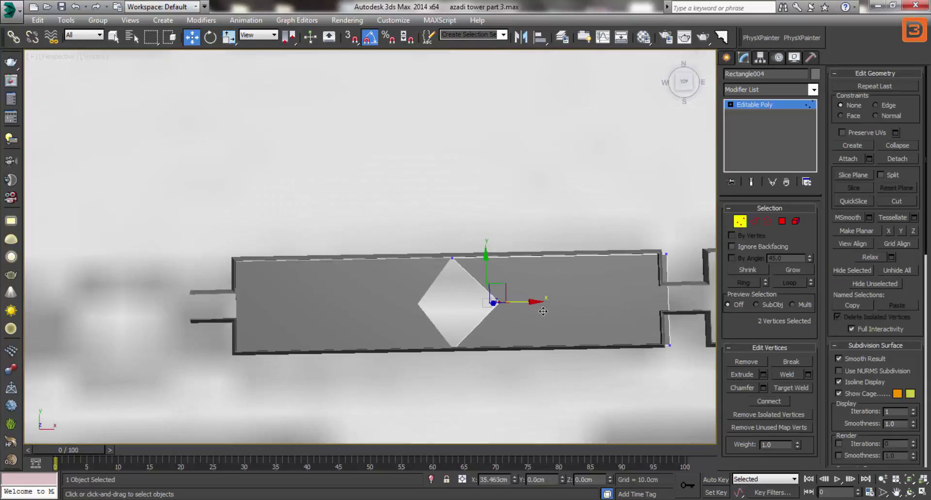
left_click_drag(542, 311, 556, 311)
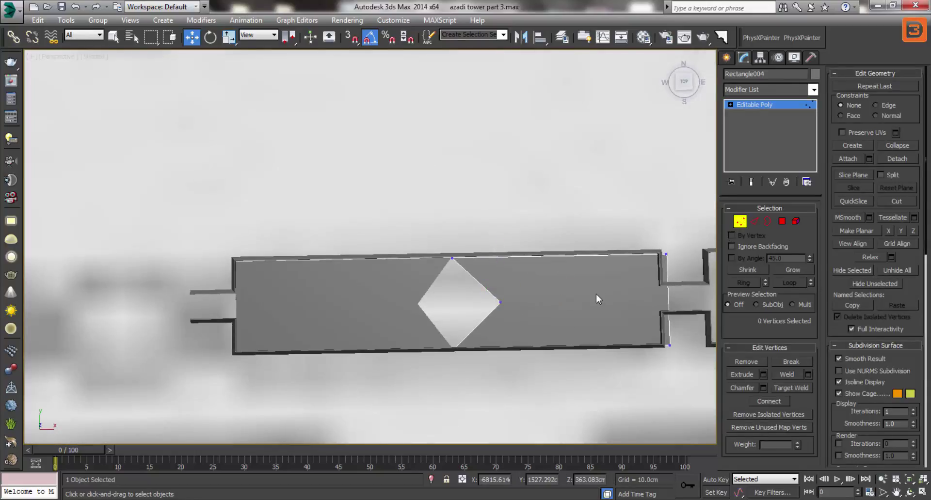
left_click(741, 221)
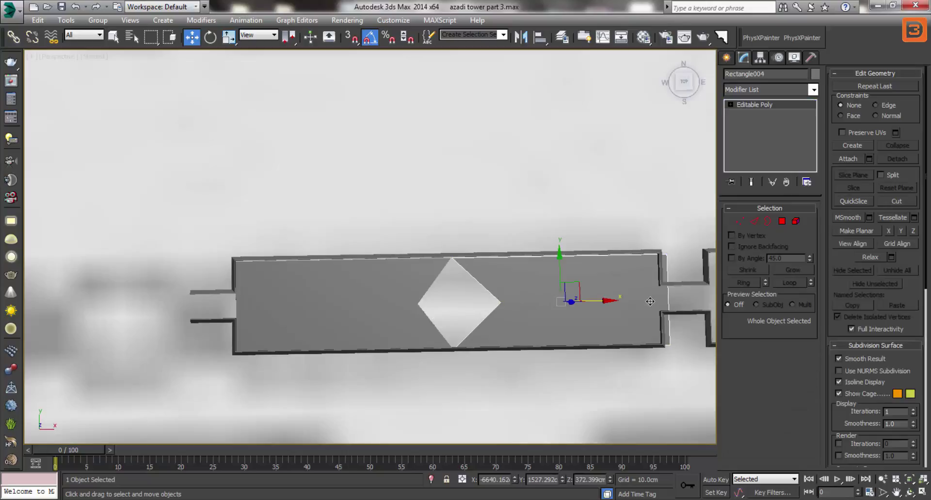
Pull Rectangle004's right-edge vertices back to the left
middle_click_drag(650, 301, 604, 300)
left_click(739, 221)
left_click_drag(650, 245, 607, 352)
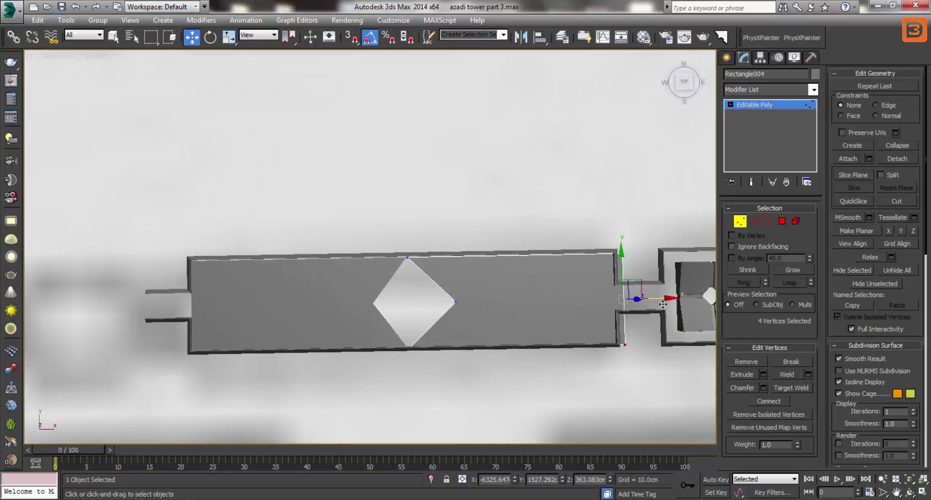
left_click_drag(664, 307, 661, 307)
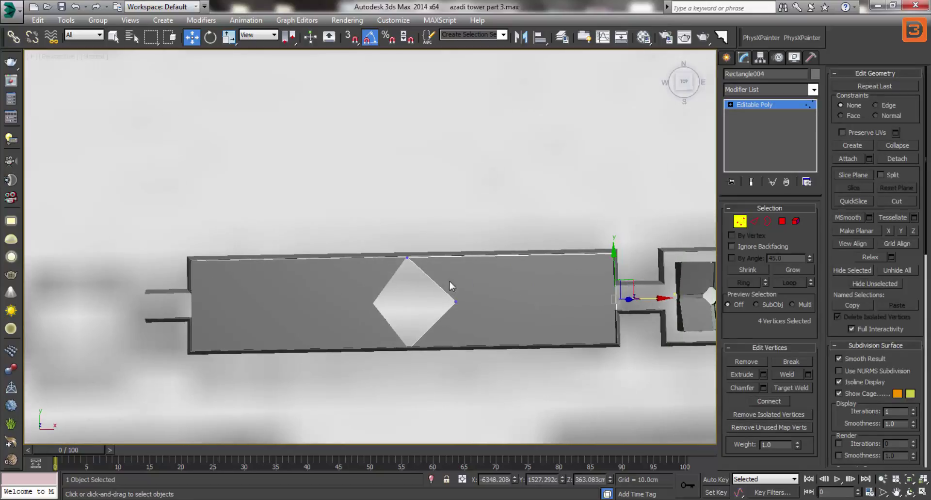
left_click(742, 222)
In Rectangle003, move the diamond's left corner vertex outward to the left
left_click(488, 267)
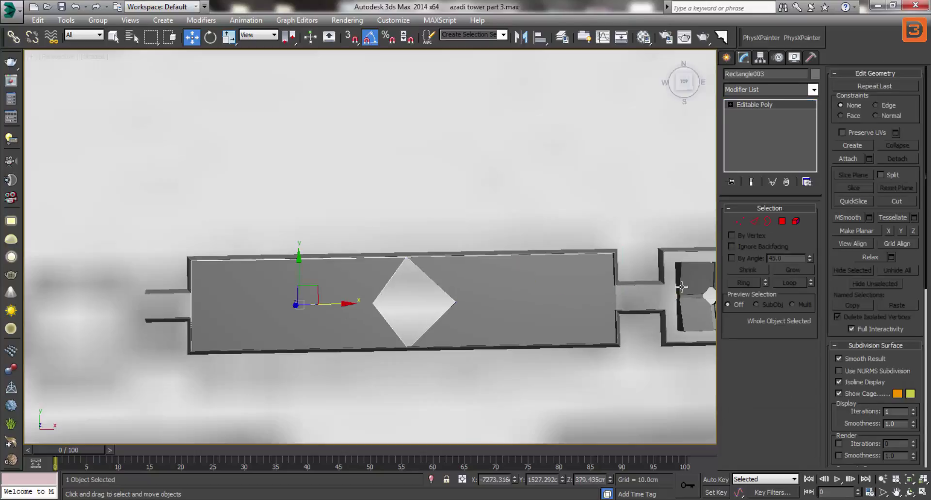
key("1")
left_click_drag(364, 295, 395, 313)
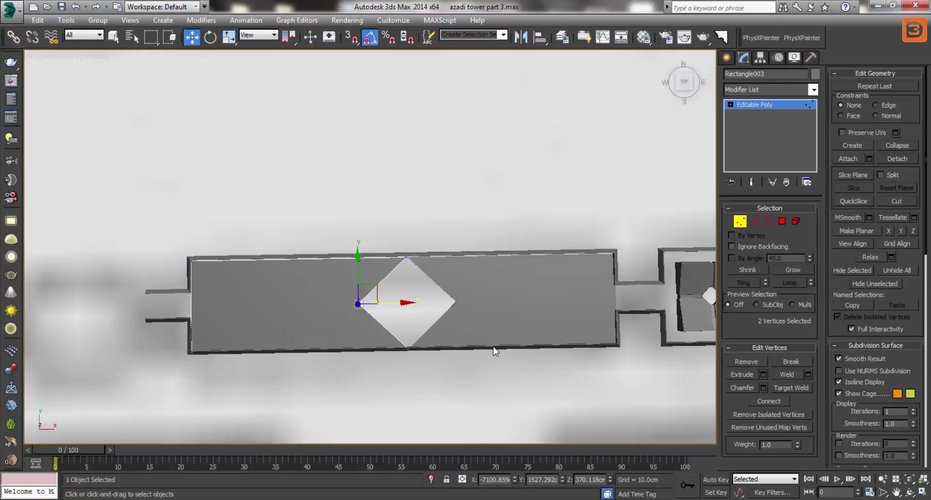
left_click(732, 104)
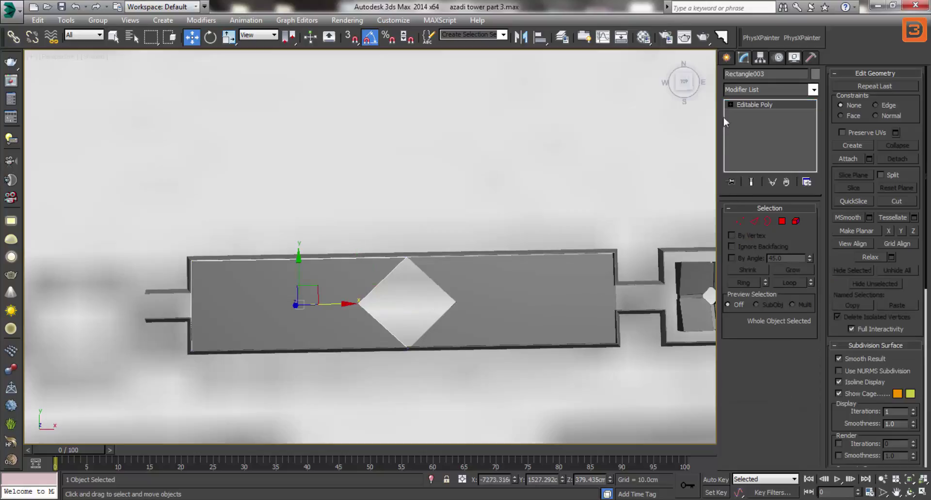
left_click(727, 58)
Draw a box above the diamond and set its Length and Width to 80cm
left_click(747, 131)
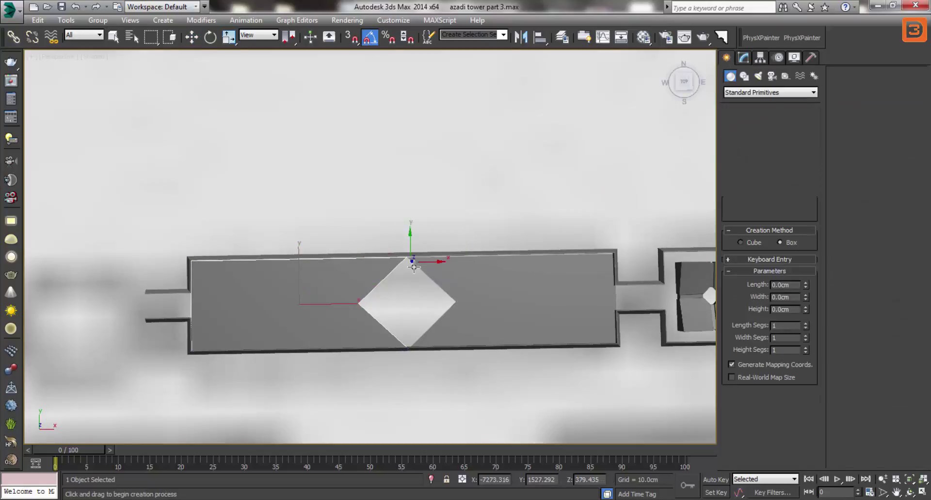
left_click_drag(394, 225, 456, 280)
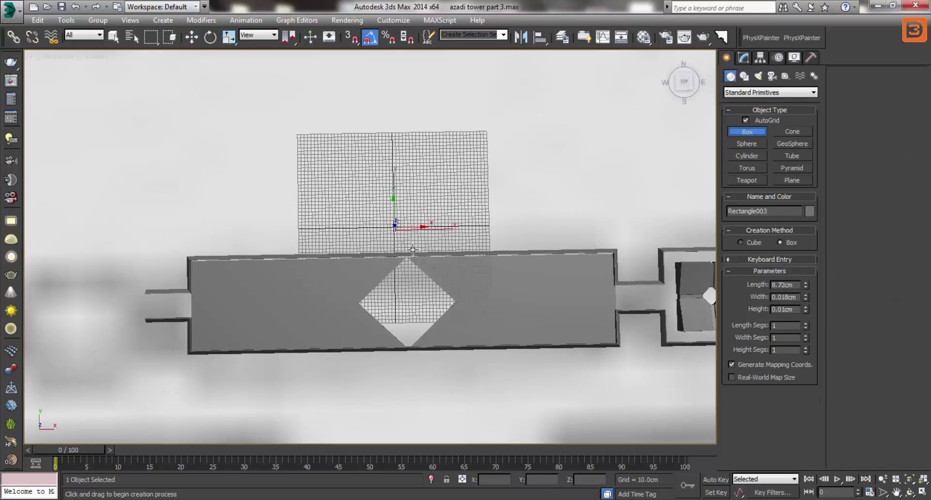
left_click(455, 273)
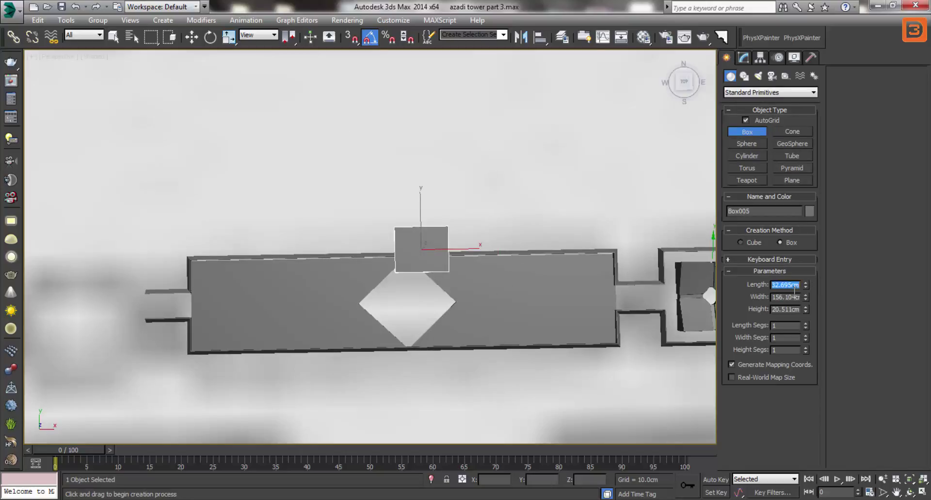
type("80")
key("Tab")
type("80")
key("Return")
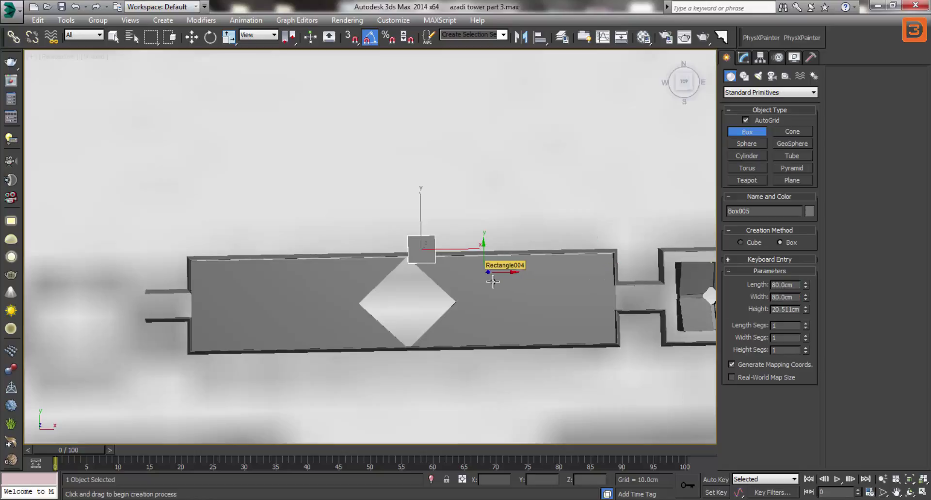
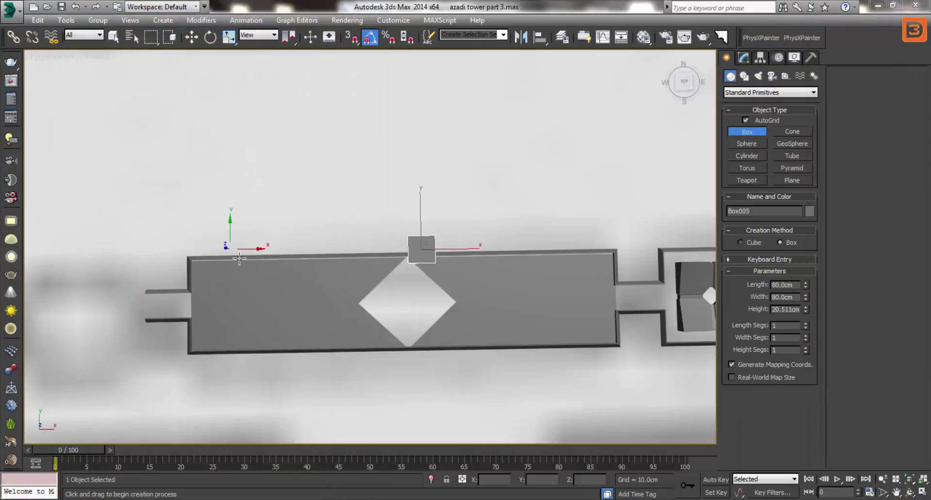
Rotate the small box Box005 45° about the Z axis
key("w")
scroll(438, 255, "up", 5)
mouse_move(439, 254)
middle_mouse_down("alt")
mouse_move(498, 280)
mouse_move(514, 237)
middle_mouse_up("alt")
left_click(210, 38)
middle_click_drag(426, 252, 458, 226, "alt")
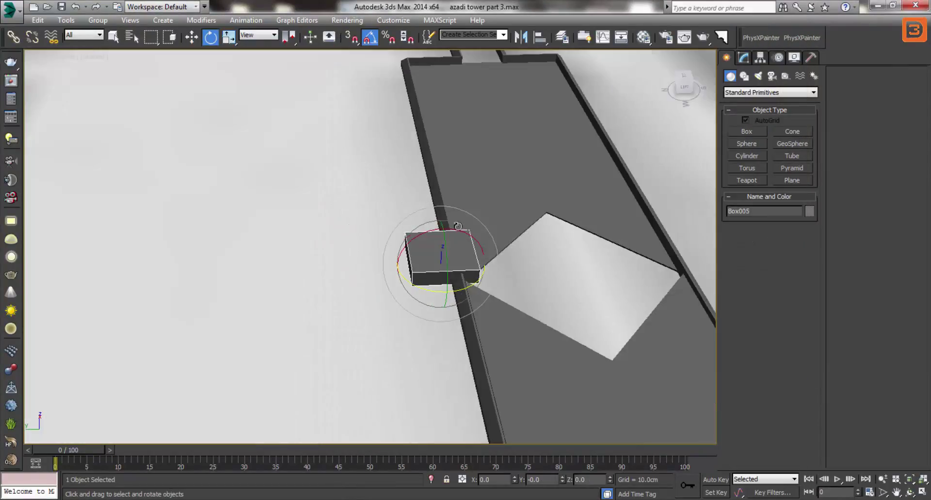
left_click_drag(437, 304, 464, 303)
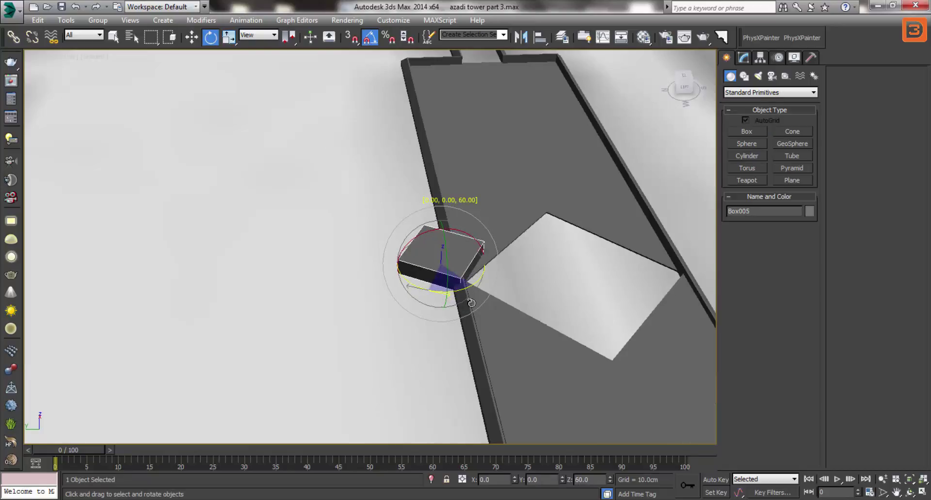
Move the rotated box onto the walkway edge beside the diamond-shaped pool
right_click(458, 280)
left_click(466, 284)
right_click(484, 303)
left_click(491, 308)
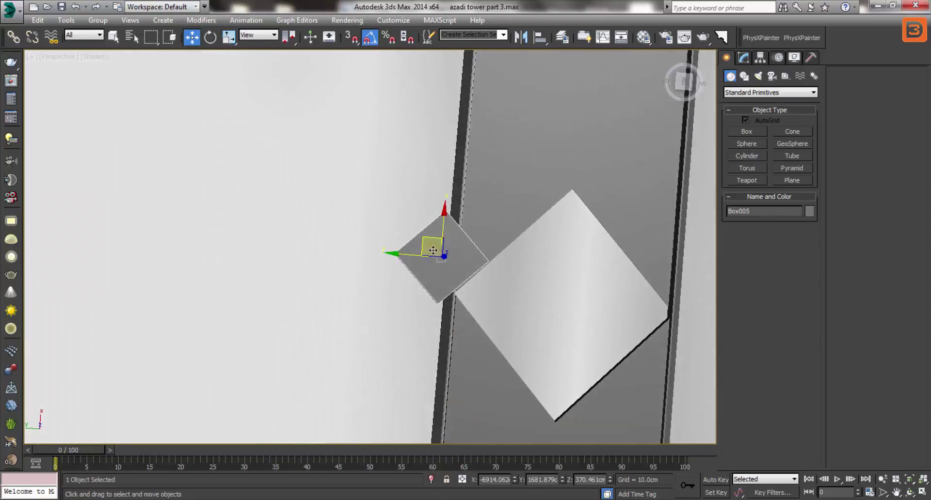
left_click_drag(428, 252, 419, 278)
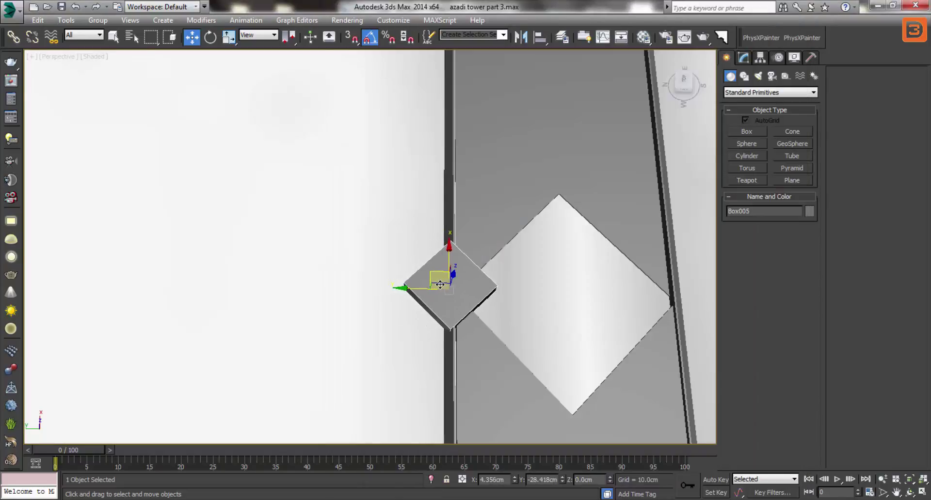
key("alt+Tab")
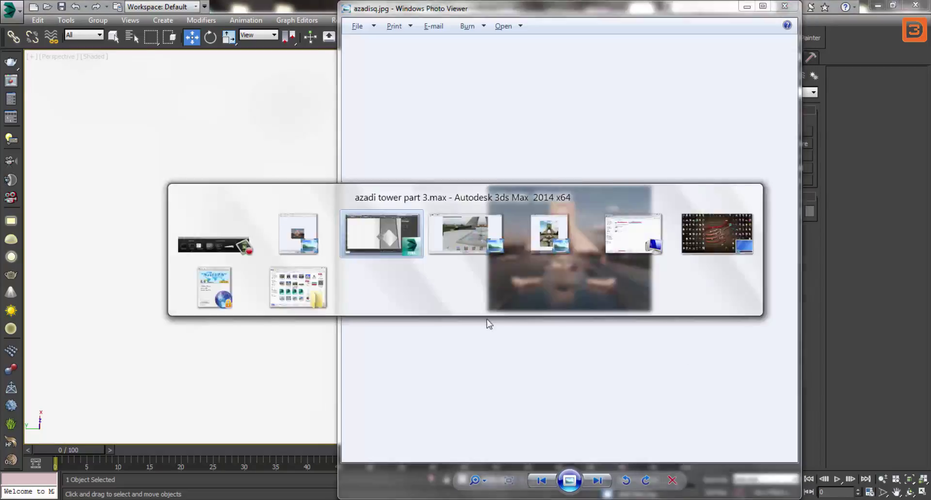
scroll(438, 296, "down", 3)
scroll(438, 296, "down", 3)
Convert the box to Editable Poly and raise its top face slightly
right_click(437, 296)
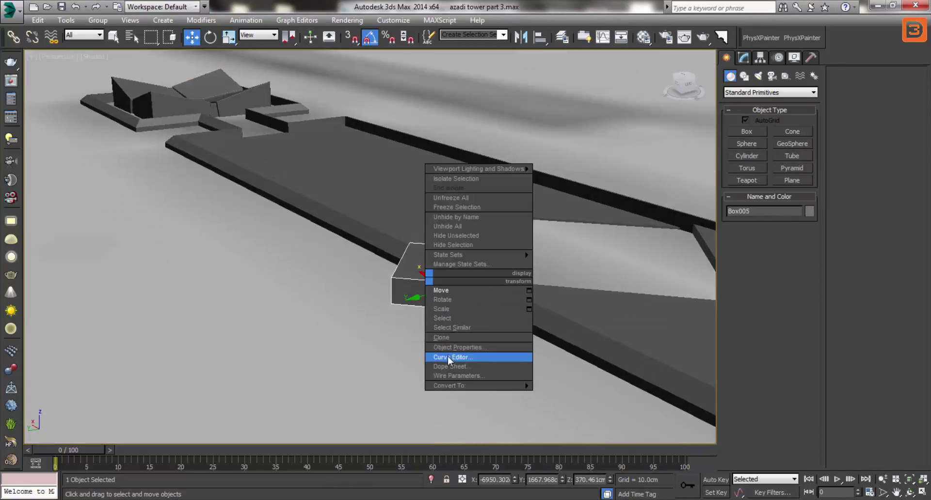
left_click(568, 395)
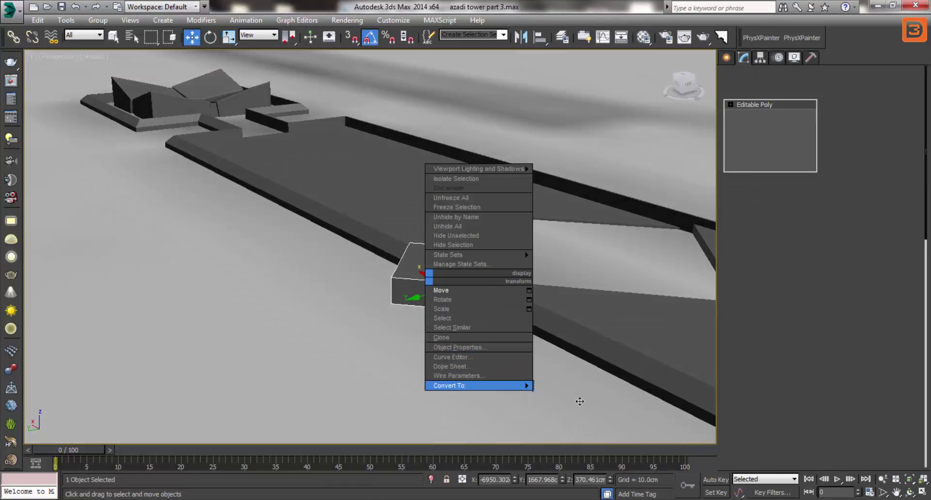
key("4")
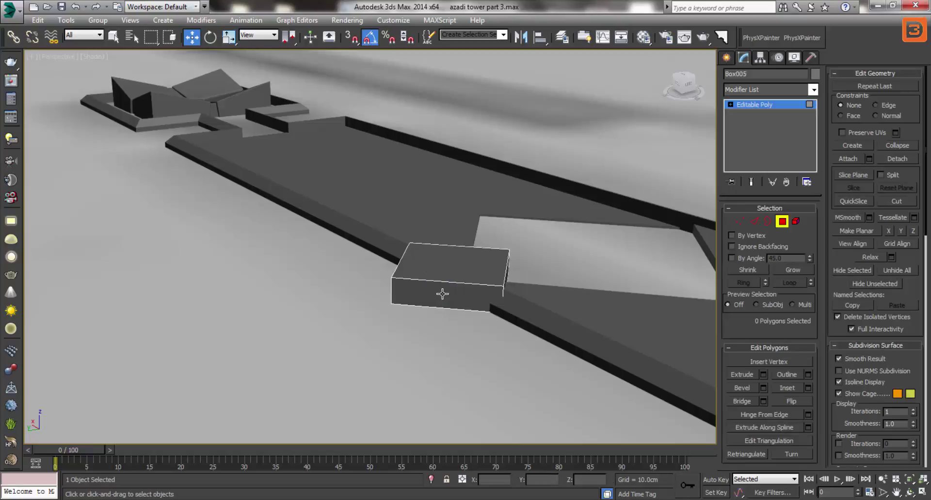
left_click(448, 285)
left_click_drag(463, 245, 463, 238)
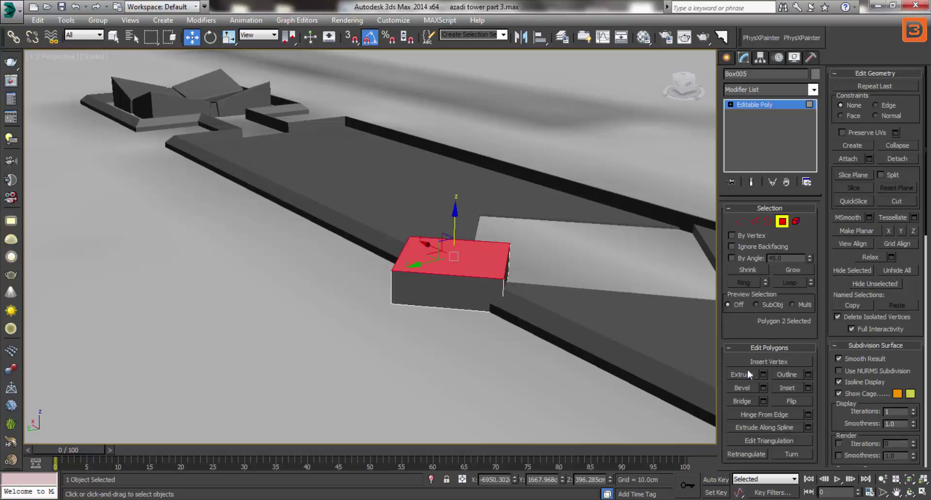
Bevel the top face outward, then raise it 20 cm into an overhanging roof slab
left_click(763, 388)
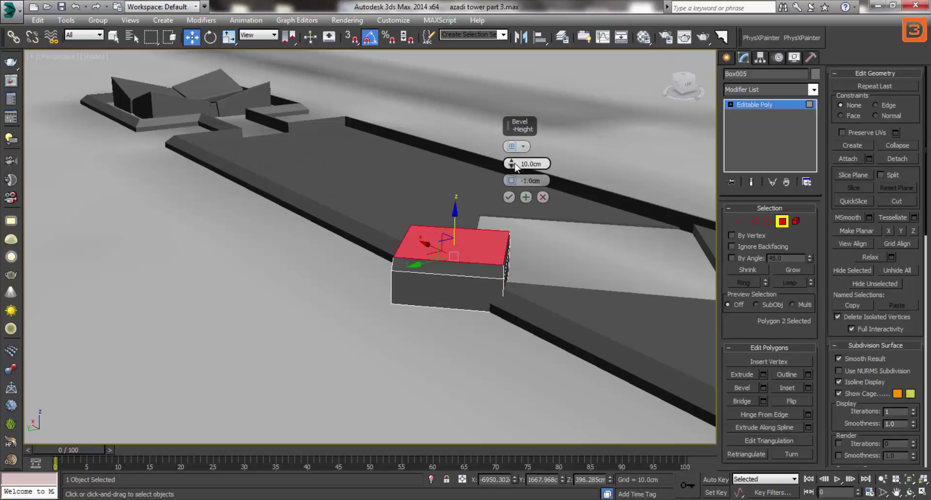
left_click_drag(511, 180, 511, 155)
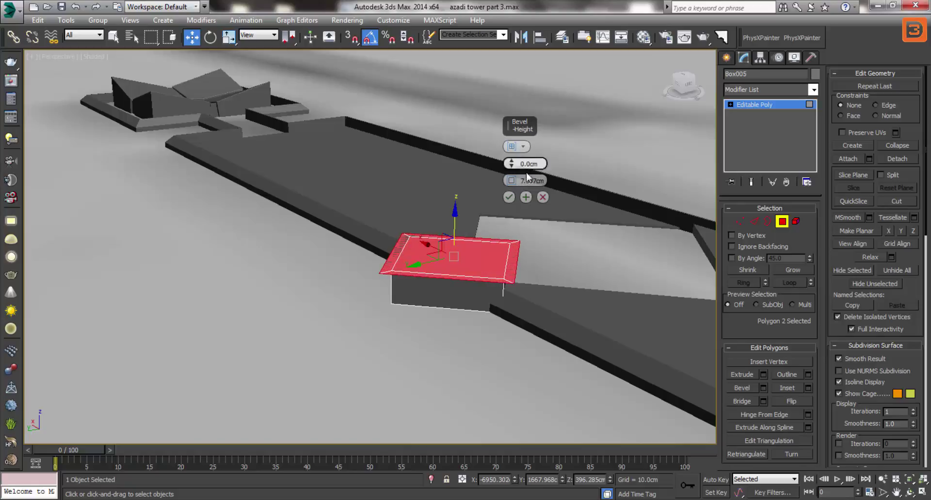
left_click(526, 197)
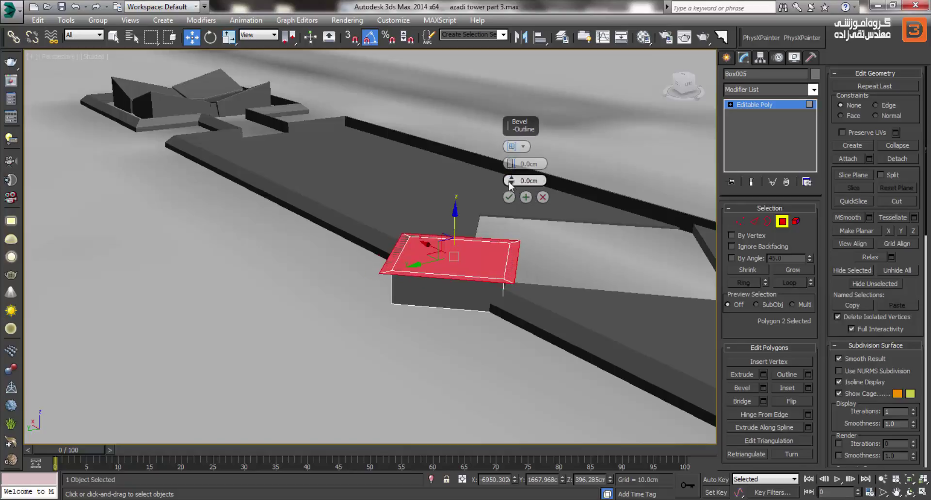
left_click_drag(510, 164, 514, 81)
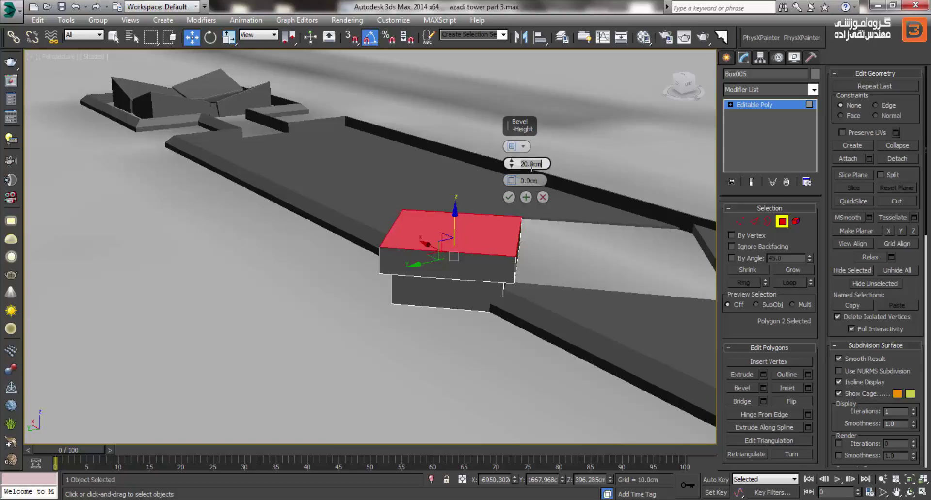
left_click(509, 196)
View the kiosk from below and select its front side face
middle_click_drag(461, 218, 453, 292, "alt")
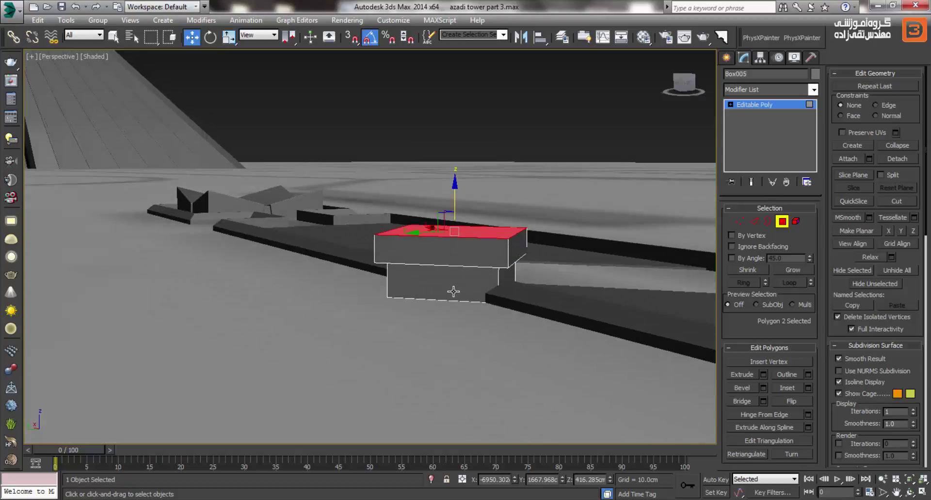
key("alt+Tab")
key("alt+Tab")
mouse_move(526, 288)
middle_mouse_down("alt")
mouse_move(437, 271)
mouse_move(409, 297)
middle_mouse_up("alt")
left_click(422, 291)
Add another side face to the selection and inset the side faces to leave a border
left_click(367, 294, "ctrl")
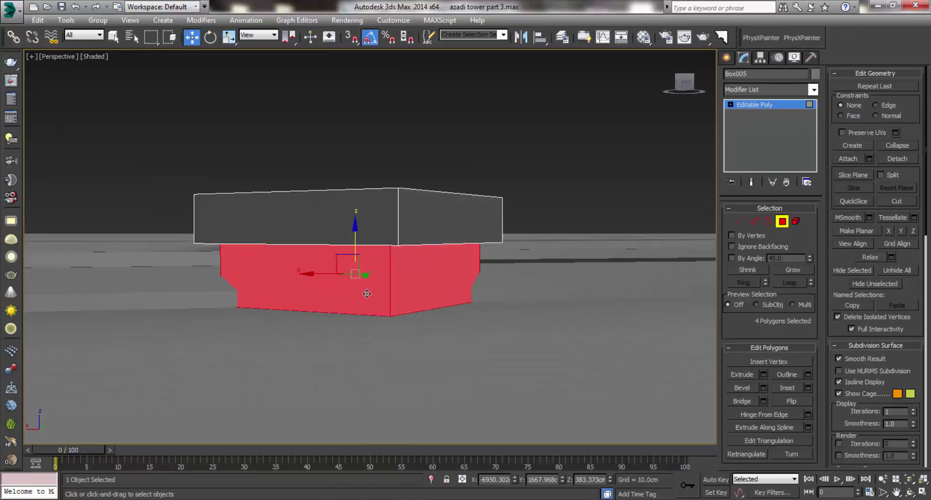
left_click(808, 388)
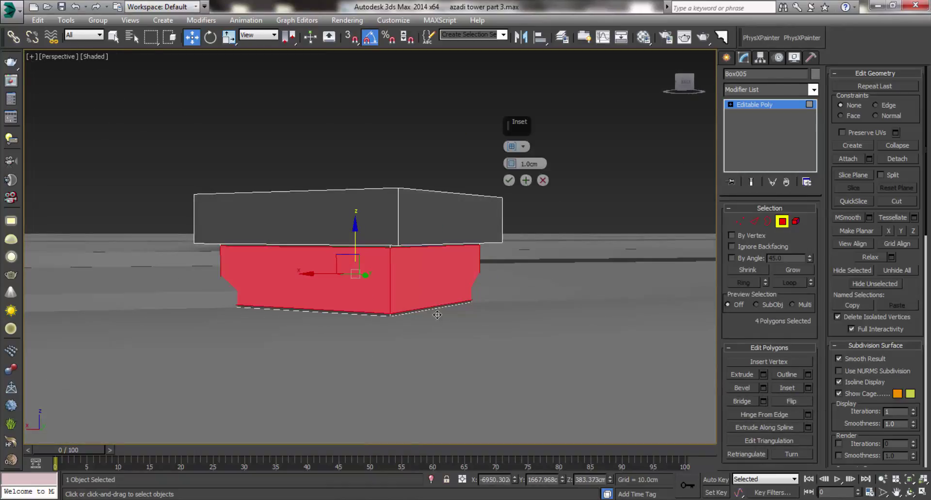
left_click_drag(511, 163, 510, 150)
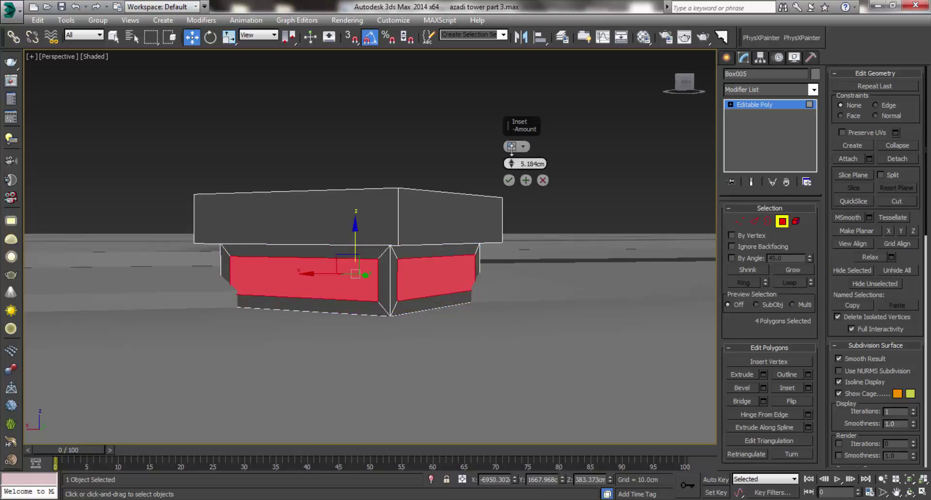
left_click(508, 181)
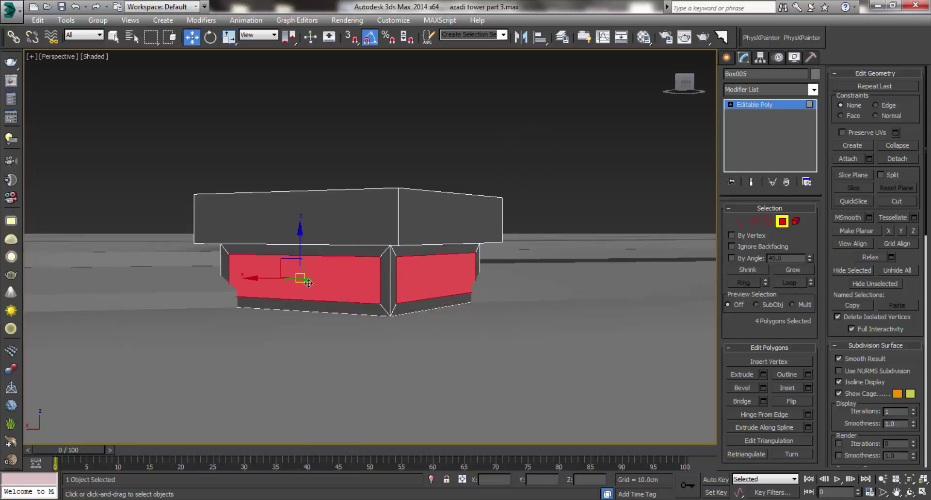
Select the four inner side panels and extrude them -2.97 cm inward
left_click(740, 221, "ctrl")
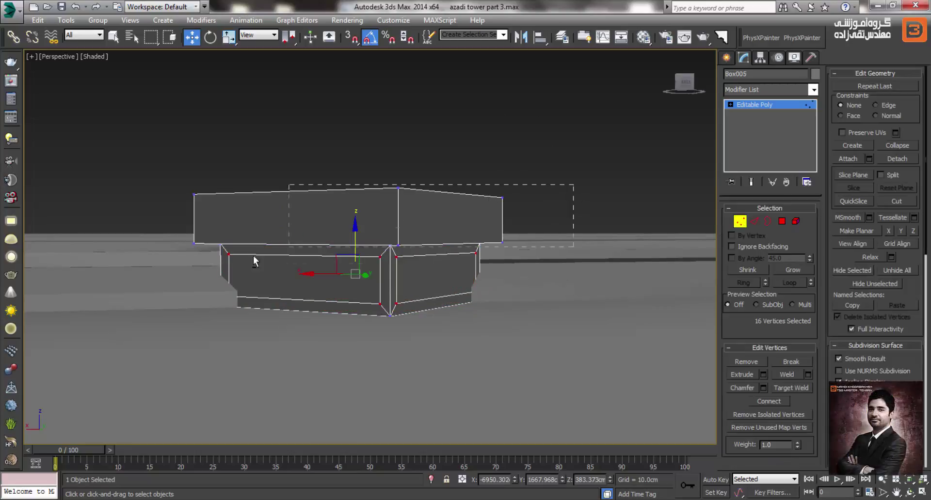
left_click_drag(132, 275, 133, 274, "alt")
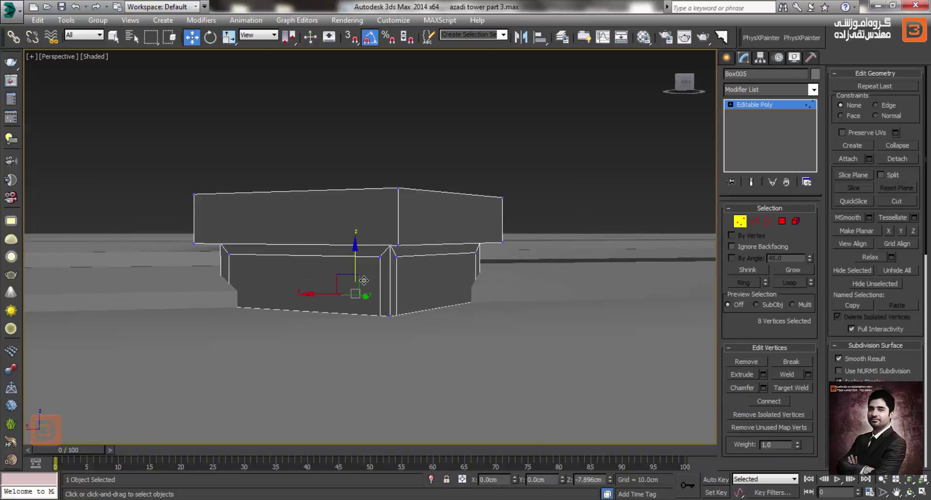
mouse_move(363, 280)
middle_mouse_down("alt")
mouse_move(266, 296)
mouse_move(598, 258)
middle_mouse_up("alt")
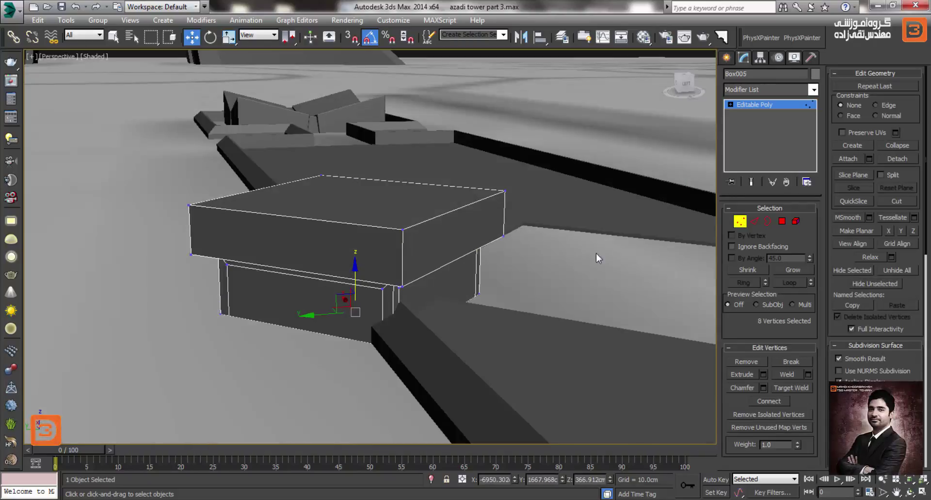
left_click(781, 221, "ctrl")
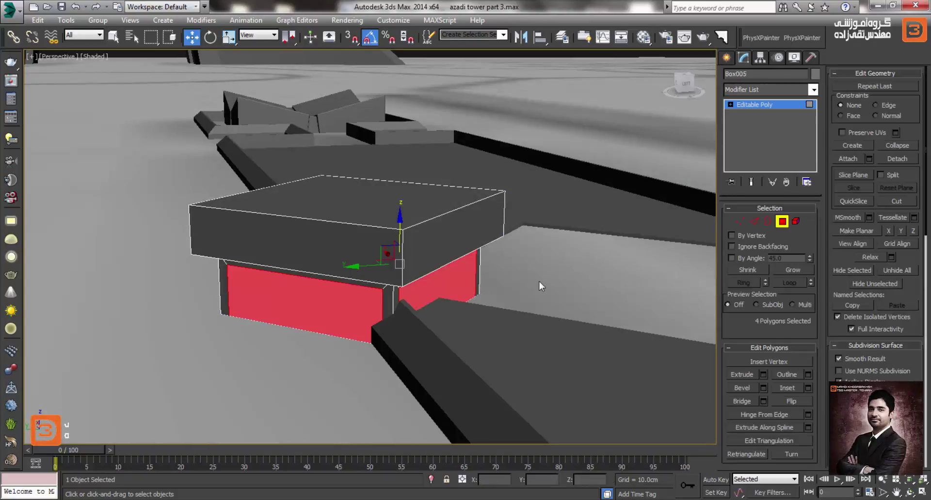
left_click(764, 374)
scroll(495, 216, "up", 3)
left_click_drag(511, 164, 524, 222)
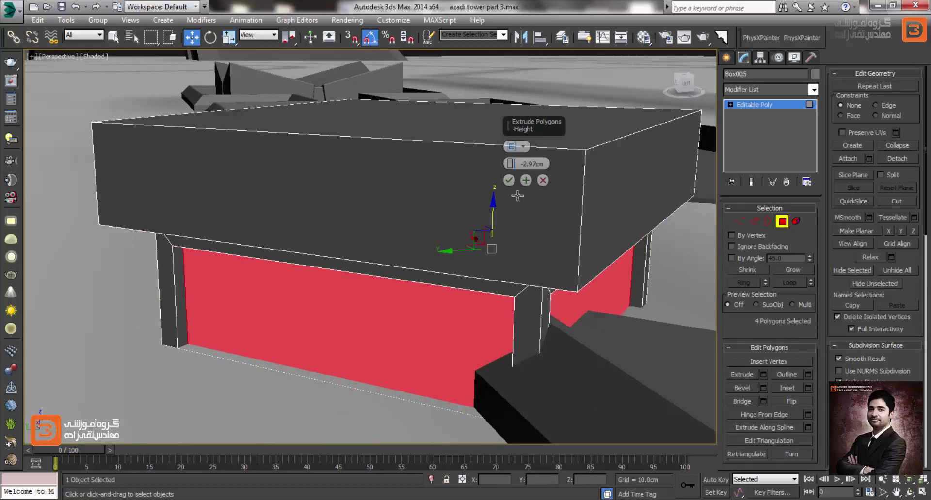
left_click(516, 194)
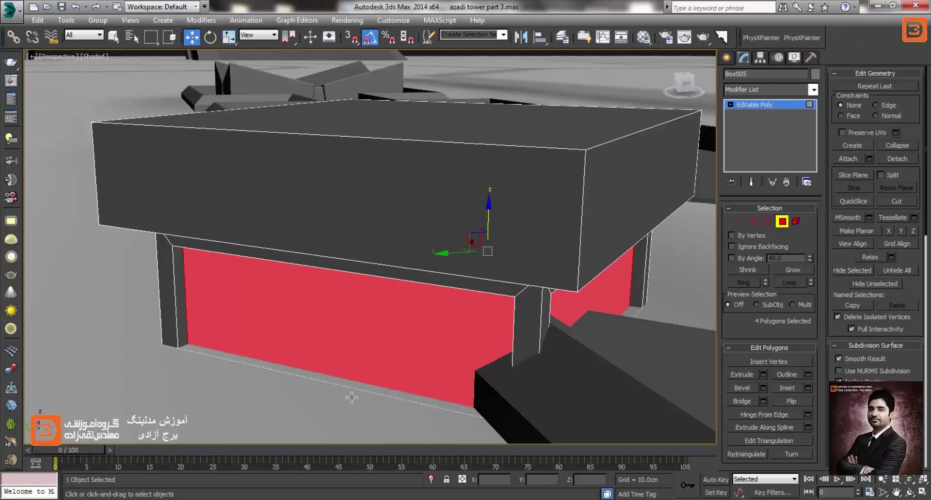
Compare with the Azadi reference photo and clear the face selection
key("alt+Tab")
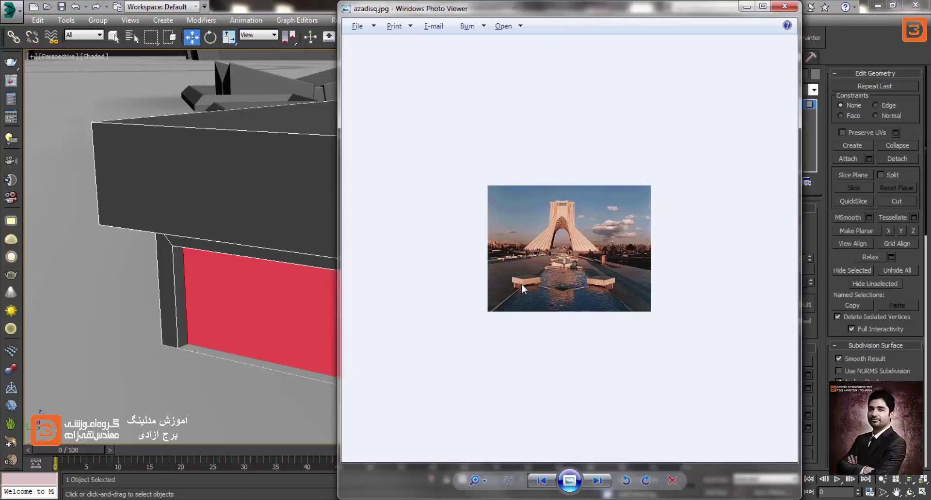
key("alt+F4")
left_click(563, 371)
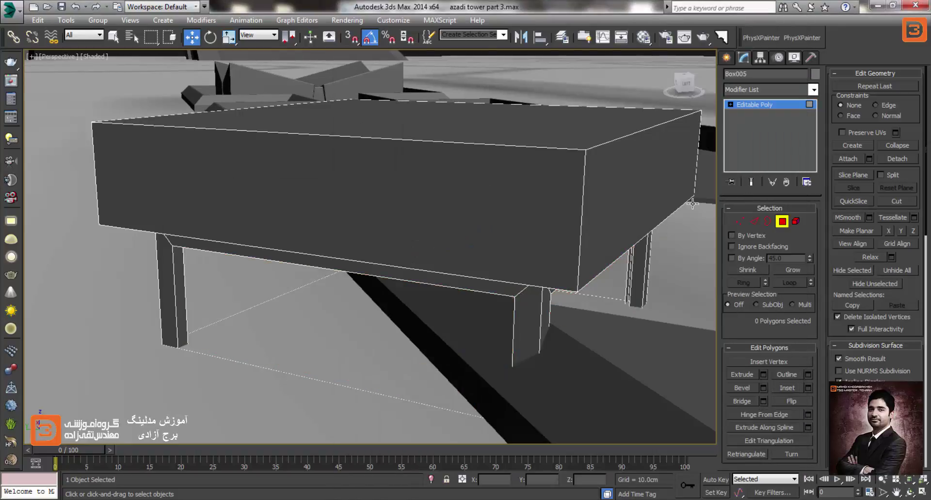
left_click(726, 57)
Draw a thin bar box along the kiosk's lower edge under the roof
left_click(746, 132)
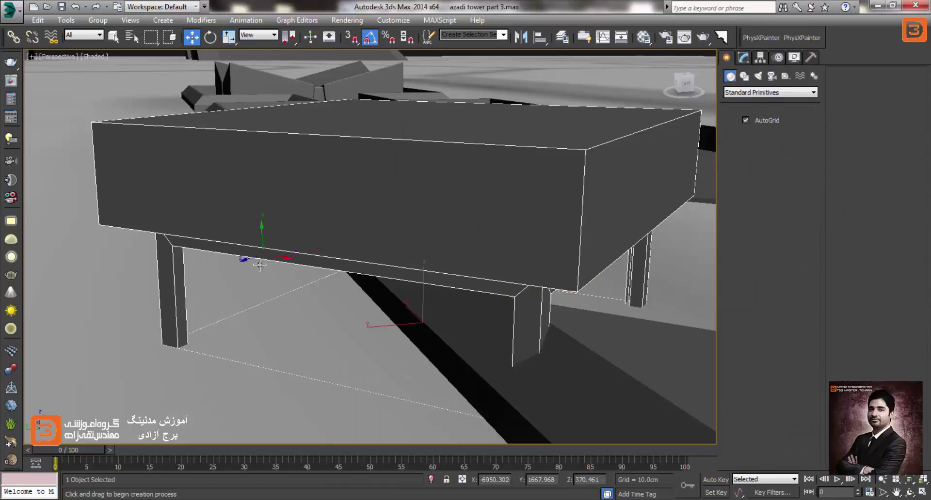
left_click_drag(182, 267, 179, 267)
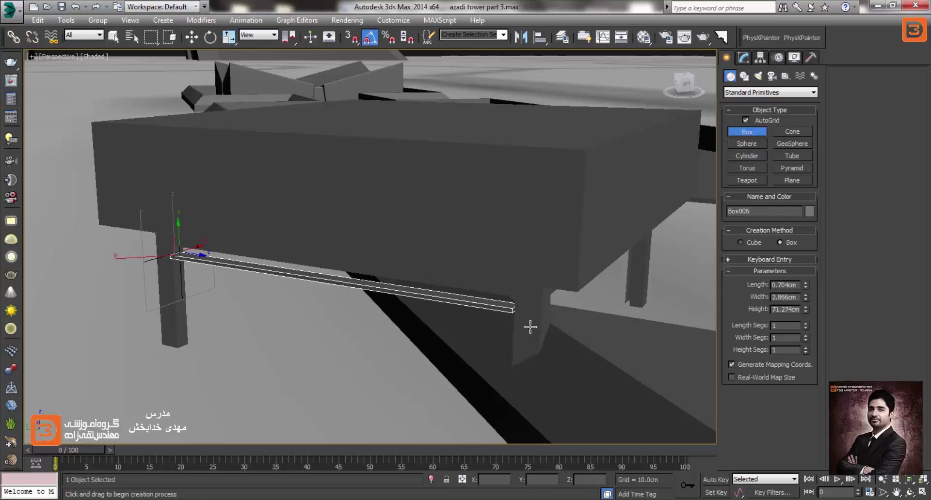
key("w")
middle_click_drag(507, 323, 205, 223, "alt")
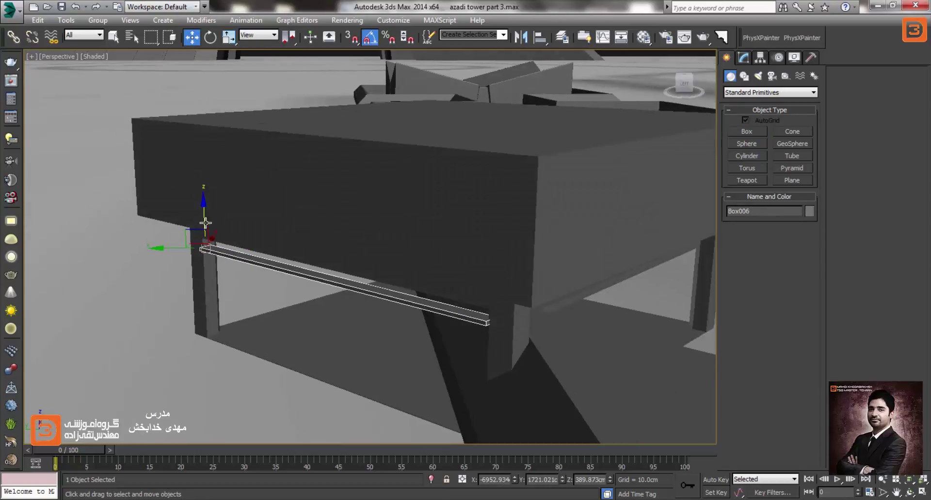
left_click_drag(202, 249, 207, 250)
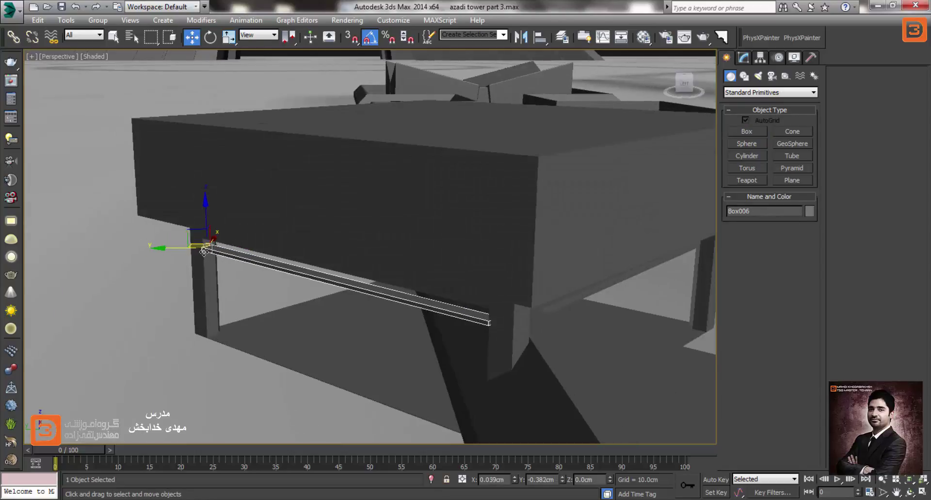
Tilt the bar 25° around its length using Local reference coordinates
left_click(210, 37)
left_click(259, 35)
left_click(252, 75)
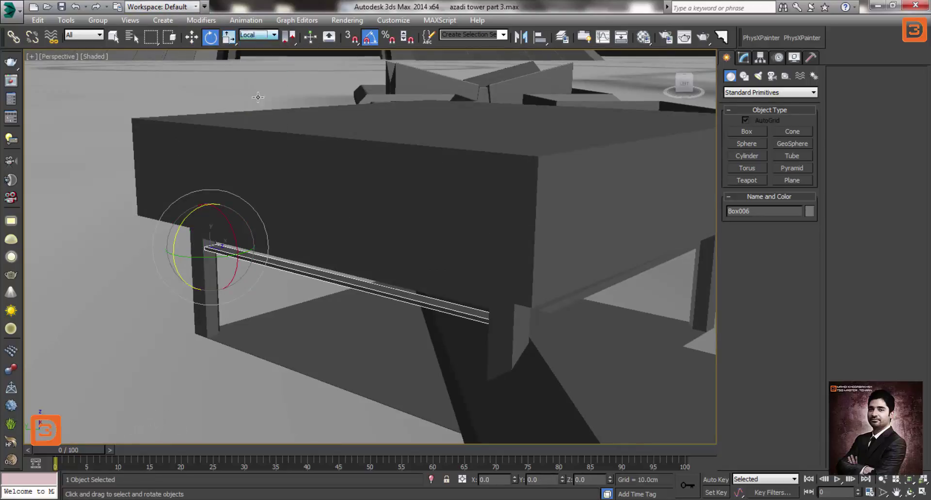
middle_click_drag(291, 232, 340, 243, "alt")
left_click_drag(146, 263, 146, 282)
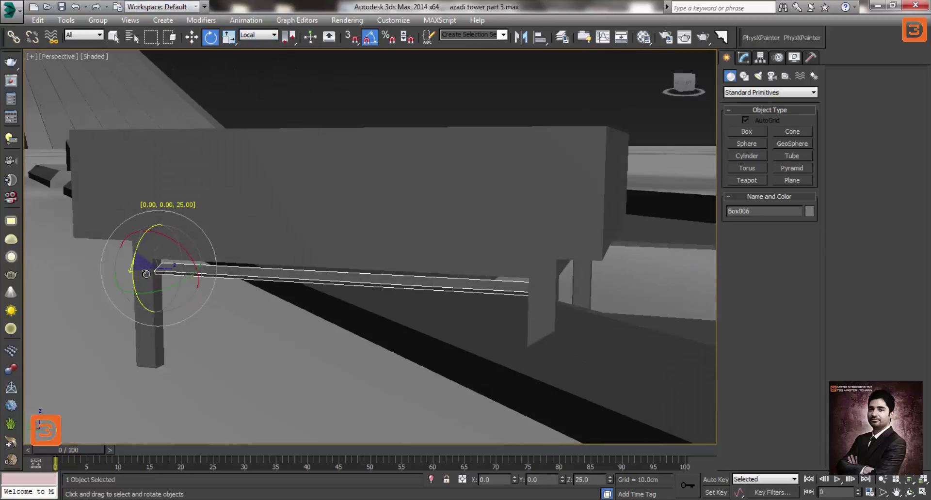
middle_click_drag(145, 282, 238, 268, "alt")
Switch the bar to Move and set the reference coordinates back to View
right_click(239, 268)
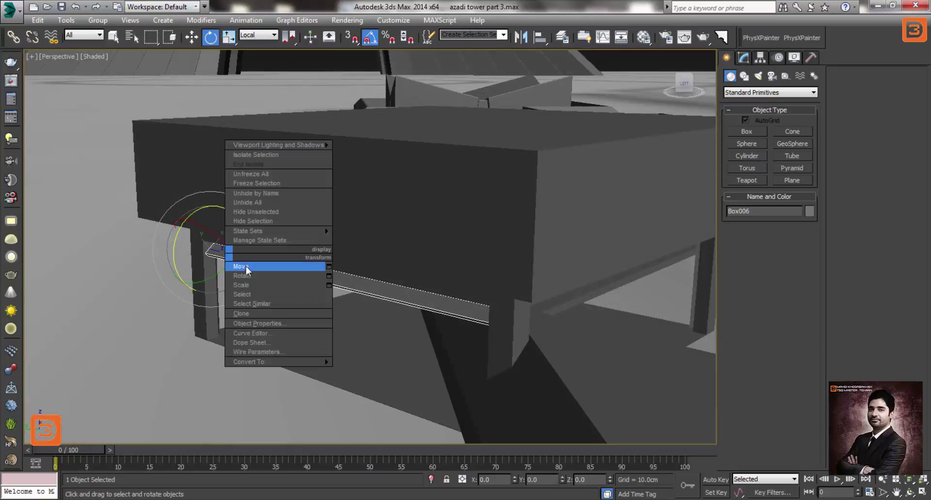
left_click(247, 266)
left_click(250, 35)
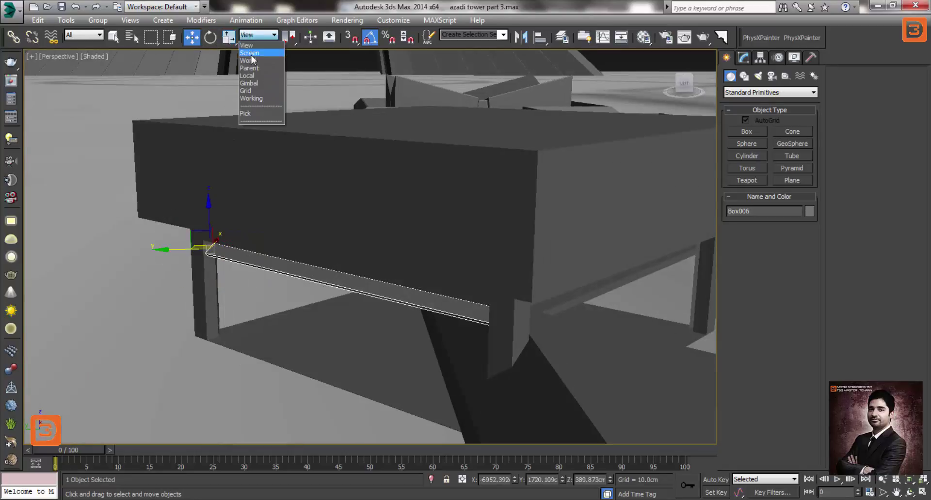
left_click(252, 76)
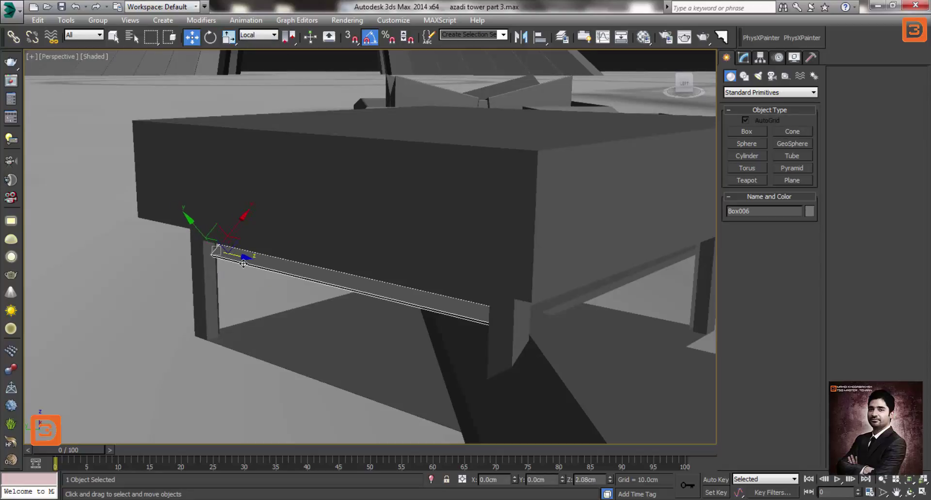
left_click_drag(243, 258, 243, 259)
left_click(263, 37)
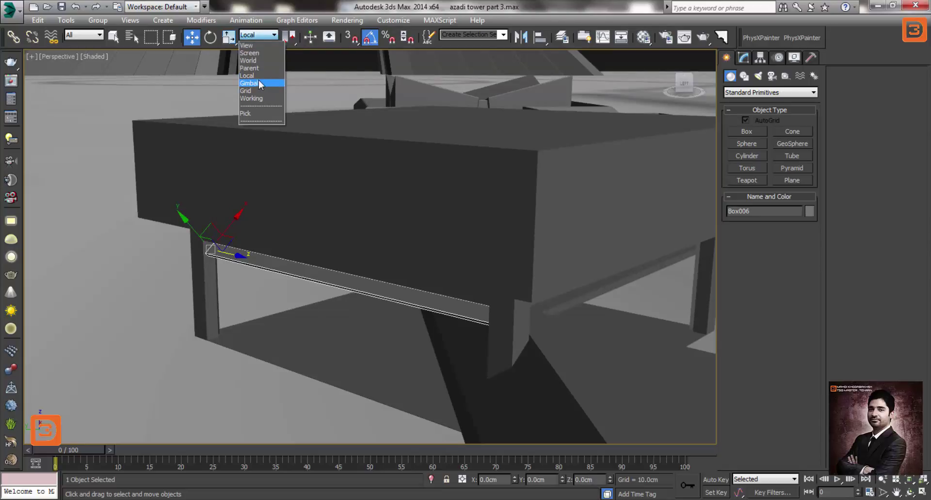
left_click(246, 45)
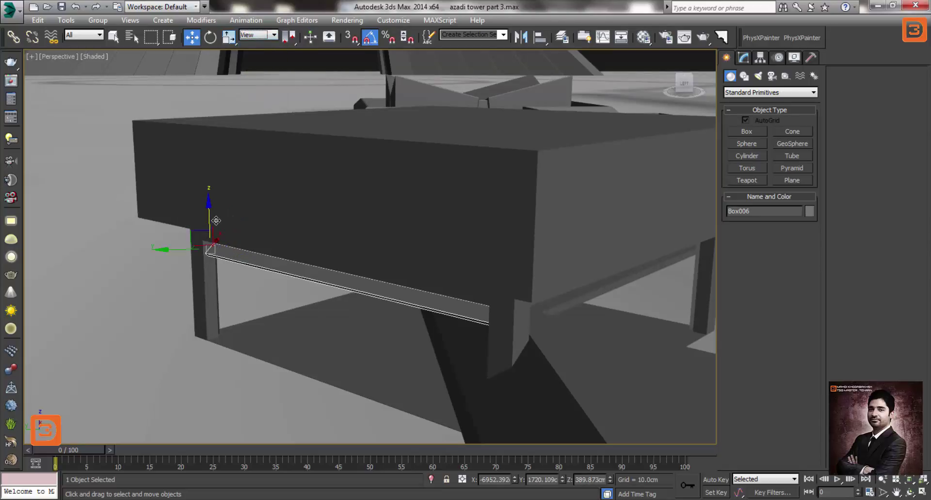
Shift-drag the bar to create 15 stacked slat copies
left_click_drag(215, 221, 215, 224, "shift")
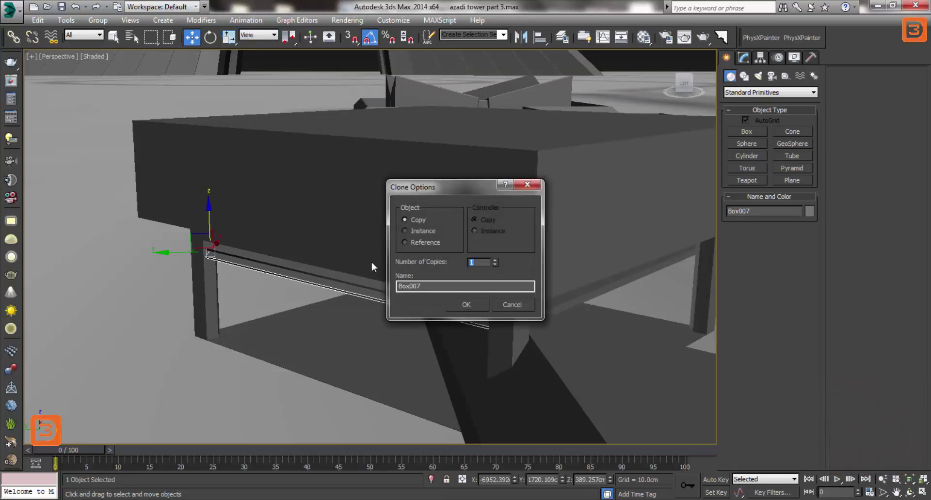
type("15")
key("Return")
left_click(468, 305)
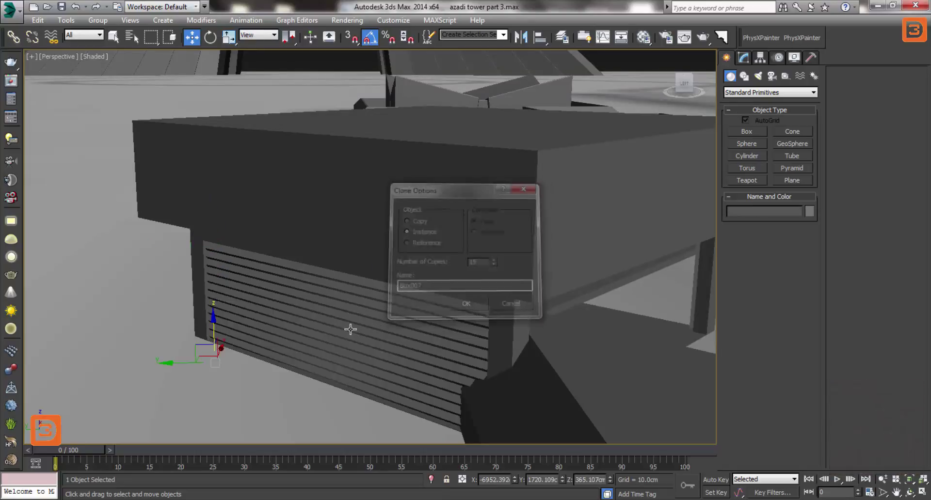
Select the stack of slats together with the large slab
left_click(240, 354)
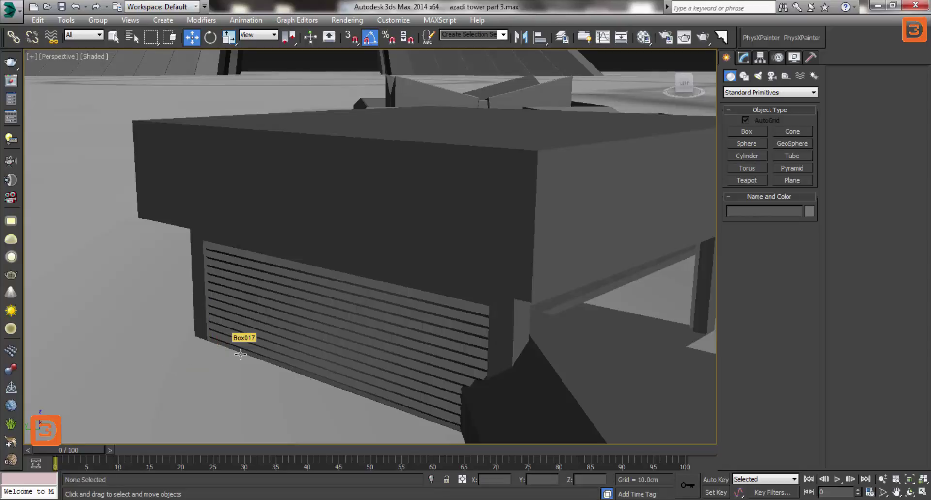
left_click(383, 298)
scroll(383, 301, "down", 5)
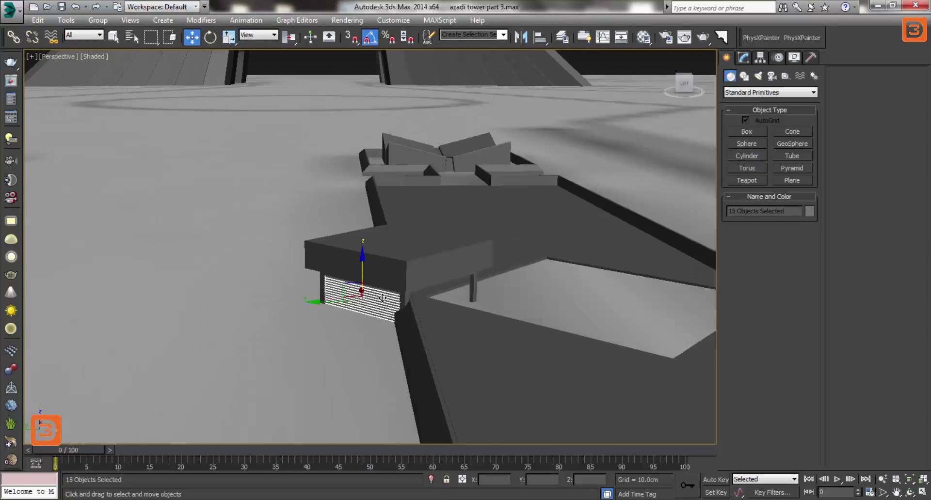
mouse_move(382, 309)
middle_mouse_down("alt")
mouse_move(339, 312)
mouse_move(358, 313)
mouse_move(358, 326)
mouse_move(329, 255)
mouse_move(334, 228)
middle_mouse_up("alt")
left_click(419, 279, "ctrl")
scroll(386, 320, "up", 2)
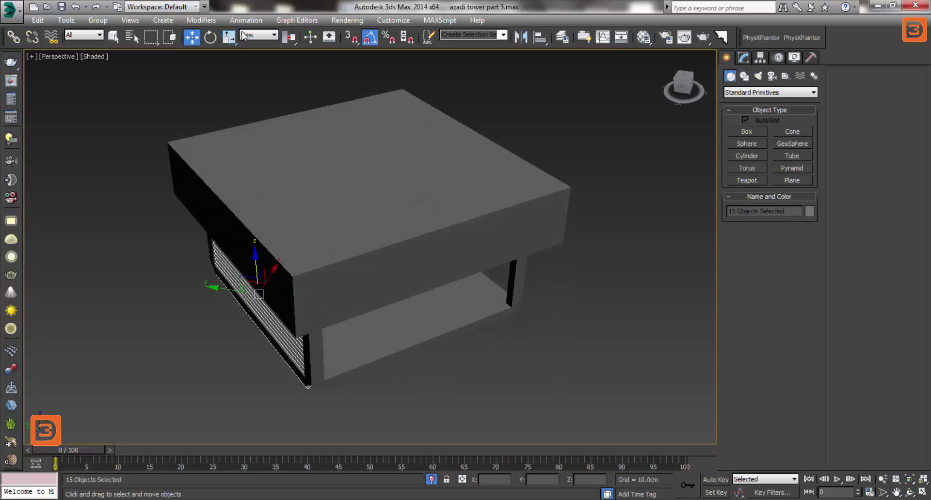
Set the reference coordinate system to Pick, using Box005 as the reference
left_click(258, 35)
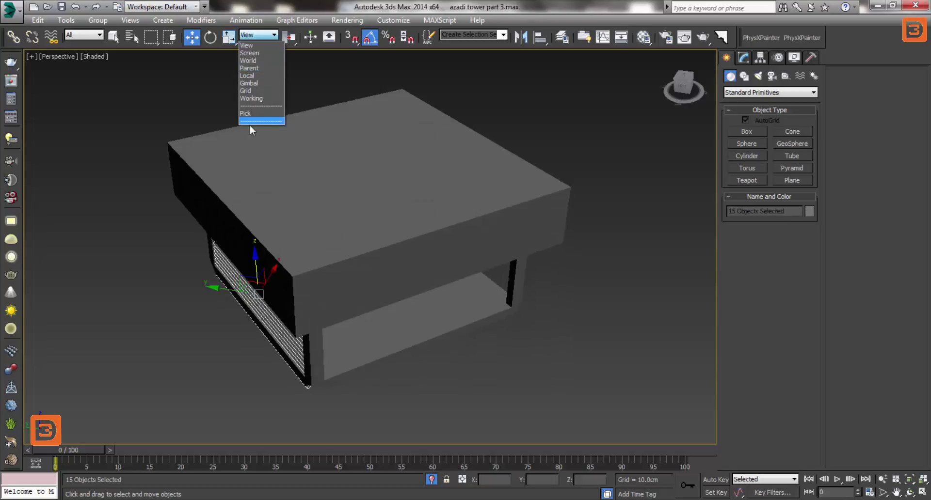
left_click(255, 76)
mouse_move(290, 204)
middle_mouse_down("alt")
mouse_move(276, 284)
mouse_move(306, 289)
mouse_move(286, 309)
mouse_move(296, 232)
mouse_move(311, 271)
middle_mouse_up("alt")
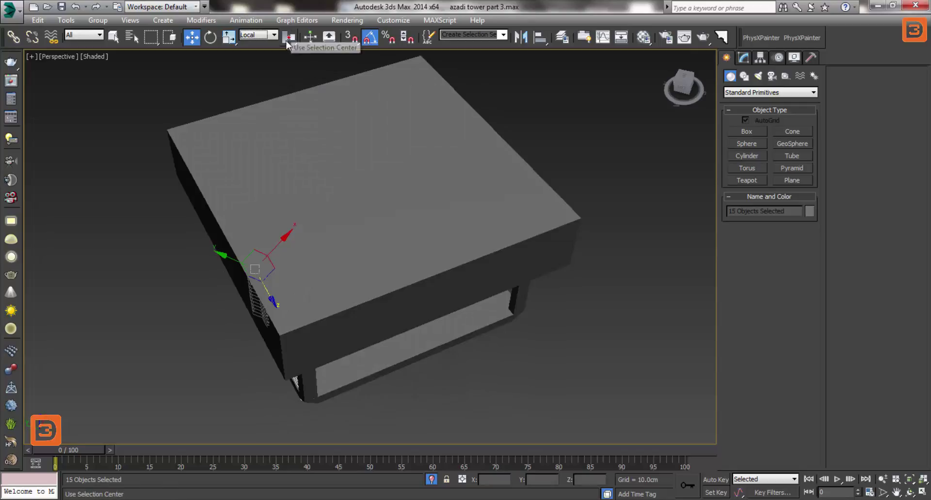
left_click(260, 39)
left_click(261, 117)
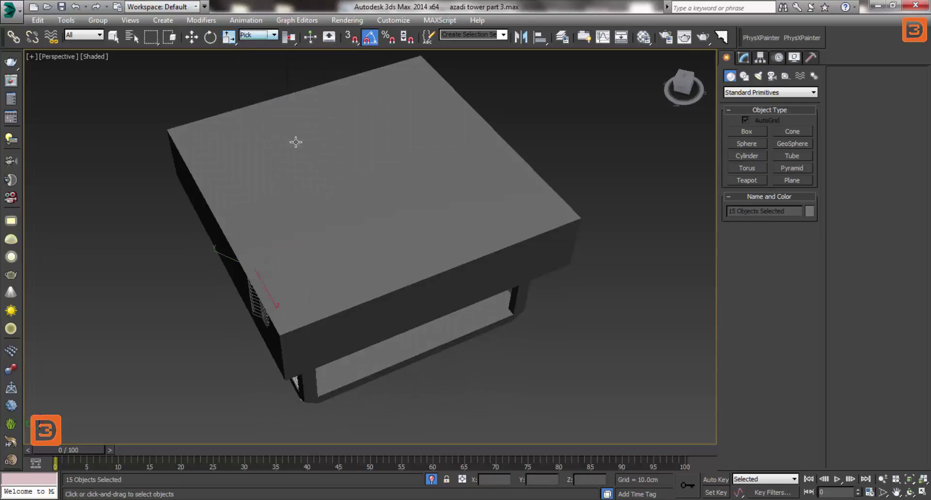
left_click(331, 255)
middle_click_drag(331, 255, 327, 184, "alt")
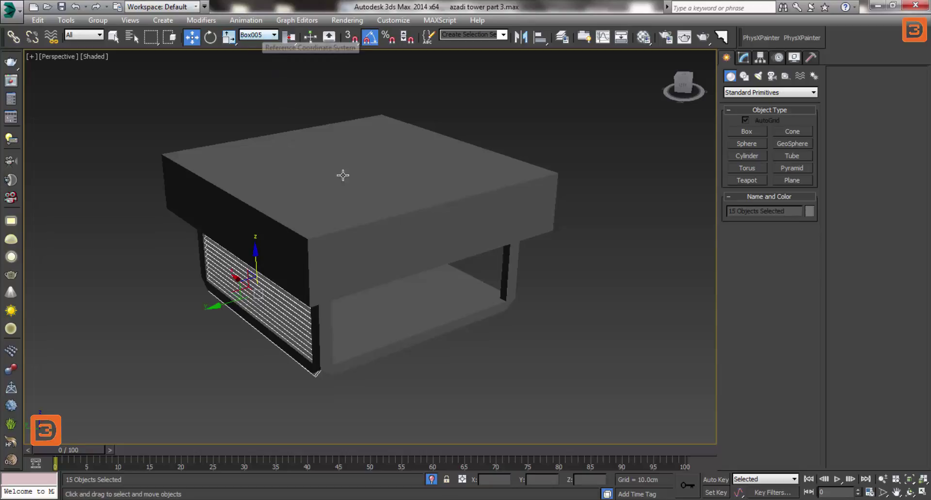
Shift-move an instanced copy of the slat panel to the kiosk's opposite side
left_click_drag(219, 317, 372, 298)
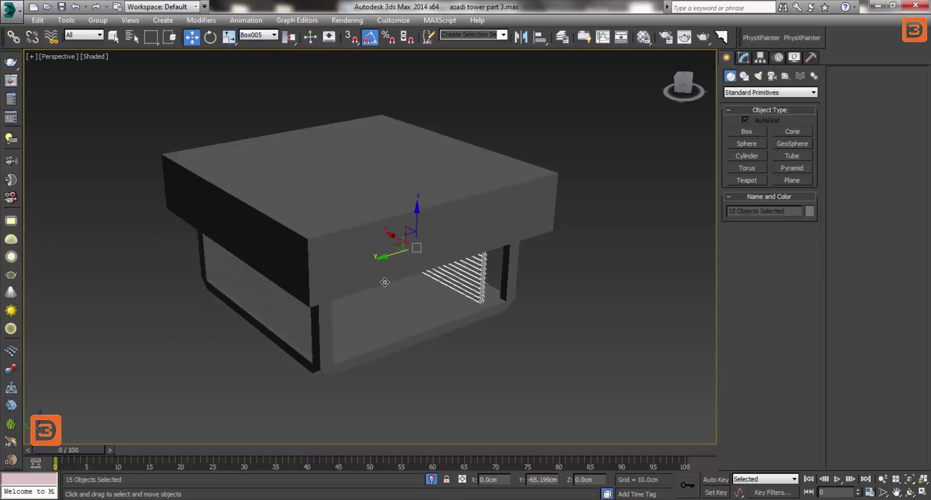
middle_click_drag(372, 298, 279, 331, "alt")
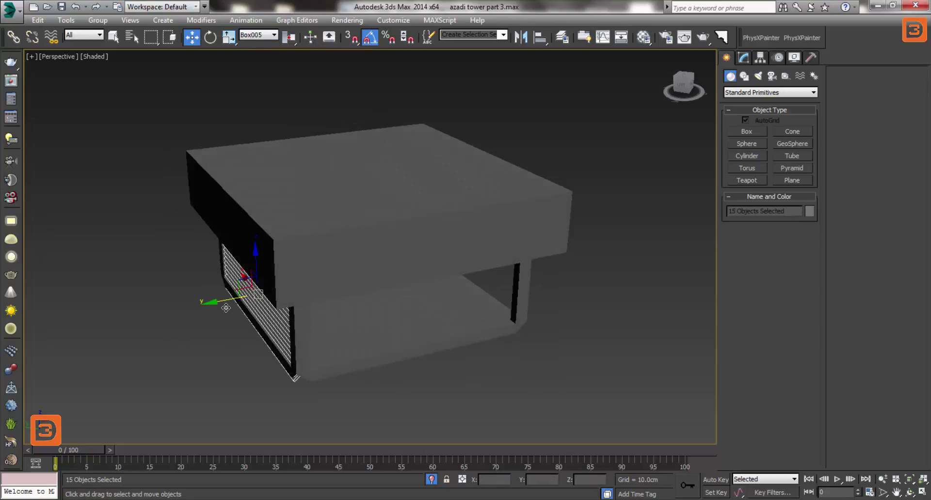
left_click_drag(225, 309, 432, 283)
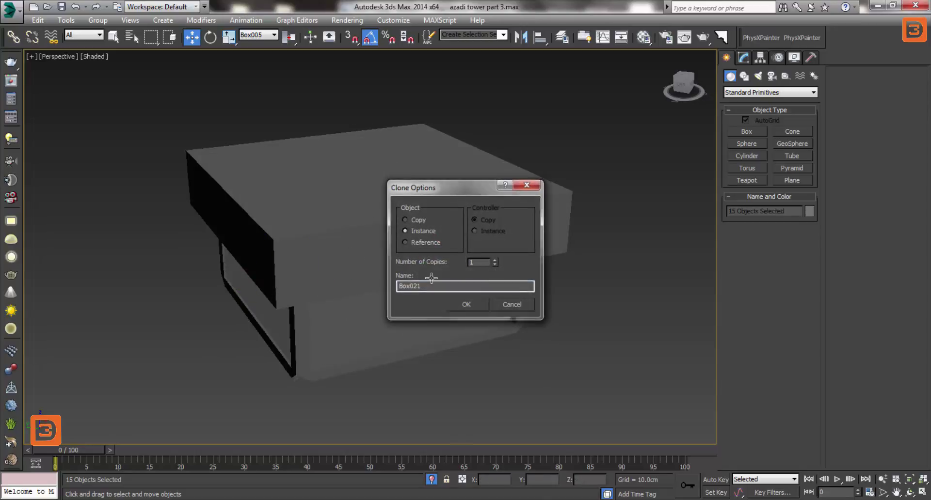
left_click(466, 304)
middle_click_drag(297, 342, 307, 338, "alt")
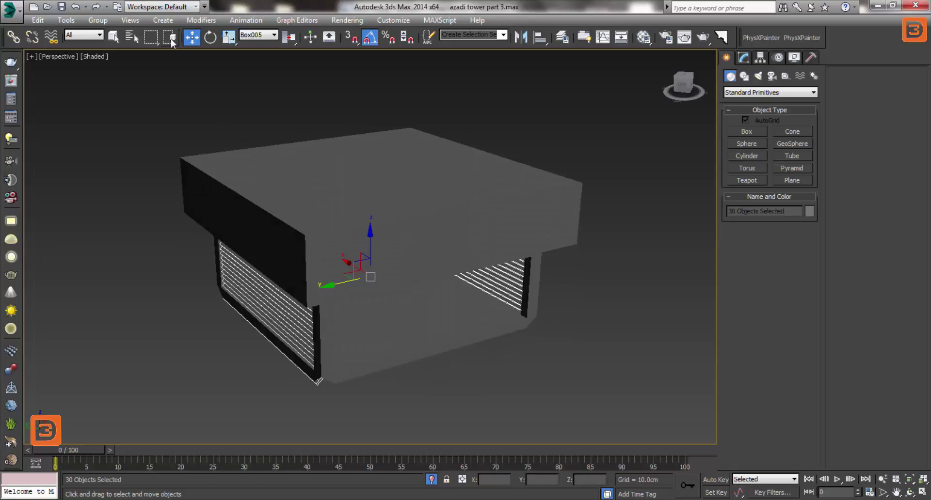
Shift-rotate both slat panels 90° around Box005 to clone them onto the adjacent sides
left_click(211, 37)
mouse_move(310, 202)
middle_mouse_down("alt")
mouse_move(260, 250)
mouse_move(483, 272)
mouse_move(390, 220)
mouse_move(265, 54)
middle_mouse_up("alt")
left_click(256, 35)
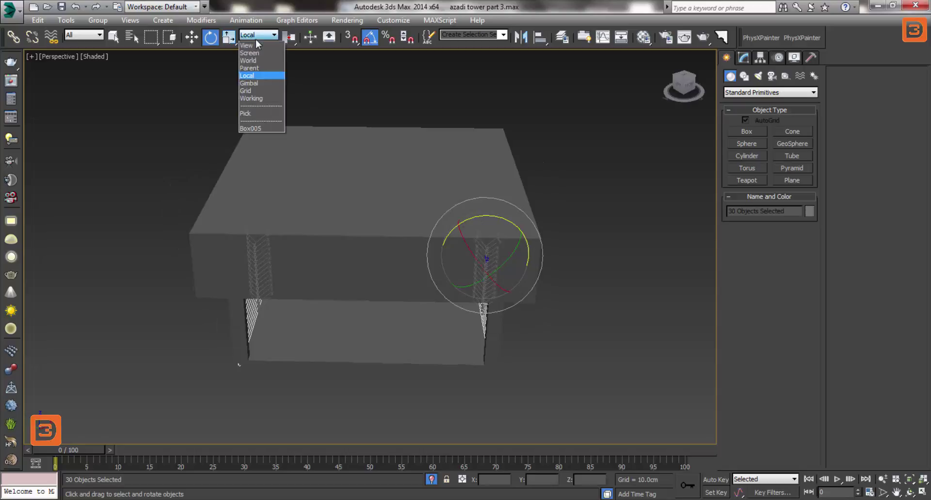
left_click(261, 127)
left_click_drag(470, 297, 443, 309)
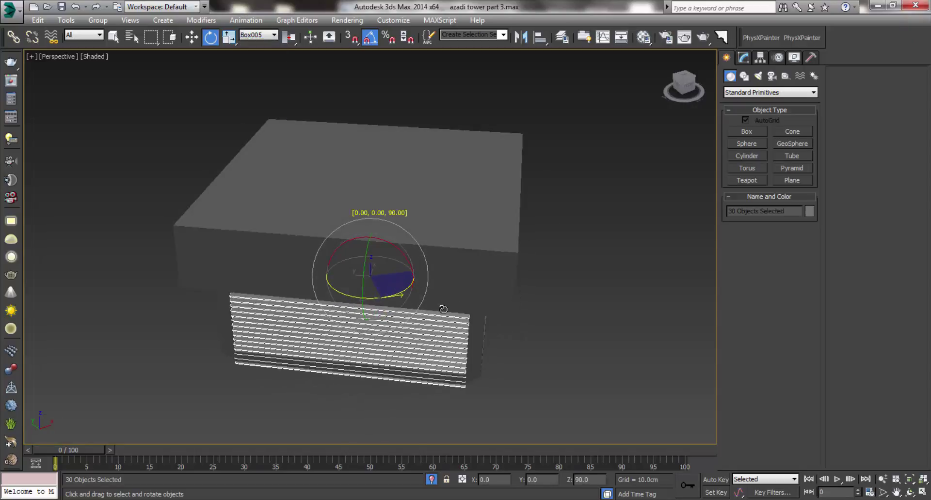
left_click(460, 303)
mouse_move(460, 303)
middle_mouse_down("alt")
mouse_move(376, 277)
mouse_move(446, 273)
middle_mouse_up("alt")
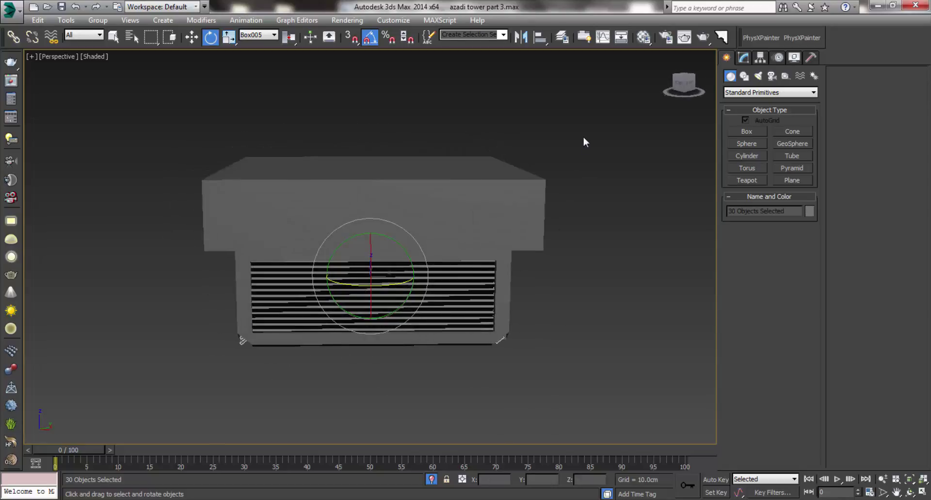
left_click(315, 211)
middle_click_drag(315, 211, 347, 223, "alt")
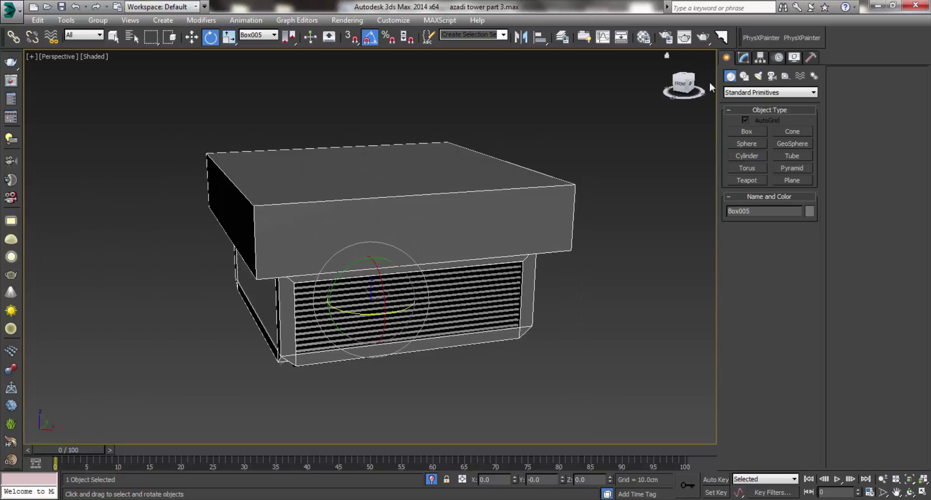
Chamfer the top box's selected edges with extra segments
left_click(744, 60)
left_click(754, 221)
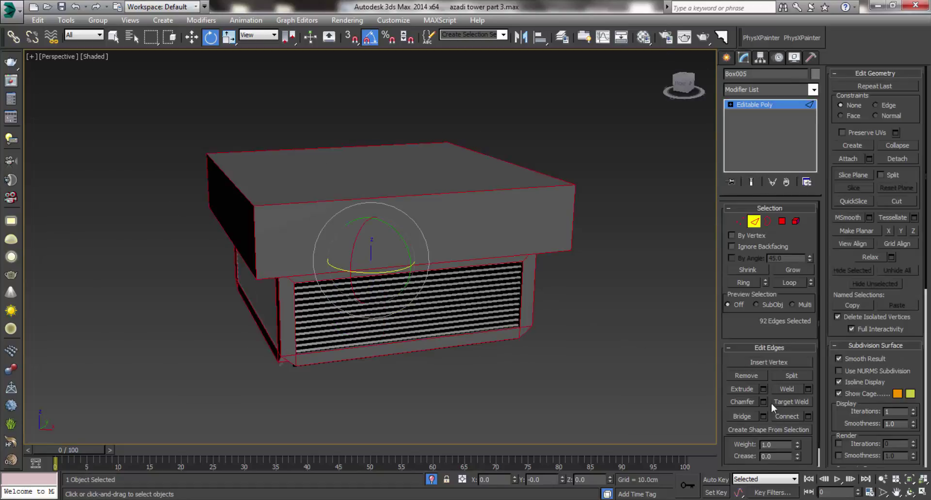
left_click(763, 401)
left_click_drag(510, 163, 510, 153)
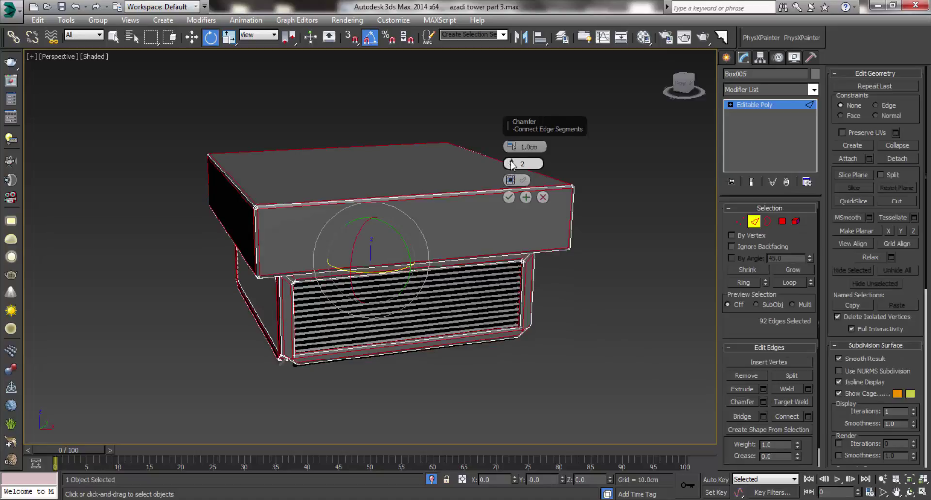
left_click(509, 198)
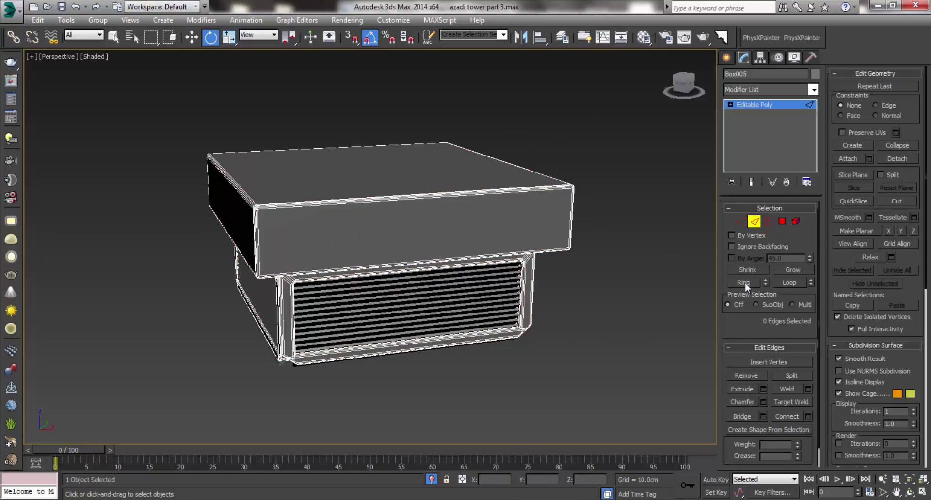
left_click(754, 221)
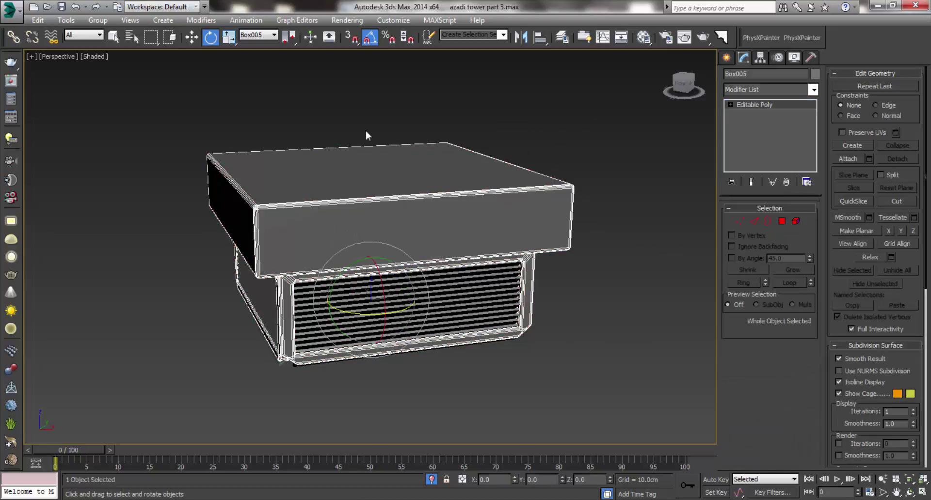
left_click(601, 115)
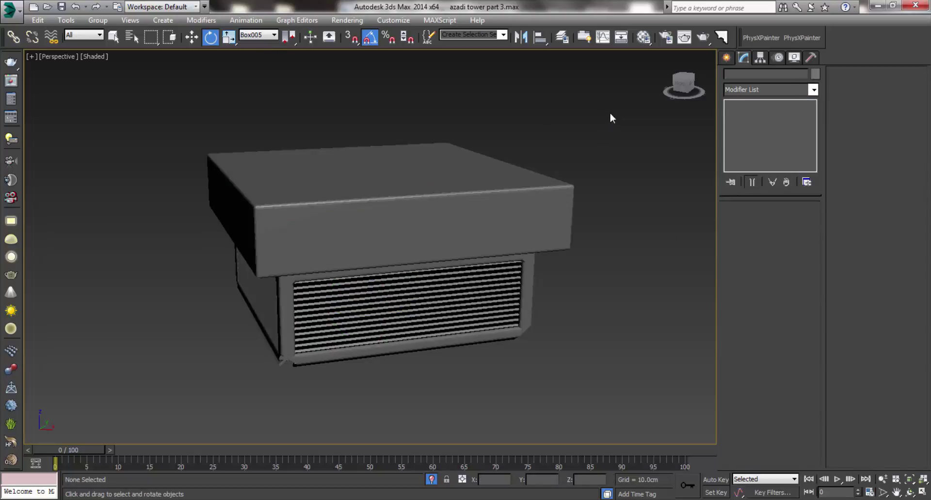
middle_click_drag(528, 165, 563, 156, "alt")
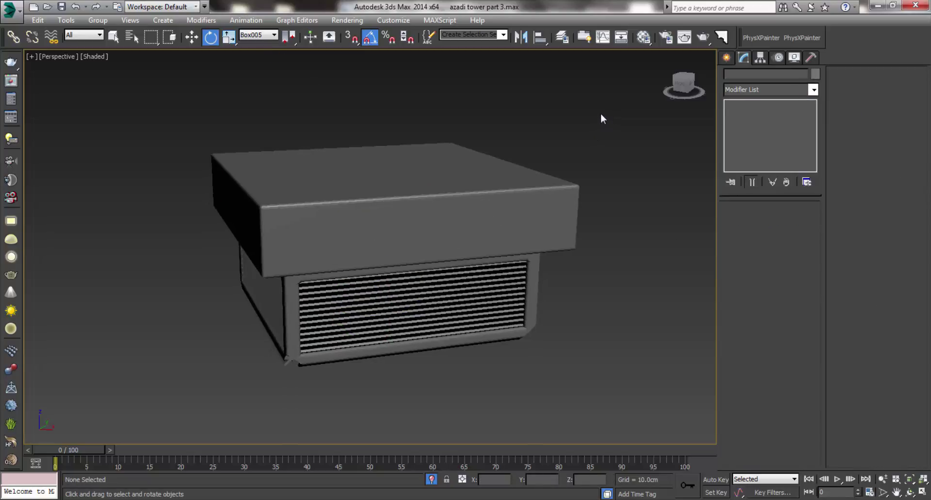
Select all 61 kiosk pieces and group them under the name 'box'
key("ctrl+a")
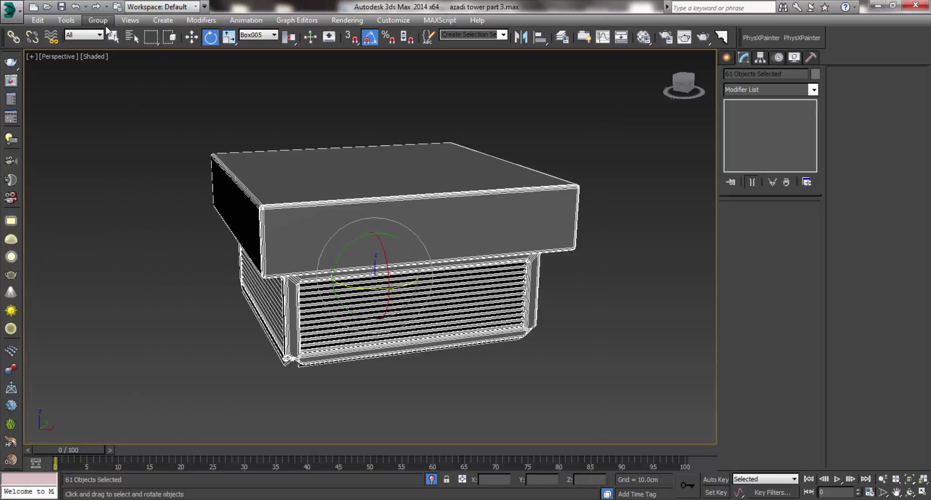
left_click(98, 21)
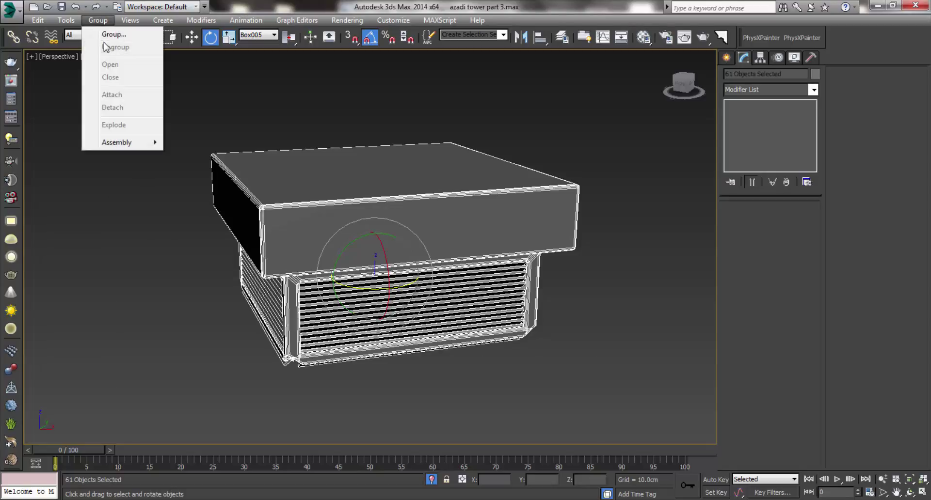
left_click(129, 36)
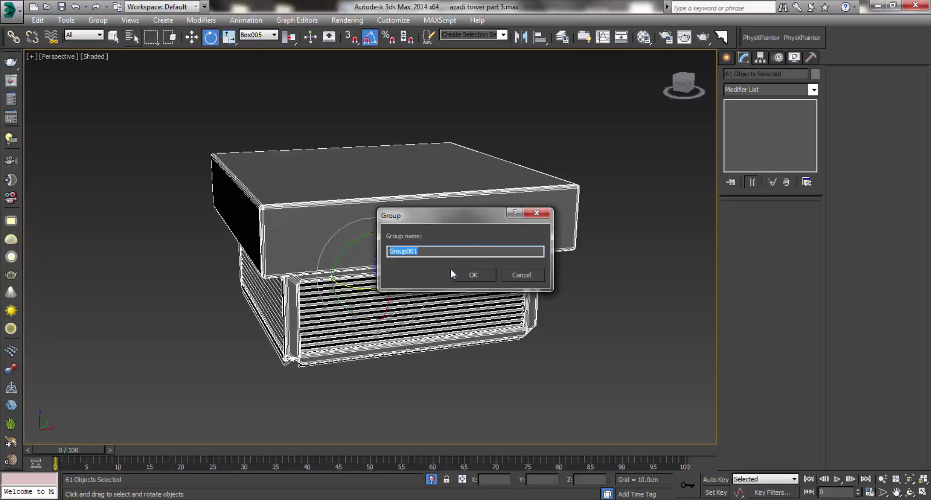
type("box")
left_click(460, 278)
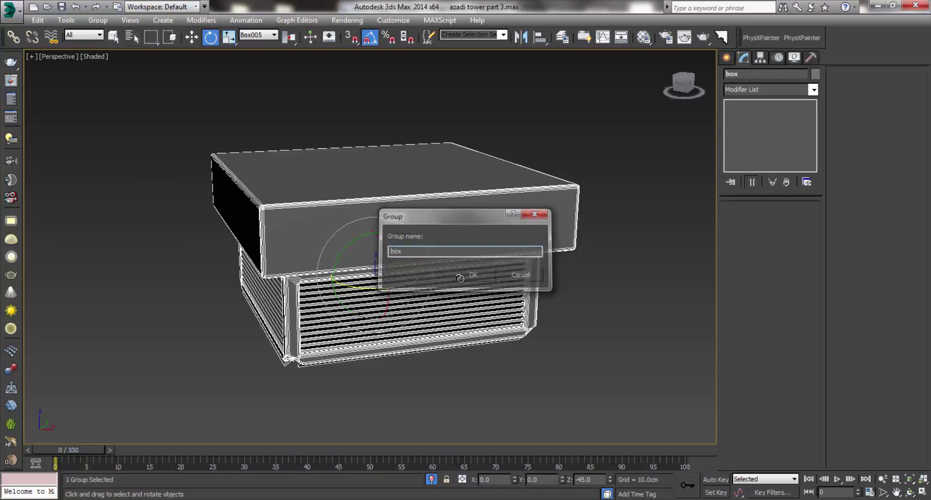
left_click(431, 479)
Switch to Move with Local reference coordinates
right_click(452, 275)
left_click(468, 289)
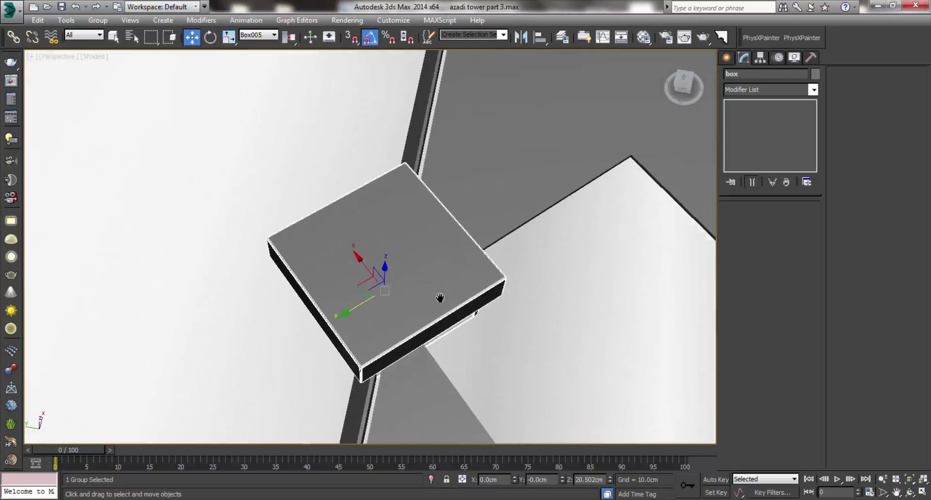
middle_click_drag(439, 297, 315, 273)
scroll(315, 272, "down", 5)
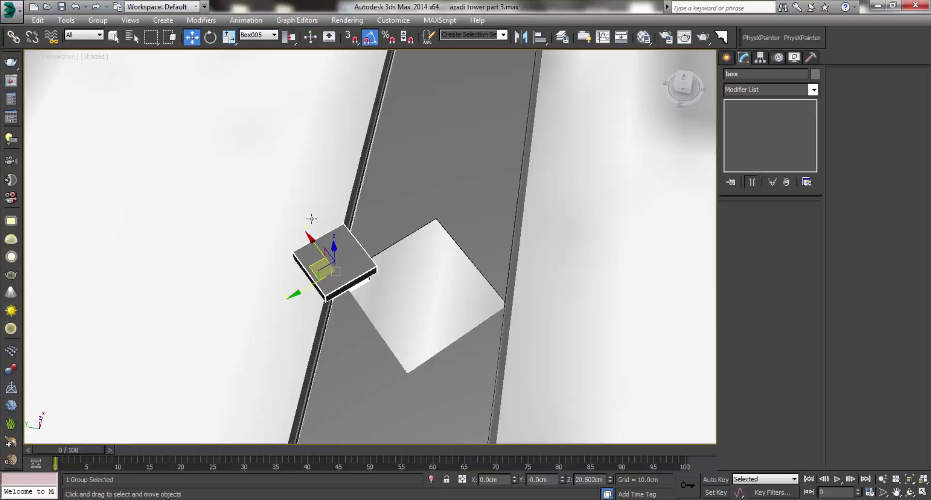
left_click(253, 35)
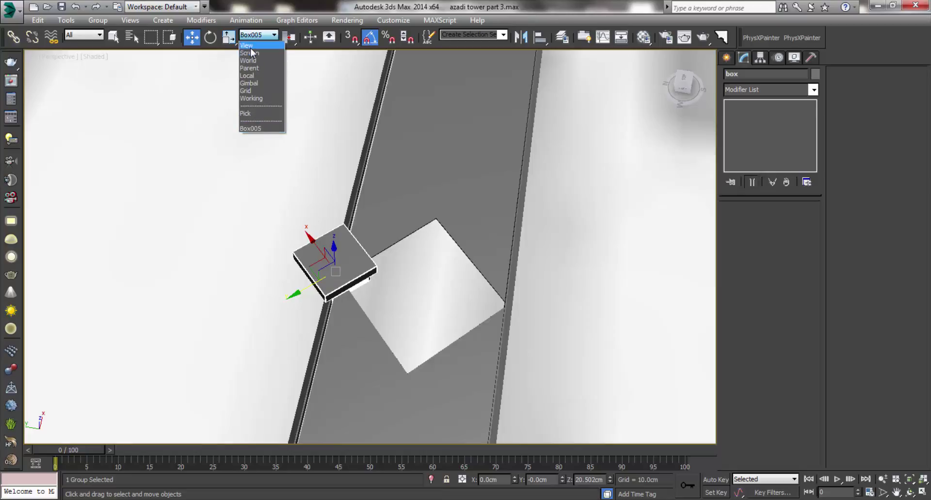
left_click(247, 75)
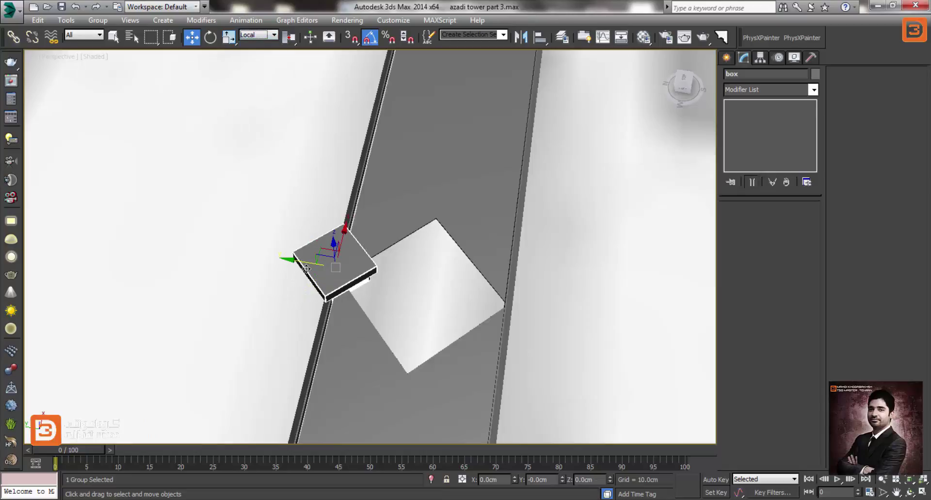
Shift-drag an instanced copy of the box group to the diamond's far corner
left_click_drag(306, 268, 478, 292, "shift")
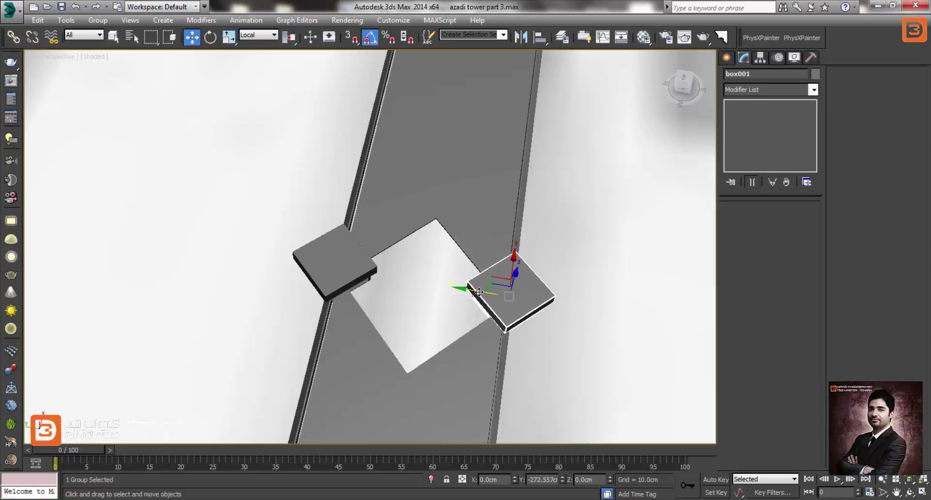
left_click(467, 304)
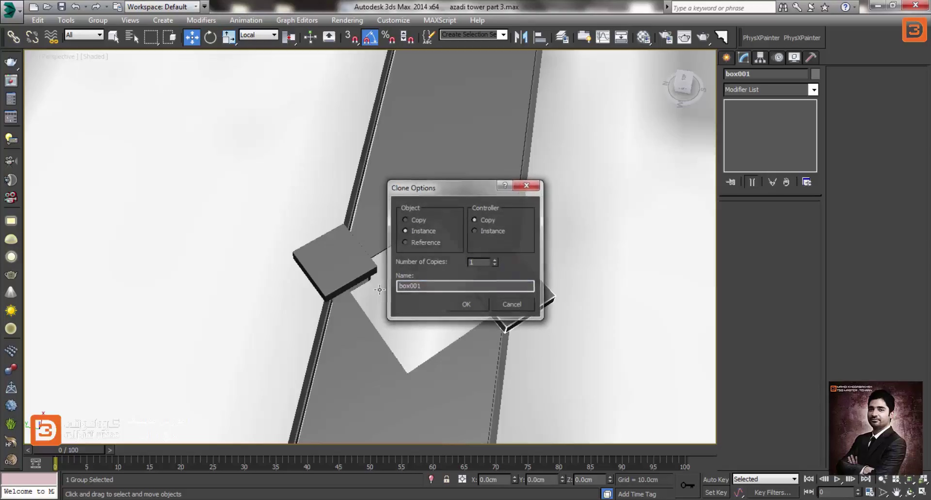
scroll(386, 291, "down", 5)
mouse_move(386, 292)
middle_mouse_down("alt")
mouse_move(379, 305)
mouse_move(322, 262)
mouse_move(455, 299)
middle_mouse_up("alt")
scroll(377, 309, "up", 5)
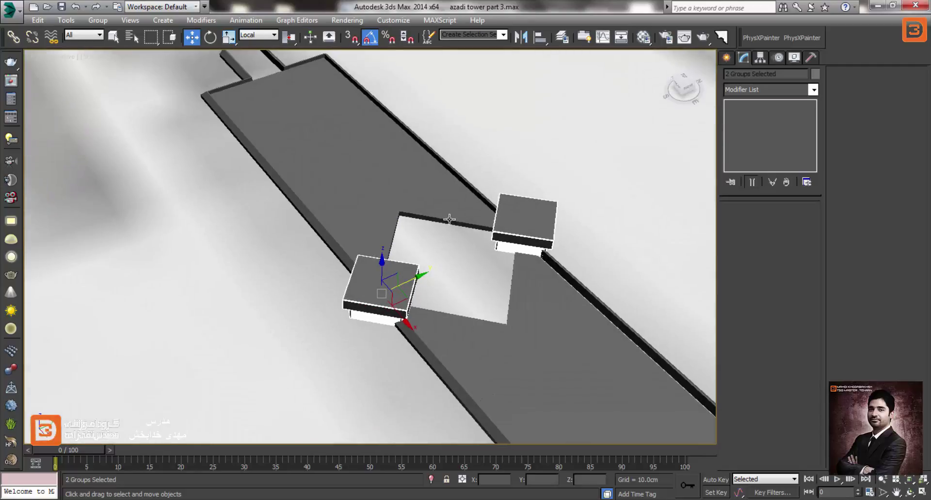
mouse_move(449, 219)
middle_mouse_down("alt")
mouse_move(432, 289)
mouse_move(402, 300)
middle_mouse_up("alt")
left_click(432, 289)
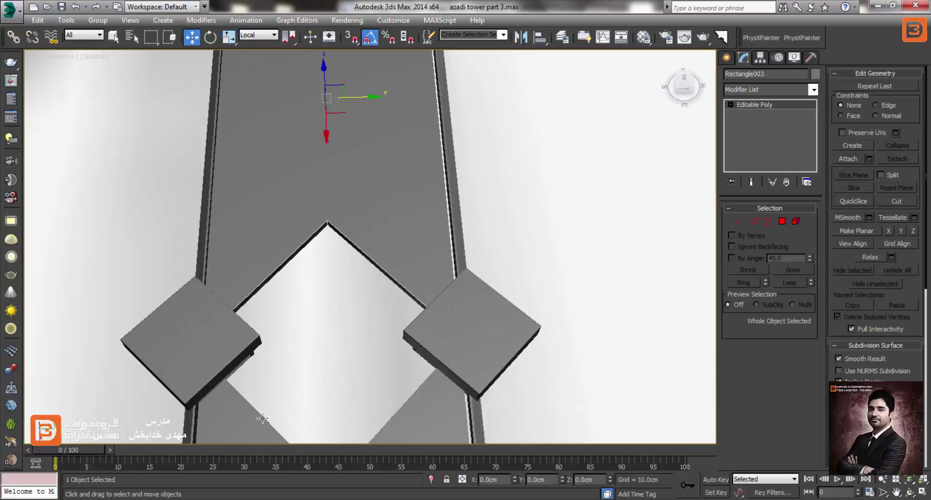
Frame the walkway in a wireframe Top view and pick the Line tool from 2D Shapes
scroll(340, 314, "down", 3)
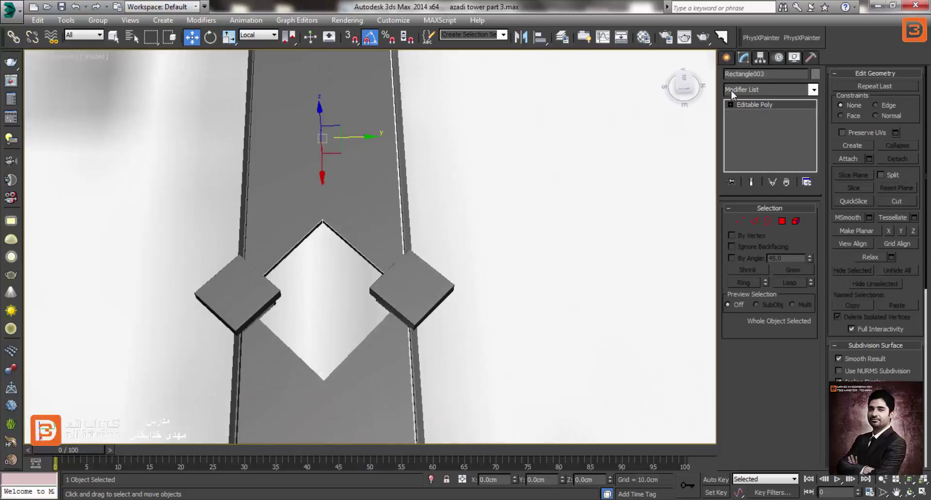
key("t")
key("z")
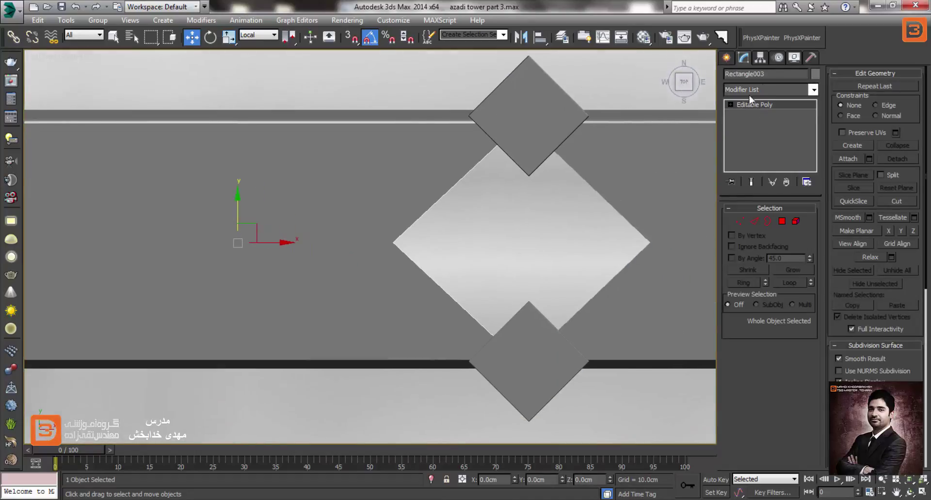
left_click(727, 57)
left_click(744, 76)
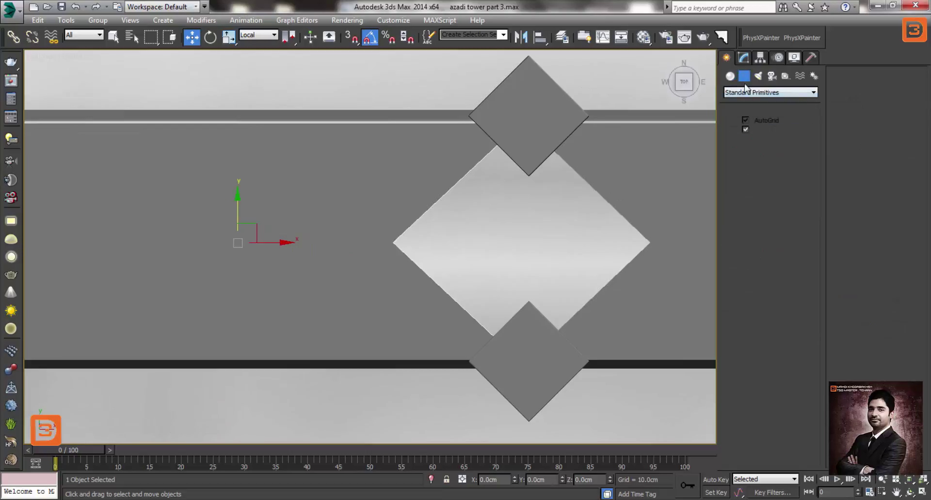
left_click(747, 140)
middle_click_drag(530, 191, 498, 184)
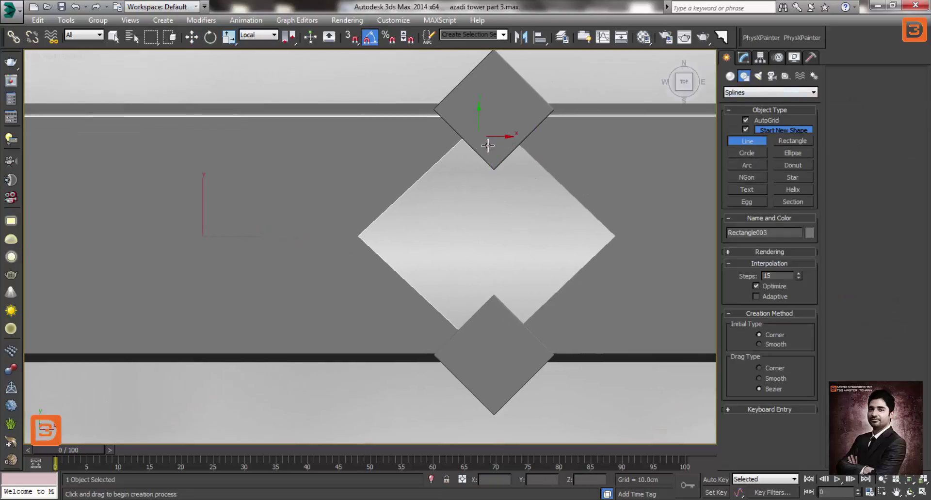
key("F3")
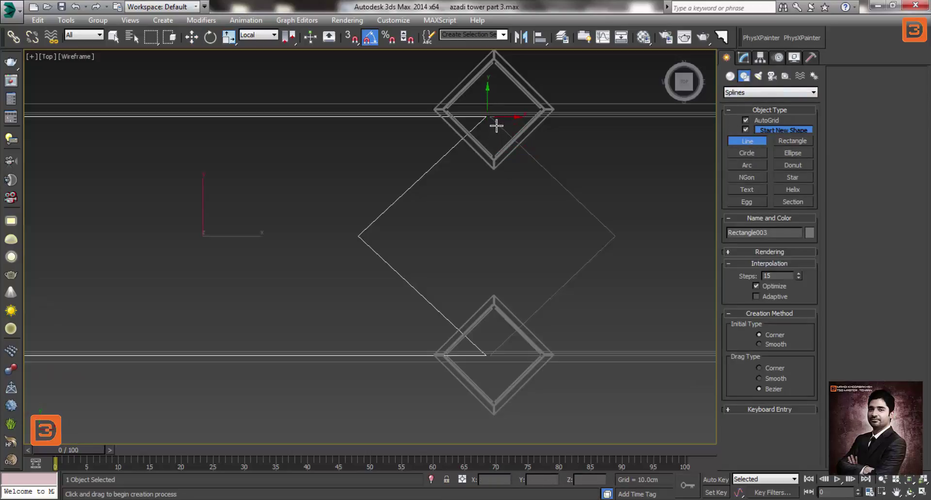
Trace a closed diamond outline through its top, left, bottom and right corners with vertex snapping
left_click(495, 122)
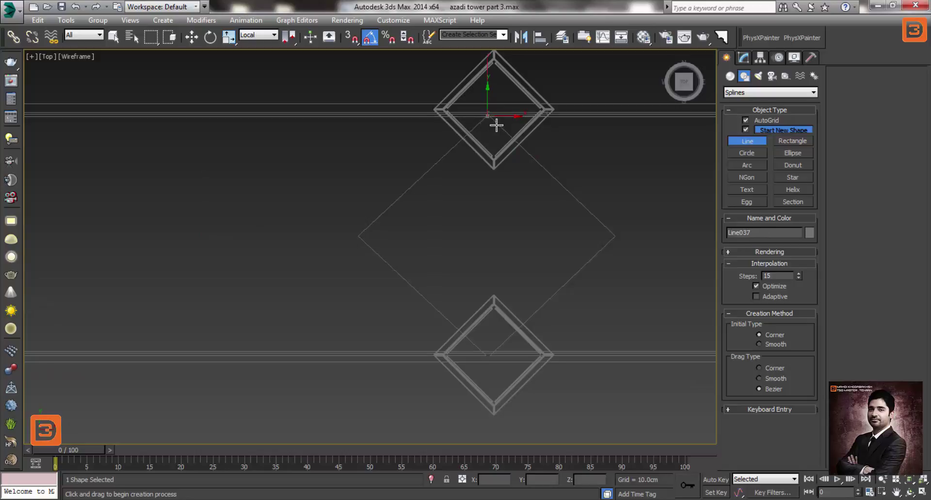
key("s")
left_click(362, 241)
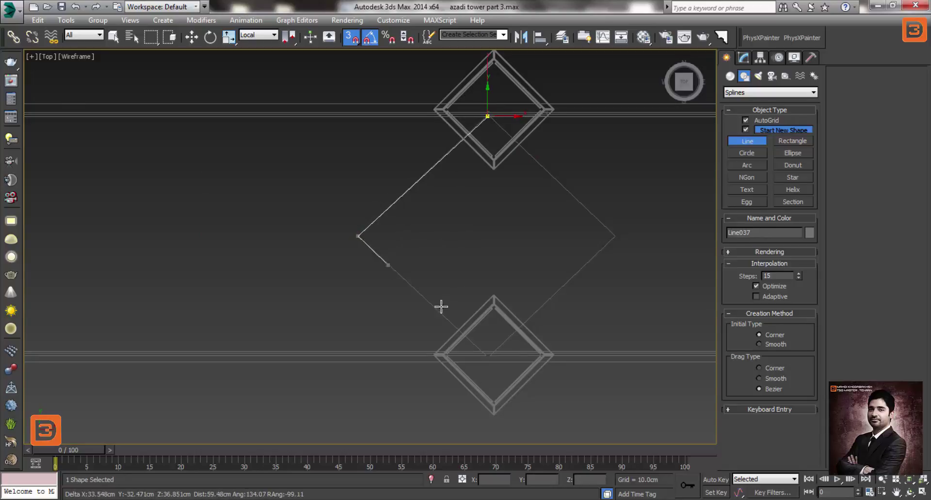
left_click(494, 366)
left_click(617, 237)
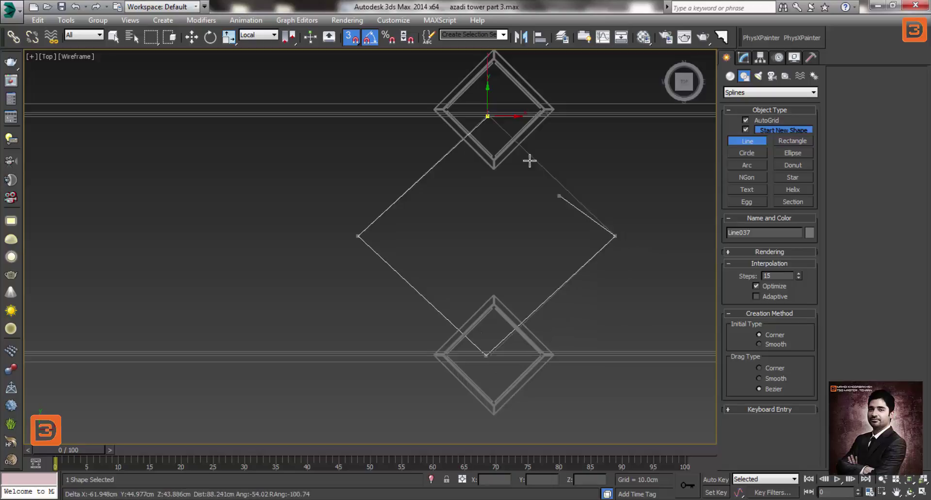
left_click(488, 117)
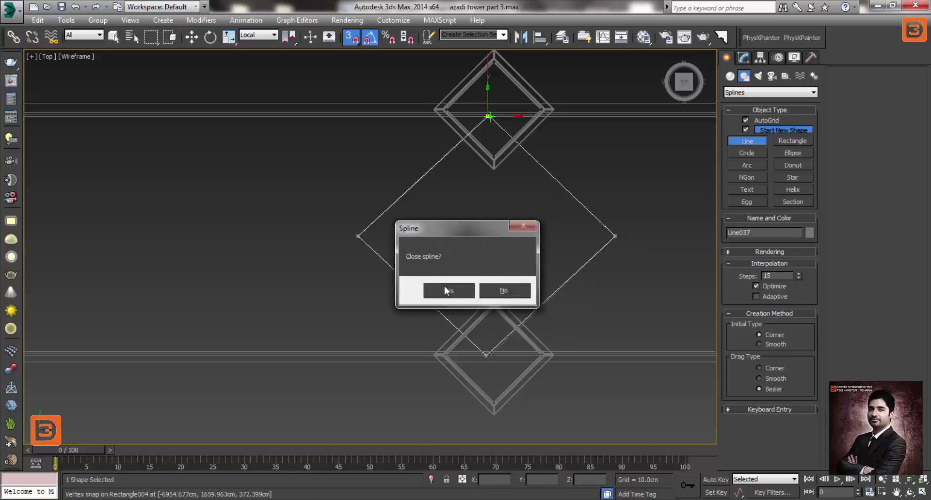
left_click(445, 290)
key("w")
Inspect the traced diamond in perspective, then delete it
scroll(458, 275, "up", 5)
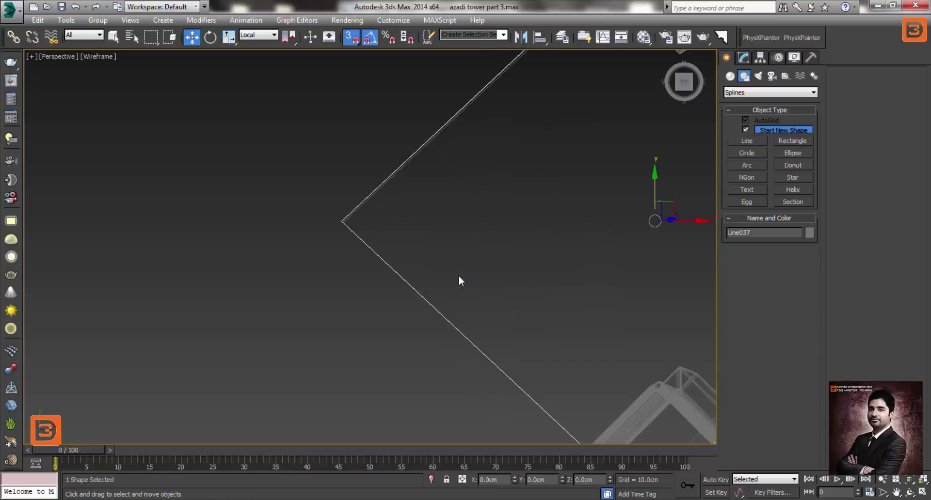
scroll(458, 276, "down", 4)
key("p")
mouse_move(426, 251)
middle_mouse_down("alt")
mouse_move(480, 242)
mouse_move(454, 242)
middle_mouse_up("alt")
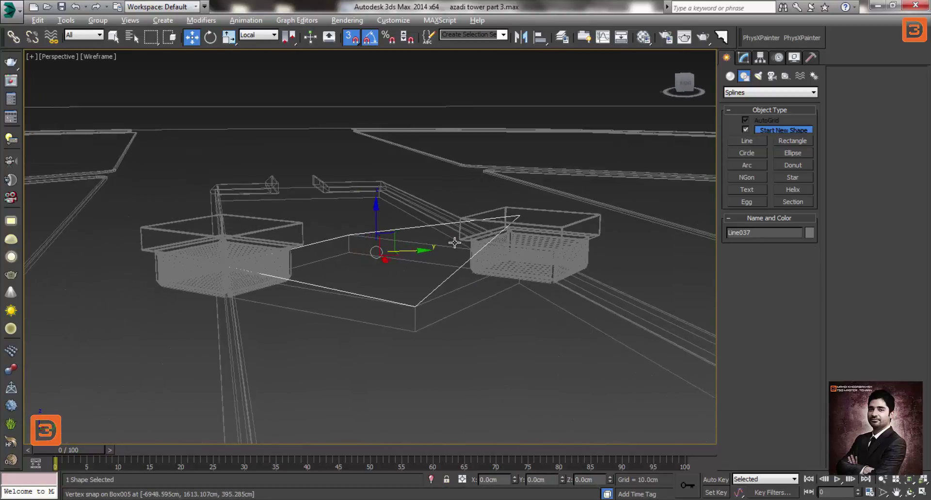
key("Delete")
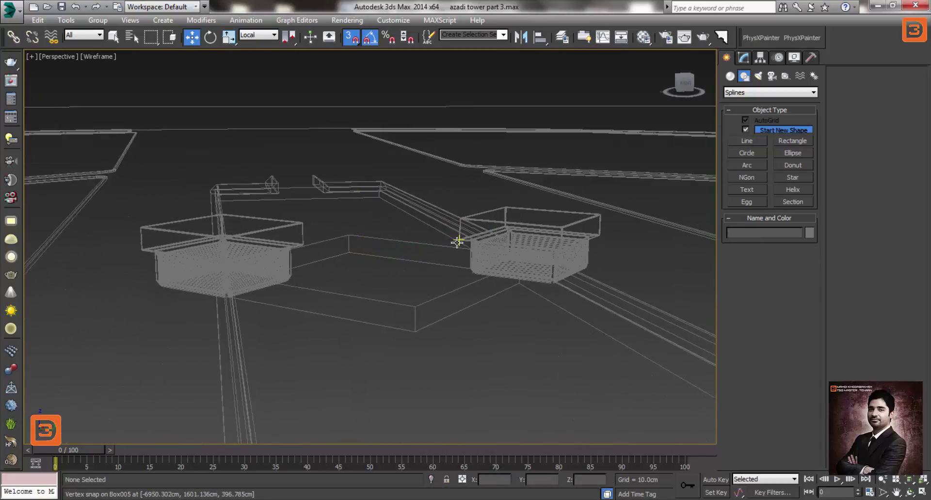
Return to the Top view of the whole plaza plan with 2.5D snapping enabled
key("t")
key("z")
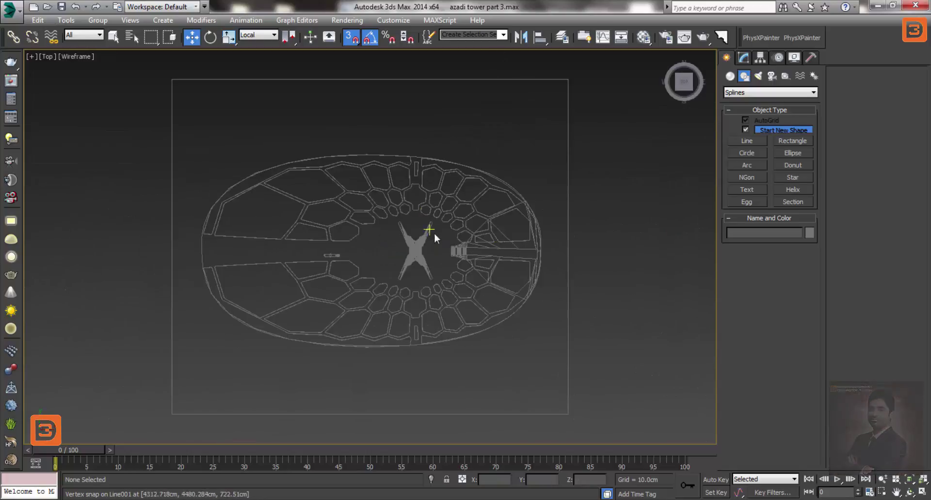
middle_click_drag(349, 270, 362, 271)
scroll(363, 271, "up", 5)
scroll(366, 258, "up", 4)
scroll(344, 247, "up", 3)
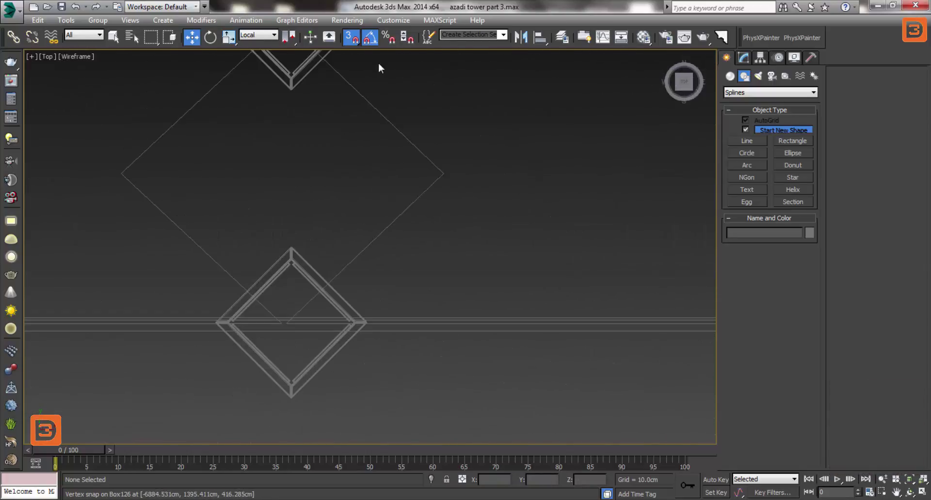
mouse_move(352, 46)
left_mouse_down()
mouse_move(354, 86)
mouse_move(353, 77)
left_mouse_up()
Redraw the four-corner diamond Line, answering Yes to close the spline
left_click(754, 145)
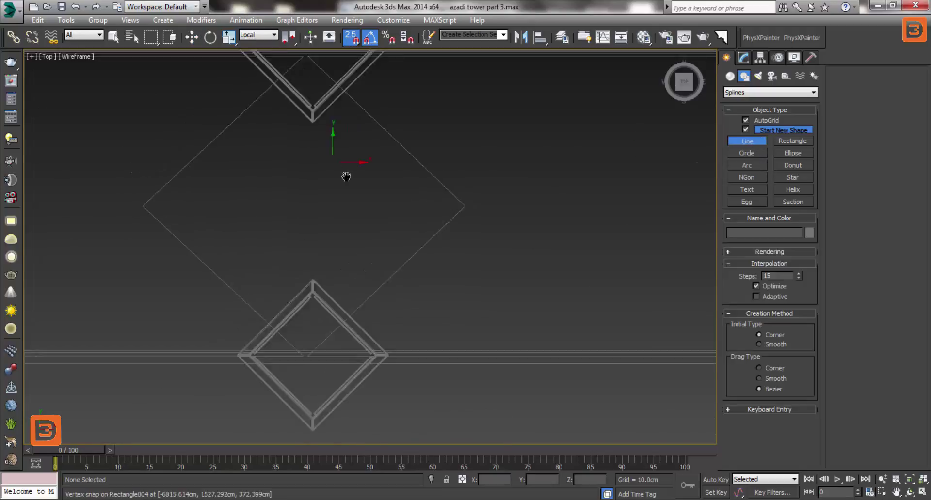
middle_click_drag(347, 177, 368, 228)
left_click(320, 84)
left_click(171, 242)
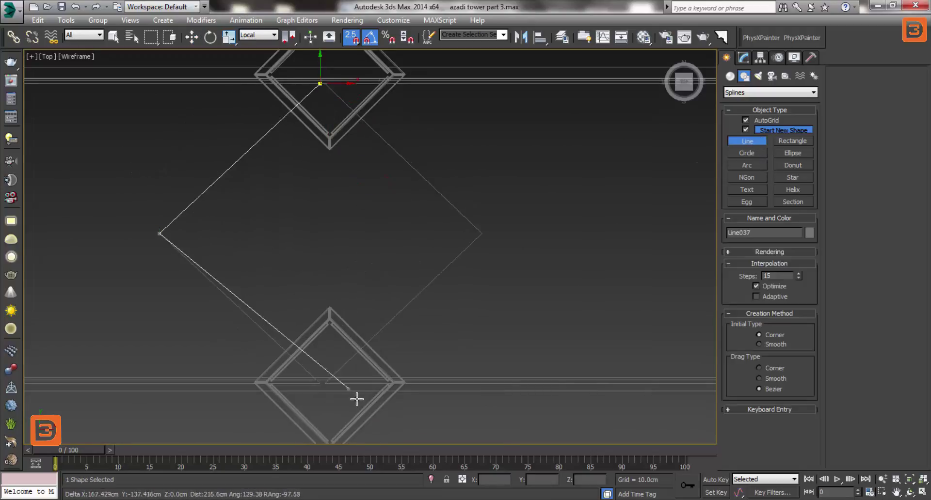
left_click(320, 383)
left_click(482, 233)
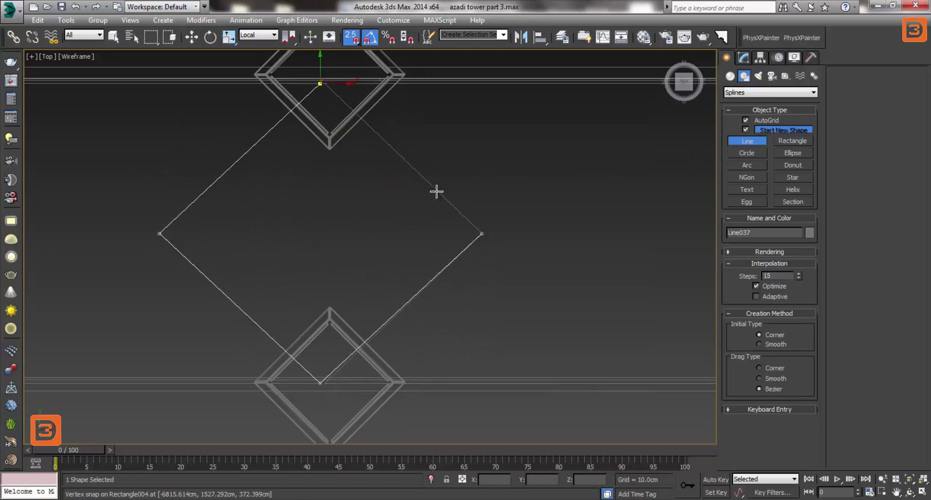
left_click(329, 94)
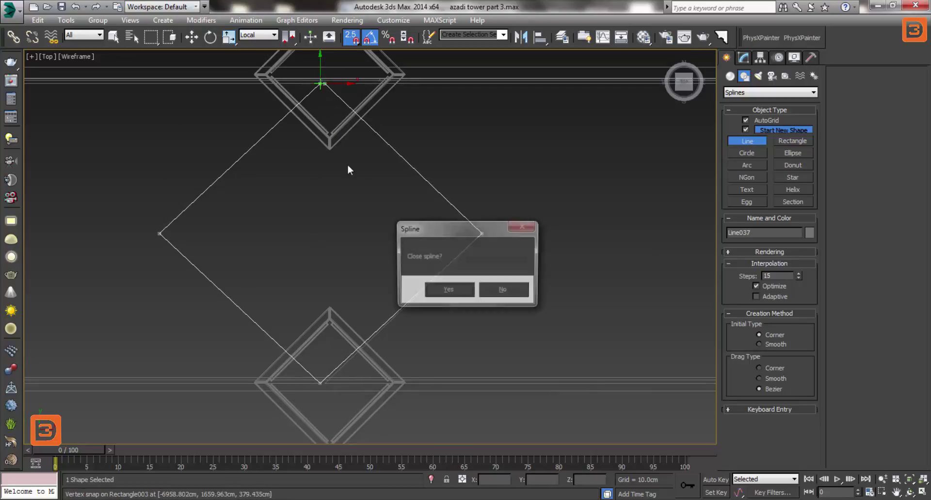
left_click(449, 289)
right_click(411, 263)
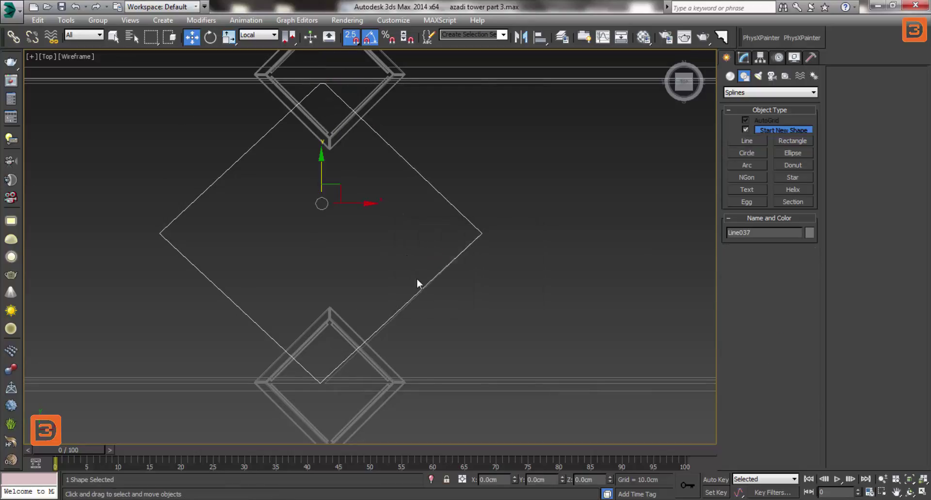
key("p")
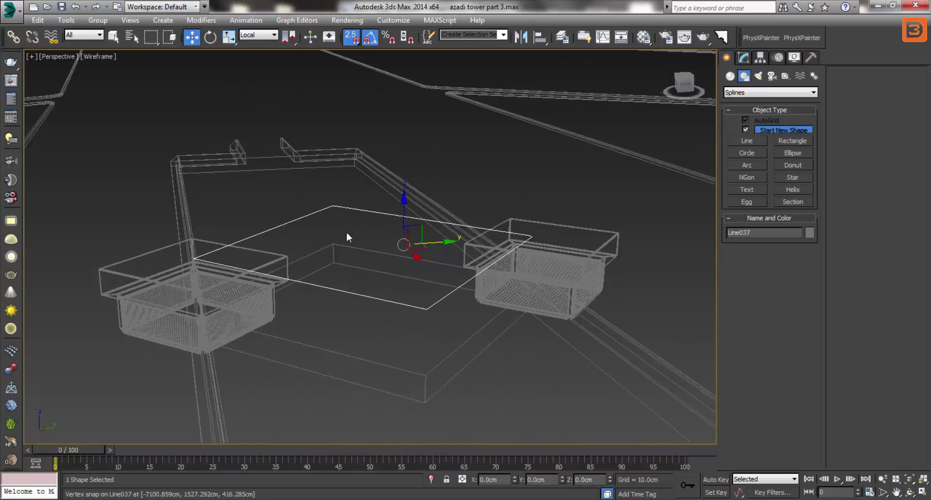
Convert the diamond outline Line037 to Editable Poly and select its flat polygon
key("F3")
right_click(360, 234)
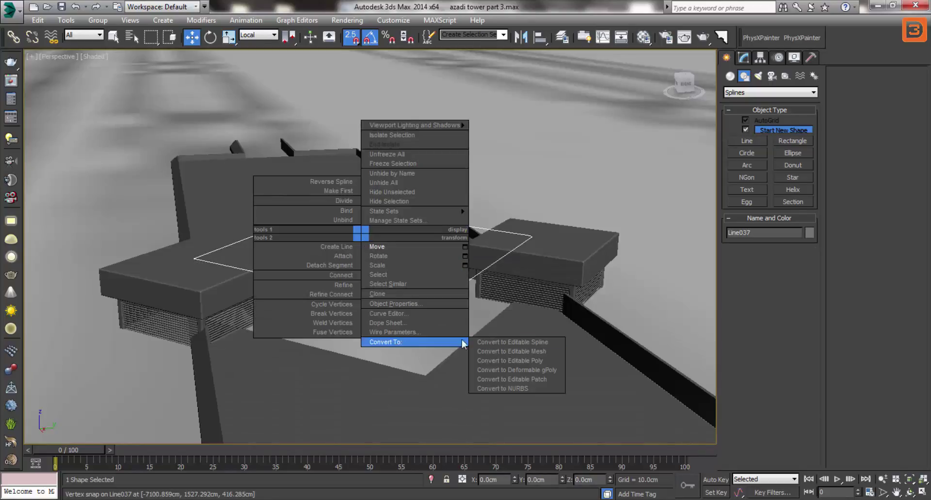
left_click(535, 366)
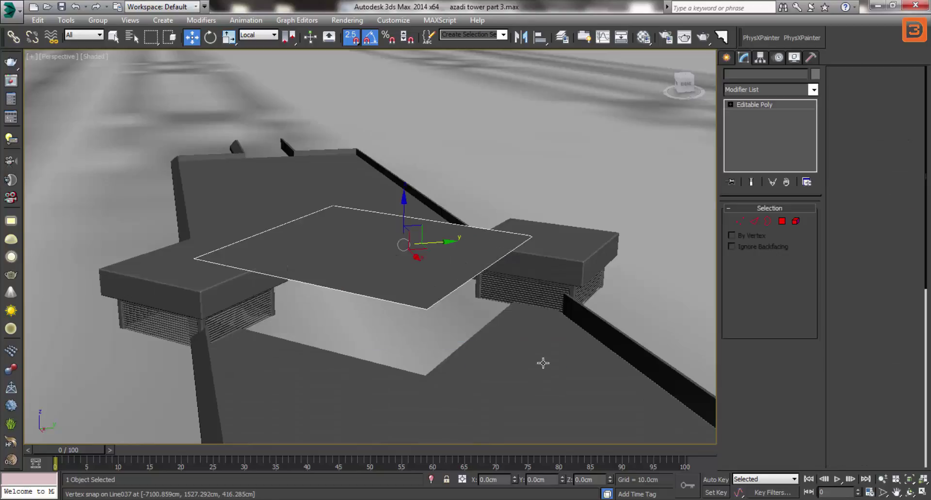
left_click(782, 221)
left_click(440, 282)
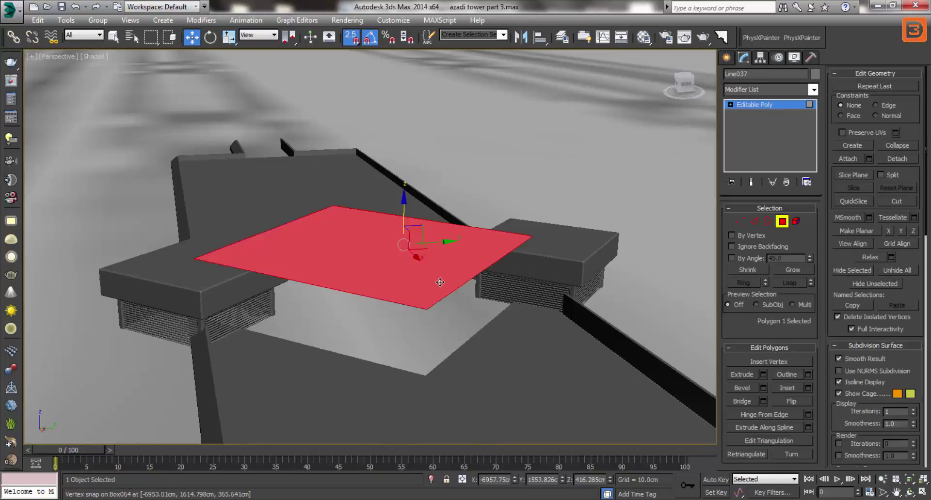
Shift-drag the diamond's open border down to give the slab thickness, keeping it at roof level
left_click(768, 221)
left_click(449, 256)
left_click_drag(411, 219, 595, 298)
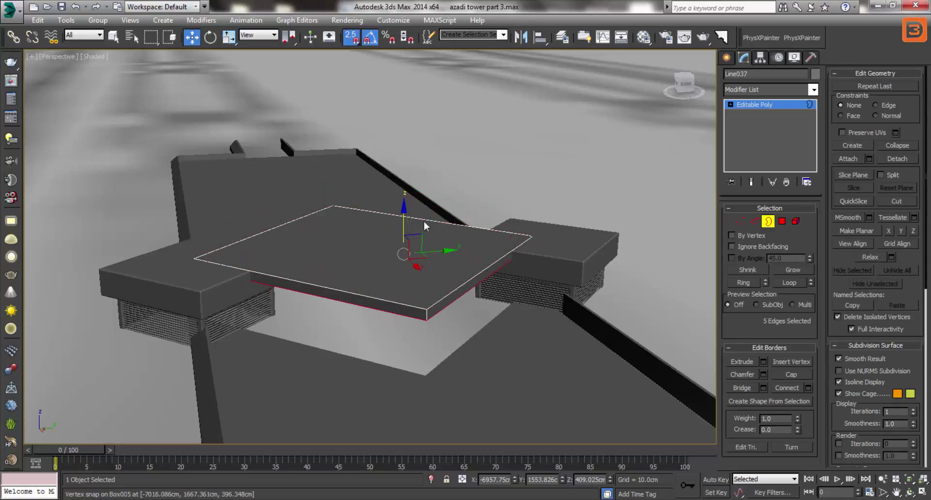
right_click(426, 237)
left_click(530, 245)
left_click(761, 220)
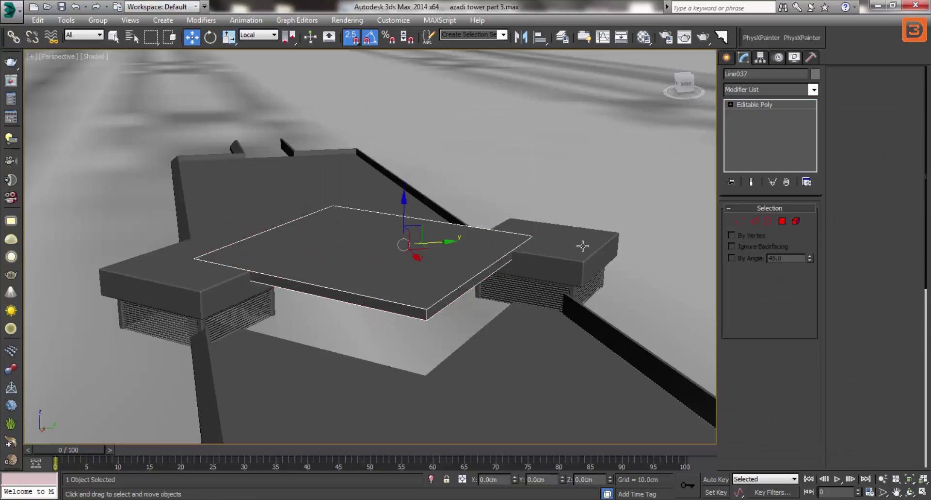
left_click_drag(413, 220, 416, 317)
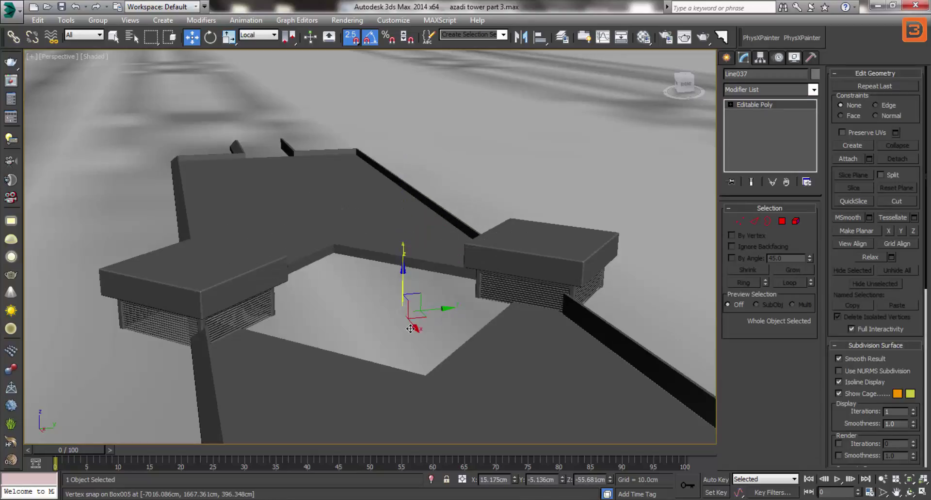
right_click(417, 318)
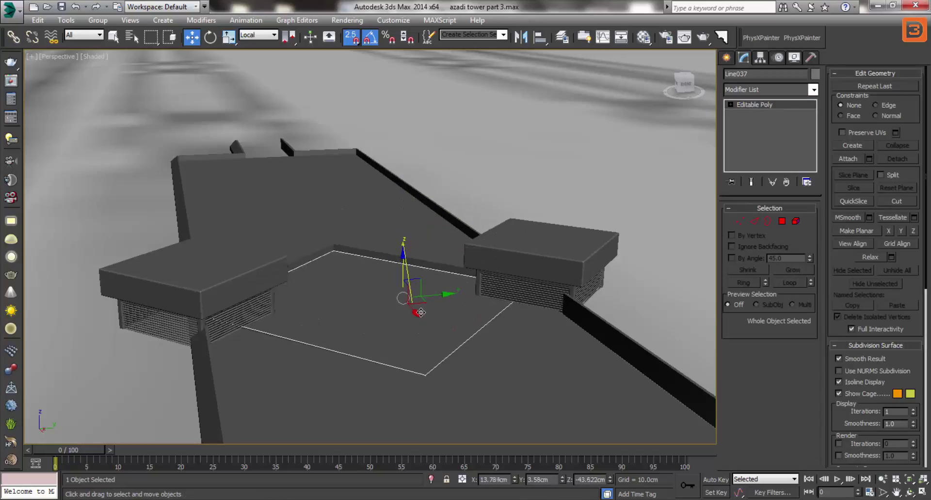
Raise the Rectangle004 wall piece and reposition the left bar Rectangle003
middle_click_drag(462, 342, 561, 306, "alt")
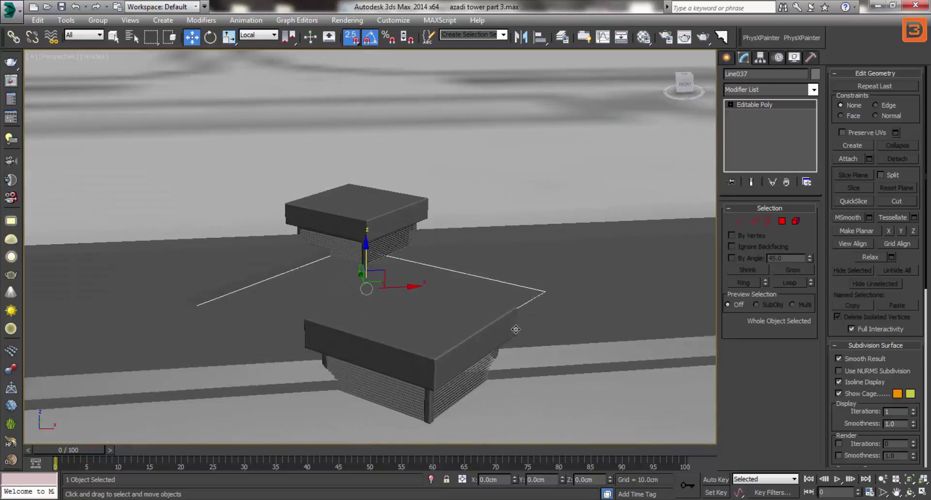
scroll(561, 306, "up", 2)
left_click(473, 266)
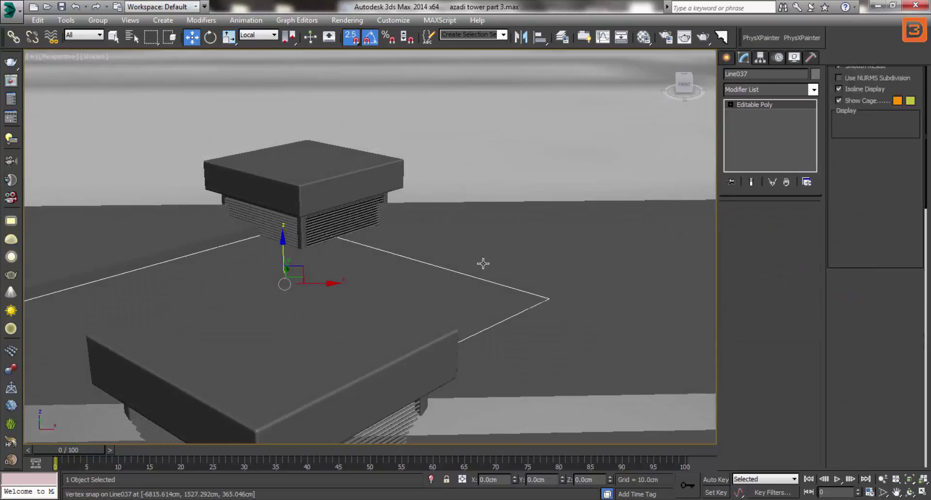
key("z")
scroll(436, 302, "up", 2)
scroll(389, 216, "up", 2)
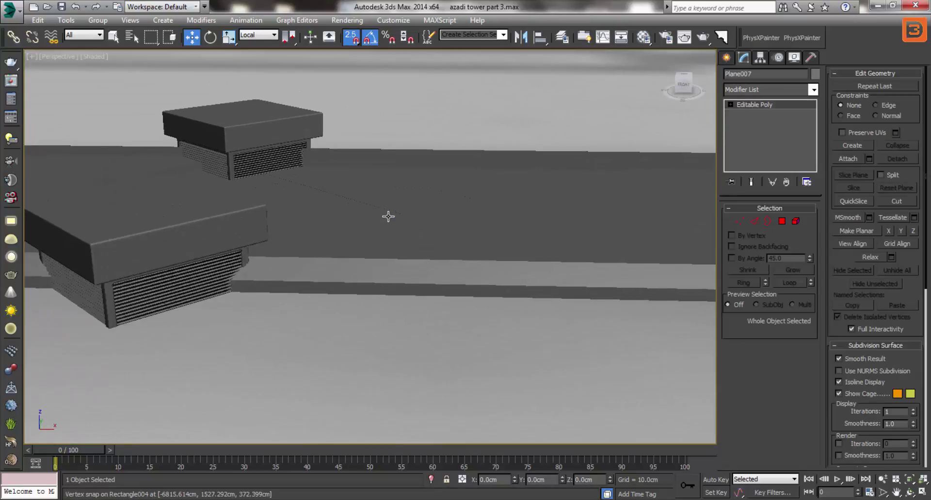
left_click(367, 199)
scroll(365, 227, "up", 2)
middle_click_drag(365, 227, 540, 206, "alt")
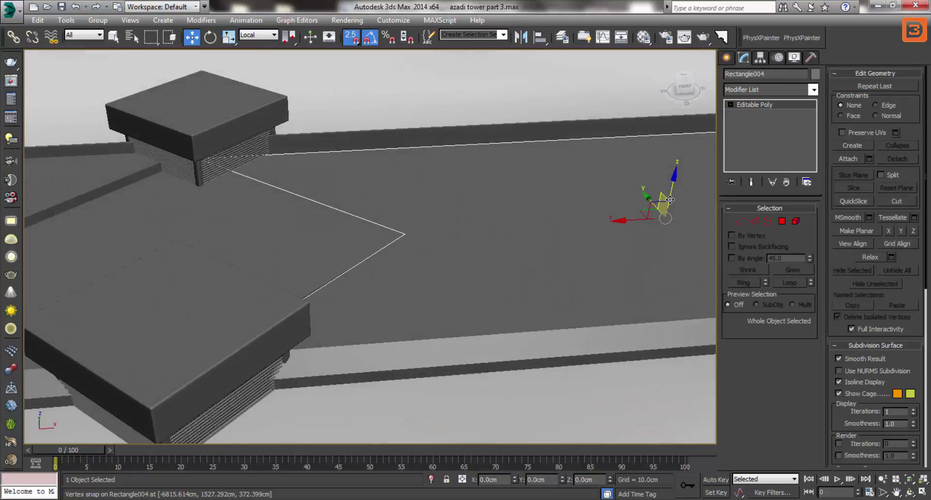
left_click_drag(682, 201, 688, 214)
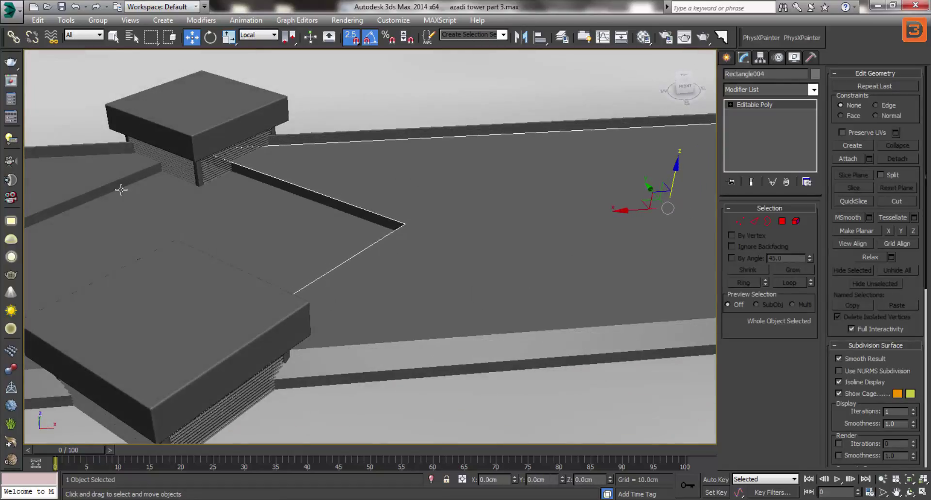
left_click_drag(121, 190, 132, 273)
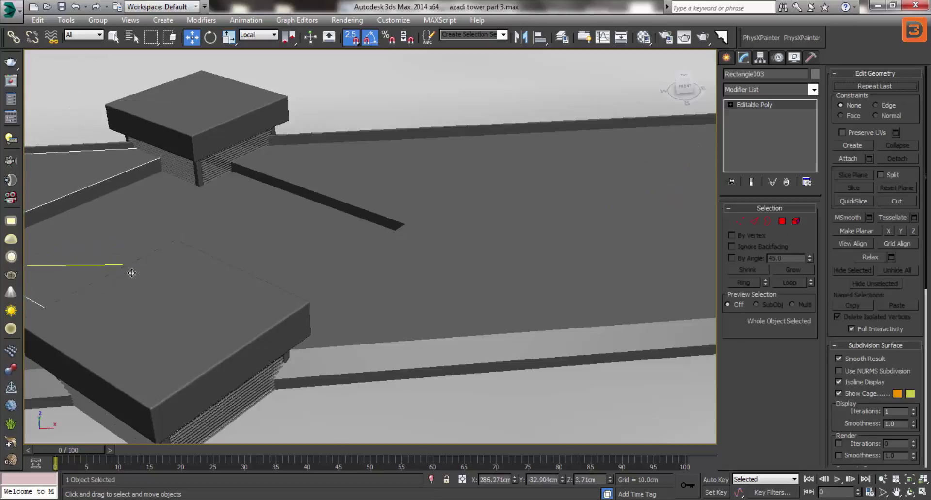
scroll(420, 205, "down", 5)
middle_click_drag(420, 205, 466, 316, "alt")
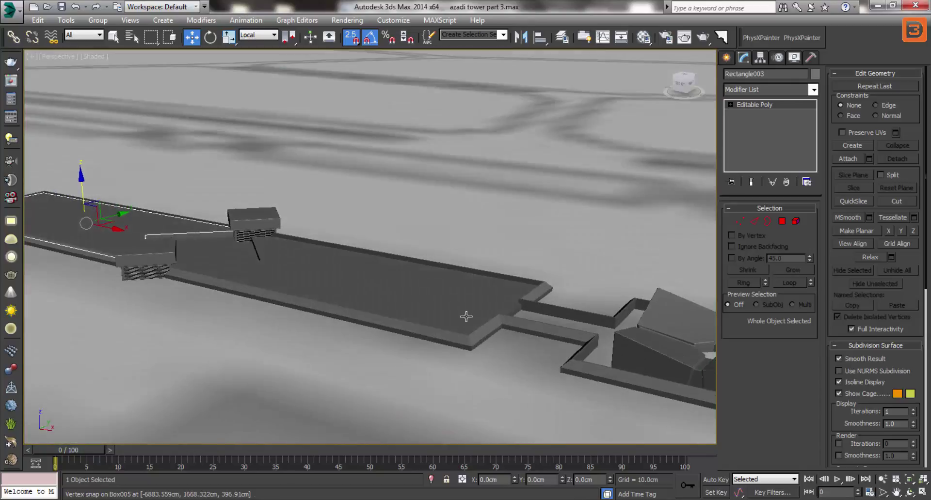
Select the Rectangle002 walkway slab, turn off snapping and raise it slightly
scroll(466, 316, "up", 3)
left_click(434, 314)
left_click(390, 272)
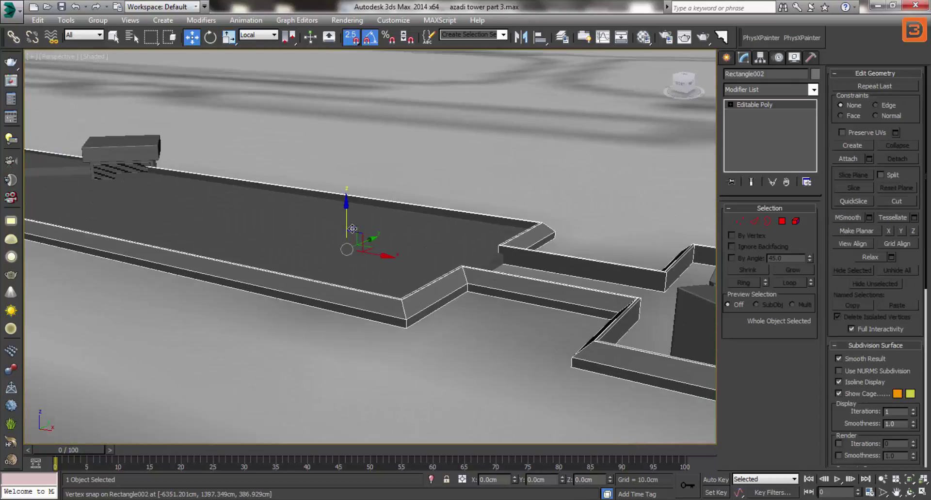
key("s")
left_click_drag(353, 229, 352, 227)
Select the slab's 32-polygon rim loop from underneath
left_click(782, 221)
middle_click_drag(466, 271, 430, 299, "alt")
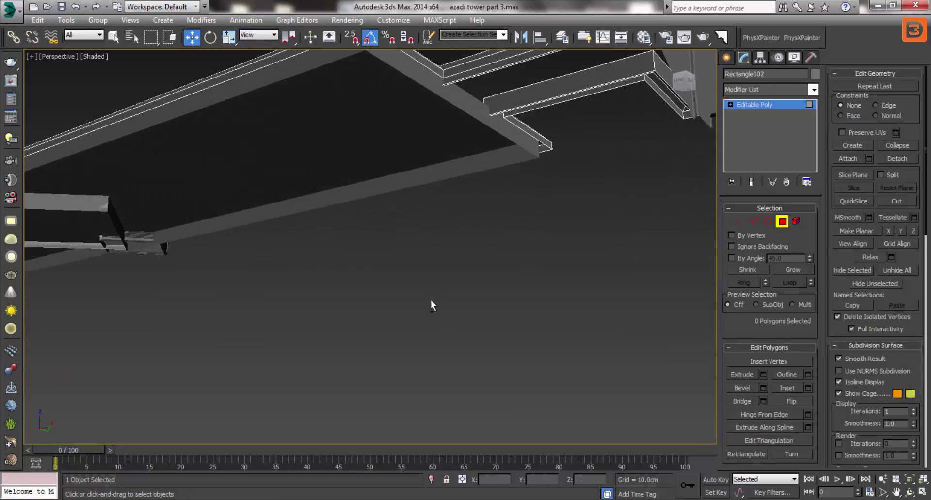
middle_click_drag(504, 127, 503, 89, "alt")
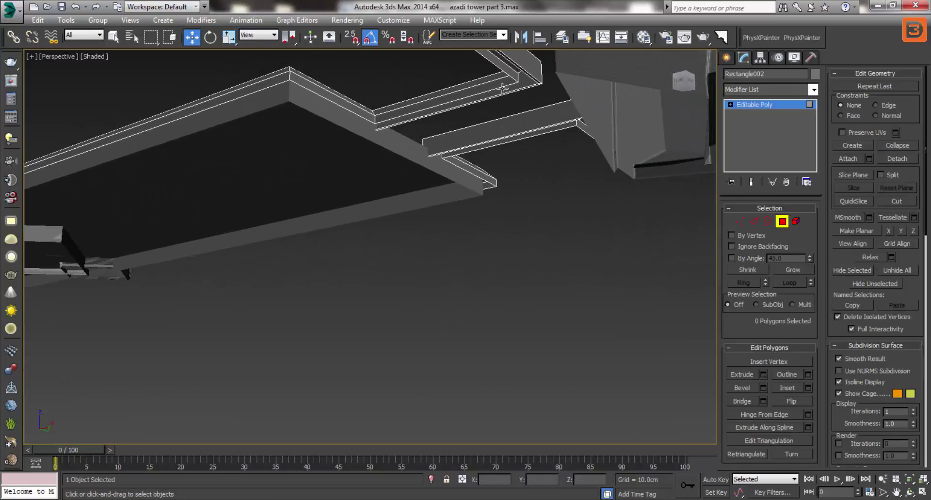
left_click(545, 91)
scroll(545, 92, "up", 5)
scroll(551, 117, "down", 3)
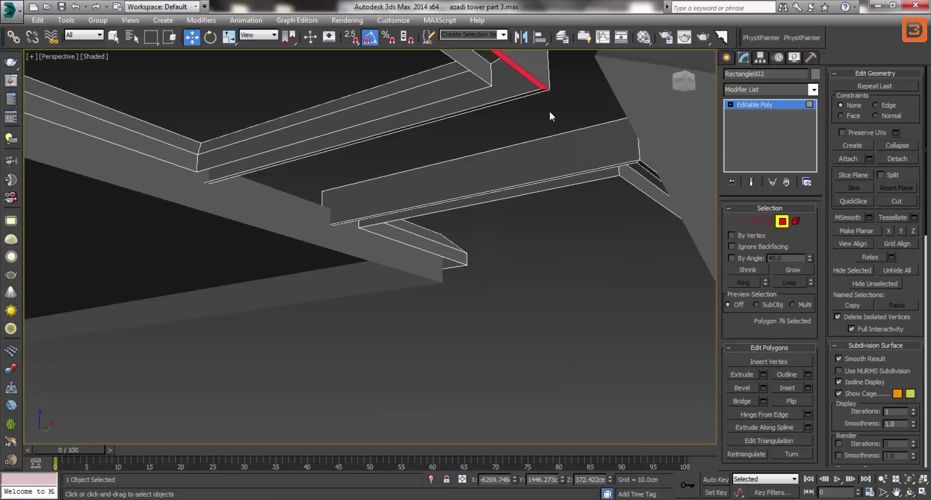
left_click(524, 106, "shift")
middle_click_drag(502, 104, 466, 139, "alt")
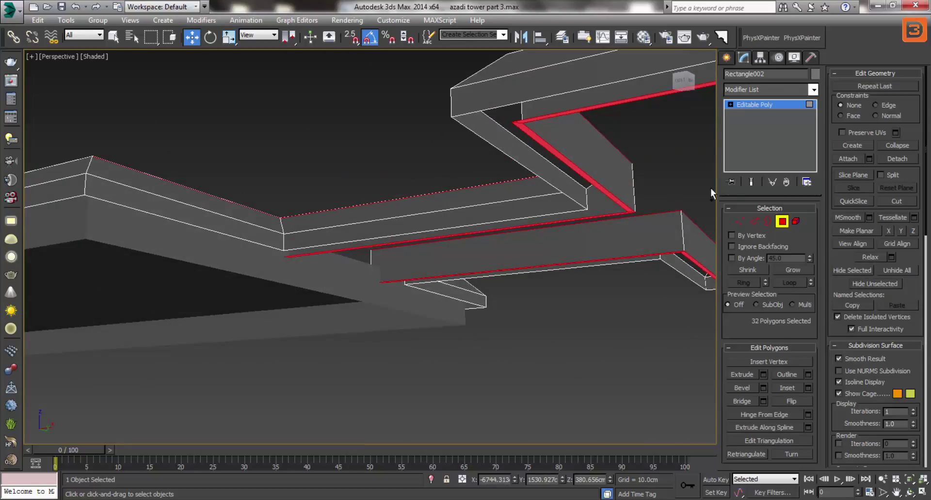
Switch to a wireframe Front view and clear the polygon selection
key("f")
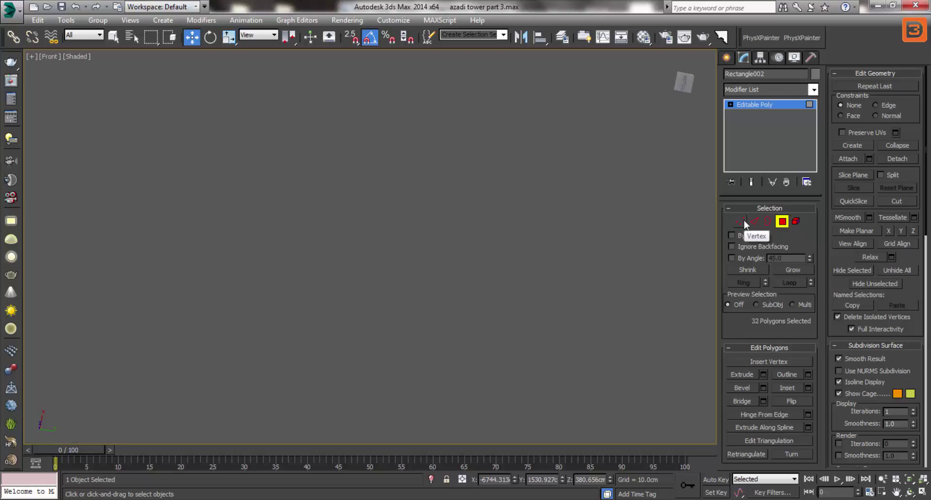
key("F3")
mouse_move(496, 250)
middle_mouse_down()
mouse_move(511, 222)
mouse_move(518, 271)
middle_mouse_up()
left_click_drag(678, 88, 616, 178)
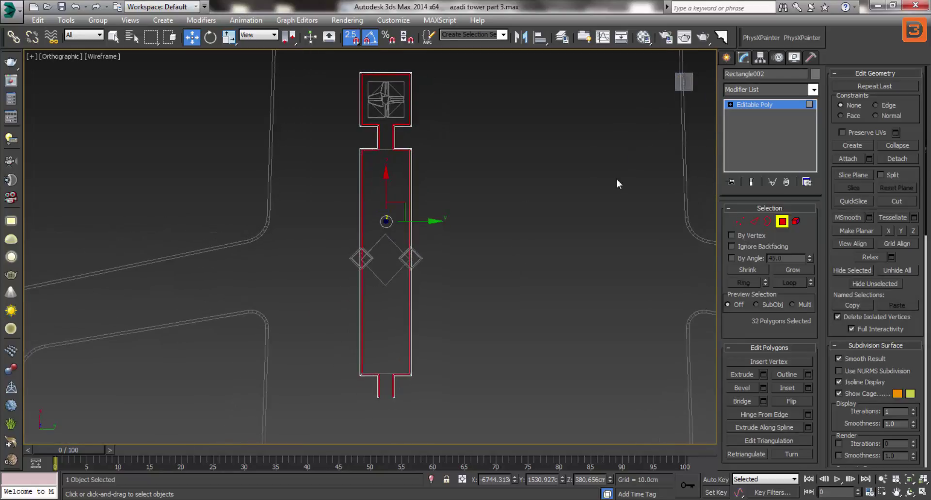
key("f")
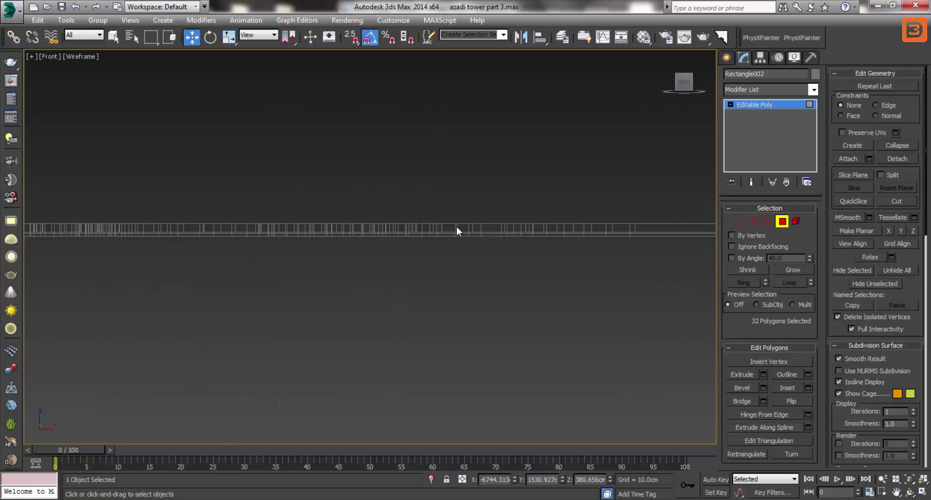
middle_click_drag(455, 226, 502, 235)
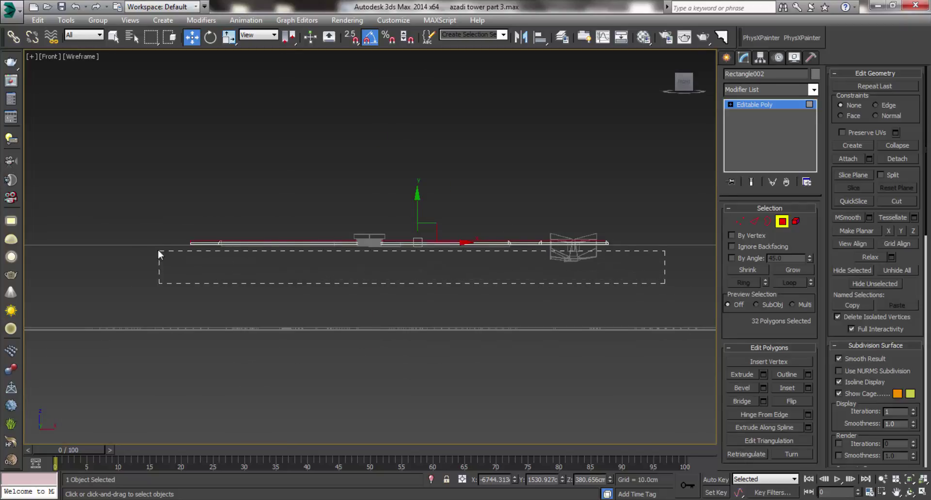
left_click_drag(240, 290, 242, 291)
In Vertex mode, select the slab's 26 lower vertices in the Front view
left_click(739, 222)
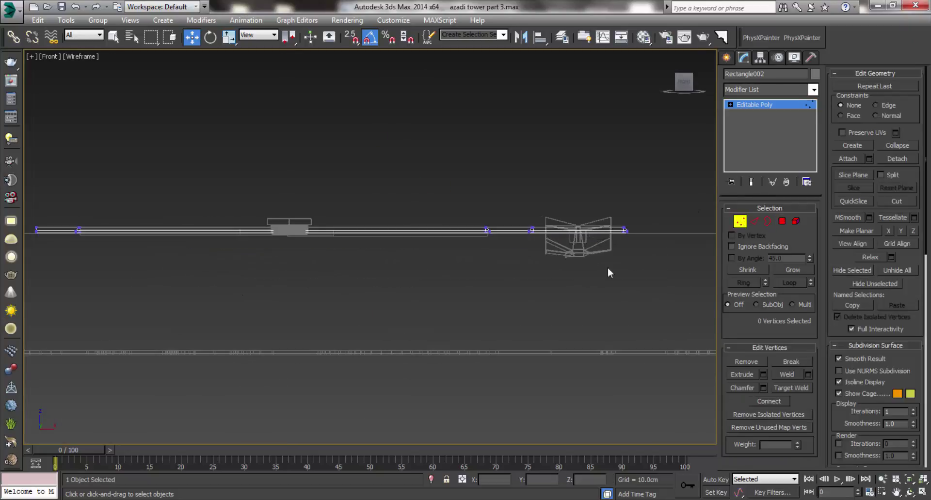
scroll(625, 243, "up", 4)
scroll(616, 235, "up", 4)
left_click_drag(621, 242, 39, 309)
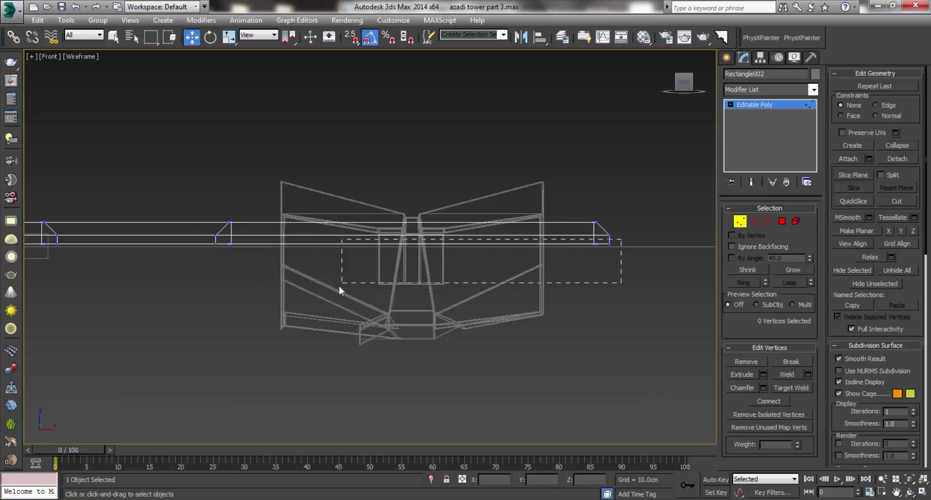
middle_click_drag(43, 310, 617, 282)
scroll(476, 298, "down", 3)
scroll(620, 280, "down", 2)
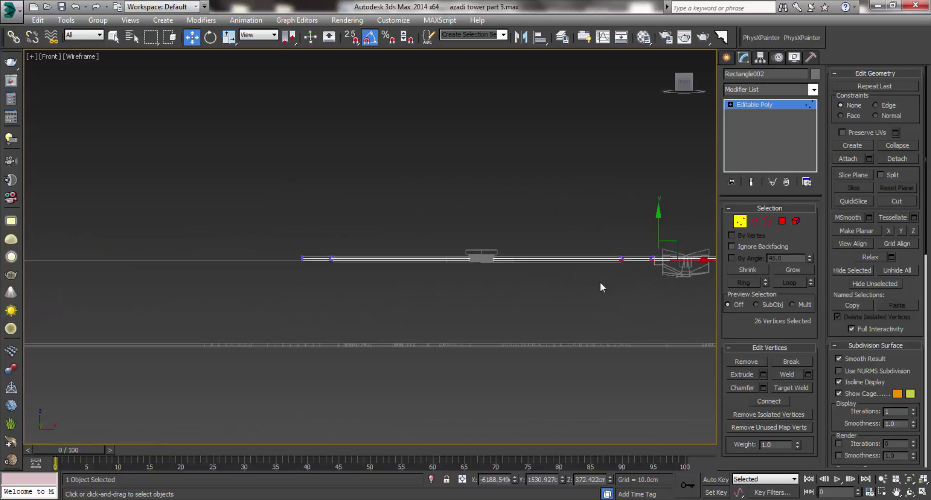
middle_click_drag(540, 281, 464, 281)
In the Left view, lower the bottom vertices about 10 cm, then exit Vertex mode in perspective
key("l")
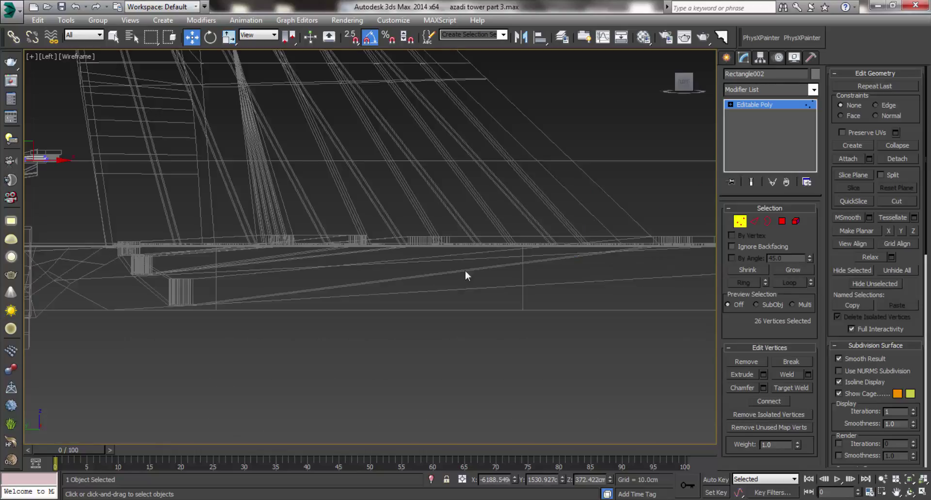
scroll(465, 270, "down", 3)
scroll(551, 191, "up", 4)
scroll(542, 257, "up", 3)
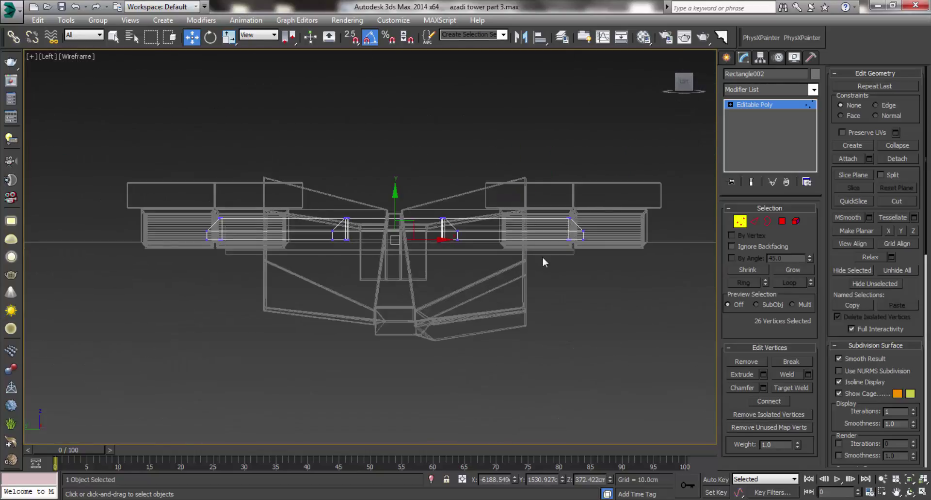
left_click_drag(634, 321, 133, 241)
left_click_drag(398, 197, 402, 214)
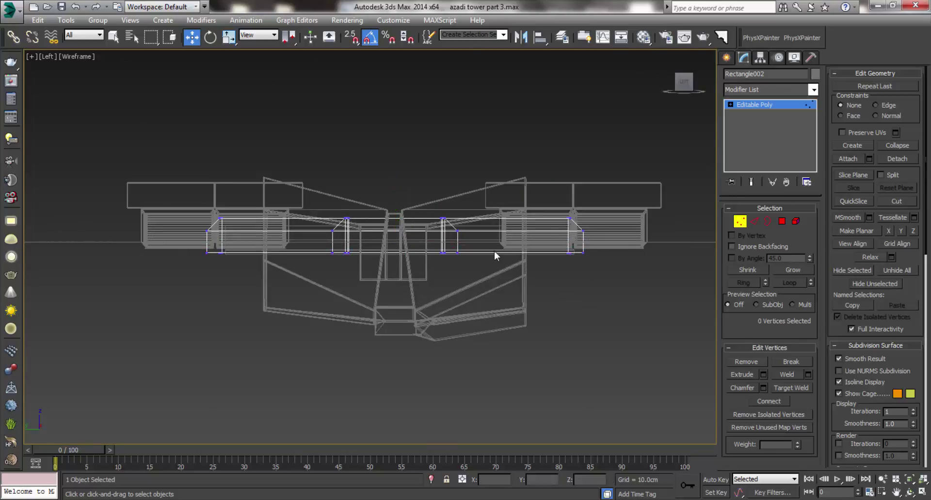
key("p")
left_click(740, 221)
Box-select the seven walkway and kiosk pieces and group them as 'hoz', then shade the view
middle_click_drag(454, 219, 457, 166)
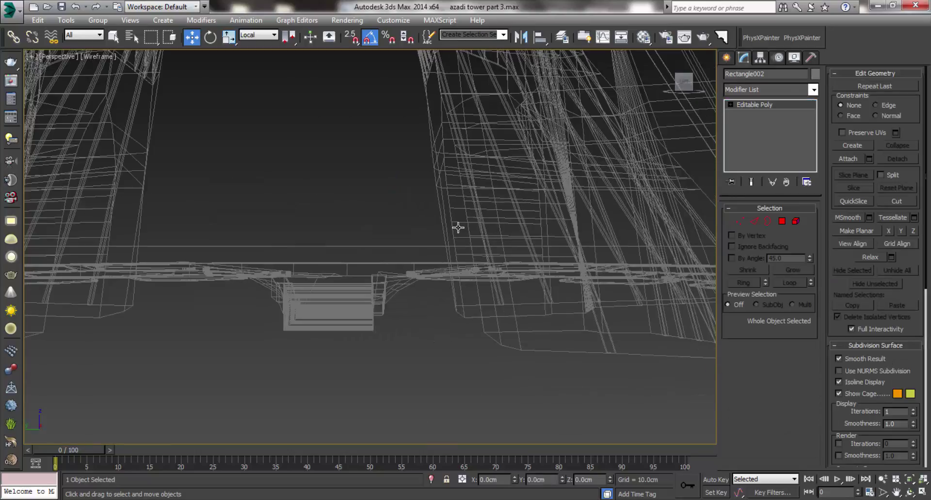
key("z")
middle_click_drag(371, 235, 501, 321, "alt")
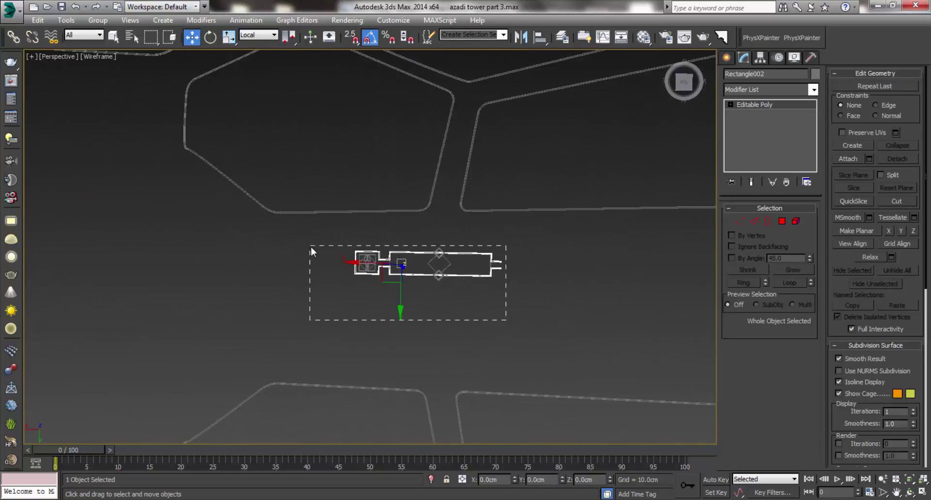
left_click_drag(310, 246, 310, 246)
middle_click_drag(402, 270, 354, 171, "alt")
left_click(99, 20)
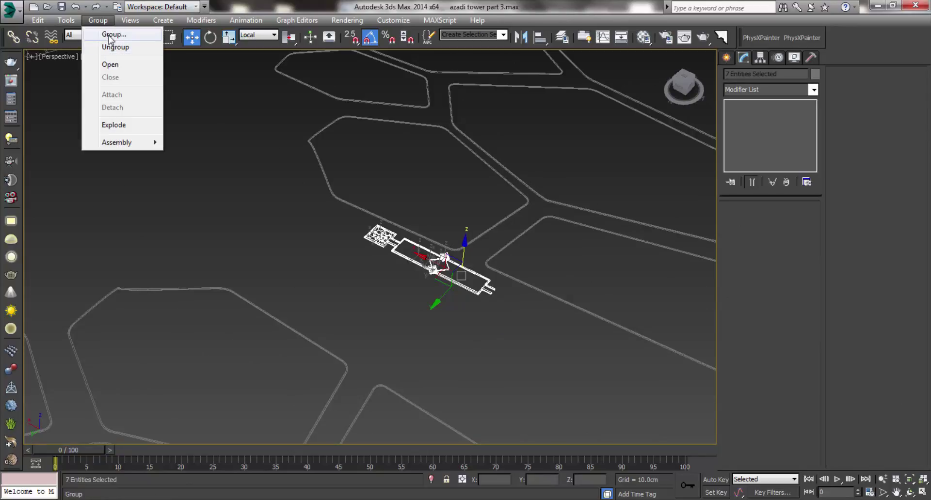
left_click(110, 34)
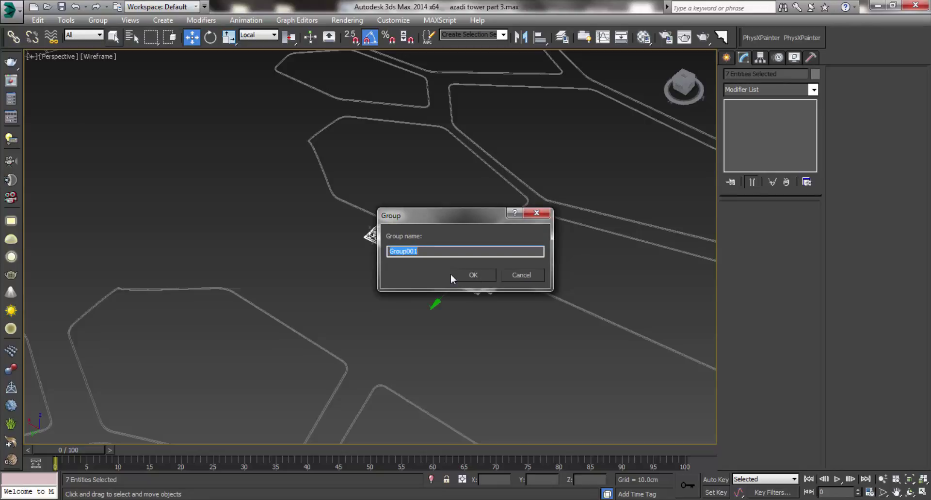
type("hoz")
left_click(452, 276)
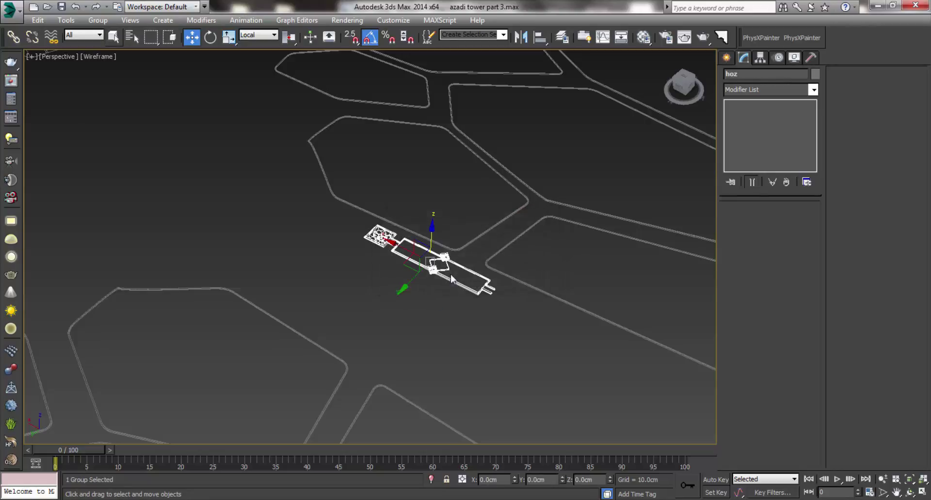
key("F3")
middle_click_drag(451, 279, 374, 247, "alt")
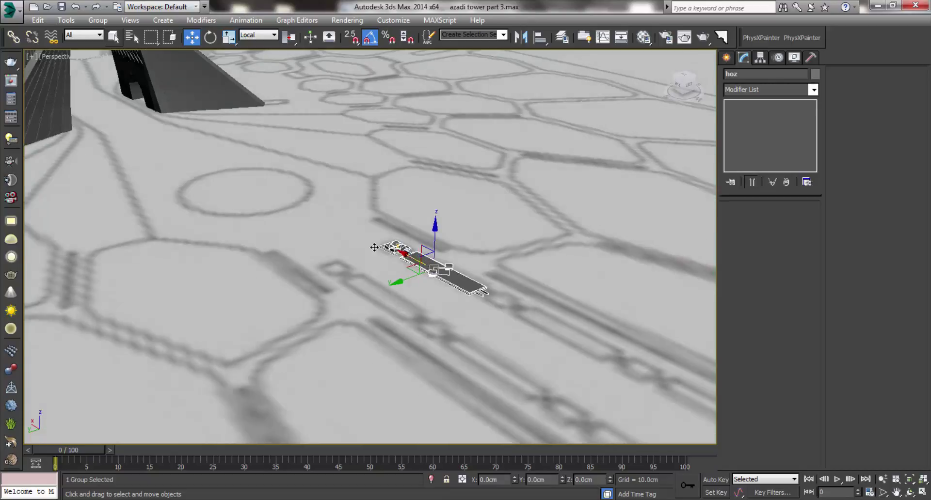
Select the ground plane Plane007 and frame the grey platform close up
scroll(374, 247, "down", 5)
left_click(293, 196)
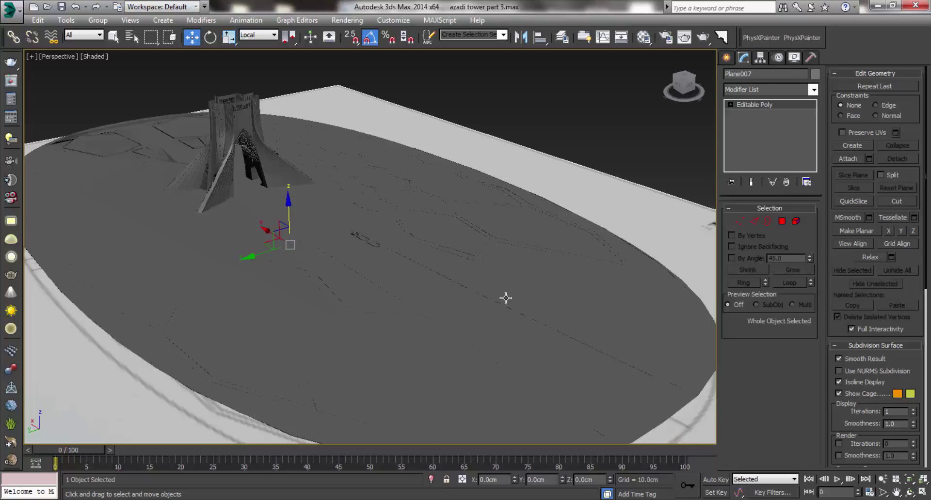
scroll(373, 251, "up", 5)
scroll(363, 196, "up", 3)
left_click(363, 197)
key("z")
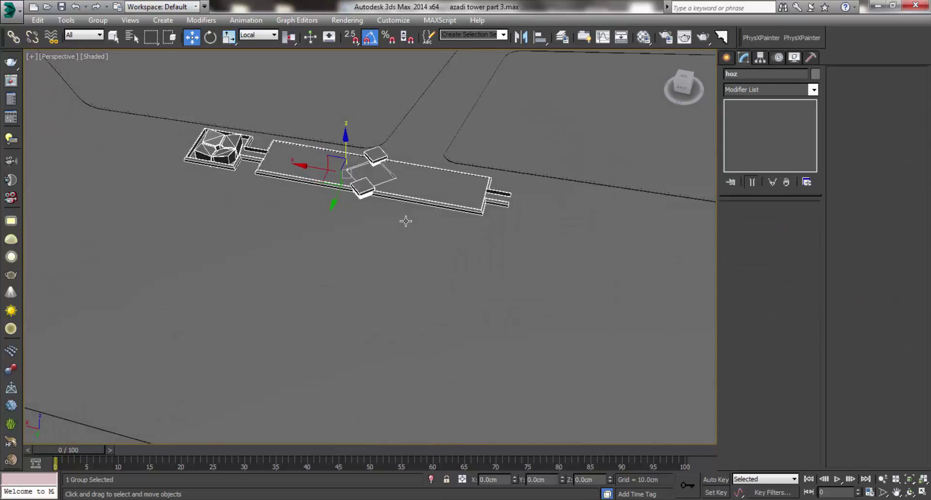
left_click(403, 227)
scroll(402, 227, "down", 3)
scroll(416, 254, "up", 3)
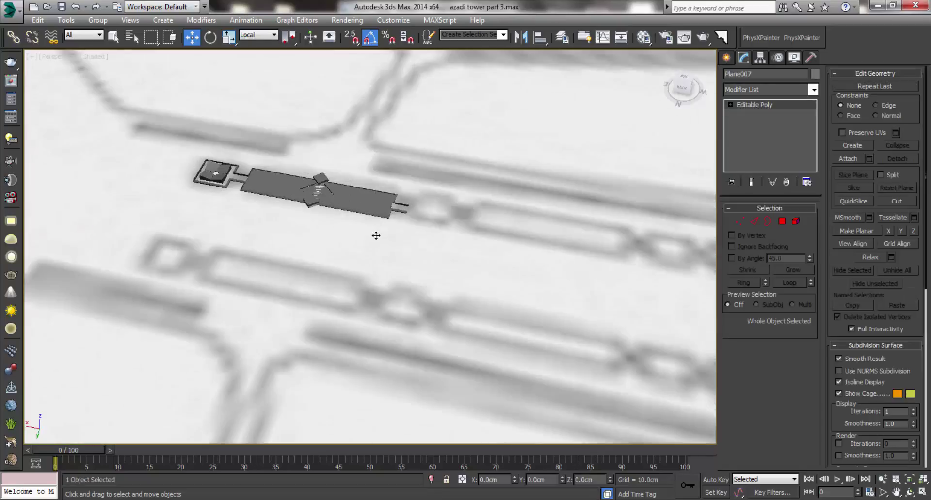
middle_click_drag(376, 235, 386, 271)
scroll(386, 271, "down", 3)
key("z")
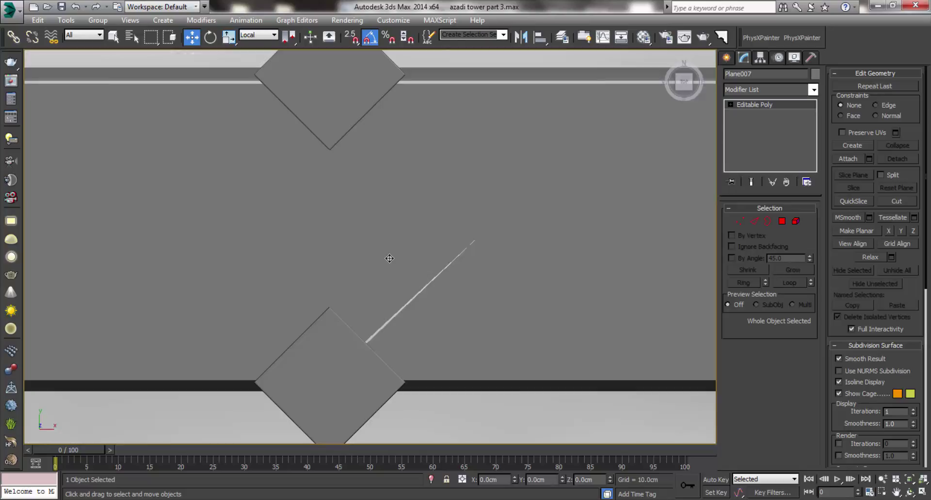
Zoom in on the walkway strip in the Top view and select the hoz group
key("t")
scroll(306, 232, "up", 3)
scroll(434, 223, "up", 4)
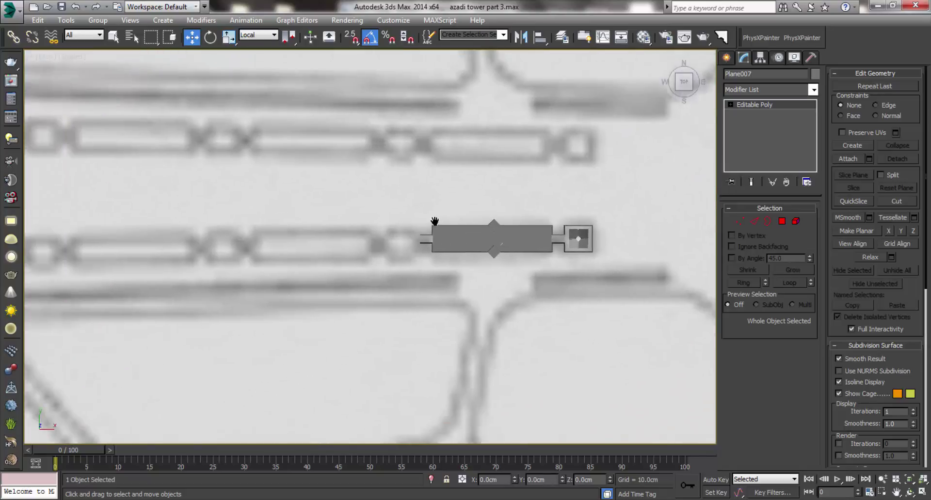
scroll(535, 217, "down", 1)
scroll(536, 218, "down", 5)
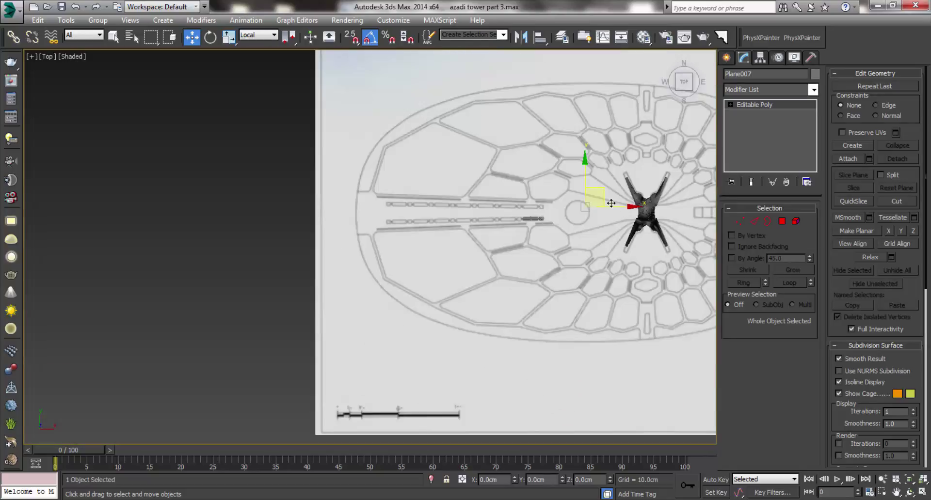
scroll(545, 225, "up", 2)
scroll(505, 188, "up", 2)
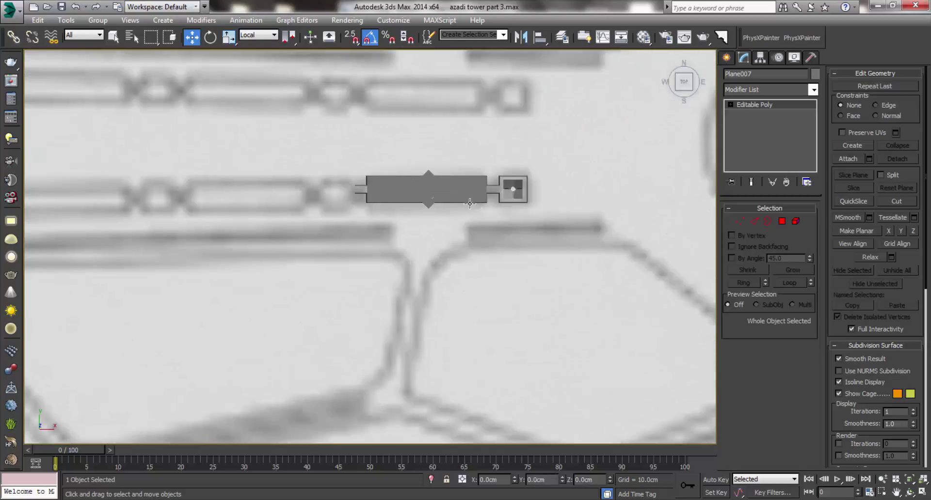
left_click(504, 189)
scroll(514, 208, "up", 1)
scroll(522, 212, "up", 1)
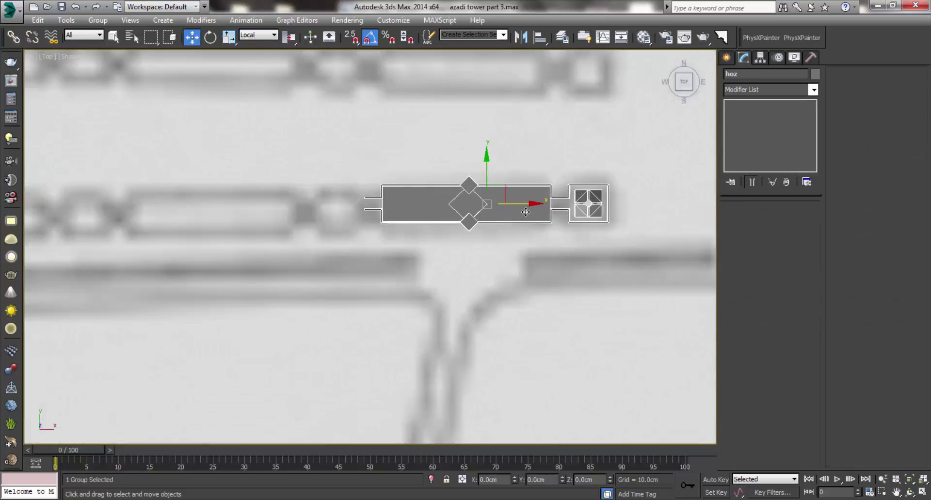
Shift-drag hoz leftward along the plaza axis to make 7 instanced copies
left_click_drag(520, 210, 288, 252, "shift")
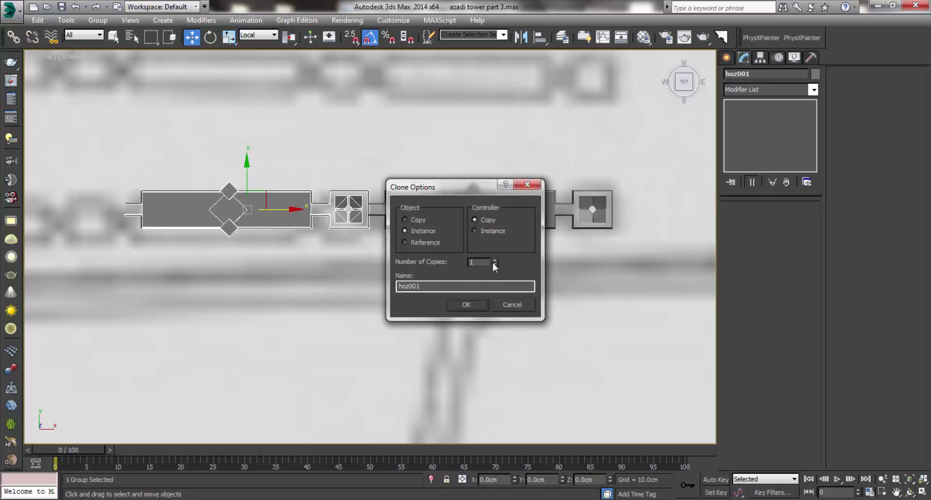
left_click_drag(494, 265, 494, 258)
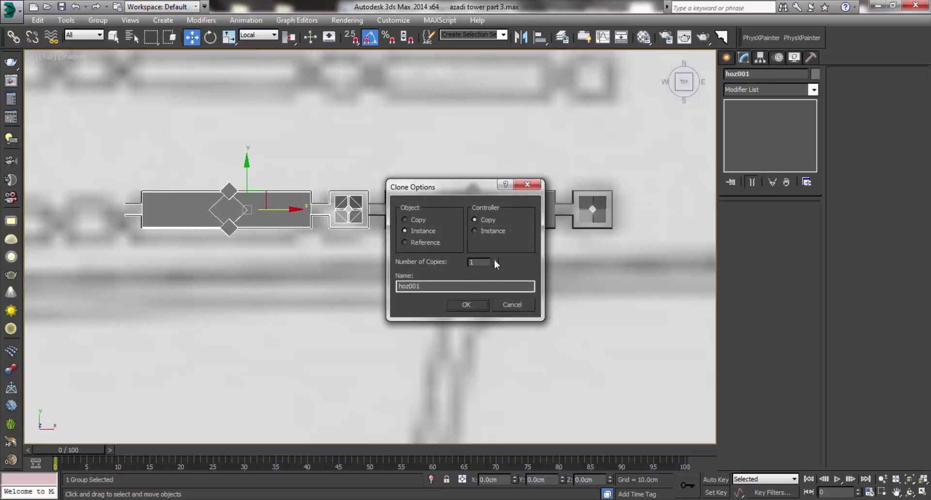
left_click(466, 304)
scroll(443, 276, "down", 1)
scroll(443, 276, "down", 2)
scroll(373, 276, "down", 3)
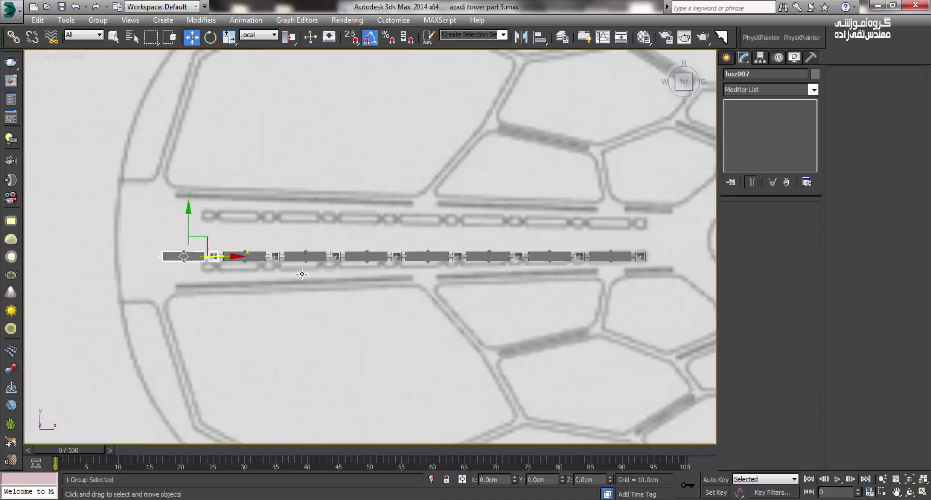
mouse_move(301, 274)
middle_mouse_down()
mouse_move(359, 276)
mouse_move(333, 284)
mouse_move(314, 273)
middle_mouse_up()
scroll(218, 286, "up", 2)
Open the end copy hoz007 as a group and delete its left solid rectangle
left_click(257, 275)
scroll(342, 266, "up", 2)
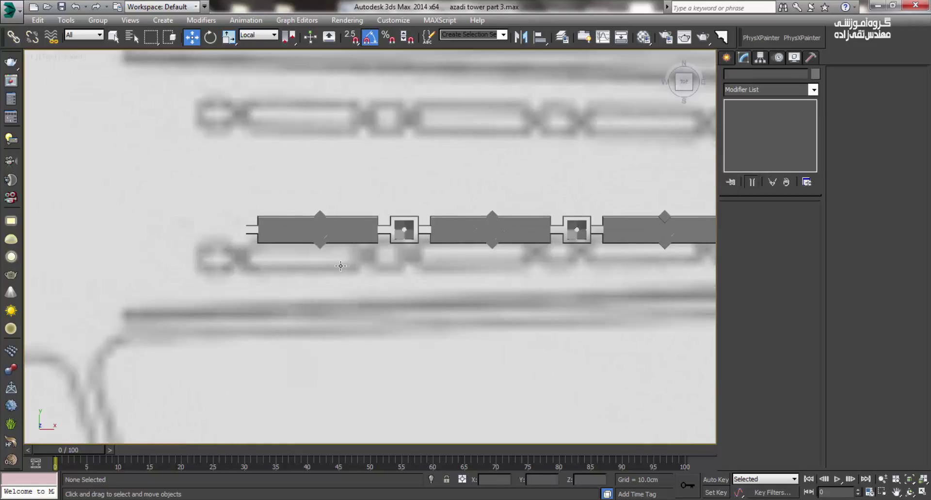
left_click(335, 237)
middle_click_drag(335, 236, 264, 264)
scroll(226, 252, "up", 2)
scroll(324, 273, "down", 2)
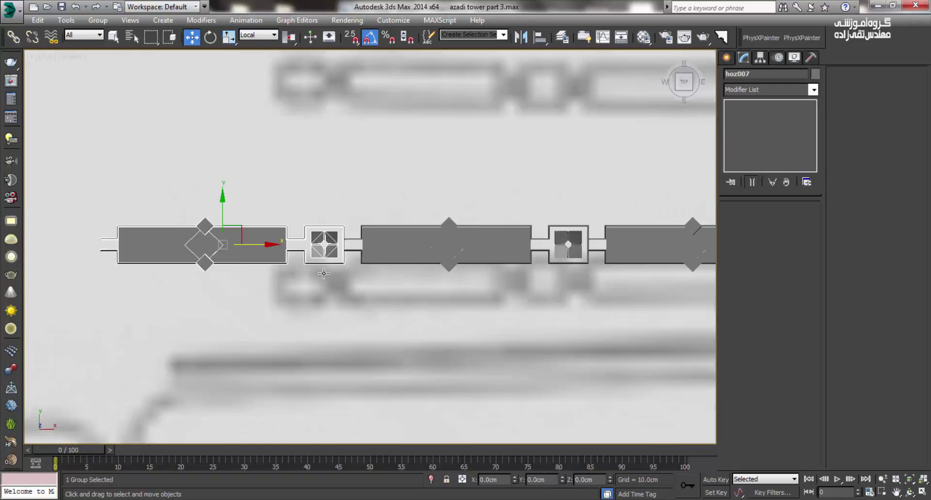
scroll(275, 251, "up", 1)
scroll(291, 257, "up", 1)
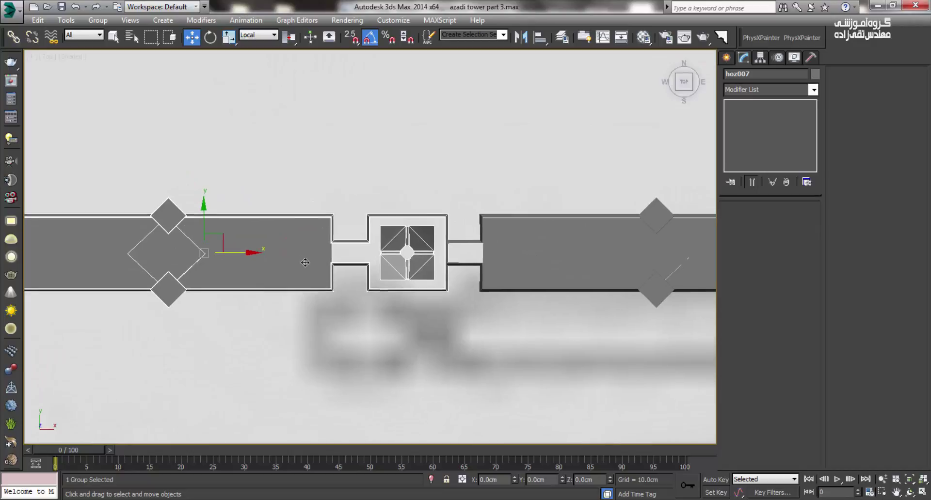
scroll(339, 244, "down", 2)
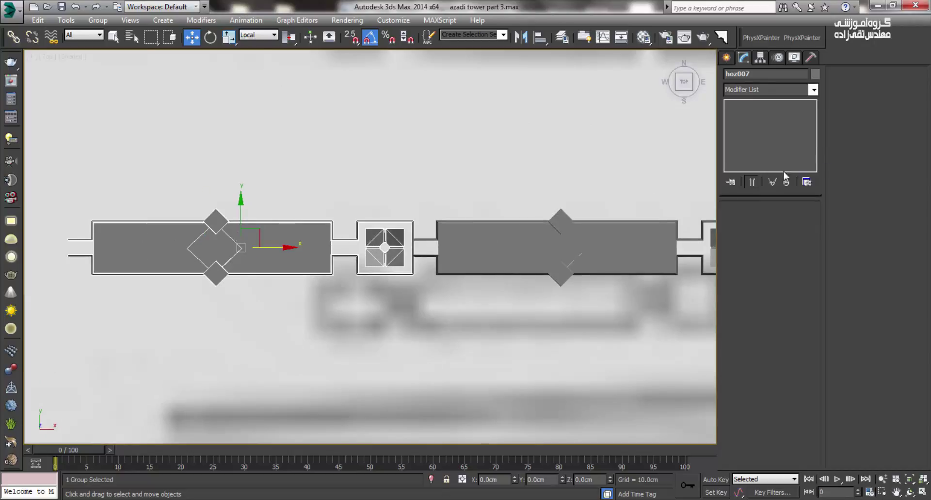
left_click(98, 20)
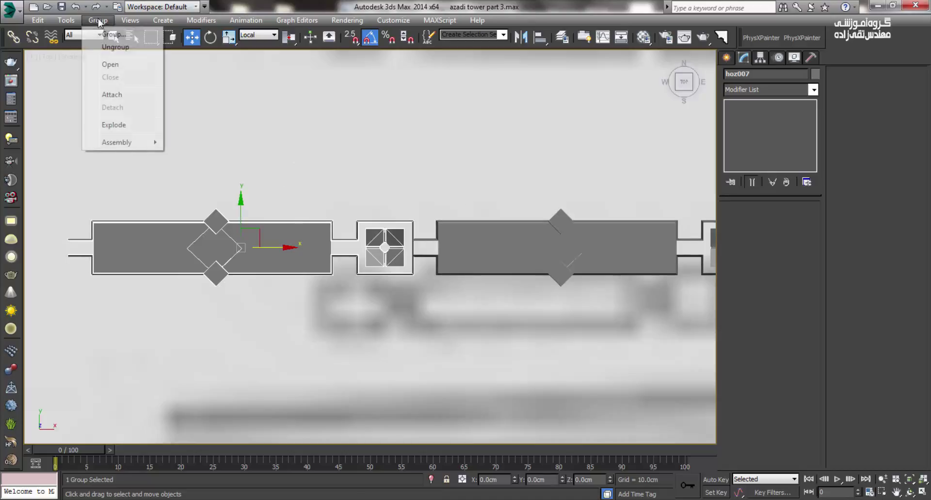
left_click(119, 68)
left_click(297, 259)
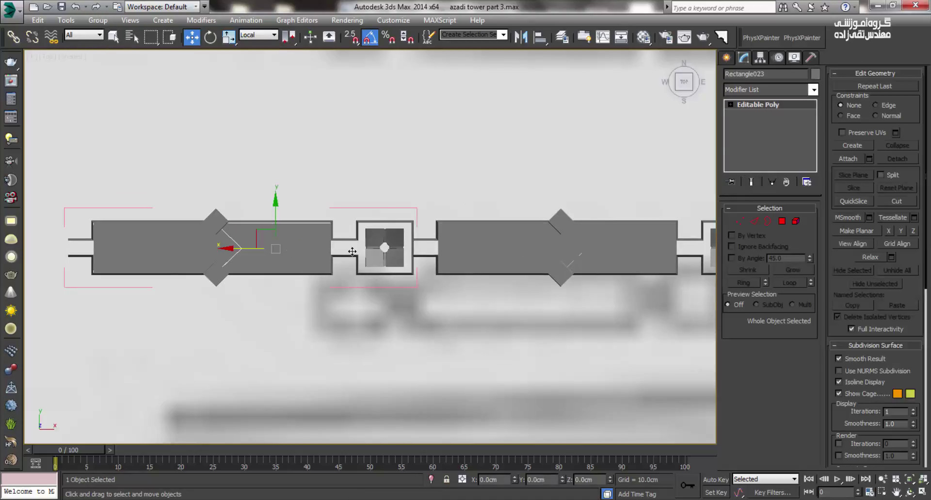
key("Delete")
Delete another piece and both halves of the diamond from hoz007
left_click(151, 257)
key("Delete")
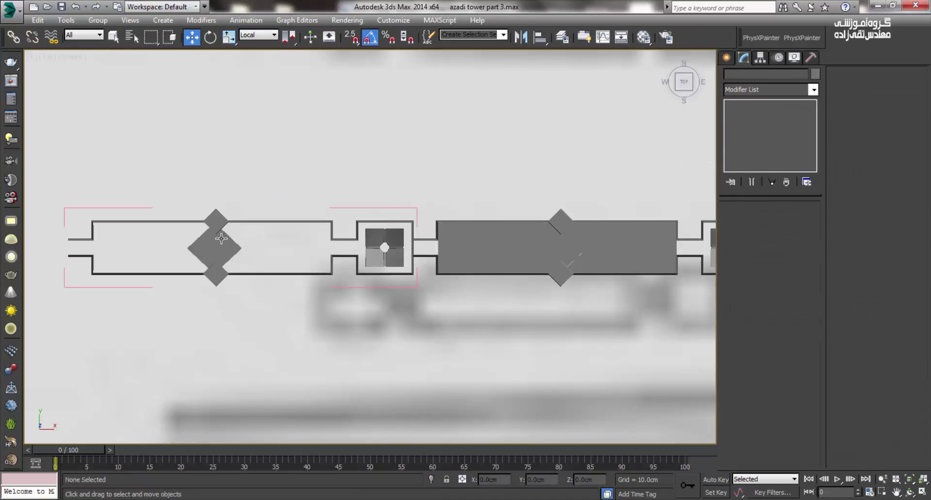
left_click(221, 257)
key("Delete")
left_click(219, 277)
key("Delete")
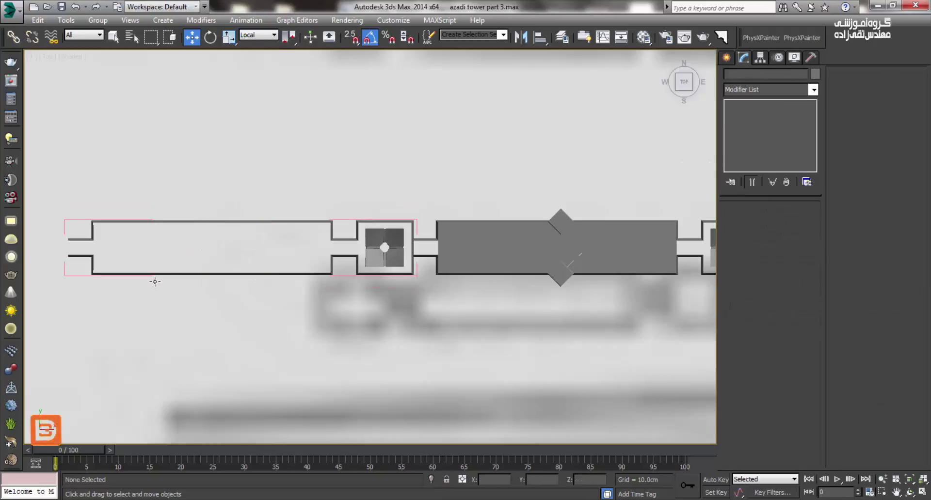
Select the remaining outline Rectangle025 and select its vertices at Vertex level
left_click(90, 265)
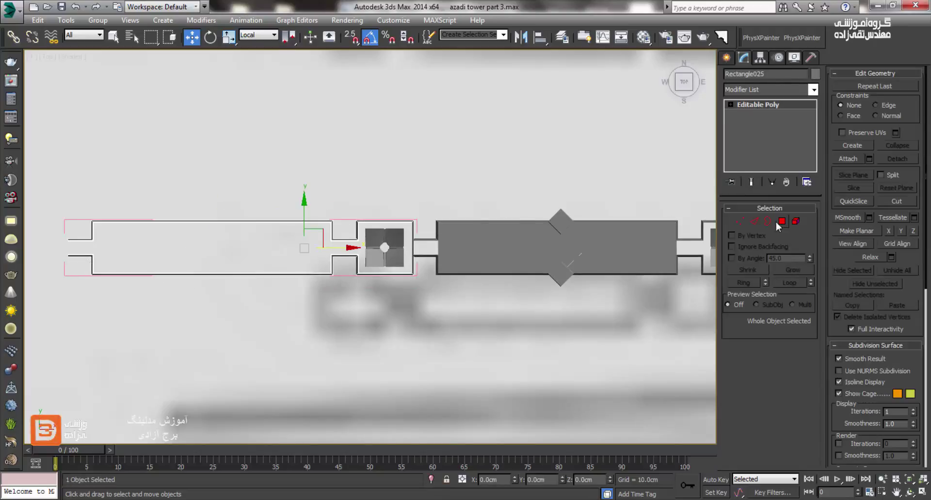
scroll(752, 213, "down", 3)
scroll(750, 208, "down", 3)
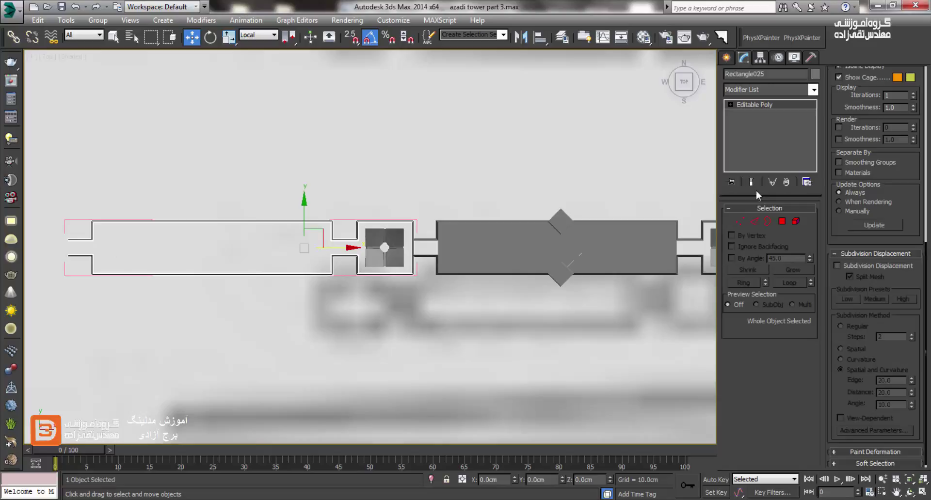
left_click(741, 221)
left_click_drag(345, 180, 264, 255)
left_click_drag(24, 388, 24, 387)
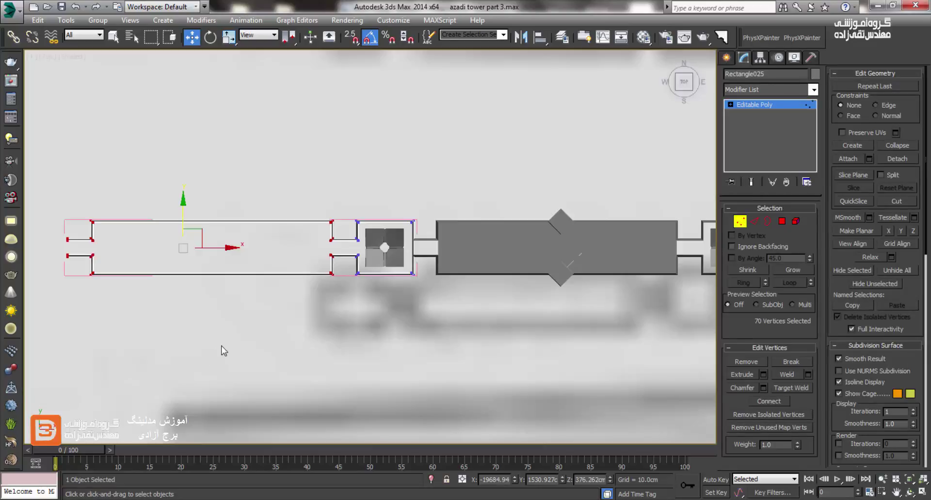
scroll(339, 276, "up", 3)
scroll(383, 223, "up", 3)
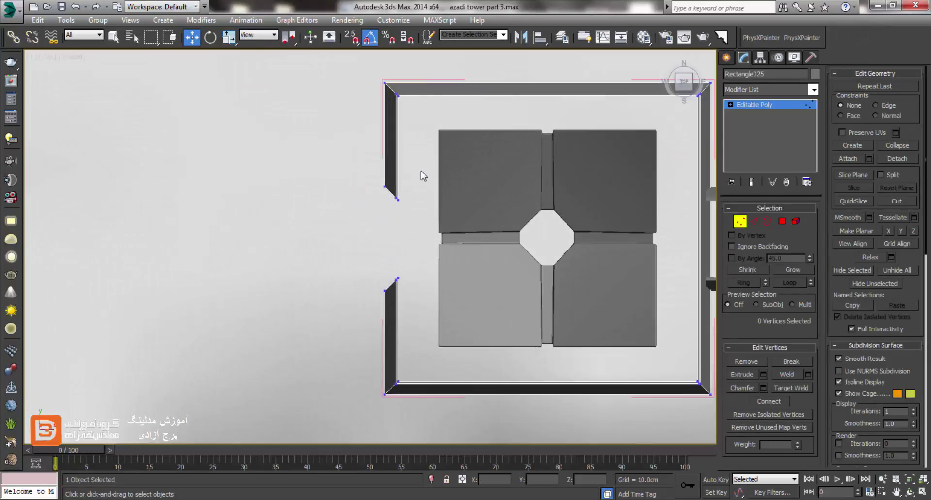
mouse_move(415, 286)
middle_mouse_down("alt")
mouse_move(446, 225)
mouse_move(431, 252)
middle_mouse_up("alt")
At Edge level, select the frame's left wall edges and view them in wireframe
left_click(754, 221)
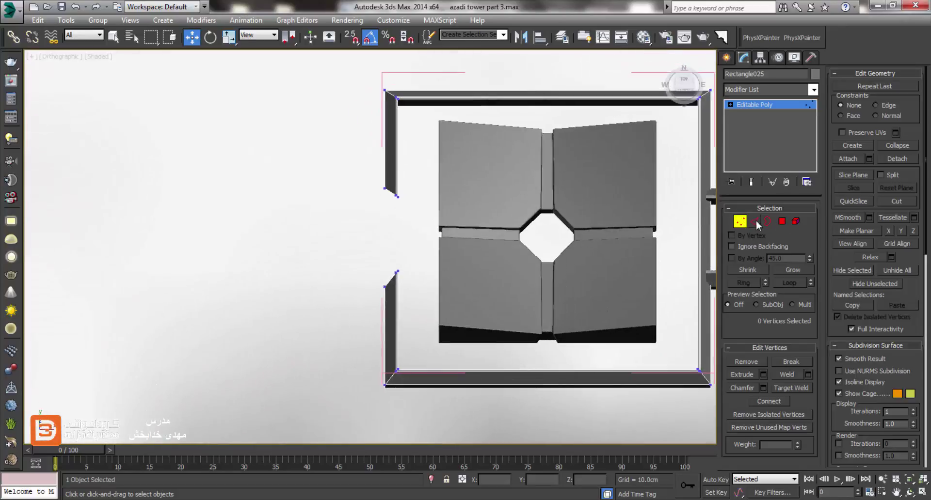
left_click_drag(312, 333, 456, 363)
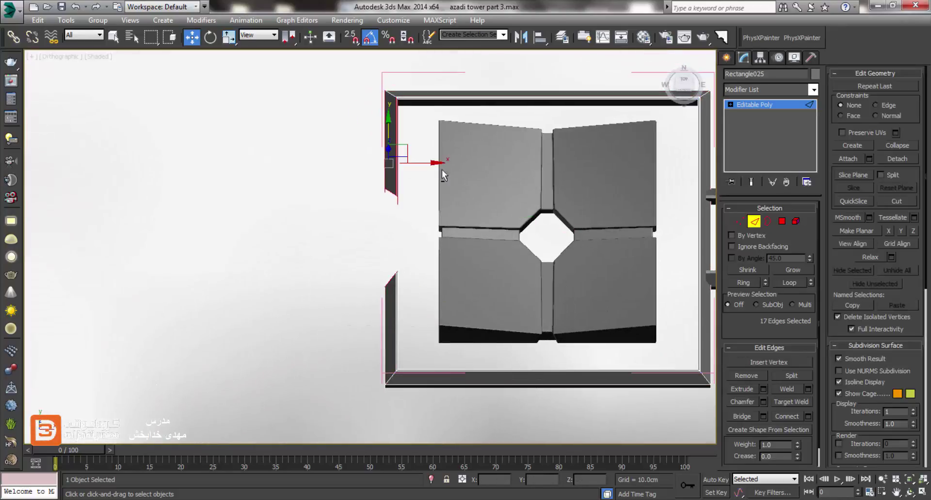
left_click(446, 270)
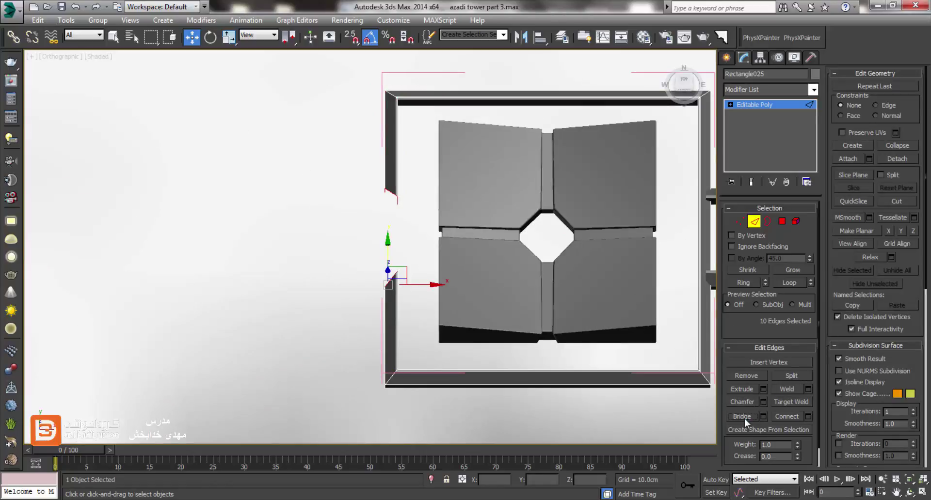
mouse_move(413, 282)
middle_mouse_down("alt")
mouse_move(427, 260)
mouse_move(436, 264)
mouse_move(458, 303)
middle_mouse_up("alt")
key("F3")
scroll(430, 254, "up", 3)
Bridge the first pair of wall-end edges with new faces
scroll(481, 262, "up", 3)
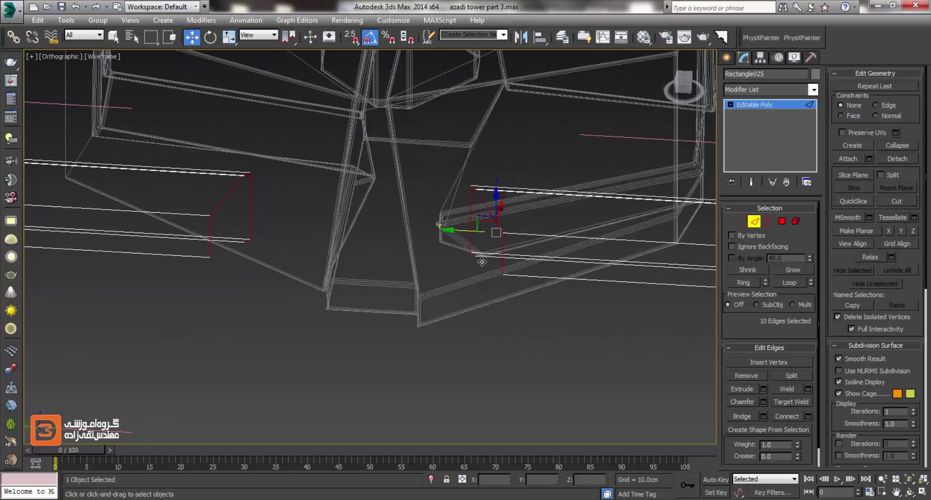
middle_click_drag(283, 267, 324, 247, "alt")
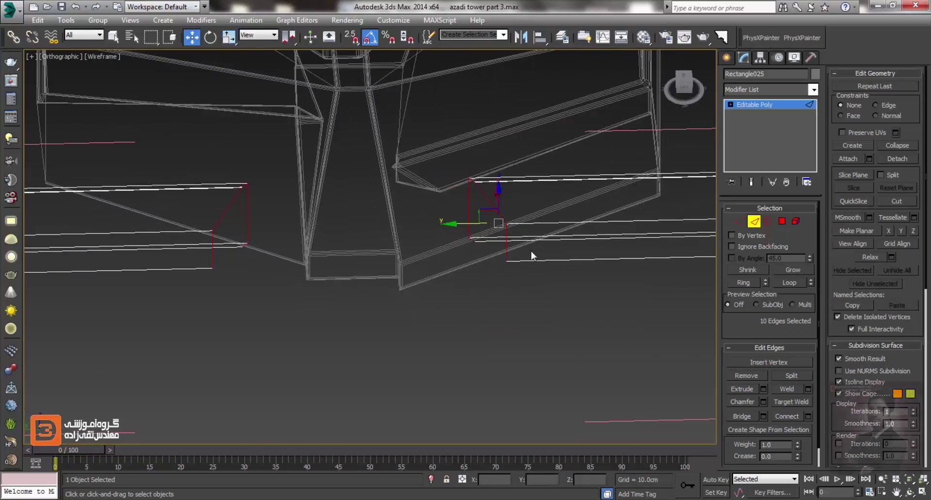
left_click(525, 270)
left_click(491, 211)
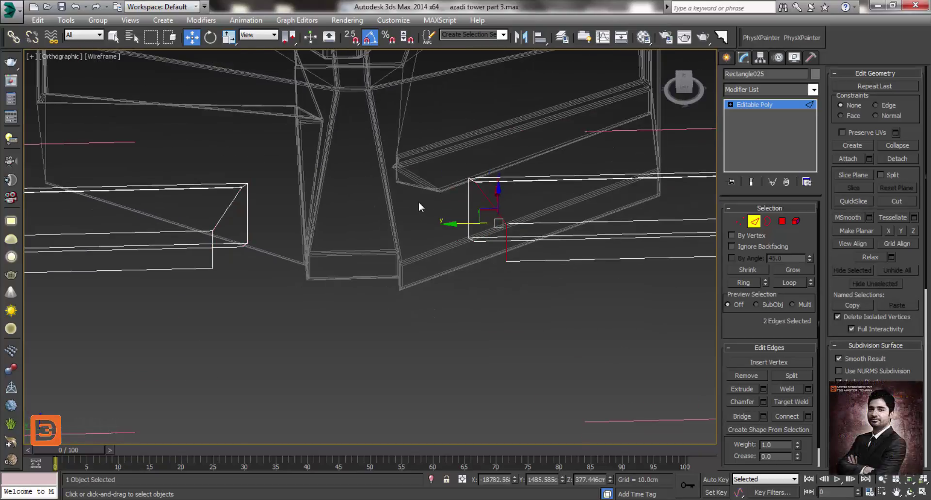
left_click(233, 218, "ctrl")
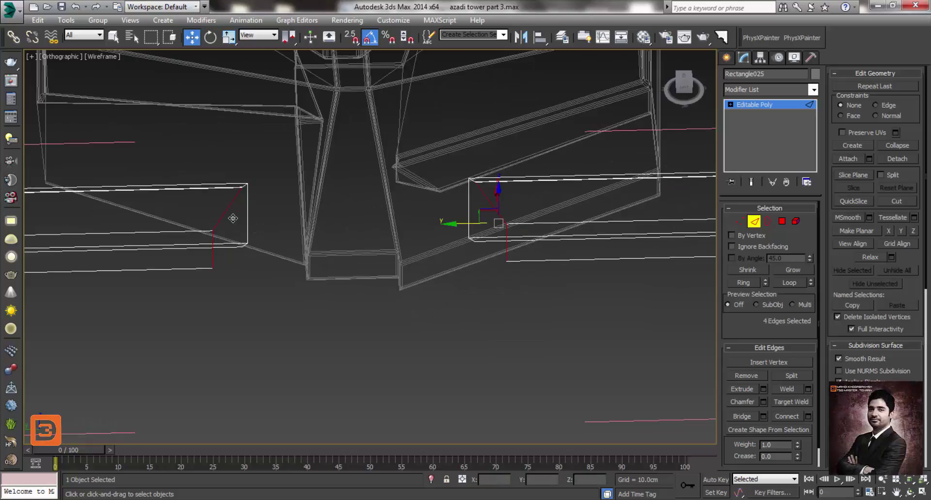
left_click(748, 420)
Bridge the second opening's edges, then return the viewport to shaded display
mouse_move(513, 283)
middle_mouse_down("alt")
mouse_move(344, 278)
mouse_move(499, 139)
middle_mouse_up("alt")
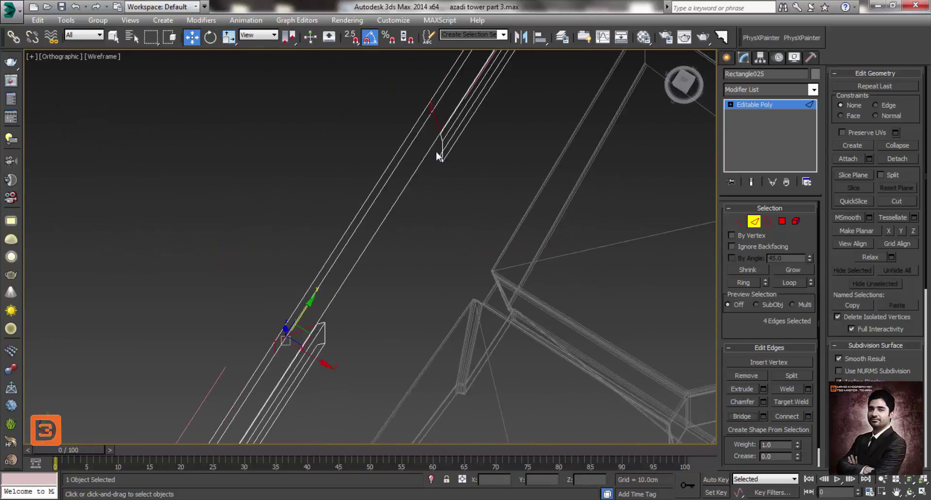
left_click(448, 156)
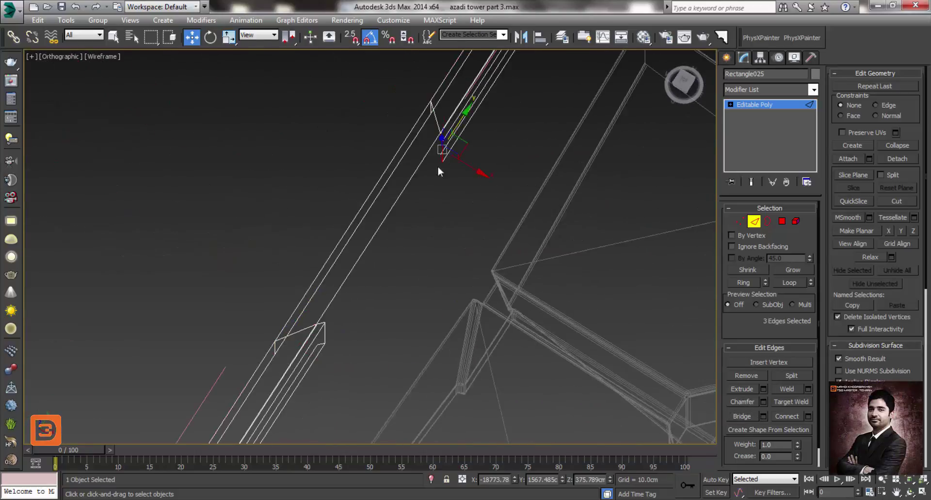
left_click(333, 342, "ctrl")
left_click(741, 416)
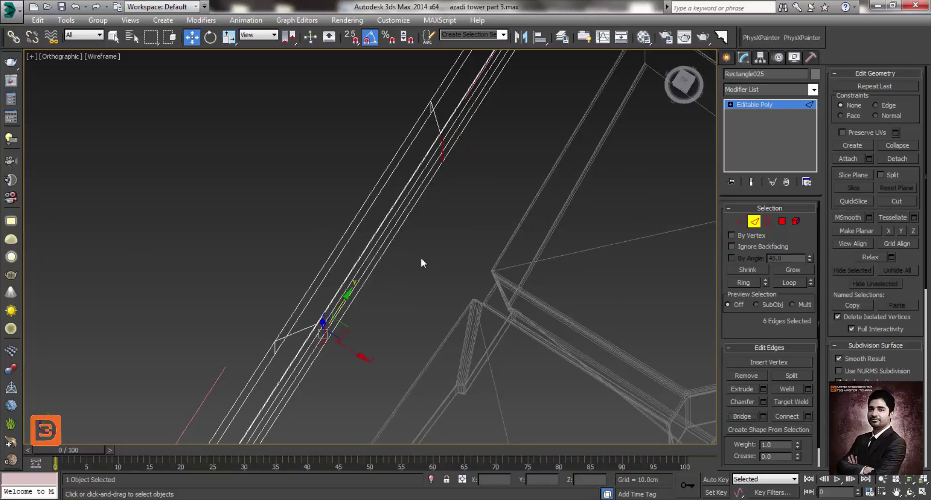
key("F3")
scroll(430, 276, "down", 5)
Pan and zoom around to inspect the whole bridged frame
middle_click_drag(436, 310, 552, 310)
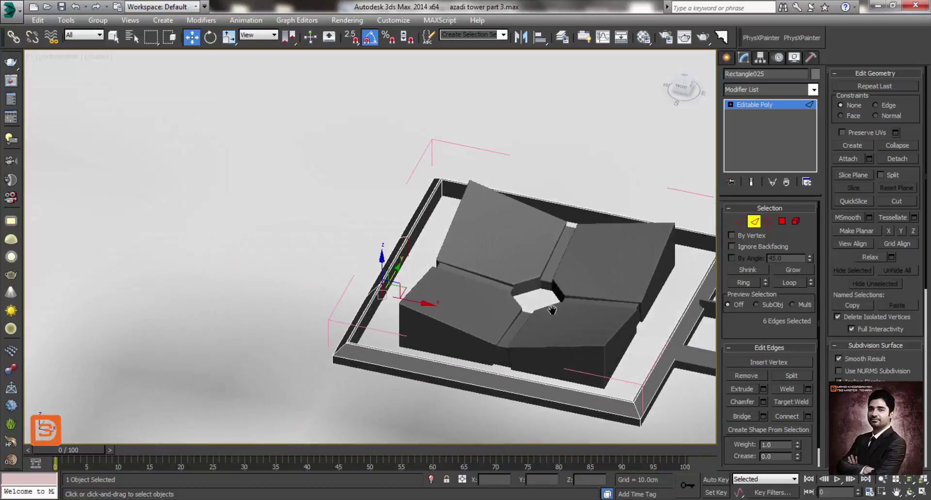
scroll(551, 310, "down", 5)
scroll(552, 310, "up", 5)
scroll(538, 318, "up", 3)
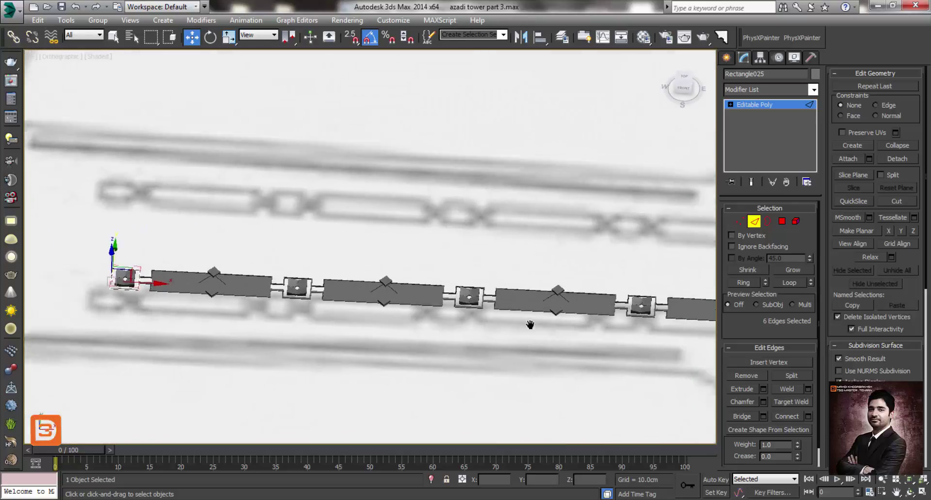
scroll(530, 325, "down", 4)
scroll(558, 335, "up", 3)
scroll(580, 341, "up", 3)
scroll(581, 357, "up", 2)
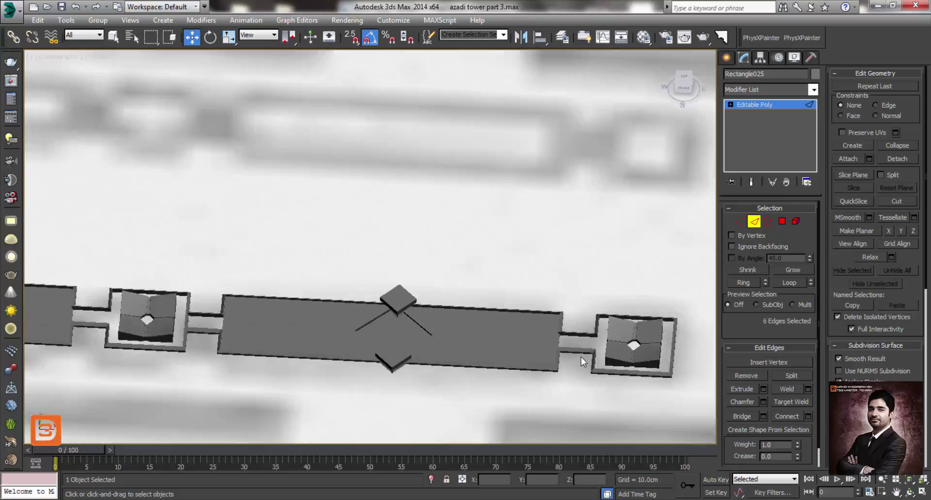
scroll(577, 358, "up", 2)
scroll(370, 342, "down", 4)
scroll(362, 338, "up", 5)
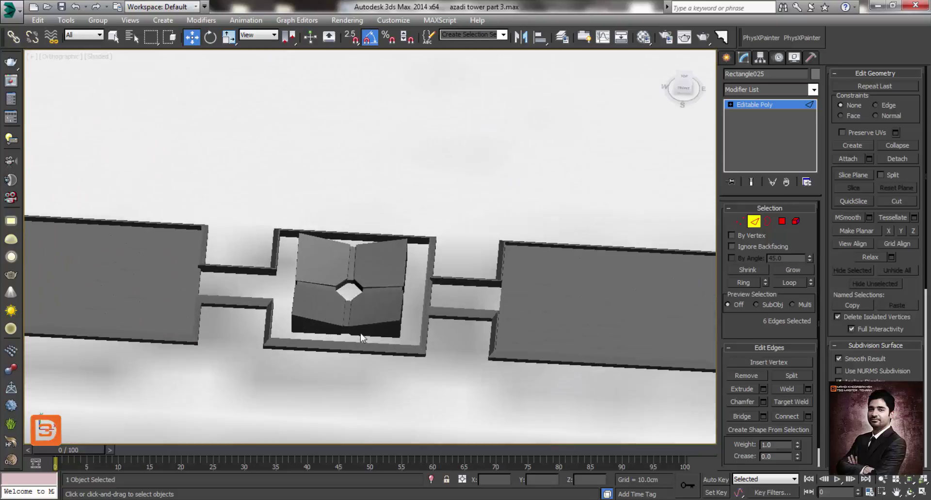
scroll(411, 311, "down", 1)
scroll(453, 287, "down", 3)
scroll(453, 286, "down", 2)
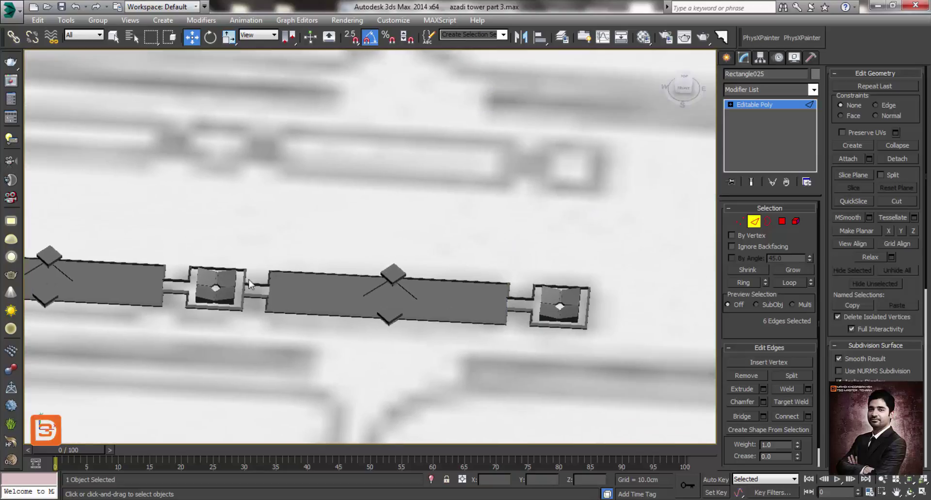
scroll(249, 283, "up", 3)
scroll(293, 308, "up", 3)
Exit edge editing, select the hoz001 group, and orbit to a top view
left_click(754, 222)
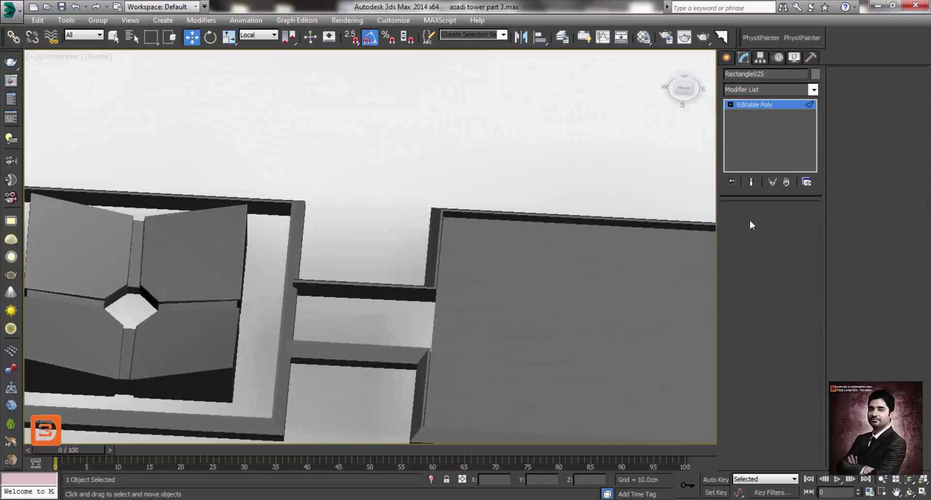
left_click(322, 326)
scroll(378, 323, "up", 2)
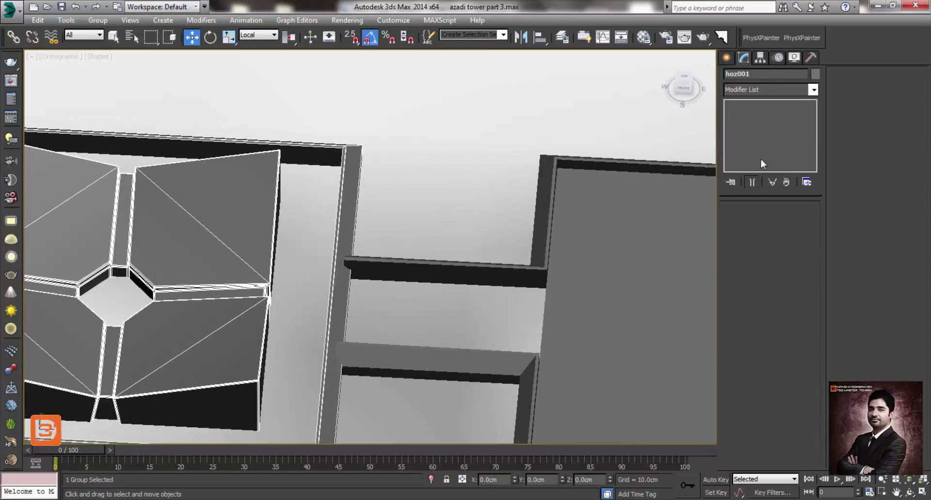
scroll(508, 306, "down", 2)
mouse_move(504, 339)
middle_mouse_down("alt")
mouse_move(438, 249)
mouse_move(482, 266)
mouse_move(445, 262)
middle_mouse_up("alt")
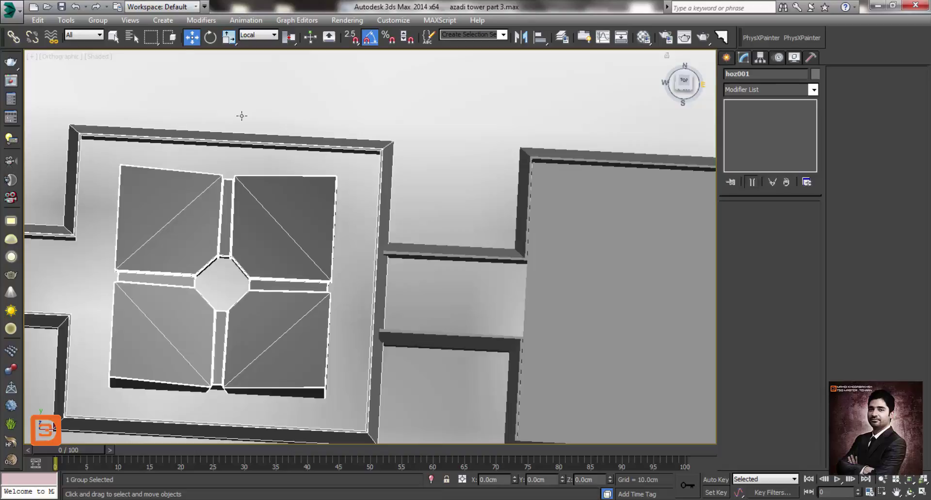
left_click(97, 20)
Open hoz001 and connect Rectangle007's selected edges with 2 segments at pinch -16
left_click(104, 65)
middle_click_drag(504, 264, 477, 236)
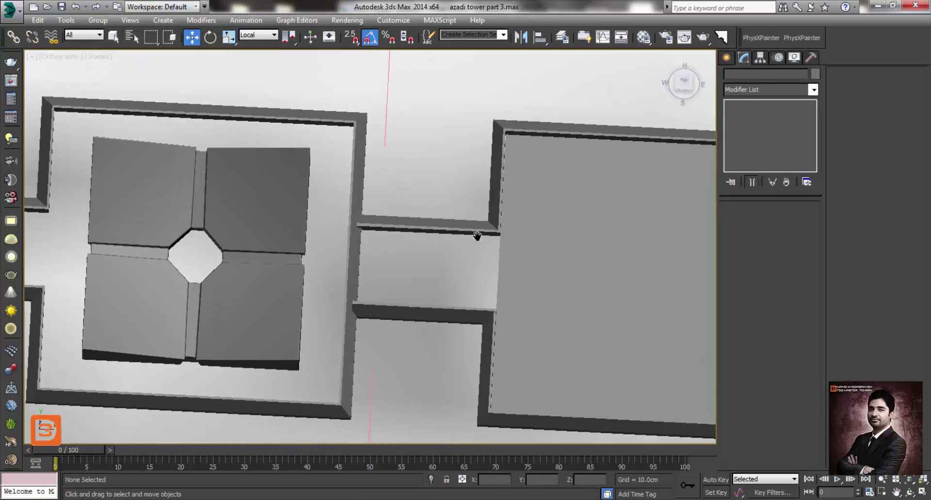
scroll(358, 257, "up", 2)
left_click(357, 253)
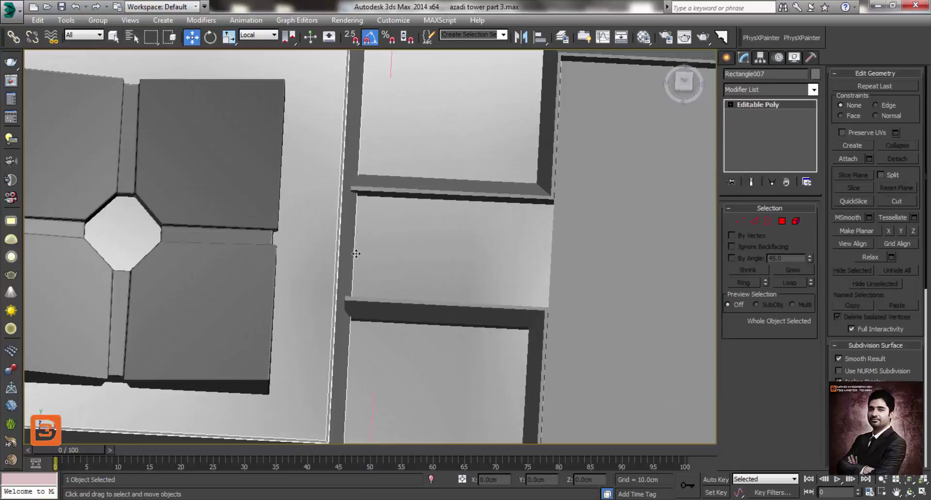
left_click(753, 221)
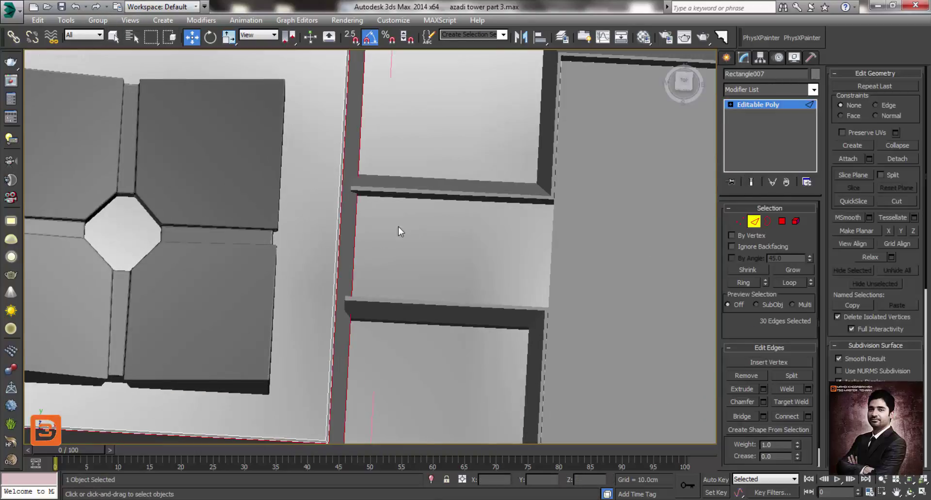
left_click(808, 416)
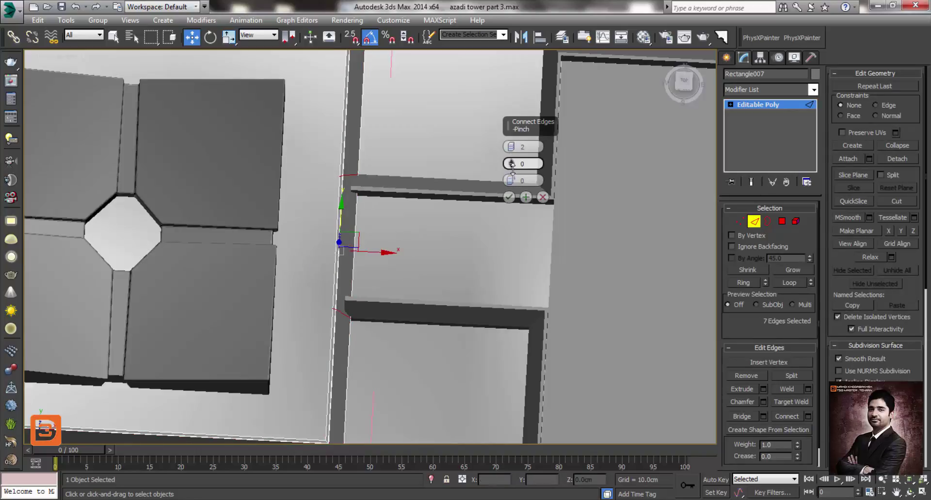
left_click_drag(512, 167, 514, 208)
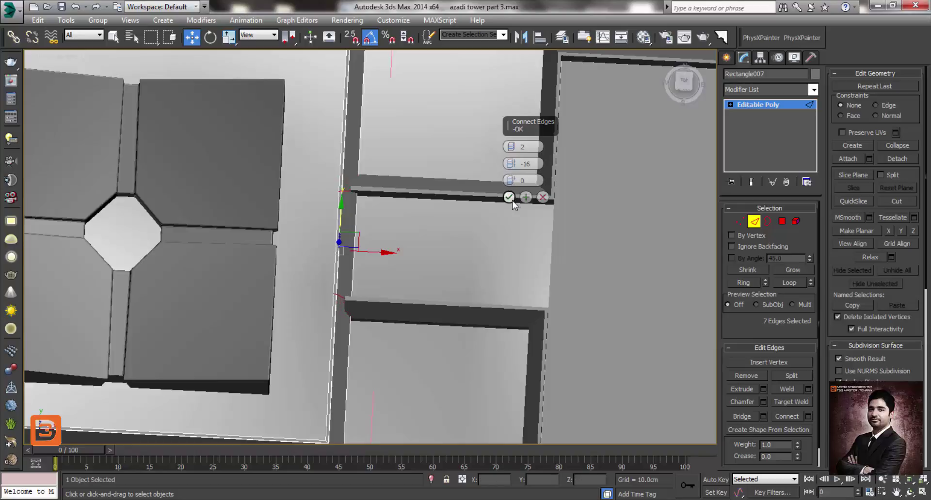
left_click(510, 198)
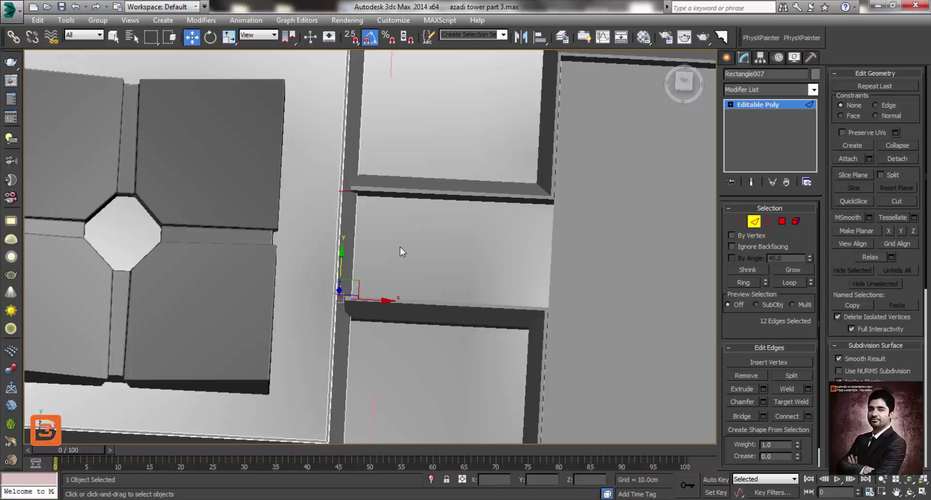
left_click(228, 36)
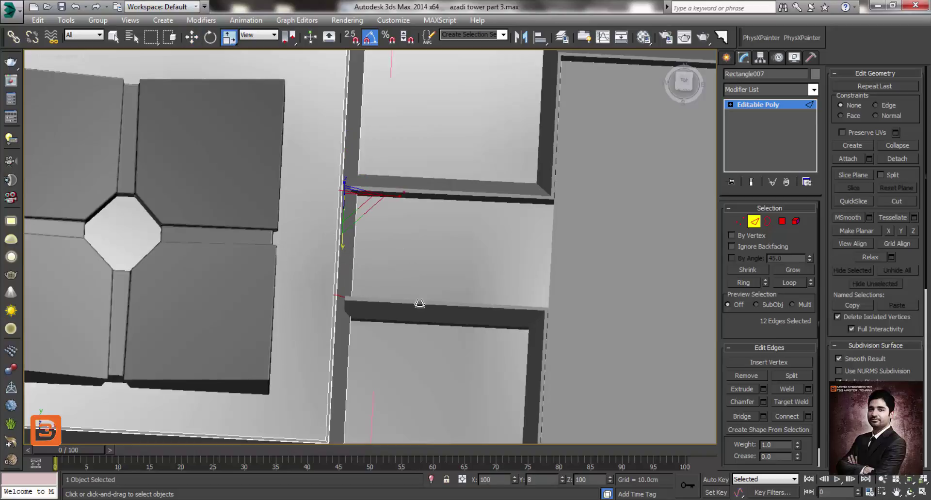
Switch back to Move and select the strip of polygons across the walkway
right_click(401, 256)
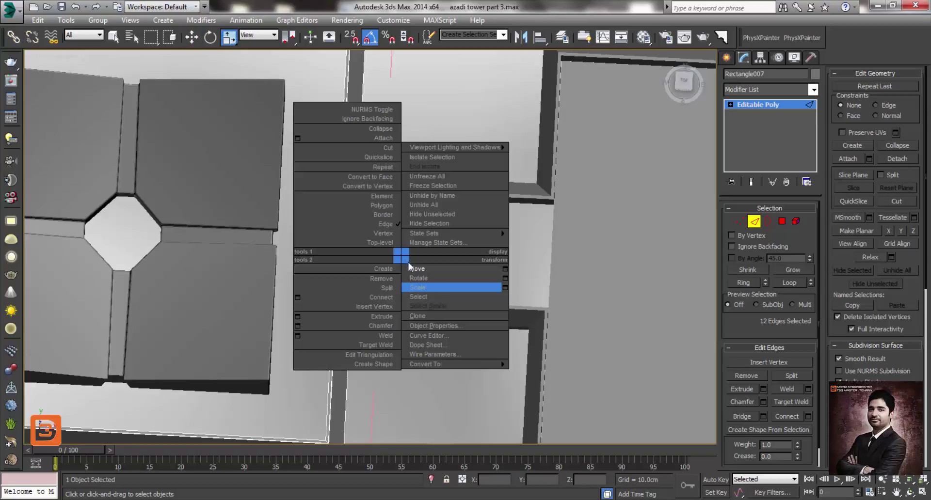
left_click(425, 272)
left_click(782, 221)
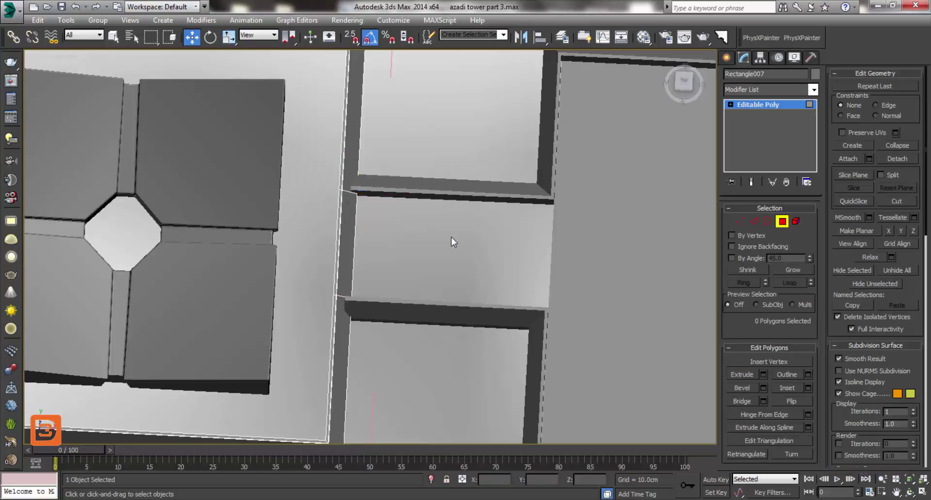
left_click(345, 243)
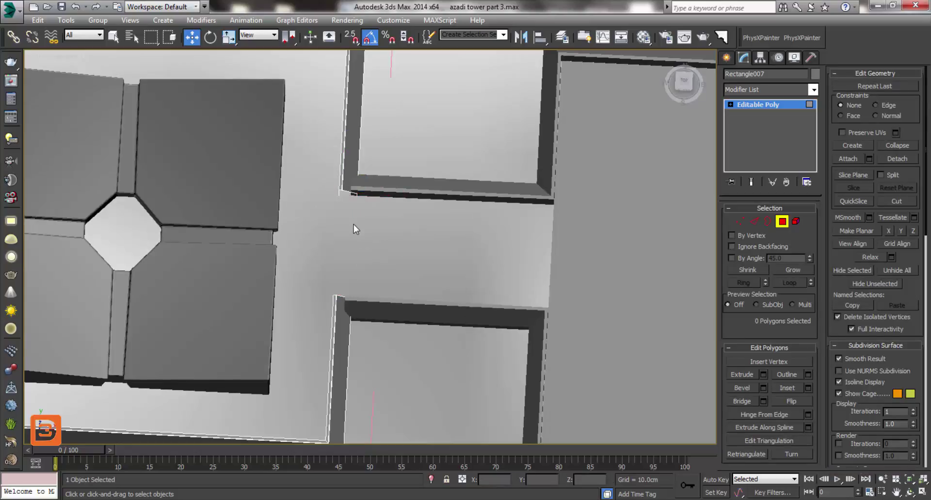
middle_click_drag(353, 225, 354, 206)
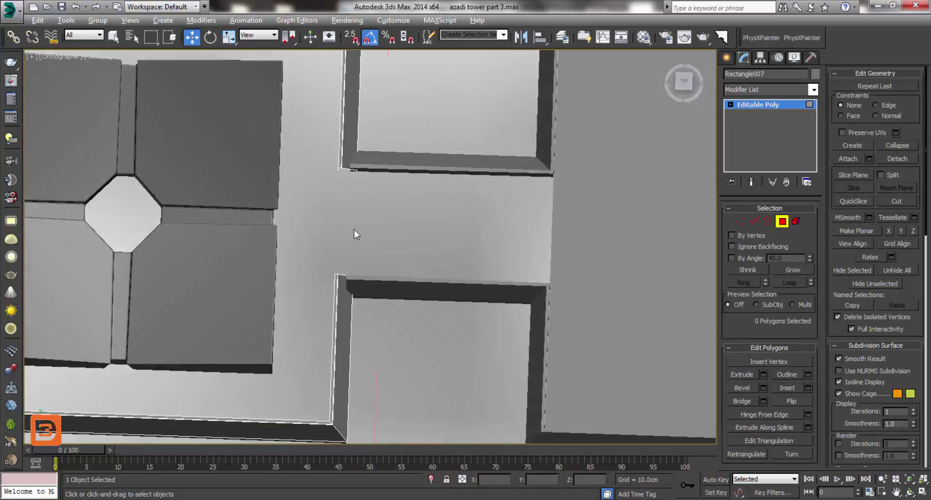
Move Rectangle007's corner vertices into line with the walkway wall corners, then exit vertex mode
left_click(740, 221)
scroll(383, 296, "up", 2)
left_click_drag(348, 251, 338, 293)
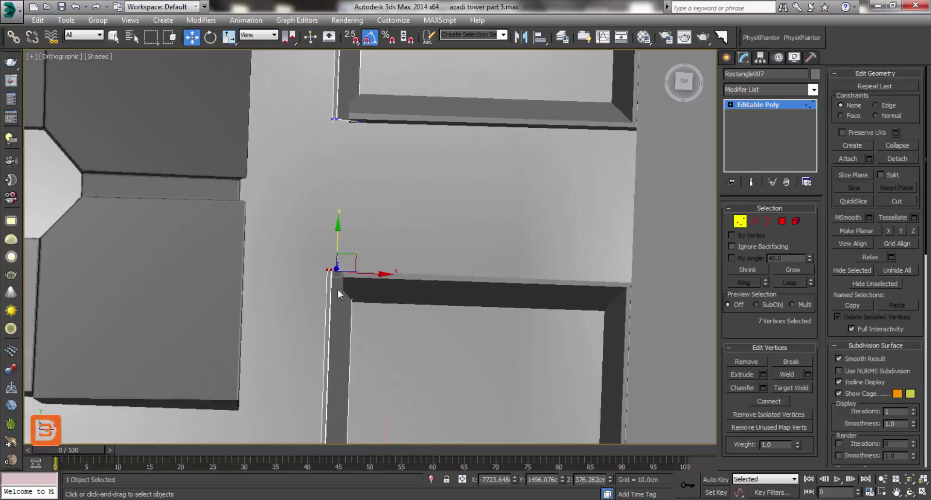
mouse_move(346, 256)
left_mouse_down()
mouse_move(341, 297)
mouse_move(349, 226)
left_mouse_up()
scroll(339, 297, "up", 3)
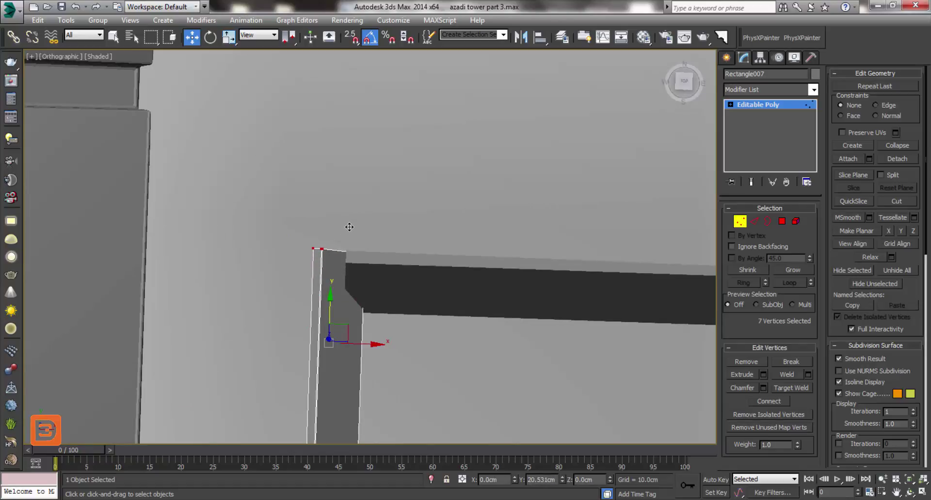
scroll(349, 227, "down", 3)
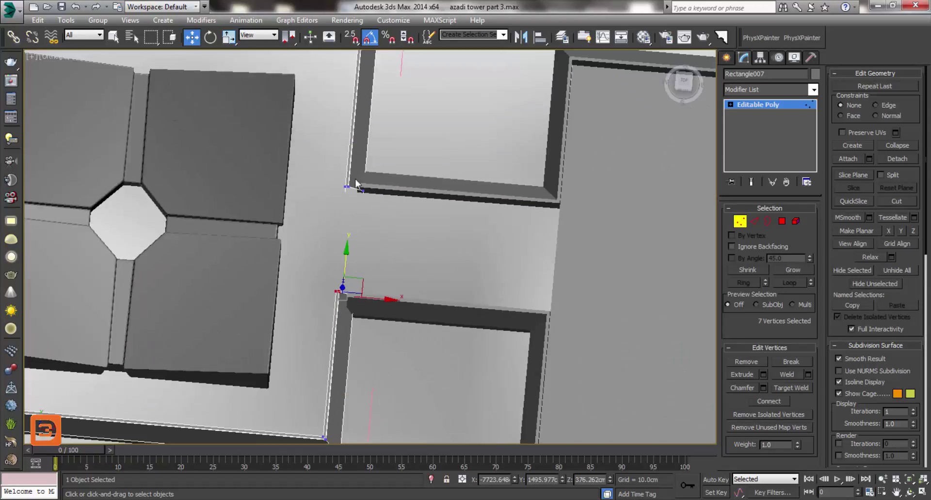
scroll(362, 184, "up", 4)
left_click(338, 216)
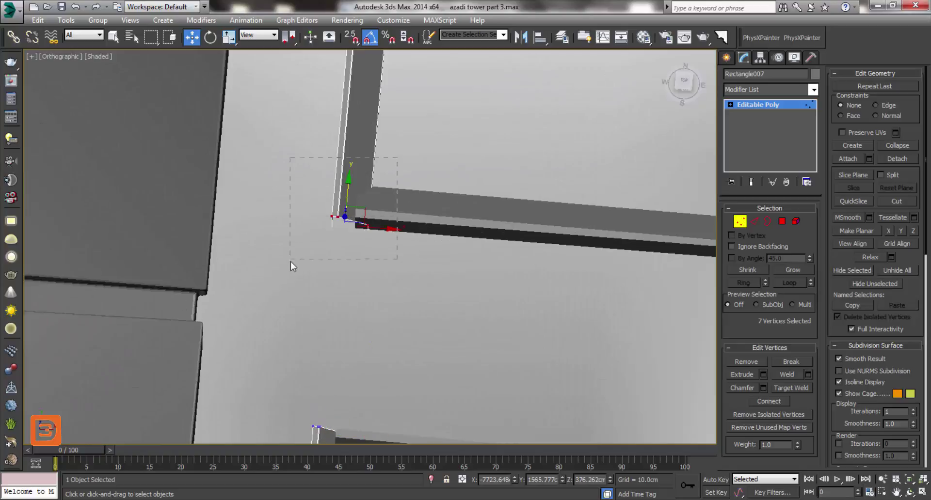
left_click_drag(290, 263, 291, 262)
left_click_drag(350, 210, 351, 209)
left_click(745, 221)
Open the hoz group and select the Rectangle002 wall frame
left_click(446, 232)
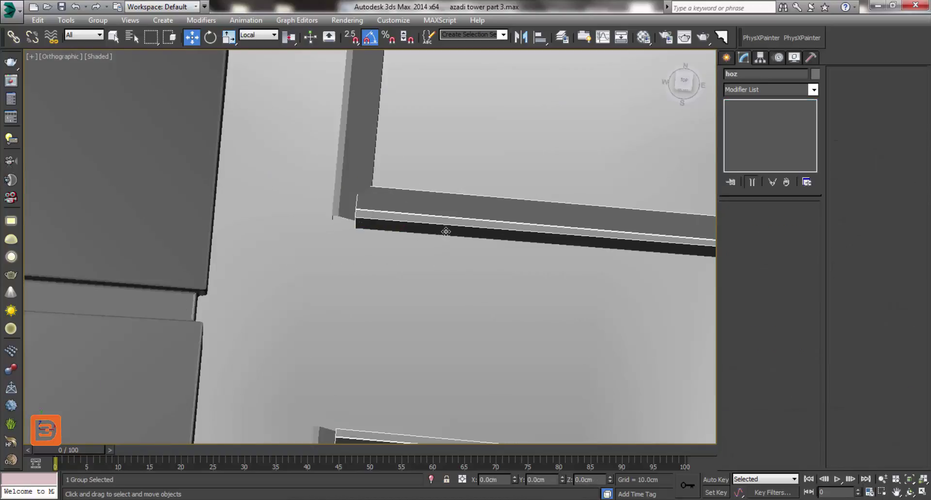
left_click(97, 20)
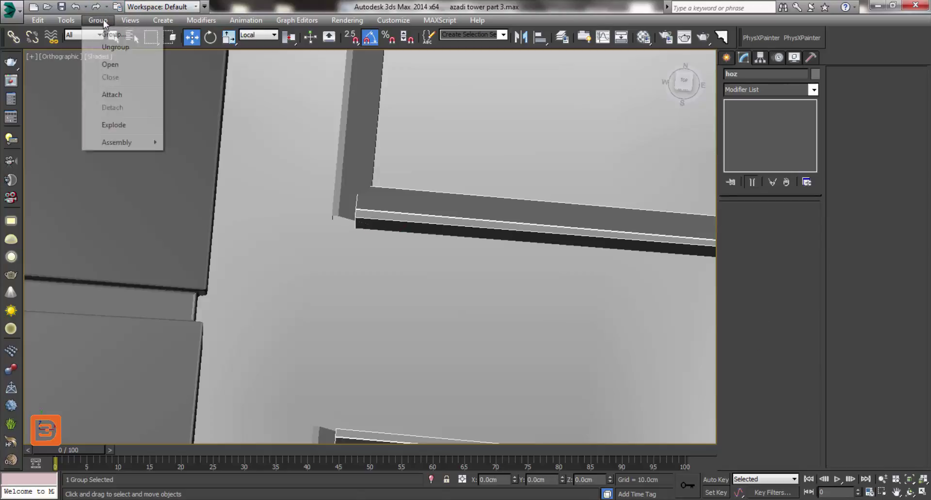
left_click(110, 66)
left_click(388, 201)
Select Rectangle002's corner vertices on both pieces and nudge them slightly left
left_click(740, 221)
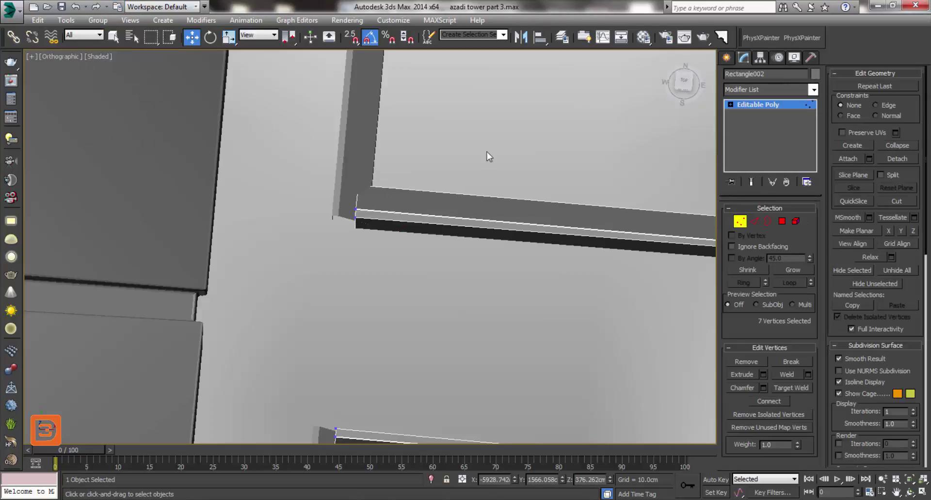
mouse_move(345, 203)
left_mouse_down()
mouse_move(383, 224)
mouse_move(372, 221)
left_mouse_up()
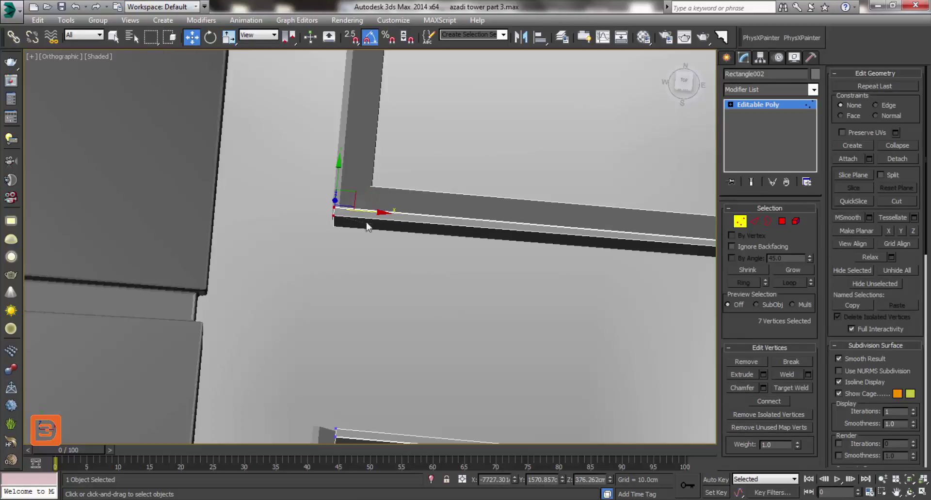
middle_click_drag(386, 386, 382, 312)
mouse_move(348, 345)
left_mouse_down()
mouse_move(316, 398)
mouse_move(345, 387)
left_mouse_up()
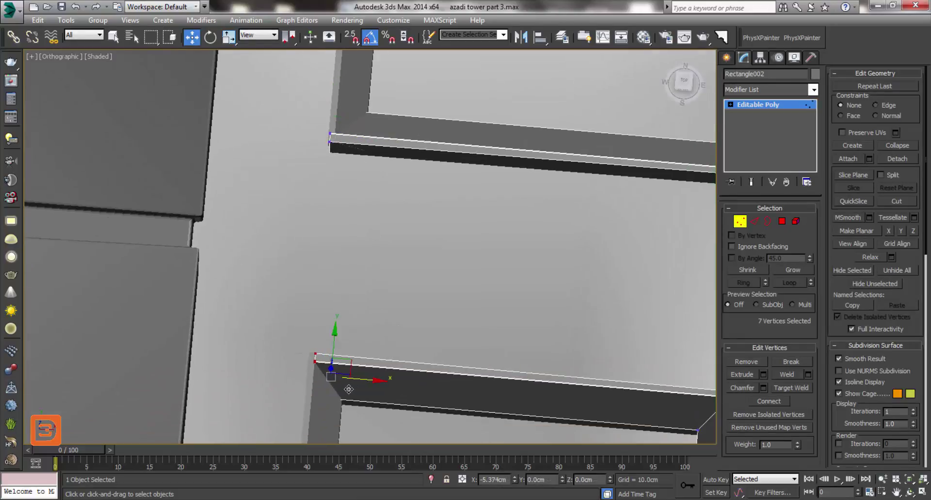
left_click(357, 304)
scroll(368, 260, "down", 5)
scroll(368, 259, "down", 5)
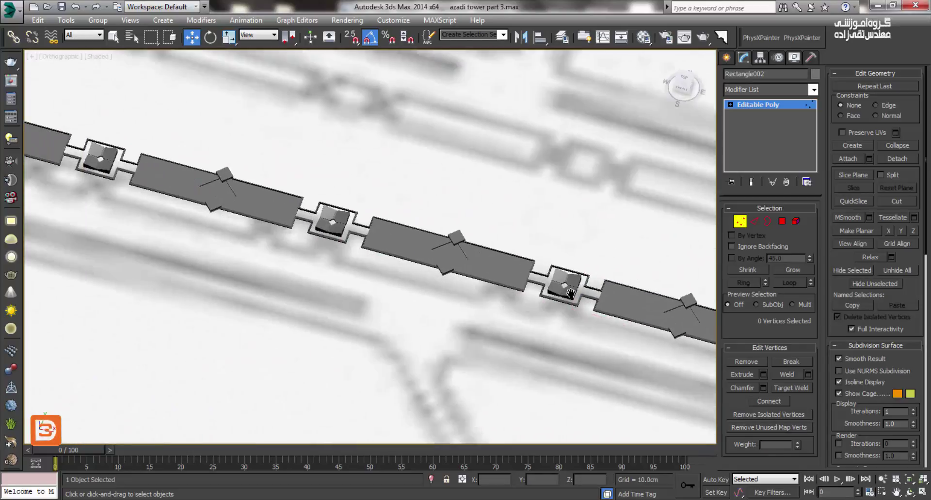
middle_click_drag(242, 266, 441, 259)
mouse_move(923, 361)
middle_mouse_down()
mouse_move(41, 211)
mouse_move(245, 223)
mouse_move(182, 203)
mouse_move(207, 160)
middle_mouse_up()
scroll(183, 203, "up", 2)
scroll(307, 163, "up", 2)
scroll(357, 176, "down", 3)
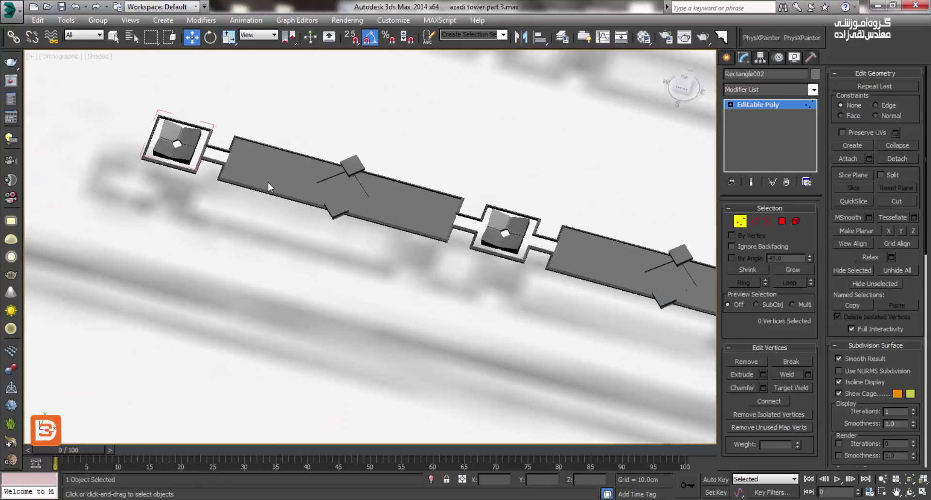
middle_click_drag(356, 176, 334, 172)
scroll(359, 197, "up", 2)
scroll(360, 197, "up", 1)
scroll(276, 153, "up", 2)
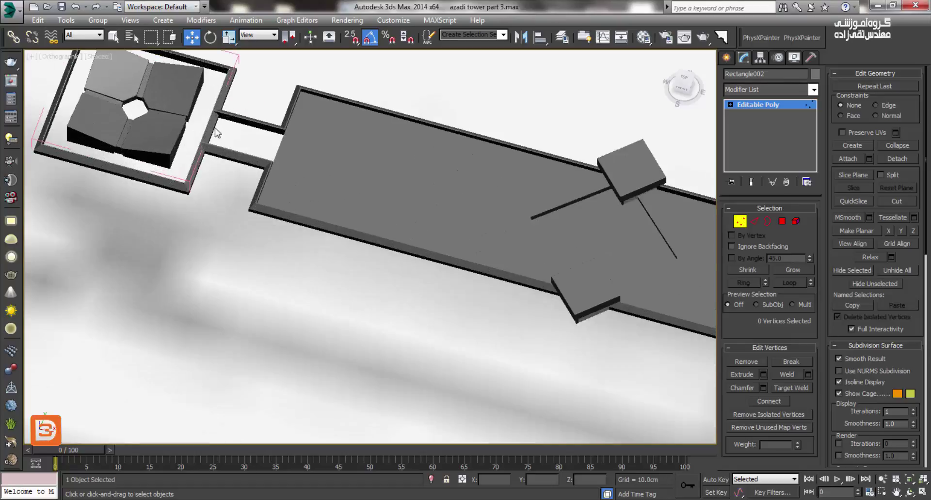
left_click(741, 221)
scroll(303, 205, "up", 2)
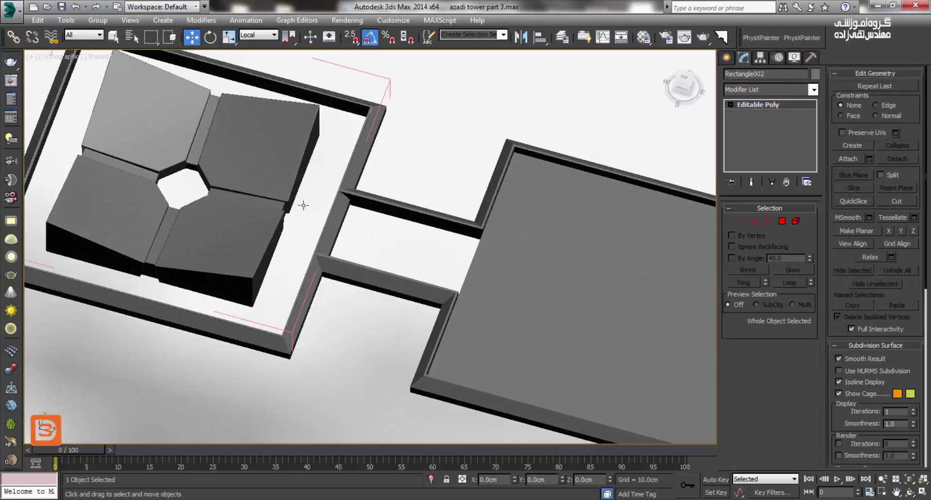
left_click(340, 225)
scroll(345, 228, "down", 1)
Select the edges along Rectangle025's right wall at Edge level
middle_click_drag(345, 232, 355, 205, "alt")
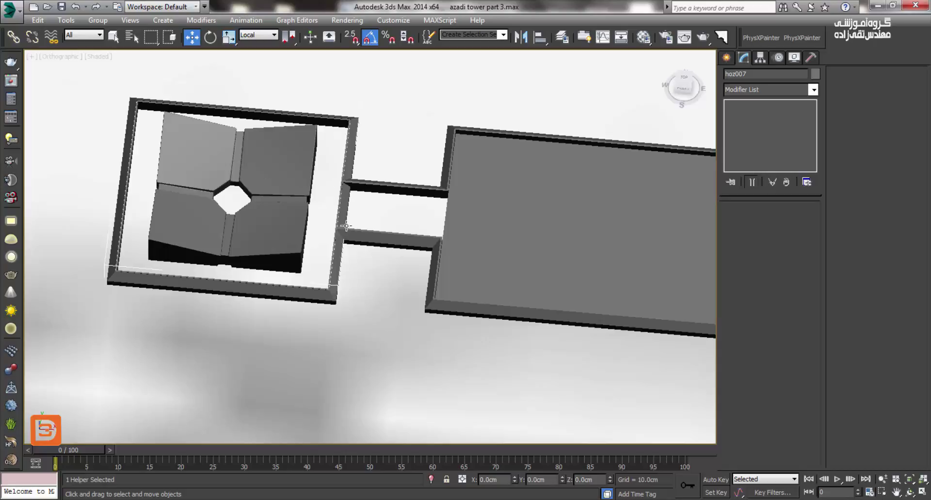
left_click(249, 102)
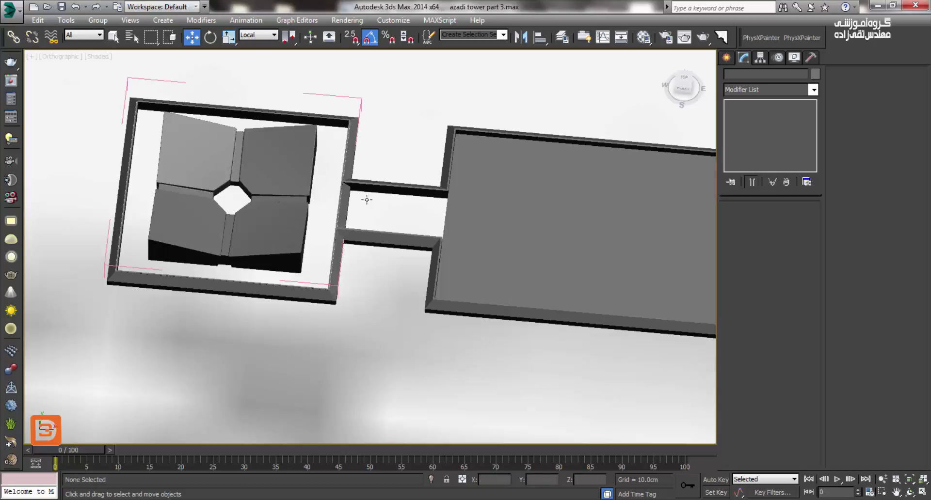
scroll(366, 200, "up", 2)
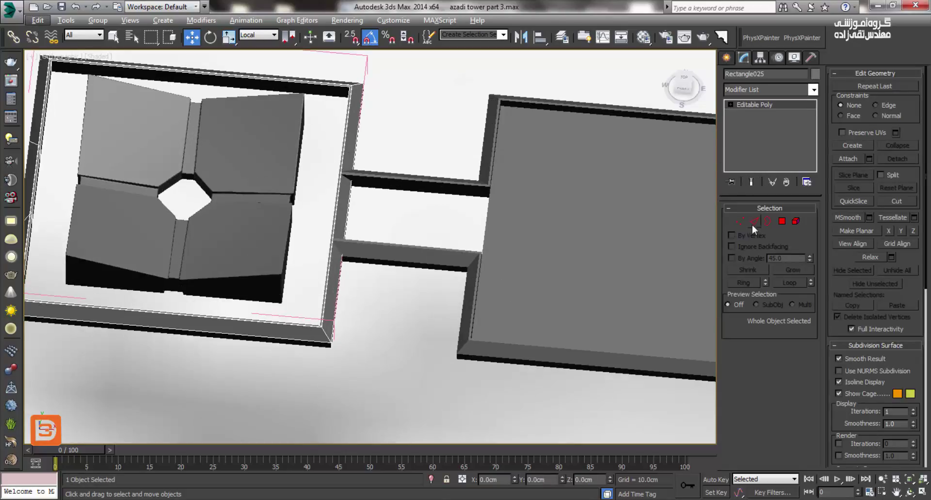
left_click(754, 221)
left_click_drag(388, 214, 304, 216)
middle_click_drag(304, 222, 361, 234, "alt")
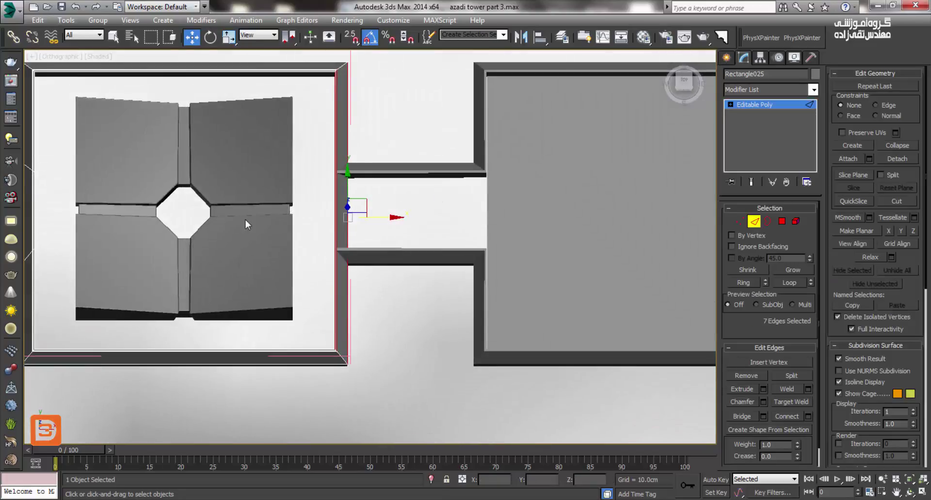
Connect two edges at pinch -15, then scale them close together along Y
left_click(808, 417)
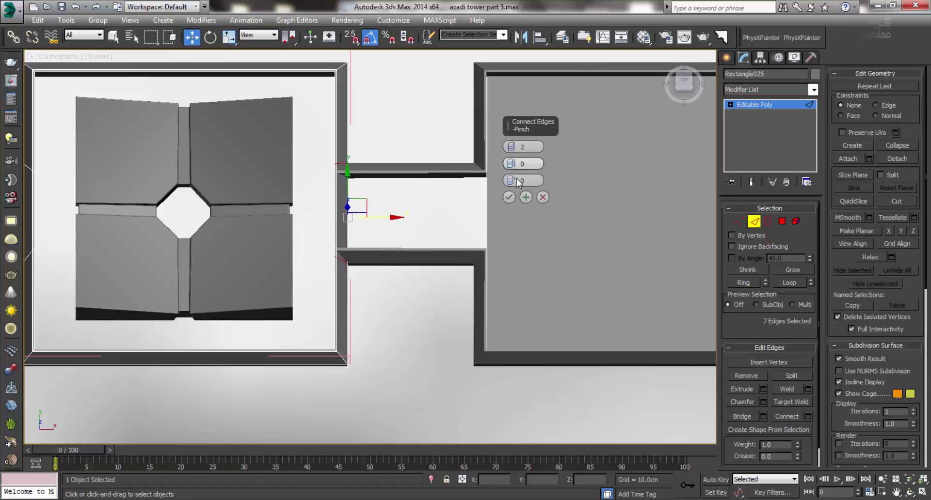
left_click_drag(510, 163, 527, 210)
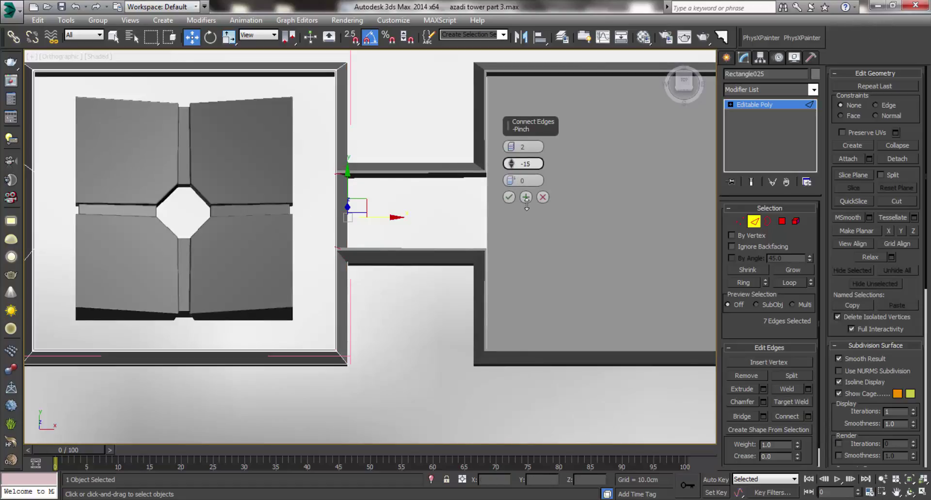
left_click(508, 197)
left_click(228, 37)
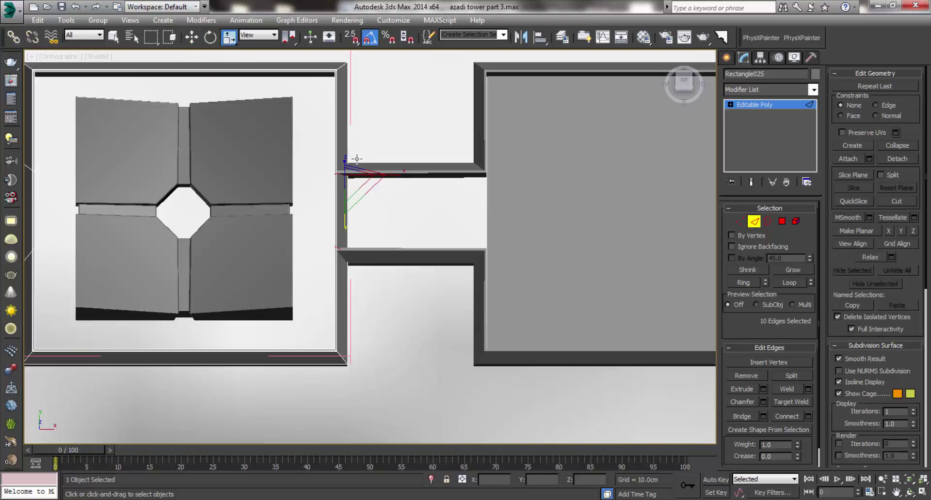
left_click_drag(357, 158, 356, 233)
Select and remove the wall-strip polygons between the pinched cuts on Rectangle025's right wall
scroll(321, 253, "up", 3)
scroll(366, 245, "up", 3)
scroll(359, 218, "up", 1)
right_click(356, 182)
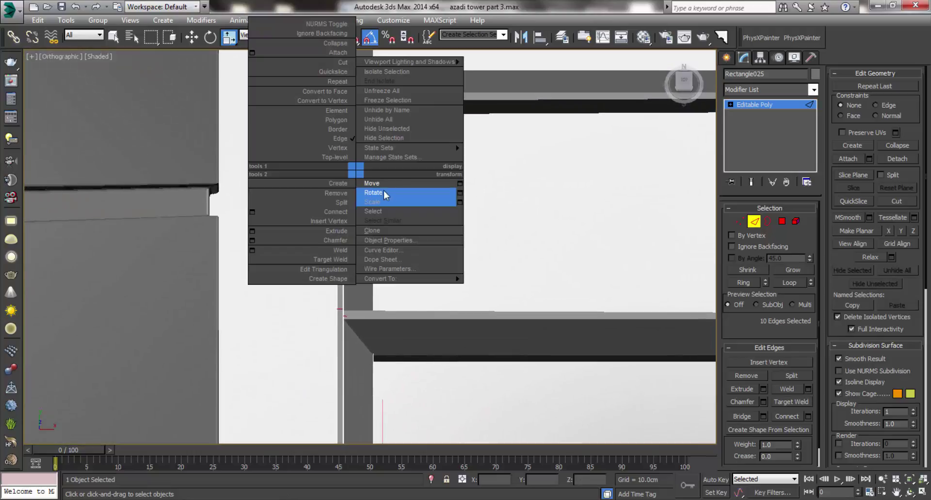
left_click(383, 184)
left_click(782, 221)
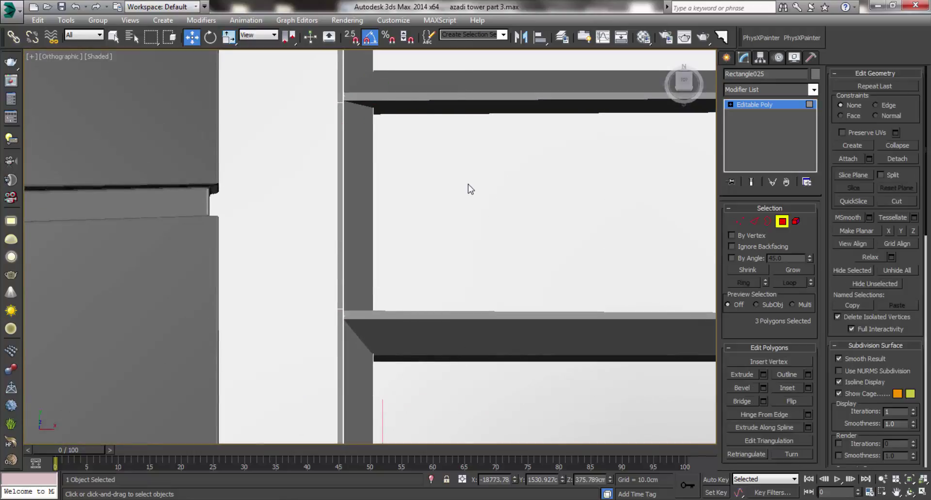
left_click(356, 252)
left_click(428, 277)
Follow the wall strip along the row to inspect the openings, ending centered on the end ring
middle_click_drag(406, 207, 411, 215)
scroll(411, 215, "down", 3)
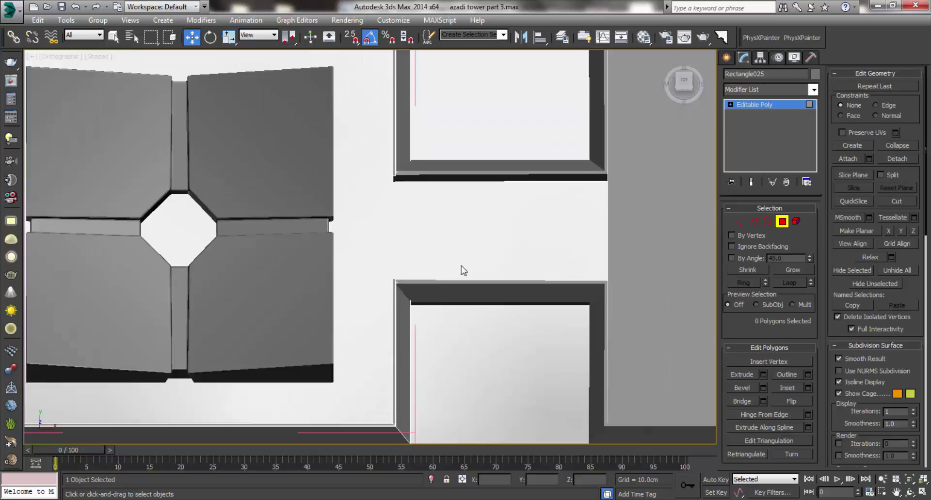
scroll(461, 268, "down", 3)
scroll(351, 263, "down", 4)
middle_click_drag(343, 264, 538, 276)
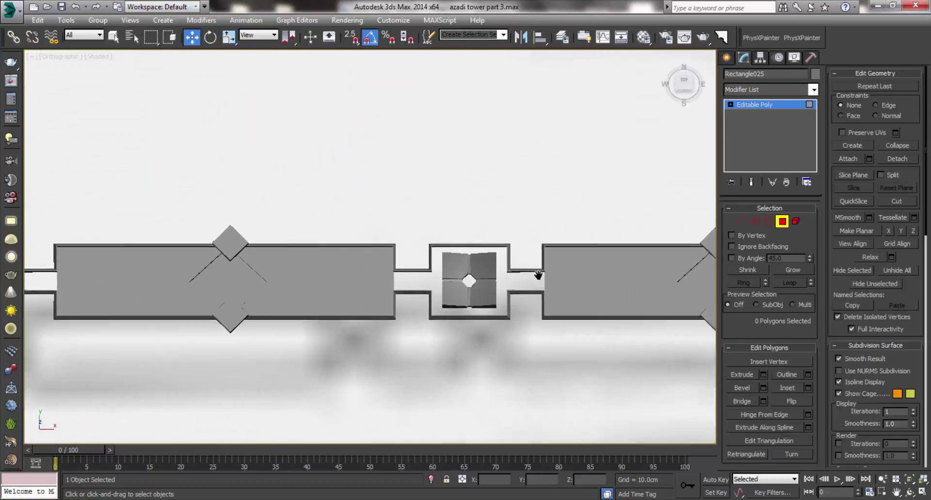
middle_click_drag(384, 275, 577, 277)
middle_click_drag(373, 291, 568, 294)
scroll(371, 277, "down", 3)
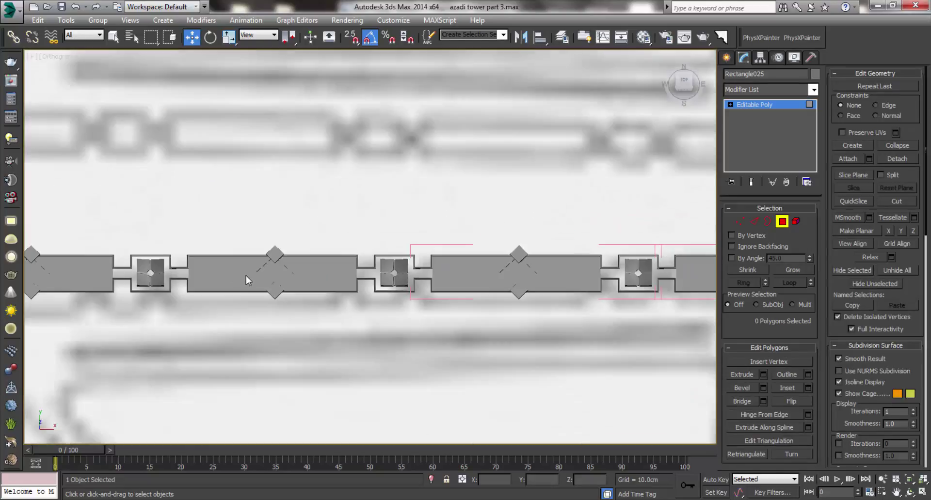
middle_click_drag(249, 267, 187, 286)
scroll(187, 287, "up", 3)
scroll(433, 331, "up", 4)
scroll(433, 332, "up", 3)
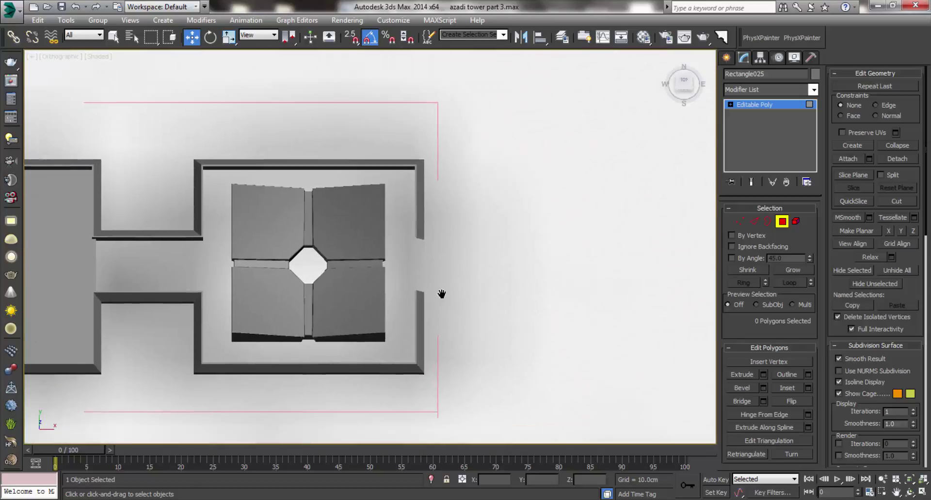
middle_click_drag(443, 292, 484, 322)
Bridge Rectangle002's open edges to seal the wall gap on the end ring
left_click(781, 221)
scroll(490, 215, "up", 1)
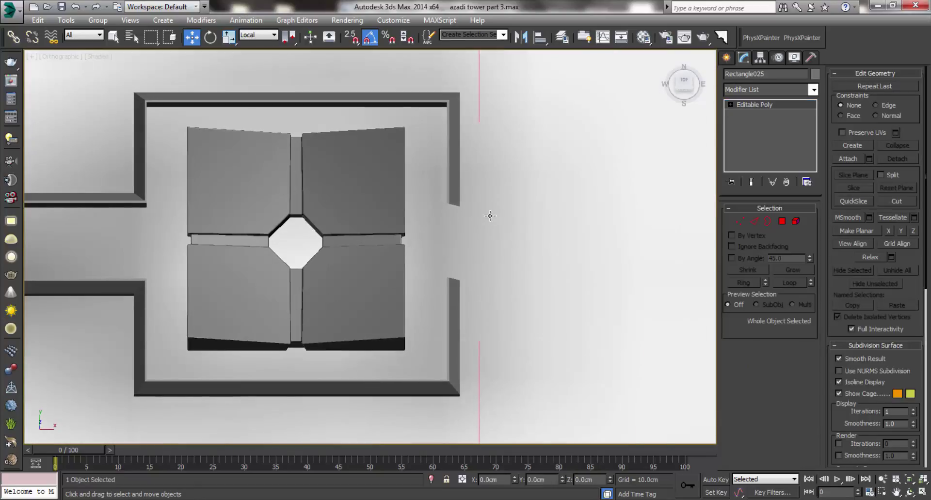
left_click(463, 191)
key("2")
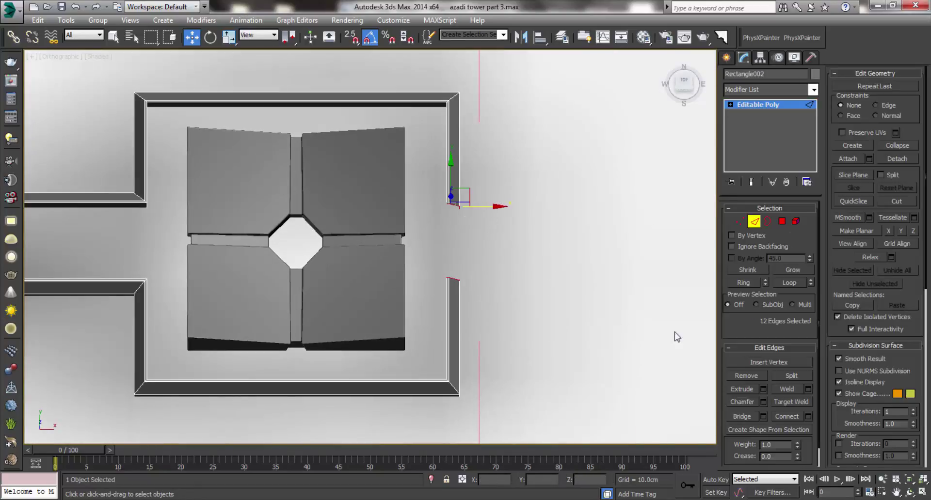
left_click(741, 416)
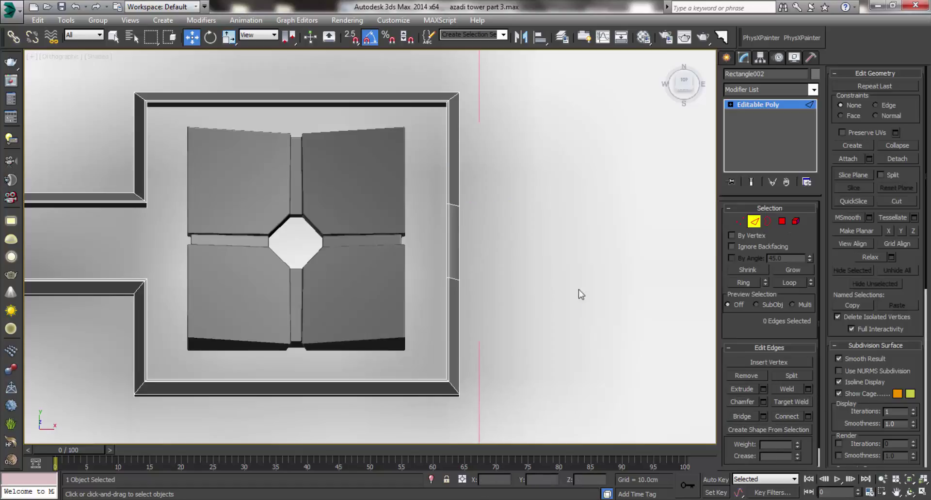
Marquee-select all edges along the row of modules
scroll(529, 271, "down", 5)
scroll(512, 303, "down", 5)
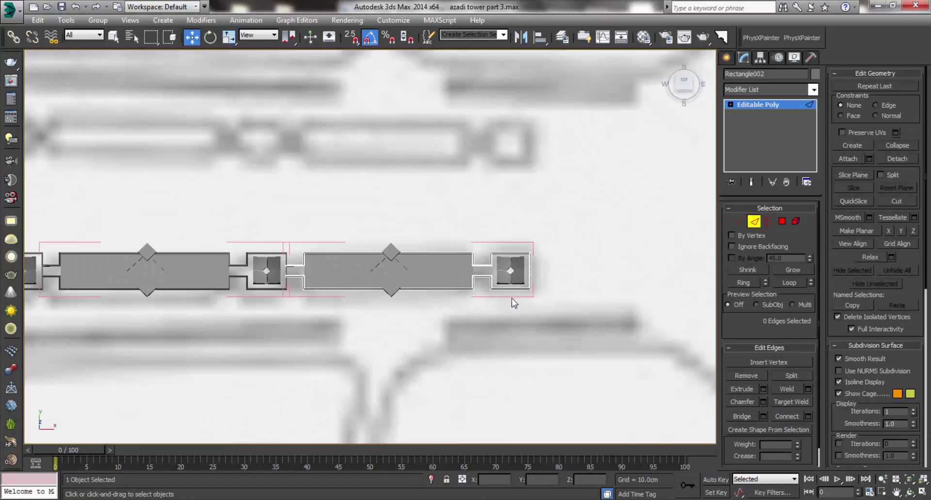
scroll(443, 322, "down", 5)
scroll(624, 276, "down", 4)
left_click_drag(636, 249, 152, 318)
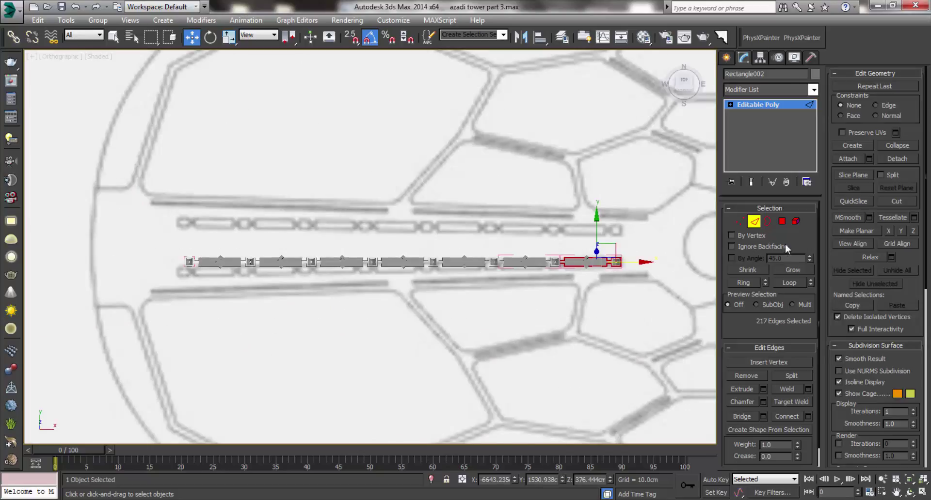
Box-select the row of modules in shaded view and close them back into eight groups
left_click(757, 225)
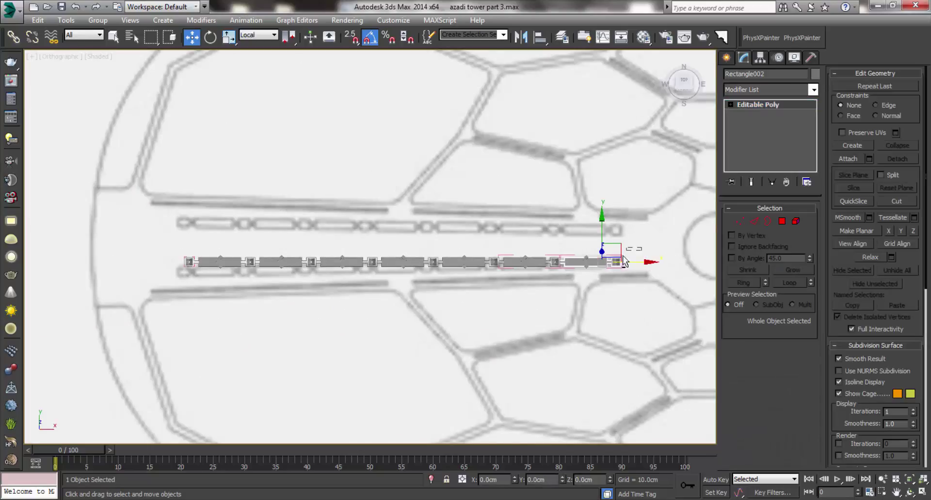
left_click_drag(642, 245, 170, 277)
left_click_drag(376, 336, 491, 377)
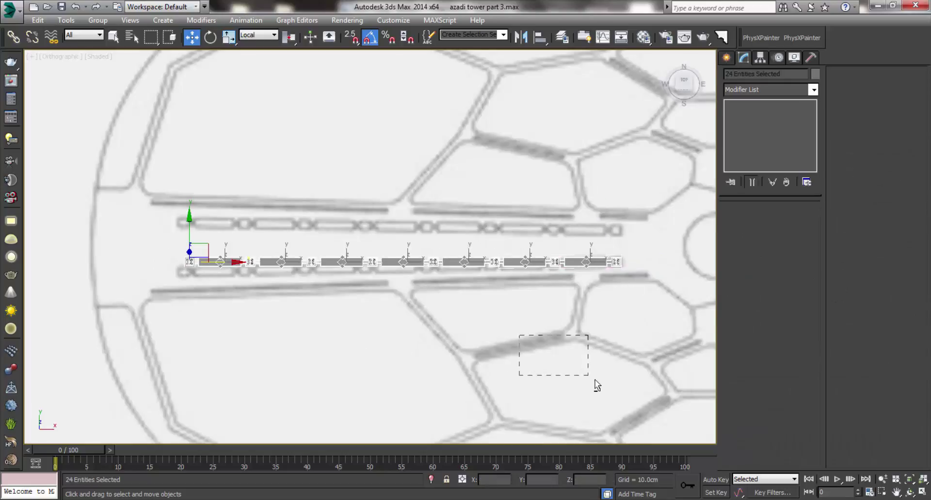
scroll(220, 305, "up", 2)
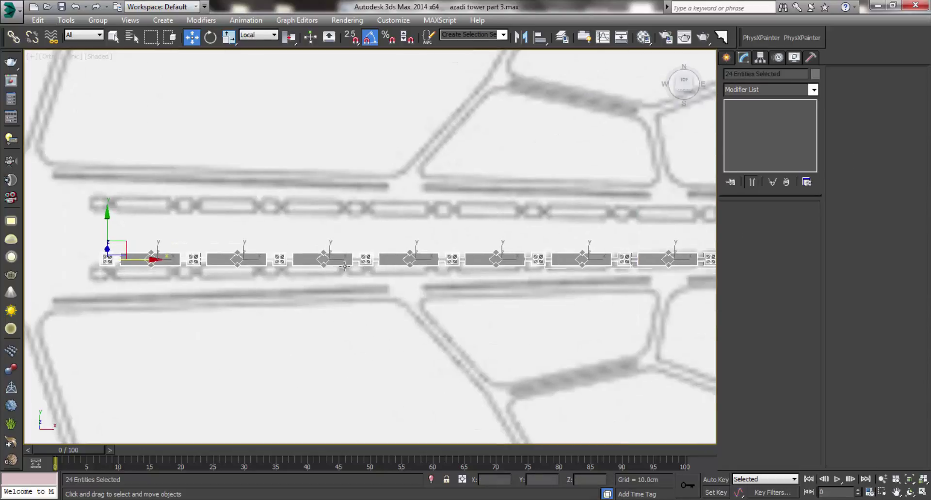
scroll(243, 278, "down", 2)
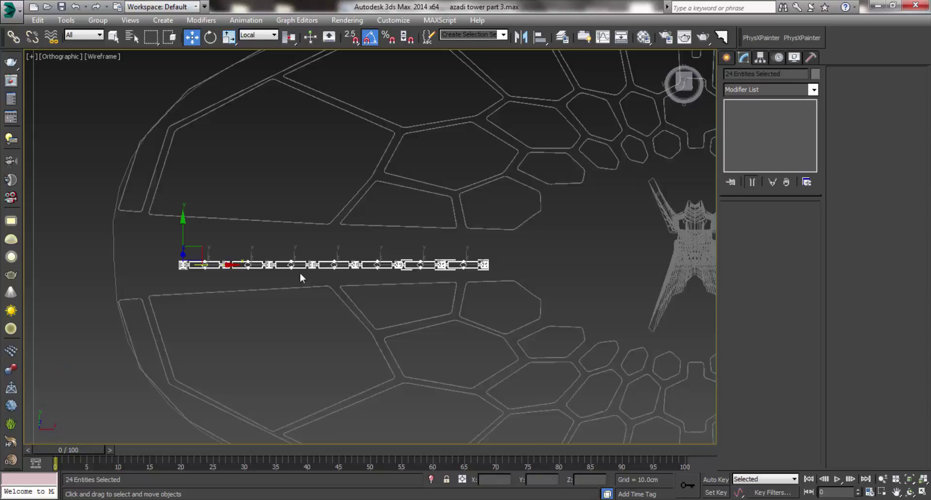
key("F3")
scroll(300, 276, "up", 2)
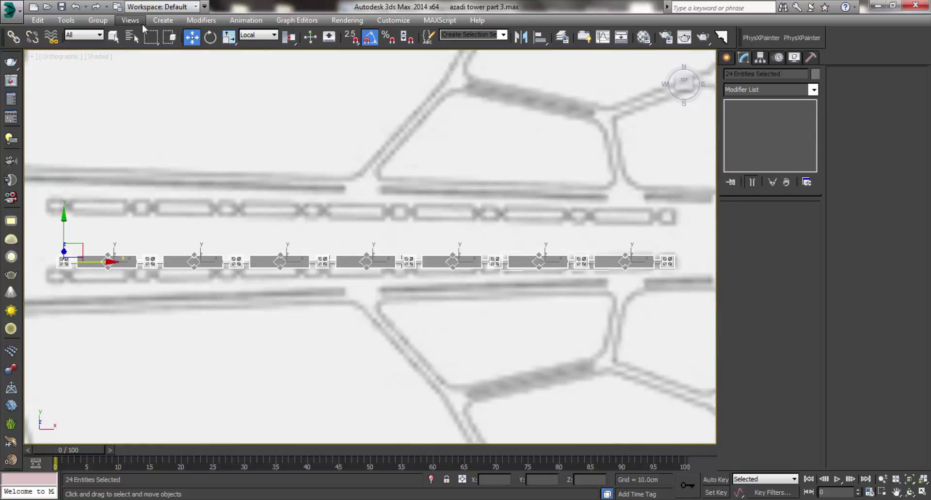
left_click(102, 20)
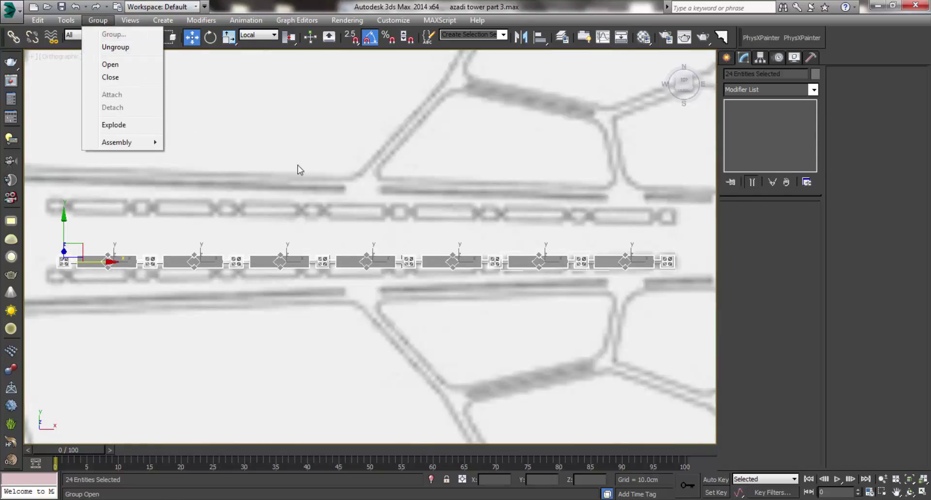
left_click(121, 77)
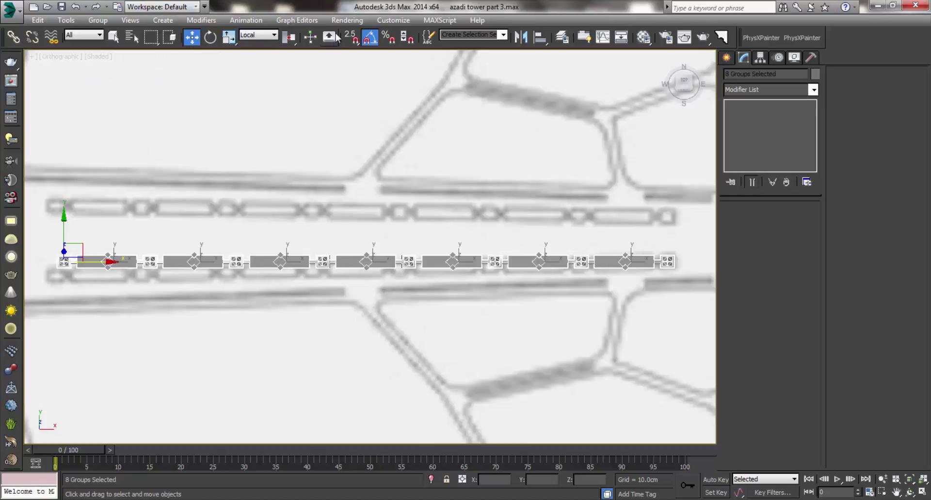
Rotate the row slightly with Angle Snap off, then nudge it down and left onto the walkway
left_click(210, 36)
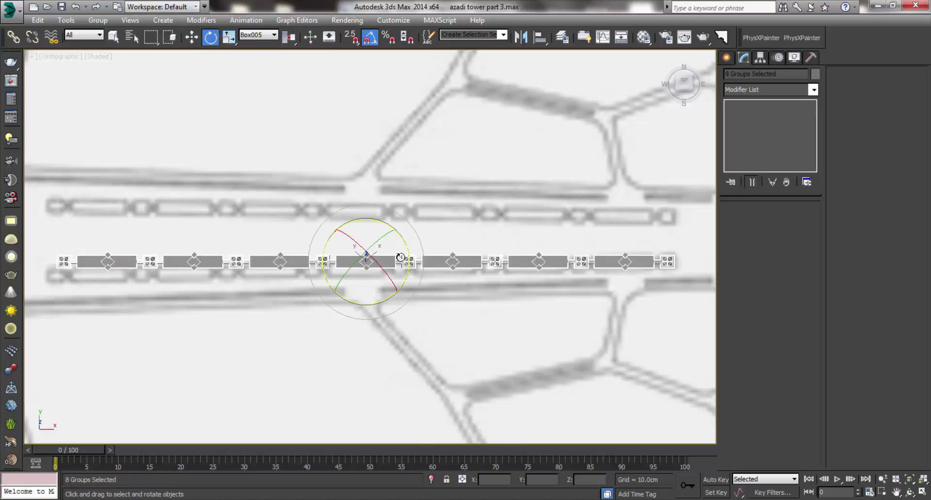
left_click_drag(413, 259, 420, 259)
key("a")
right_click(420, 258)
left_click(425, 259)
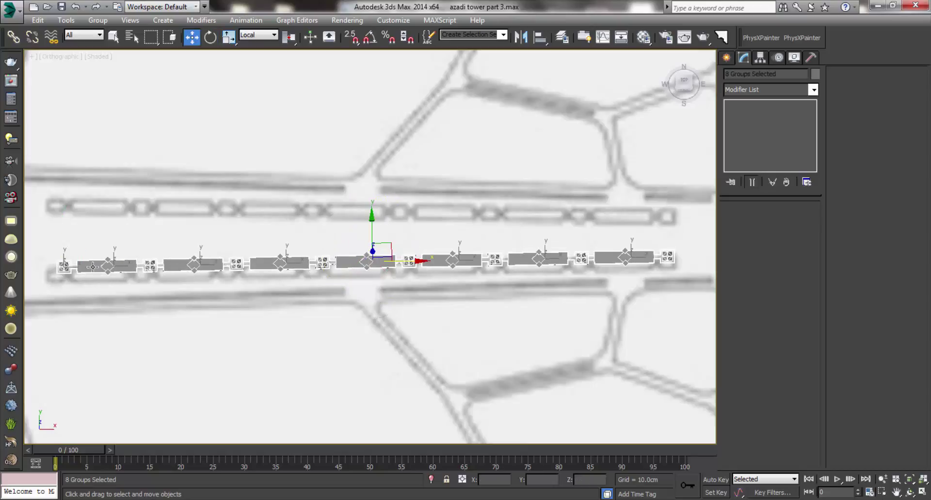
left_click_drag(394, 256, 392, 262)
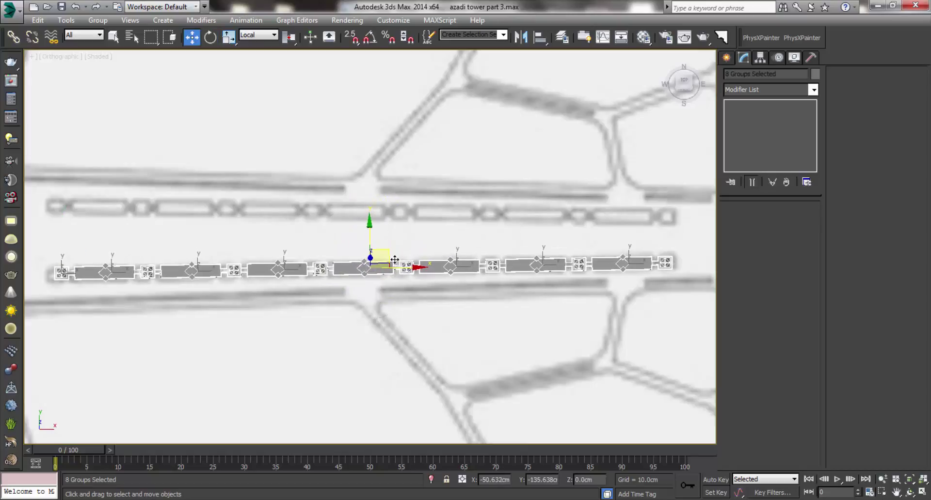
Mirror the row on Y as an instance using View coordinates, then move the copy up parallel to the original
left_click(523, 37)
left_click(441, 200)
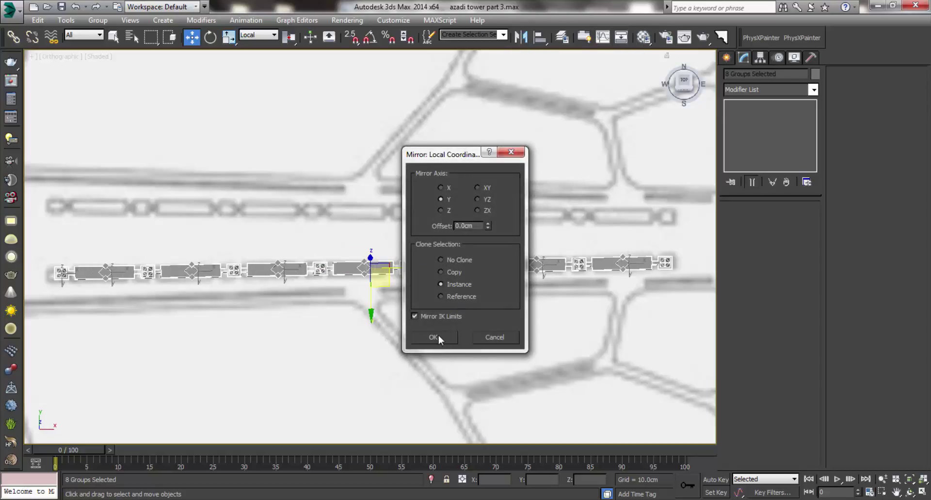
left_click(438, 337)
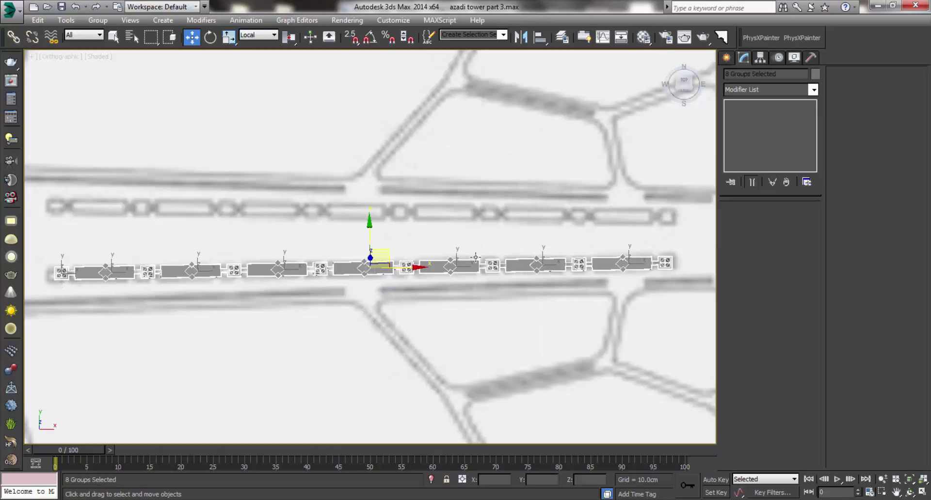
left_click(262, 35)
left_click(250, 42)
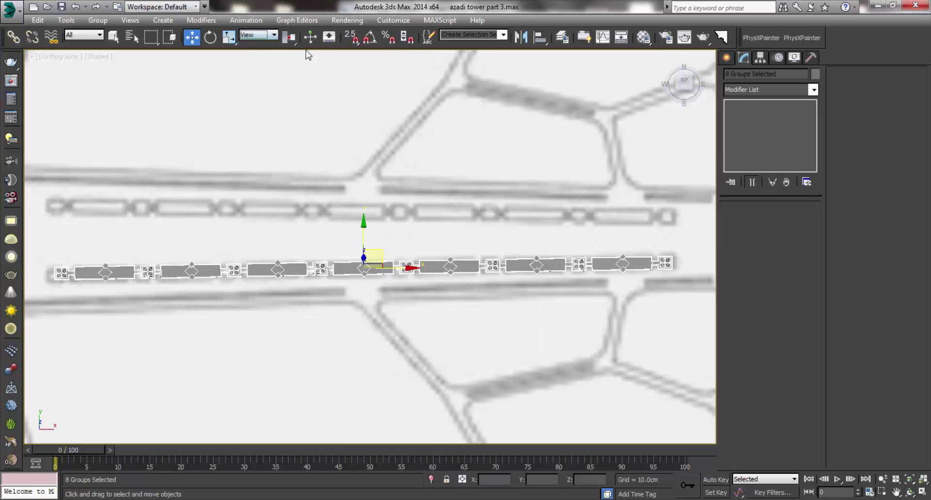
left_click(523, 37)
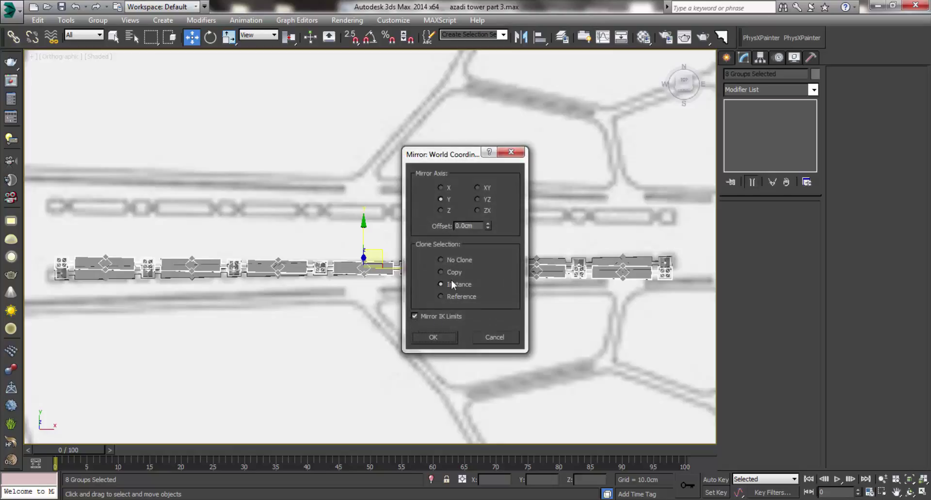
left_click(432, 337)
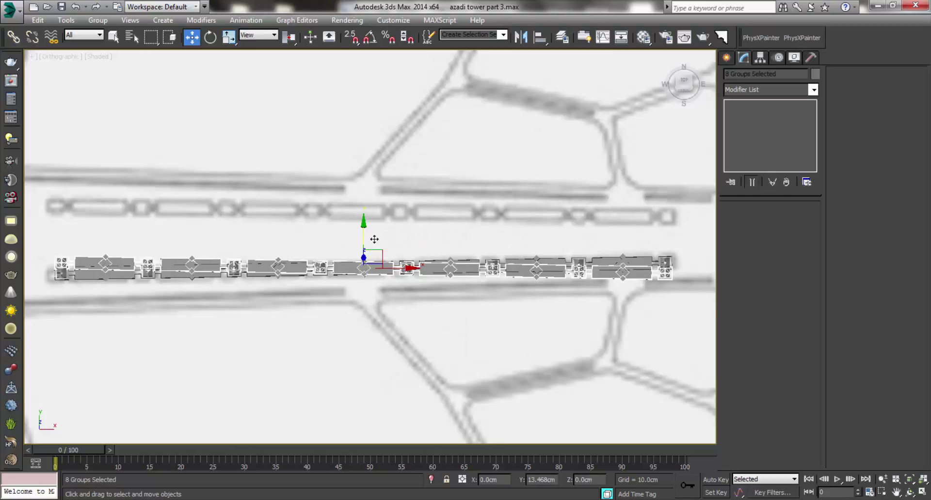
left_click_drag(374, 242, 376, 188)
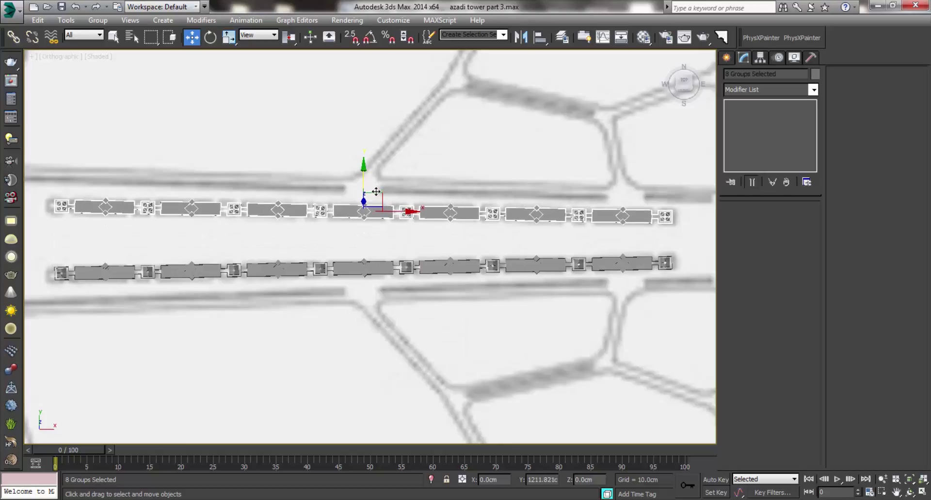
scroll(364, 287, "down", 5)
middle_click_drag(364, 287, 415, 243, "alt")
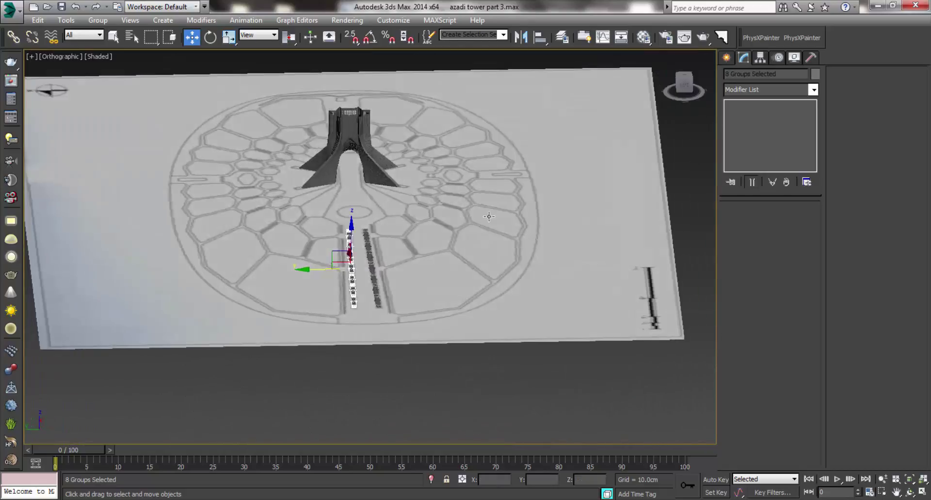
Frame ground plane Plane007 and orbit low over the plaza to inspect the tower and rows
scroll(414, 244, "up", 5)
left_click(413, 245)
key("z")
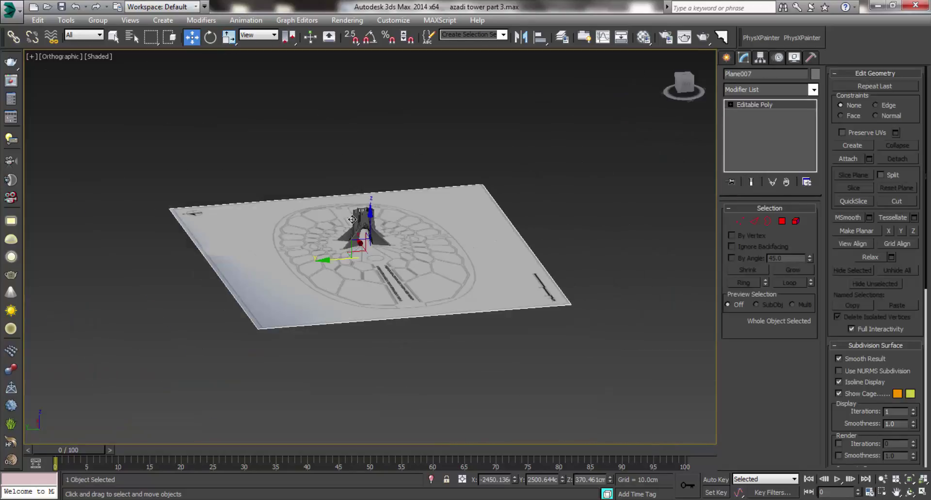
middle_click_drag(371, 234, 380, 254, "alt")
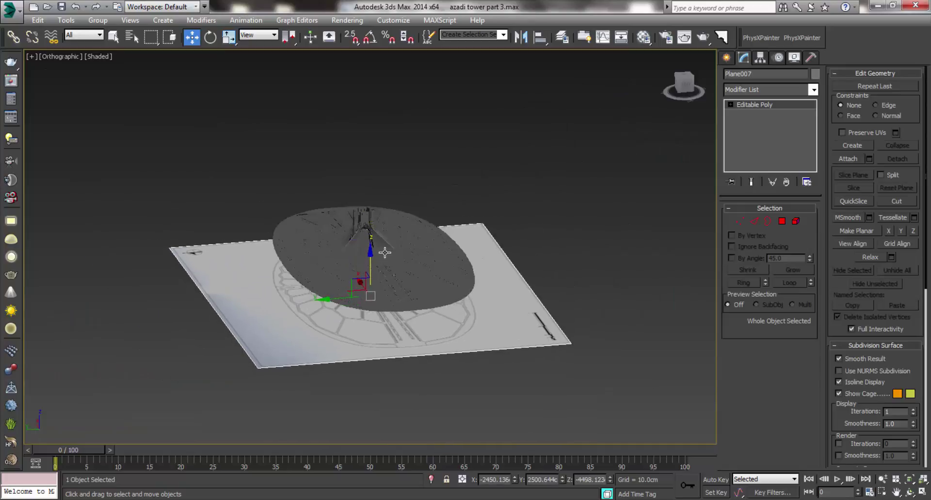
scroll(401, 304, "up", 5)
scroll(400, 304, "down", 4)
mouse_move(401, 305)
middle_mouse_down("alt")
mouse_move(399, 315)
mouse_move(397, 251)
middle_mouse_up("alt")
scroll(399, 315, "up", 4)
scroll(399, 318, "up", 2)
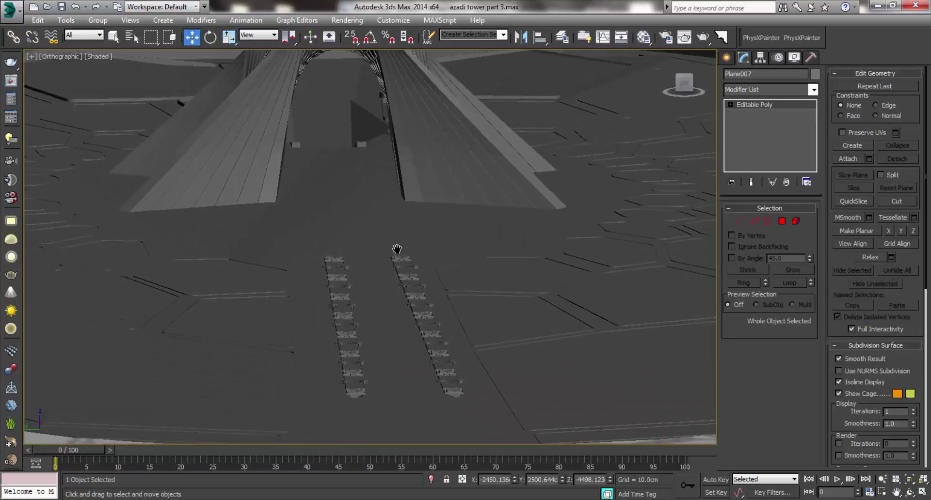
left_click(409, 286)
scroll(406, 290, "down", 1)
middle_click_drag(406, 290, 395, 255, "alt")
scroll(412, 283, "up", 2)
scroll(410, 281, "up", 1)
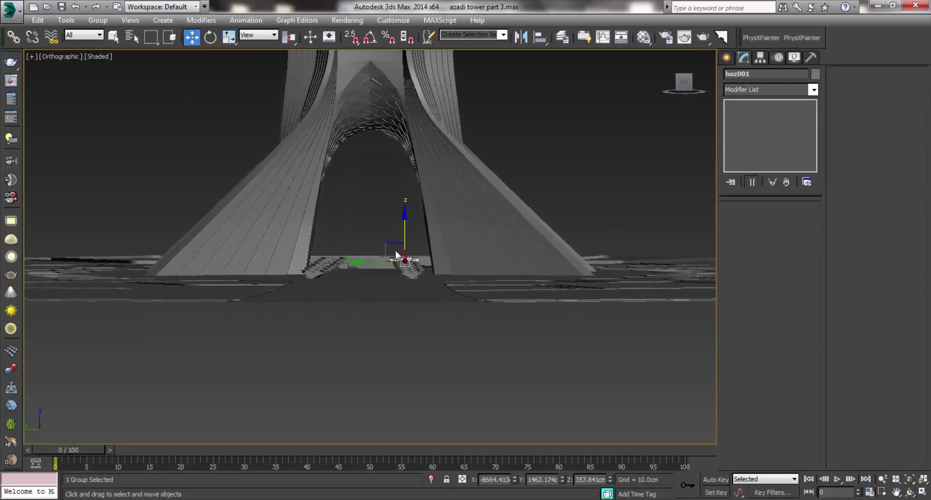
Select both module rows and lower them along Z onto the plaza ground
left_click(311, 288, "ctrl")
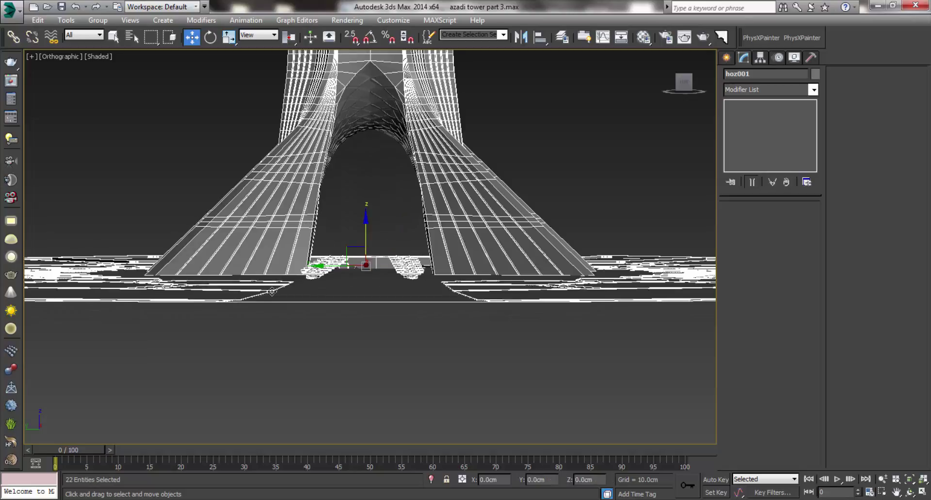
middle_click_drag(337, 282, 373, 227, "alt")
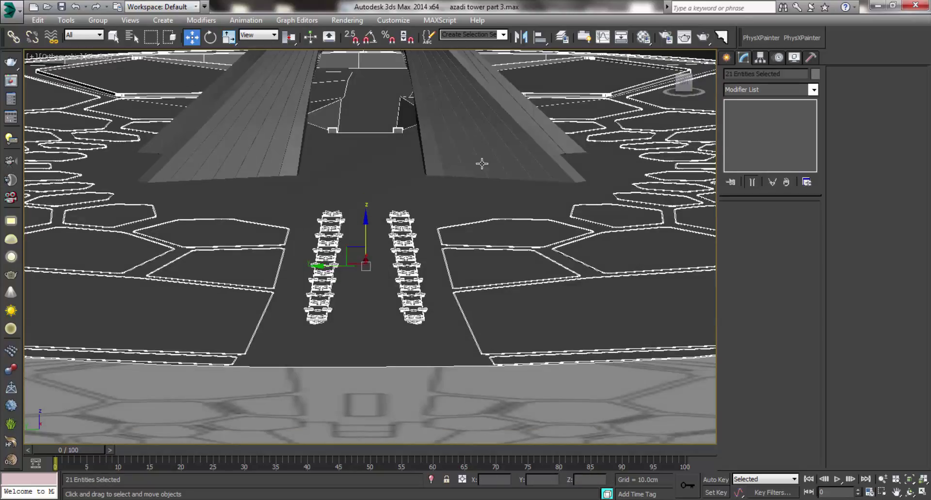
scroll(480, 162, "up", 2)
middle_click_drag(489, 148, 486, 165)
mouse_move(414, 175)
middle_mouse_down("alt")
mouse_move(432, 232)
mouse_move(386, 141)
middle_mouse_up("alt")
mouse_move(361, 240)
left_mouse_down()
mouse_move(363, 268)
mouse_move(372, 264)
left_mouse_up()
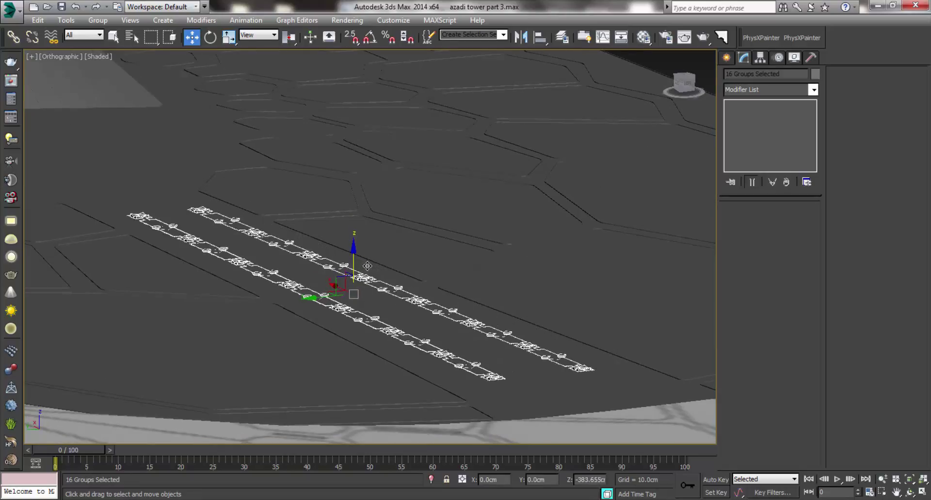
scroll(372, 264, "up", 1)
scroll(372, 265, "up", 2)
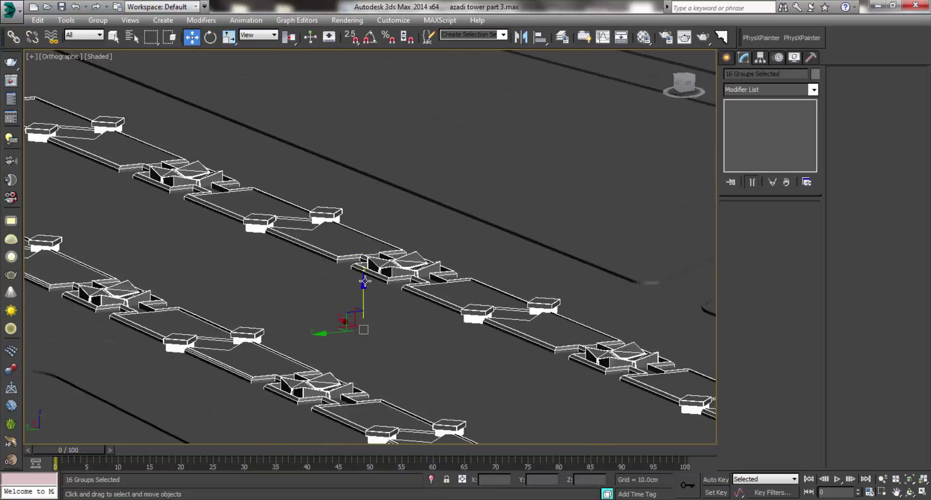
scroll(372, 264, "up", 2)
scroll(374, 326, "up", 1)
scroll(373, 326, "down", 5)
Show the two kiosk rows in a low Perspective view leading toward the Azadi tower
middle_click_drag(374, 325, 344, 333, "alt")
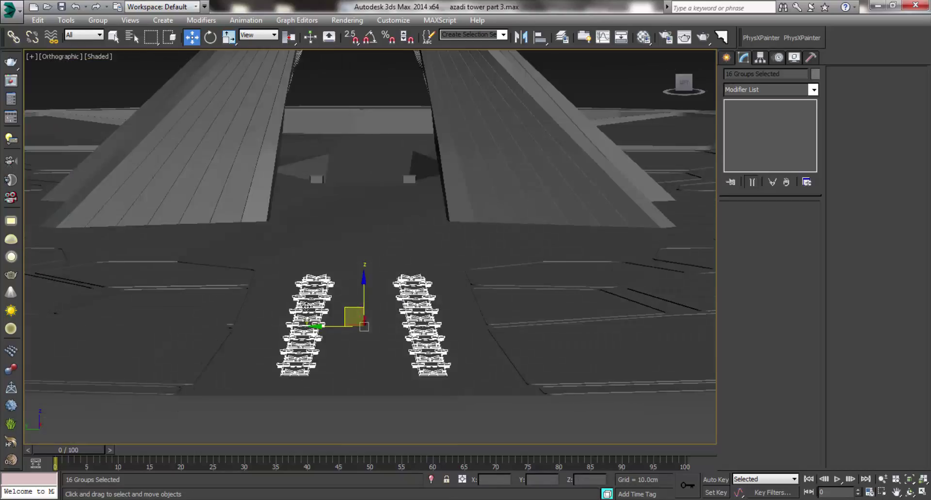
key("p")
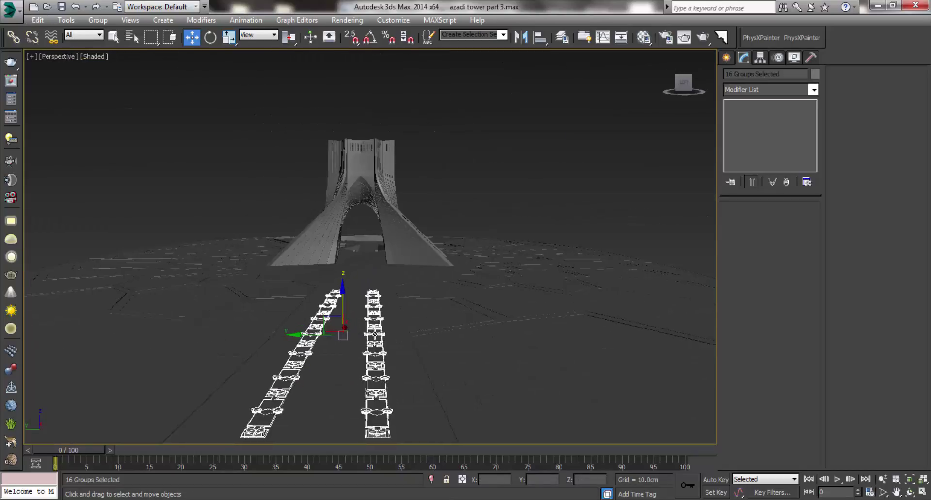
scroll(377, 335, "down", 1)
scroll(377, 335, "down", 1)
scroll(377, 335, "up", 2)
scroll(378, 332, "up", 1)
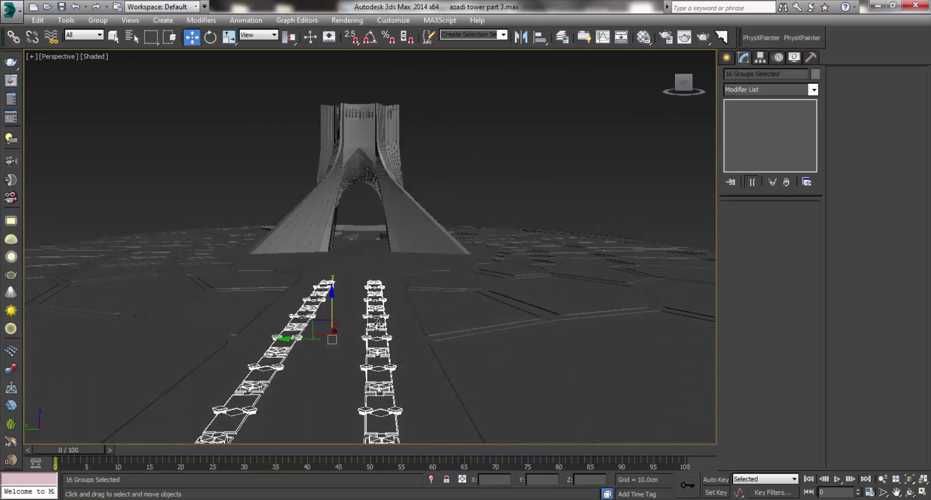
scroll(380, 330, "up", 1)
scroll(392, 328, "up", 1)
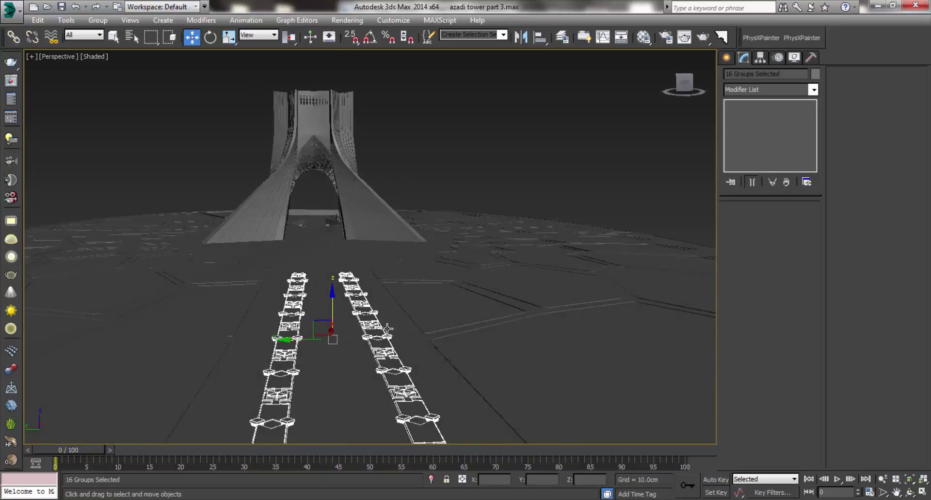